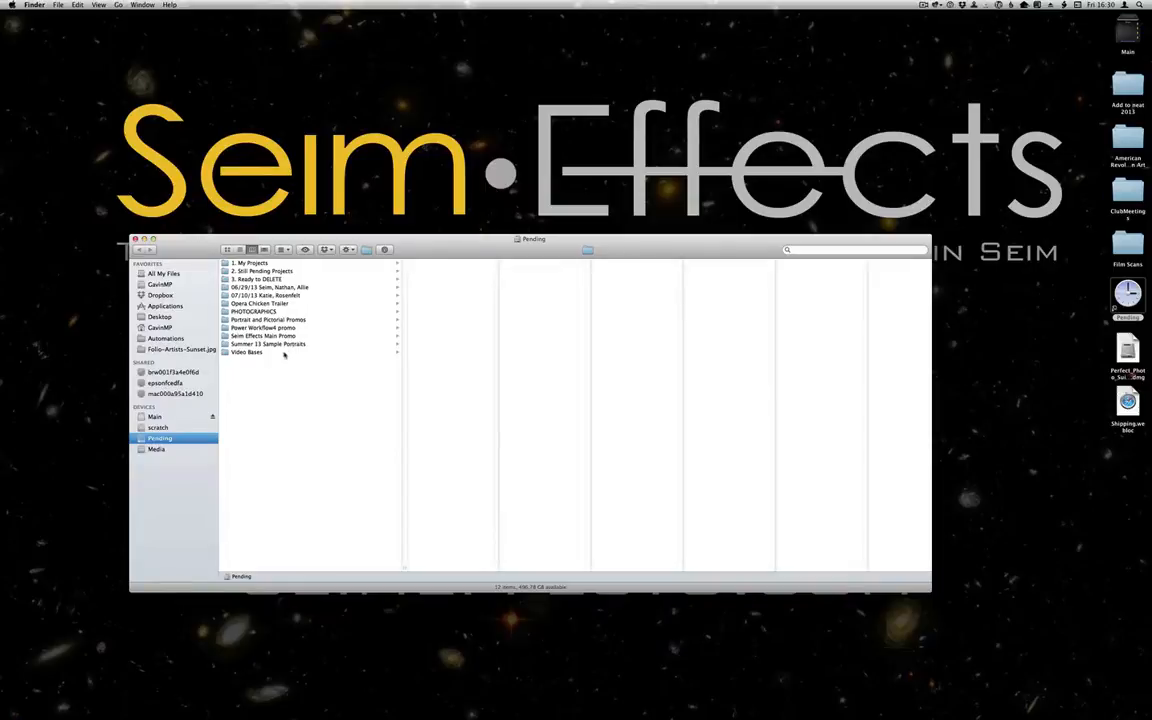
# Open the Clips folder inside the assets folder of Trailer Base, under Video Bases on the Pending drive
pyautogui.click(260, 352)
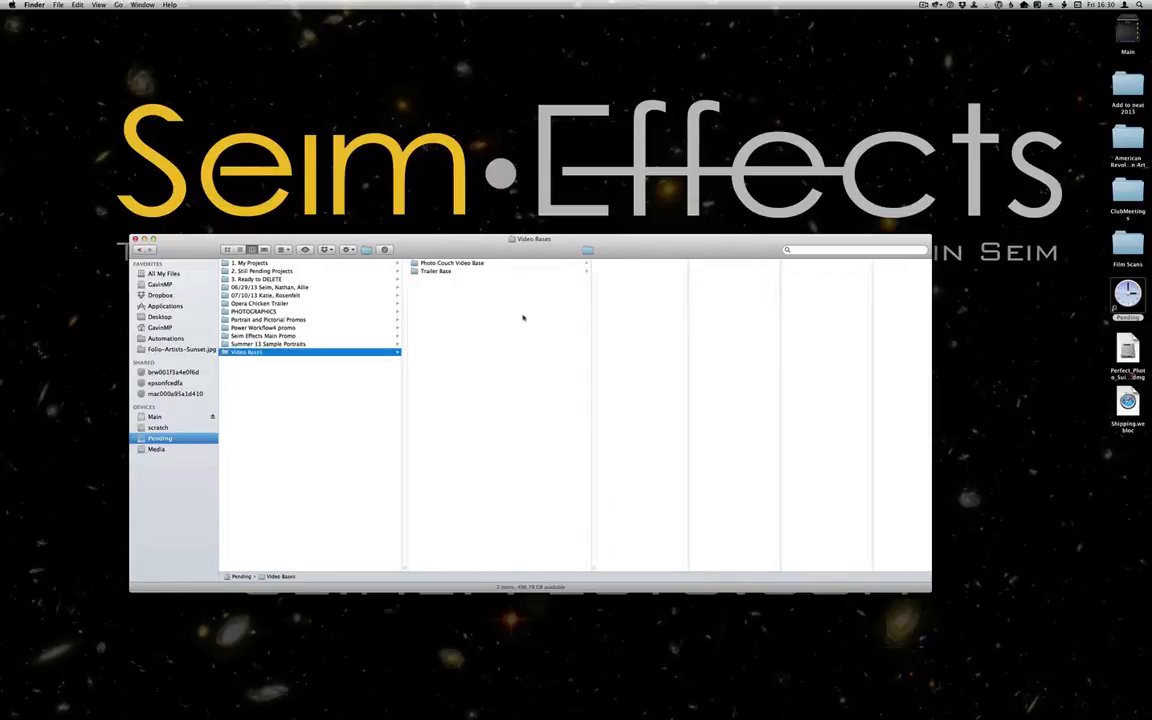
pyautogui.click(462, 272)
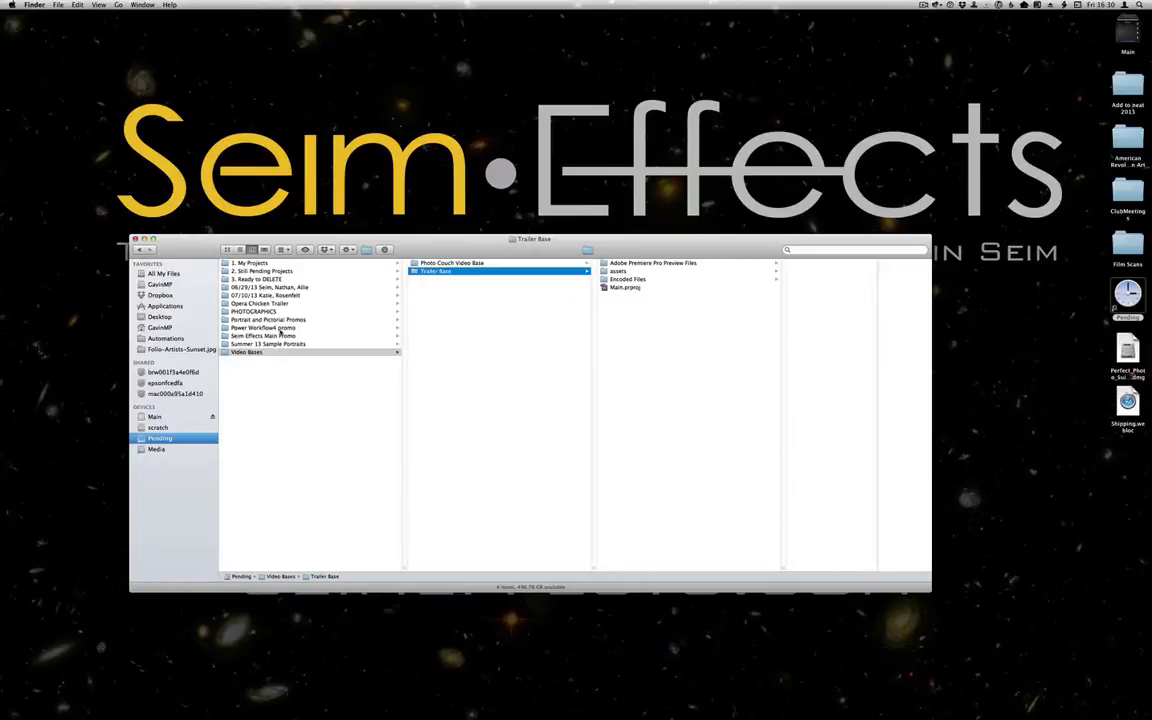
pyautogui.click(618, 271)
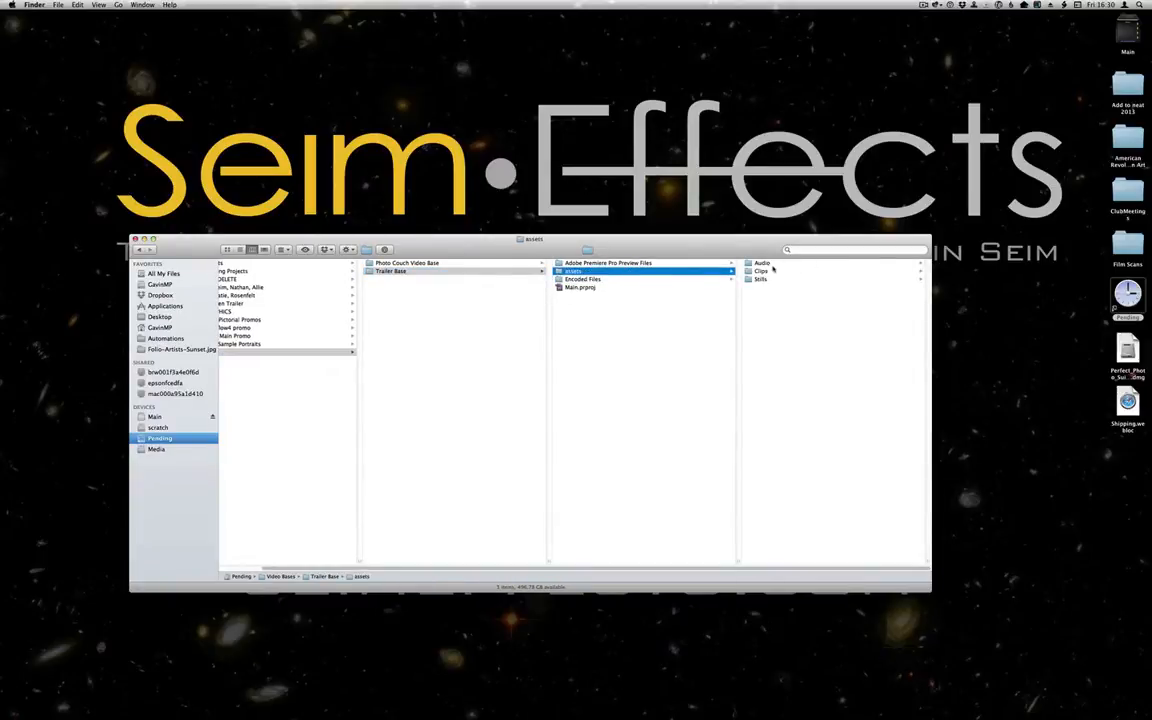
pyautogui.click(760, 272)
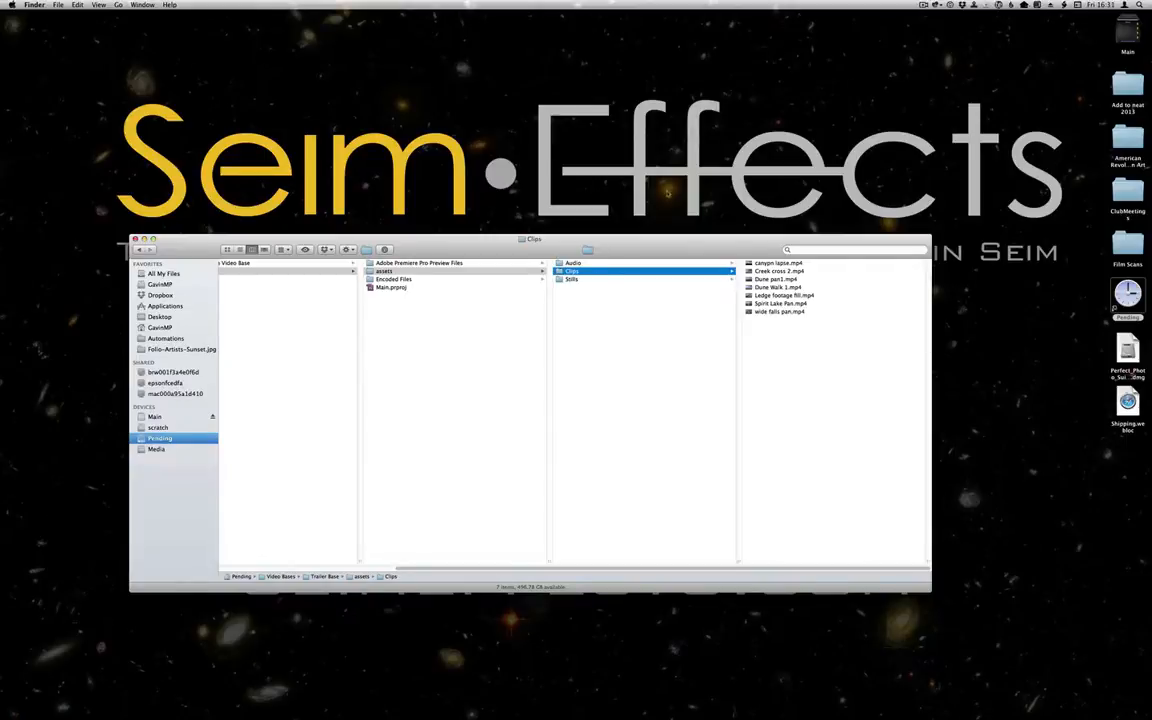
# Inspect the contents of the Audio and Stills folders in the Trailer Base assets
pyautogui.click(924, 5)
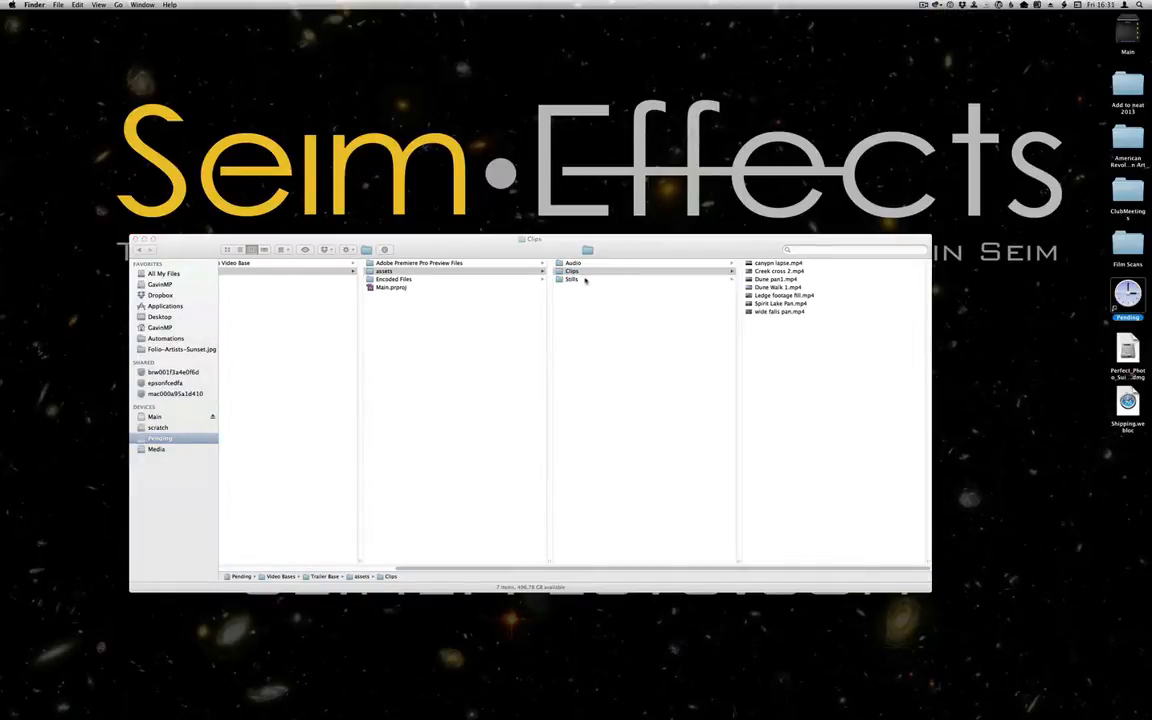
pyautogui.click(587, 271)
pyautogui.press('Down')
pyautogui.click(592, 264)
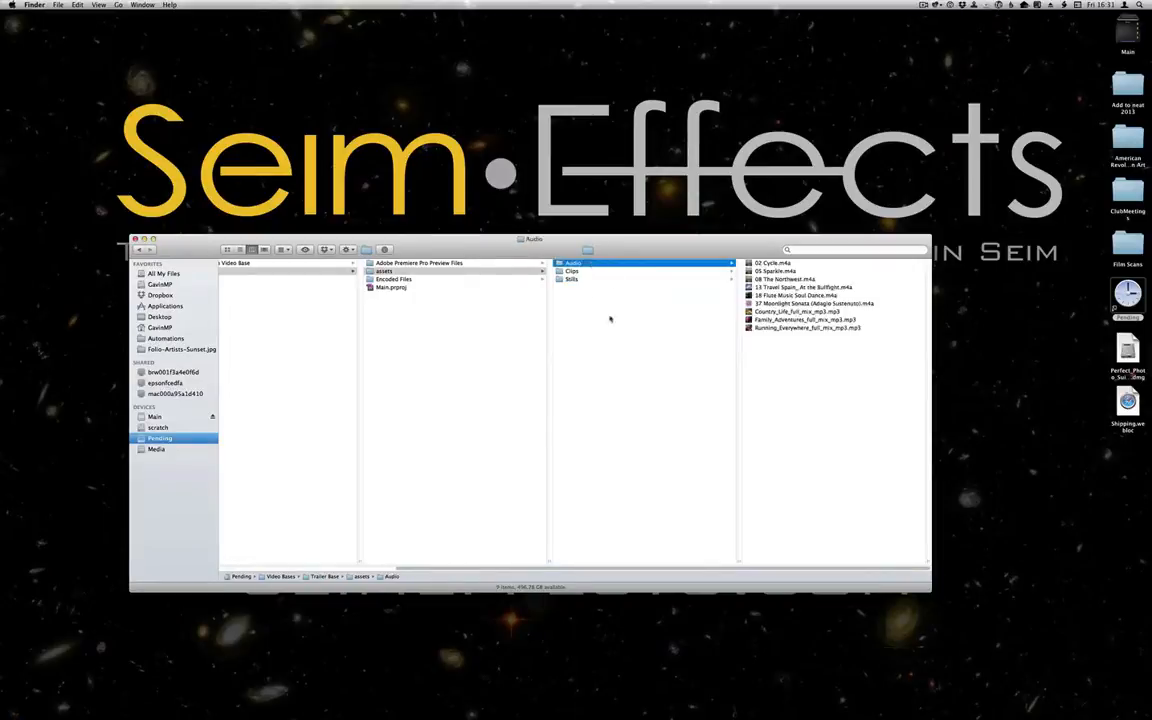
pyautogui.click(584, 279)
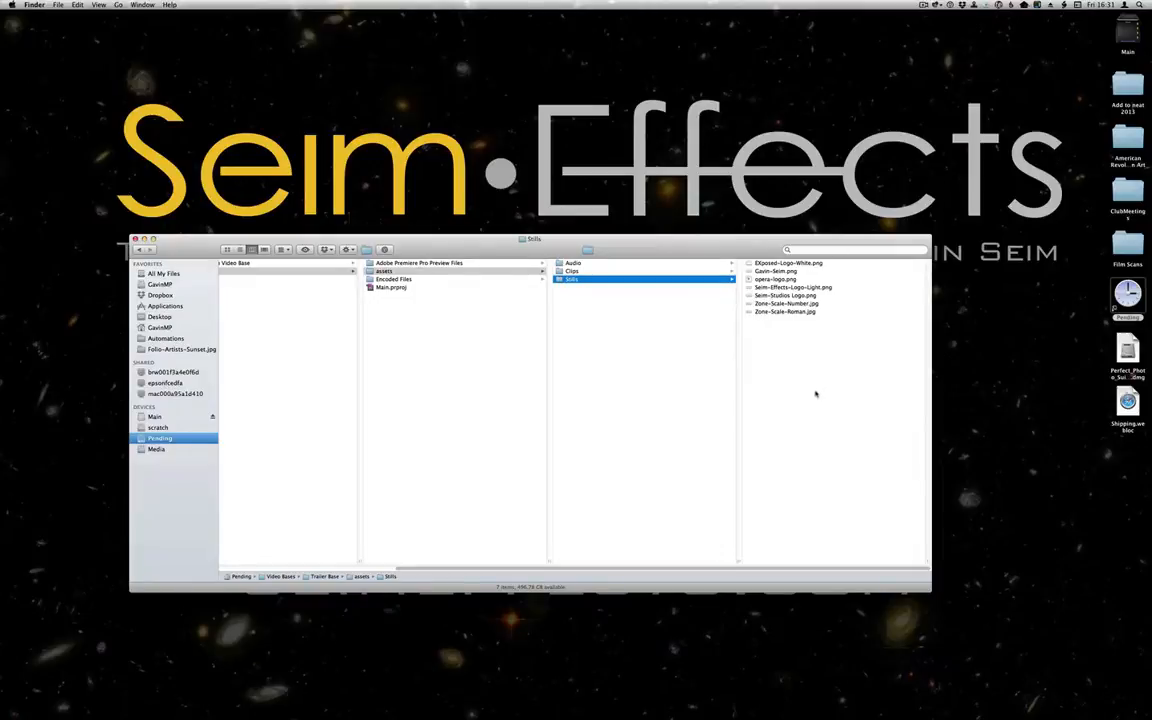
# Reposition and enlarge the Finder window so the folder hierarchy from the Pending drive down to Stills fits
pyautogui.moveTo(551, 248); pyautogui.dragTo(581, 202)
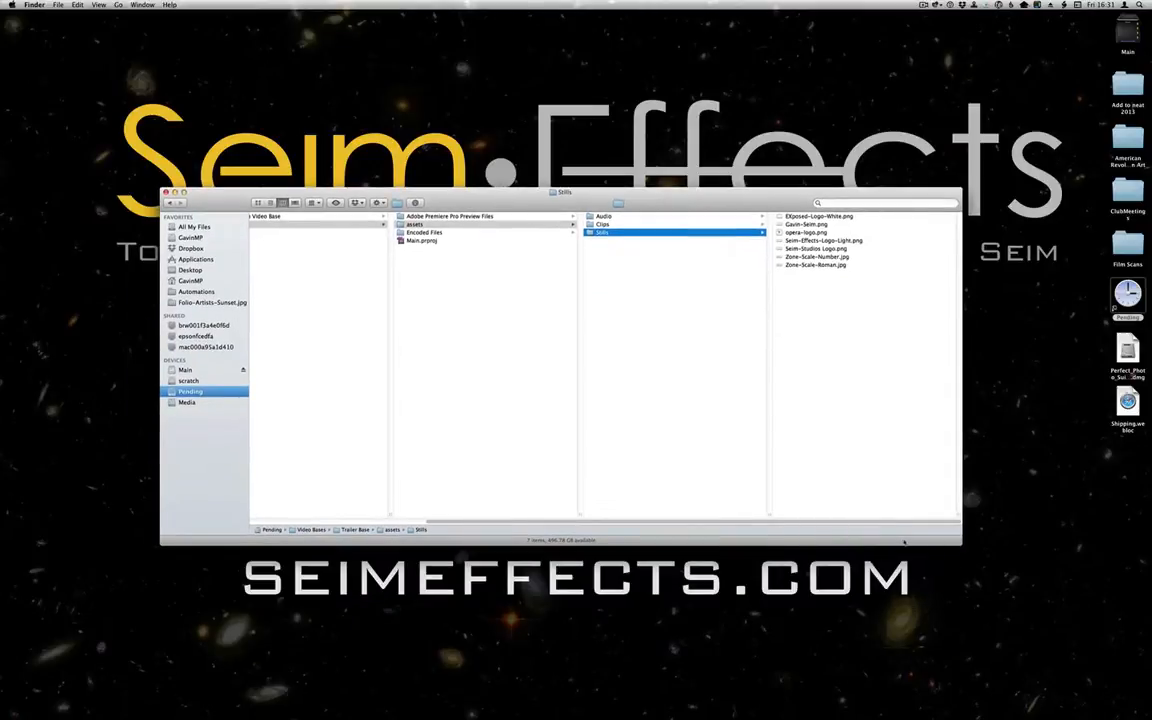
pyautogui.moveTo(958, 543); pyautogui.dragTo(1060, 655)
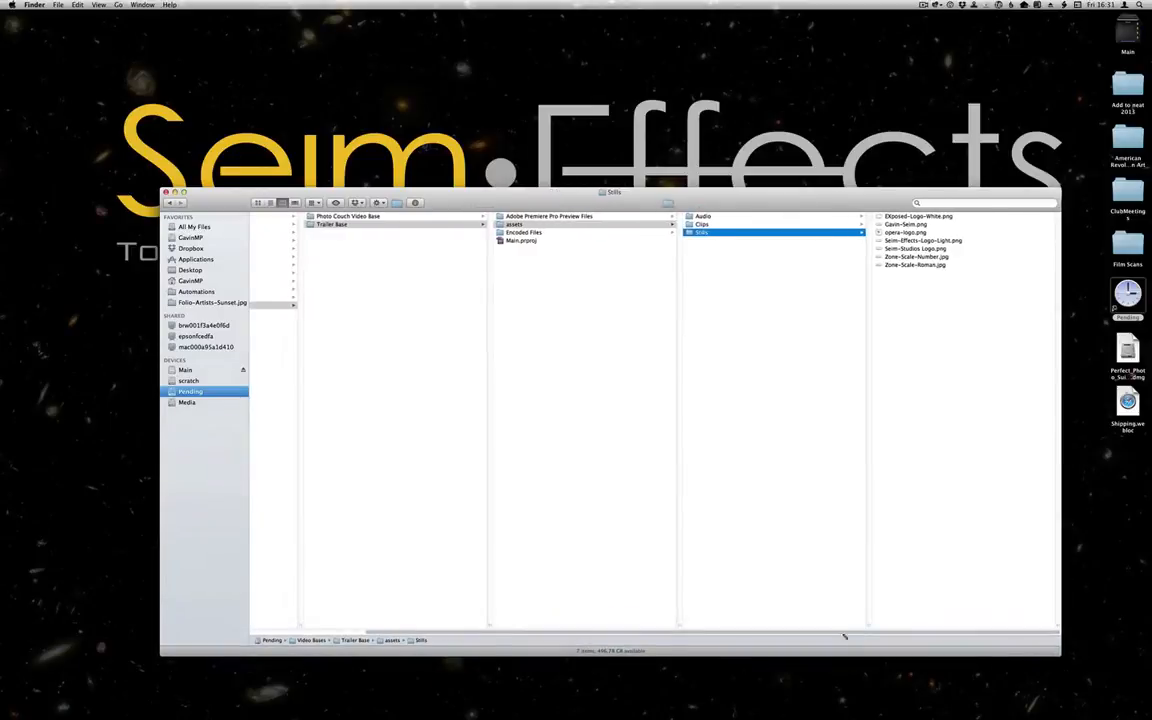
pyautogui.moveTo(577, 633); pyautogui.dragTo(373, 625)
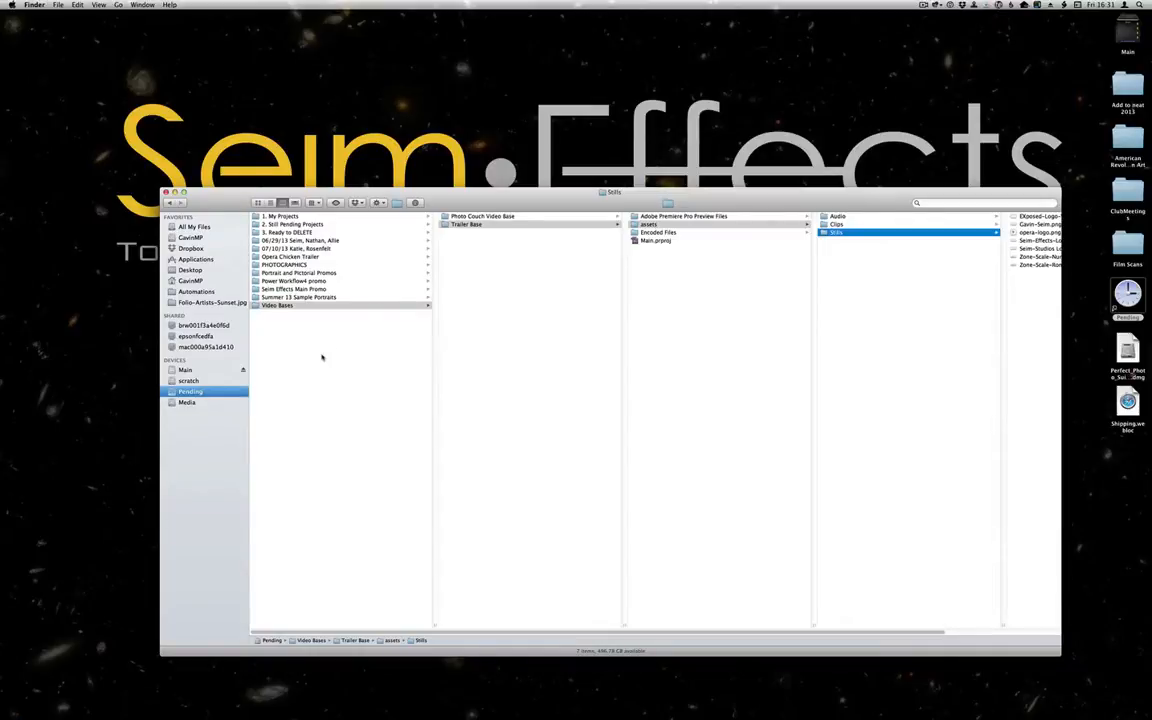
pyautogui.moveTo(484, 195); pyautogui.dragTo(438, 155)
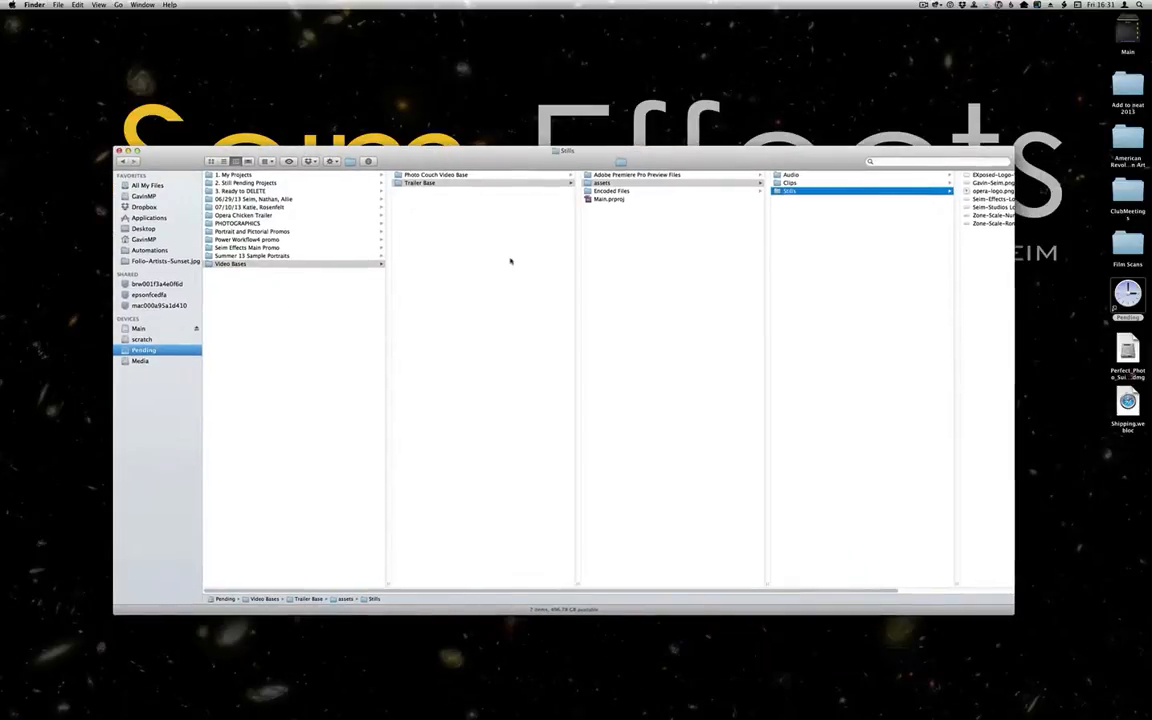
# Open pw4Promo.prproj from the Power Workflow4 promo folder in Premiere Pro and collapse its Main Clips bin
pyautogui.click(245, 239)
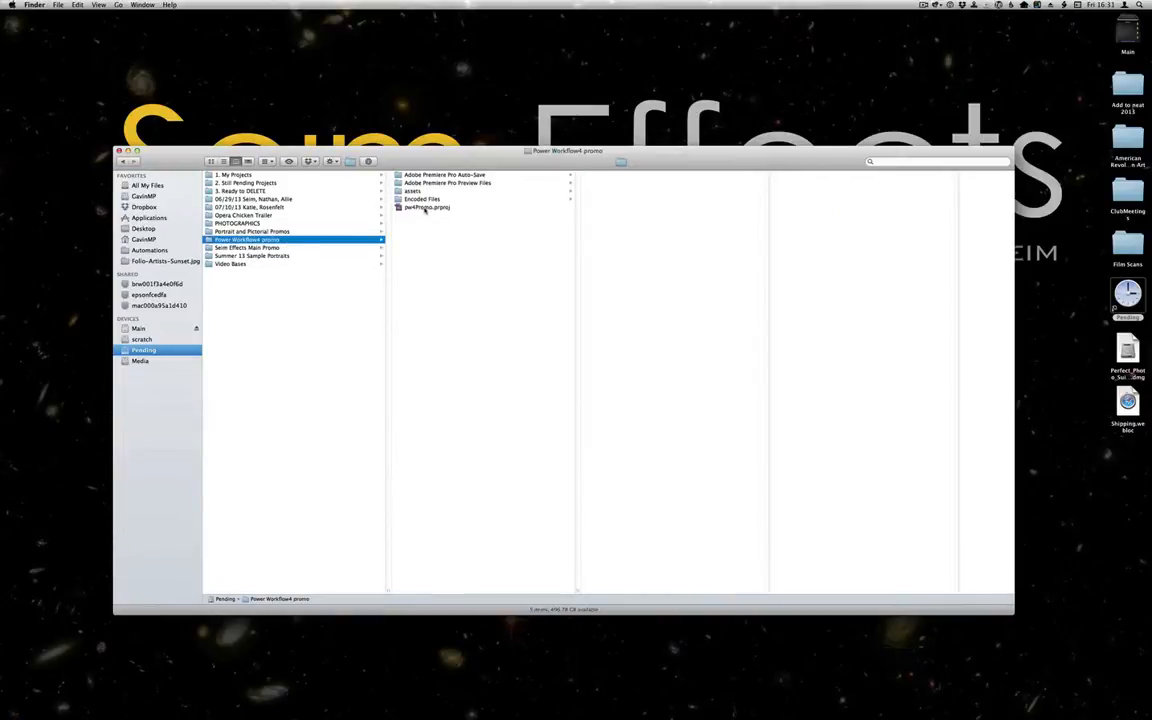
pyautogui.doubleClick(425, 208)
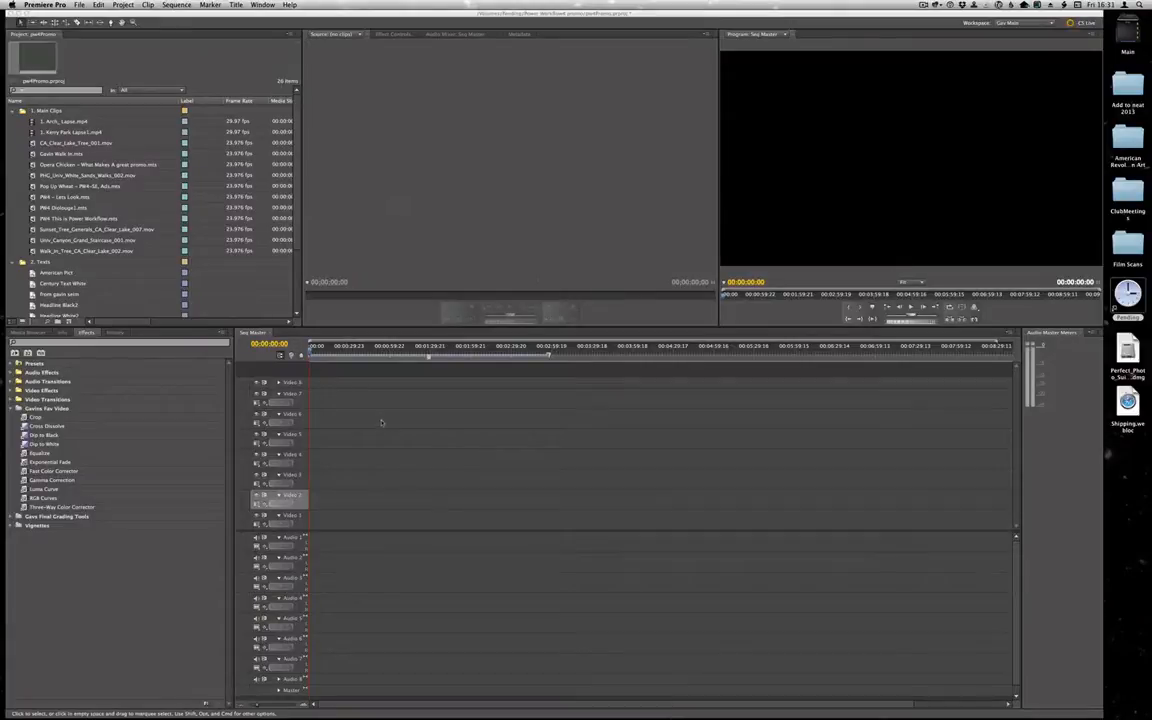
pyautogui.hotkey('ctrl', 'Up')
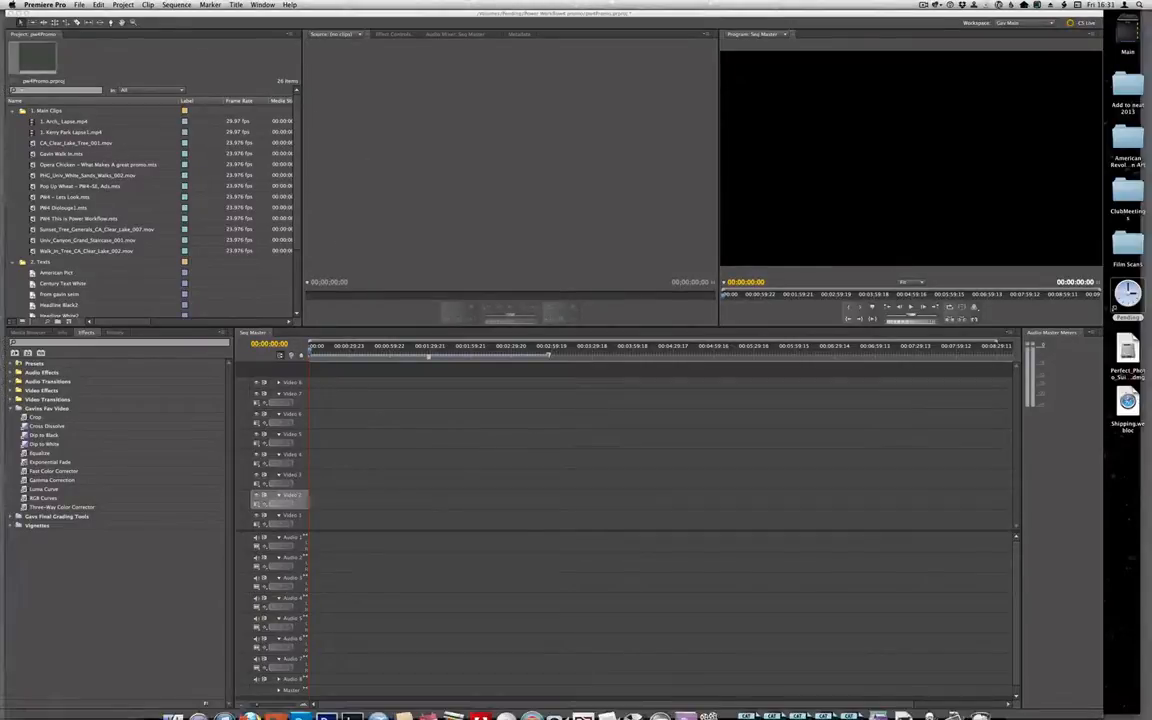
pyautogui.click(933, 450)
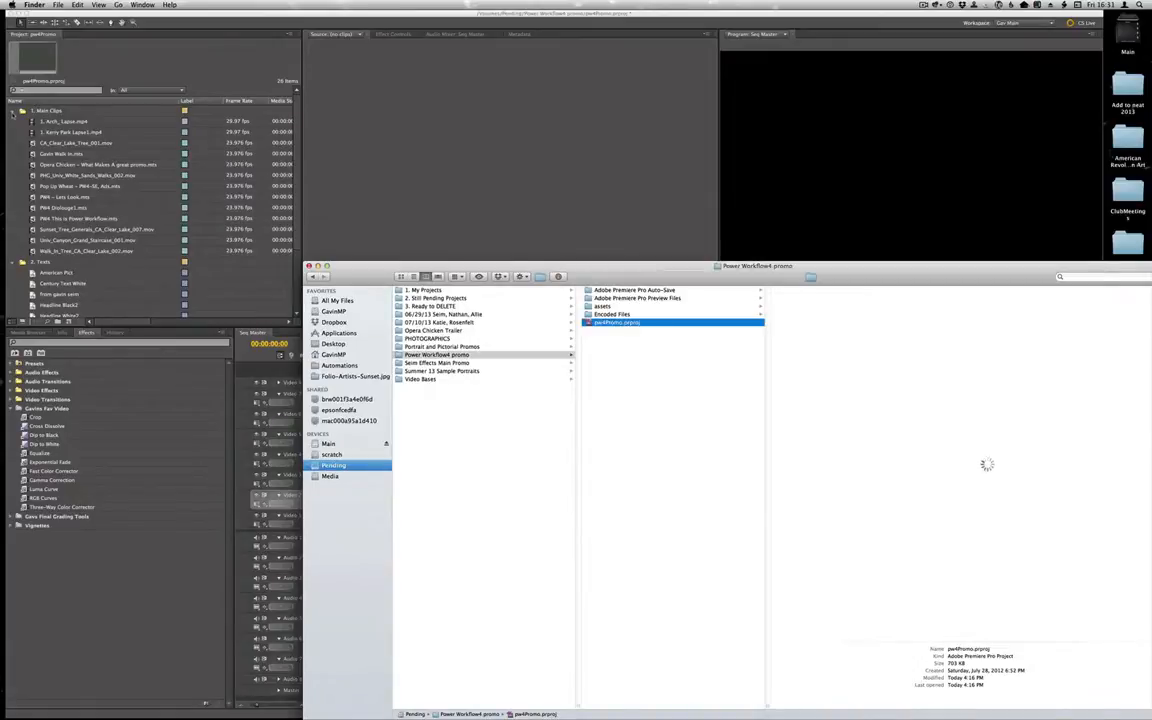
pyautogui.click(13, 113)
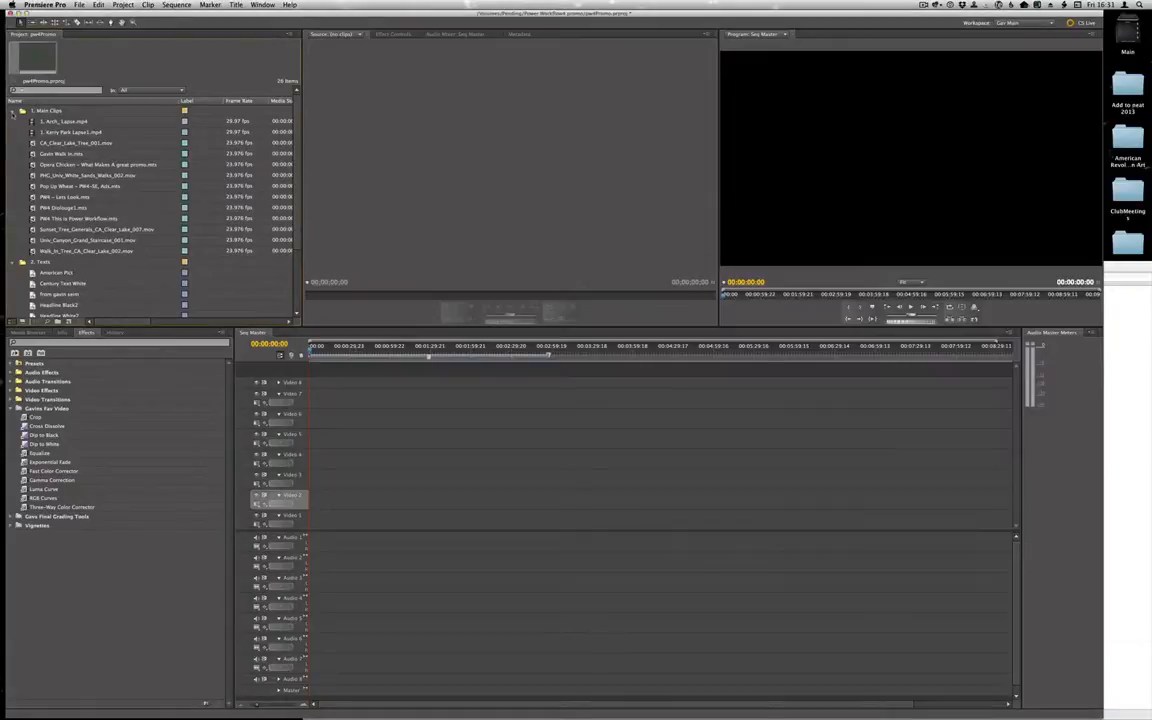
pyautogui.click(12, 112)
# Switch to the Lightroom library showing the PW4 Promos collection
pyautogui.click(1138, 358)
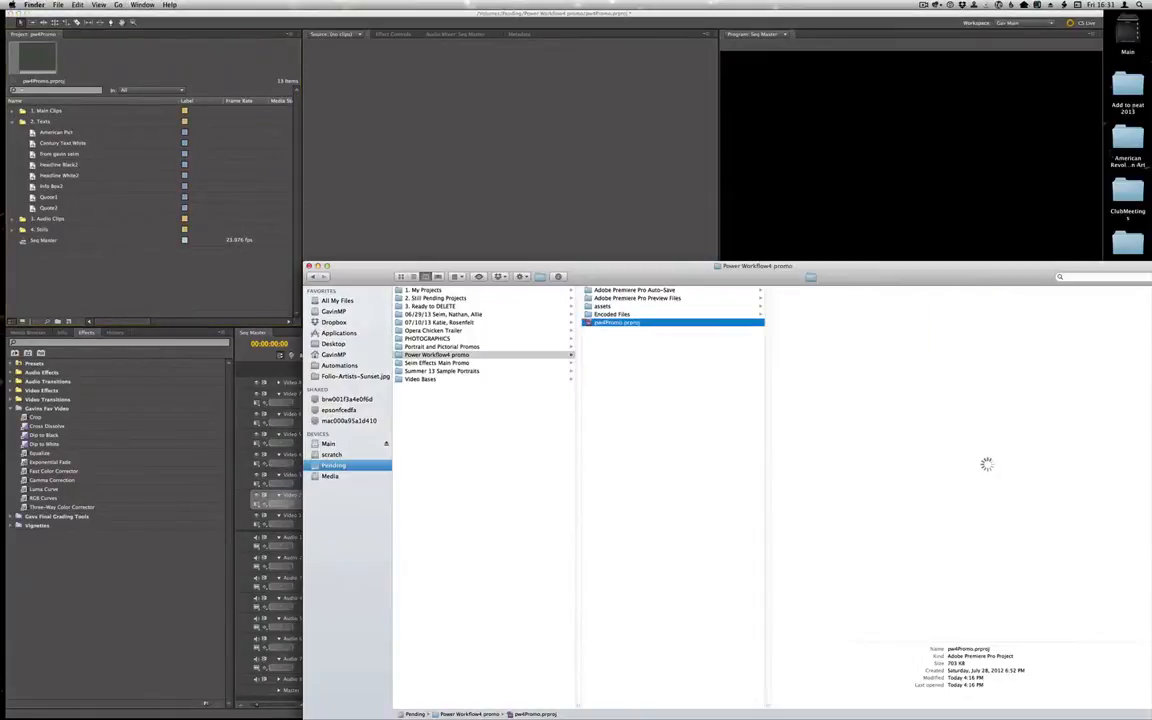
pyautogui.moveTo(245, 700)
pyautogui.click(348, 692)
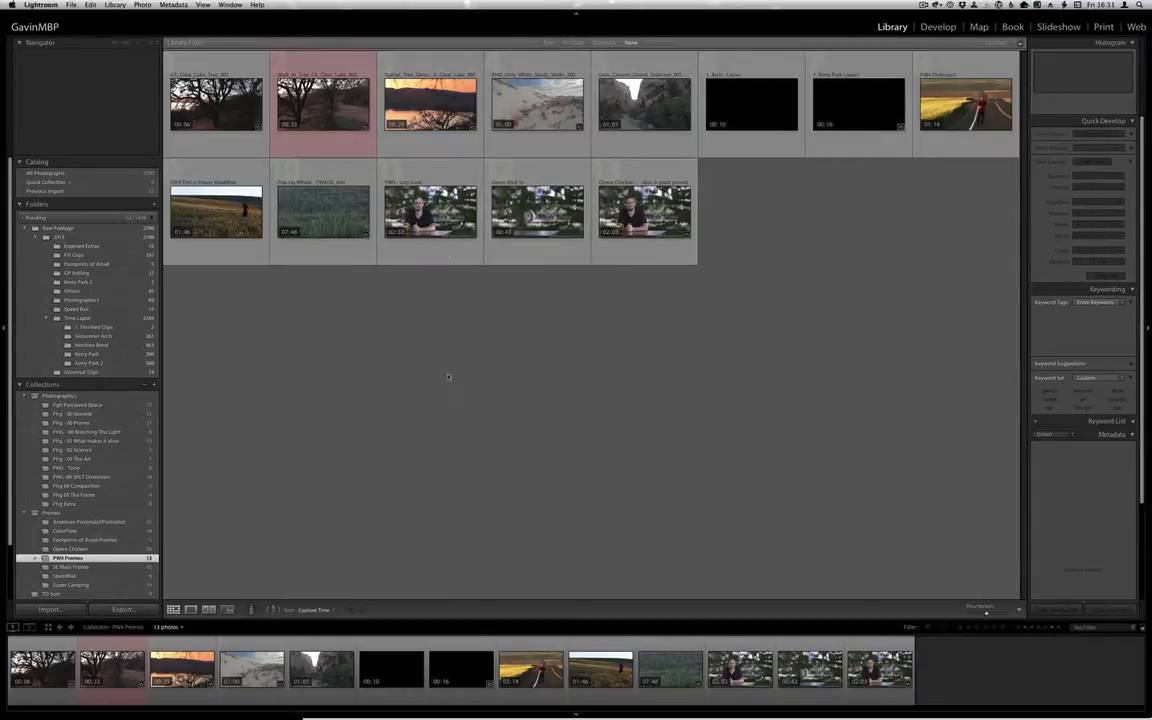
# Try exporting all PW4 Promos clips with the Full RAW Still/Video preset and original, unedited video format, browsing for a destination folder
pyautogui.press('super+a')
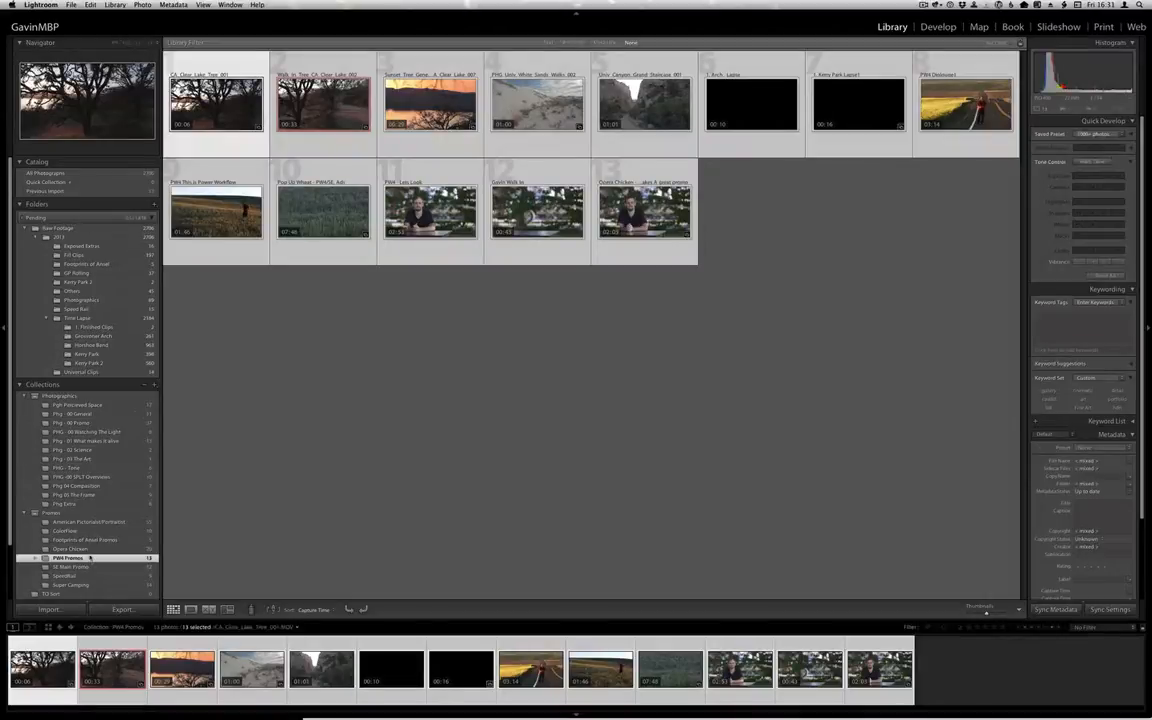
pyautogui.press('super+d')
pyautogui.press('super+a')
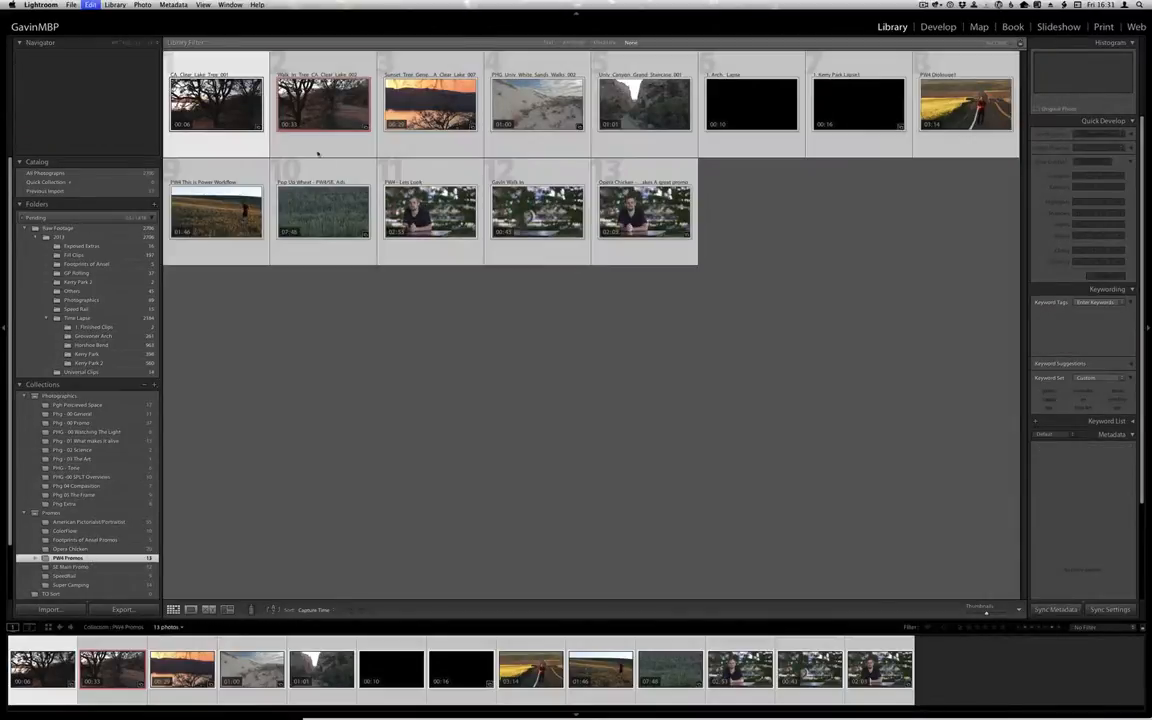
pyautogui.rightClick(320, 111)
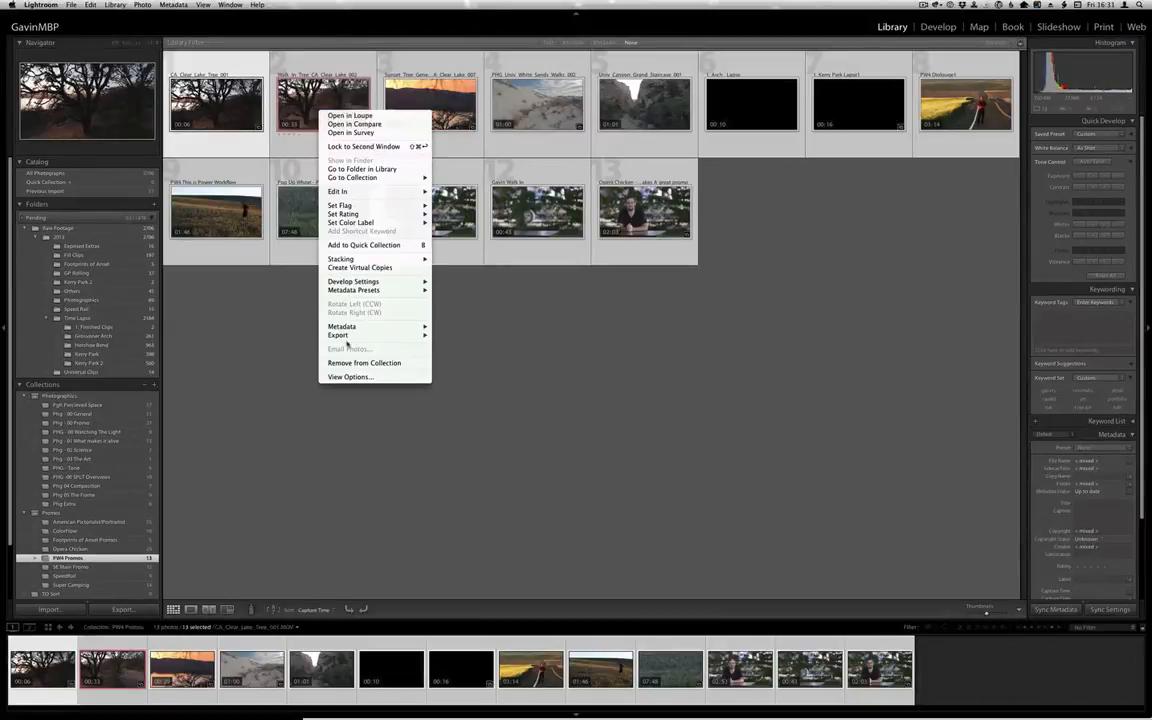
pyautogui.moveTo(345, 336)
pyautogui.click(425, 310)
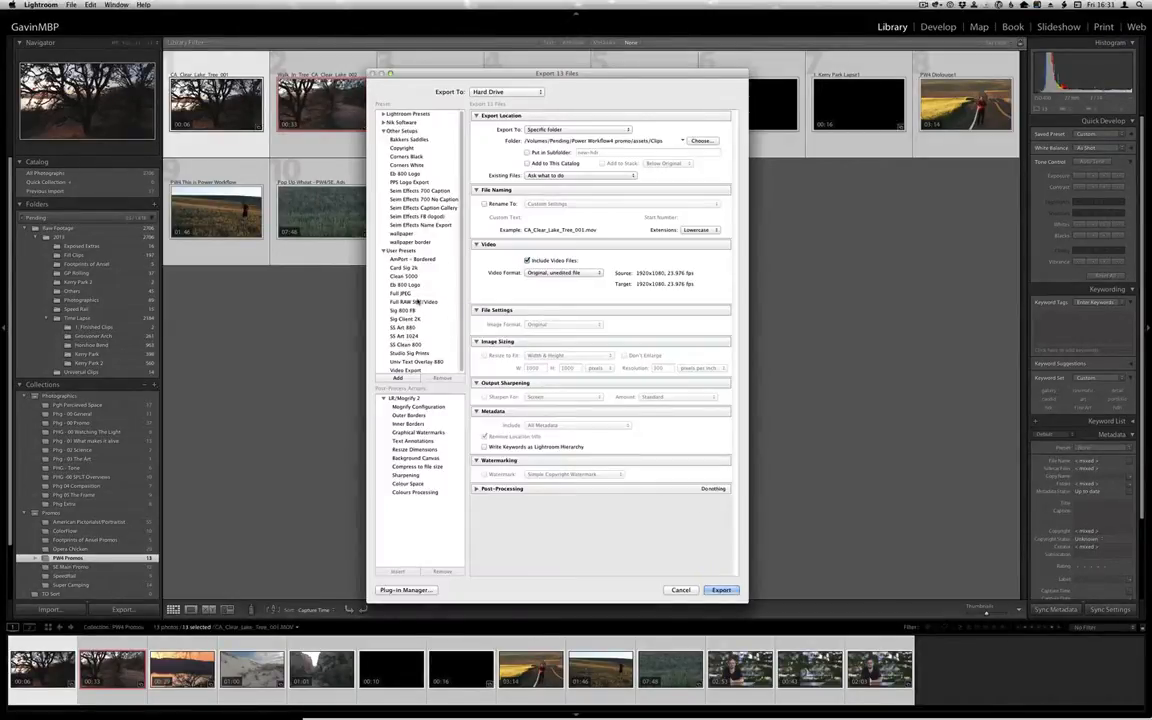
pyautogui.click(416, 302)
pyautogui.click(566, 274)
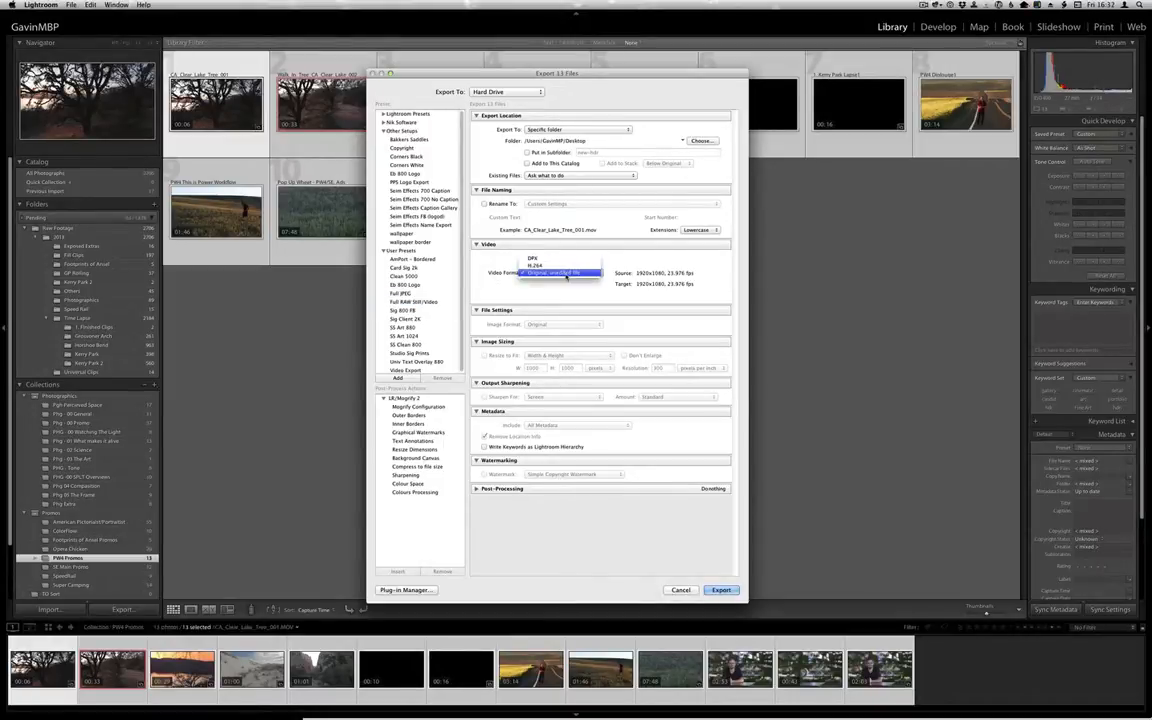
pyautogui.click(563, 273)
pyautogui.click(701, 140)
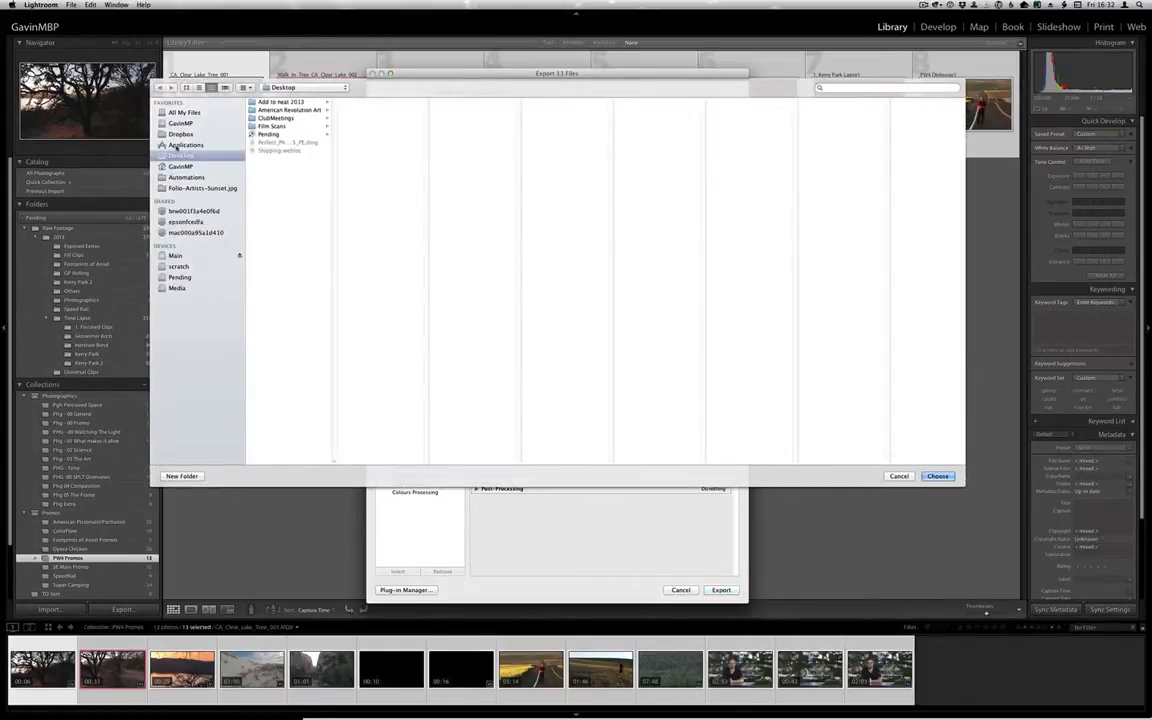
pyautogui.click(897, 476)
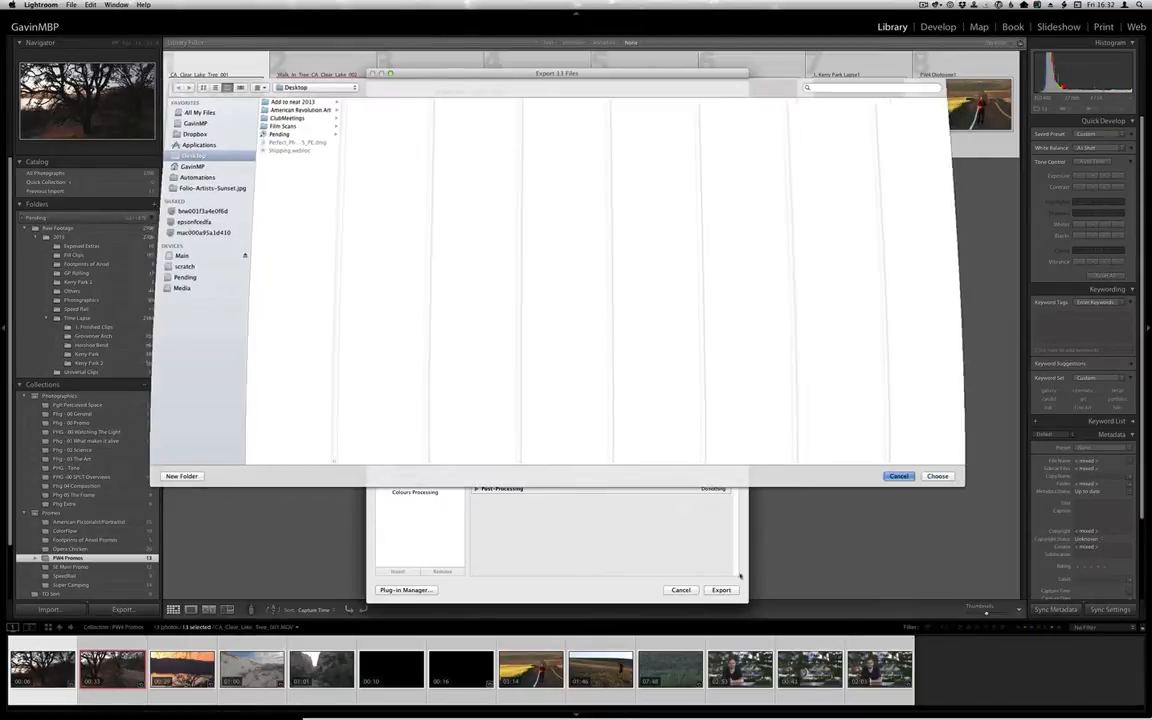
pyautogui.click(681, 590)
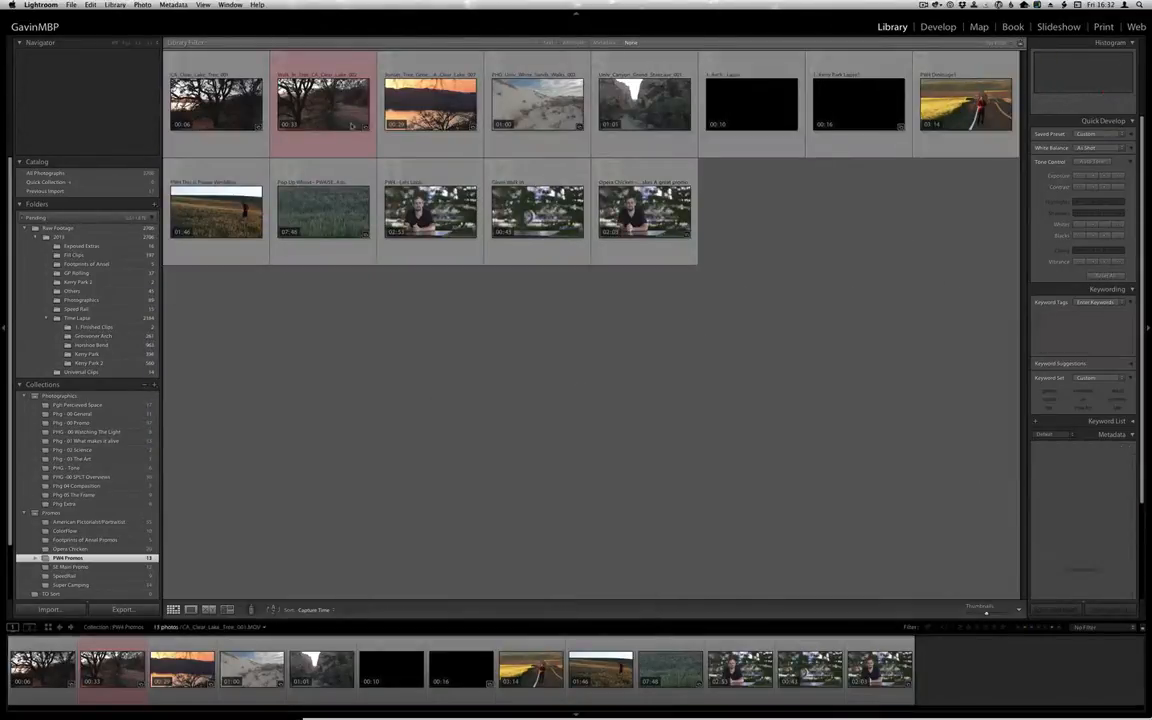
# Return to Finder and open the Clips folder inside the Power Workflow4 promo assets
pyautogui.rightClick(424, 190)
pyautogui.click(355, 428)
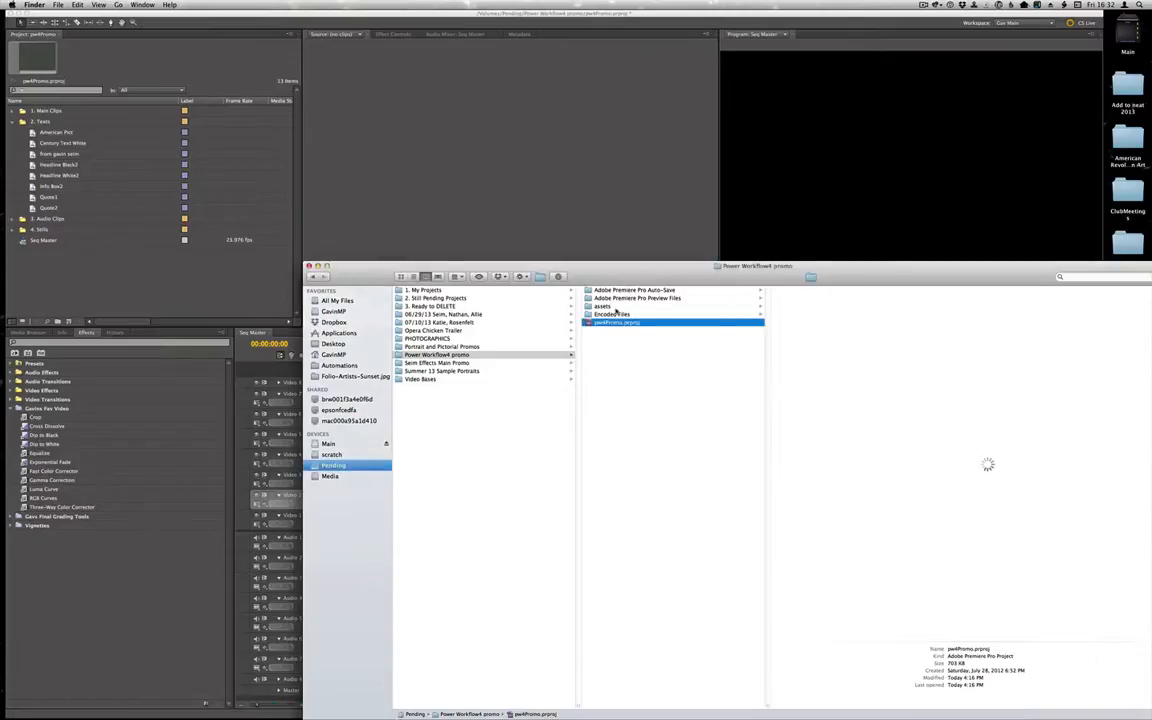
pyautogui.click(603, 306)
pyautogui.click(826, 299)
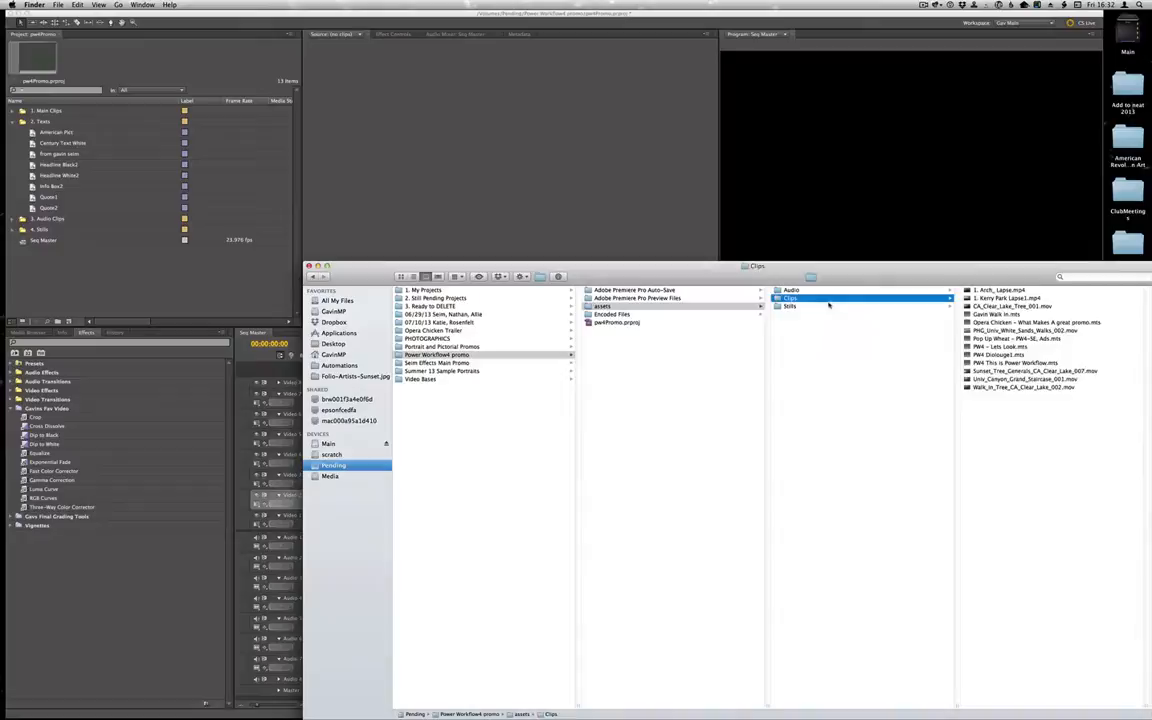
# Try adding all files from the Clips folder to the Main Clips bin of the Premiere Pro project
pyautogui.click(1021, 456)
pyautogui.press('super+a')
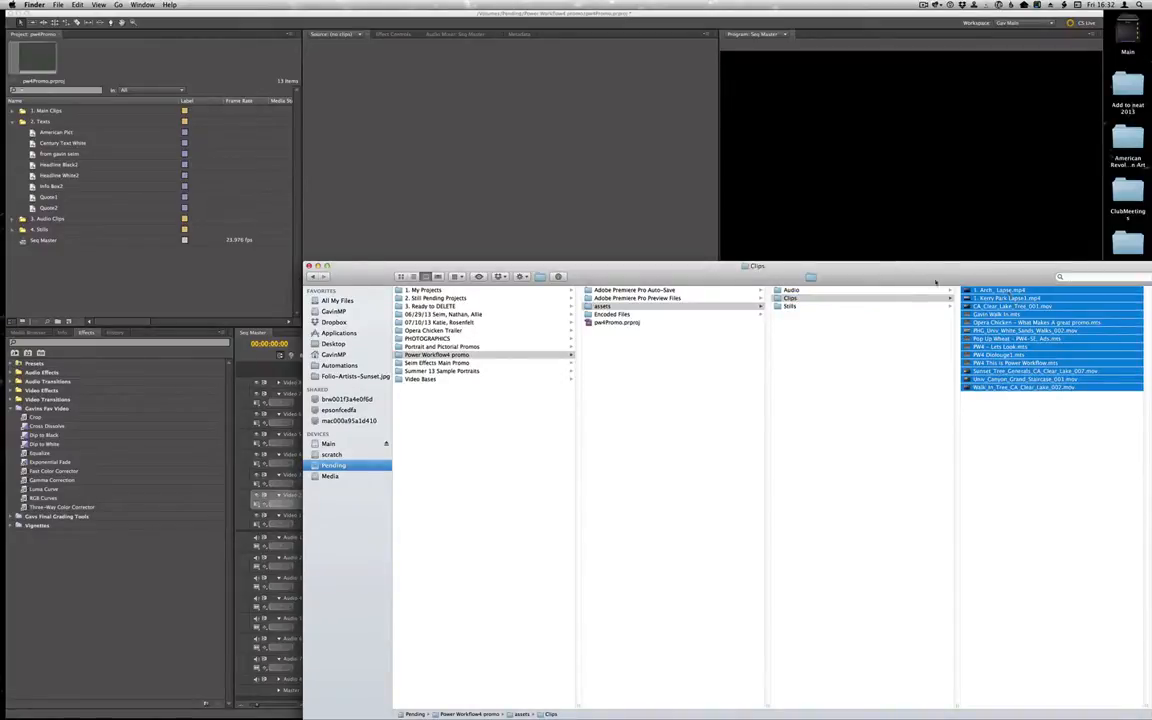
pyautogui.moveTo(936, 283); pyautogui.dragTo(818, 269)
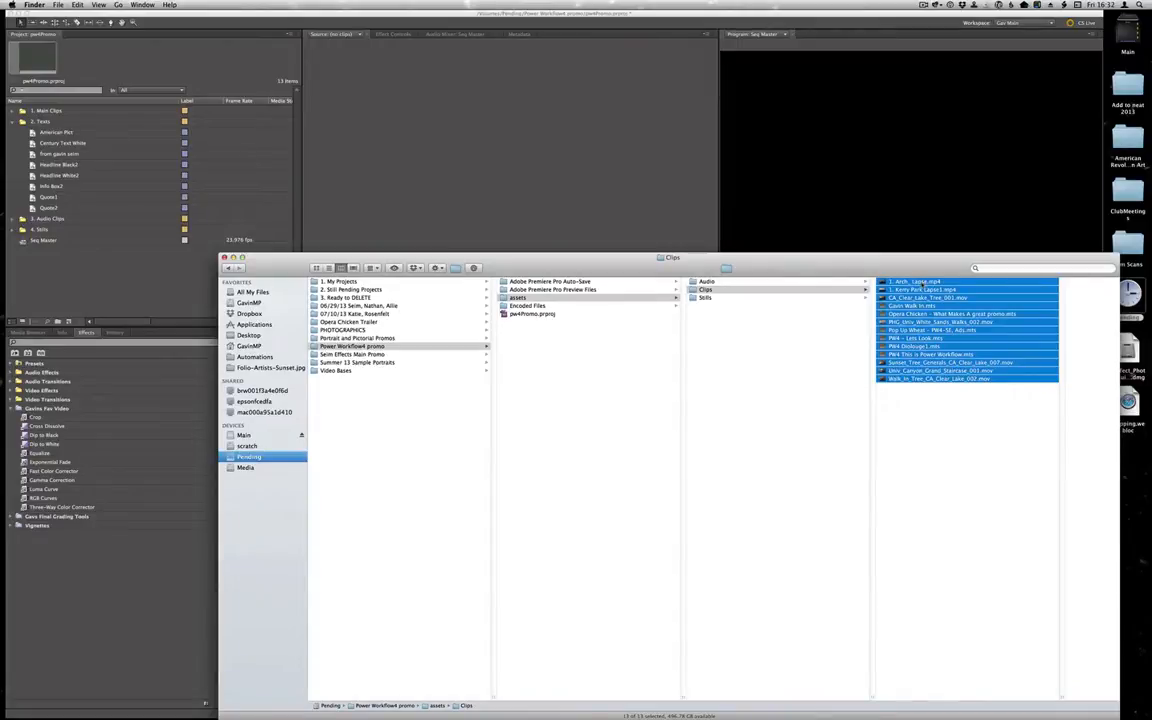
pyautogui.moveTo(920, 284); pyautogui.dragTo(31, 107)
pyautogui.click(796, 470)
pyautogui.press('Left')
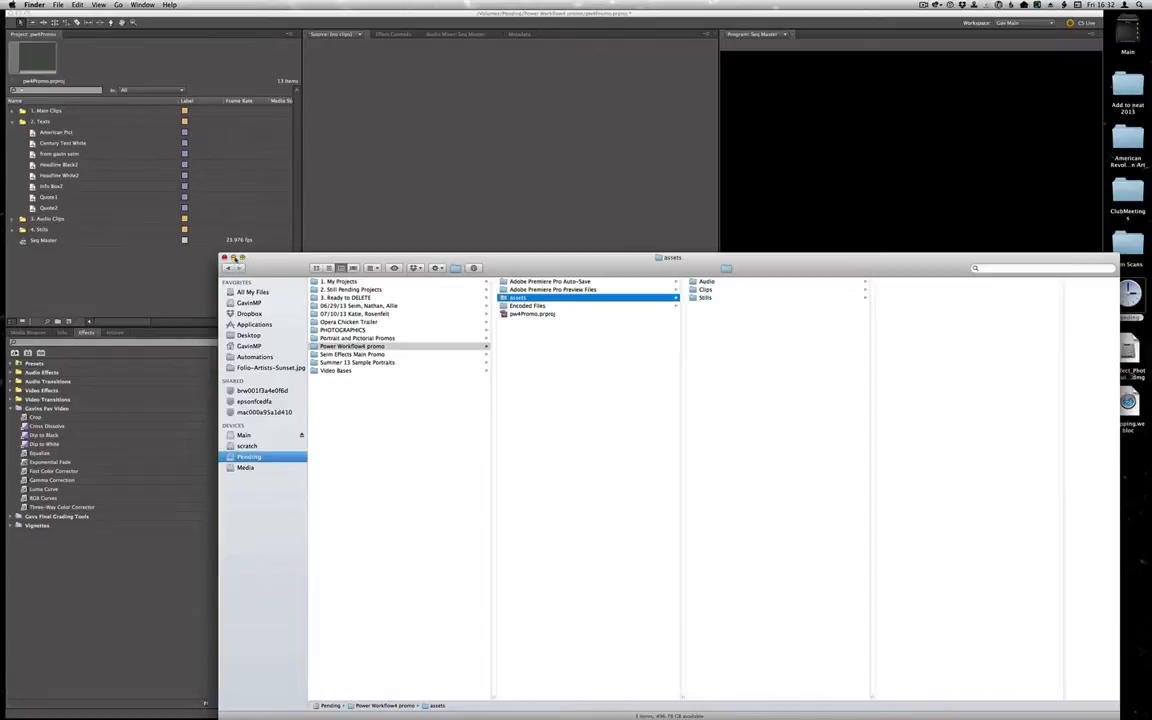
# Minimize the Finder window and inspect the Main Clips and Audio Clips bins in the Premiere Pro project
pyautogui.click(233, 258)
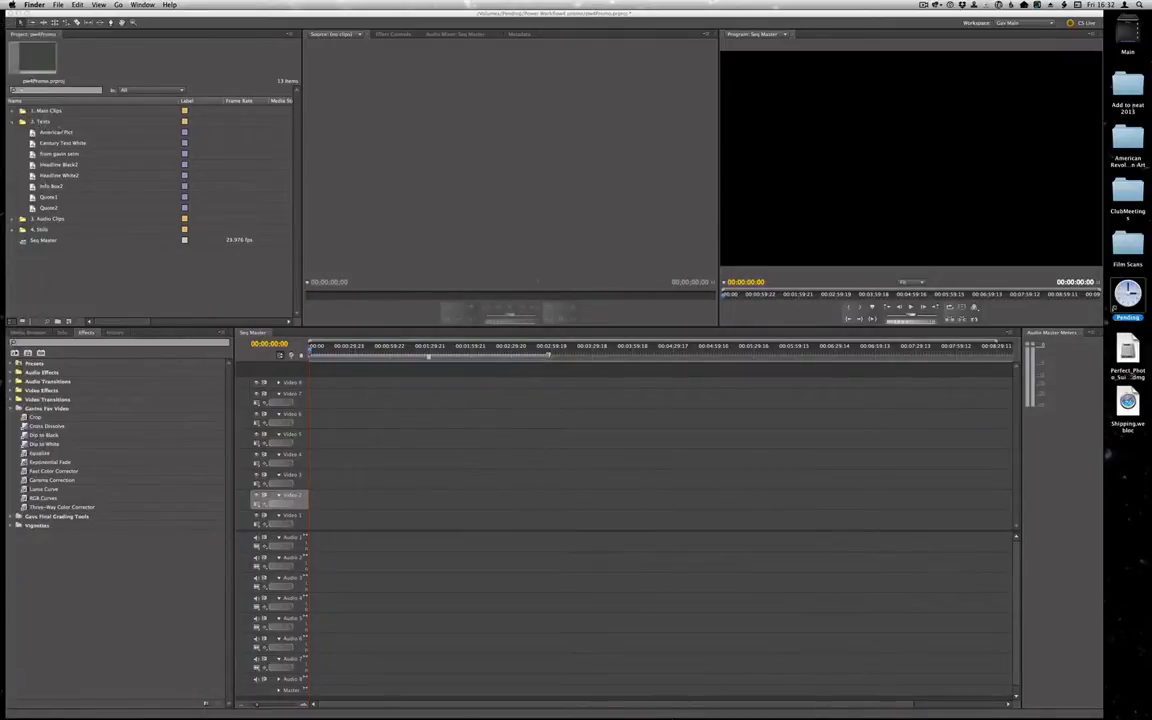
pyautogui.click(13, 112)
pyautogui.click(14, 111)
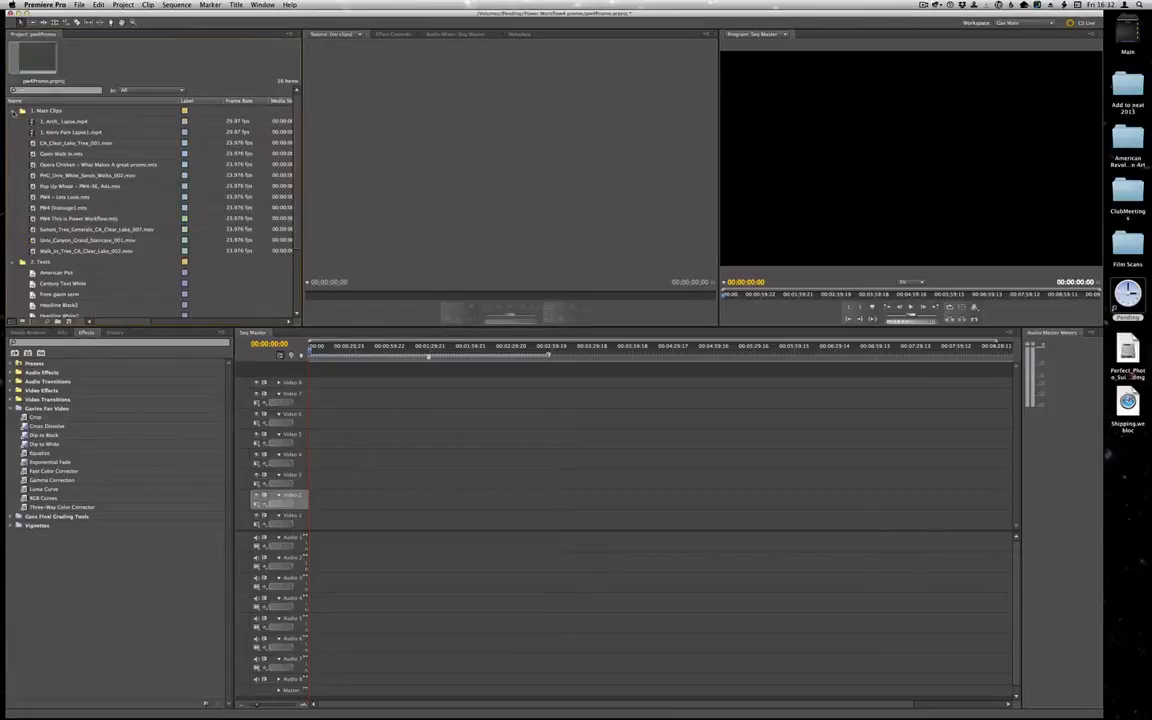
pyautogui.click(14, 111)
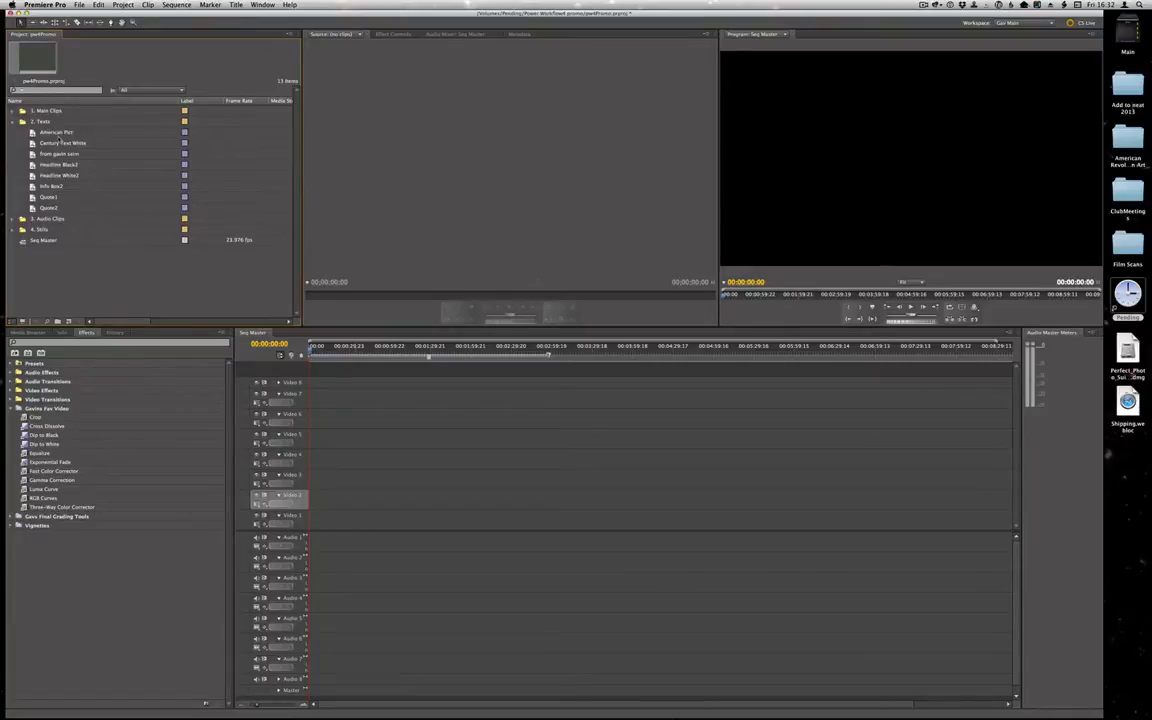
pyautogui.click(14, 219)
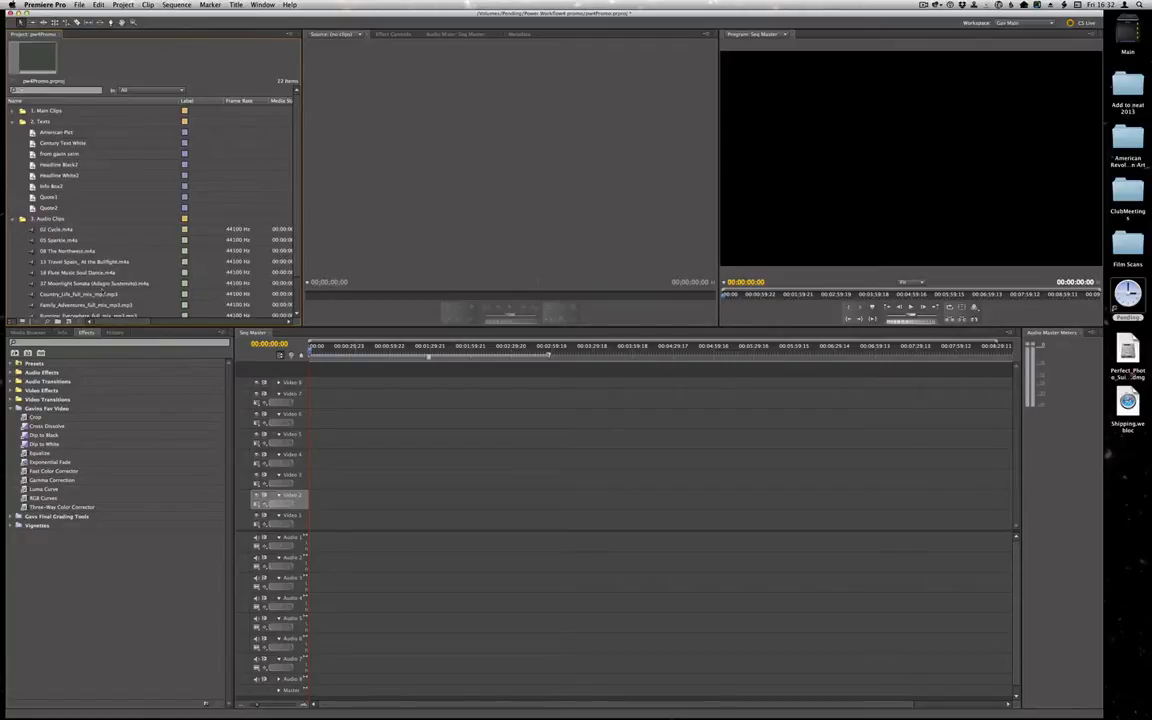
# Collapse the Audio Clips bin, examine the contents of the Stills bin, and check the Seq Master sequence in the project
pyautogui.click(13, 219)
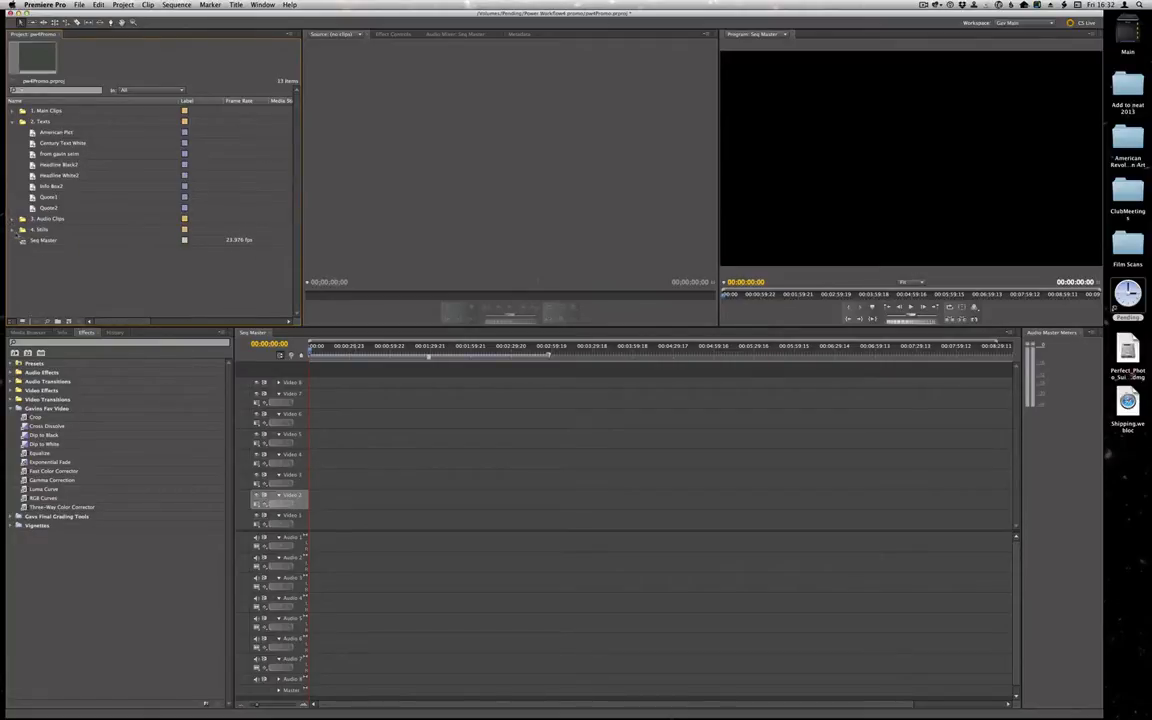
pyautogui.click(14, 230)
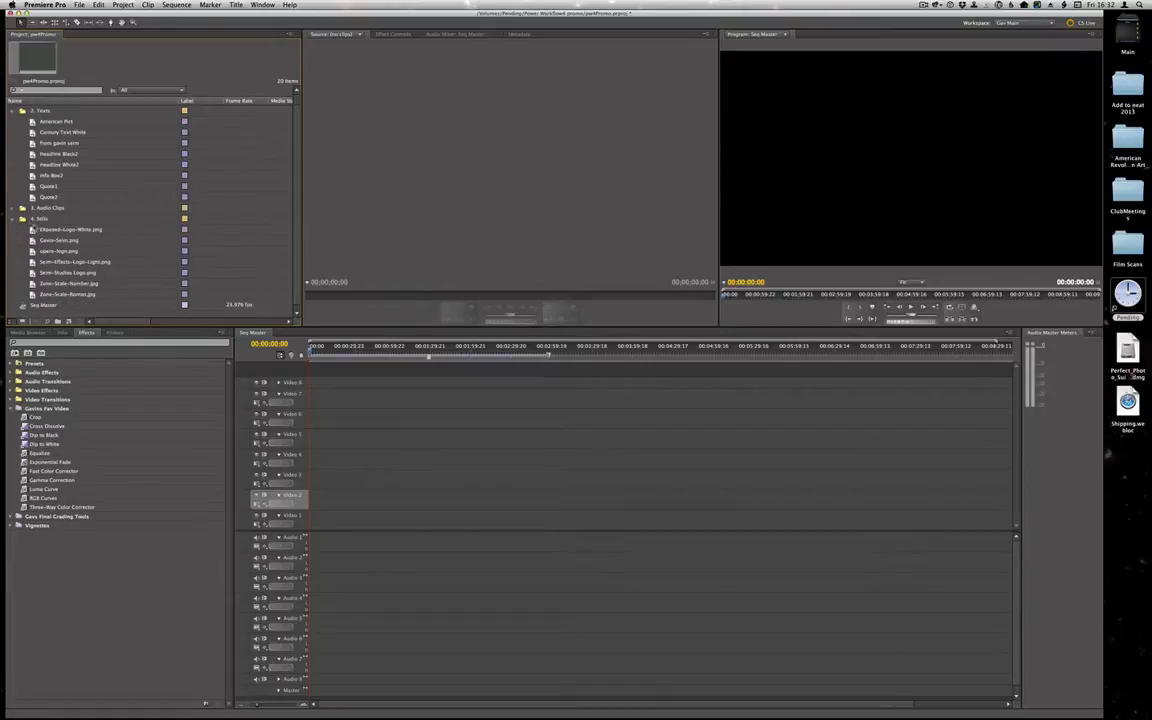
pyautogui.click(14, 229)
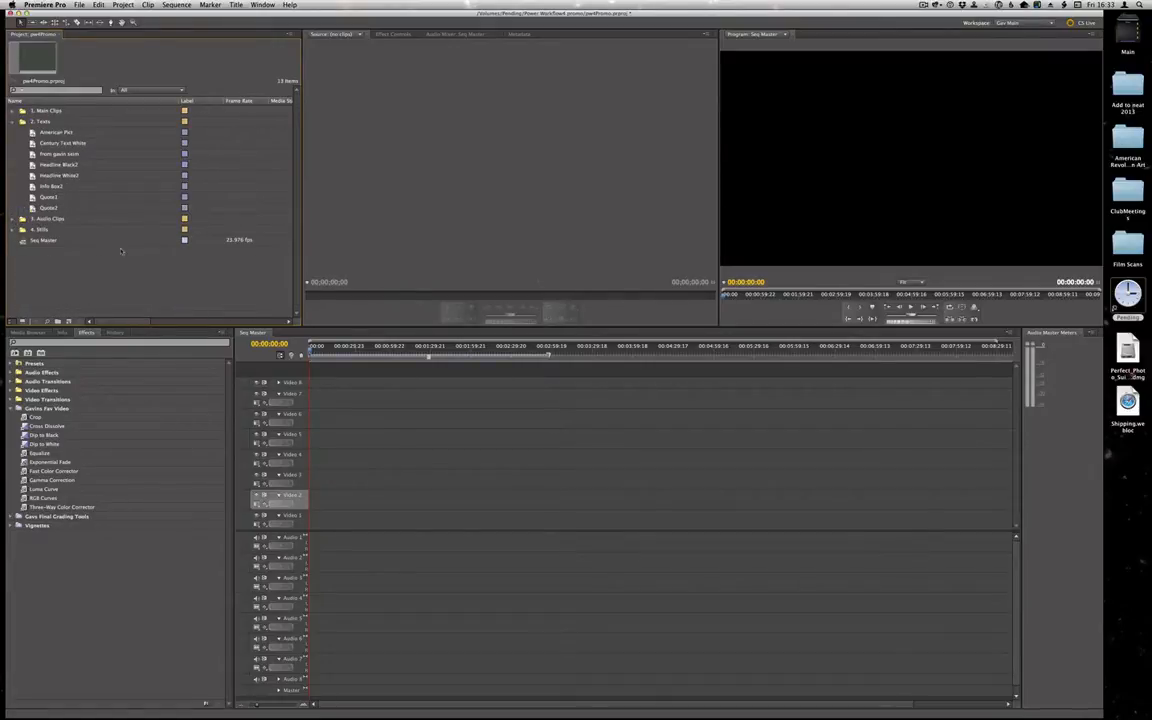
pyautogui.click(43, 241)
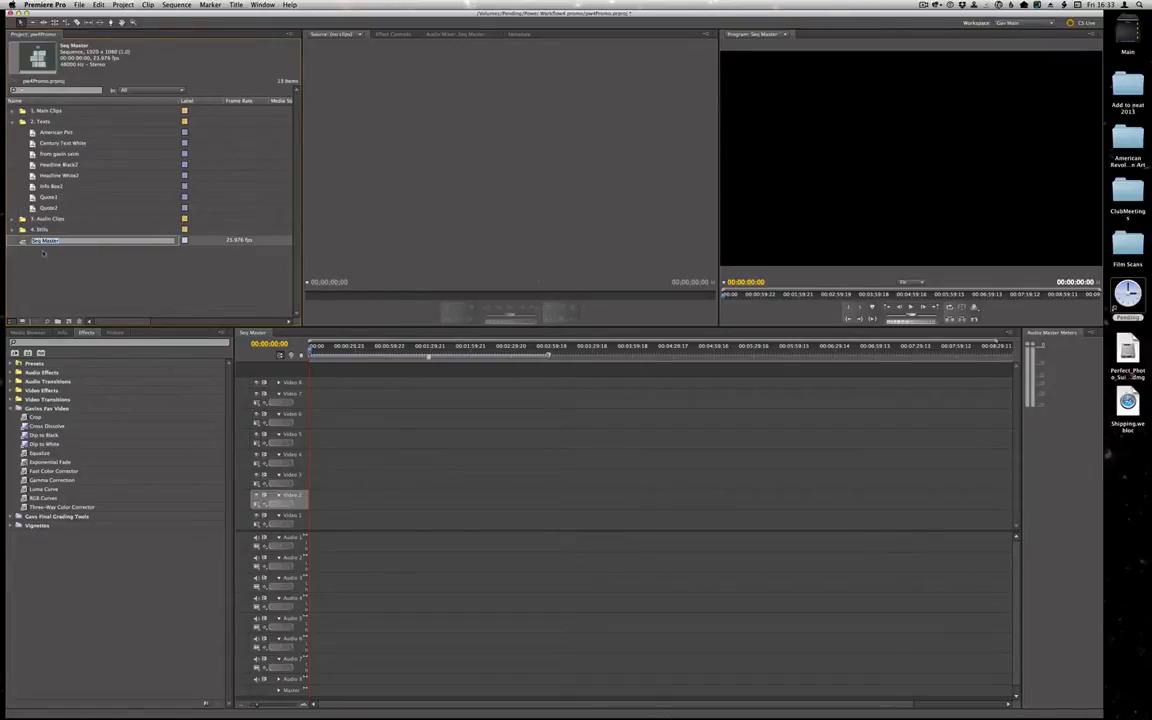
pyautogui.click(135, 259)
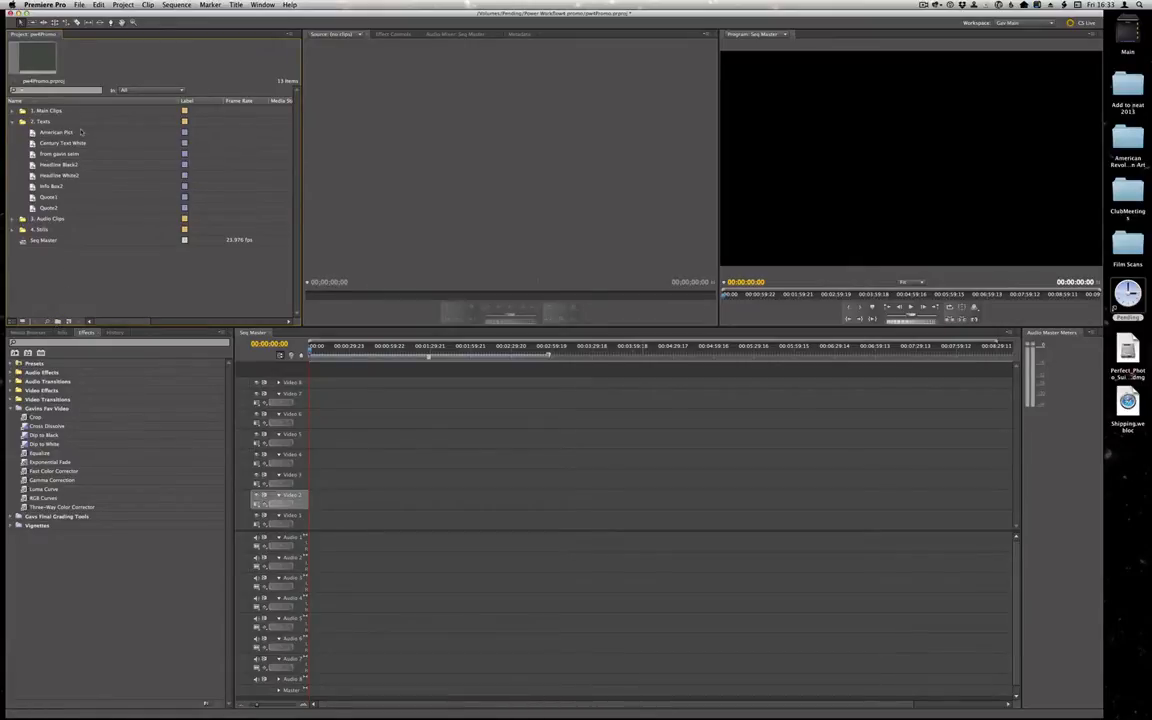
# Switch to Finder and inspect the pw4Promo.prproj file and the assets folder inside the Power Workflow4 promo folder
pyautogui.hotkey('ctrl', 'Up')
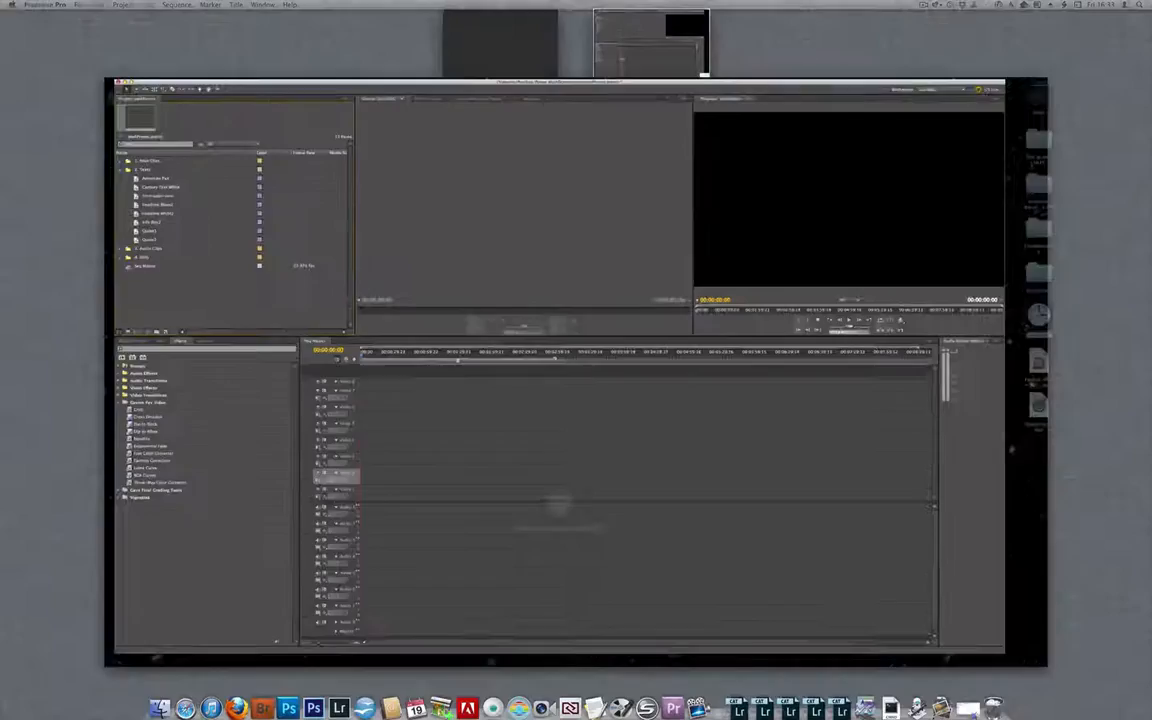
pyautogui.hotkey('ctrl', 'Up')
pyautogui.click(968, 692)
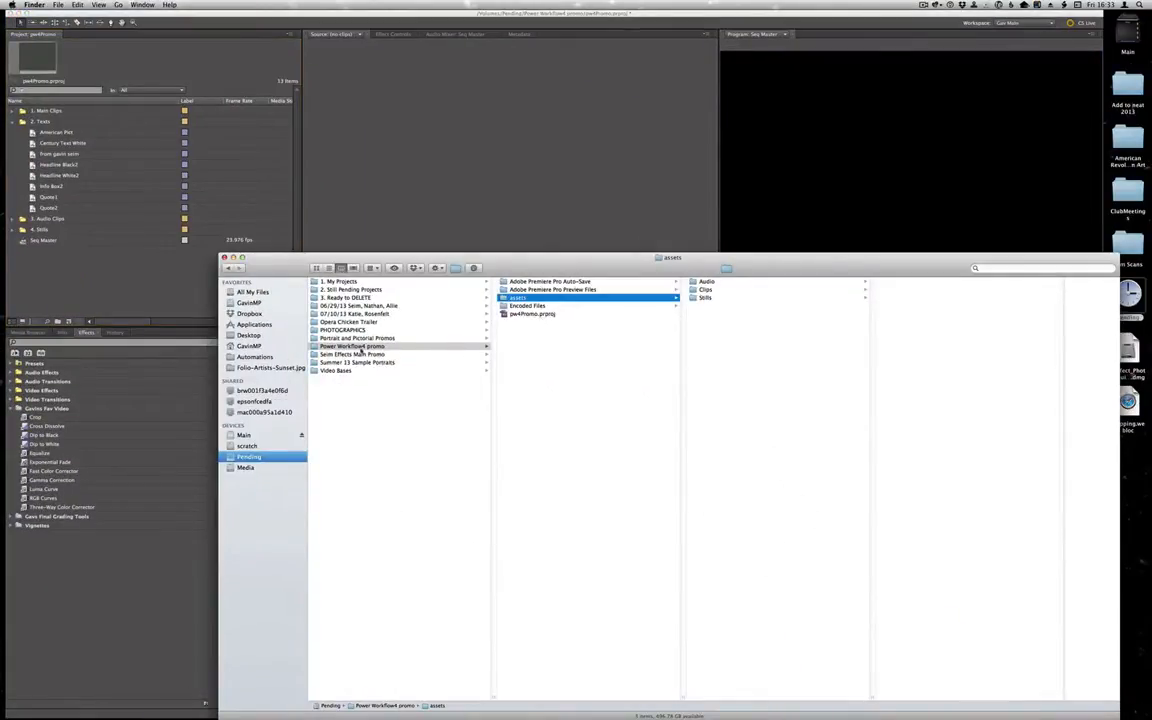
pyautogui.click(535, 314)
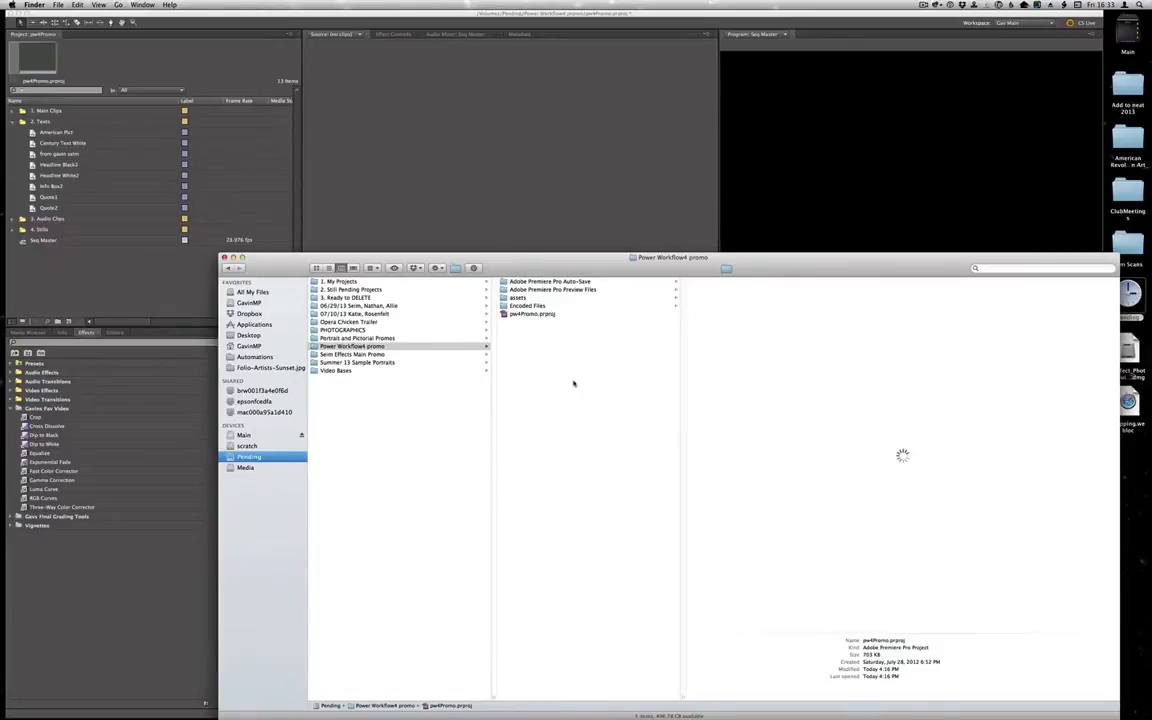
pyautogui.press('Left')
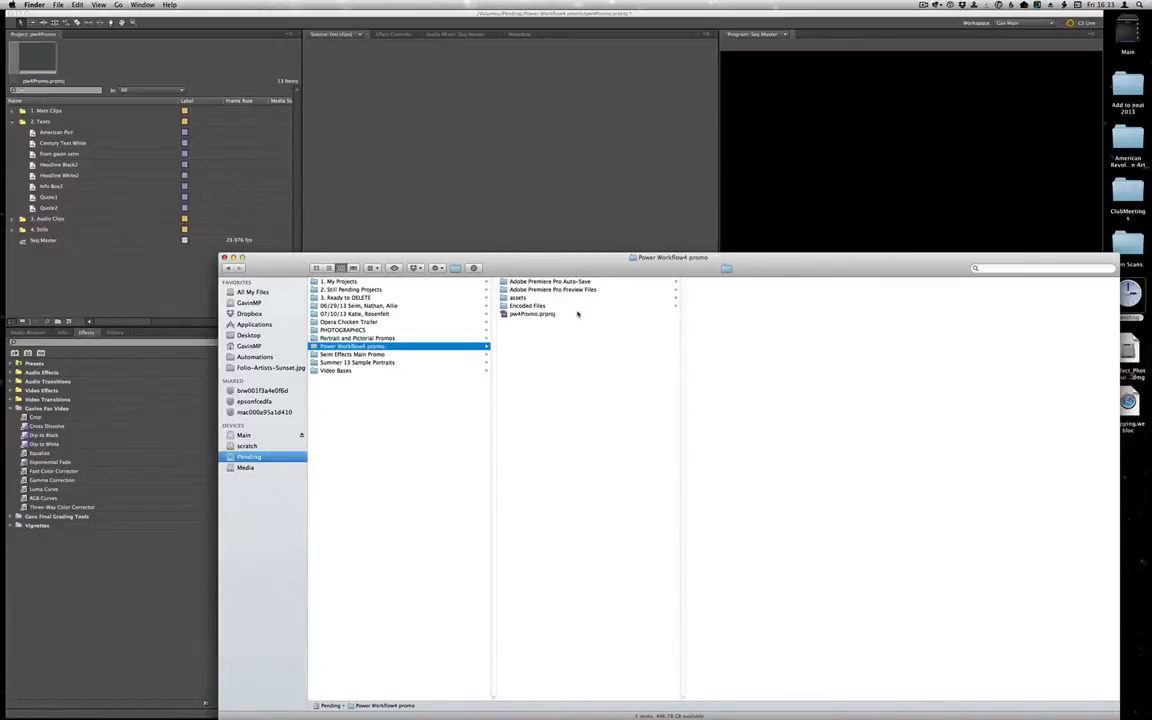
pyautogui.click(530, 315)
pyautogui.click(556, 361)
pyautogui.click(529, 298)
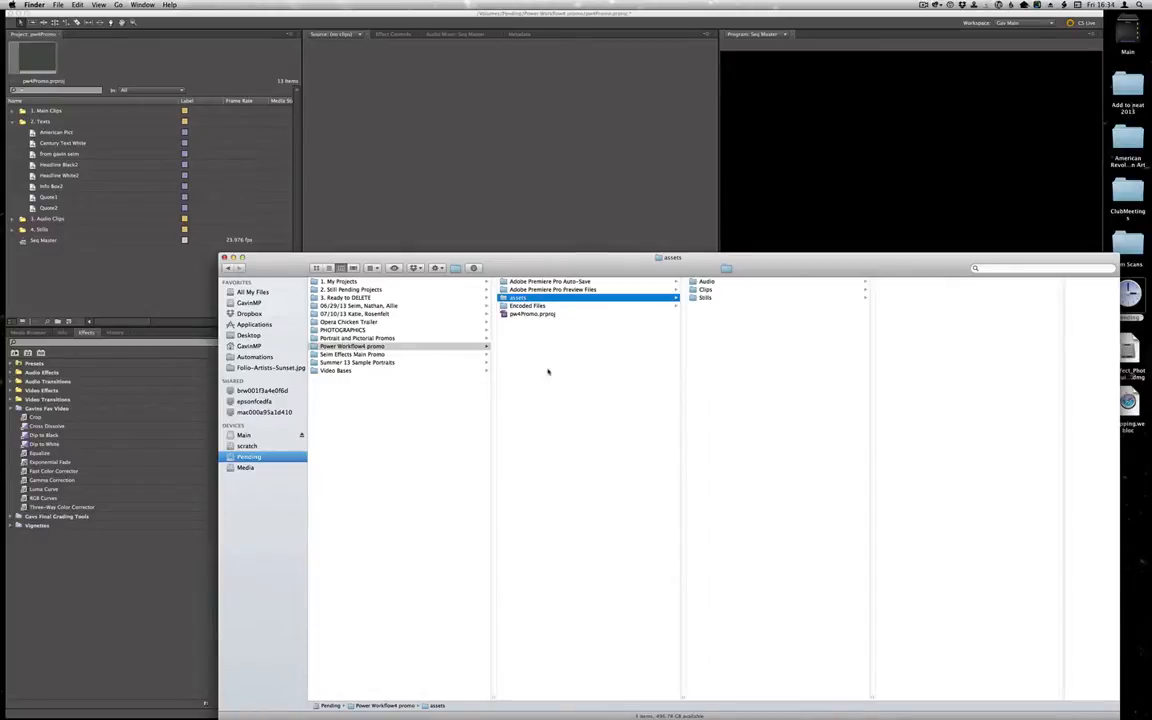
# View the files in the Audio folder inside assets and minimize the Finder window
pyautogui.moveTo(378, 700)
pyautogui.click(714, 282)
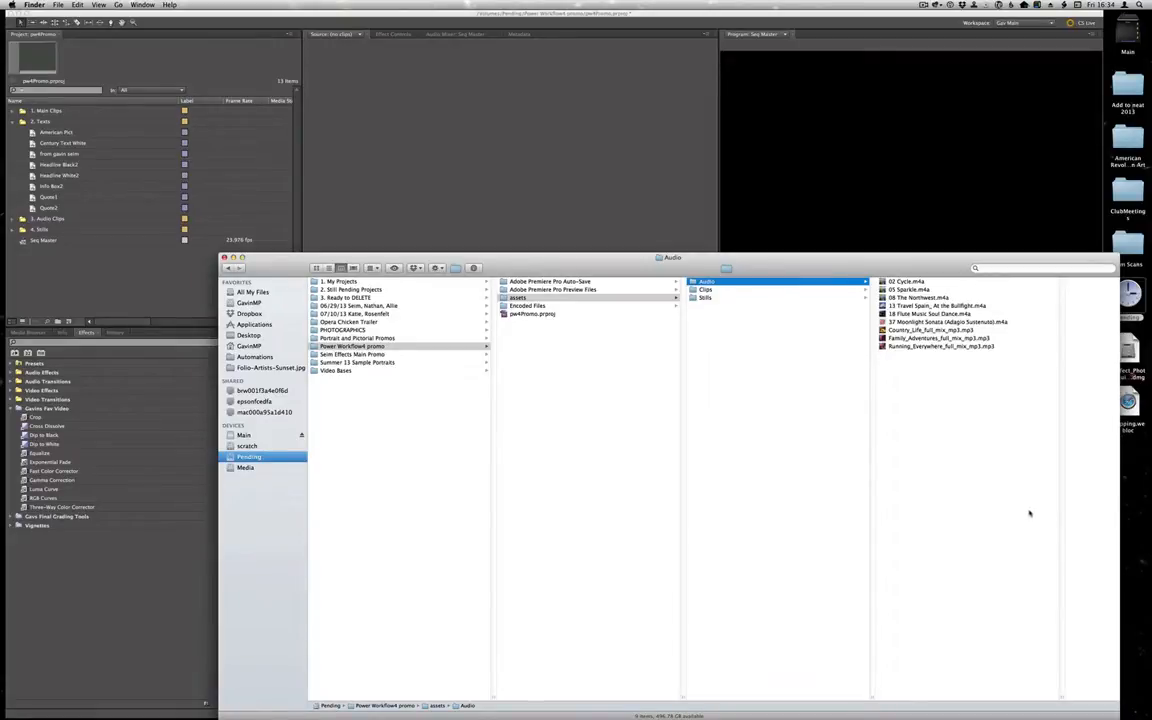
pyautogui.moveTo(560, 266); pyautogui.dragTo(578, 283)
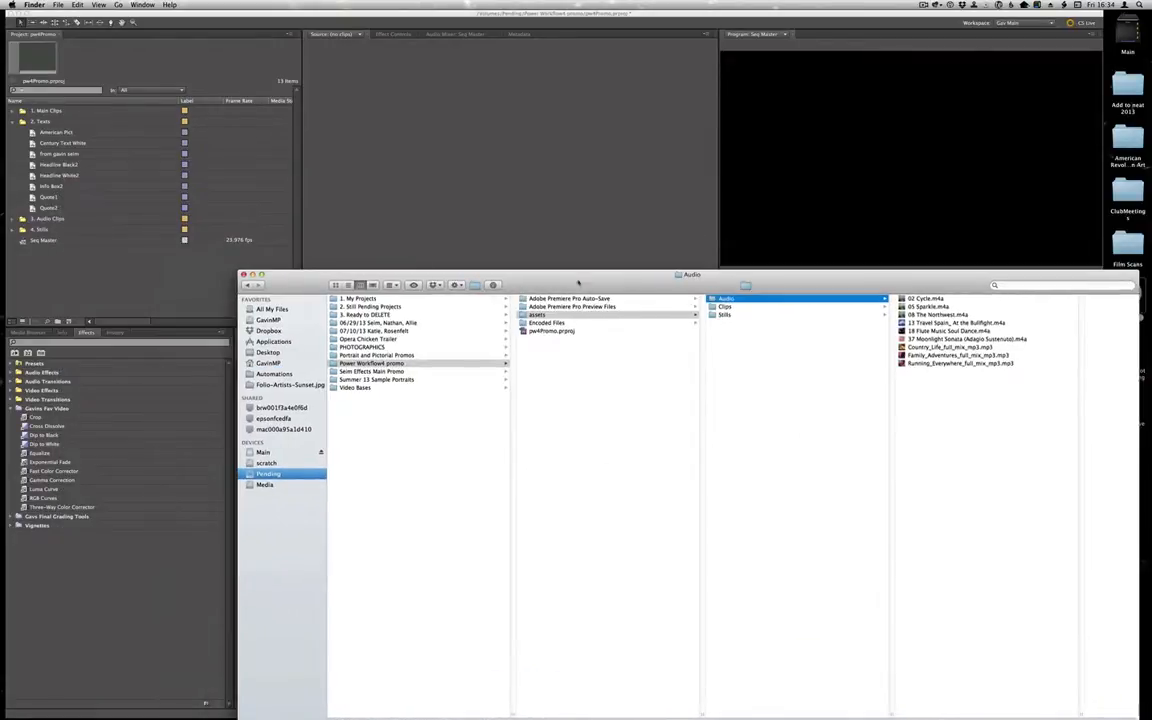
pyautogui.click(253, 275)
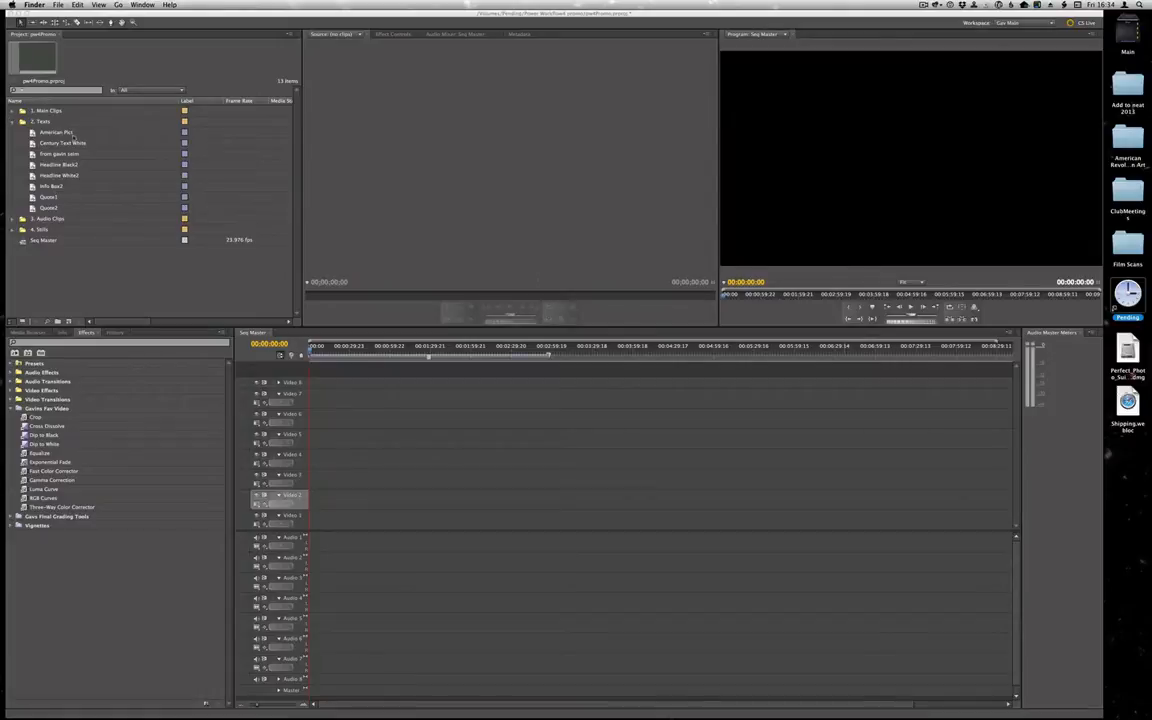
# Check the item types available for creation in the Premiere Pro project and open the Seq Master sequence
pyautogui.click(34, 224)
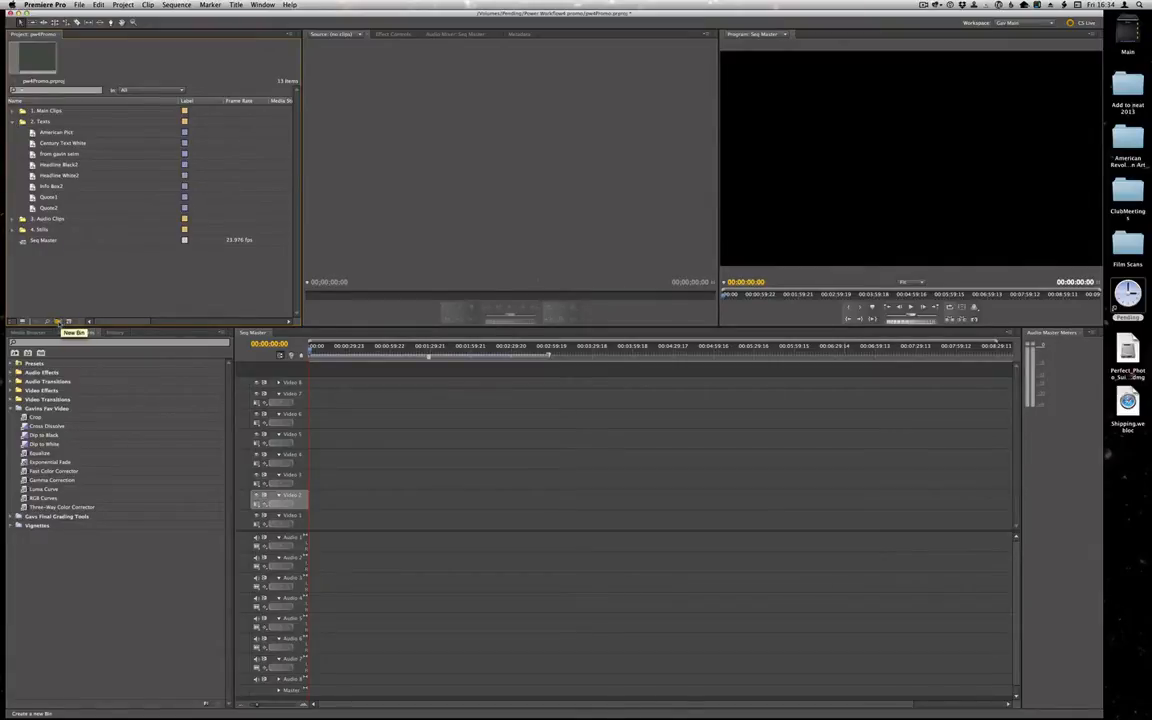
pyautogui.click(68, 321)
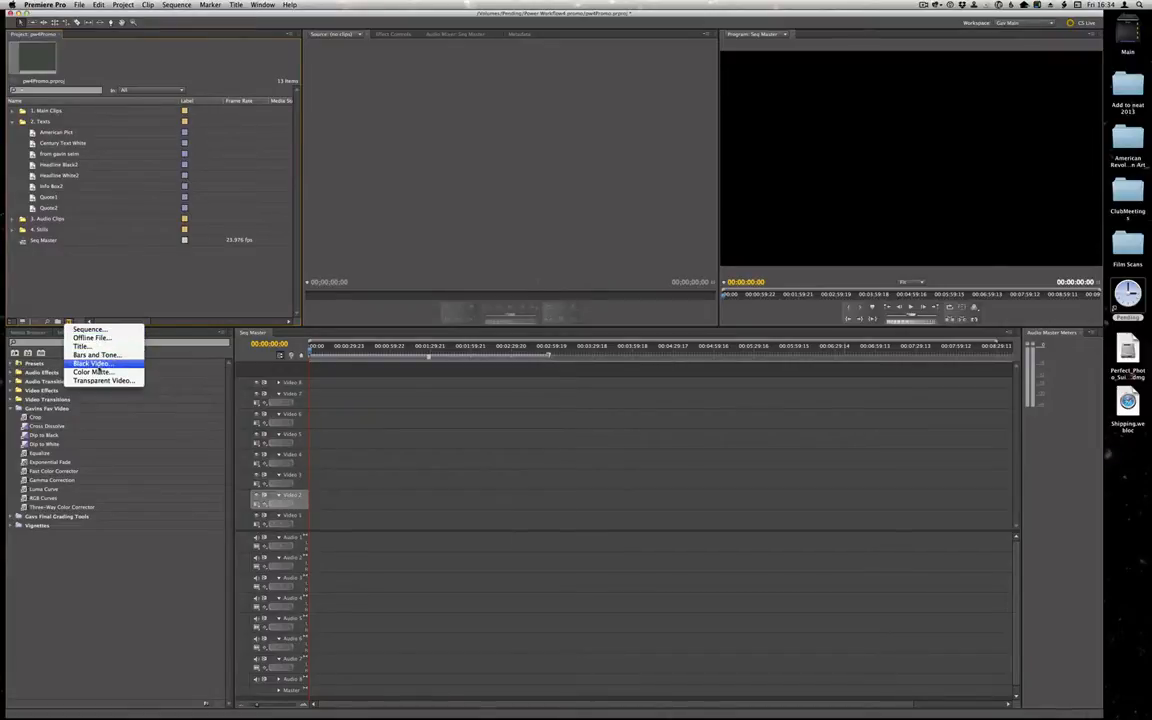
pyautogui.click(79, 266)
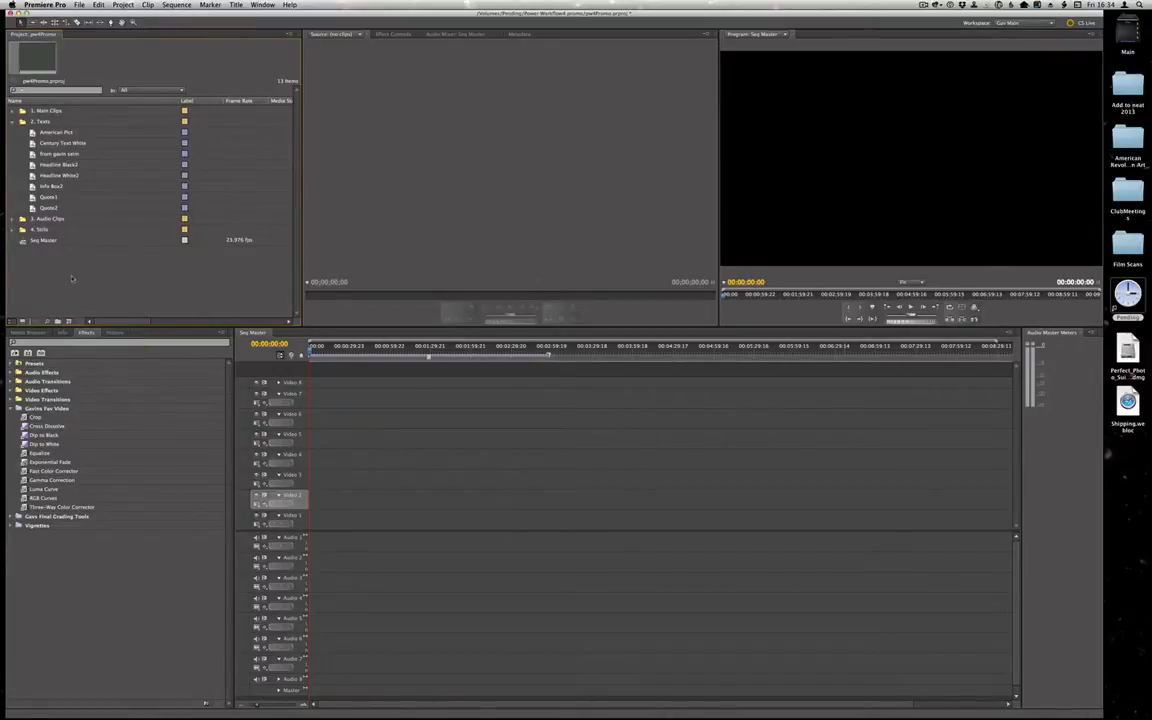
pyautogui.click(48, 241)
pyautogui.click(38, 261)
pyautogui.click(23, 243)
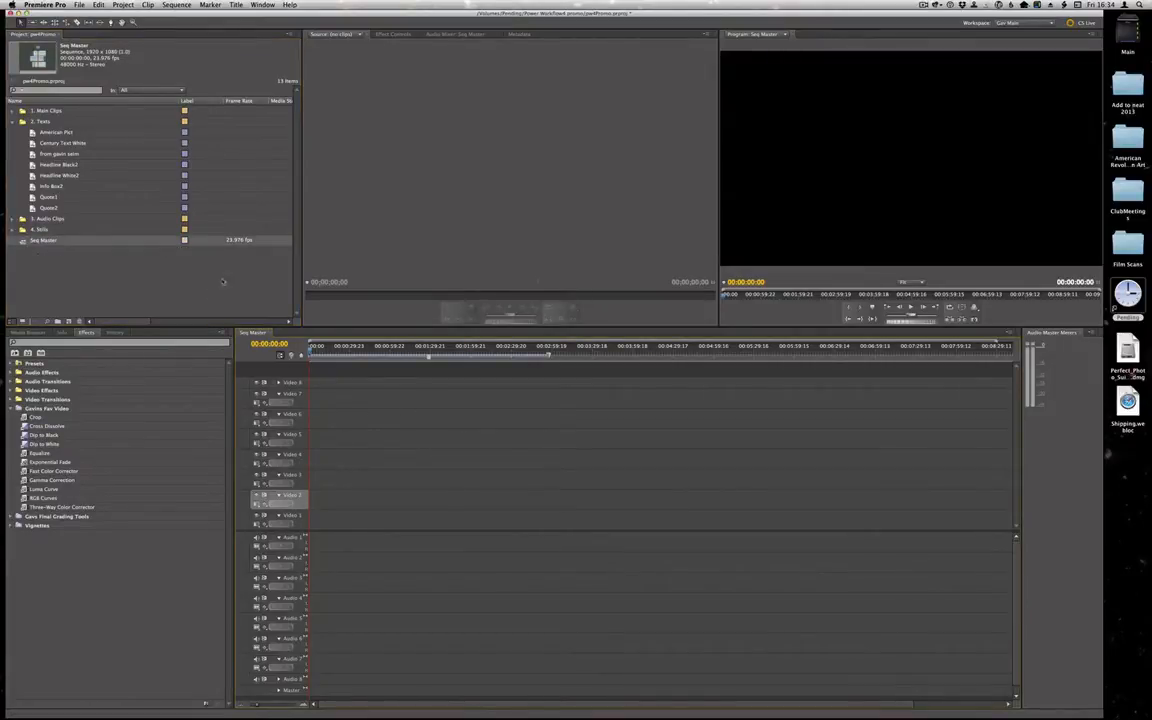
# Place the Arch Lapse clip from the Main Clips bin on the Video 4 track of Seq Master and preview it
pyautogui.click(13, 111)
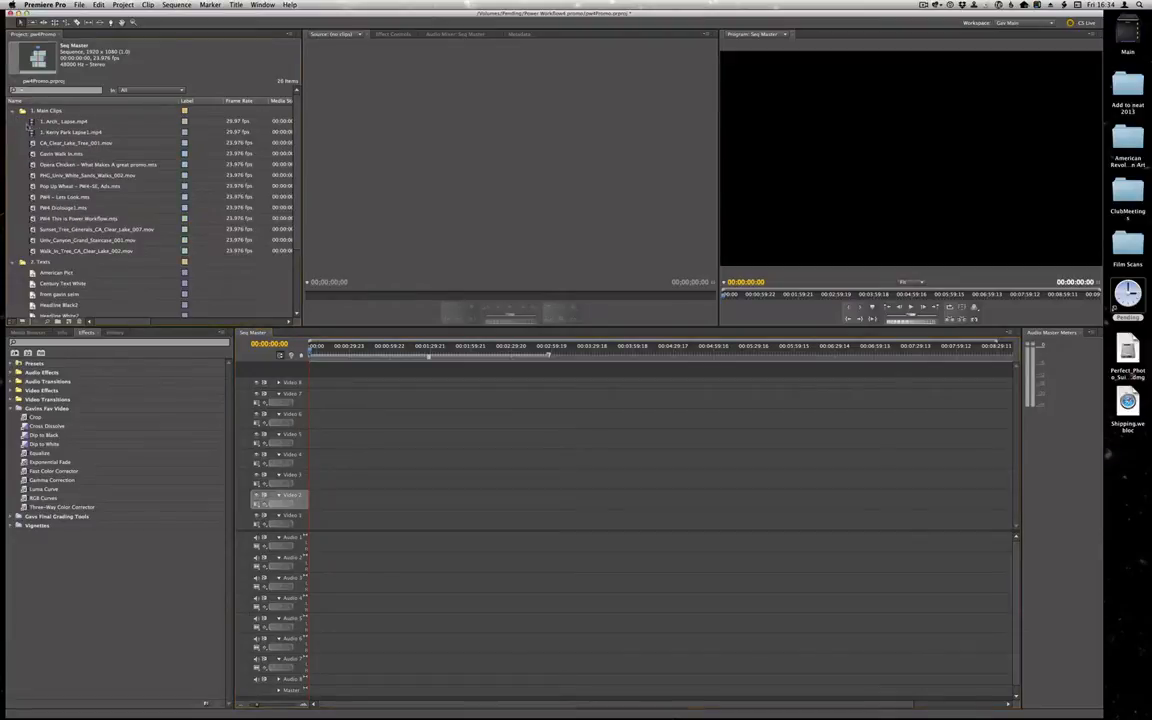
pyautogui.moveTo(60, 121); pyautogui.dragTo(360, 461)
pyautogui.click(359, 352)
pyautogui.press('space')
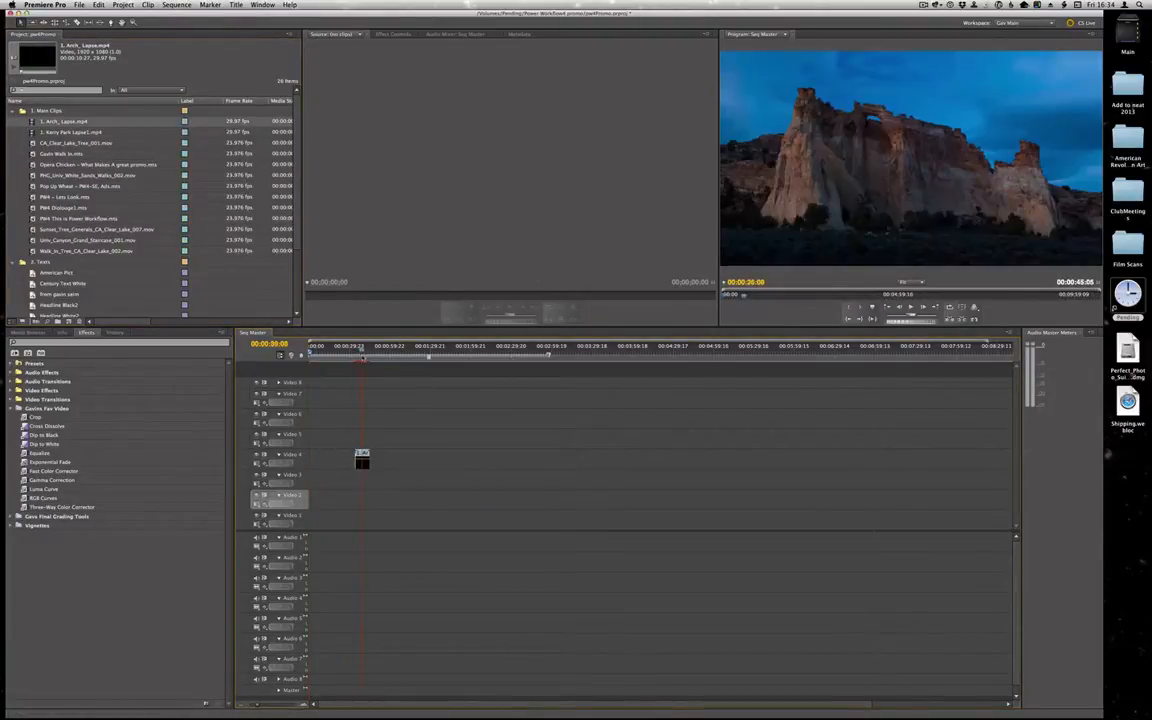
# Trim the start of the Arch Lapse clip on the Video 4 track to 00:00:37:00
pyautogui.moveTo(373, 355); pyautogui.dragTo(351, 350)
pyautogui.press('space')
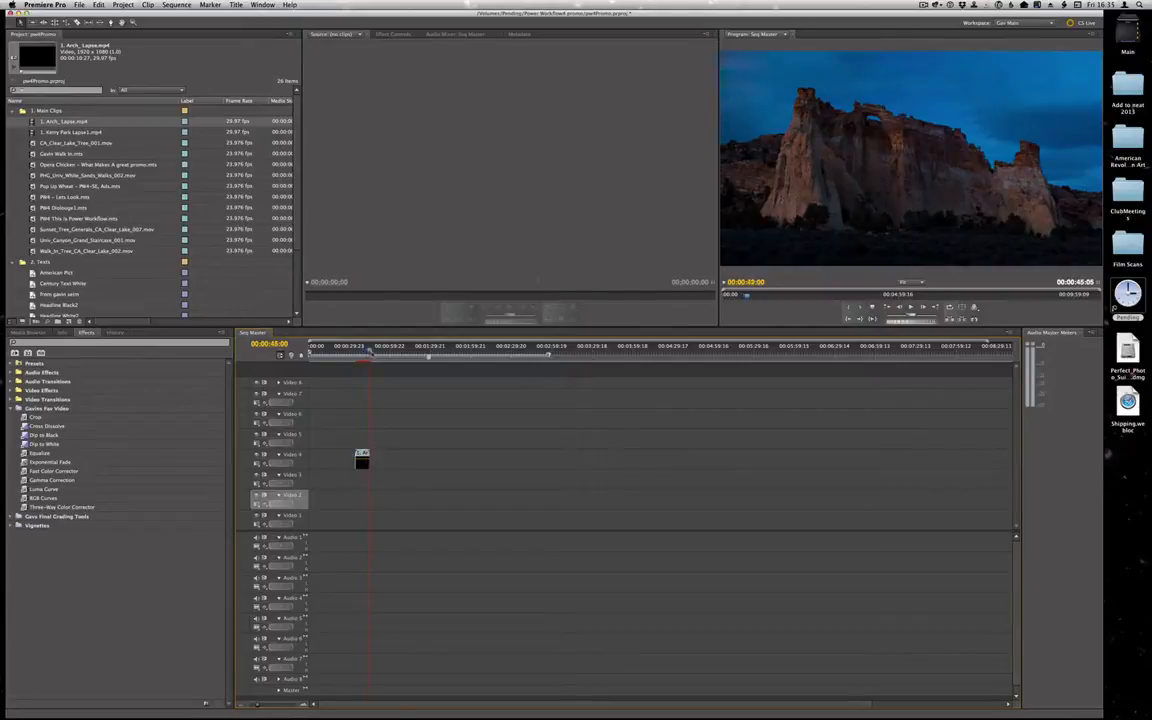
pyautogui.moveTo(362, 350); pyautogui.dragTo(359, 350)
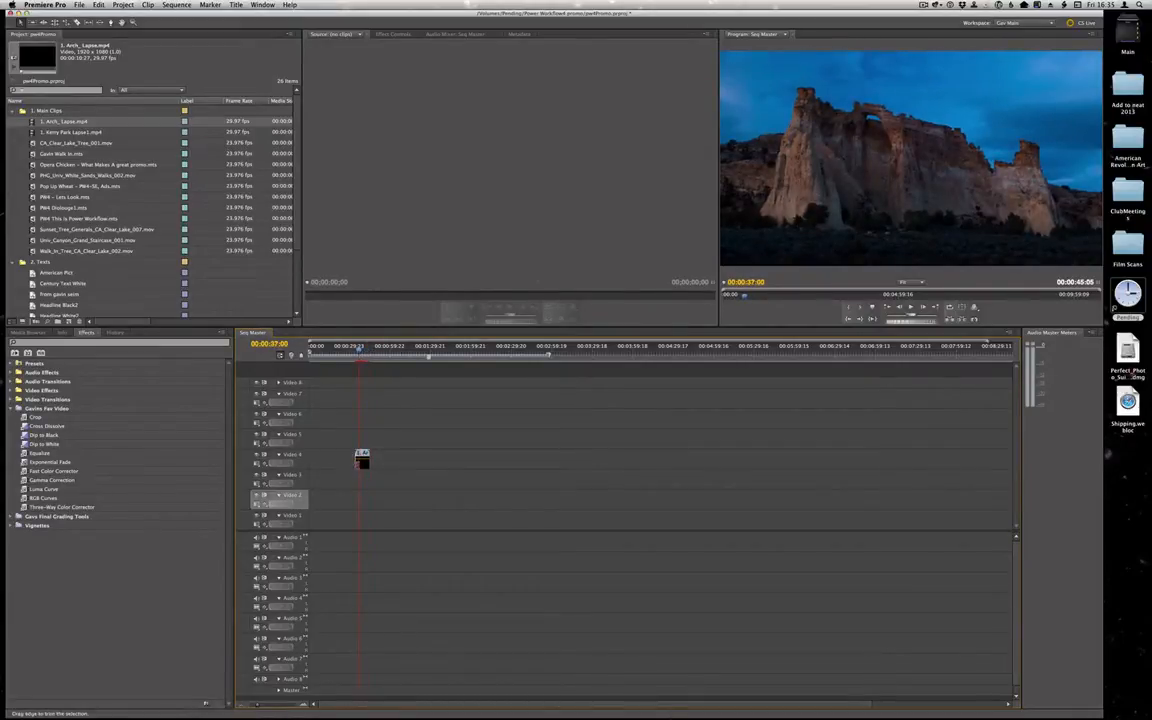
pyautogui.moveTo(359, 460); pyautogui.dragTo(364, 459)
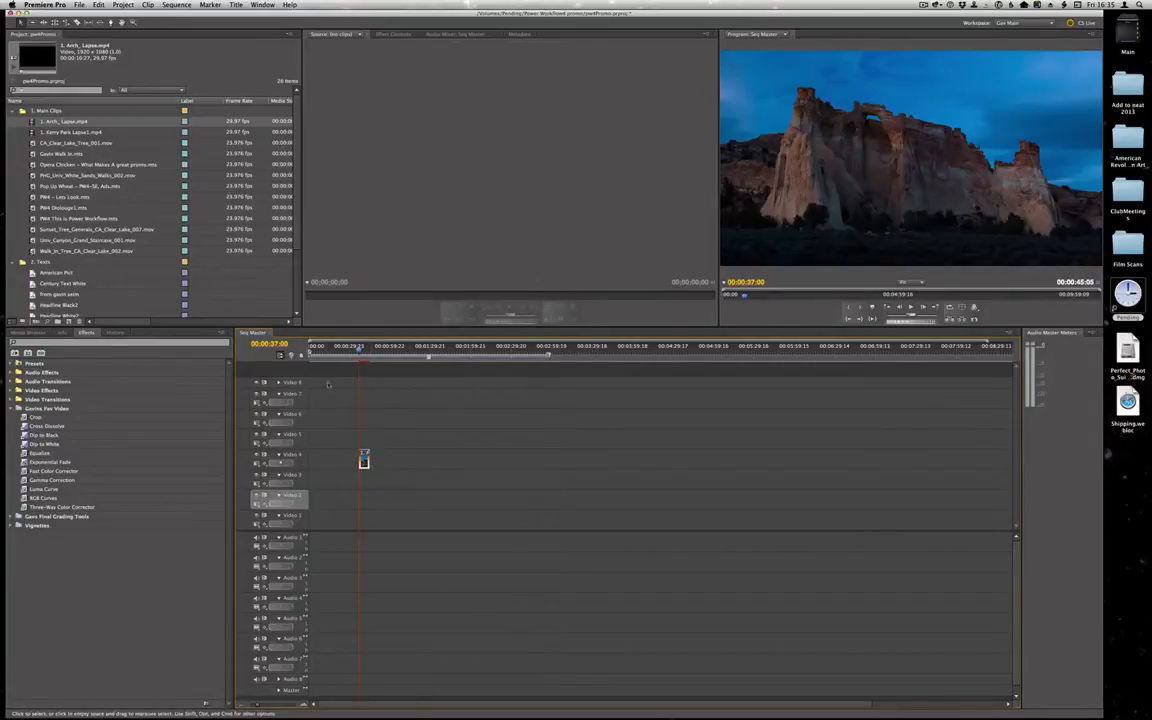
# Check the Seq Master sequence in the project list and collapse the Main Clips and Texts bins
pyautogui.scroll(-5, 68, 207)
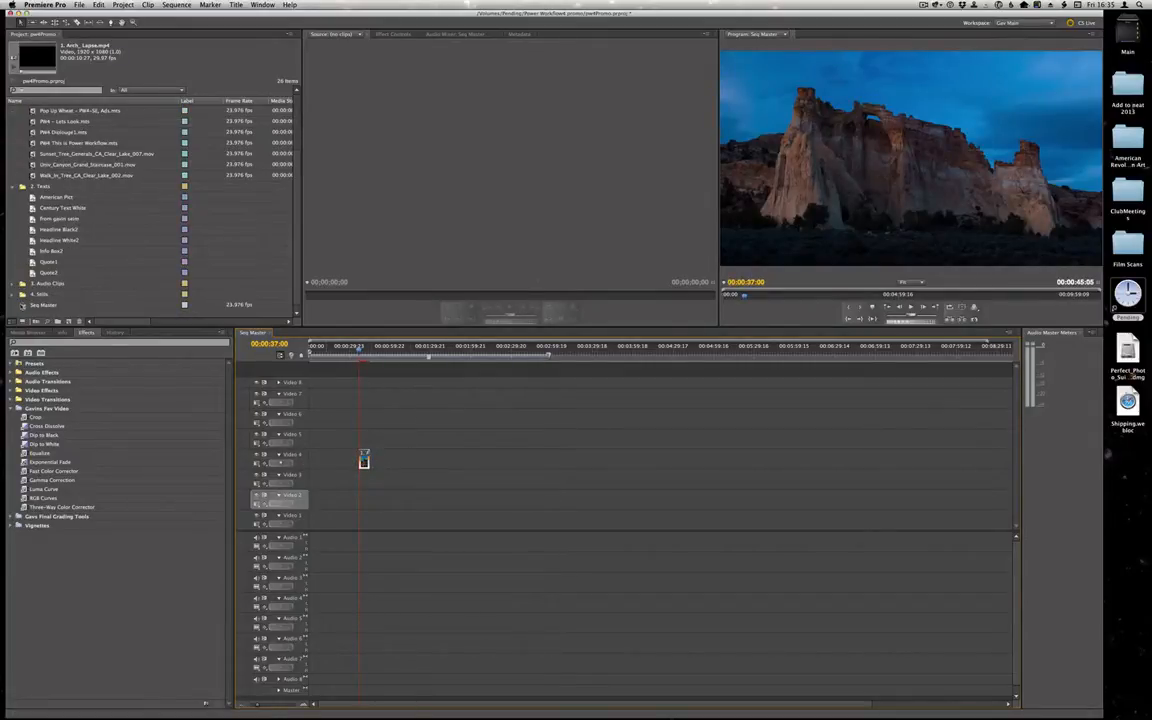
pyautogui.click(41, 305)
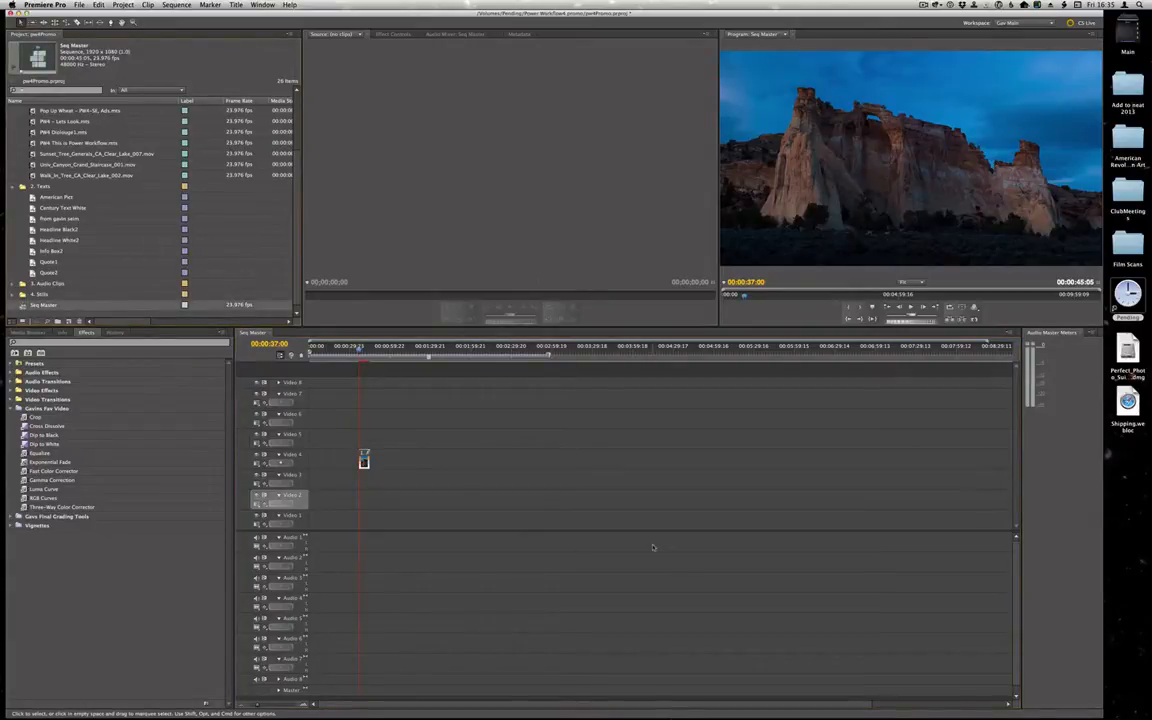
pyautogui.scroll(4, 140, 200)
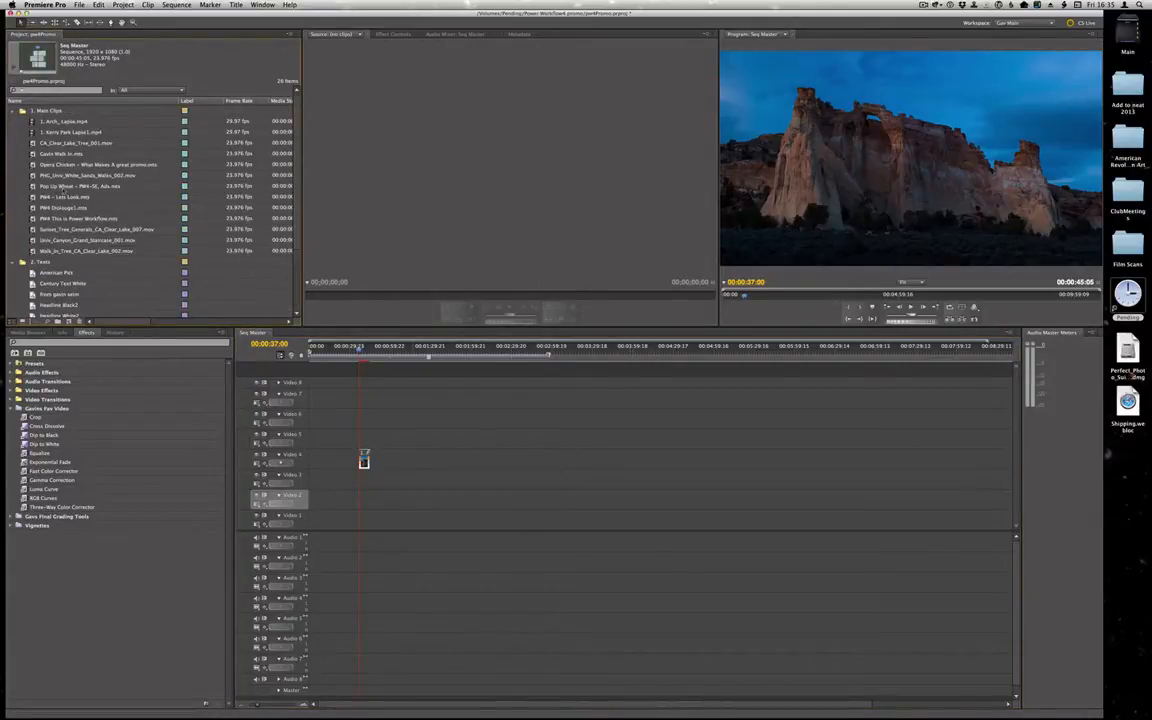
pyautogui.click(12, 110)
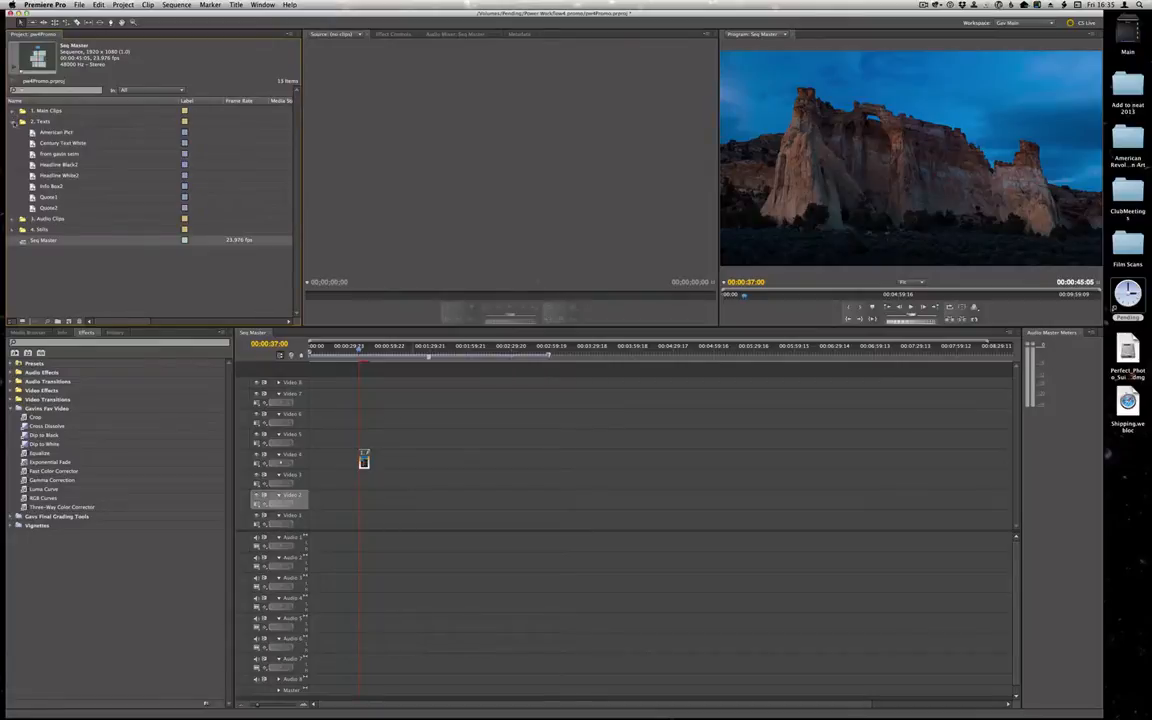
pyautogui.click(12, 121)
pyautogui.click(42, 200)
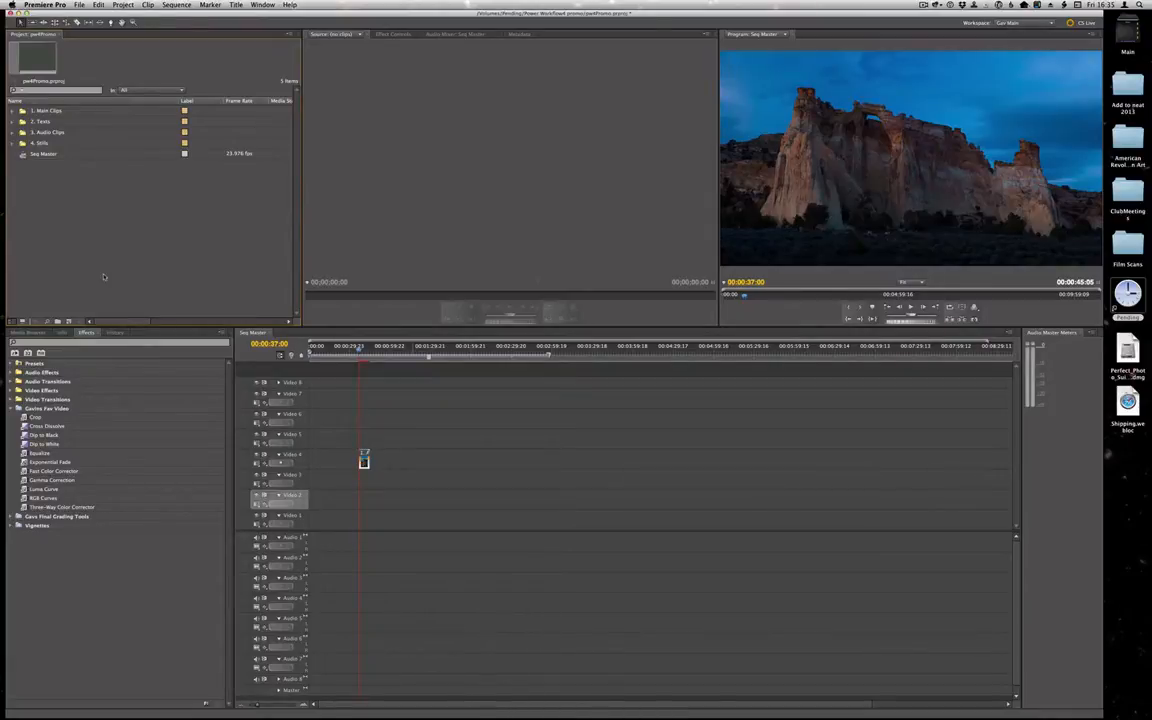
# Create and open a new sequence named Test using the DSLR 1080p24 preset
pyautogui.click(69, 321)
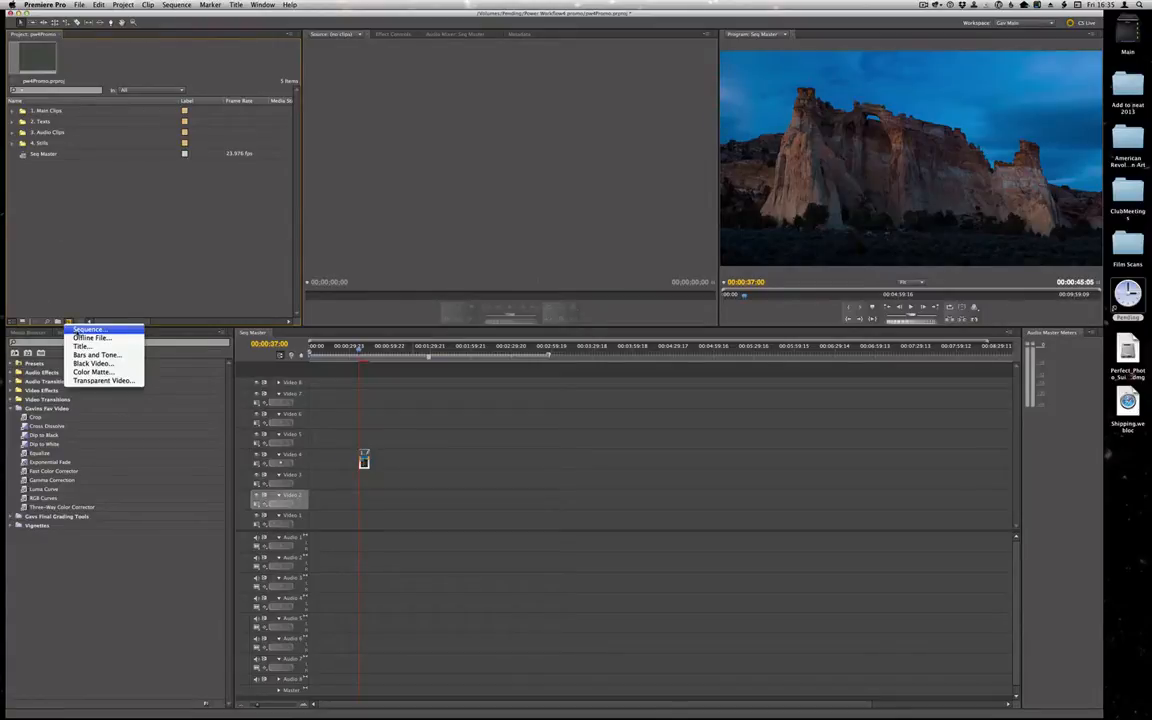
pyautogui.click(88, 329)
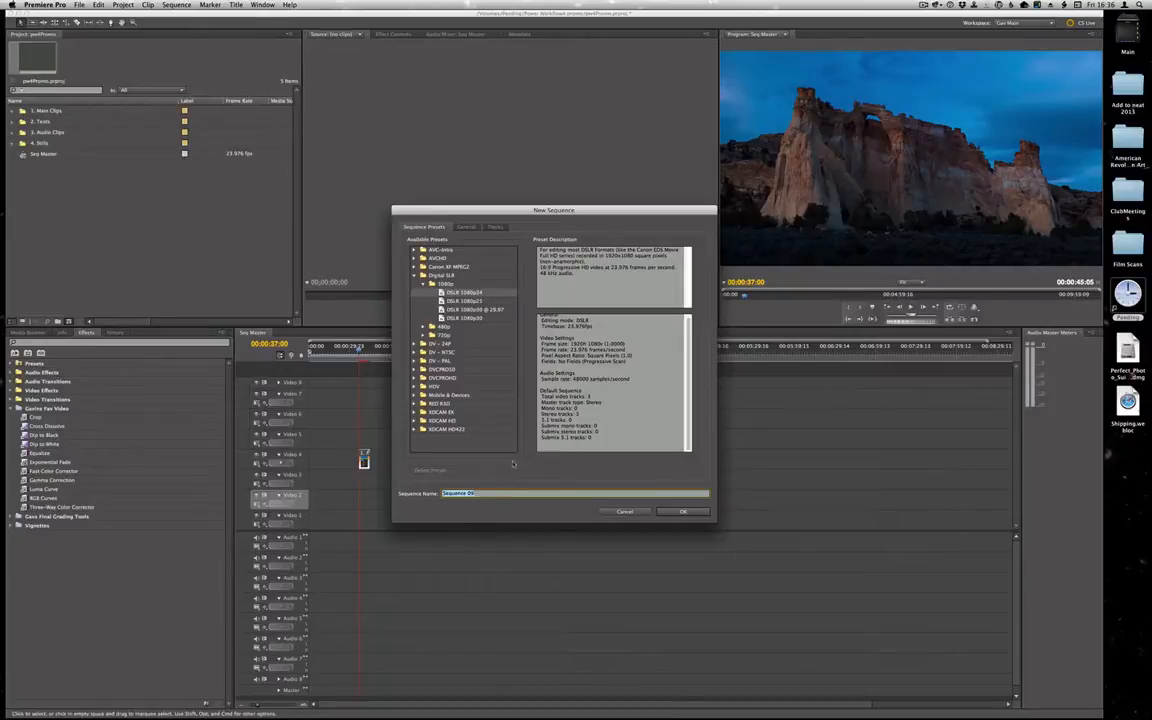
pyautogui.write('Test')
pyautogui.click(684, 513)
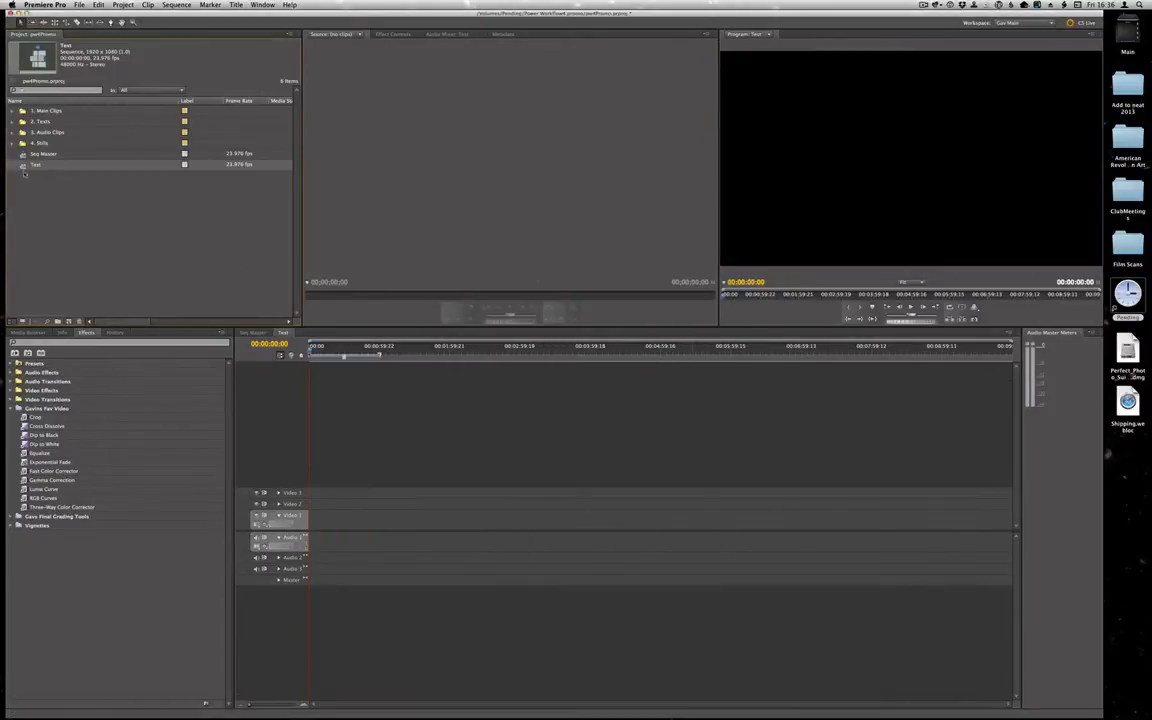
pyautogui.click(24, 173)
pyautogui.click(24, 166)
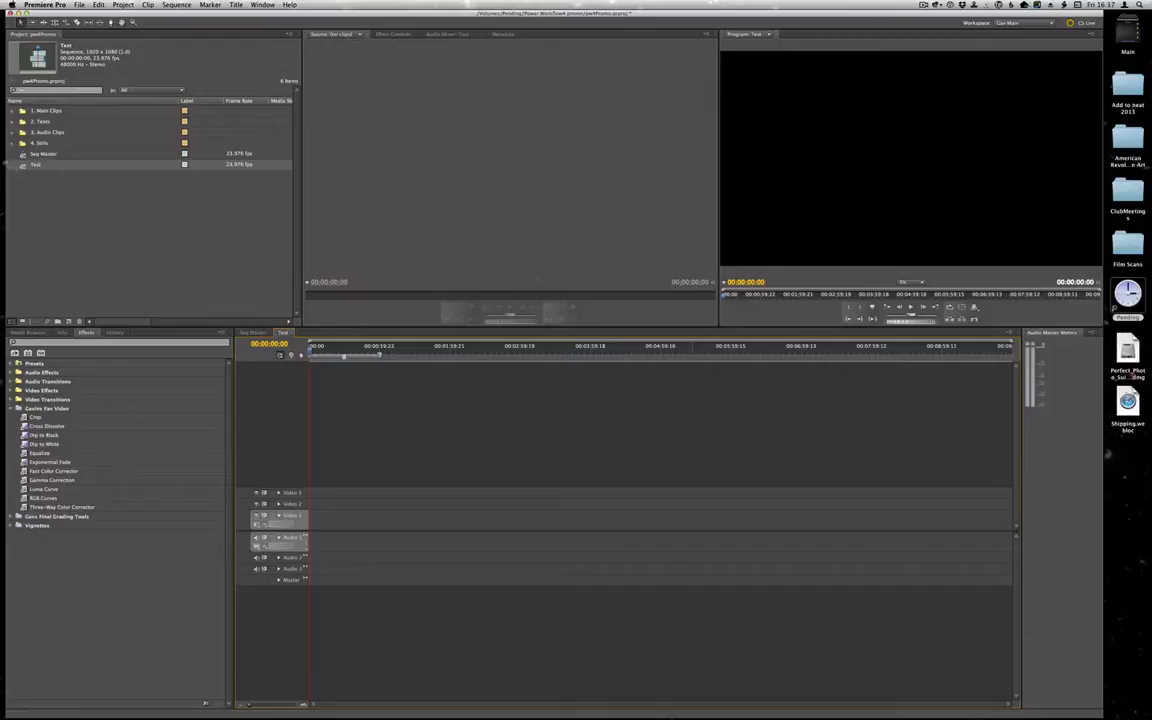
# Delete the Test sequence from the project
pyautogui.click(38, 166)
pyautogui.click(41, 197)
pyautogui.click(24, 167)
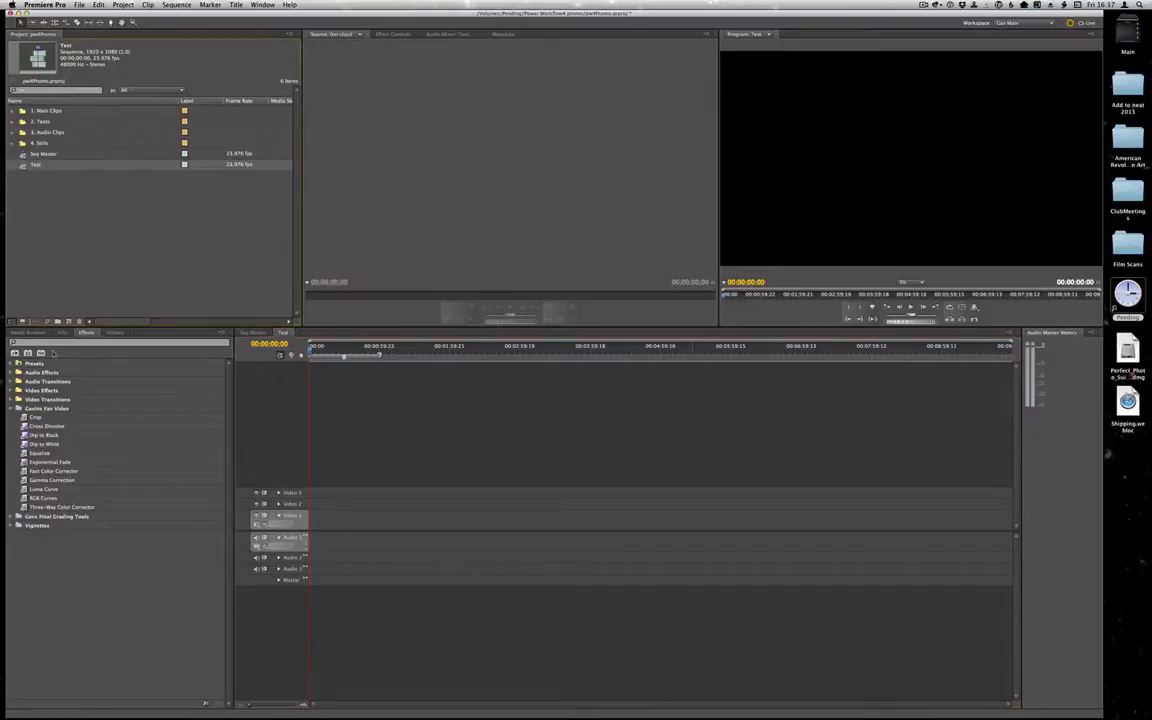
pyautogui.click(79, 322)
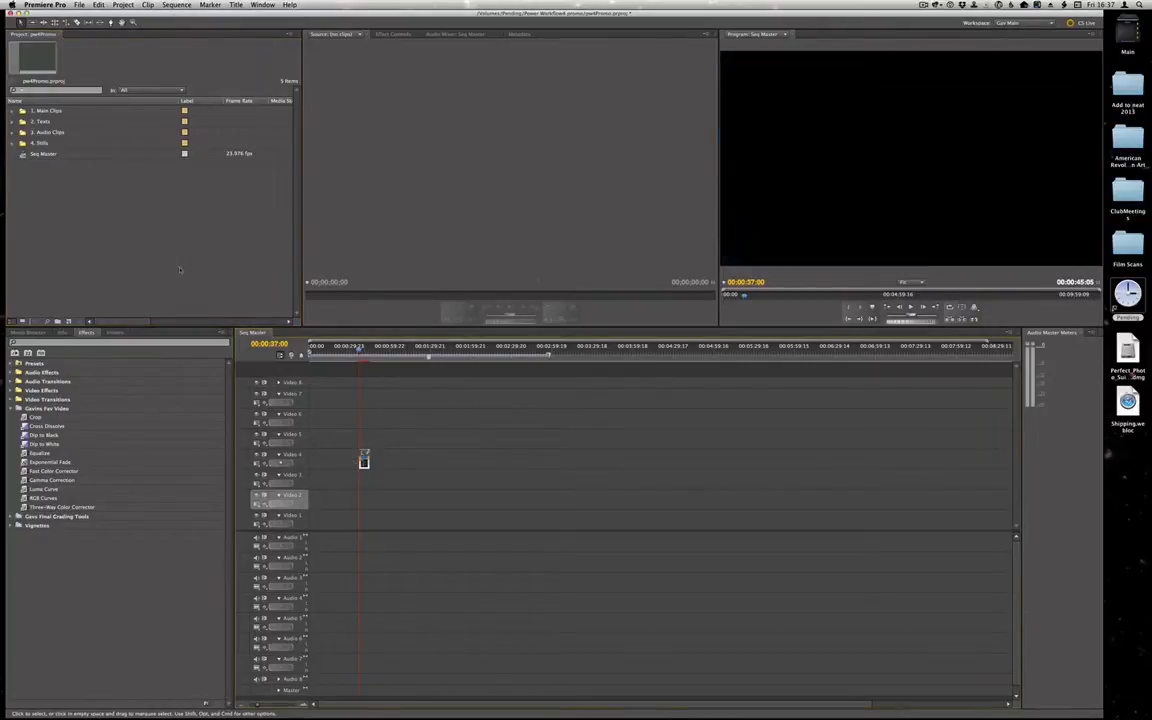
# Expand the Main Clips bin, enlarge the source monitor, and play the Pop Up Wheat clip in it
pyautogui.click(13, 110)
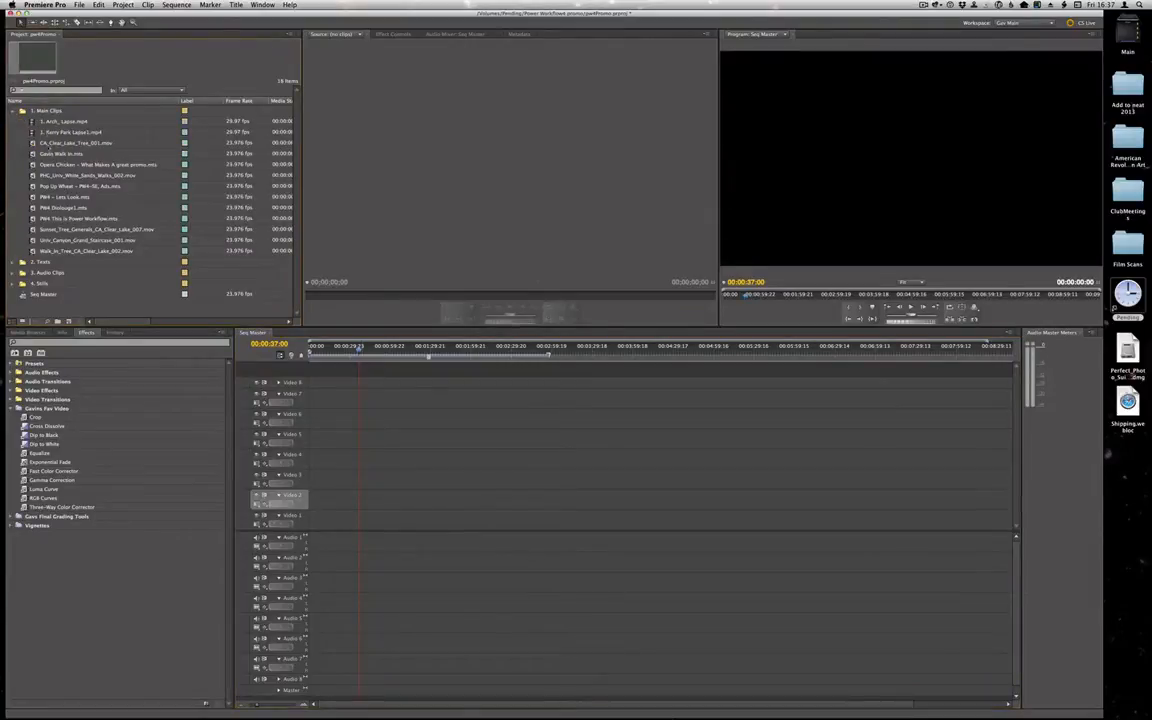
pyautogui.click(33, 207)
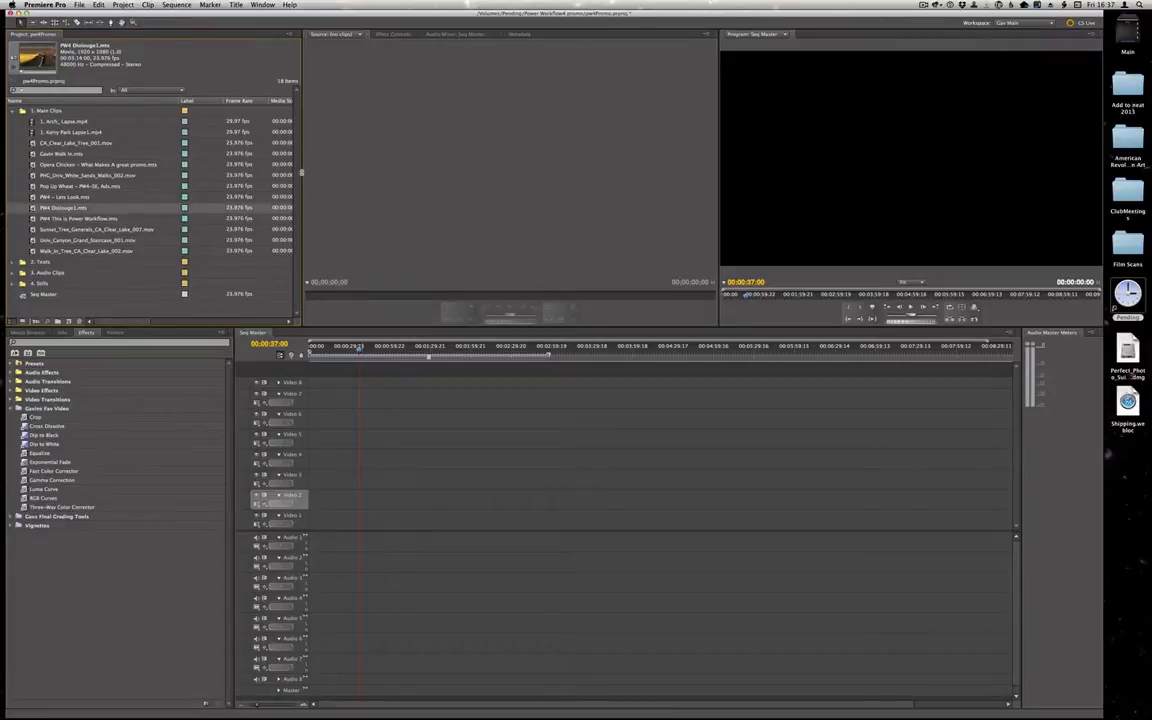
pyautogui.moveTo(301, 173); pyautogui.dragTo(250, 186)
pyautogui.doubleClick(85, 186)
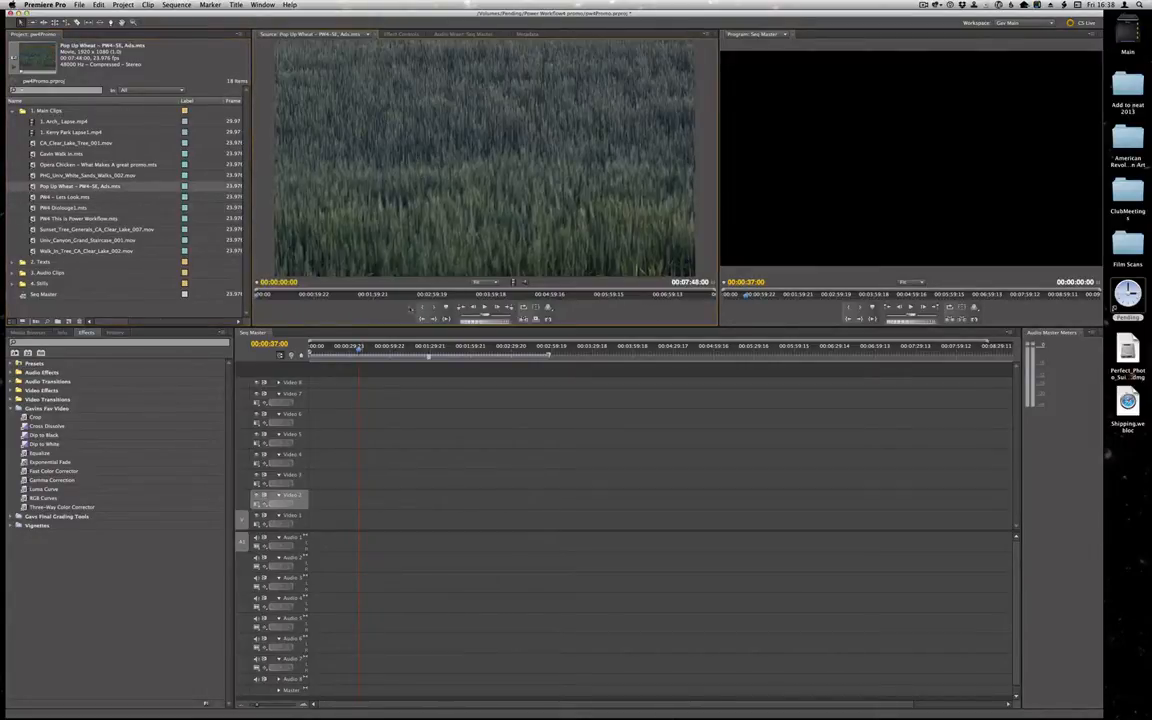
pyautogui.click(485, 307)
pyautogui.press('XF86AudioRaiseVolume')
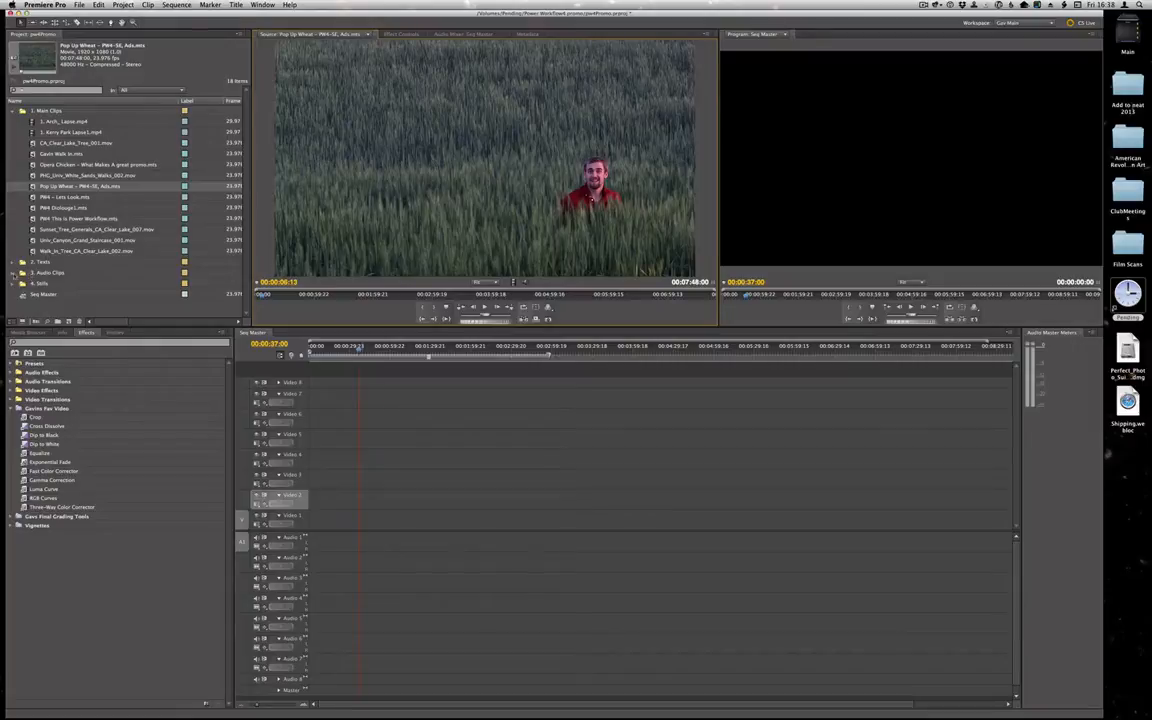
# Open the 02 Cycle.m4a track from the Audio Clips bin in the source monitor
pyautogui.click(12, 273)
pyautogui.click(33, 285)
pyautogui.doubleClick(33, 285)
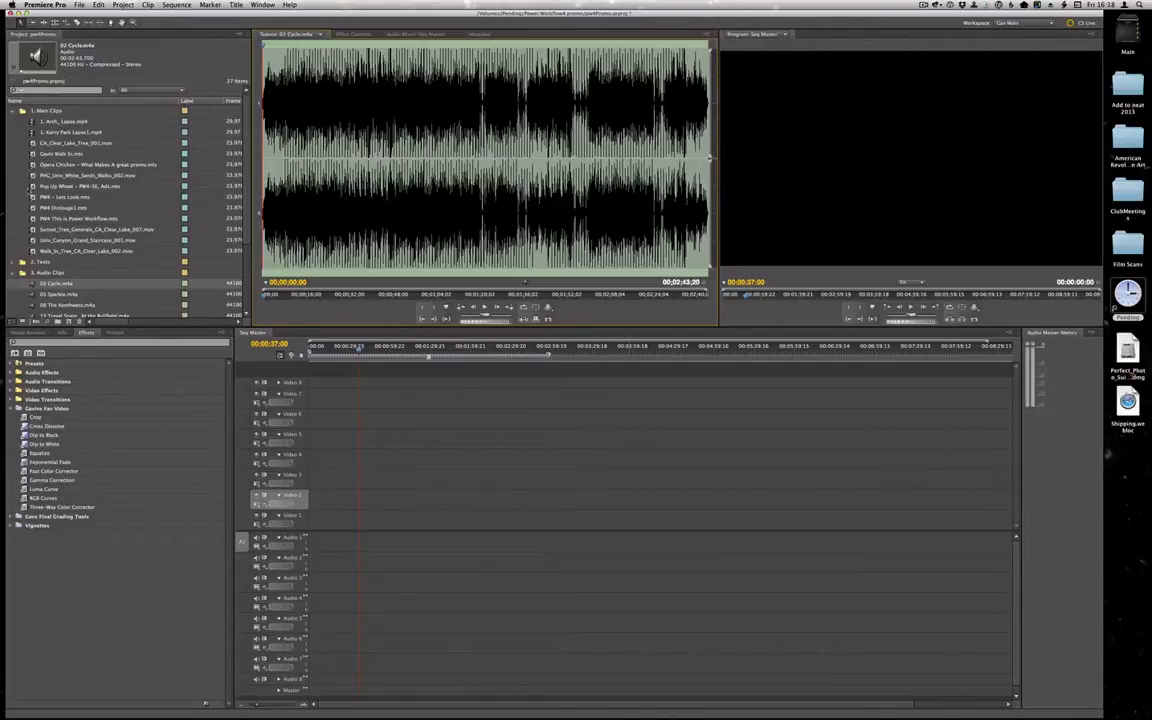
# Reopen the Pop Up Wheat clip in the source monitor and play it onward to find a usable take
pyautogui.doubleClick(30, 186)
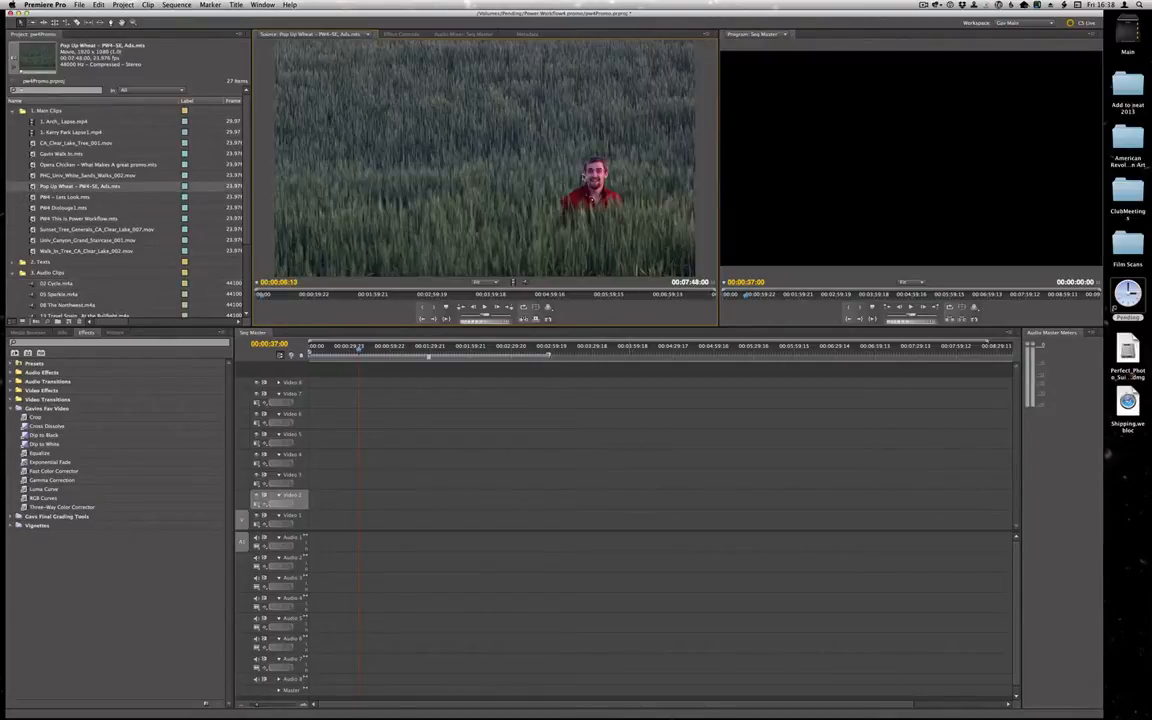
pyautogui.click(486, 307)
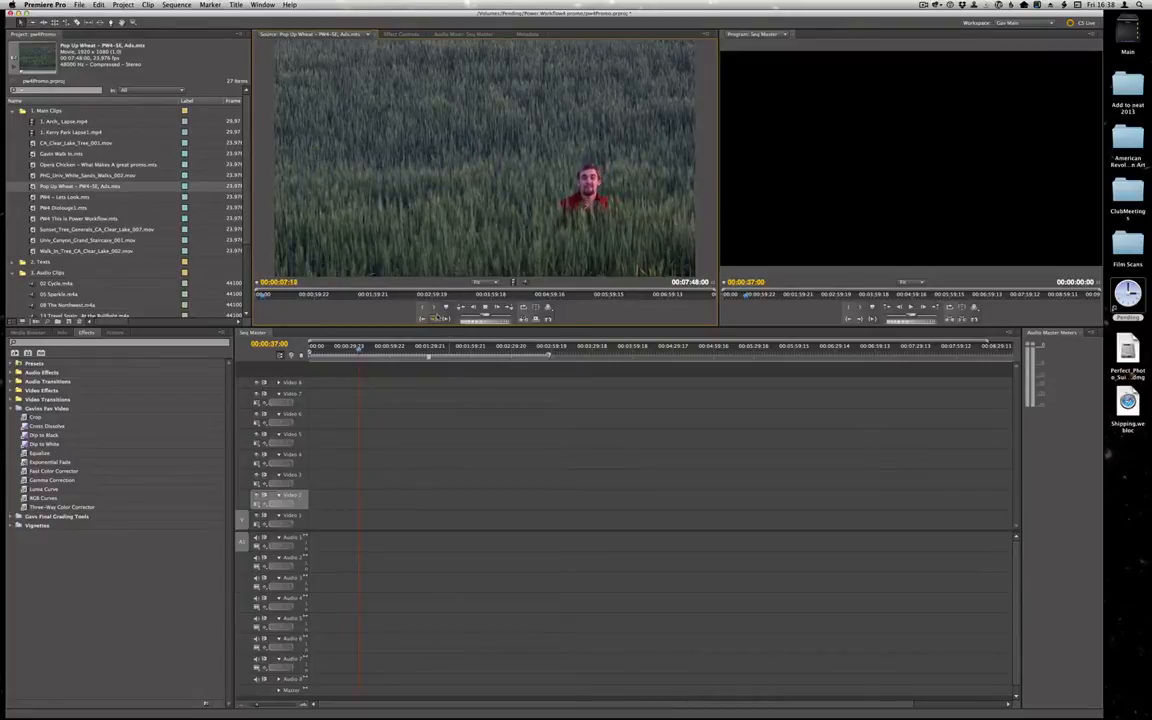
pyautogui.press('XF86AudioRaiseVolume')
pyautogui.press('XF86AudioRaiseVolume')
pyautogui.press('XF86AudioRaiseVolume')
pyautogui.press('XF86AudioRaiseVolume')
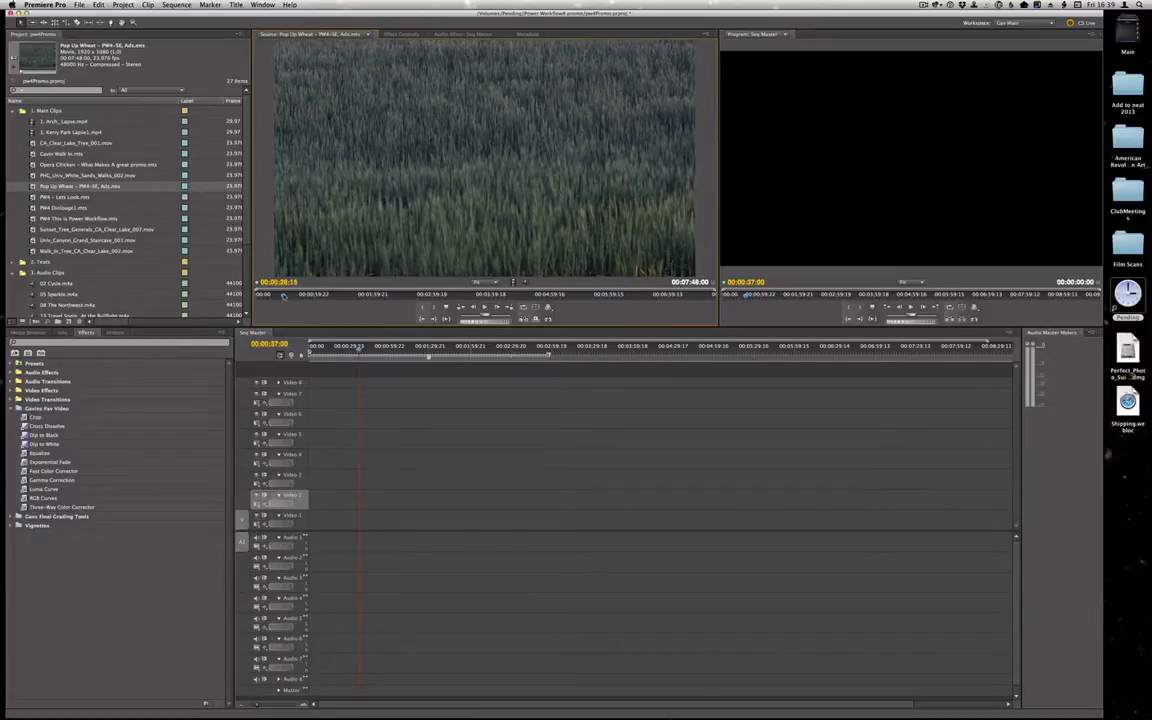
# Mark an In point at 00:00:17:21 on the Pop Up Wheat clip, just before the man pops up
pyautogui.moveTo(284, 297); pyautogui.dragTo(274, 297)
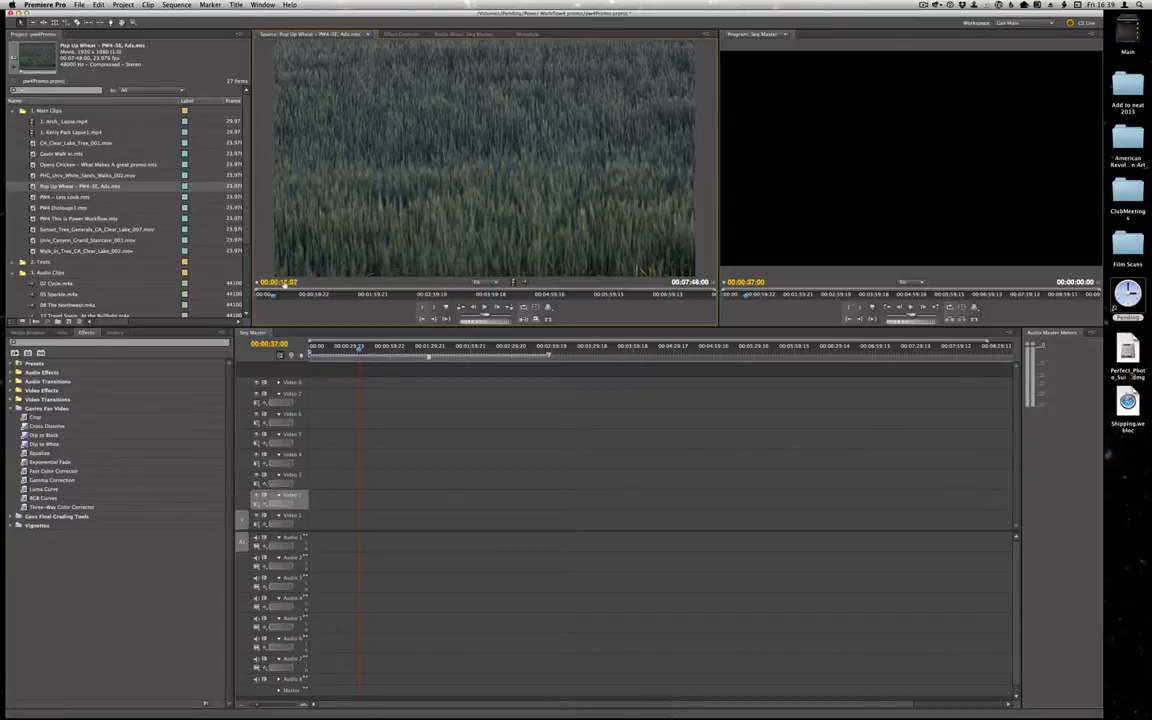
pyautogui.click(273, 298)
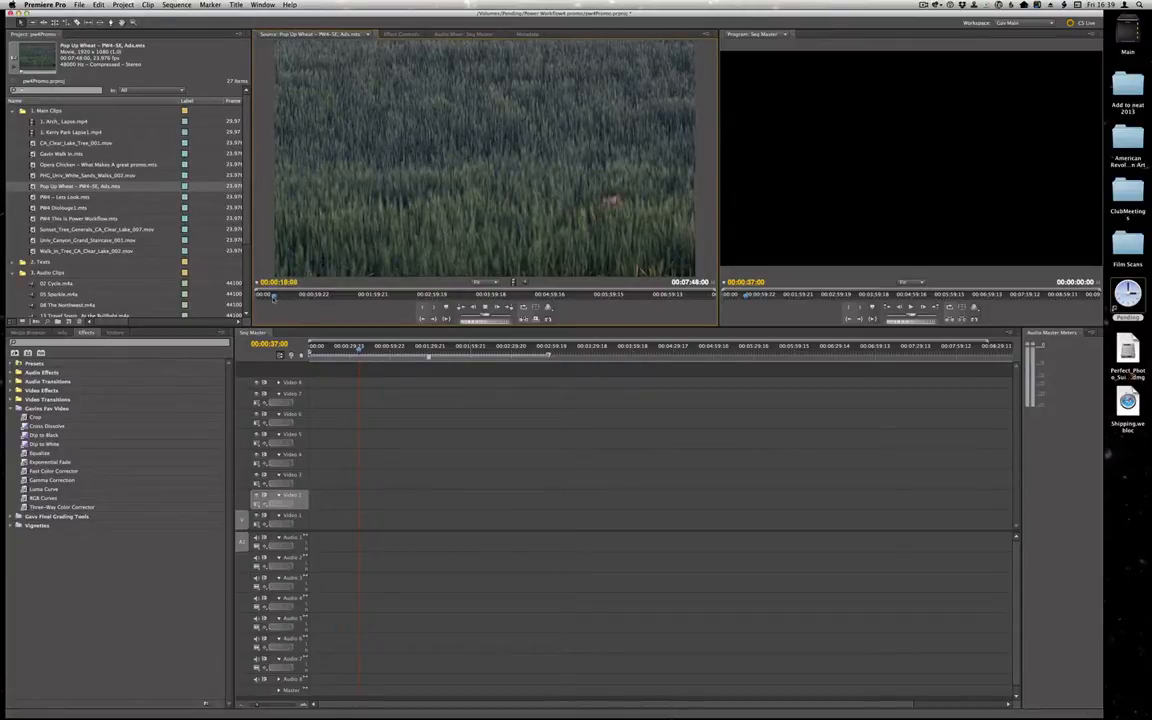
pyautogui.click(273, 297)
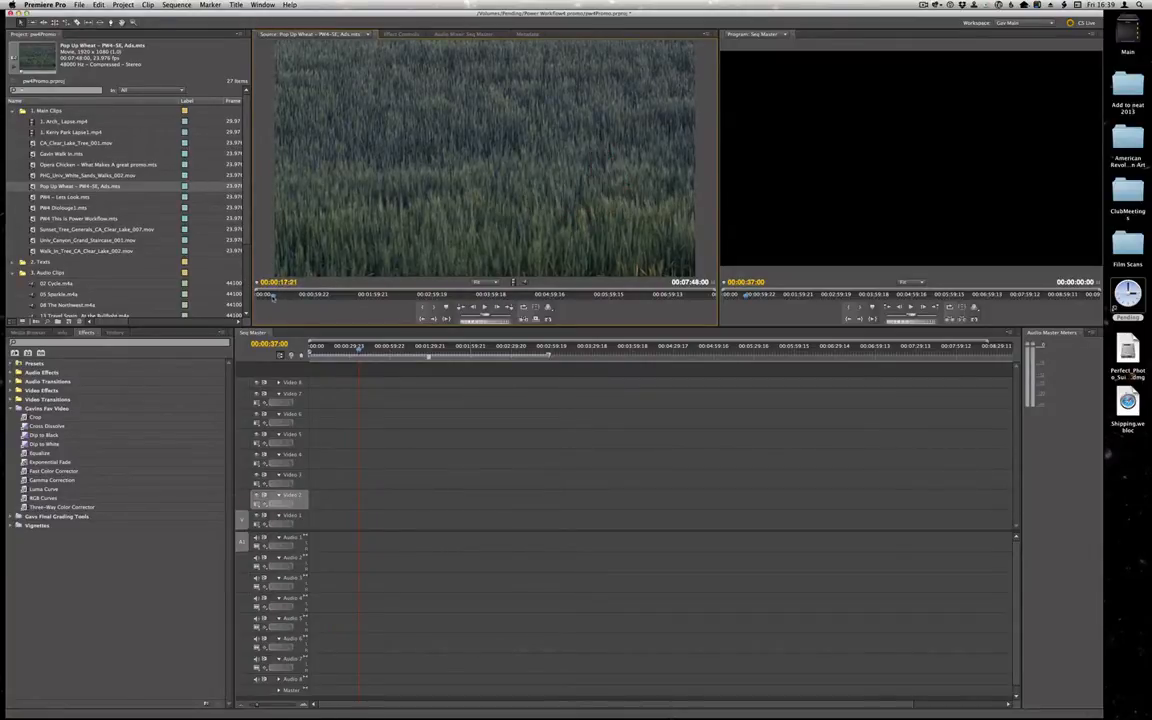
pyautogui.rightClick(273, 297)
pyautogui.moveTo(305, 300)
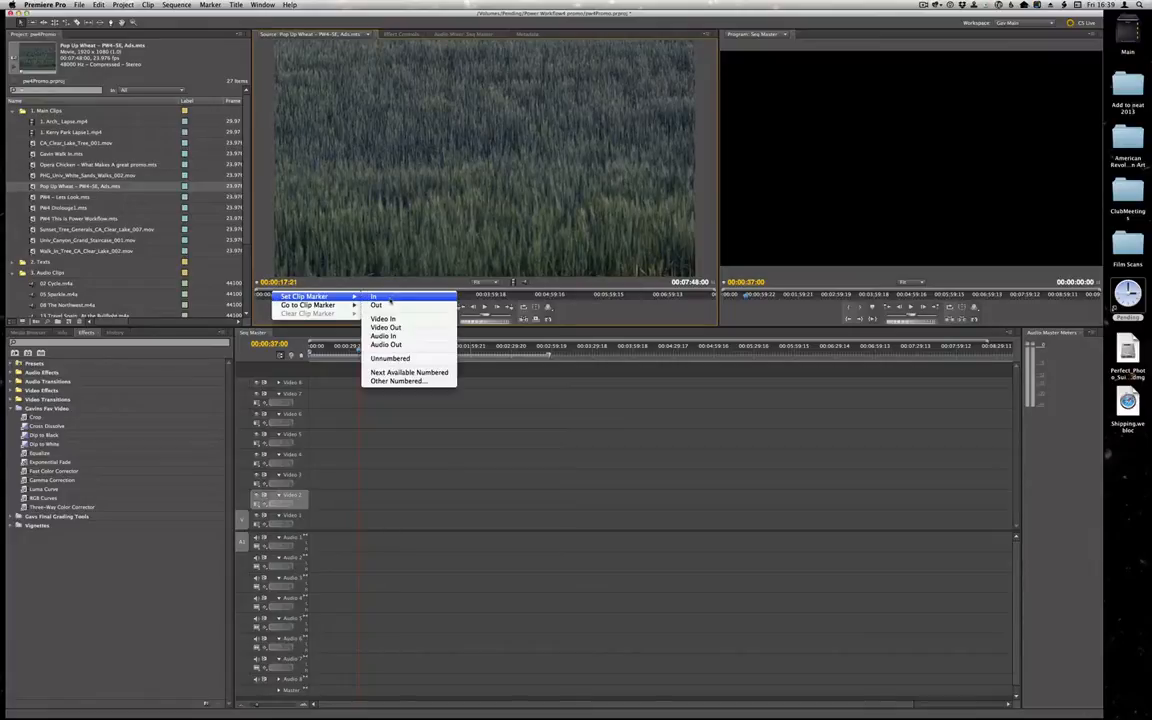
pyautogui.click(386, 302)
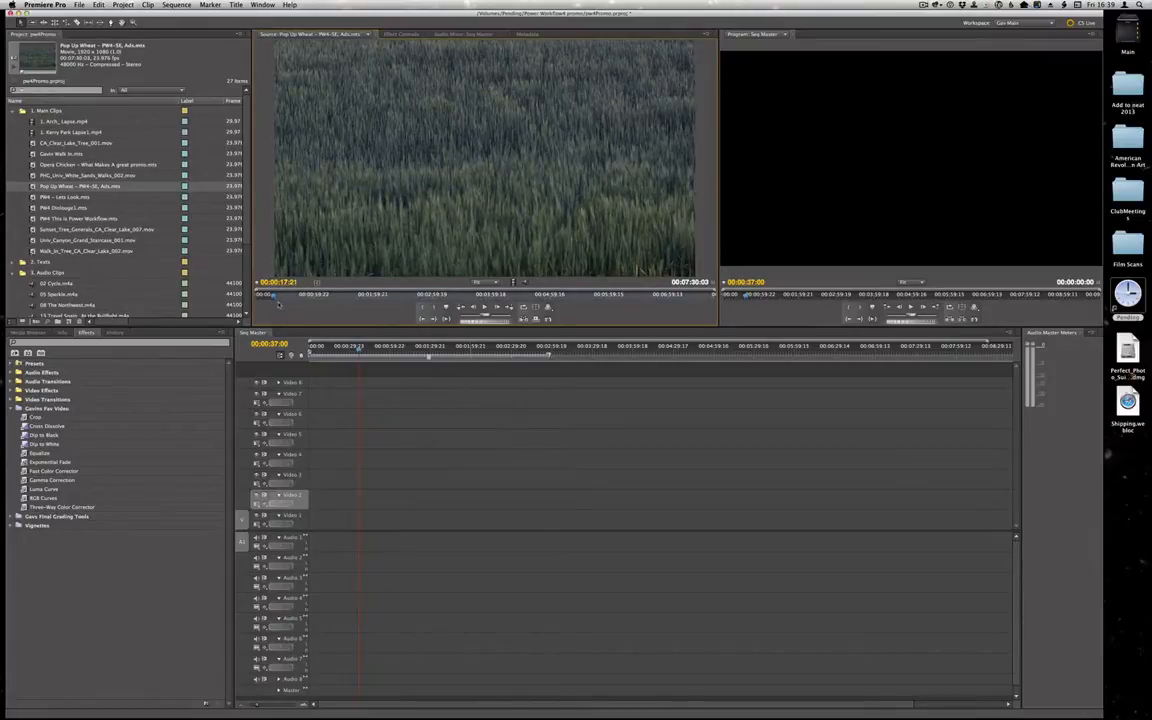
# Mark an Out point at 00:00:27:05 and place the marked section of Pop Up Wheat on the Video 1 and Audio 1 tracks
pyautogui.press('space')
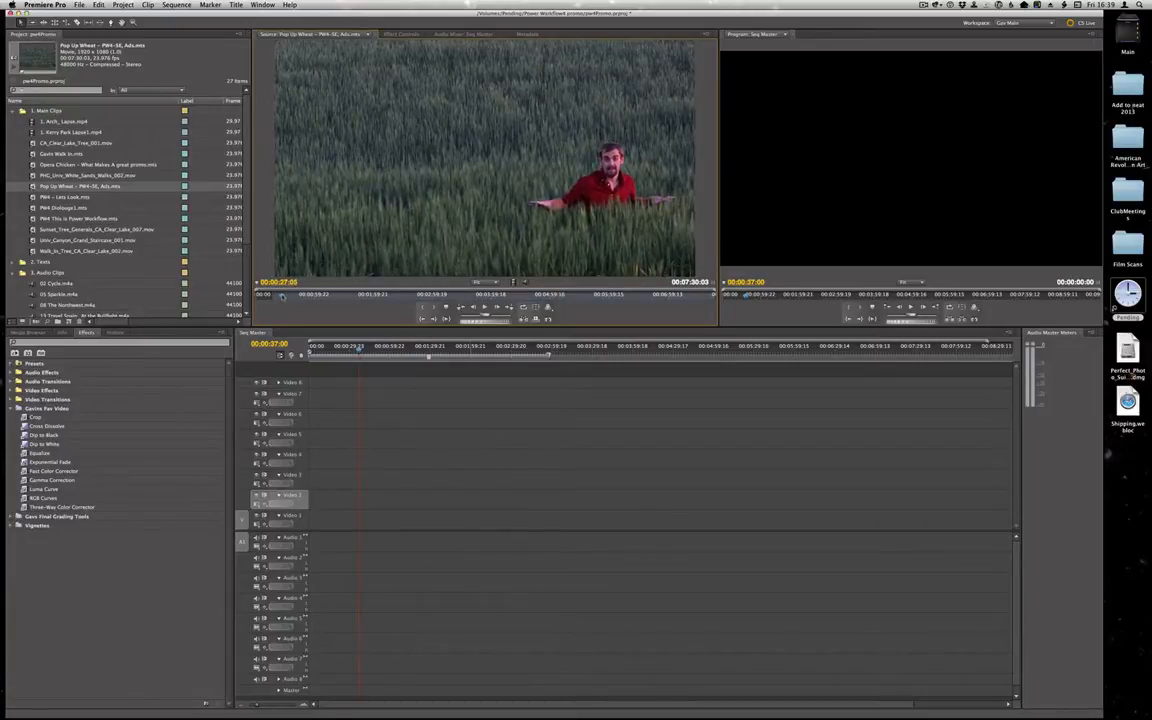
pyautogui.rightClick(281, 295)
pyautogui.click(268, 311)
pyautogui.rightClick(284, 298)
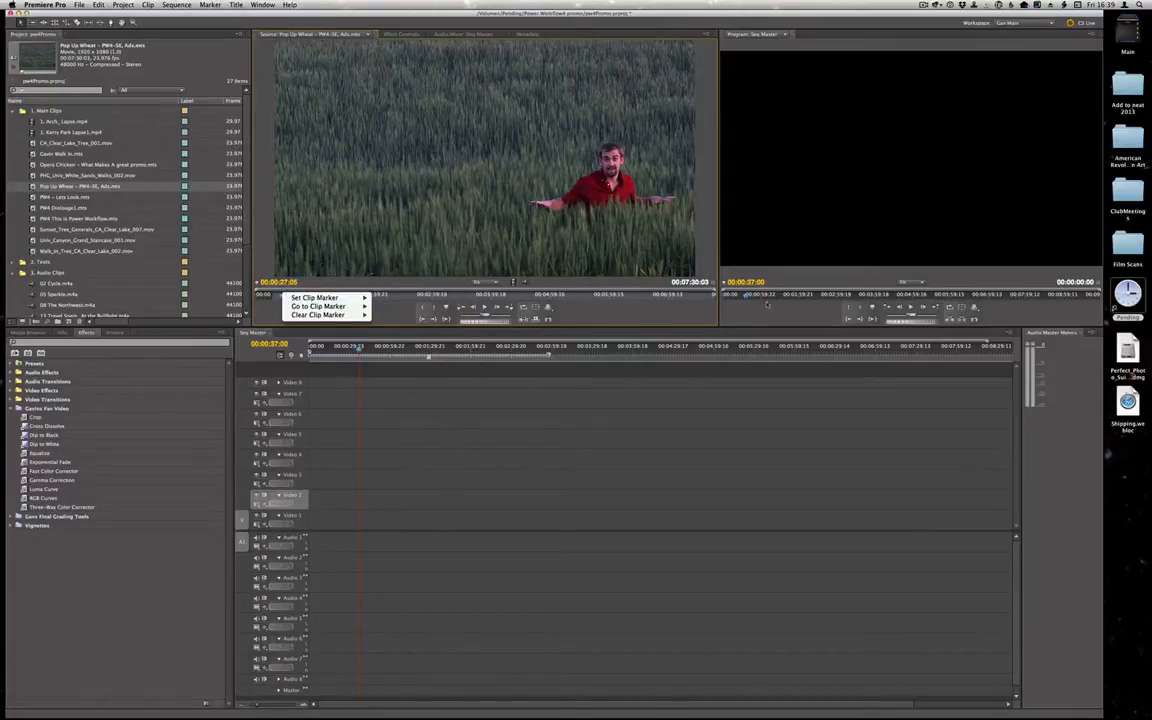
pyautogui.moveTo(340, 298)
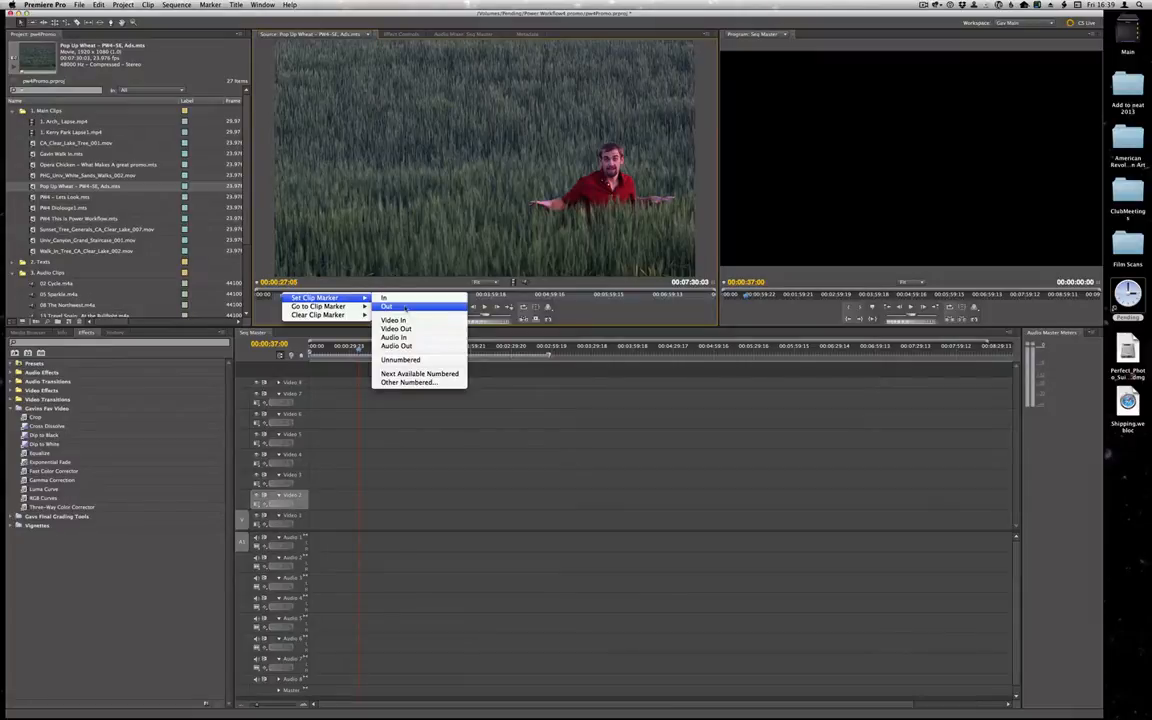
pyautogui.click(405, 307)
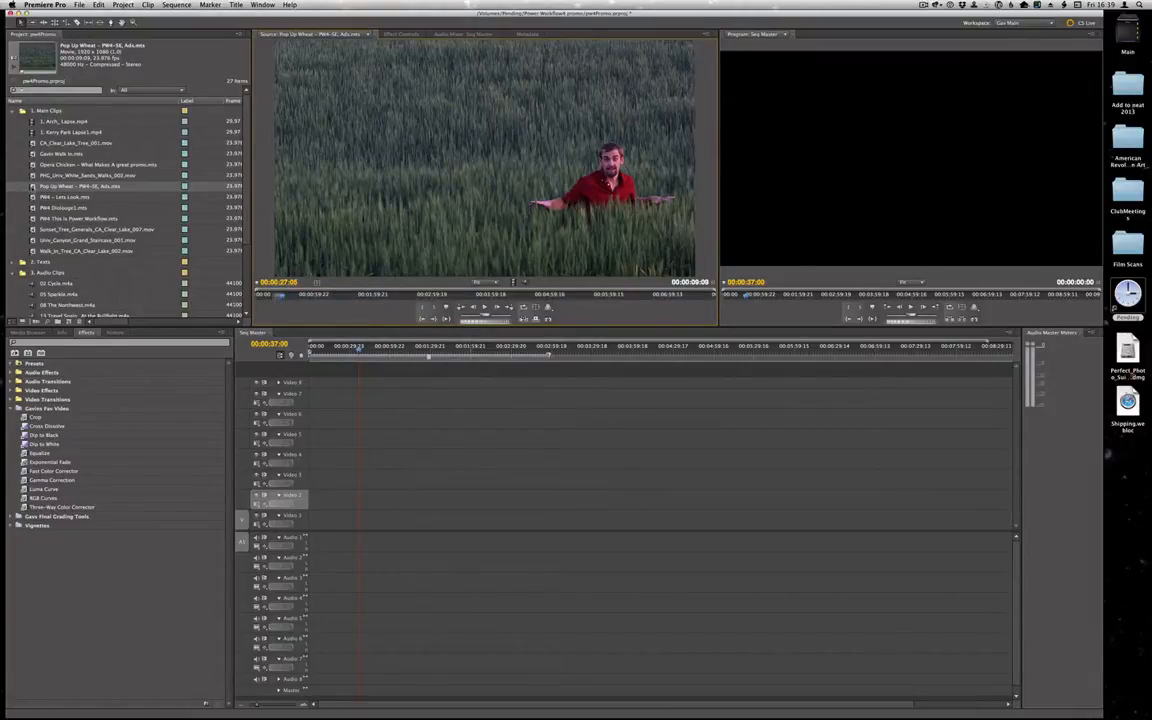
pyautogui.moveTo(32, 188); pyautogui.dragTo(338, 518)
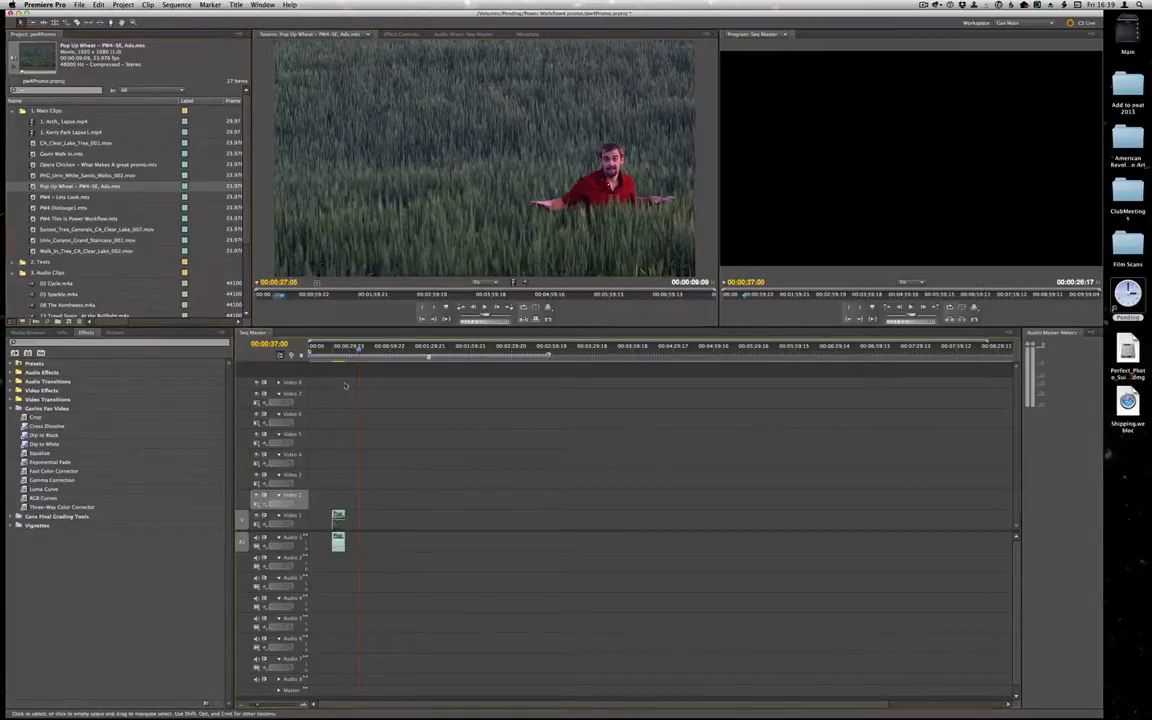
pyautogui.moveTo(343, 350); pyautogui.dragTo(342, 357)
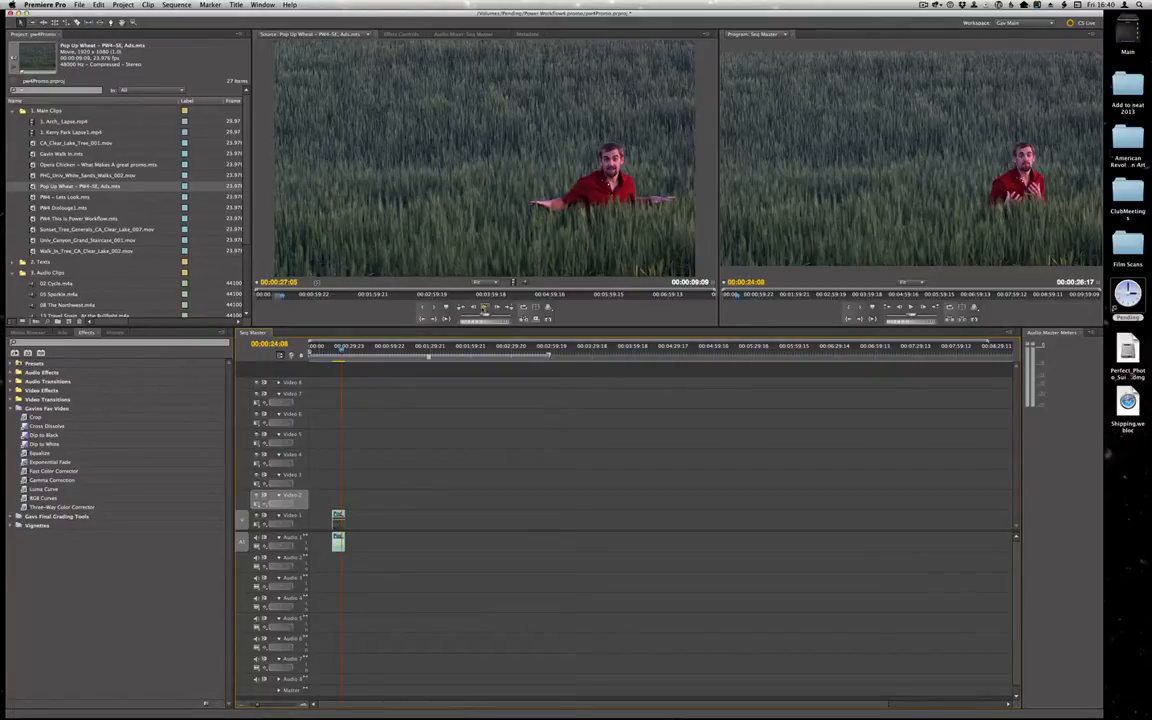
# Play the source clip on to the next take and mark a new In point at 00:00:58:04
pyautogui.click(484, 307)
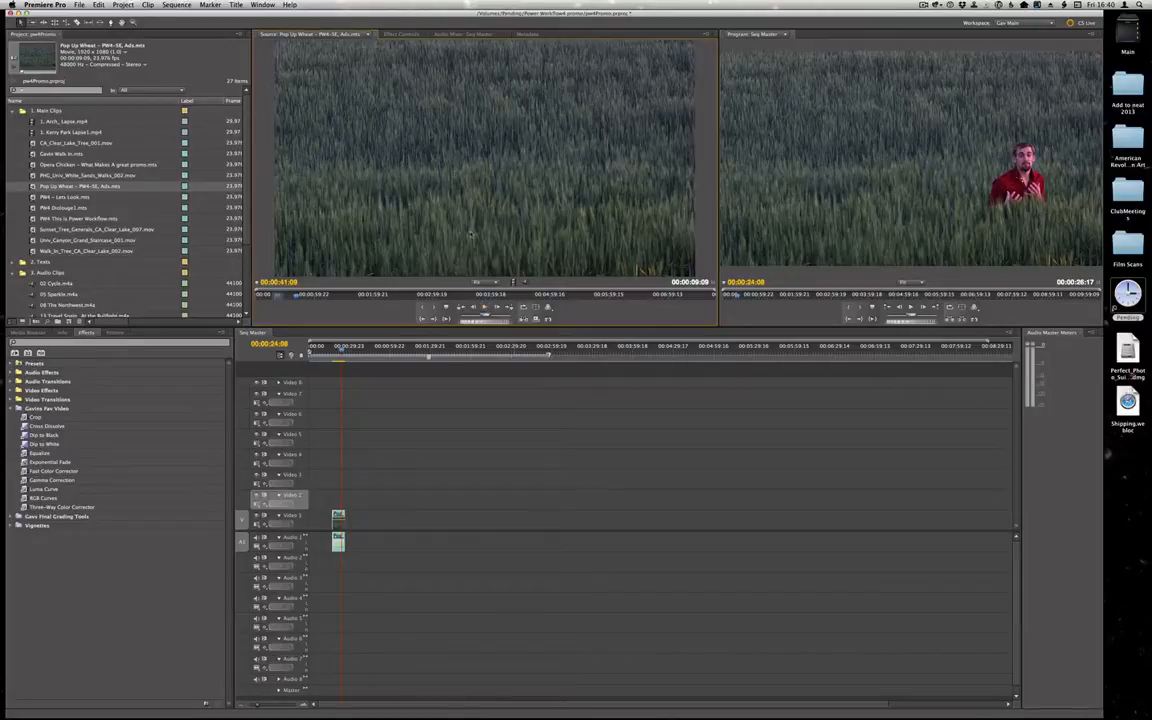
pyautogui.click(485, 307)
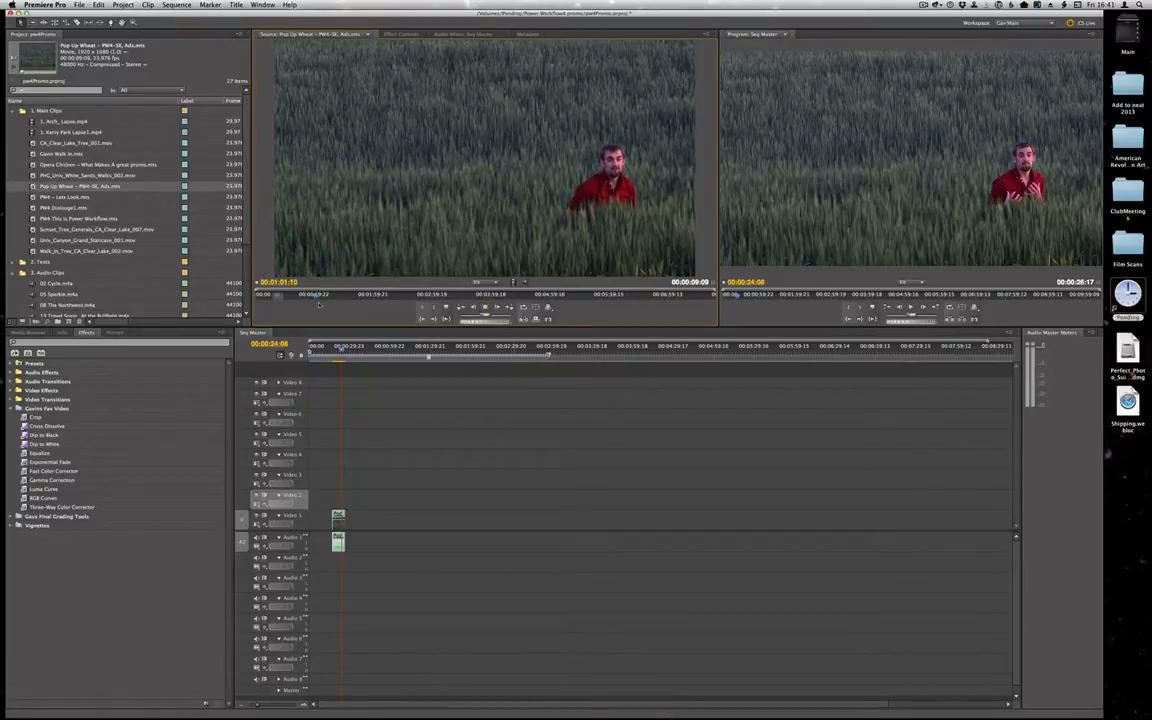
pyautogui.click(314, 296)
pyautogui.moveTo(314, 296); pyautogui.dragTo(313, 295)
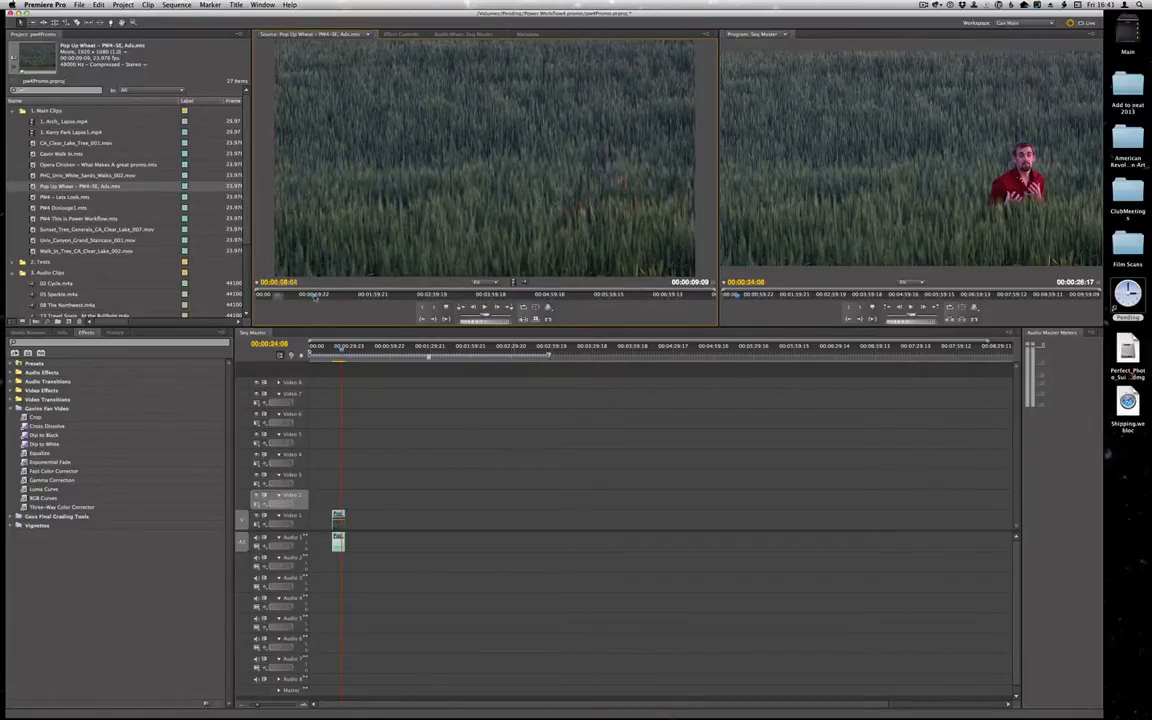
pyautogui.rightClick(313, 293)
pyautogui.moveTo(345, 295)
pyautogui.click(418, 295)
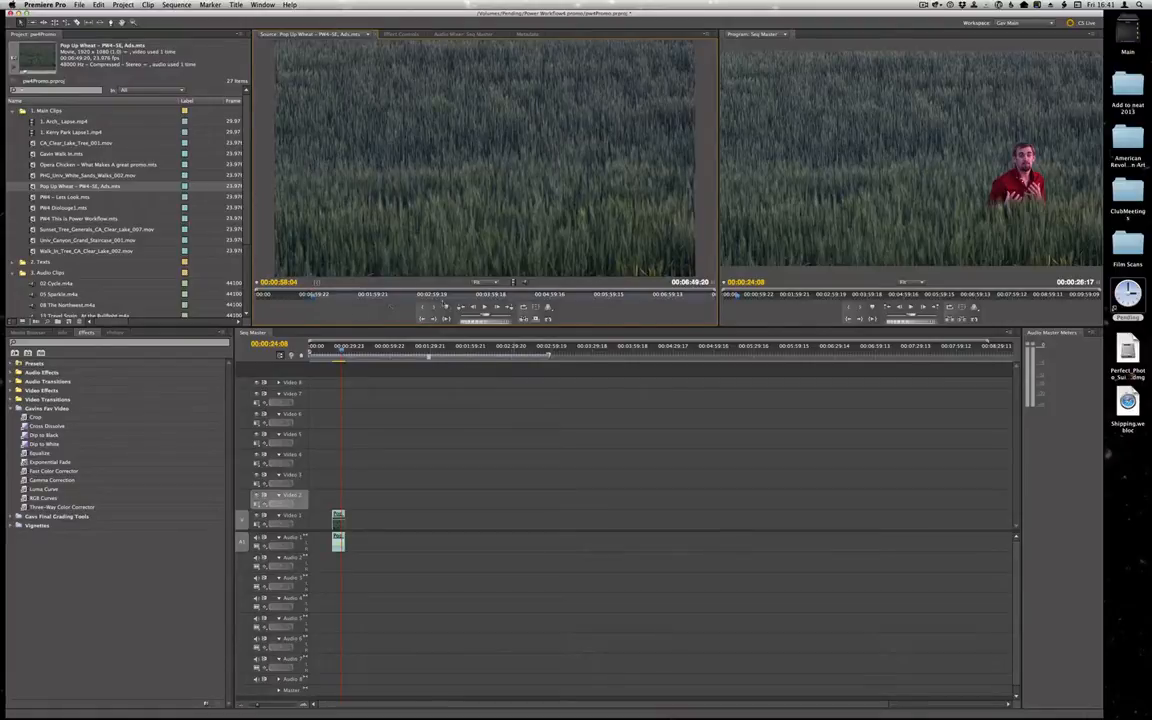
# Mark an Out point at 00:01:04:08 and place this second section on the Video 2 and Audio 2 tracks
pyautogui.click(485, 307)
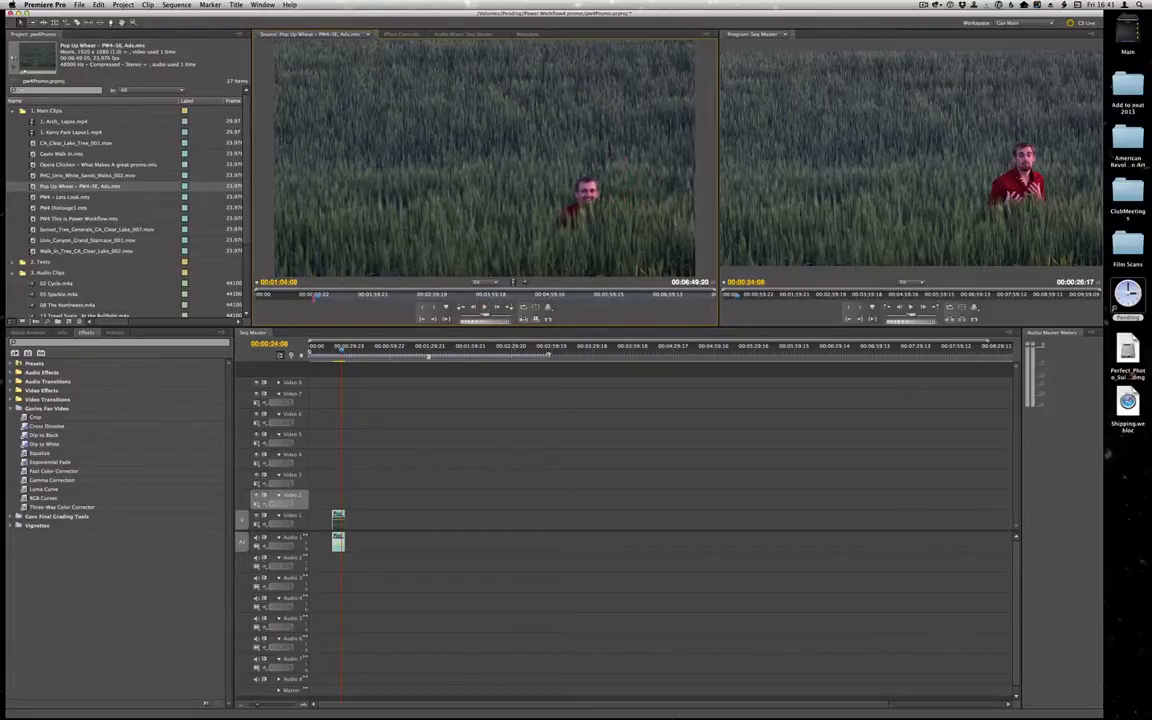
pyautogui.rightClick(318, 294)
pyautogui.moveTo(360, 296)
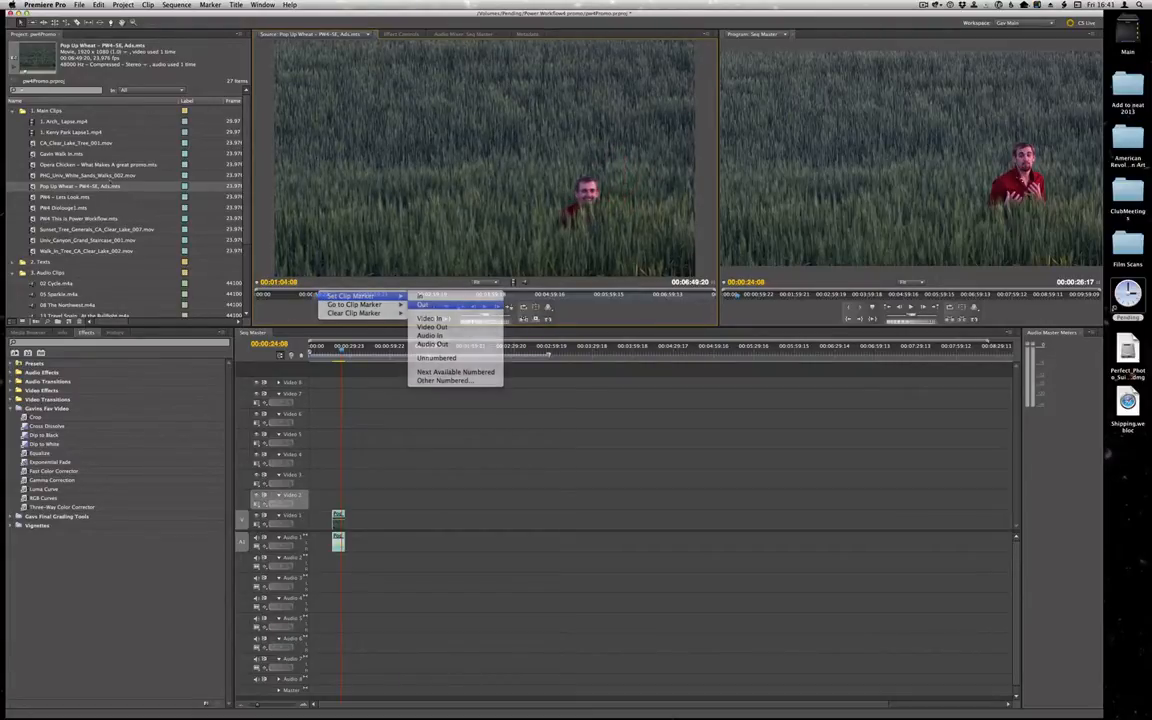
pyautogui.click(424, 305)
pyautogui.moveTo(36, 187); pyautogui.dragTo(373, 507)
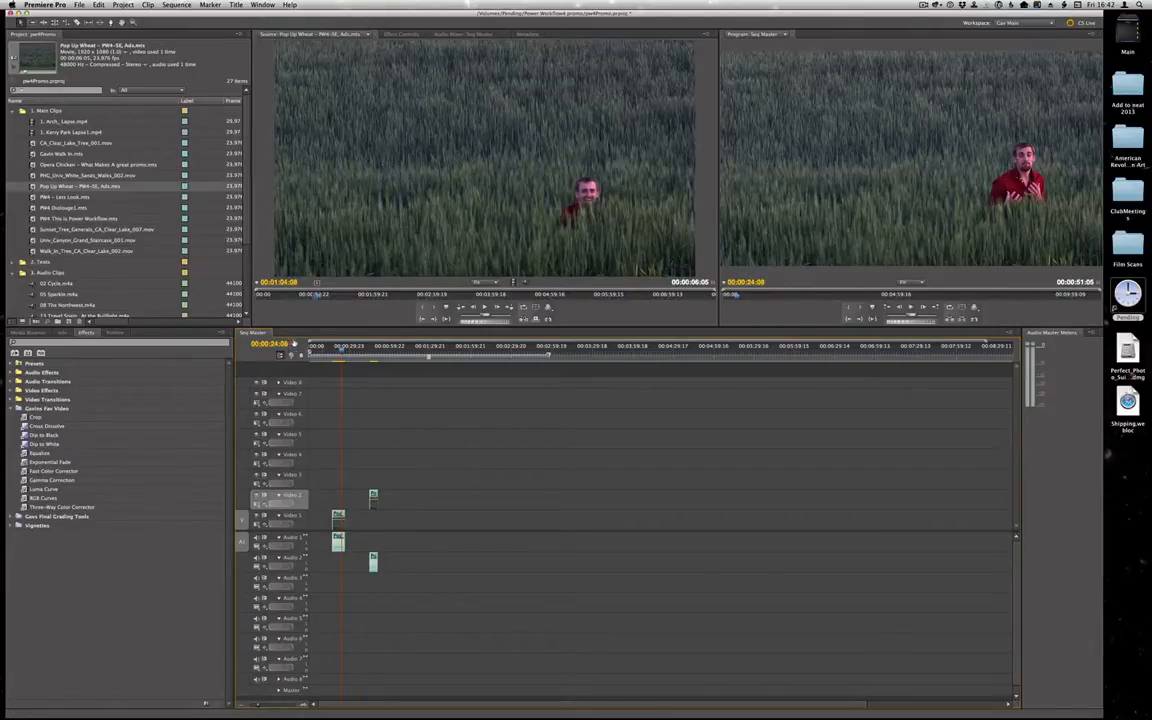
# Clear both the In and Out points from the Pop Up Wheat source clip
pyautogui.rightClick(319, 297)
pyautogui.moveTo(352, 297)
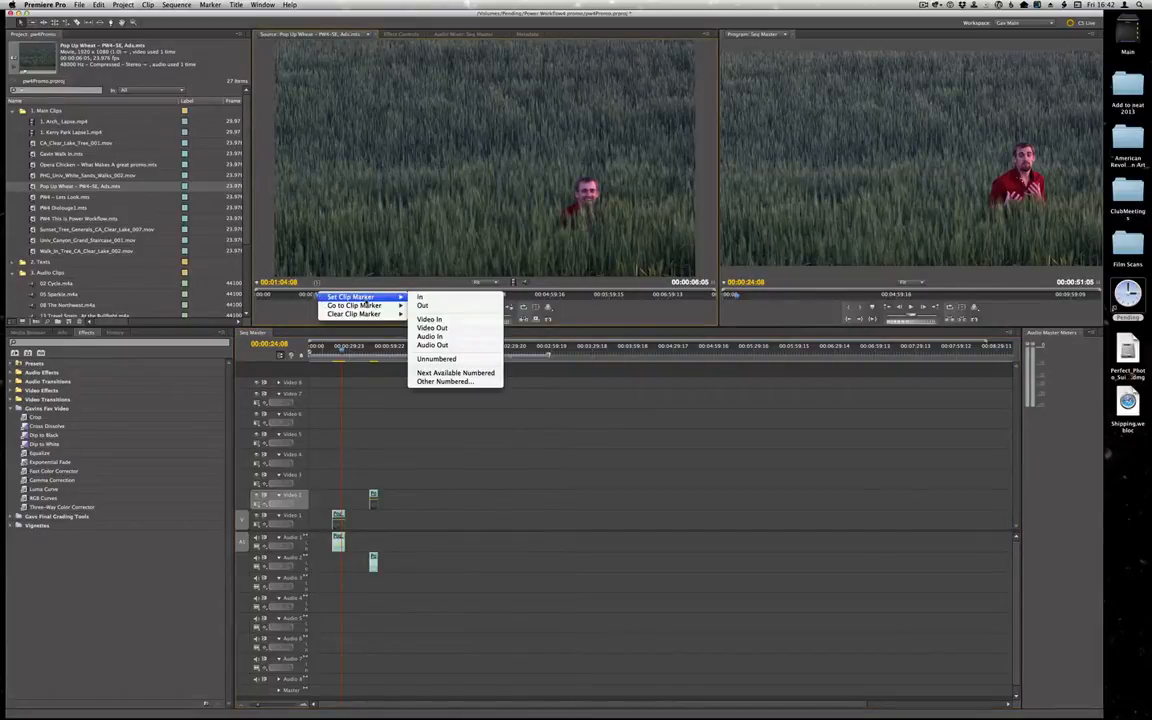
pyautogui.moveTo(390, 314)
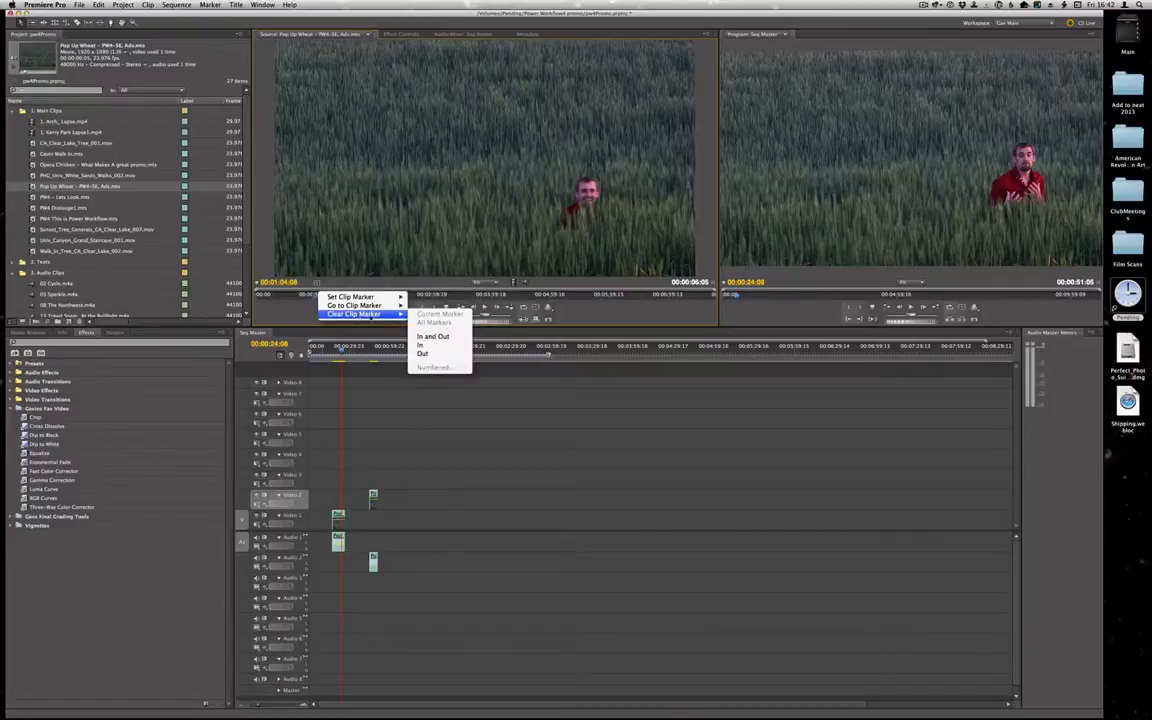
pyautogui.click(433, 337)
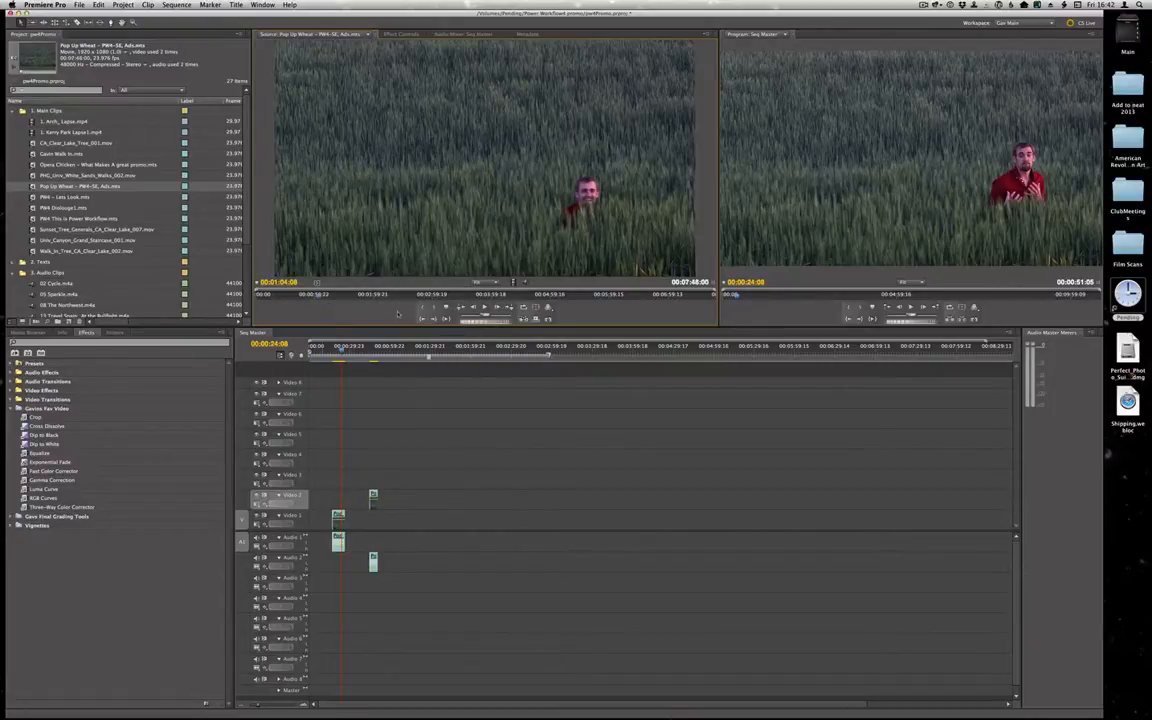
# Place the full-length Pop Up Wheat clip in the sequence after the existing sections and undo that placement
pyautogui.moveTo(43, 189); pyautogui.dragTo(434, 515)
pyautogui.press('super+z')
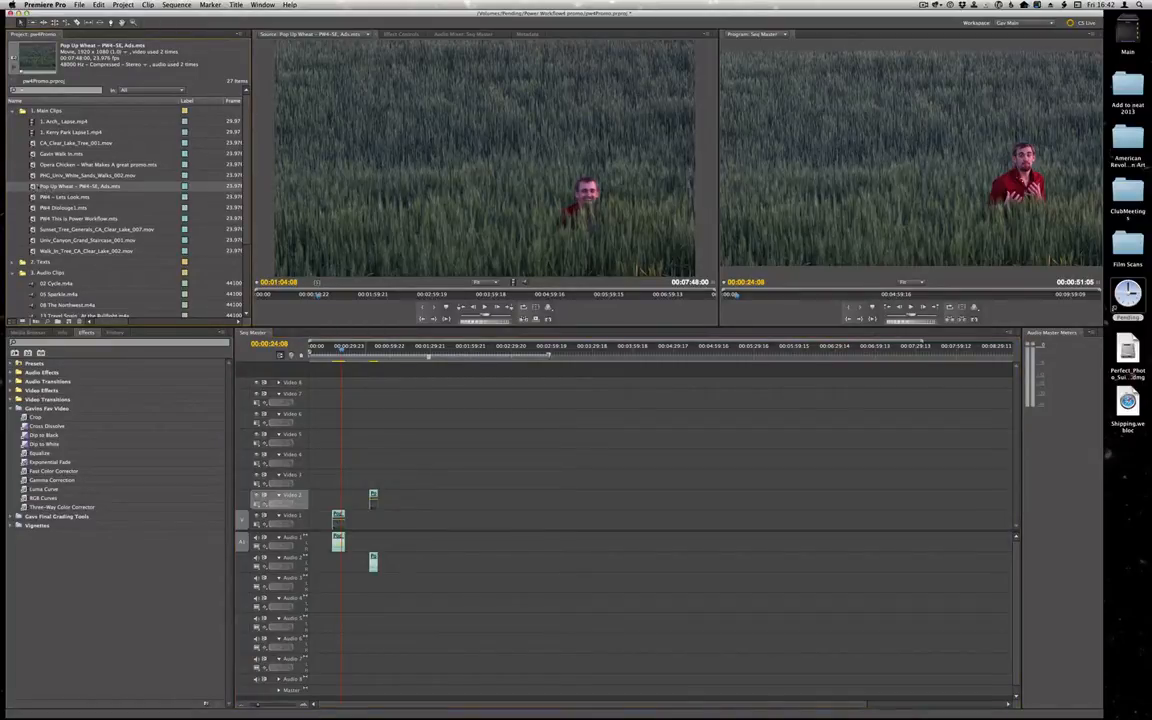
pyautogui.click(178, 5)
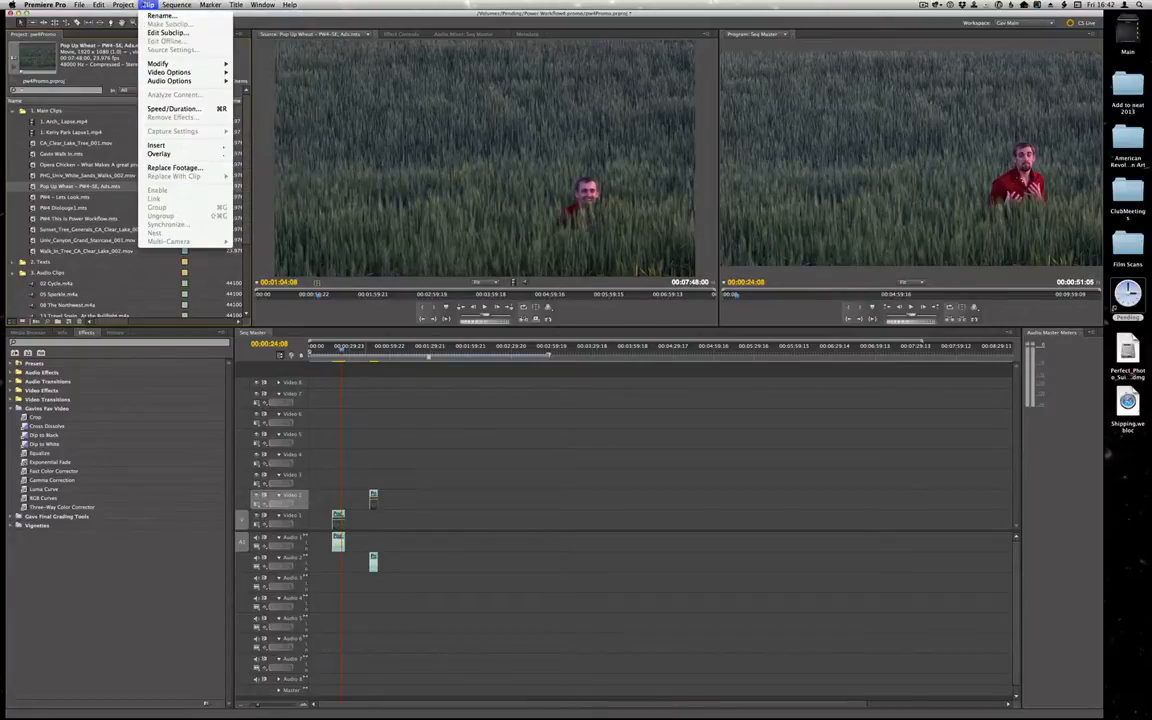
pyautogui.moveTo(124, 5)
pyautogui.rightClick(33, 187)
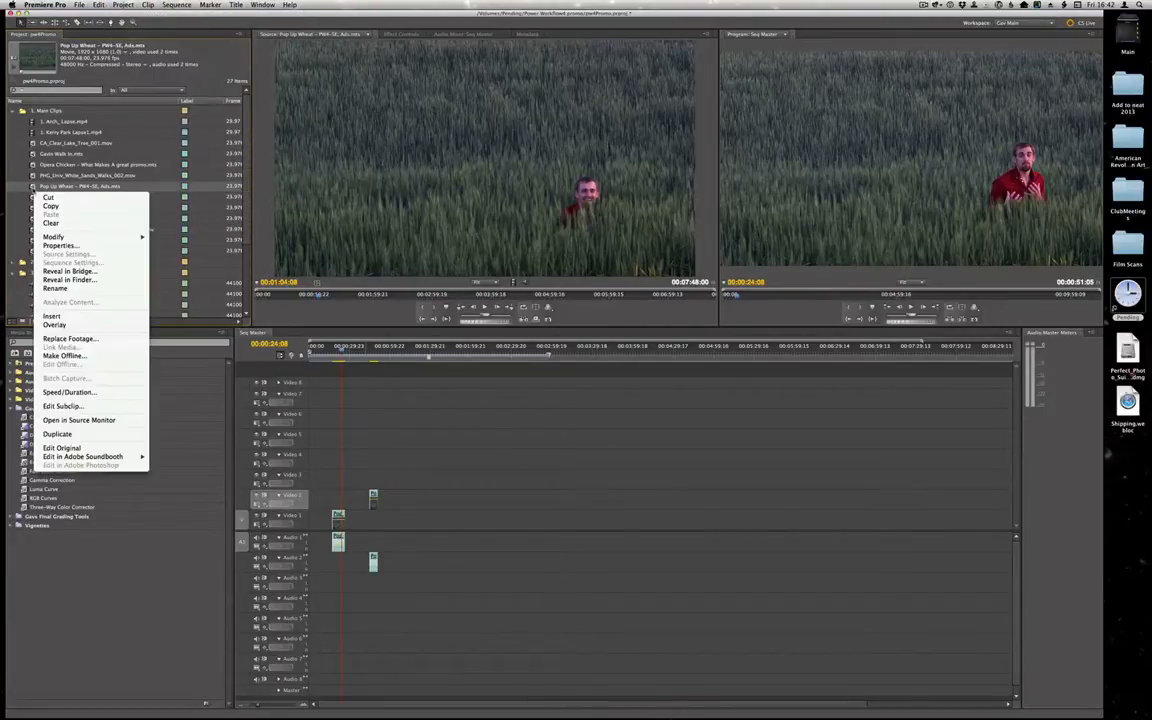
pyautogui.moveTo(128, 456)
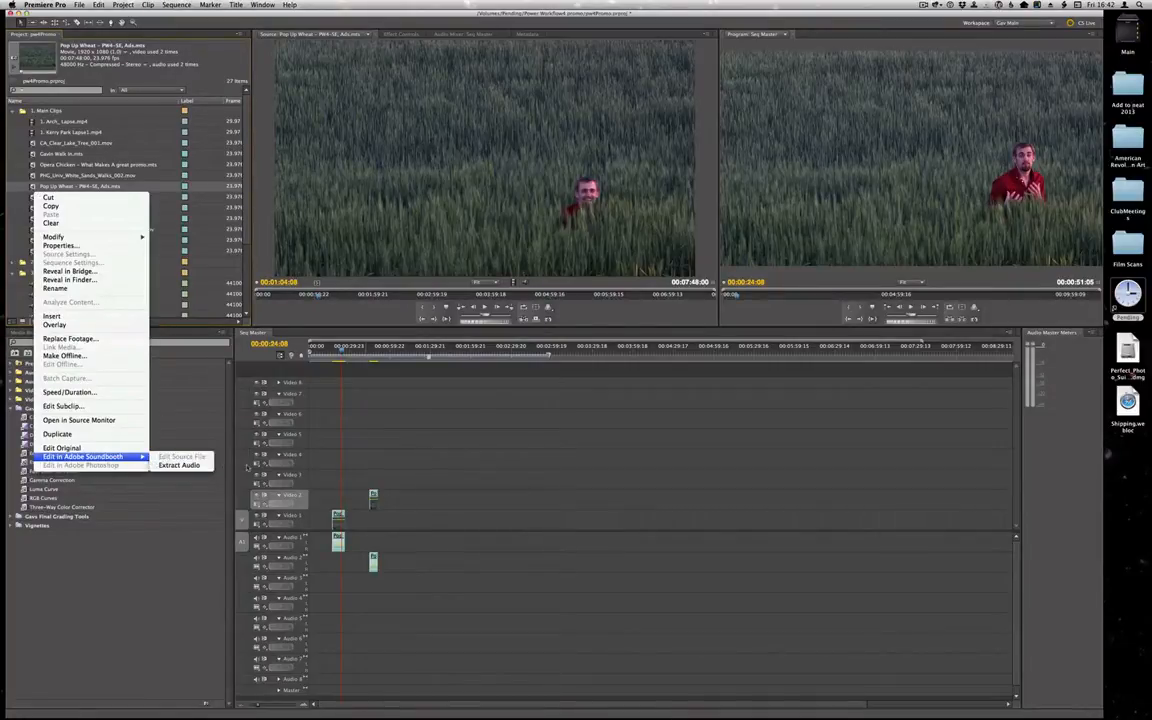
pyautogui.click(617, 465)
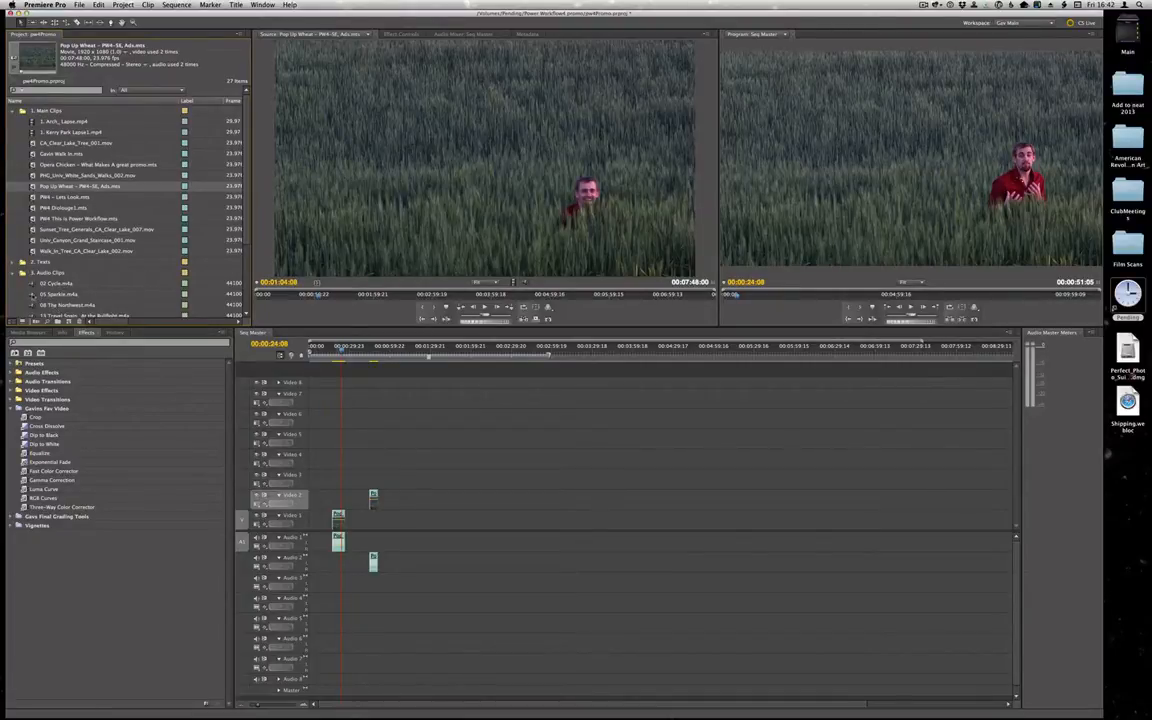
# Play the first Pop Up Wheat section in the sequence from 00:00:21:00
pyautogui.keyDown('shift'); pyautogui.click(33, 295); pyautogui.keyUp('shift')
pyautogui.moveTo(33, 295); pyautogui.dragTo(338, 547)
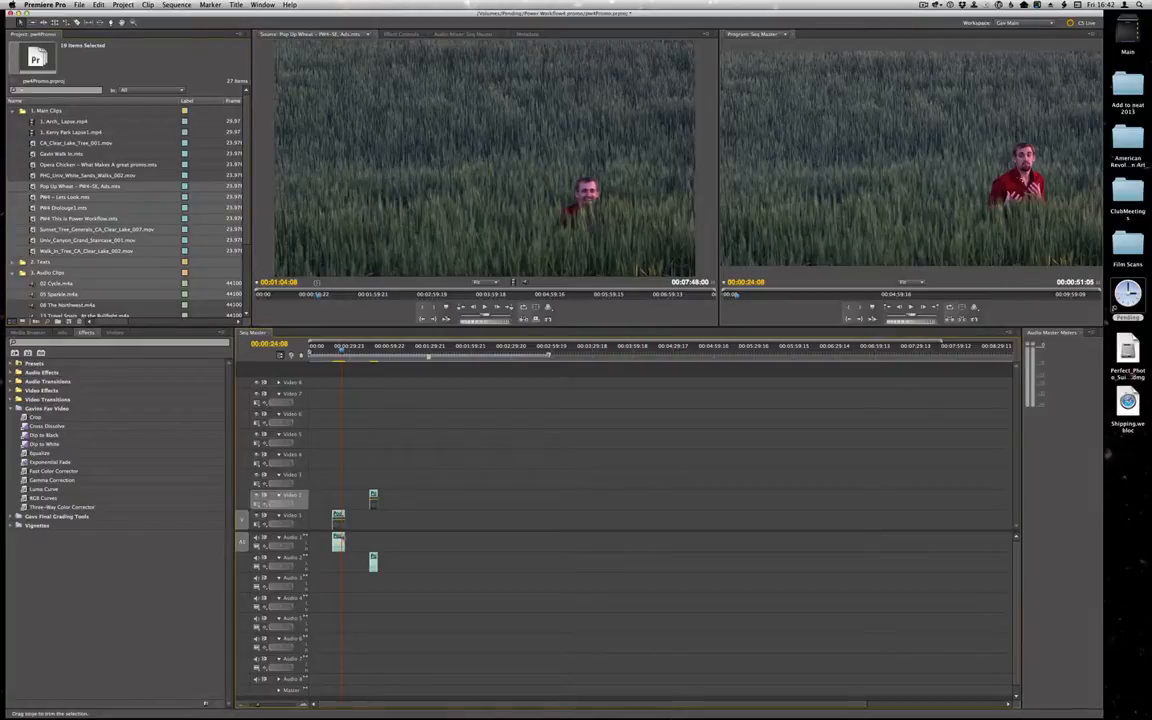
pyautogui.click(327, 363)
pyautogui.click(334, 364)
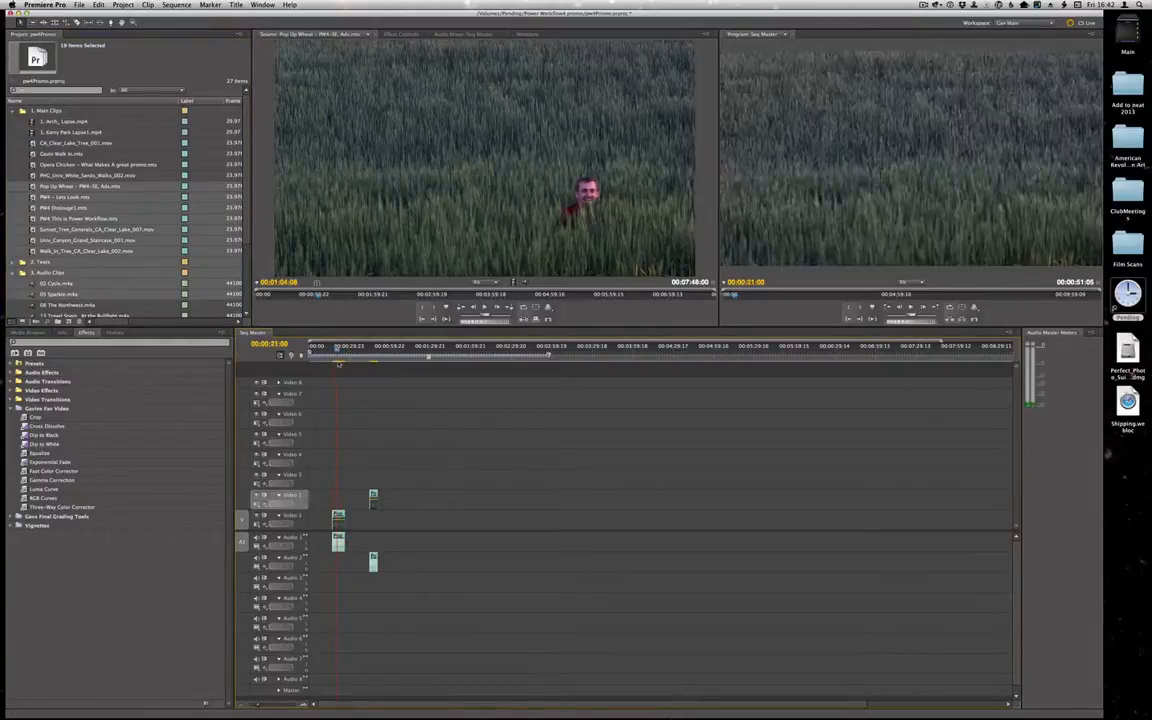
pyautogui.press('space')
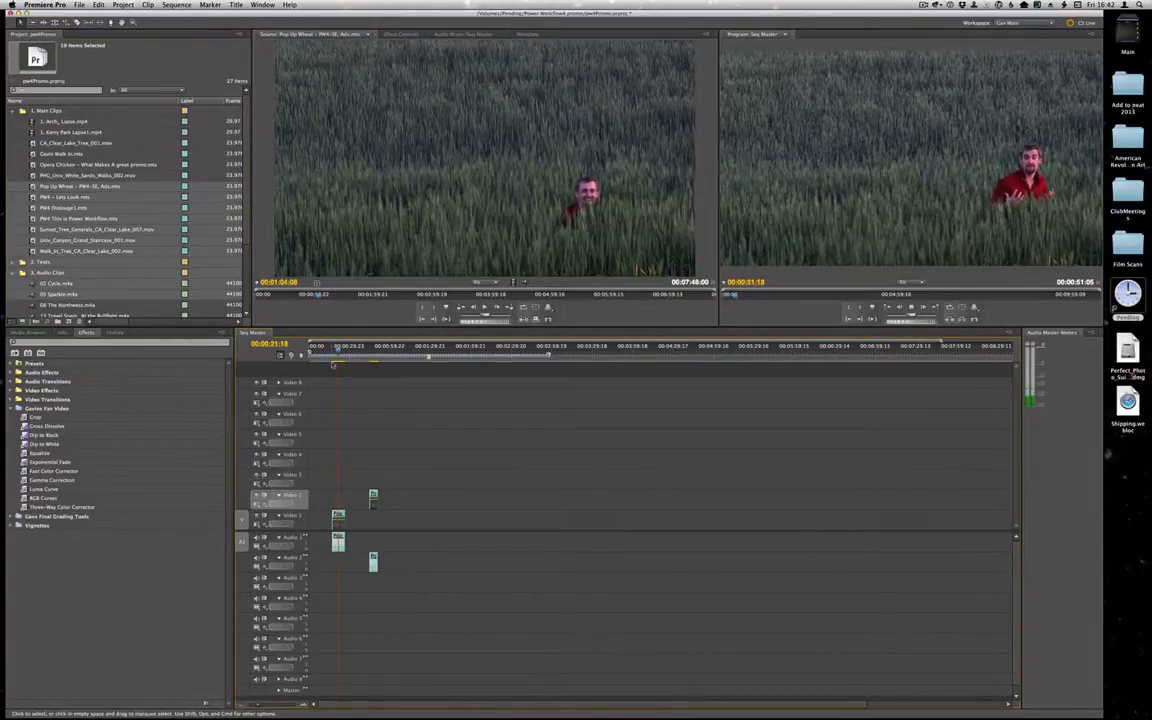
pyautogui.click(91, 240)
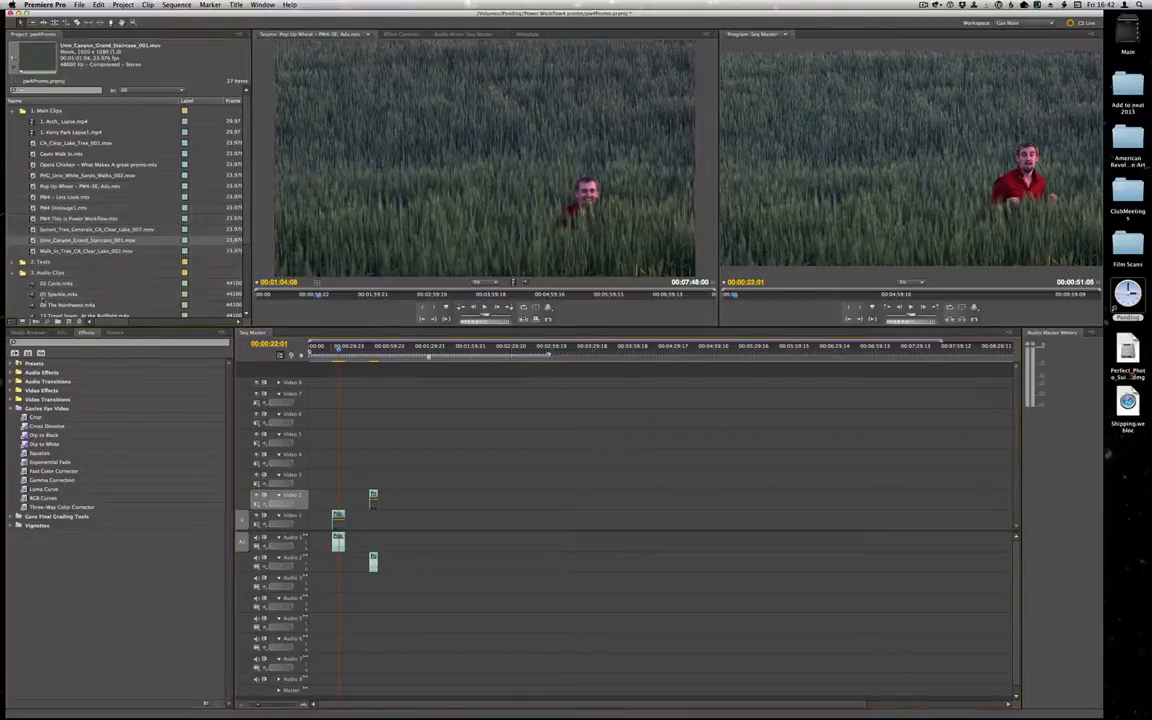
pyautogui.keyDown('shift'); pyautogui.click(33, 297); pyautogui.keyUp('shift')
pyautogui.moveTo(33, 297); pyautogui.dragTo(338, 517)
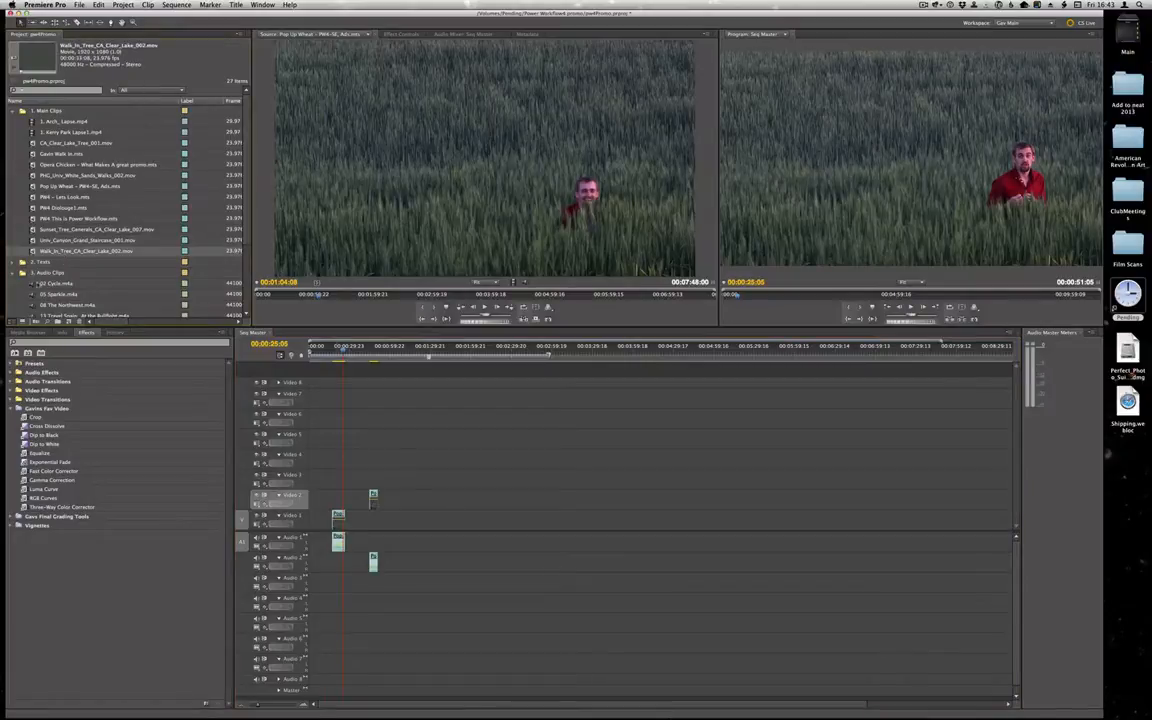
pyautogui.click(33, 294)
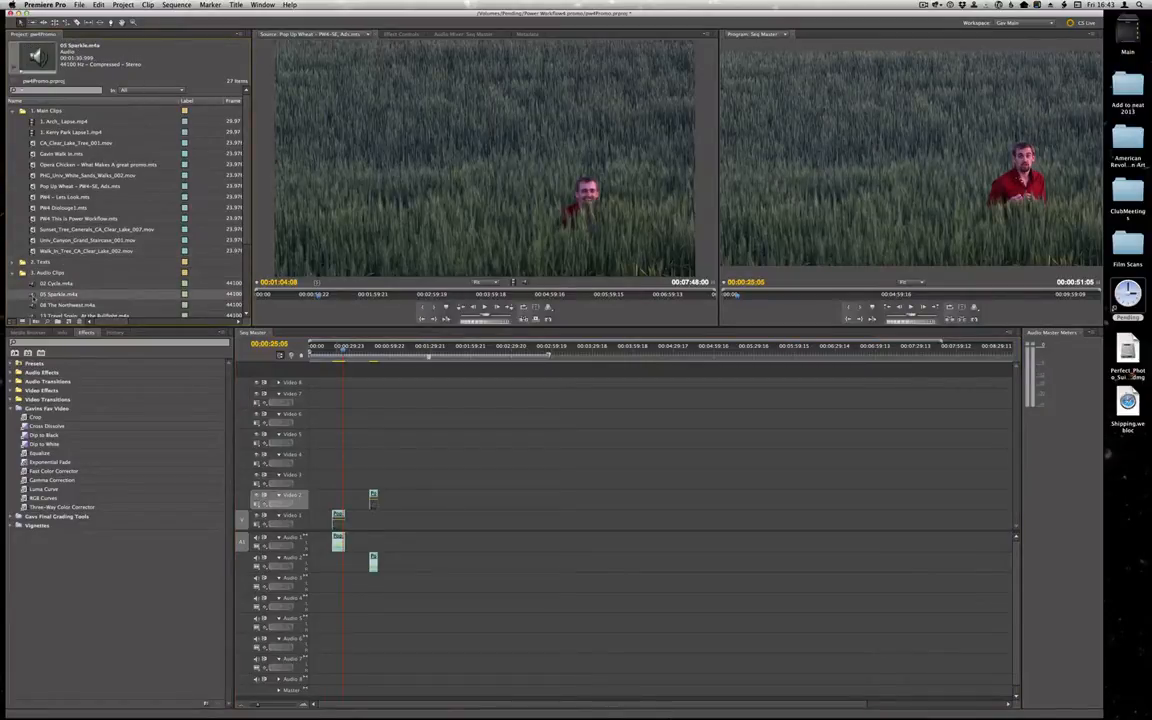
pyautogui.moveTo(33, 297); pyautogui.dragTo(338, 546)
# Move the sequence playhead to 00:00:19:16 and delete the second Pop Up Wheat section from Video 2 and Audio 2
pyautogui.click(330, 349)
pyautogui.moveTo(332, 357); pyautogui.dragTo(337, 363)
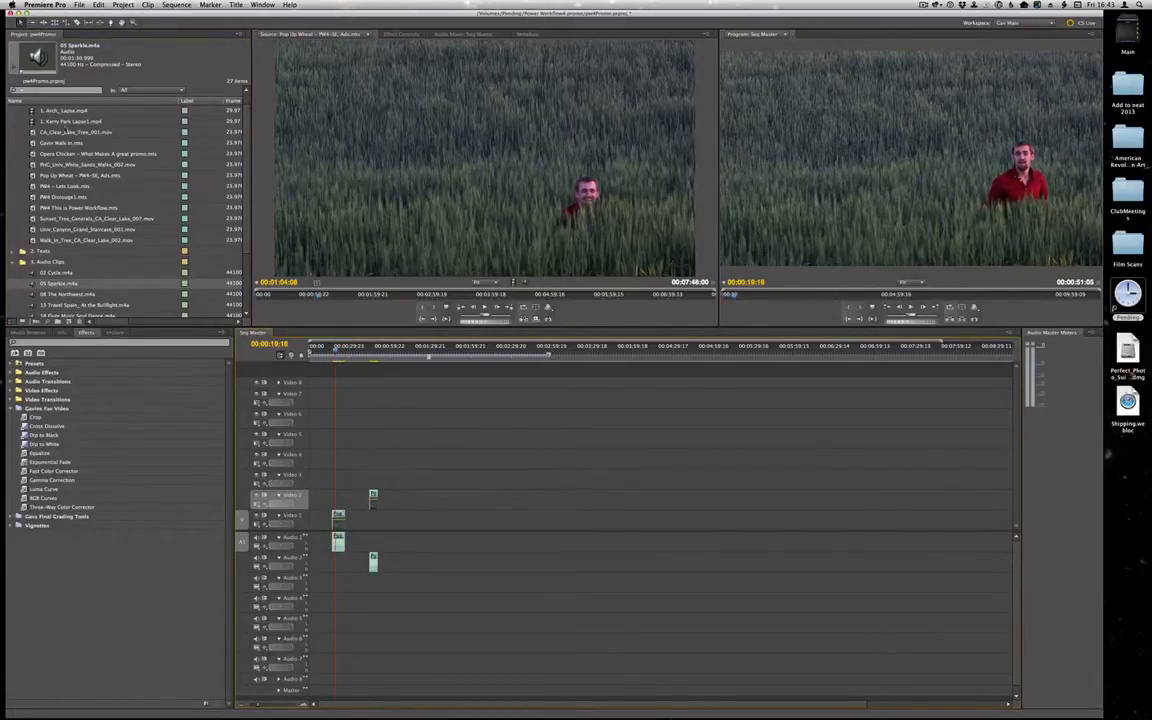
pyautogui.scroll(1, 141, 245)
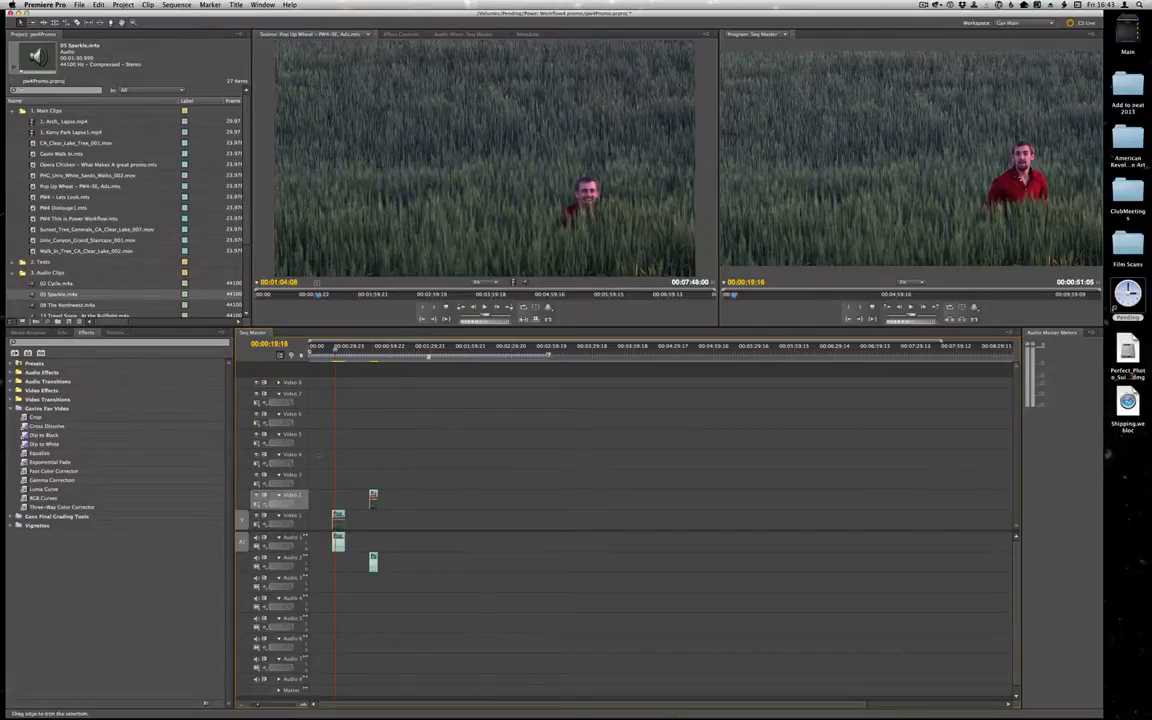
pyautogui.press('Delete')
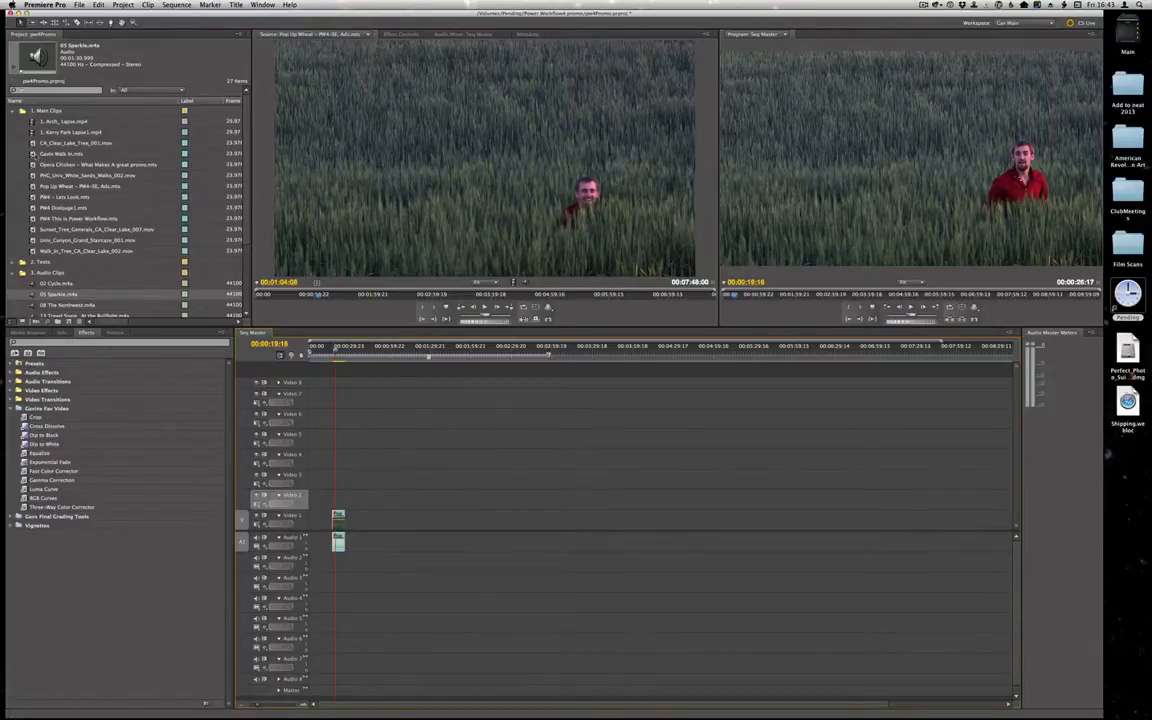
# Load the PW4 - Lets Look.mts clip as the source and play its opening
pyautogui.doubleClick(34, 153)
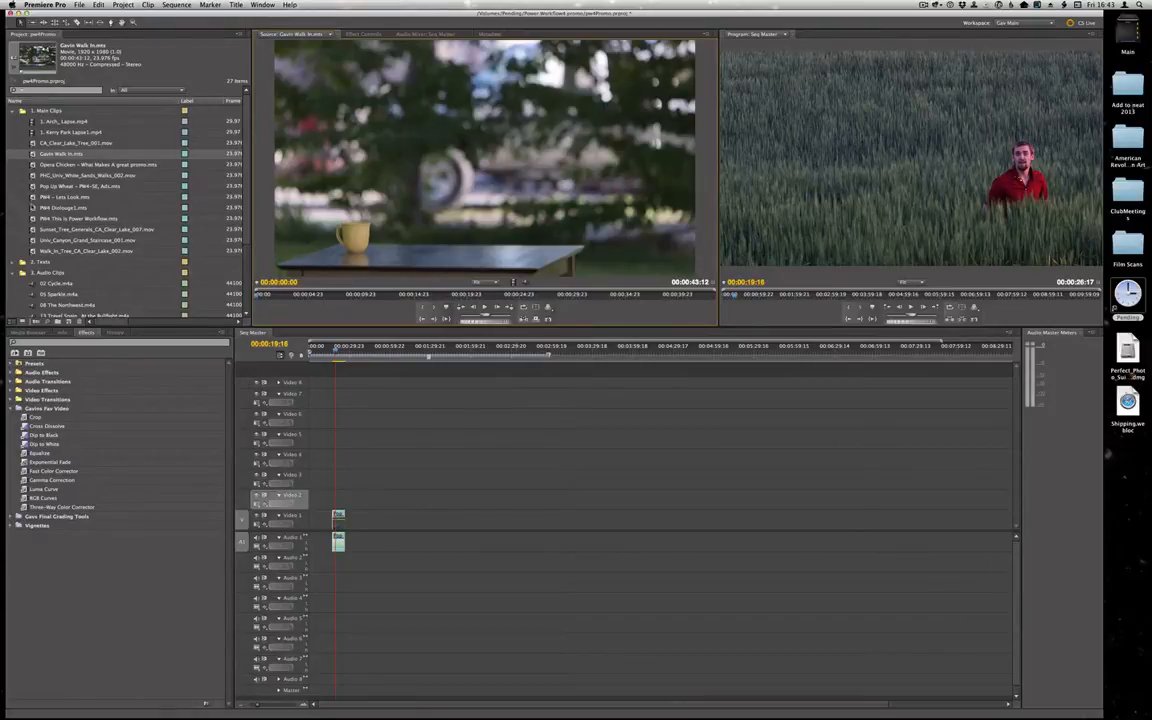
pyautogui.doubleClick(45, 196)
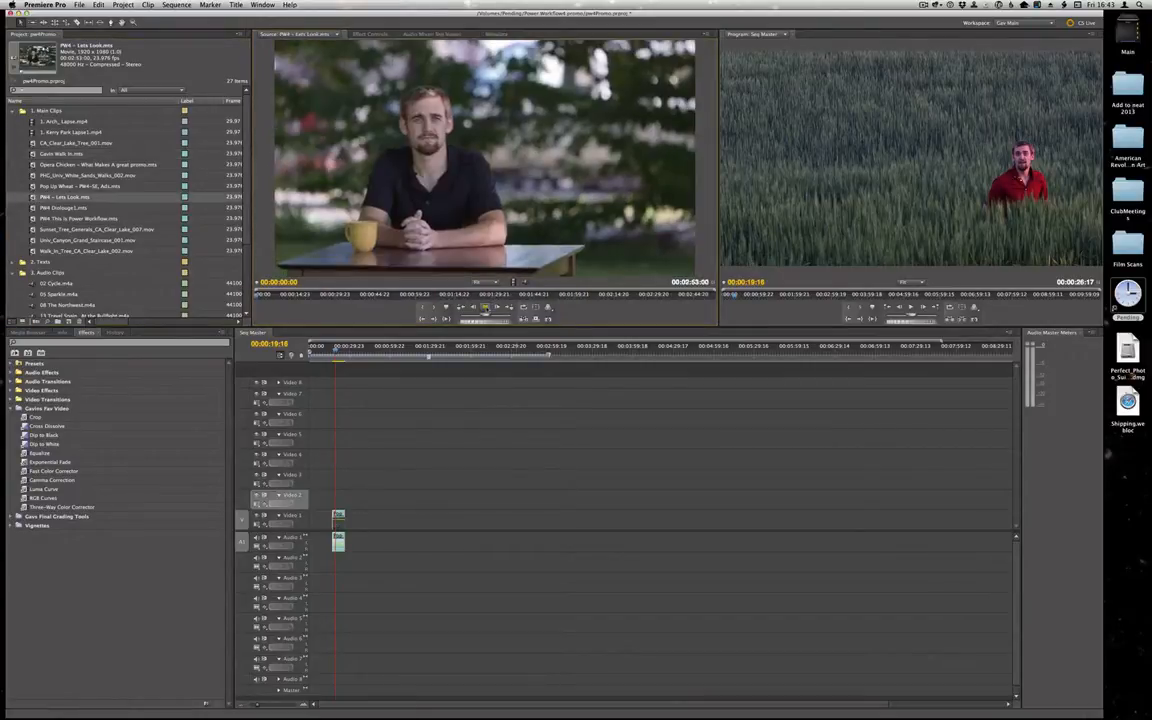
pyautogui.click(485, 308)
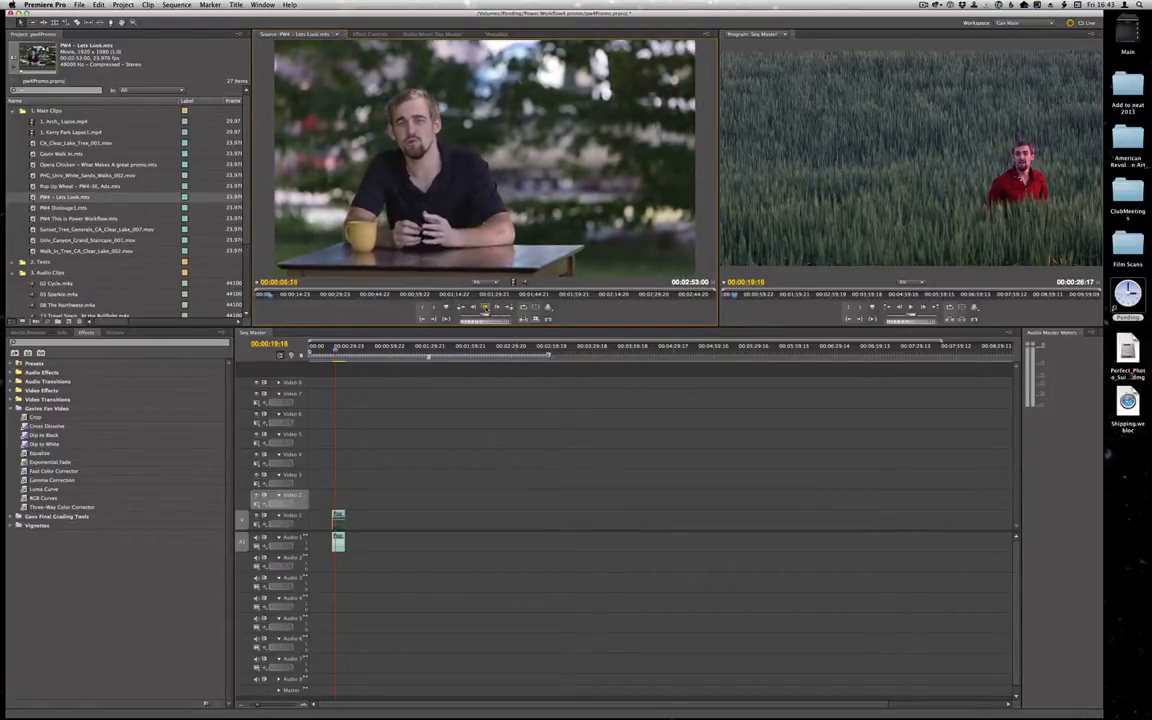
pyautogui.press('XF86AudioRaiseVolume')
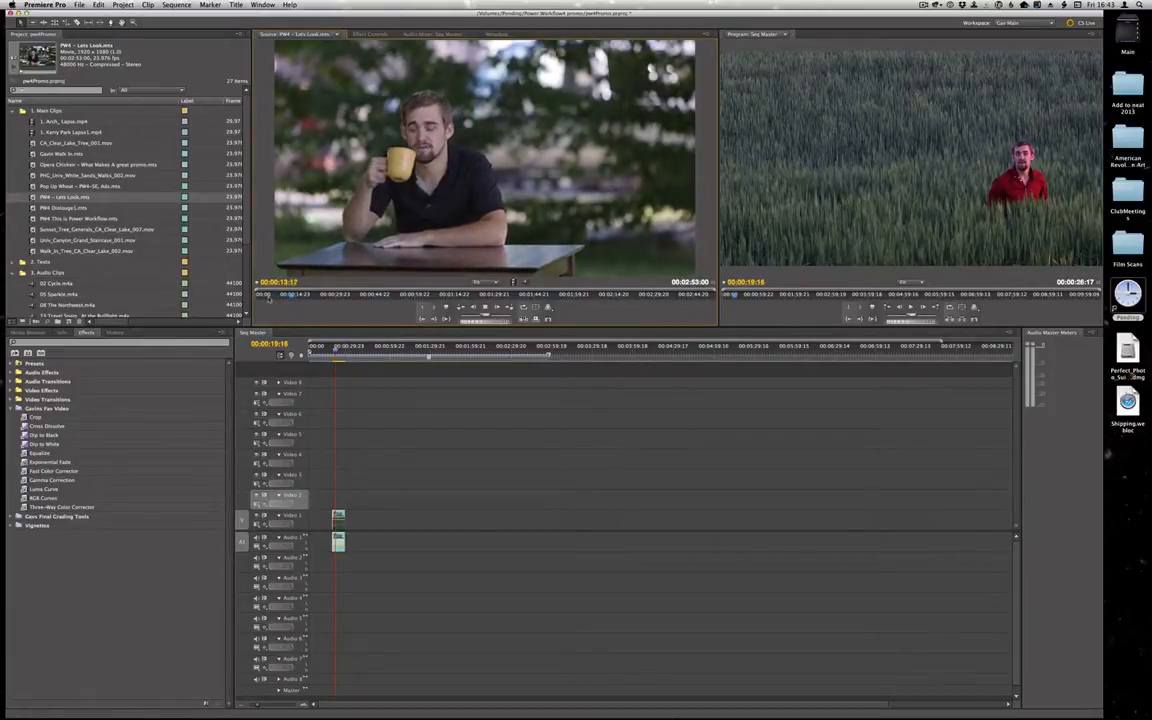
# Return to the beginning of the Lets Look source clip and mark an In point at 00:00:00:20
pyautogui.click(266, 296)
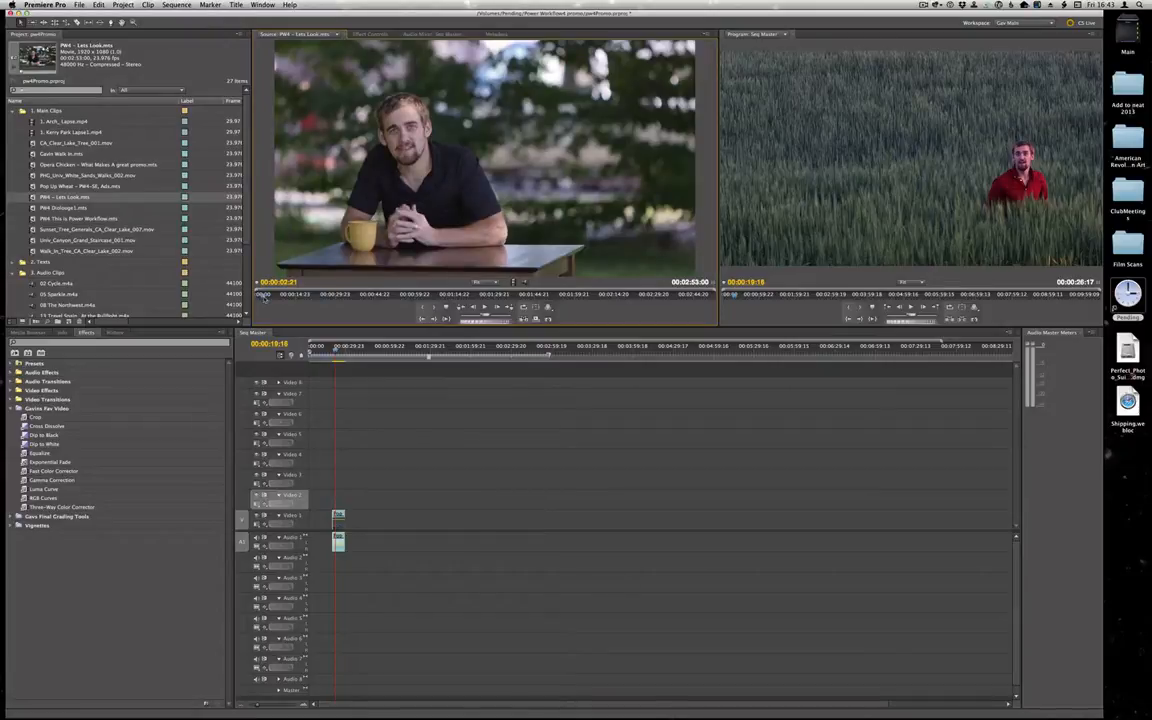
pyautogui.moveTo(265, 298); pyautogui.dragTo(258, 298)
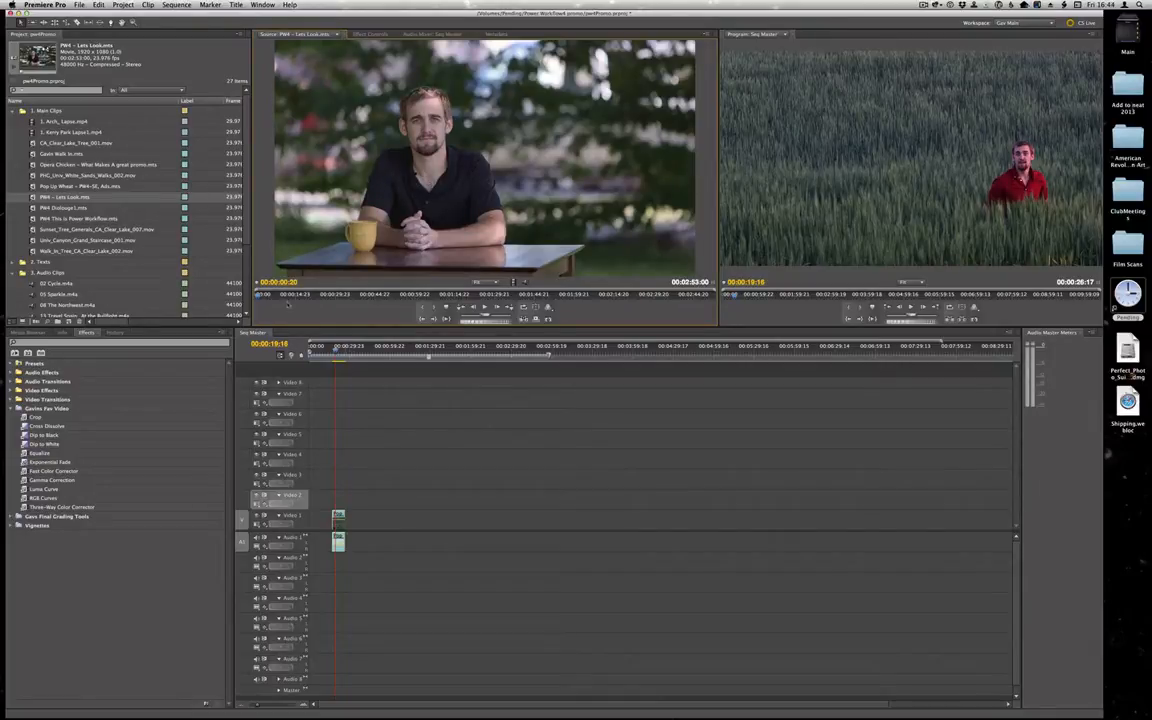
pyautogui.rightClick(263, 296)
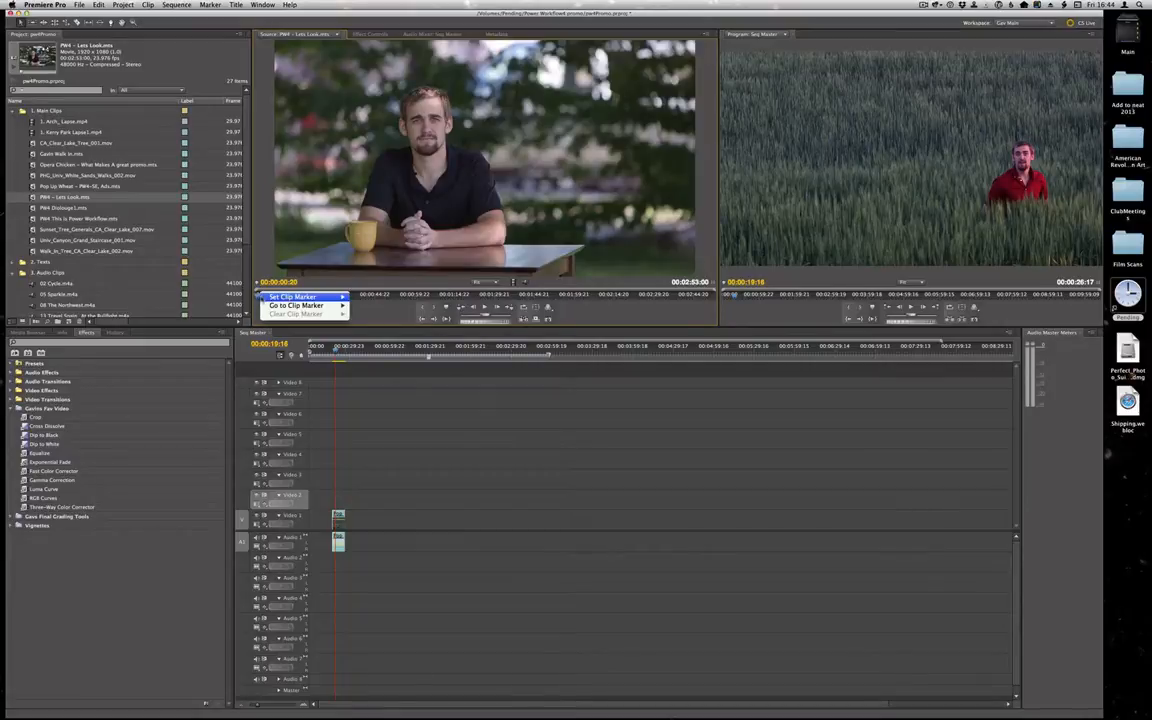
pyautogui.moveTo(300, 297)
pyautogui.click(391, 301)
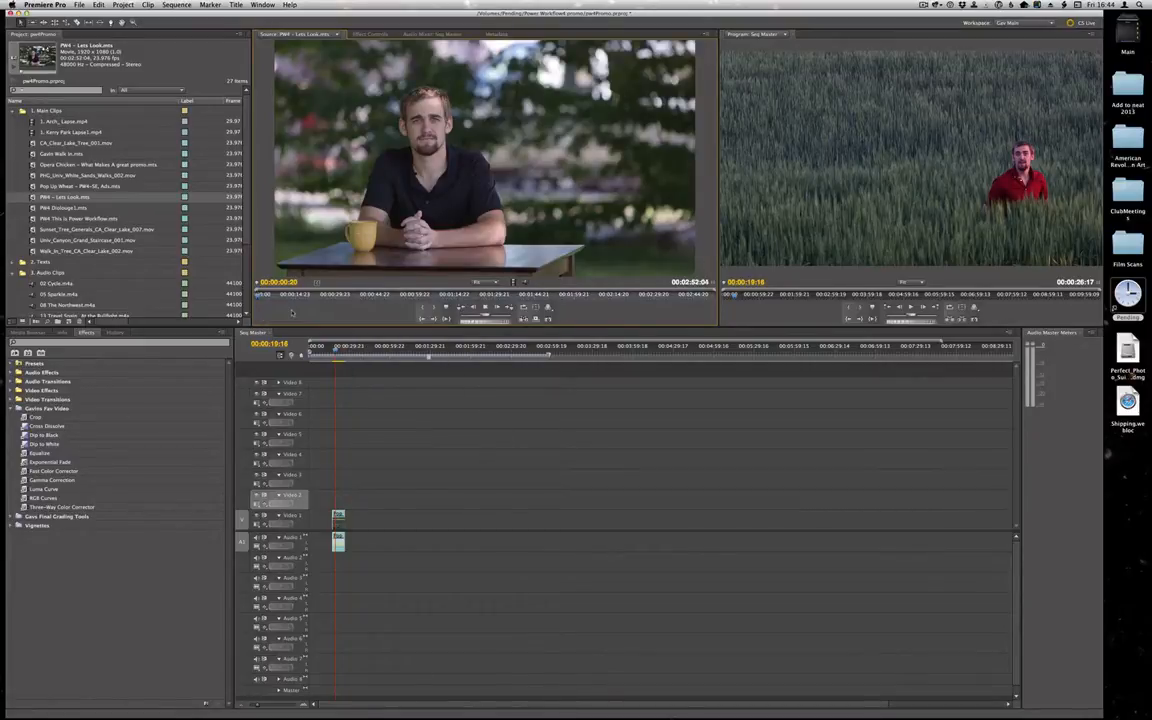
# Mark an Out point at 00:00:24:22 and place the Lets Look section on Video 2 and Audio 2 after the Pop Up Wheat clip
pyautogui.press('space')
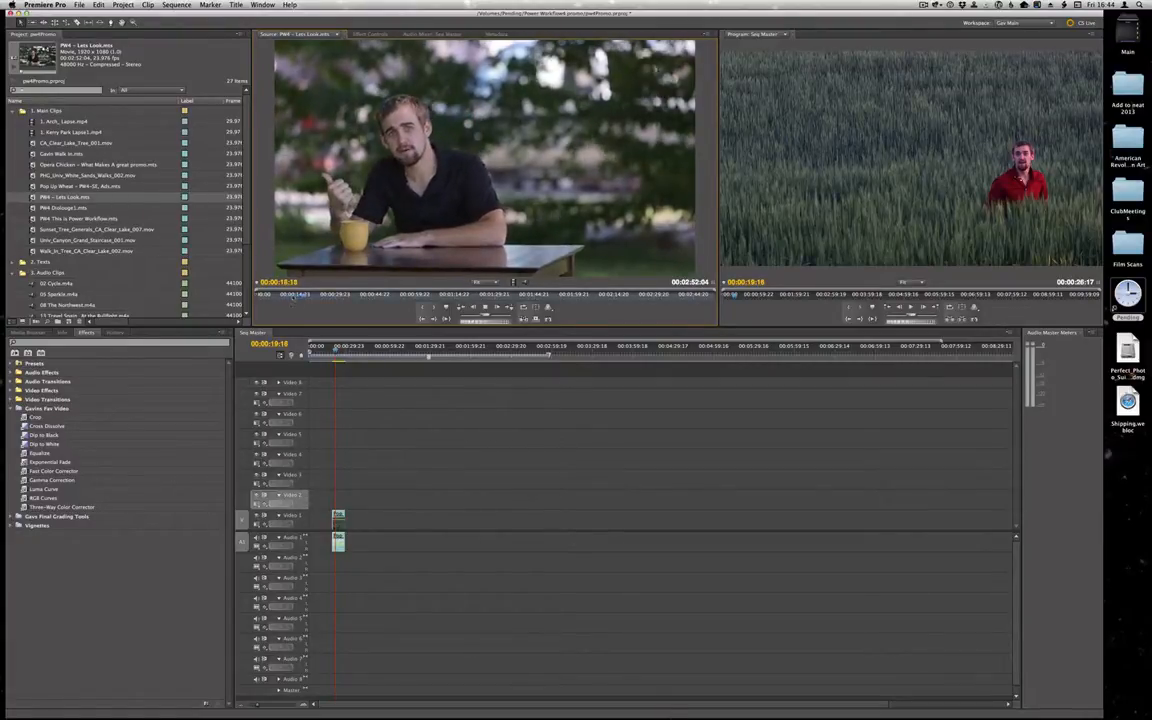
pyautogui.rightClick(322, 297)
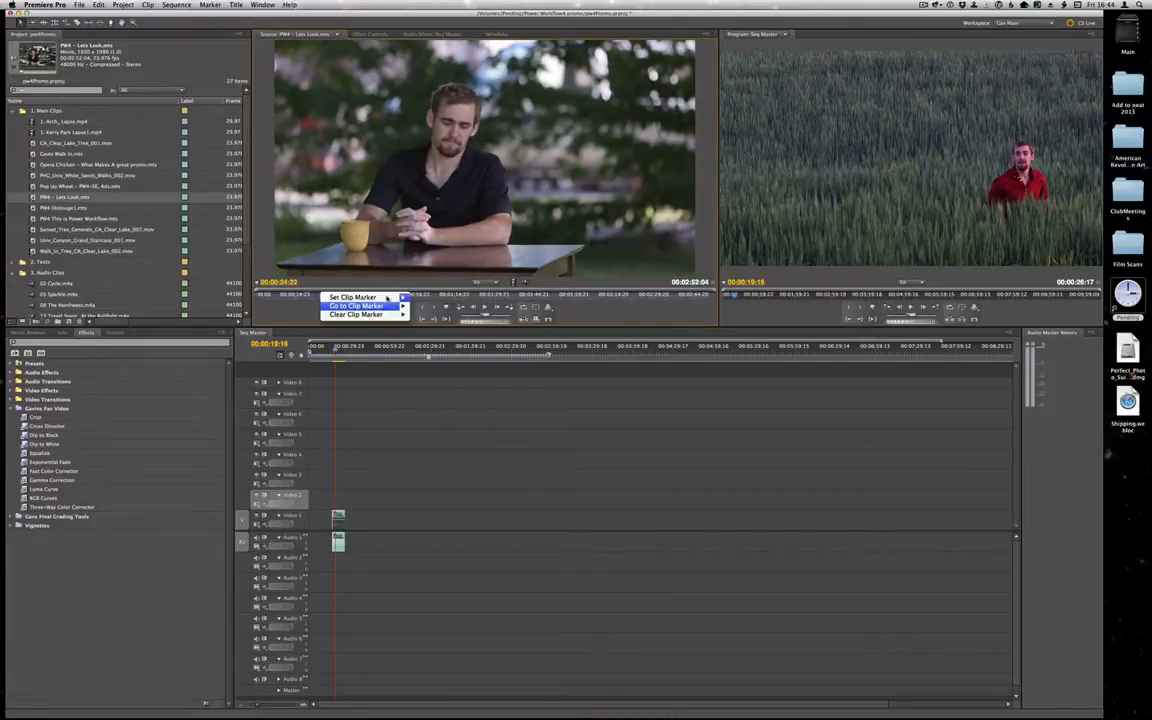
pyautogui.click(425, 306)
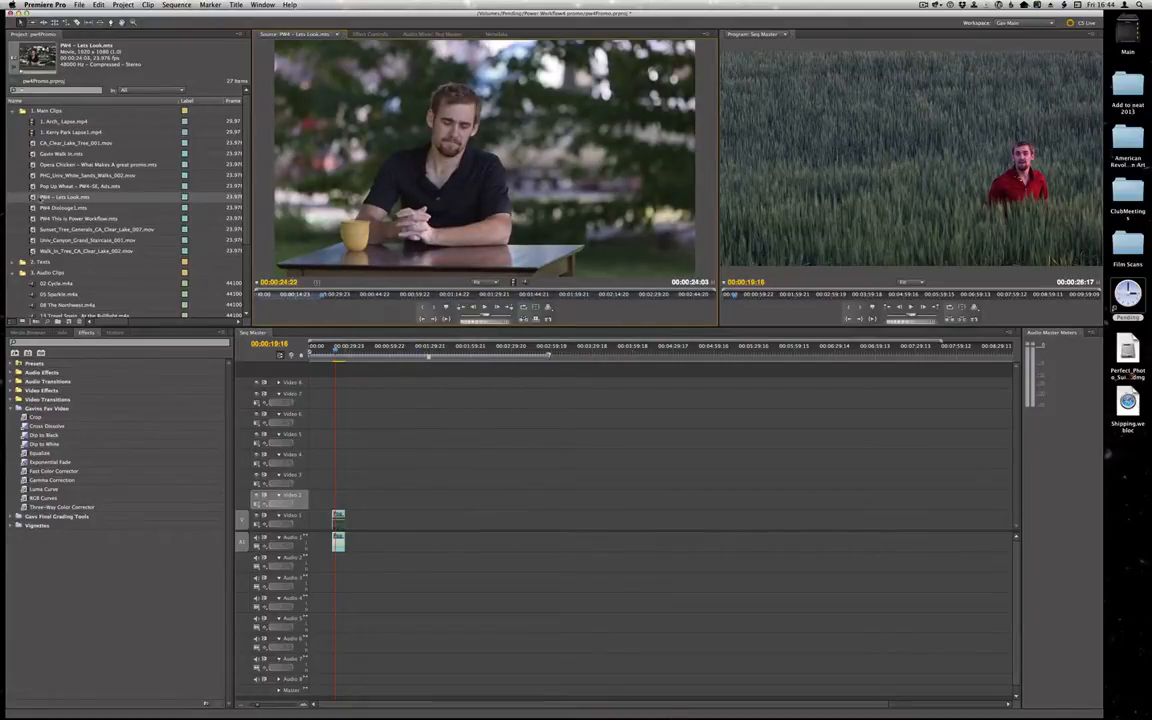
pyautogui.moveTo(34, 198); pyautogui.dragTo(406, 518)
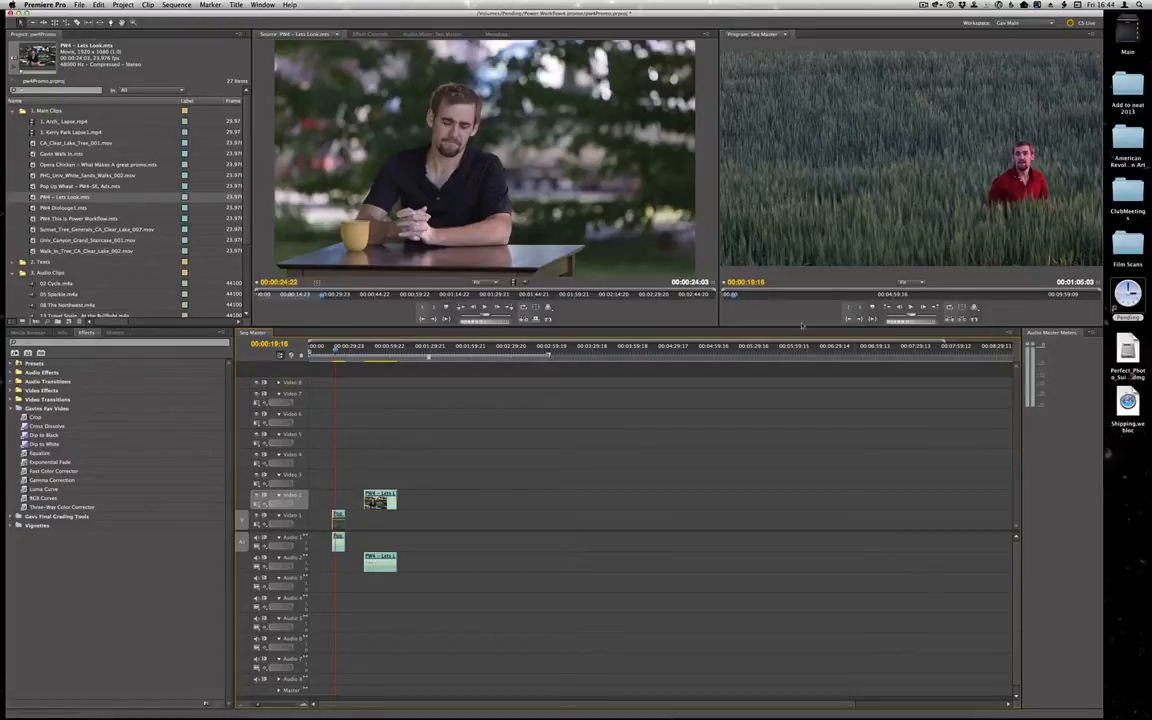
# Enlarge the timeline area and move the Lets Look clip earlier so it starts where the Pop Up Wheat clip ends
pyautogui.moveTo(805, 326); pyautogui.dragTo(807, 307)
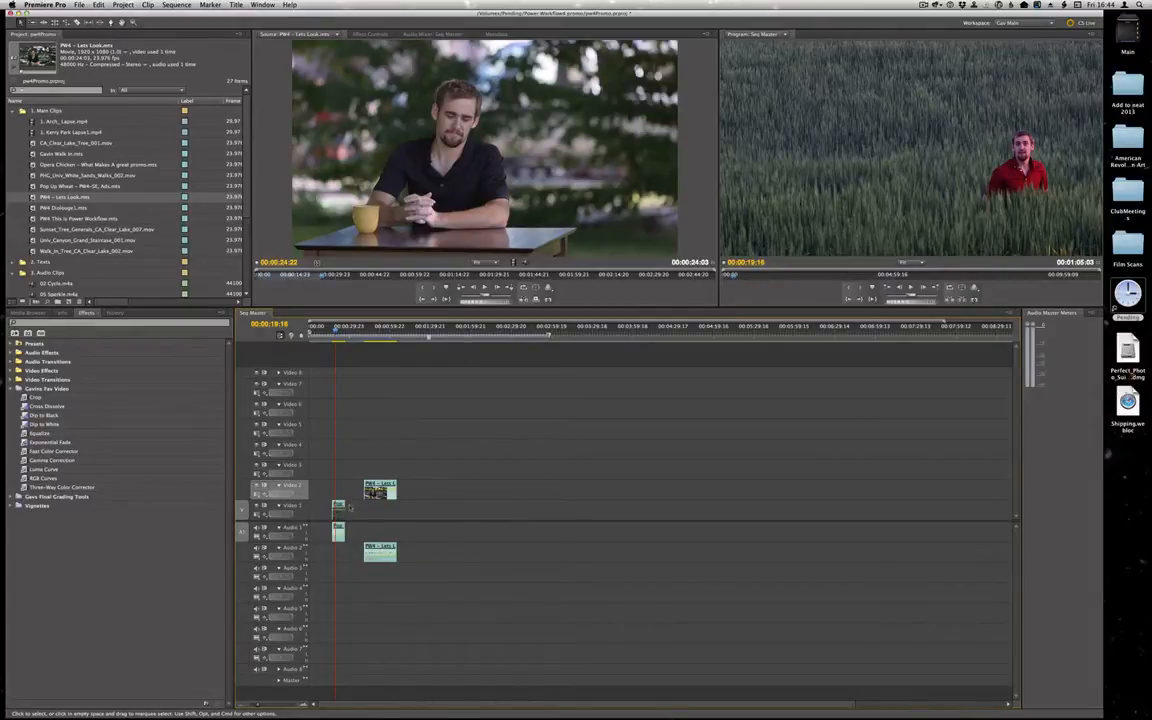
pyautogui.moveTo(380, 549); pyautogui.dragTo(380, 493)
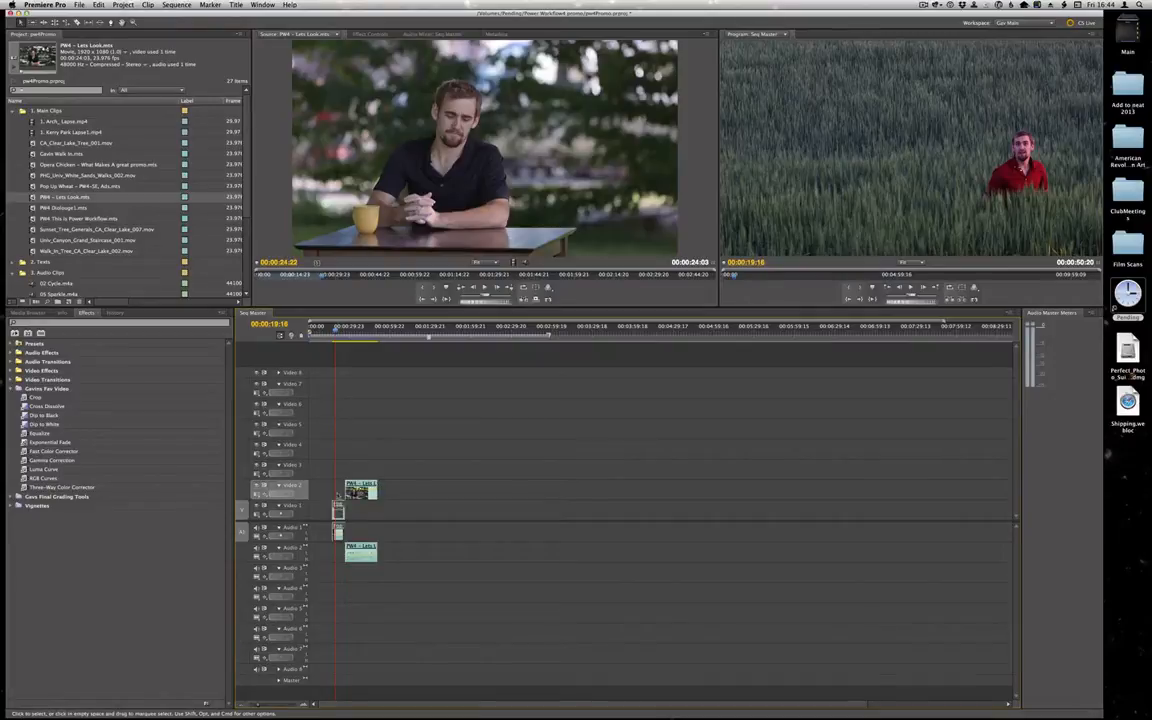
# Move Pop Up Wheat to Video 2 and Audio 2, ending at 00:00:19:16, and Lets Look to Video 3 and Audio 3 directly after it
pyautogui.moveTo(338, 510); pyautogui.dragTo(329, 546)
pyautogui.moveTo(366, 489); pyautogui.dragTo(363, 473)
pyautogui.moveTo(360, 553)
pyautogui.mouseDown()
pyautogui.moveTo(357, 571)
pyautogui.moveTo(354, 556)
pyautogui.mouseUp()
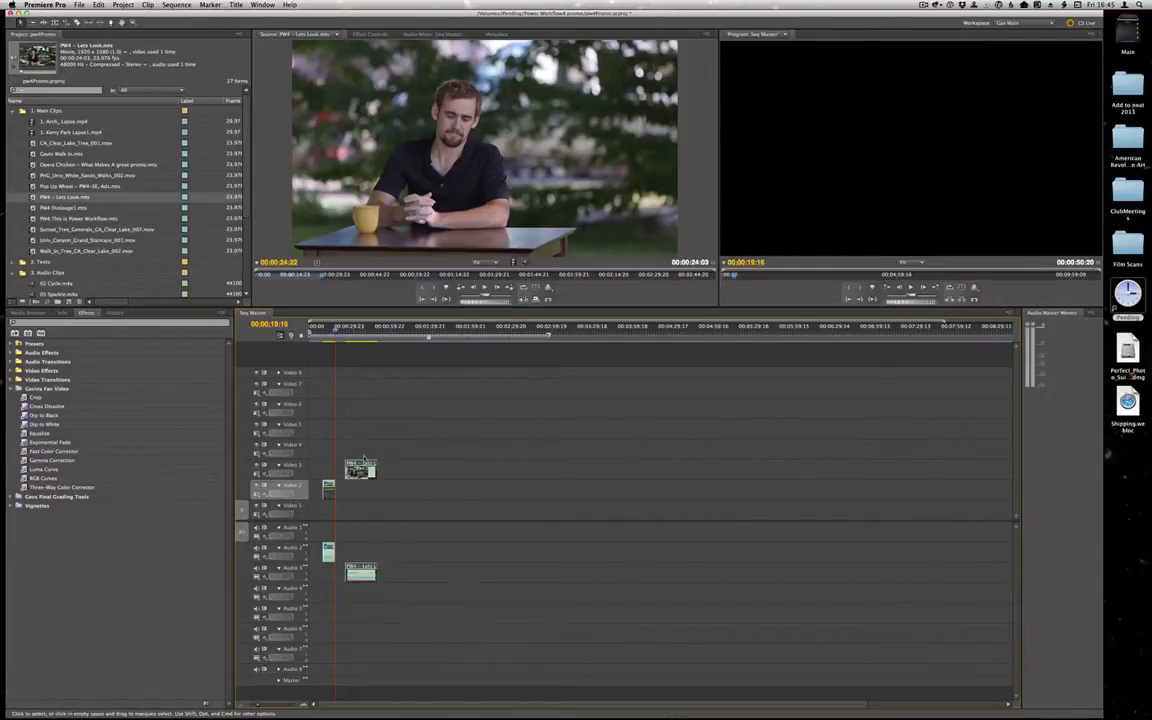
pyautogui.moveTo(365, 462); pyautogui.dragTo(354, 470)
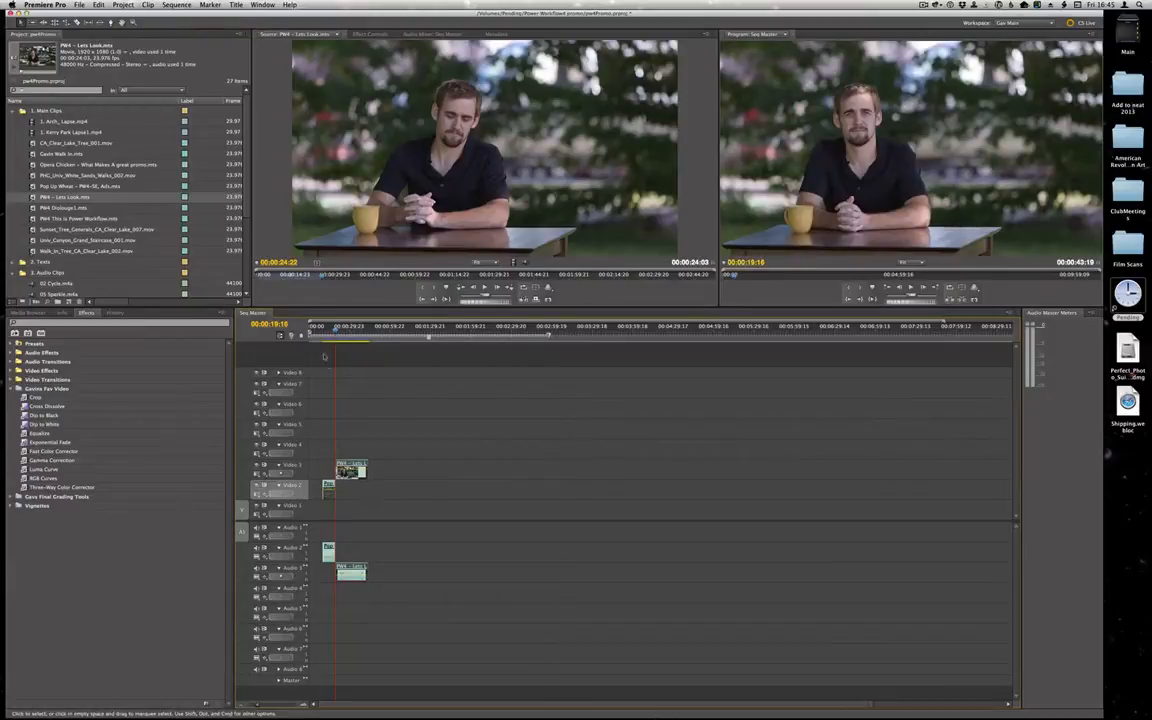
# Play the sequence across both clips and replay the Pop Up Wheat section from 00:00:13:00
pyautogui.press('space')
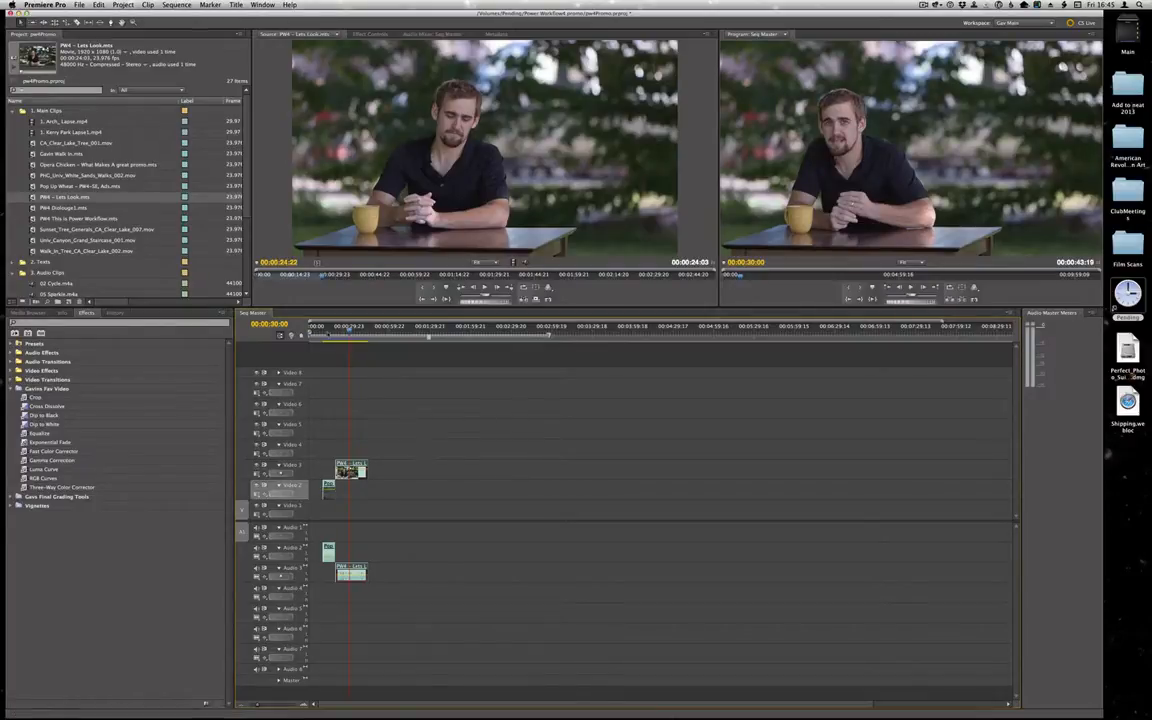
pyautogui.click(326, 329)
pyautogui.moveTo(259, 707); pyautogui.dragTo(267, 708)
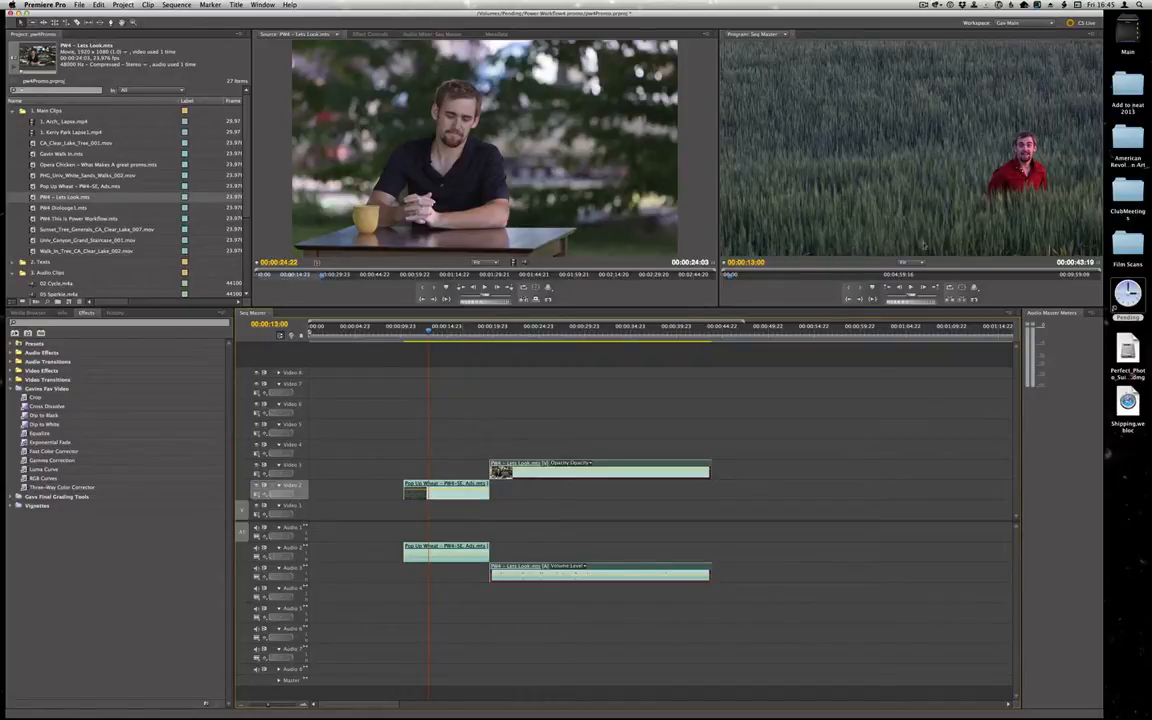
pyautogui.press('space')
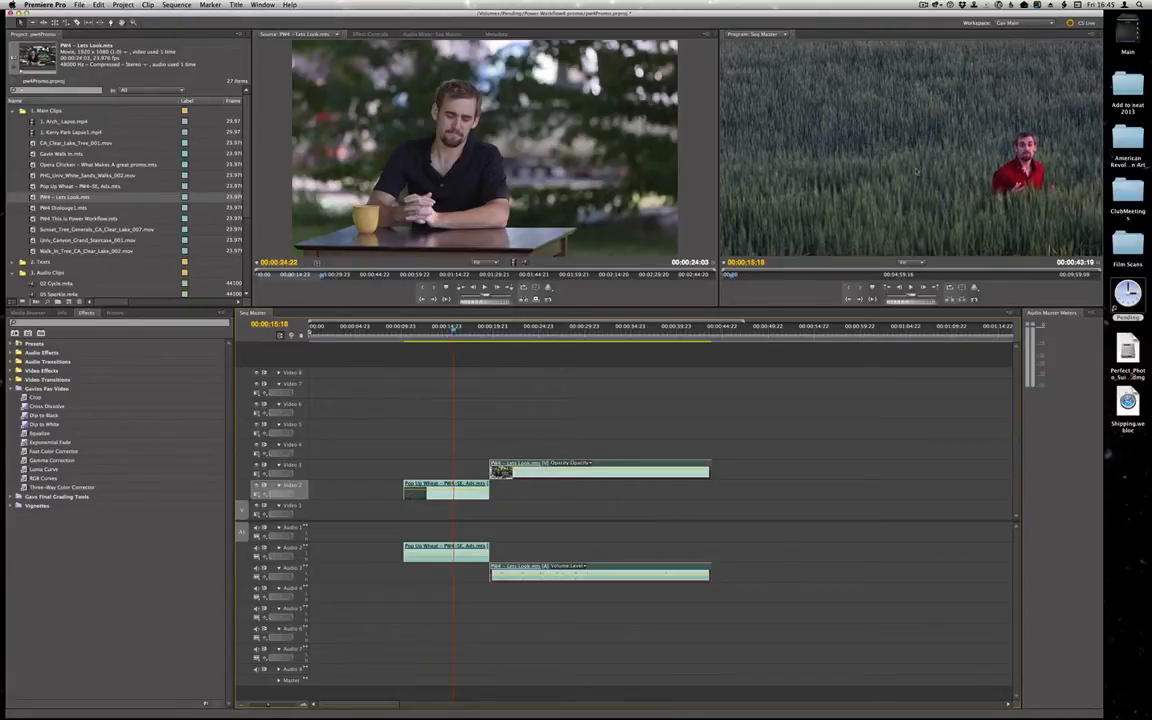
# Inspect the Program monitor's Playback Resolution options
pyautogui.rightClick(838, 187)
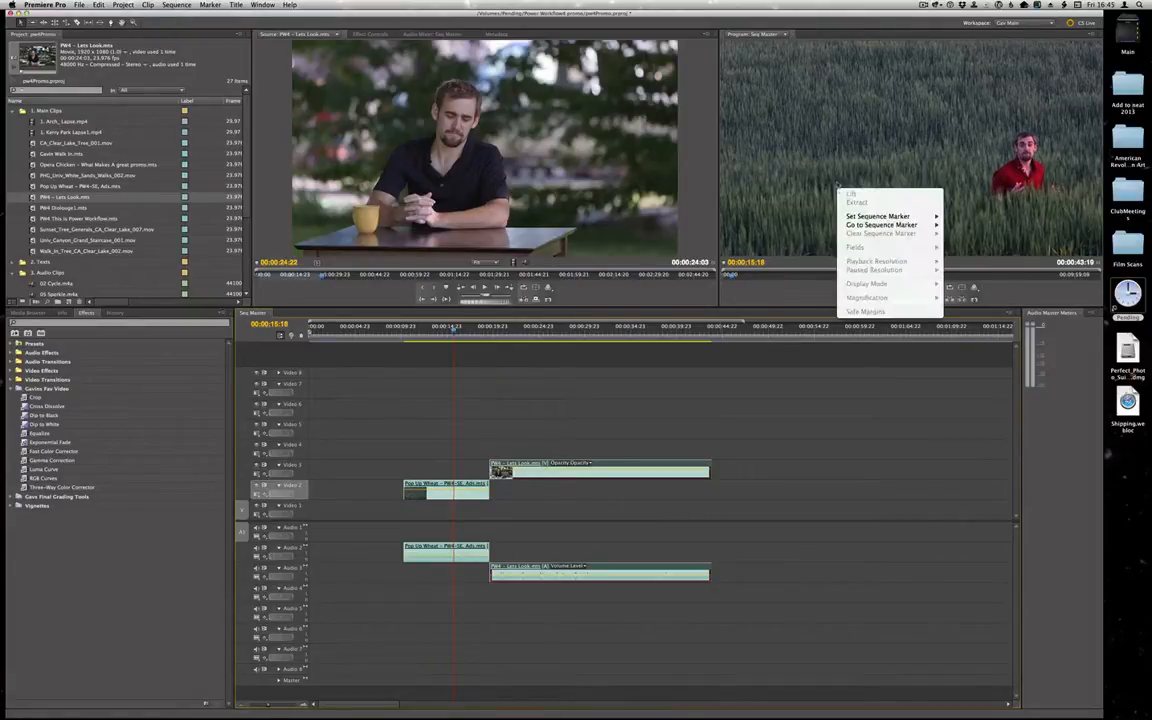
pyautogui.click(784, 256)
pyautogui.rightClick(846, 227)
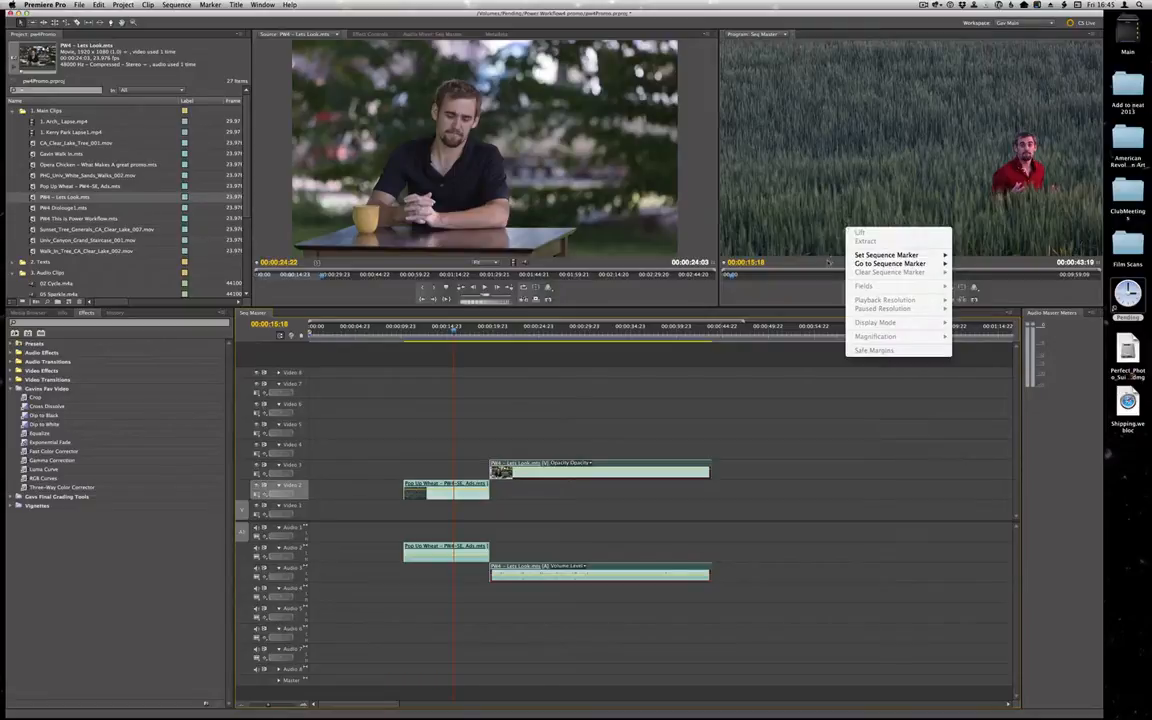
pyautogui.click(746, 237)
pyautogui.rightClick(838, 240)
pyautogui.moveTo(890, 312)
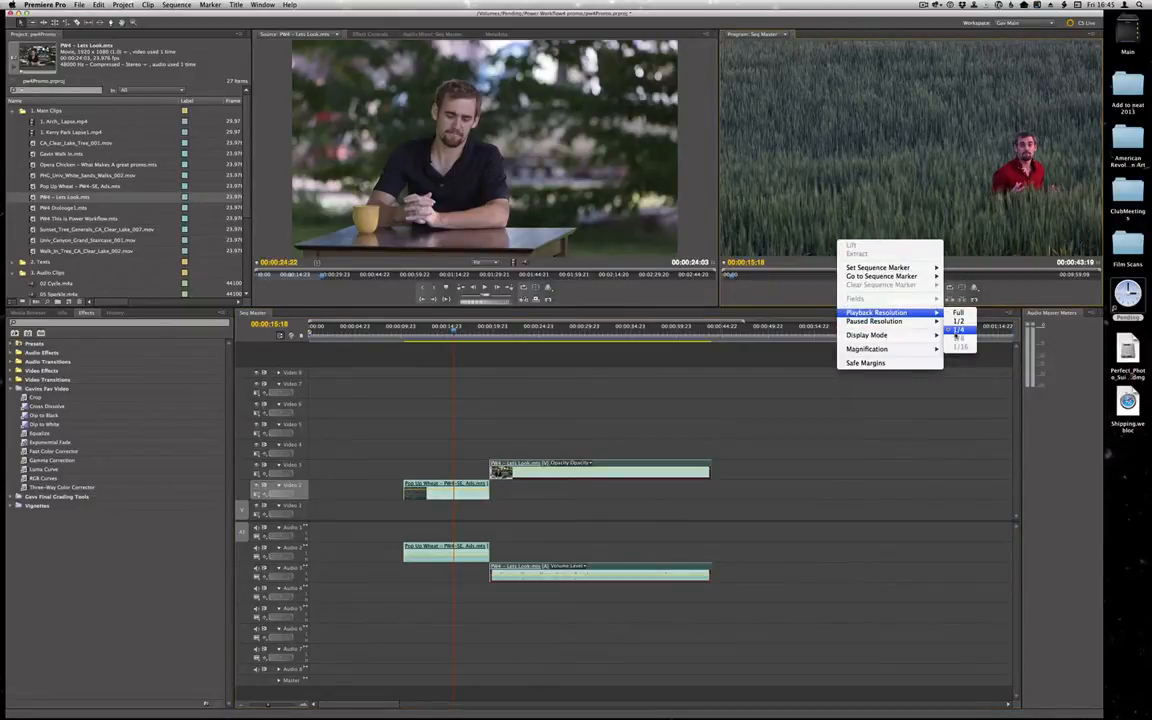
pyautogui.click(578, 403)
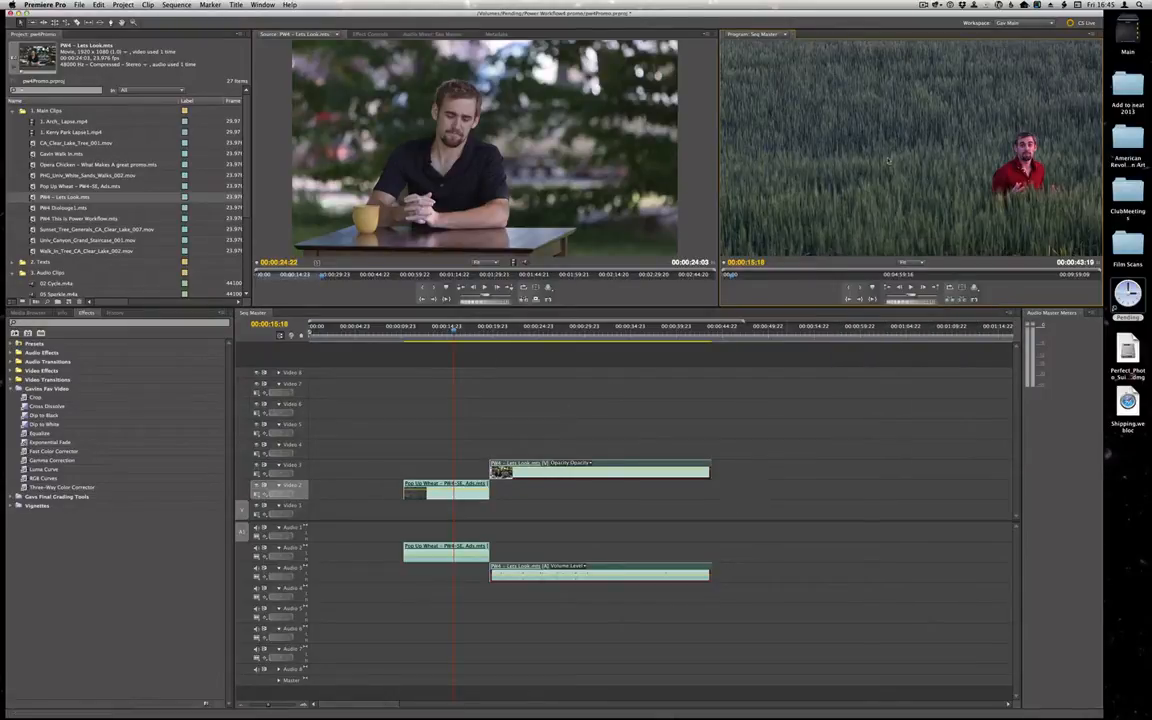
# Play the sequence onward and again from its start, and jump to 00:00:14:20 in the Pop Up Wheat clip
pyautogui.press('space')
pyautogui.press('space')
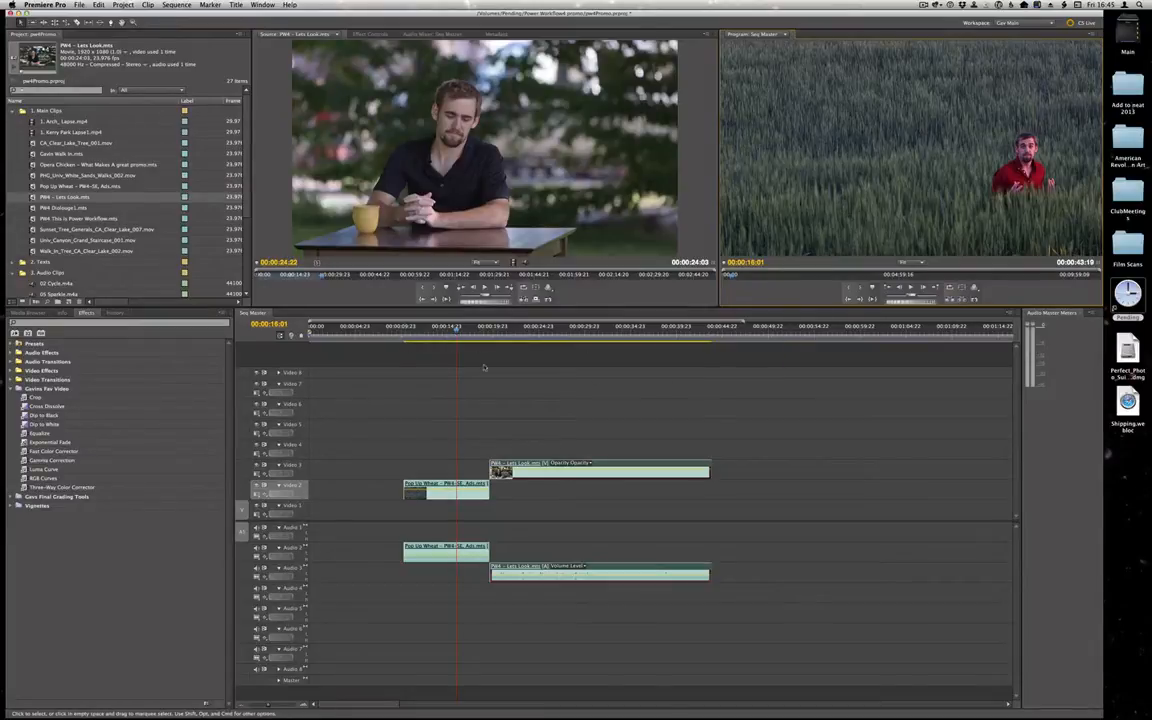
pyautogui.press('Home')
pyautogui.press('space')
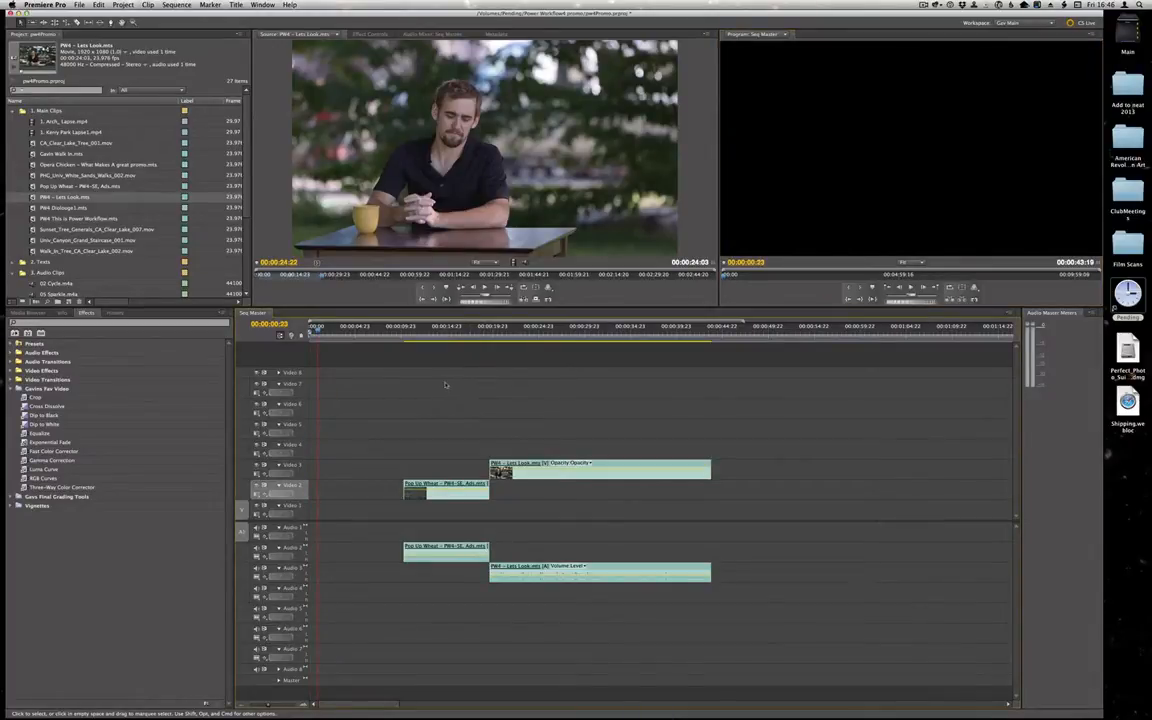
pyautogui.click(446, 330)
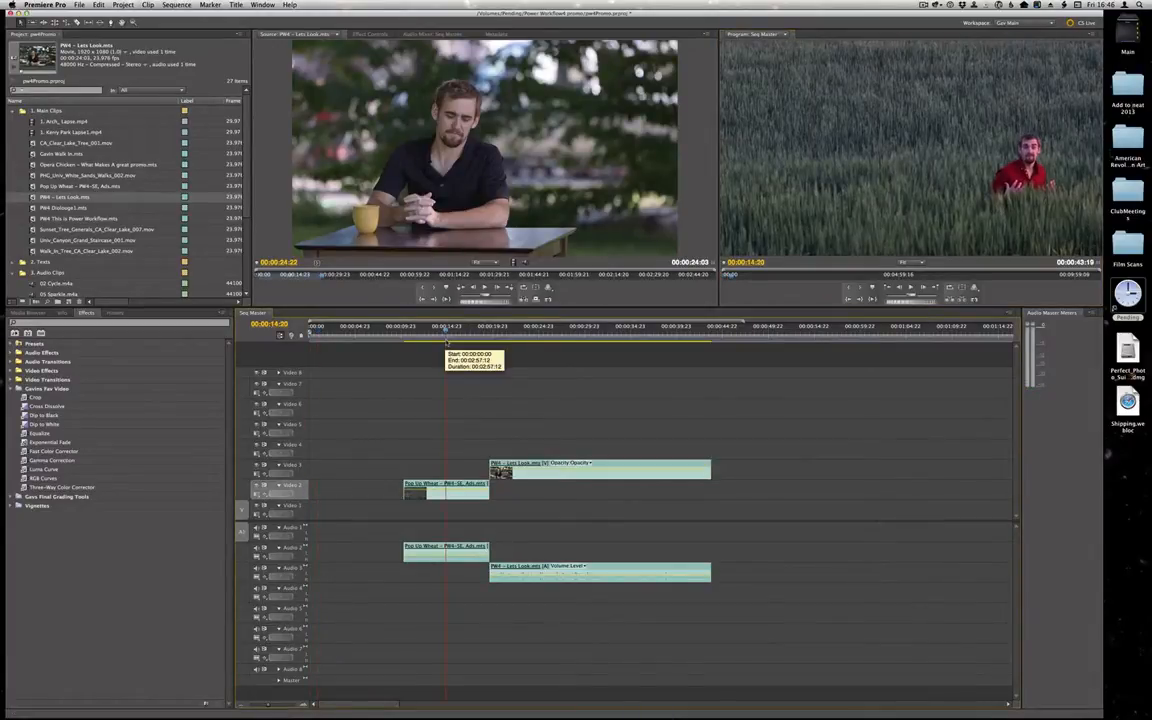
# Play the sequence from its start and jump to about 14 seconds within the Pop Up Wheat clip
pyautogui.press('Home')
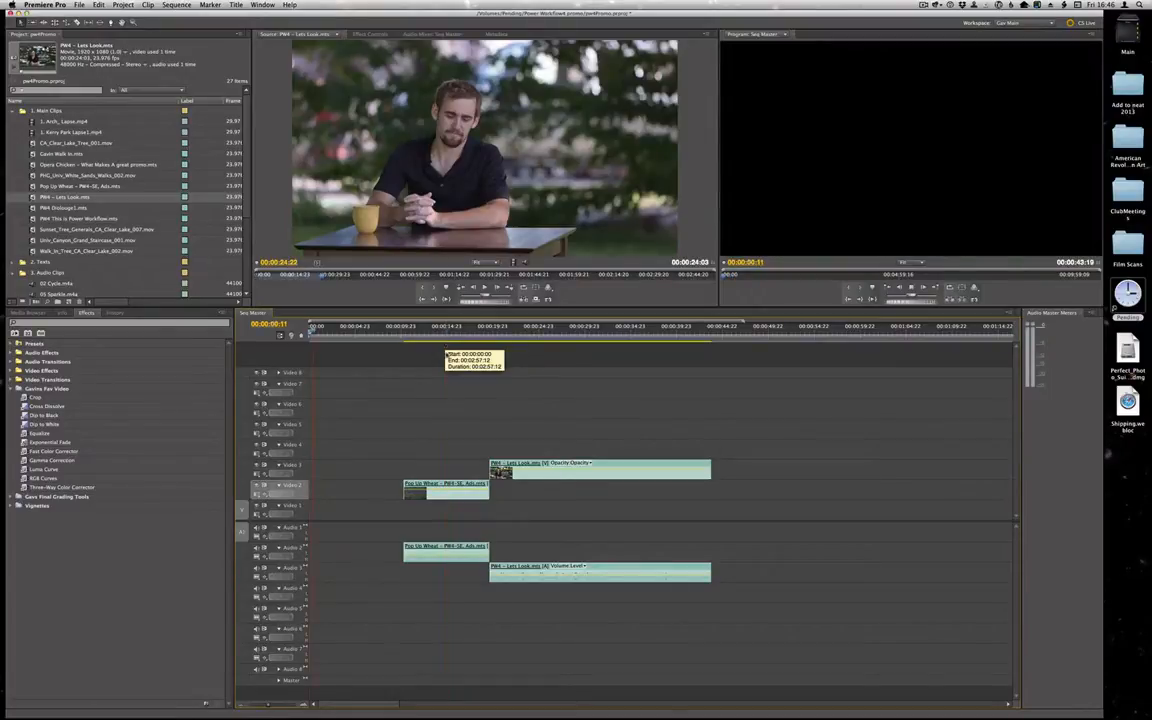
pyautogui.press('space')
pyautogui.click(441, 330)
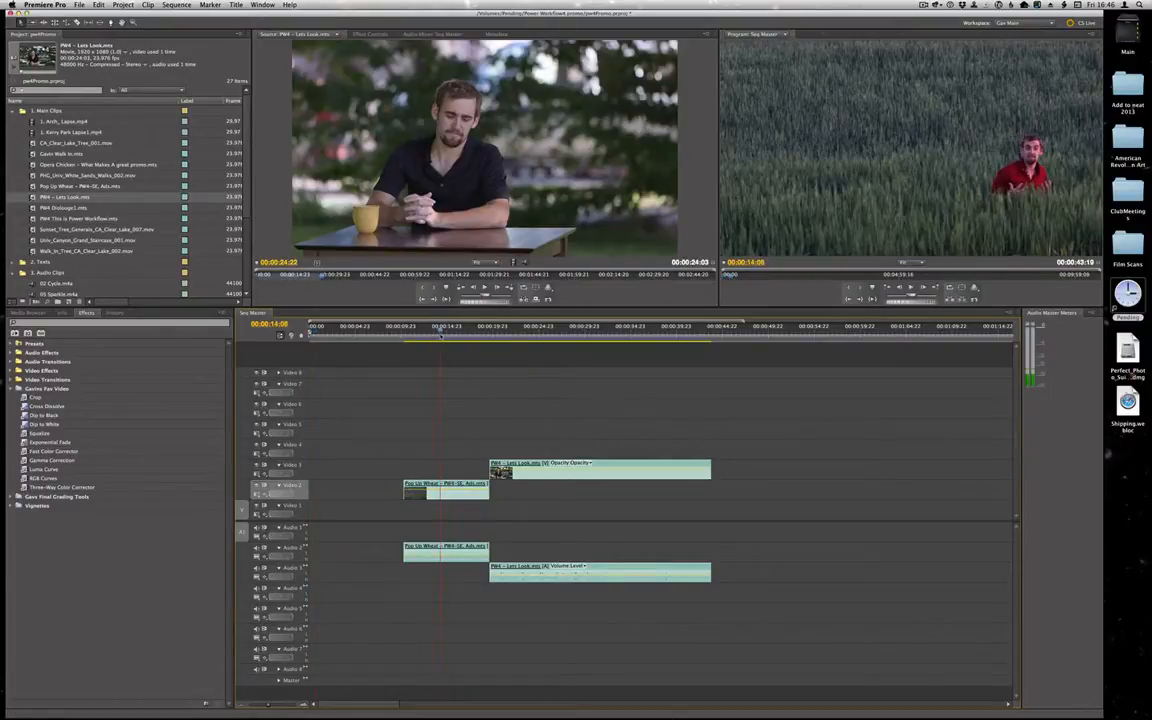
# Try a Cross Dissolve at the start of the Pop Up Wheat clip on Video 2 and render the preview
pyautogui.moveTo(46, 406); pyautogui.dragTo(409, 488)
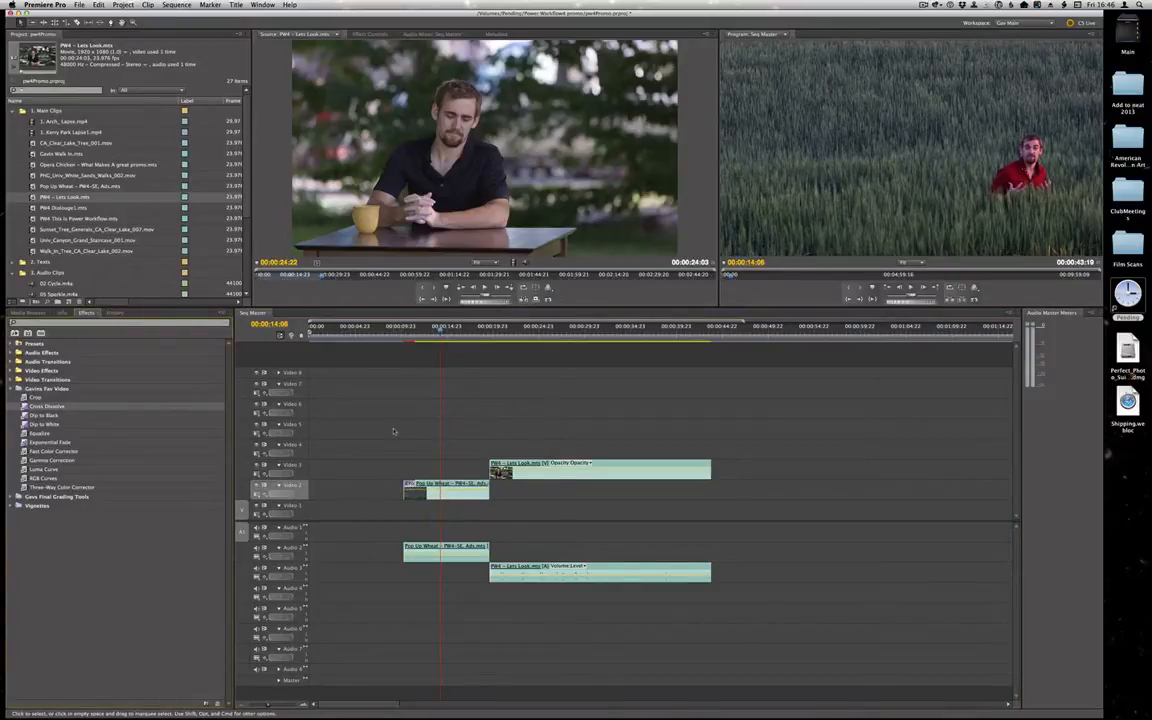
pyautogui.press('Return')
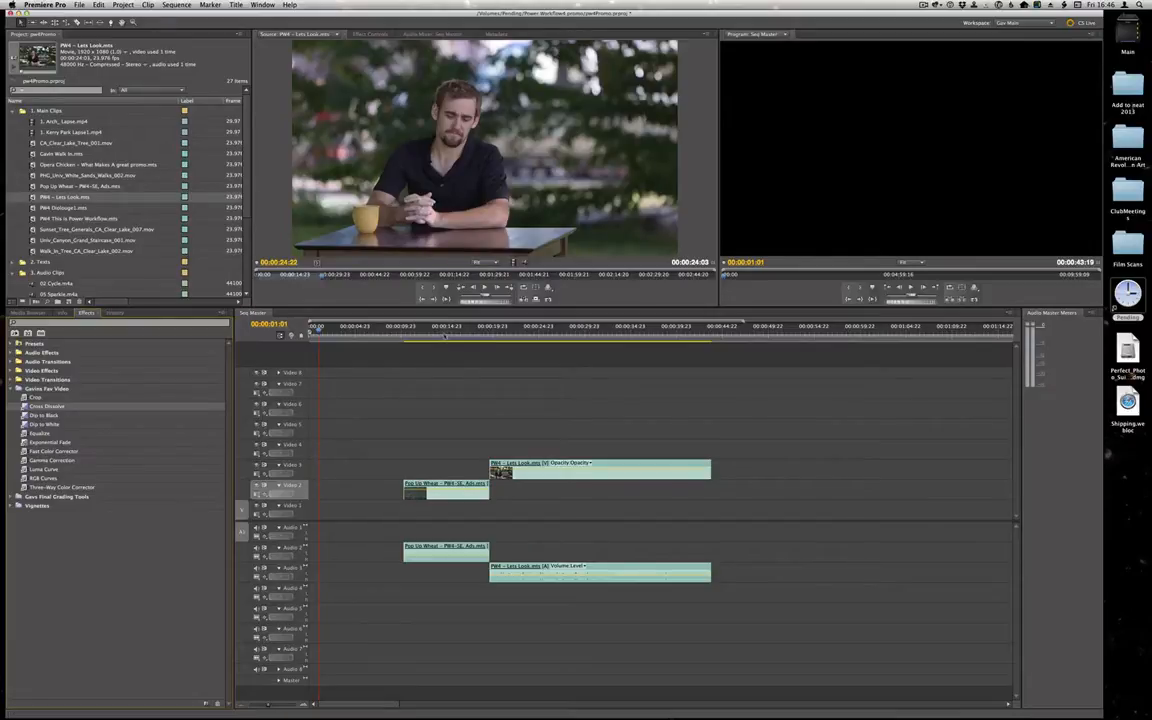
# Scrub through the Pop Up Wheat section, save the project, and move the playhead to 00:00:24:03 in Lets Look
pyautogui.click(443, 327)
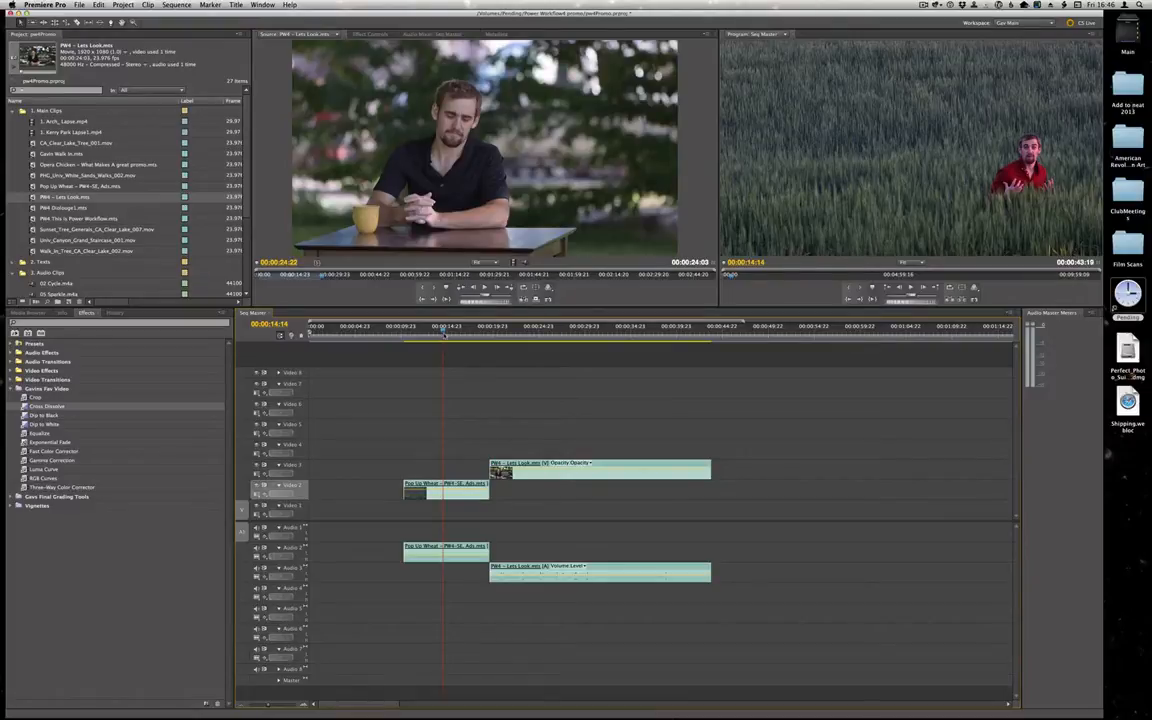
pyautogui.moveTo(444, 335); pyautogui.dragTo(421, 336)
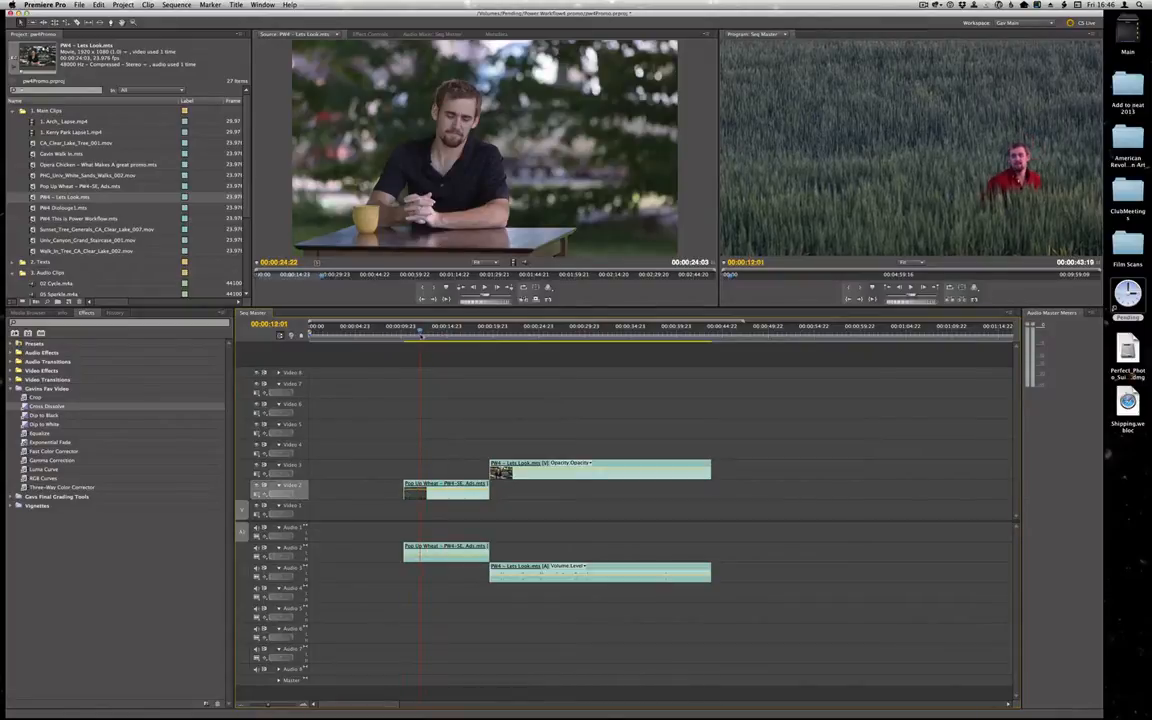
pyautogui.press('super+s')
pyautogui.moveTo(461, 332); pyautogui.dragTo(472, 336)
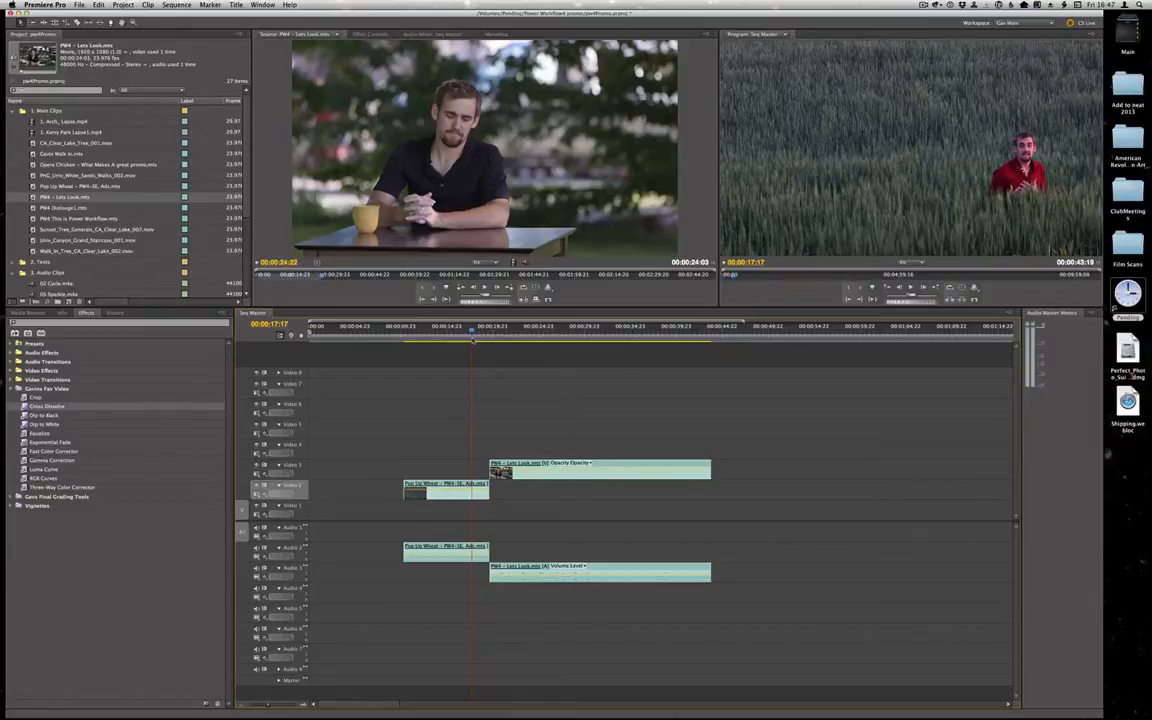
pyautogui.press('super+s')
pyautogui.click(530, 331)
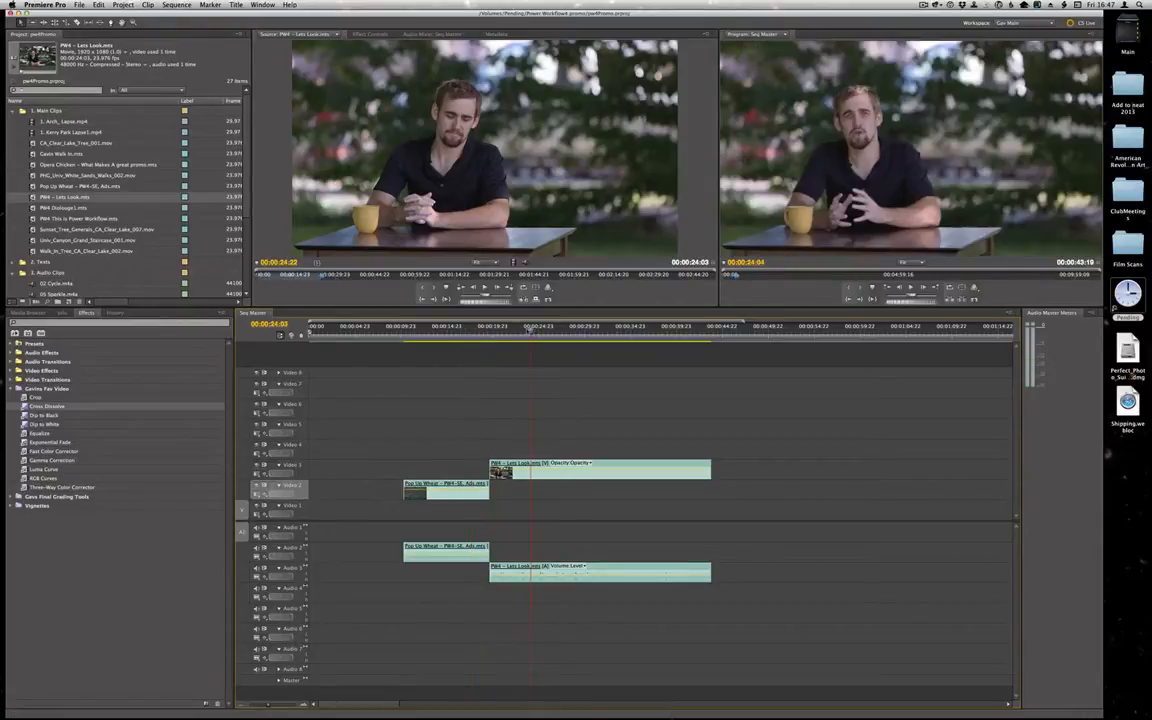
# Move the Pop Up Wheat clip to the start of the sequence and Lets Look directly after it, on their existing tracks
pyautogui.click(418, 489)
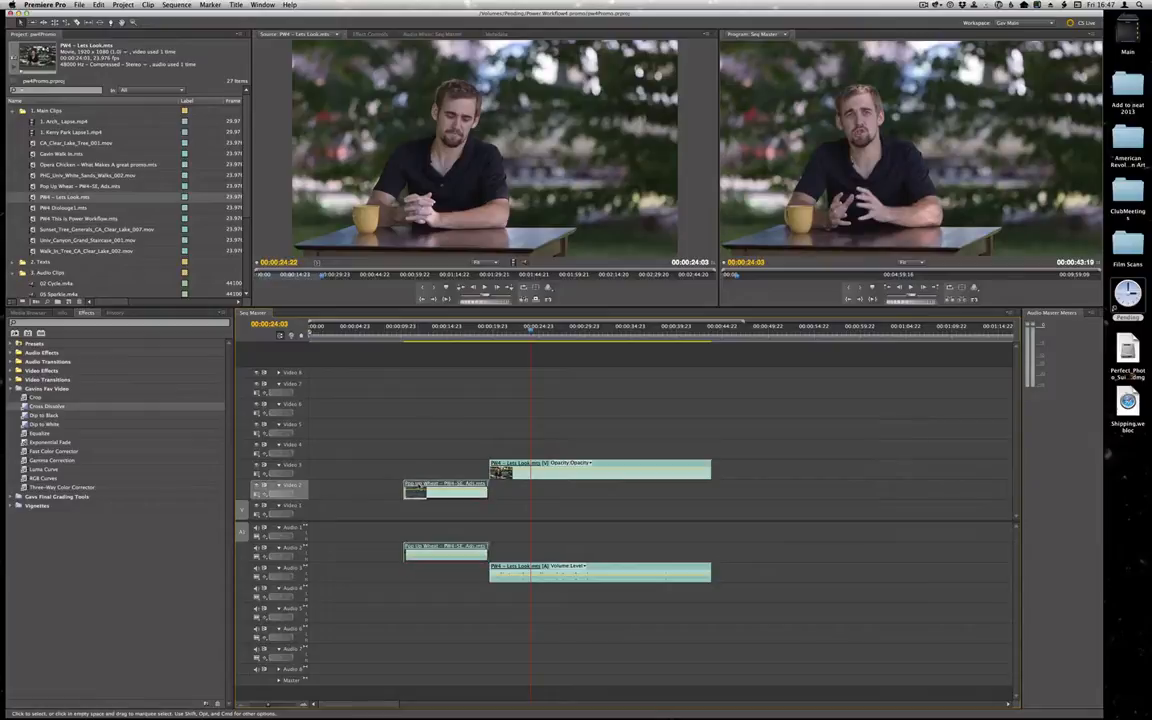
pyautogui.moveTo(418, 489); pyautogui.dragTo(324, 490)
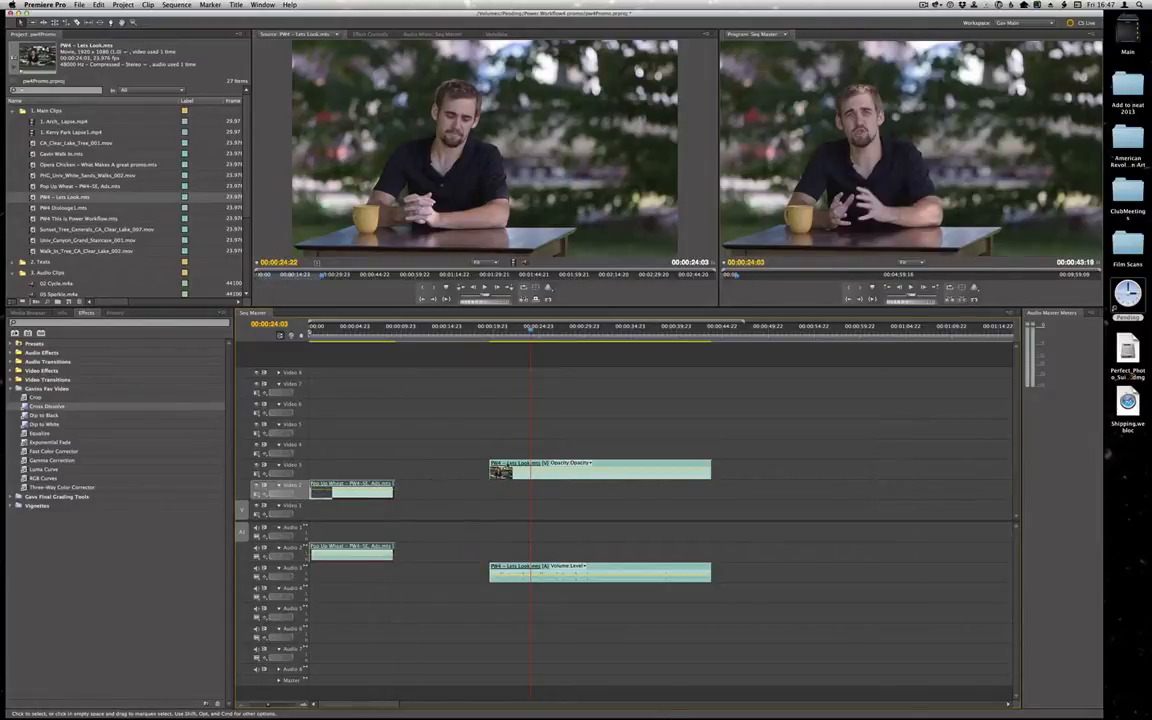
pyautogui.moveTo(522, 468); pyautogui.dragTo(428, 456)
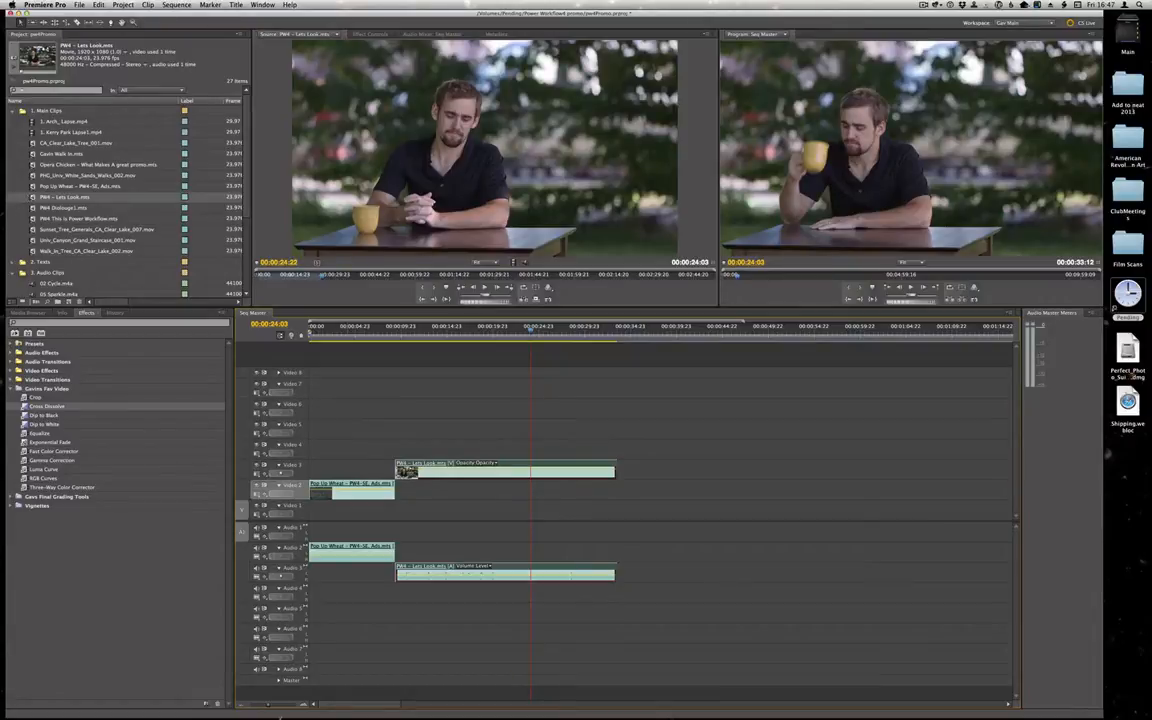
# Open PW4 This is Power Workflow.mts in the Source monitor, preview it, and set its In point at the first frame
pyautogui.moveTo(263, 707)
pyautogui.mouseDown()
pyautogui.moveTo(300, 708)
pyautogui.moveTo(259, 708)
pyautogui.mouseUp()
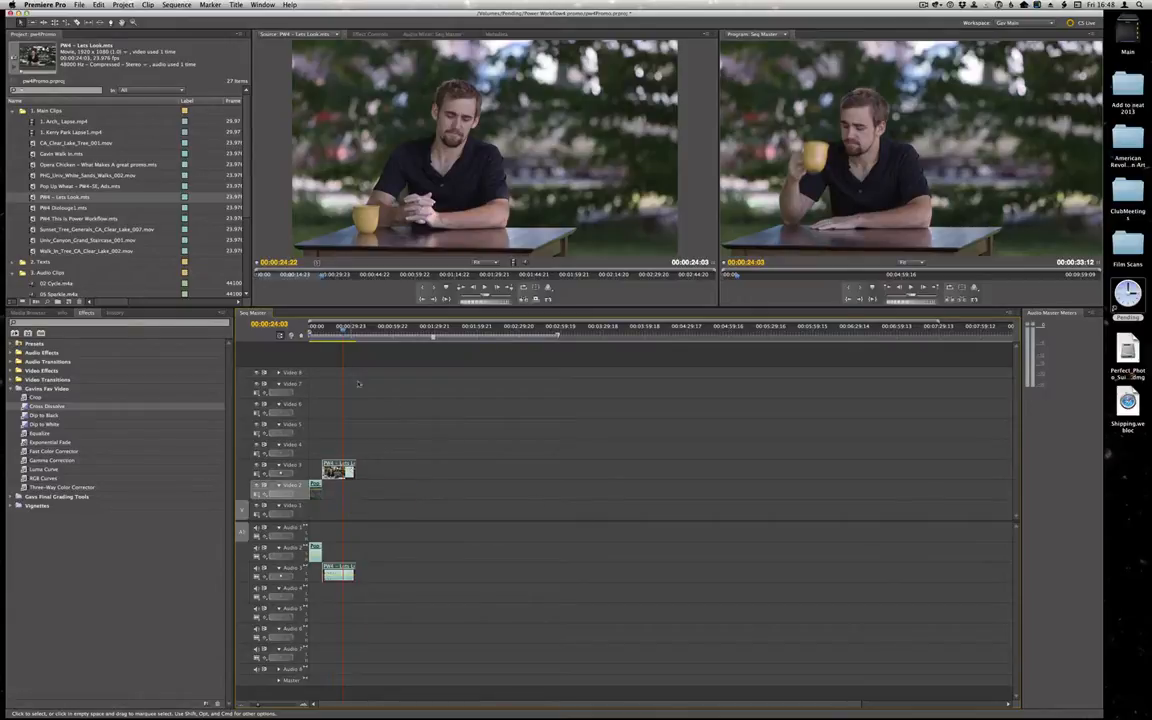
pyautogui.click(319, 328)
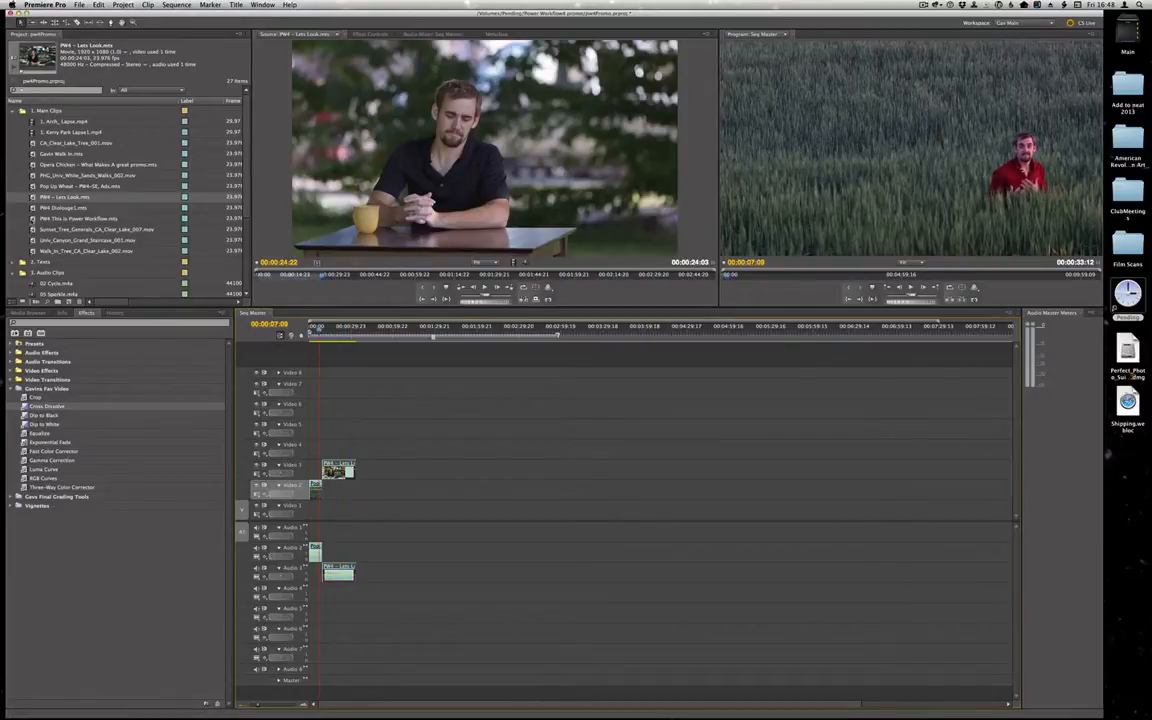
pyautogui.doubleClick(80, 218)
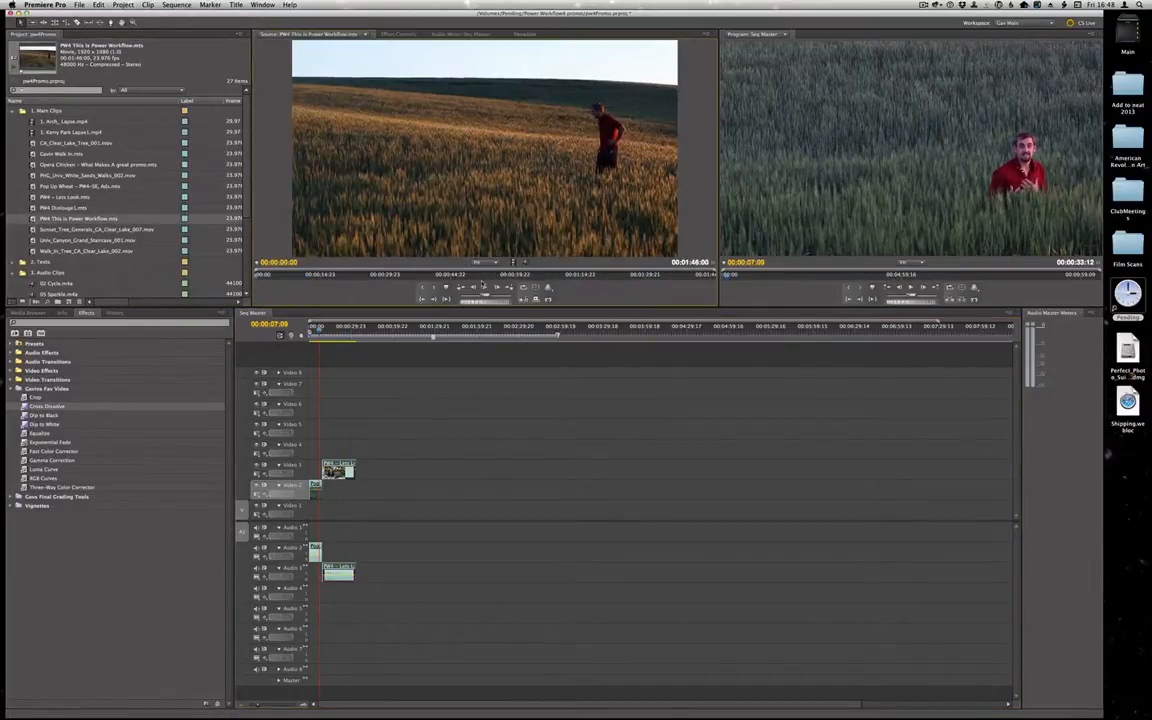
pyautogui.click(486, 287)
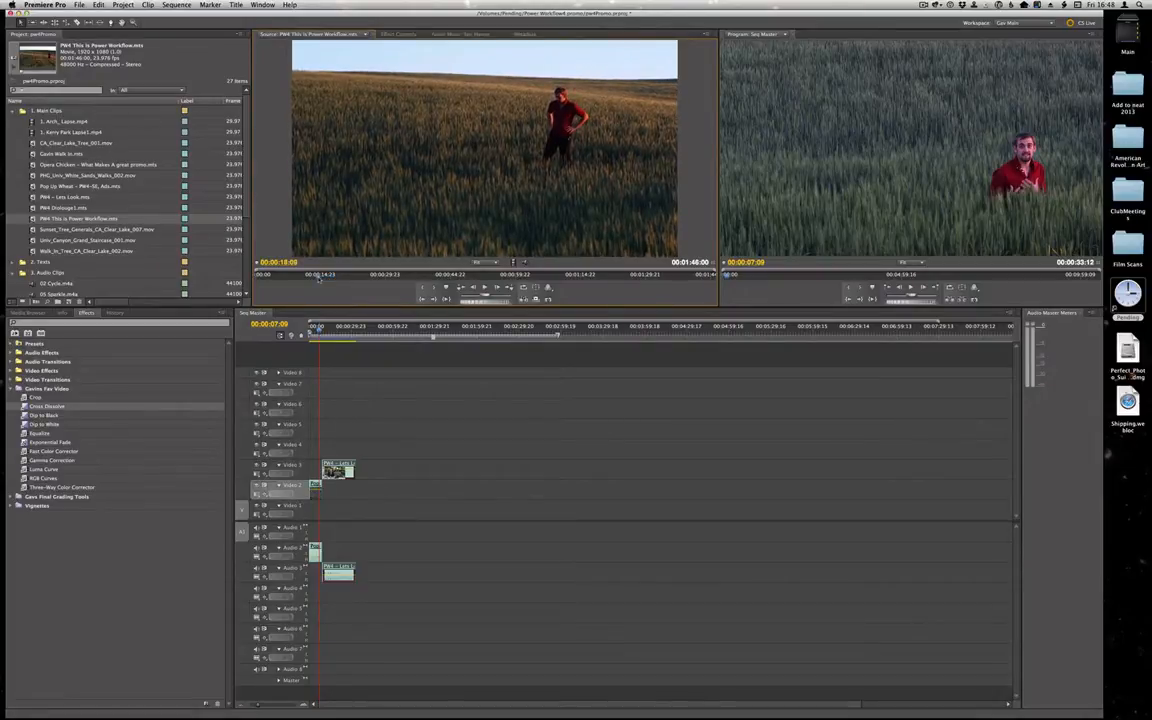
pyautogui.moveTo(262, 279); pyautogui.dragTo(257, 279)
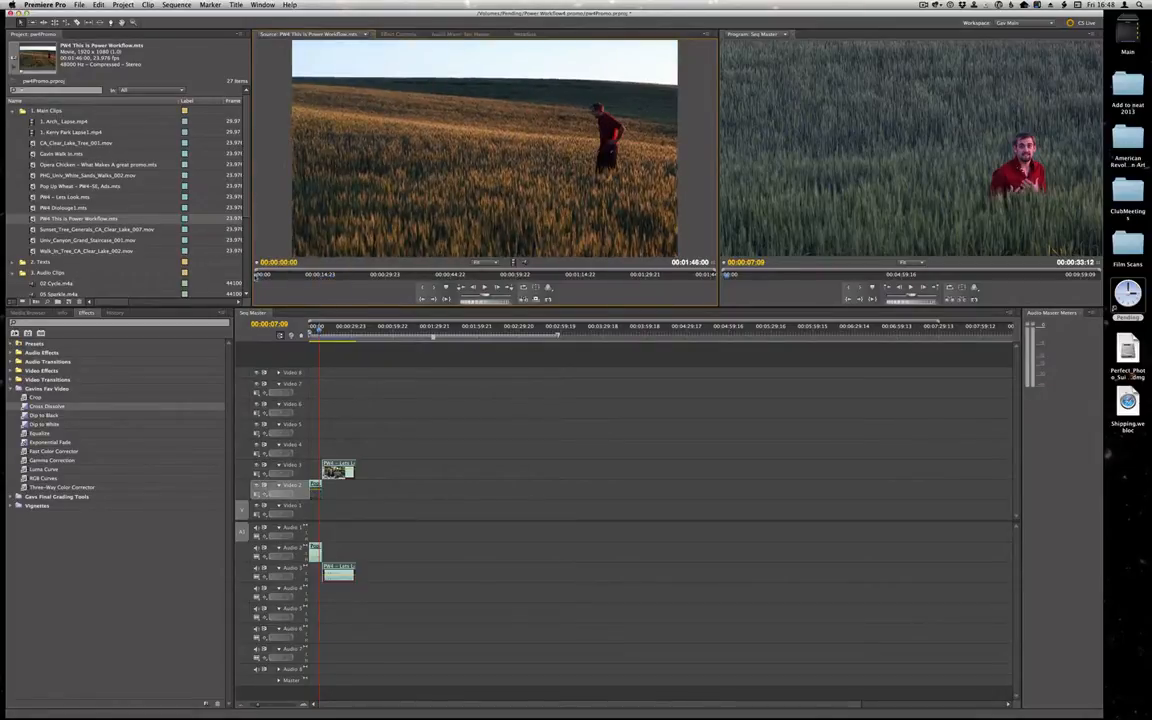
pyautogui.rightClick(257, 277)
pyautogui.moveTo(320, 276)
pyautogui.click(369, 279)
# Set the source clip's Out point at 00:00:11:12 and place the take on Video 2 and Audio 2, ending at 00:00:55:21
pyautogui.moveTo(272, 279); pyautogui.dragTo(318, 281)
pyautogui.press('space')
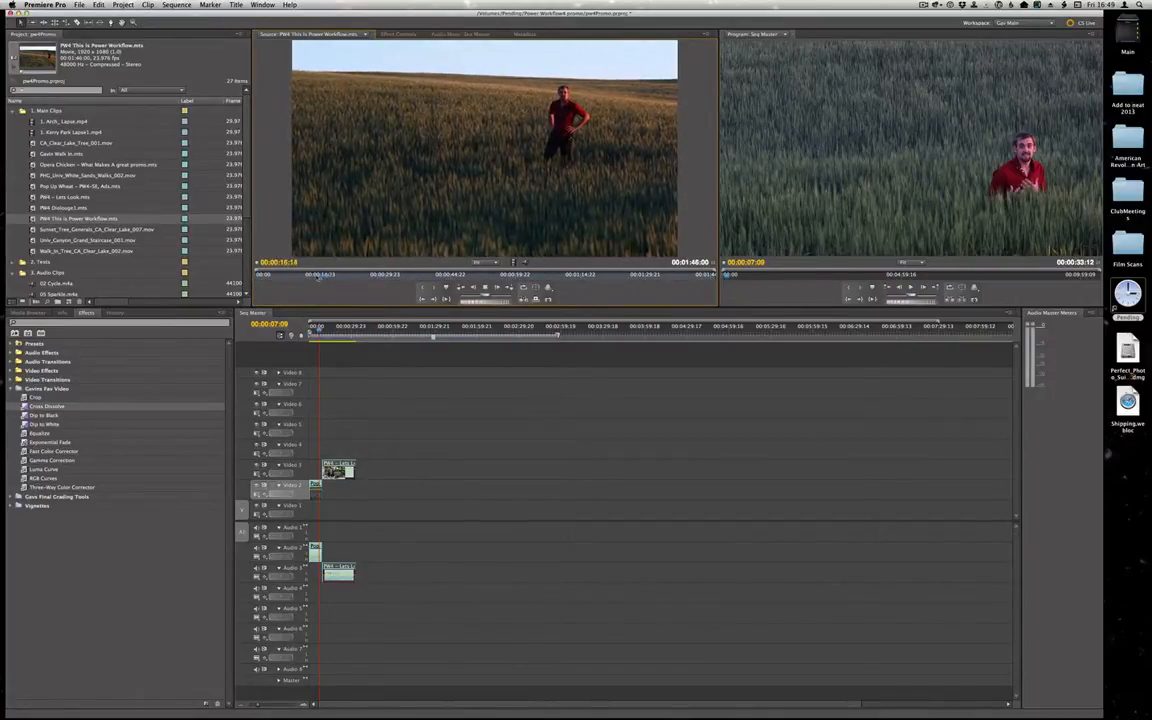
pyautogui.click(298, 276)
pyautogui.press('space')
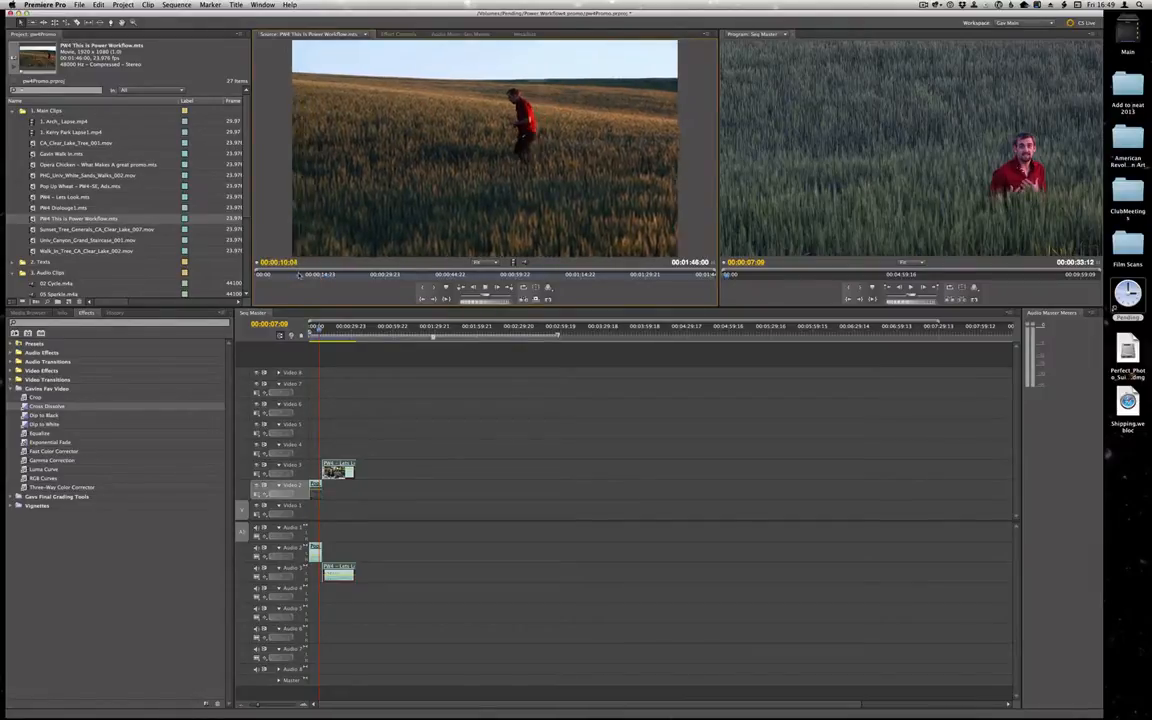
pyautogui.press('space')
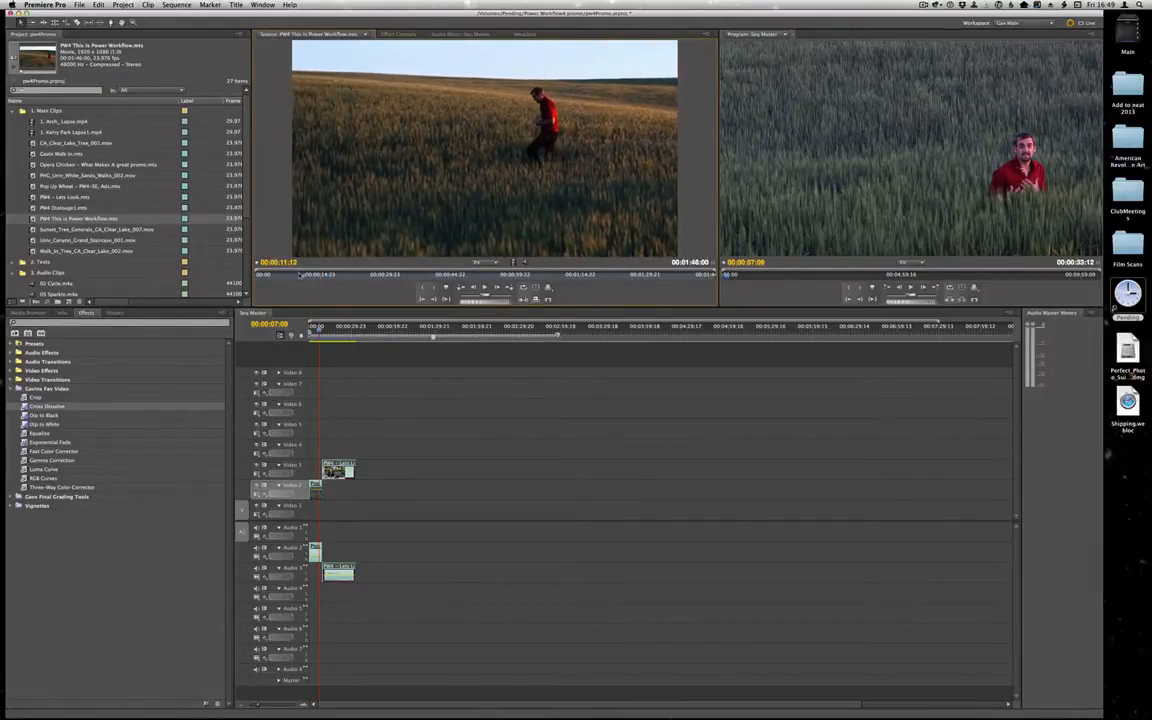
pyautogui.rightClick(316, 273)
pyautogui.moveTo(360, 277)
pyautogui.click(413, 284)
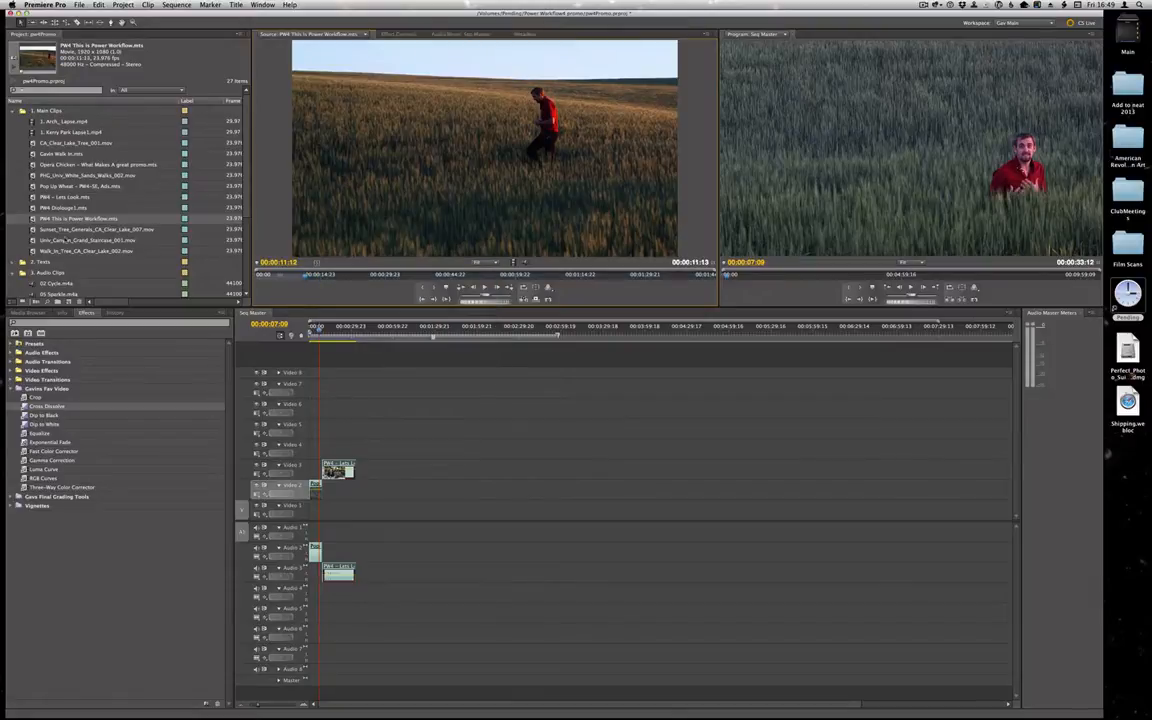
pyautogui.moveTo(438, 398); pyautogui.dragTo(371, 495)
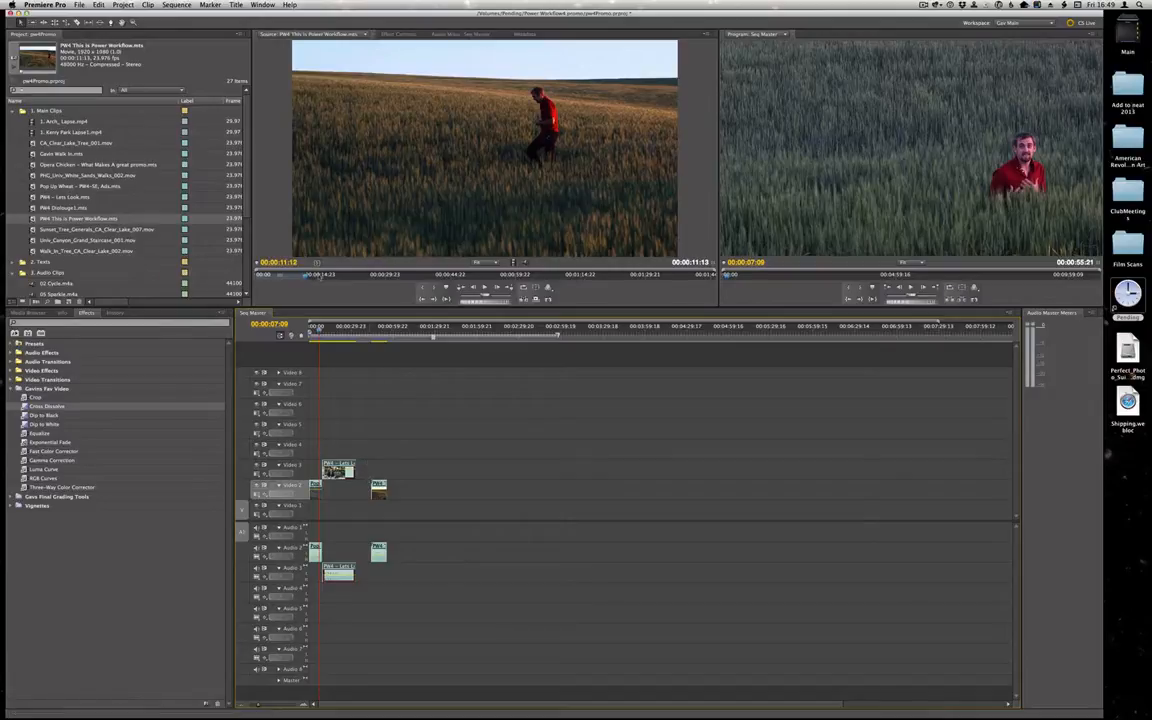
# Play the source clip a little past the first take and set a new In point at 00:00:12:02
pyautogui.rightClick(307, 274)
pyautogui.click(293, 281)
pyautogui.press('space')
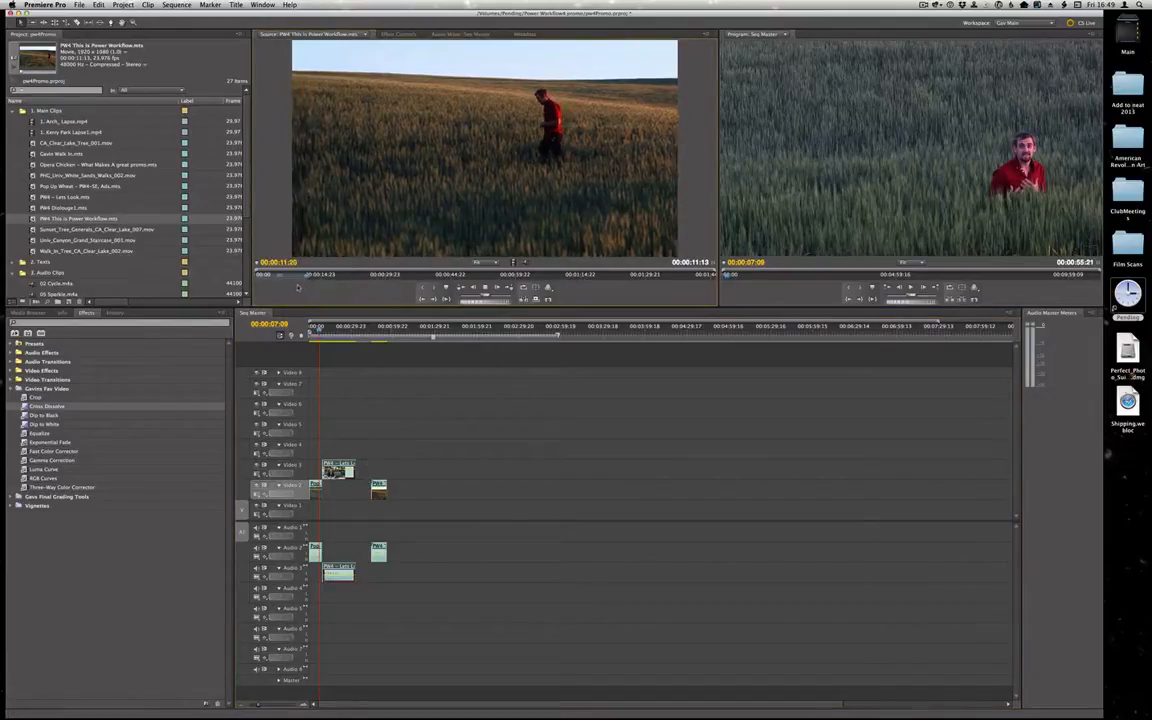
pyautogui.press('space')
pyautogui.rightClick(305, 273)
pyautogui.moveTo(361, 279)
pyautogui.click(408, 276)
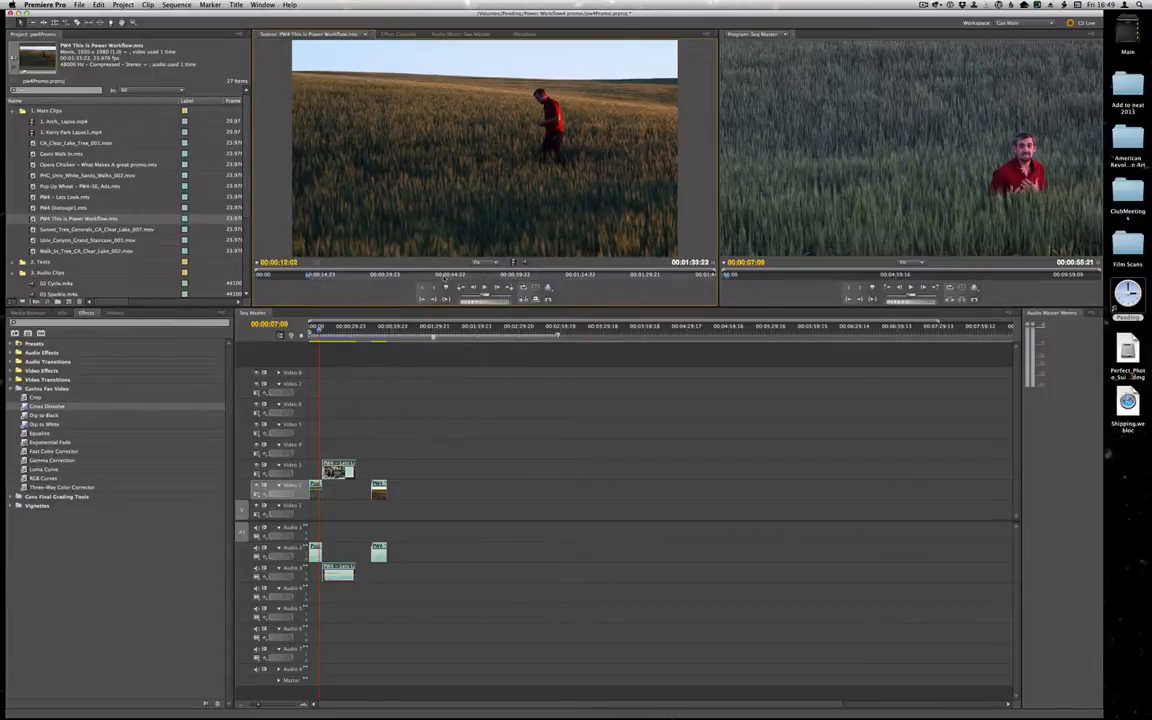
# Set the Out point at 00:00:16:22 and place this take on Video 3 and Audio 3 directly after the previous one
pyautogui.press('space')
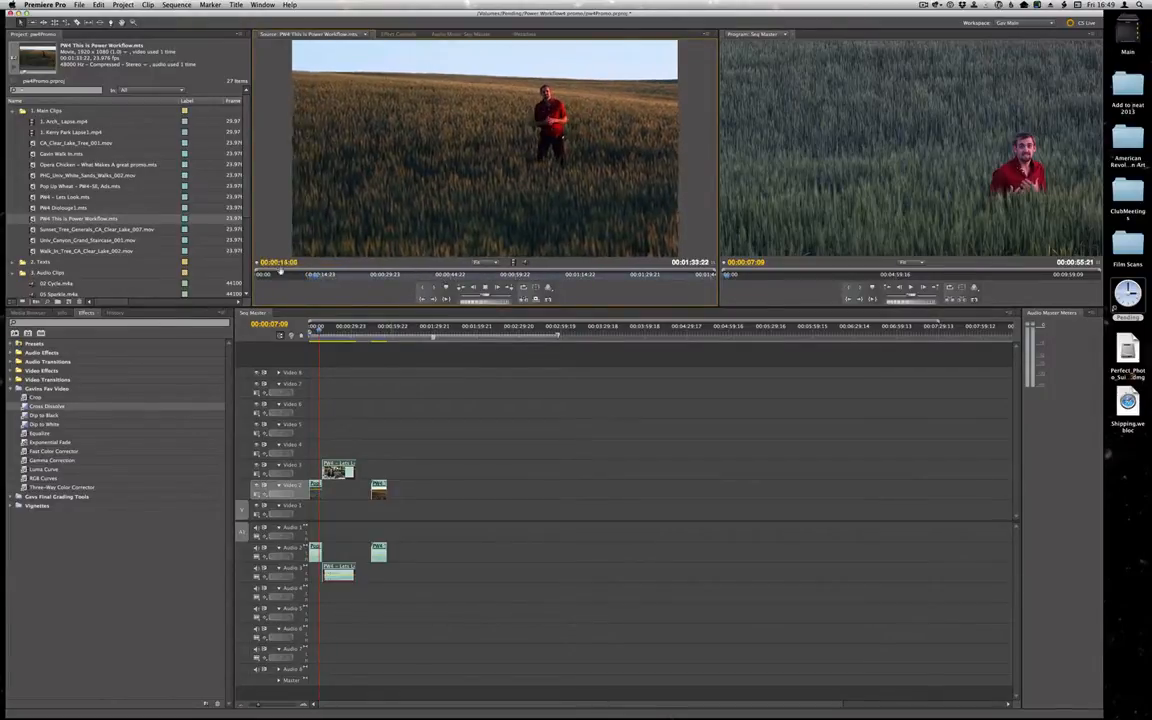
pyautogui.rightClick(332, 273)
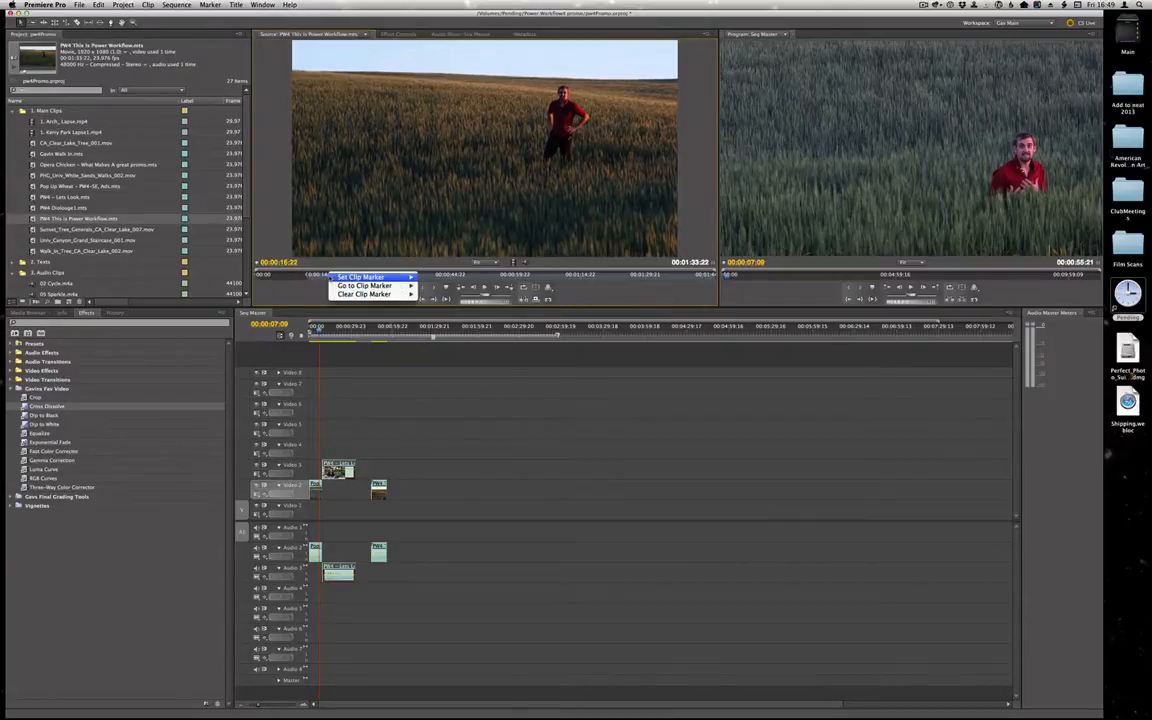
pyautogui.moveTo(395, 277)
pyautogui.click(434, 286)
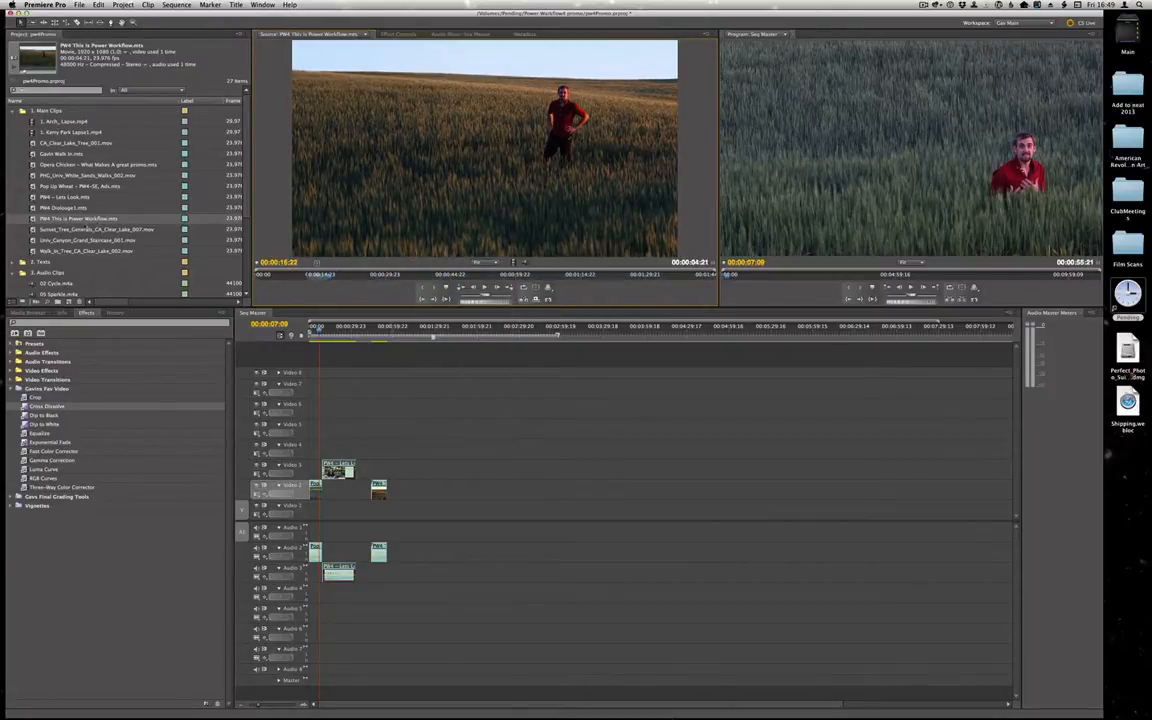
pyautogui.moveTo(33, 220); pyautogui.dragTo(390, 467)
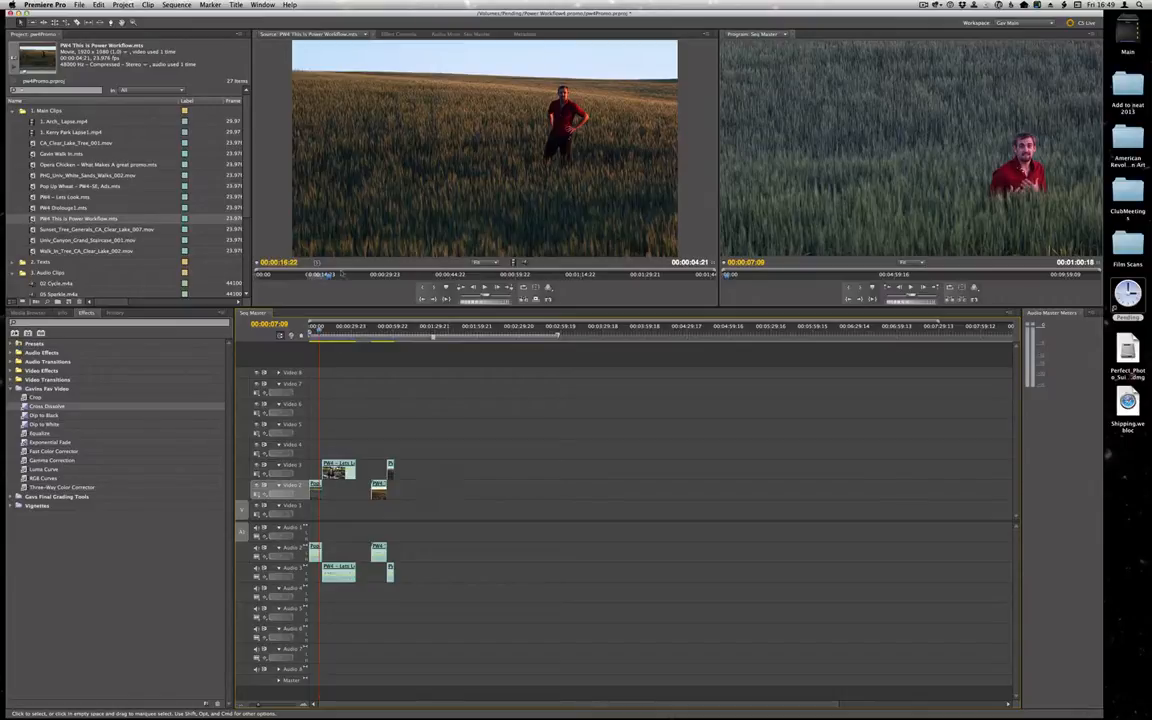
# Play the sequence onward from 00:00:07:09 and preview the source clip just beyond its Out point
pyautogui.press('space')
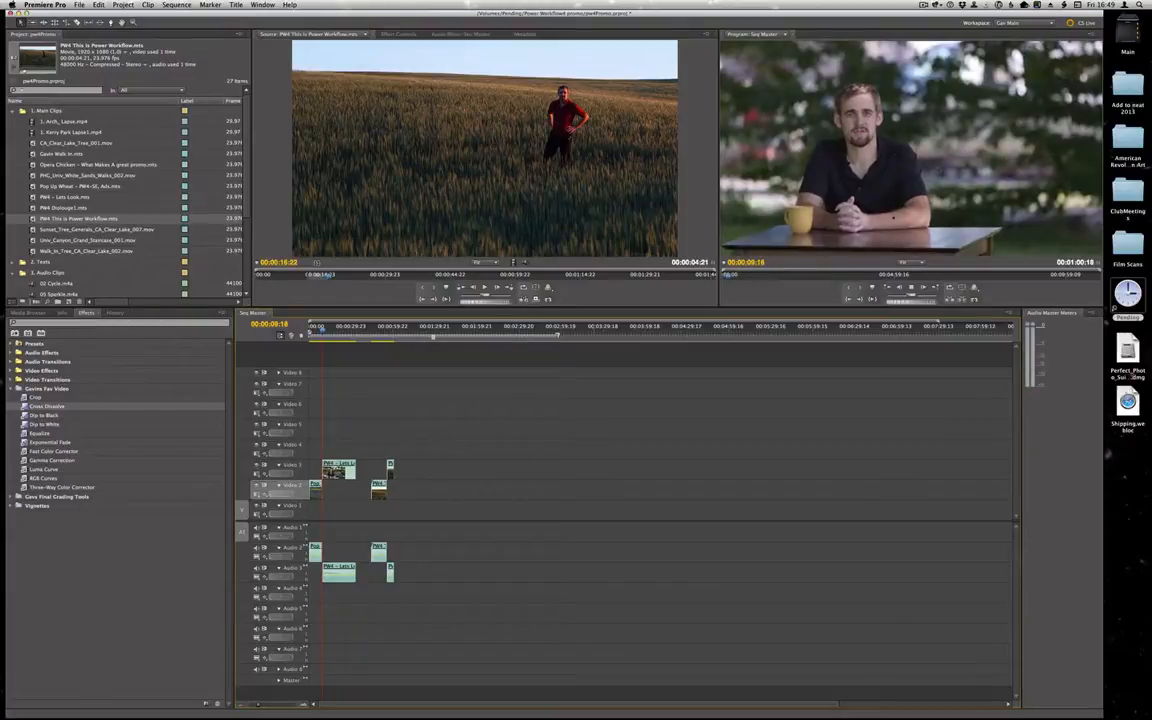
pyautogui.click(416, 187)
pyautogui.press('space')
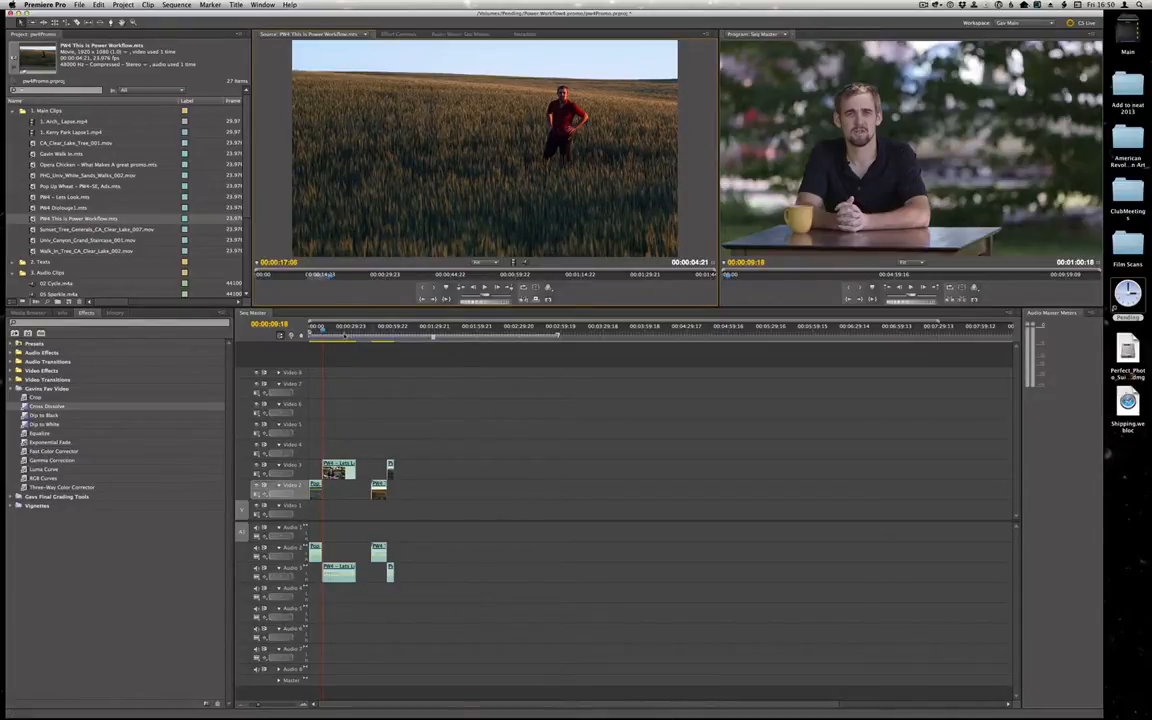
# Open Sunset_Tree_Generals_CA_Clear_Lake_007.mov in the Source monitor and play its opening seconds
pyautogui.click(30, 229)
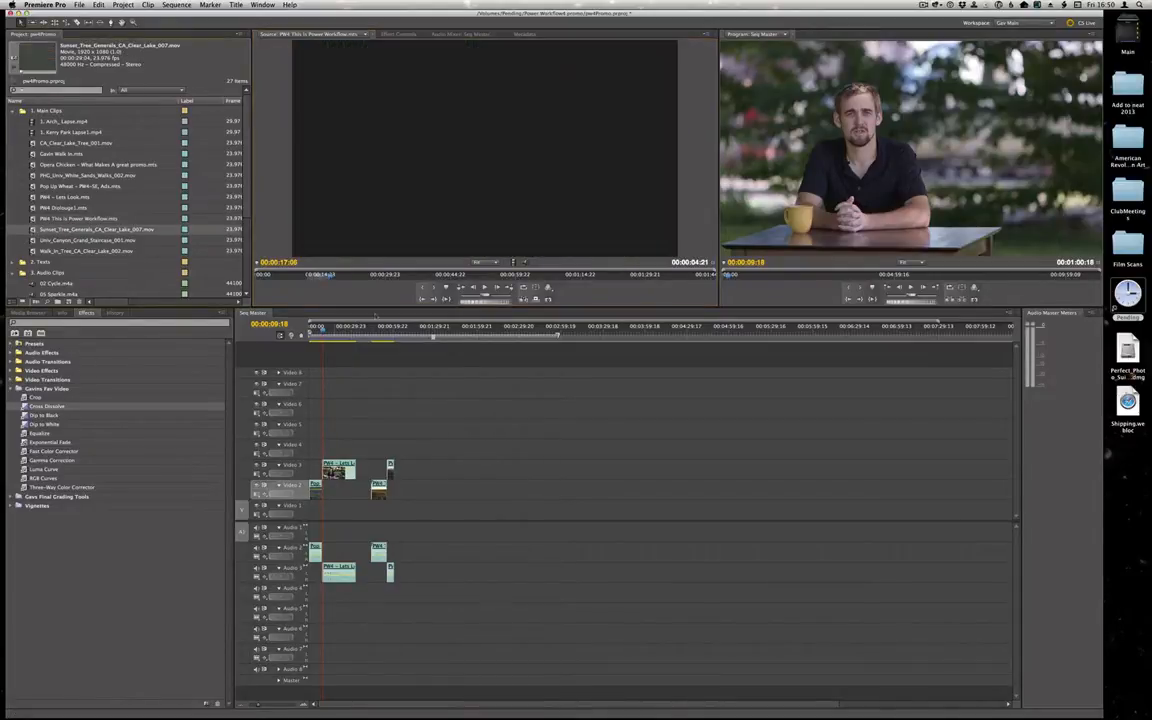
pyautogui.press('space')
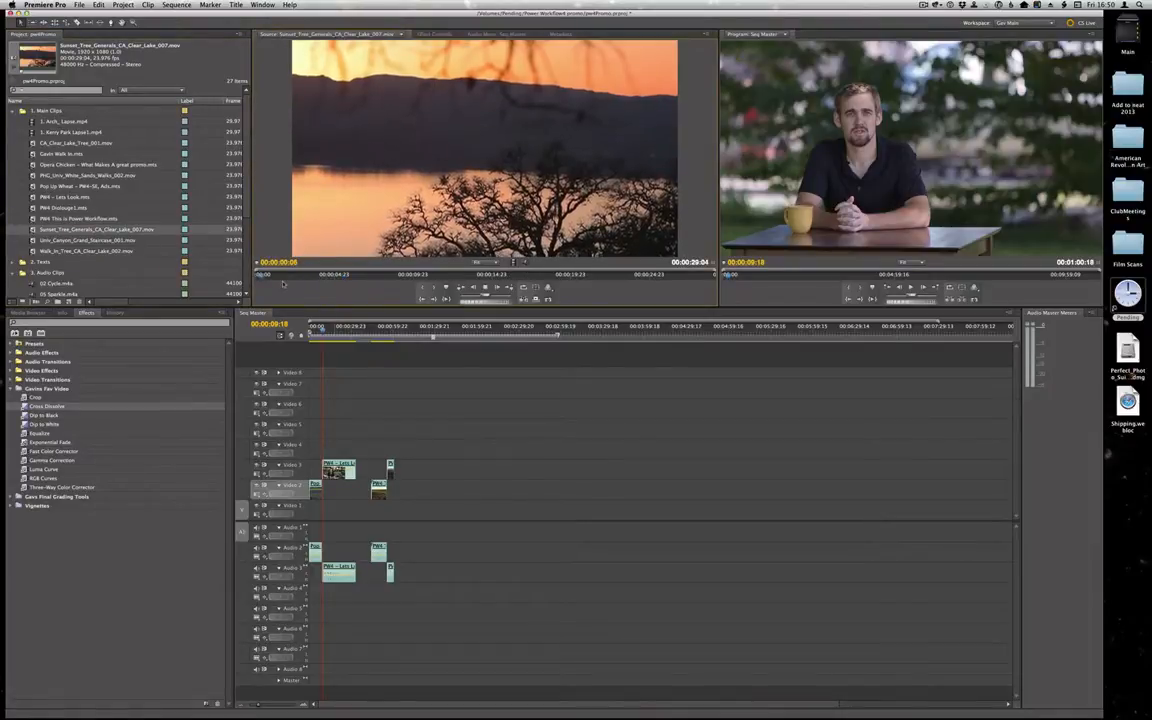
pyautogui.press('space')
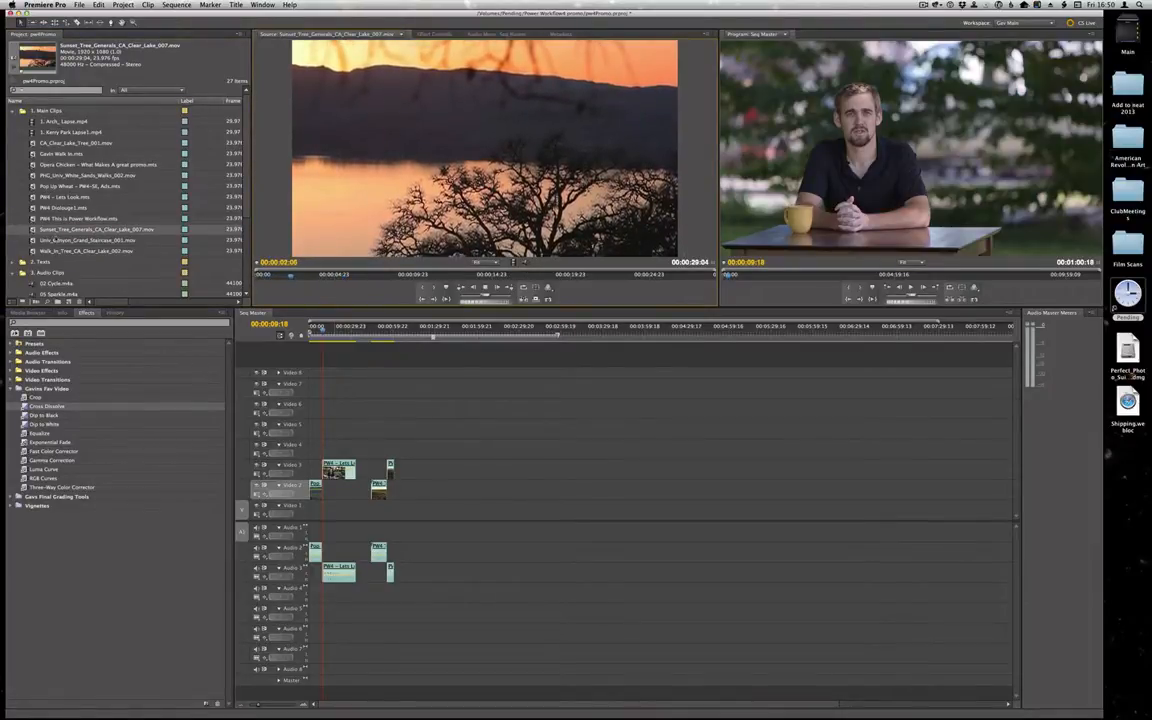
# Open Walk_In_Tree_CA_Clear_Lake_002.mov in the Source monitor and set its In point at about 00:00:02:16
pyautogui.doubleClick(32, 251)
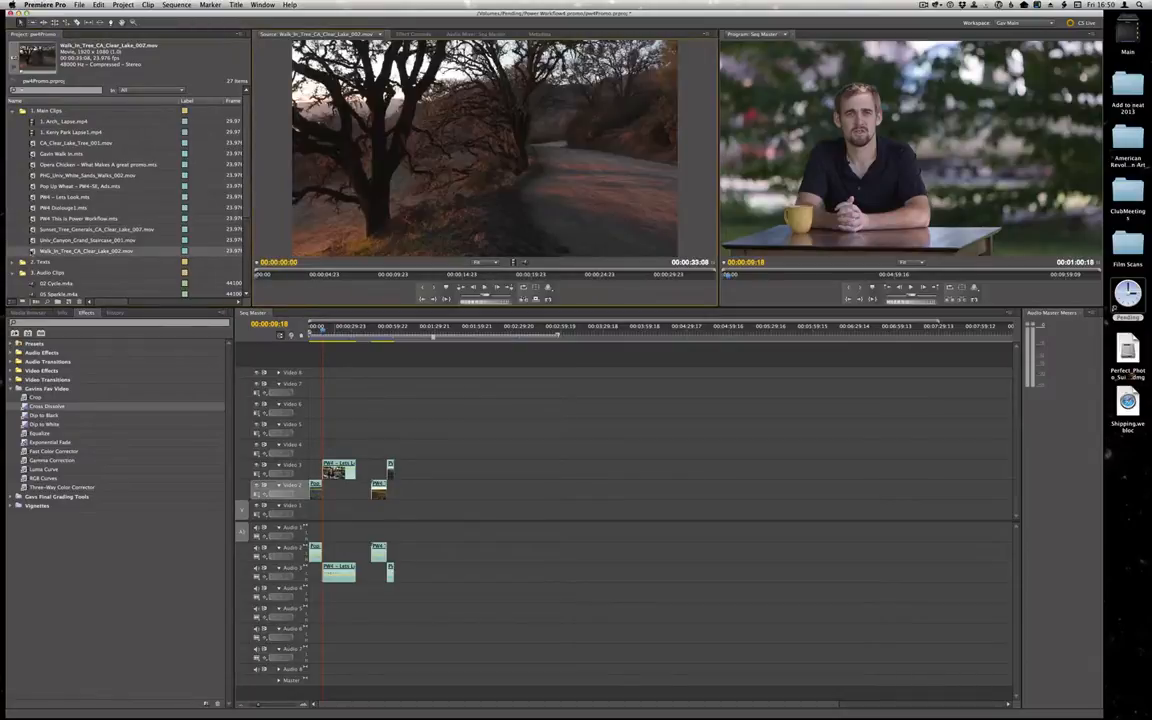
pyautogui.press('space')
pyautogui.rightClick(293, 275)
pyautogui.moveTo(330, 277)
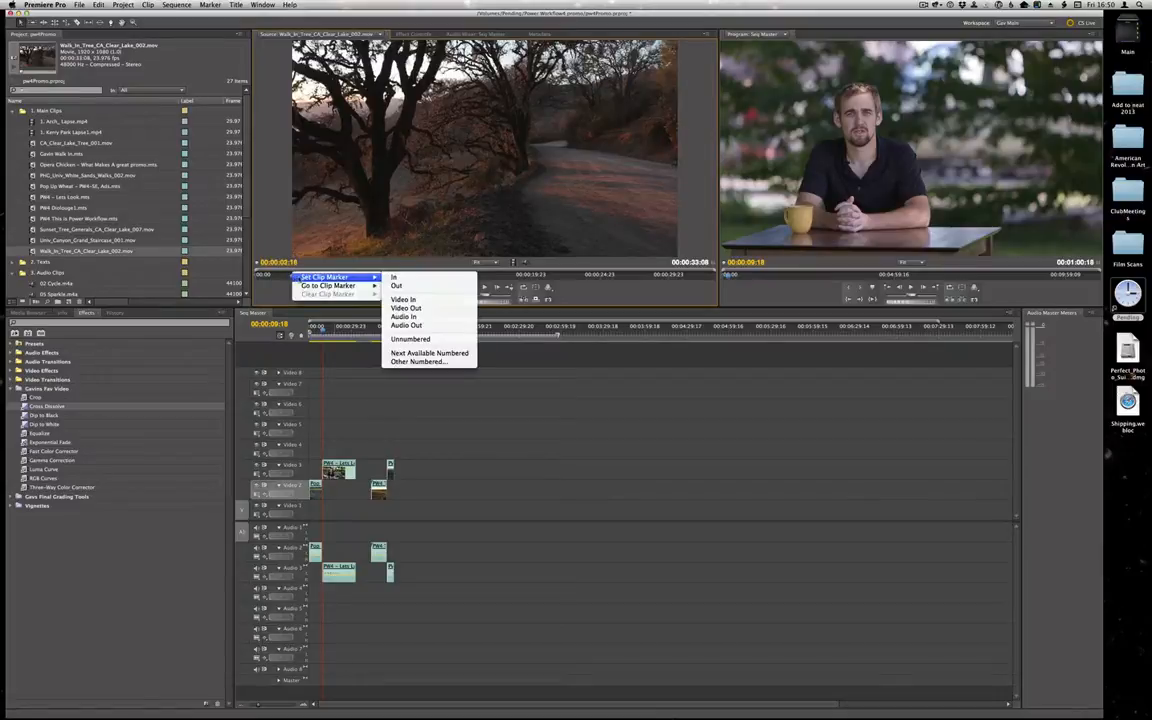
pyautogui.click(397, 277)
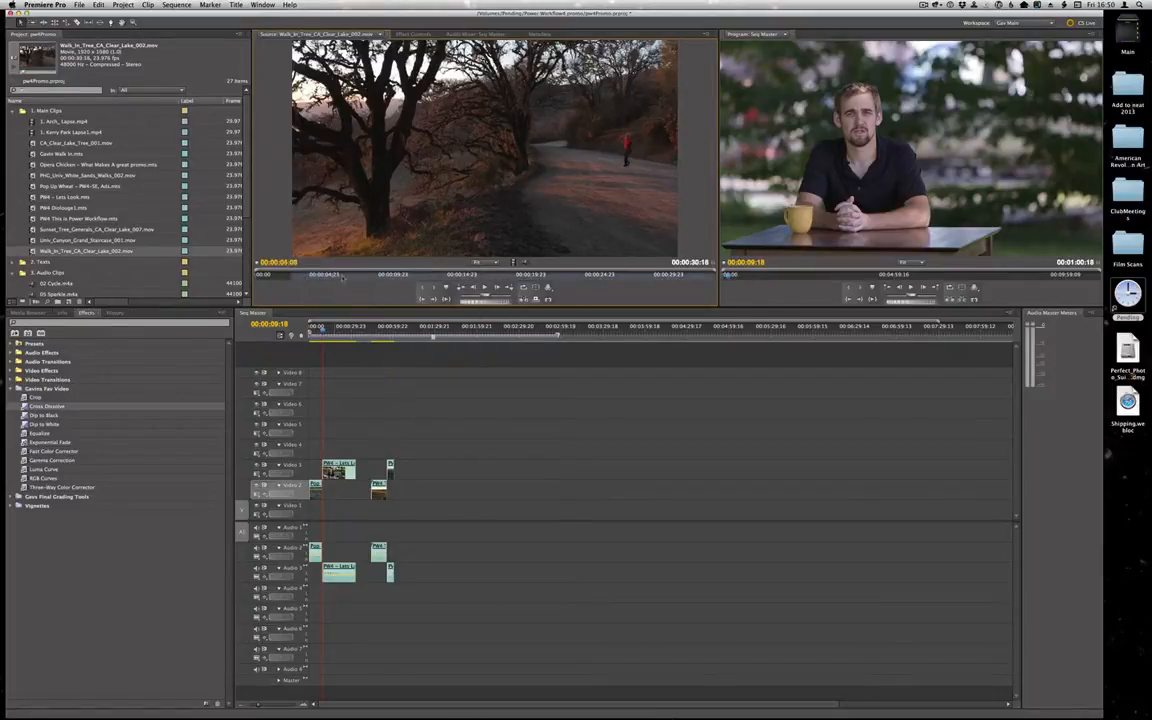
# Set the Out point of Walk_In_Tree_CA_Clear_Lake_002.mov at 00:00:20:09 and place the take on Video 5 and Audio 5, well beyond the other clips
pyautogui.moveTo(427, 273); pyautogui.dragTo(539, 273)
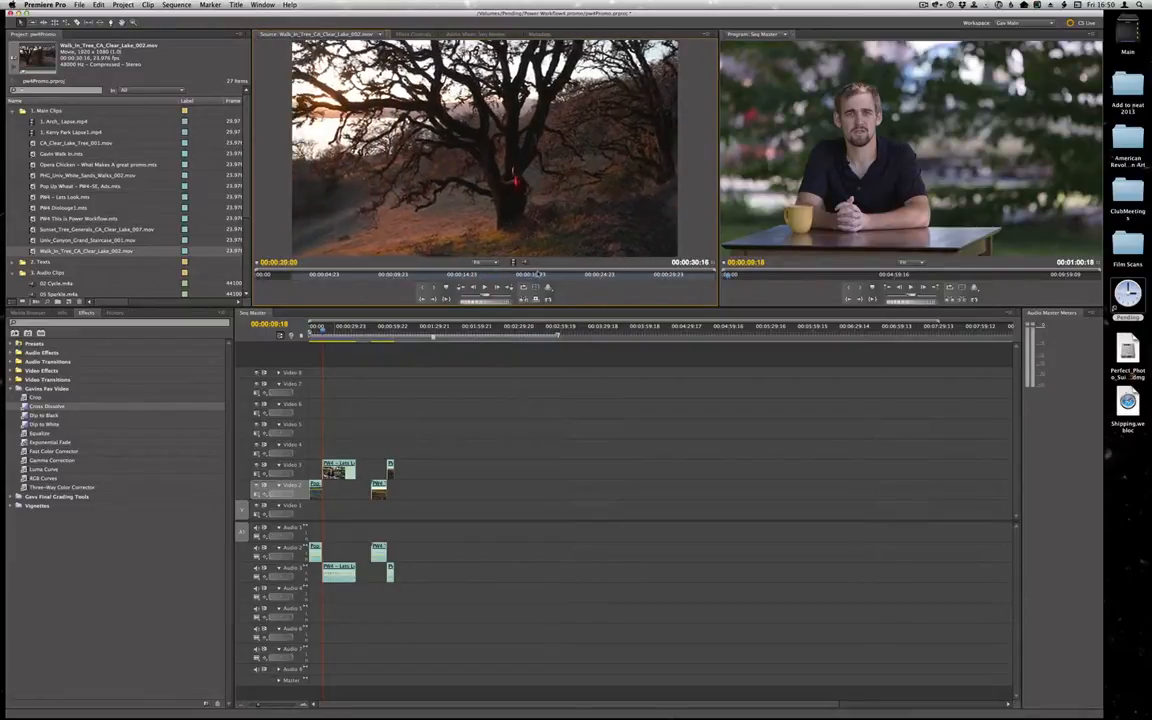
pyautogui.rightClick(540, 273)
pyautogui.moveTo(572, 274)
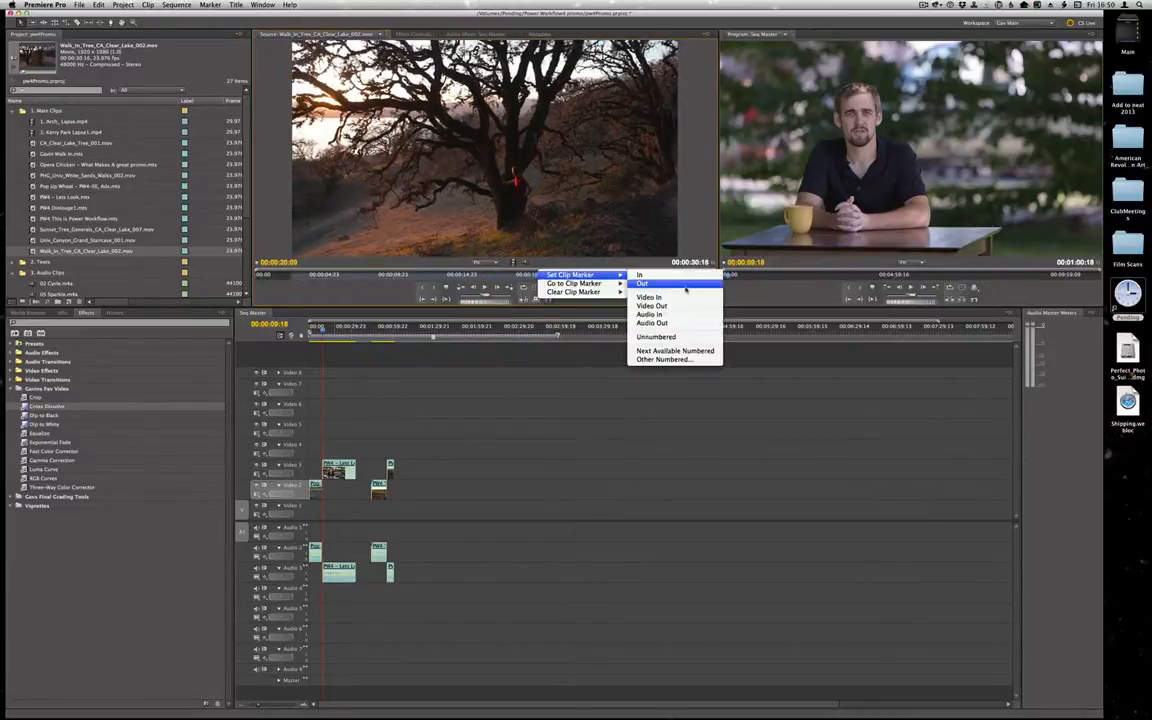
pyautogui.click(641, 283)
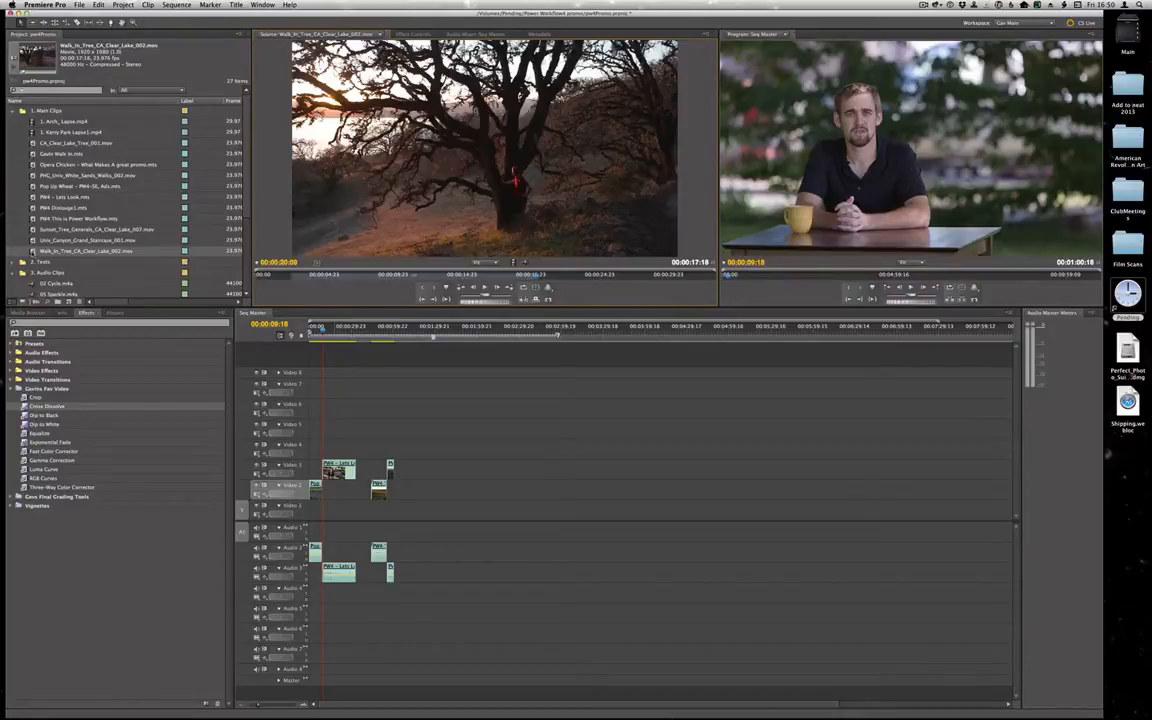
pyautogui.moveTo(35, 252); pyautogui.dragTo(424, 430)
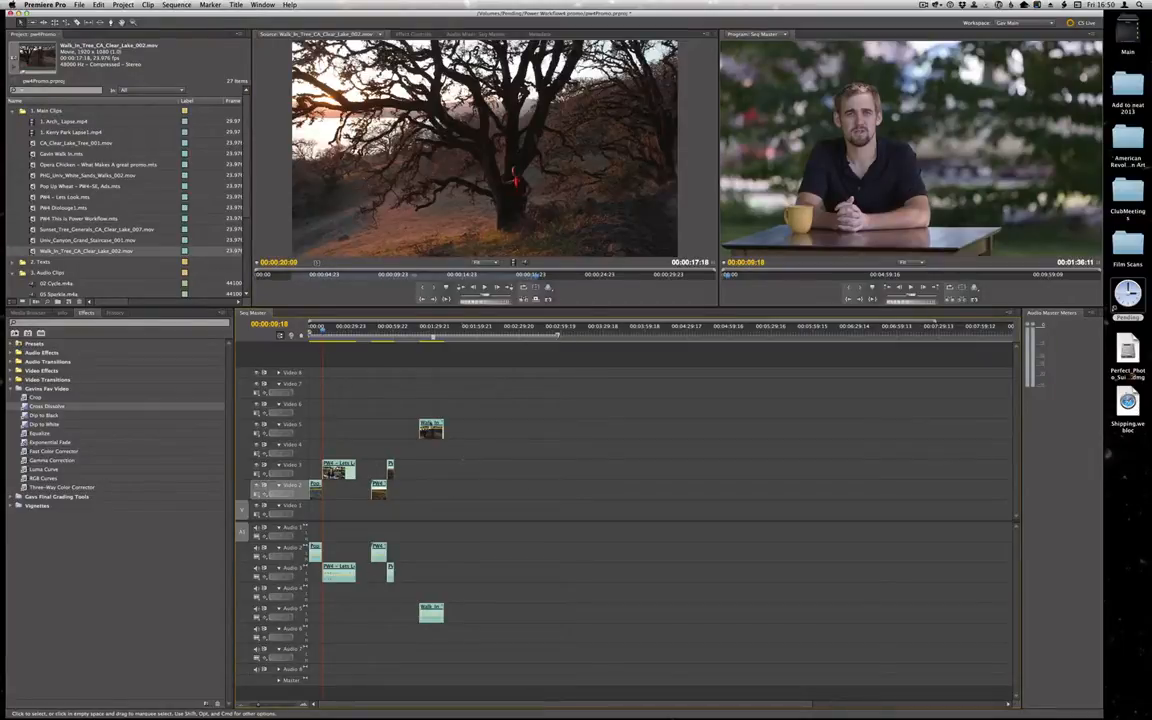
# Move the Walk_In_Tree clip far along Video 5 and Audio 5 to start at about 00:06:17
pyautogui.moveTo(431, 430)
pyautogui.mouseDown()
pyautogui.moveTo(443, 432)
pyautogui.moveTo(437, 454)
pyautogui.mouseUp()
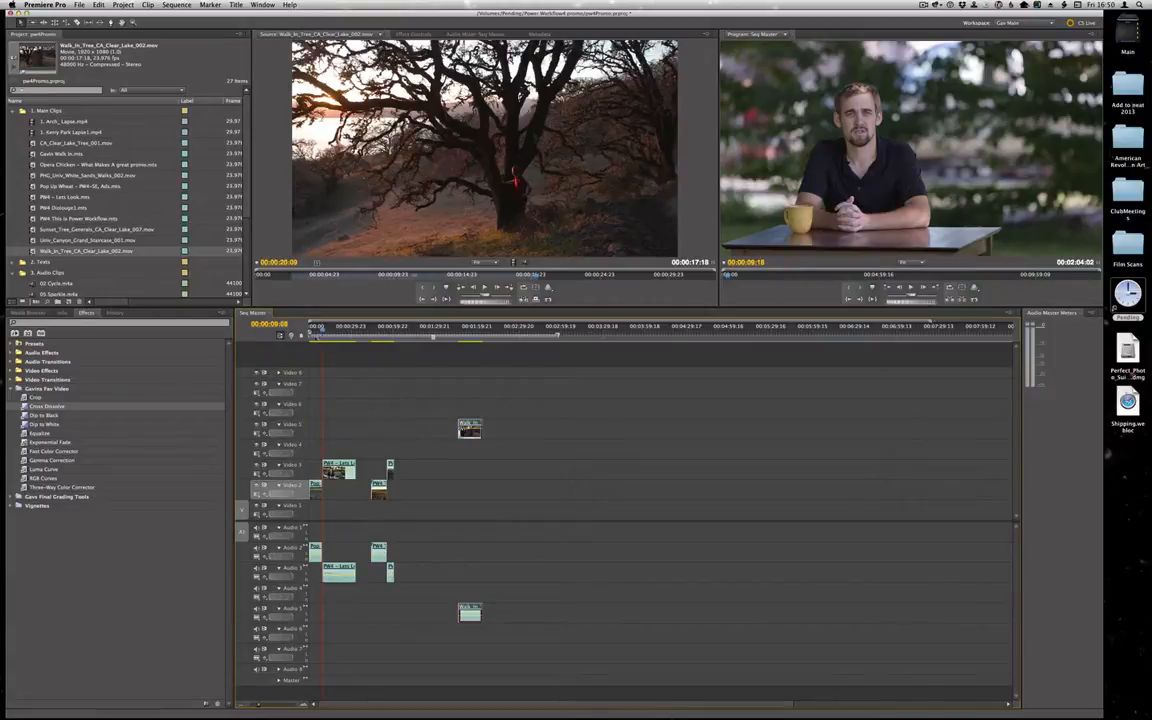
pyautogui.moveTo(319, 332); pyautogui.dragTo(339, 346)
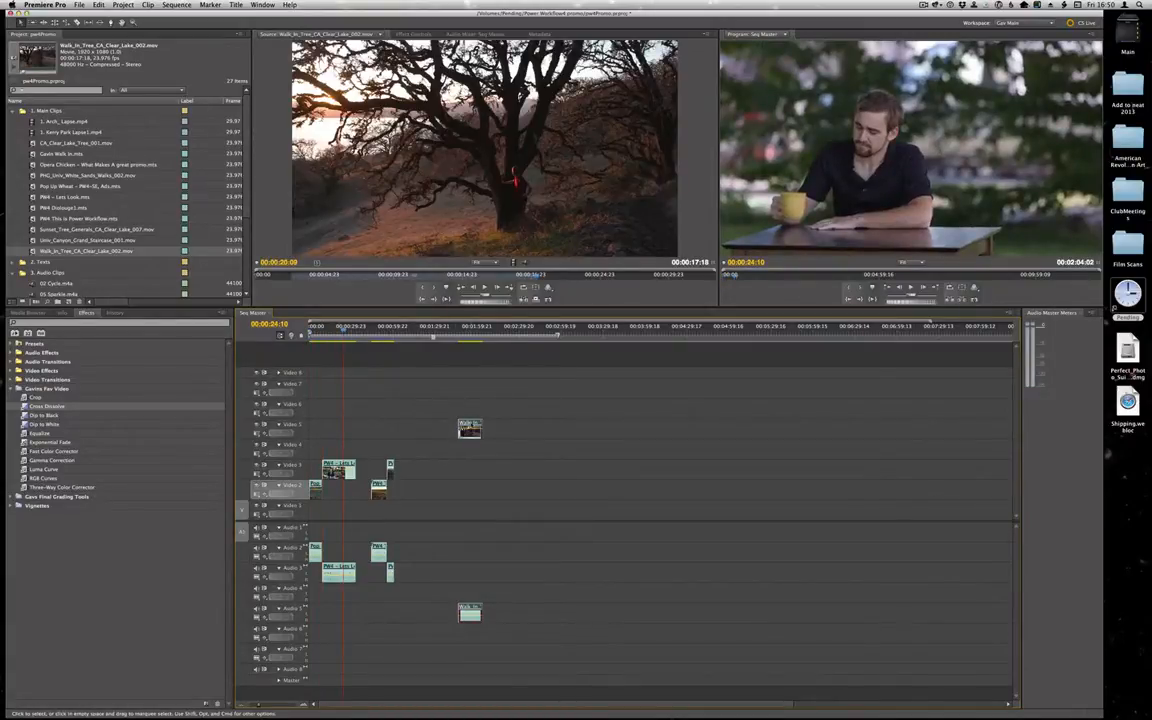
pyautogui.moveTo(470, 428); pyautogui.dragTo(866, 431)
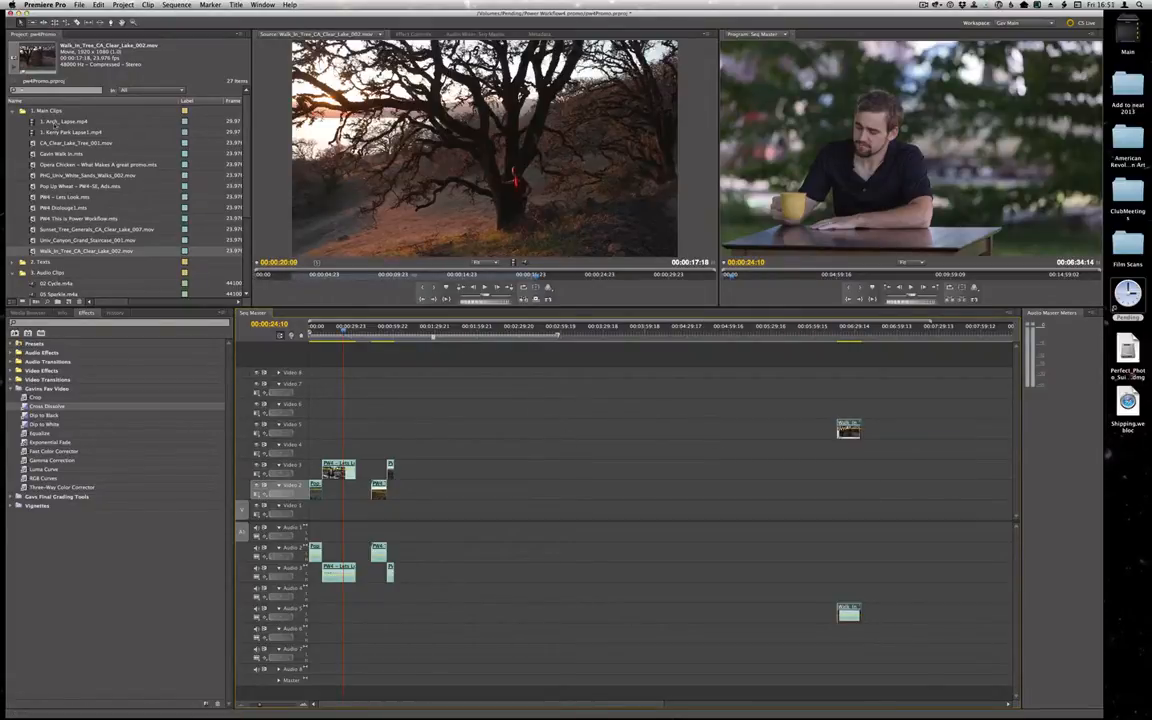
# Duplicate the Seq Master sequence in the project and rename the opened copy as Basic Sort
pyautogui.scroll(-5, 52, 238)
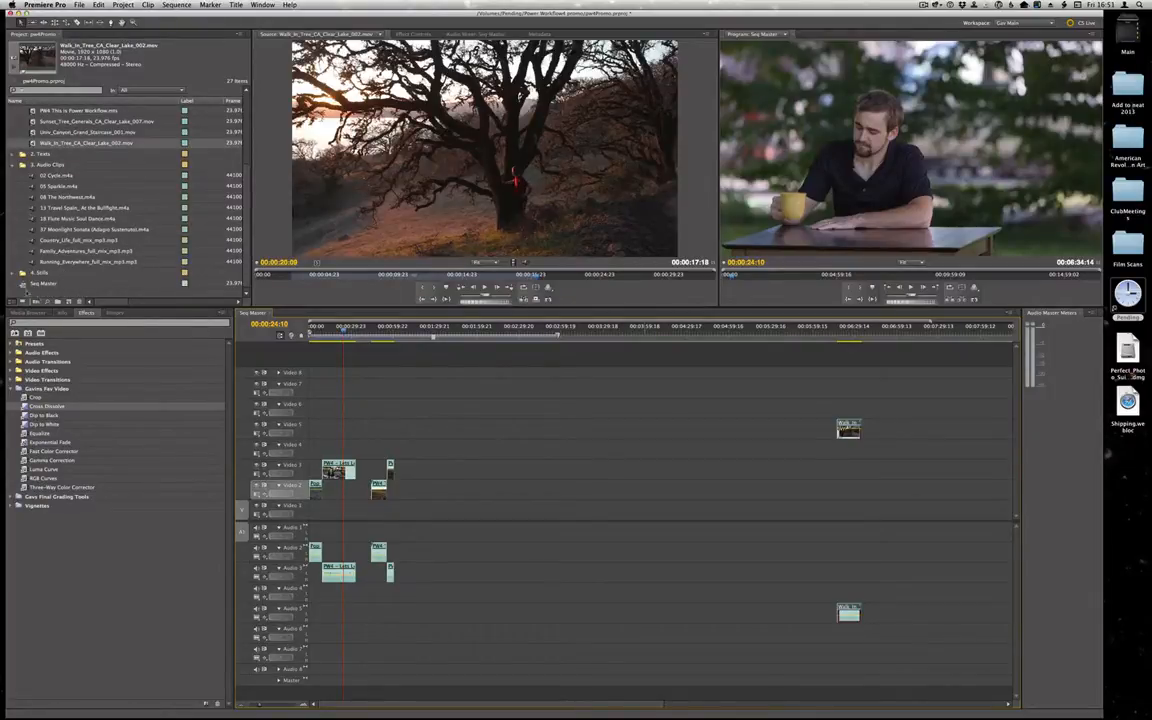
pyautogui.click(23, 284)
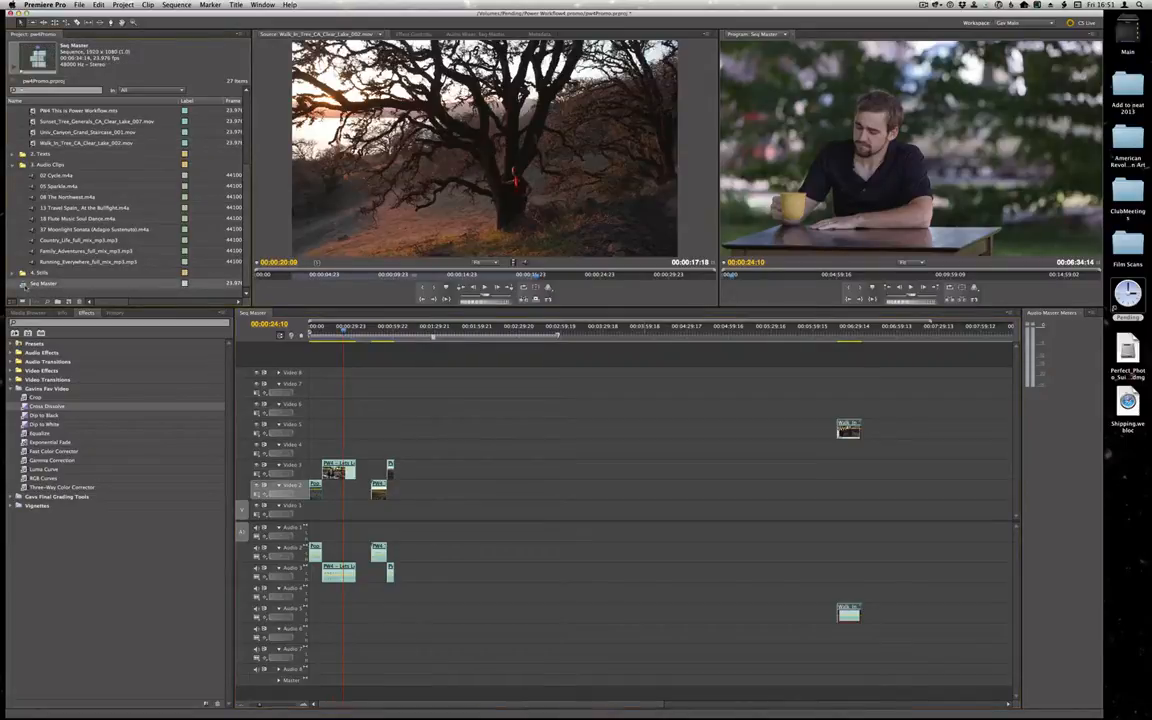
pyautogui.press('super+v')
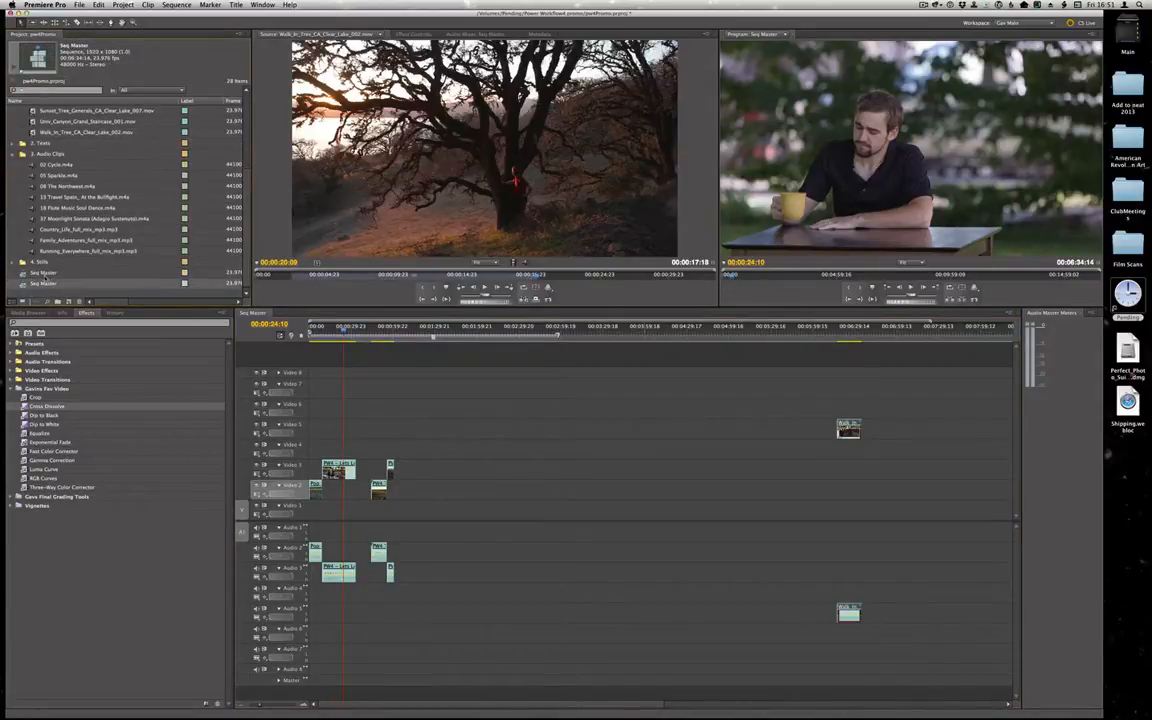
pyautogui.doubleClick(21, 284)
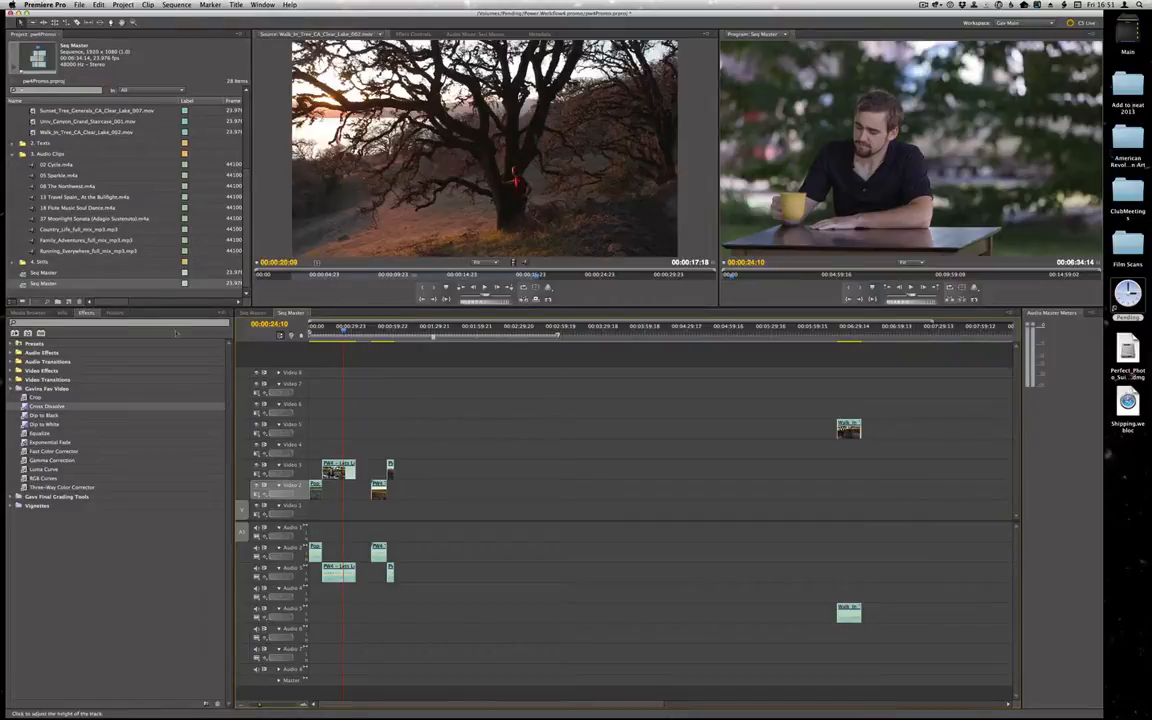
pyautogui.click(45, 284)
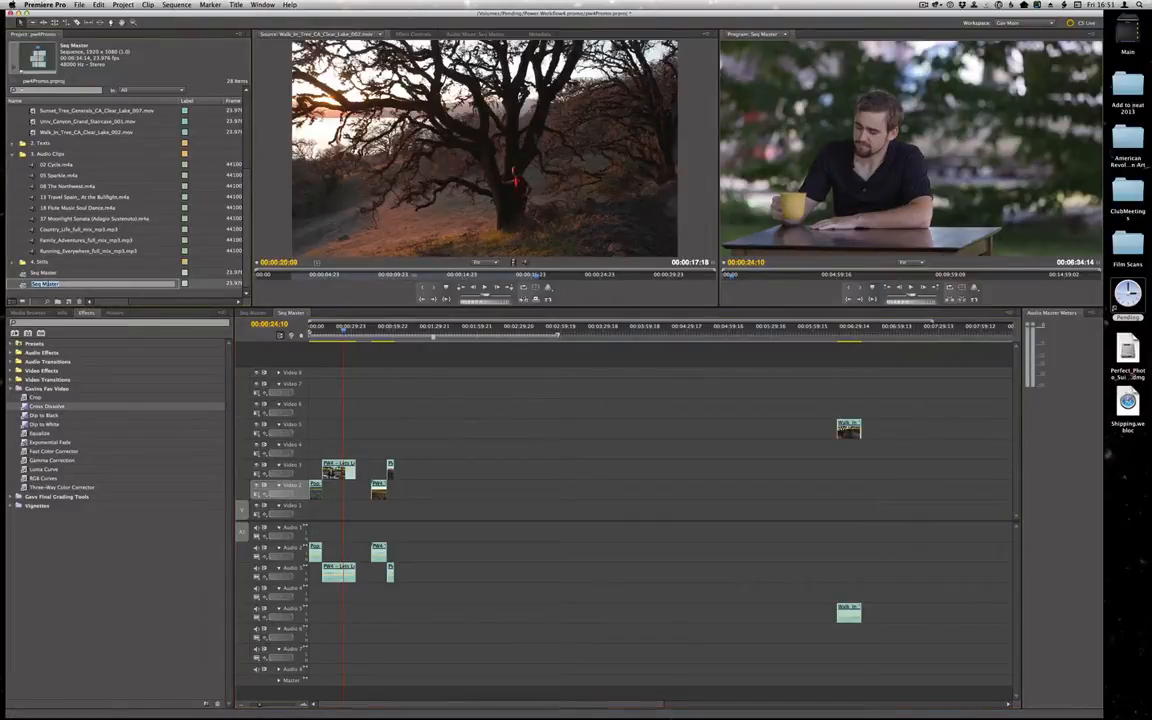
pyautogui.write('Ro')
pyautogui.press('Return')
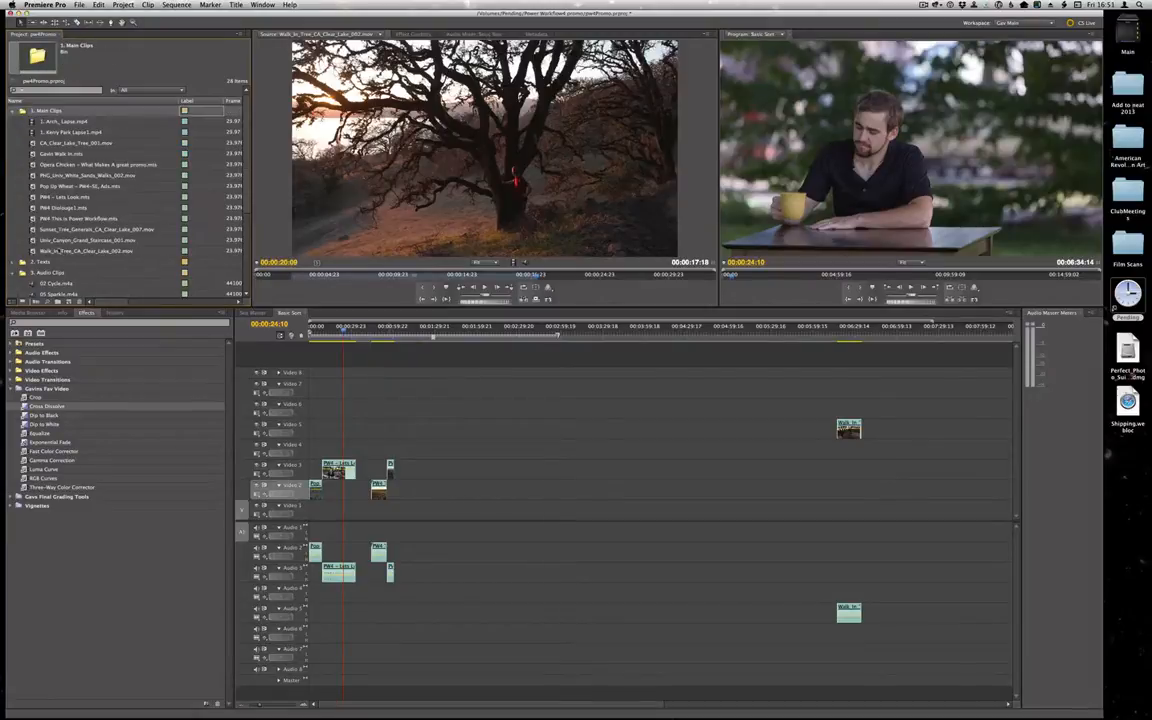
# Check the Walk_In_Tree clip in the Basic Sort sequence and reopen the Seq Master sequence
pyautogui.scroll(-5, 78, 242)
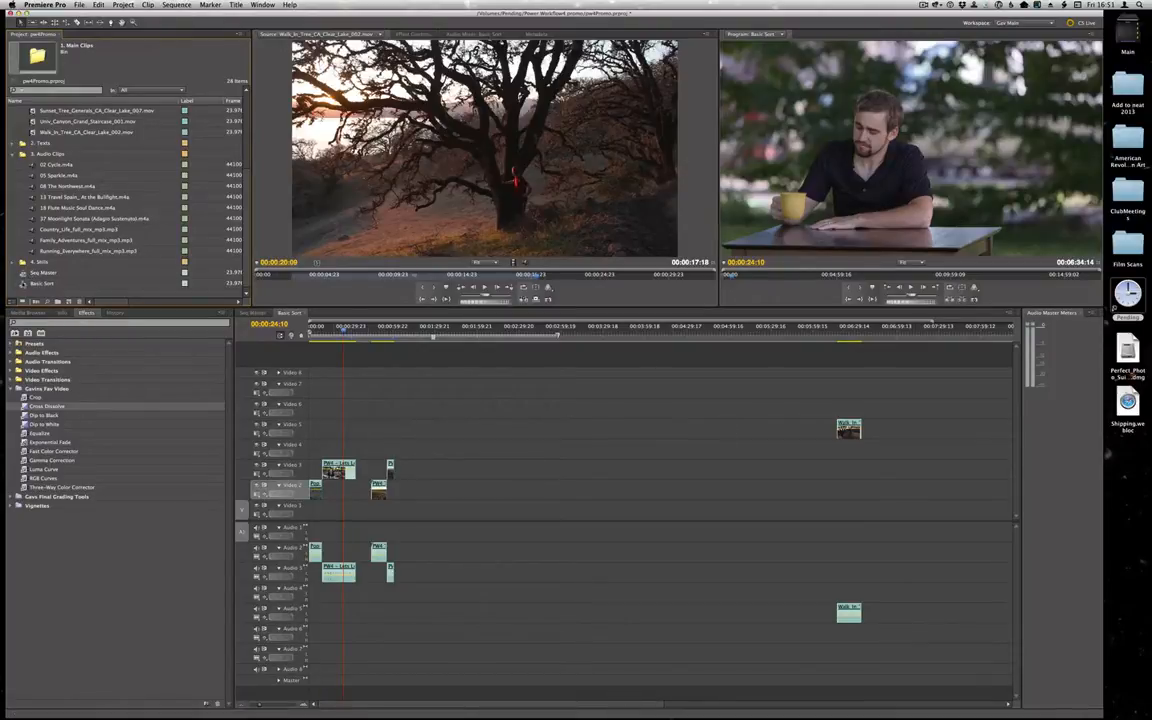
pyautogui.click(26, 283)
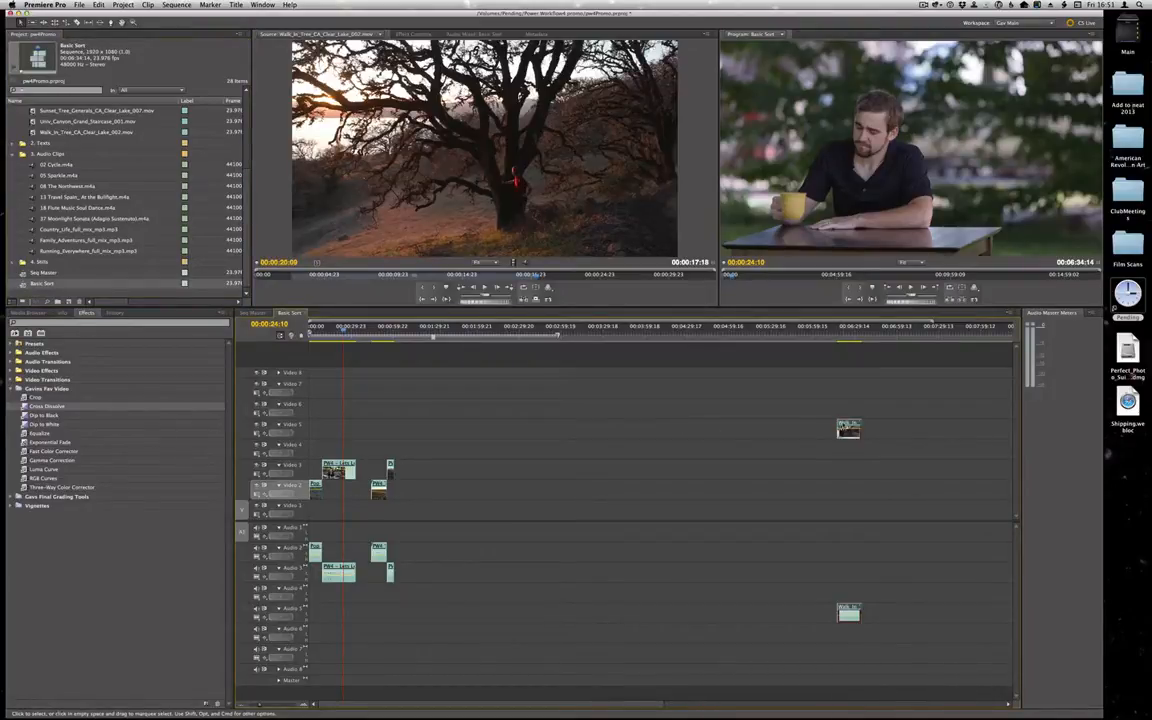
pyautogui.click(803, 433)
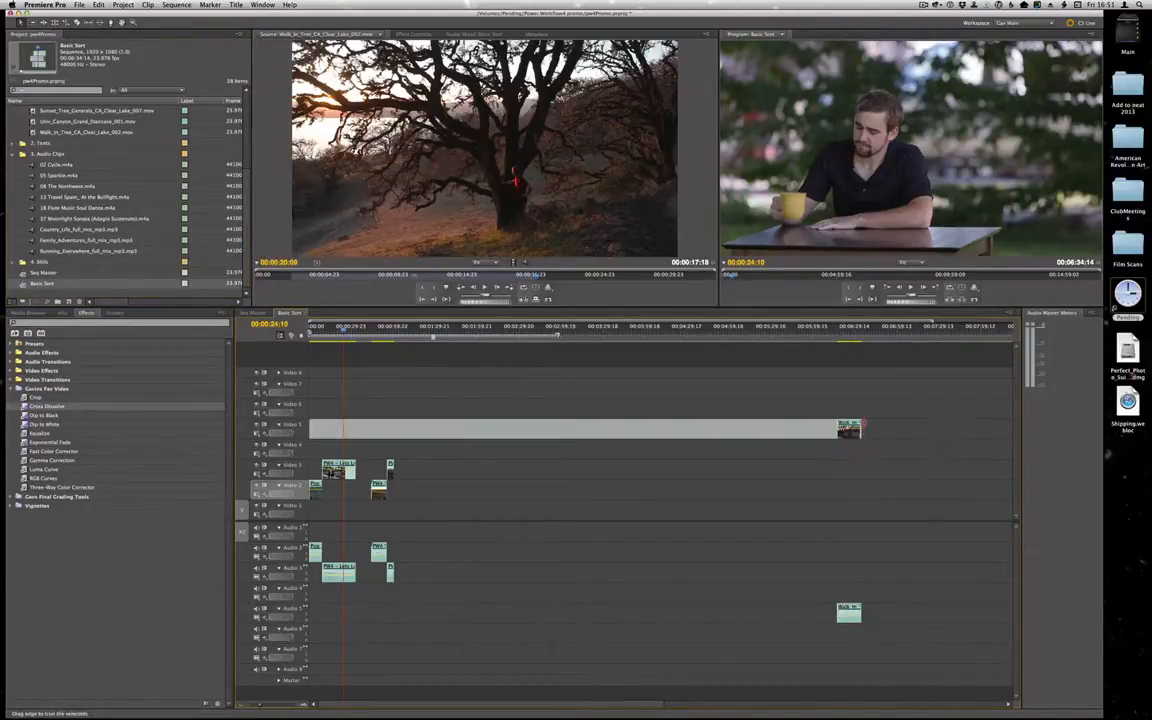
pyautogui.click(851, 431)
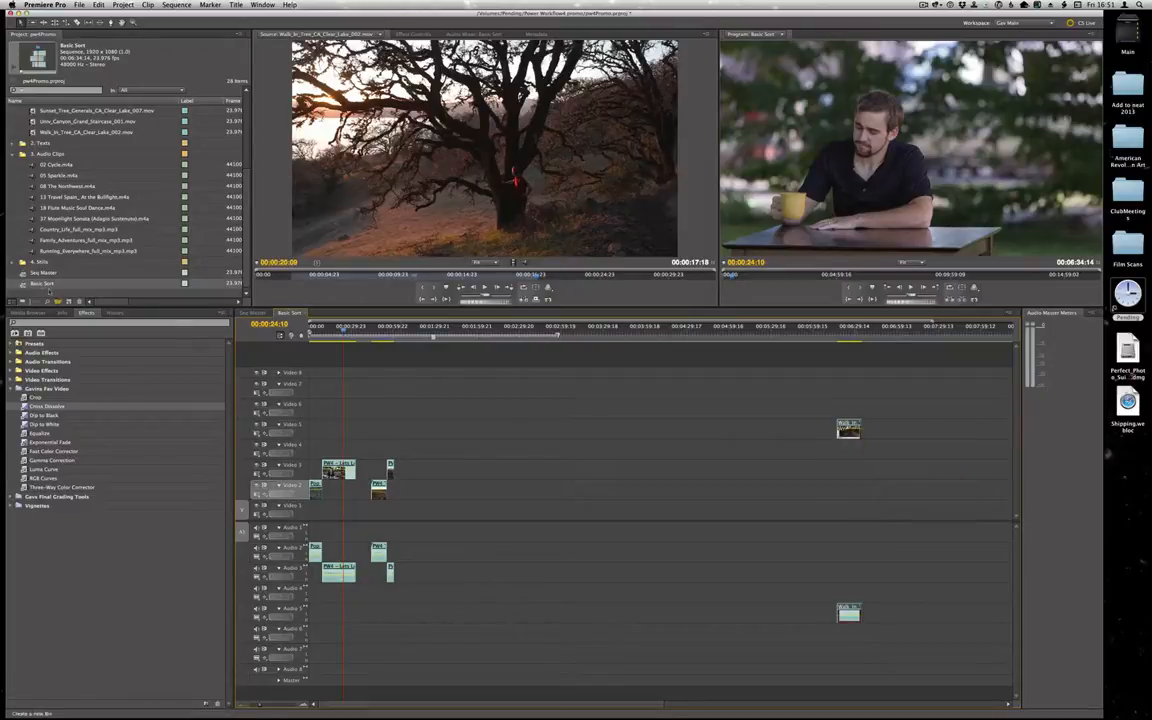
pyautogui.doubleClick(30, 272)
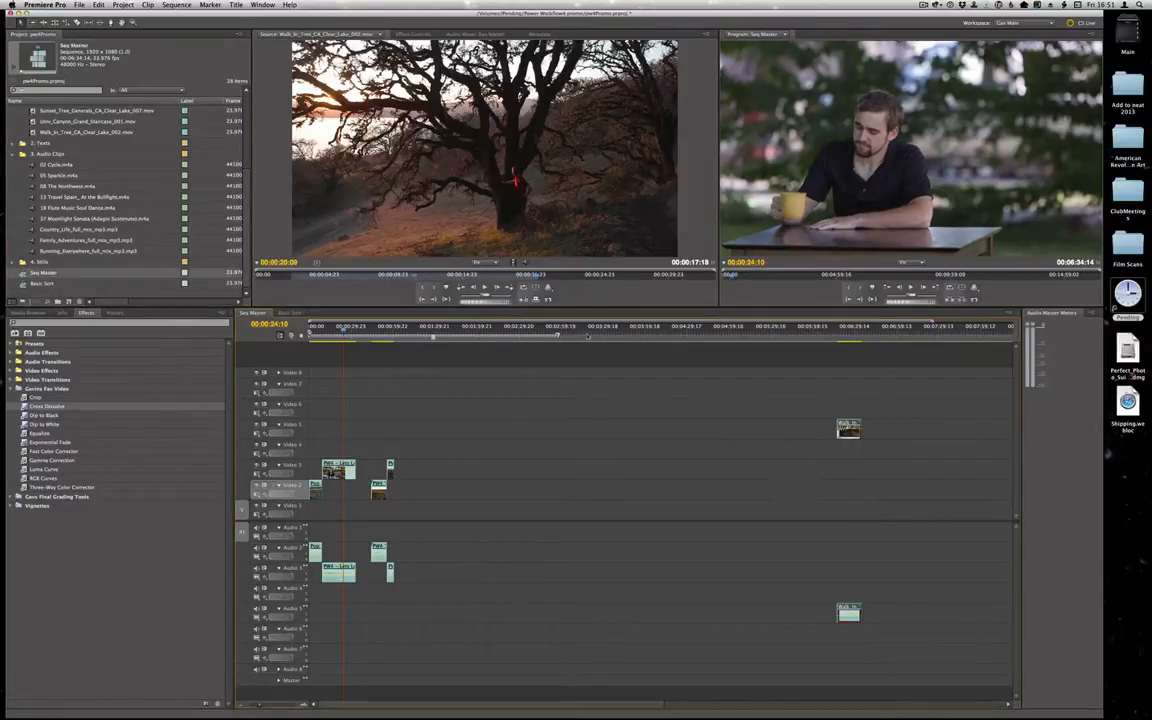
# Try overwriting the marked Walk_In_Tree take onto Video 2 in the empty middle of the sequence, and undo each attempt
pyautogui.press('.')
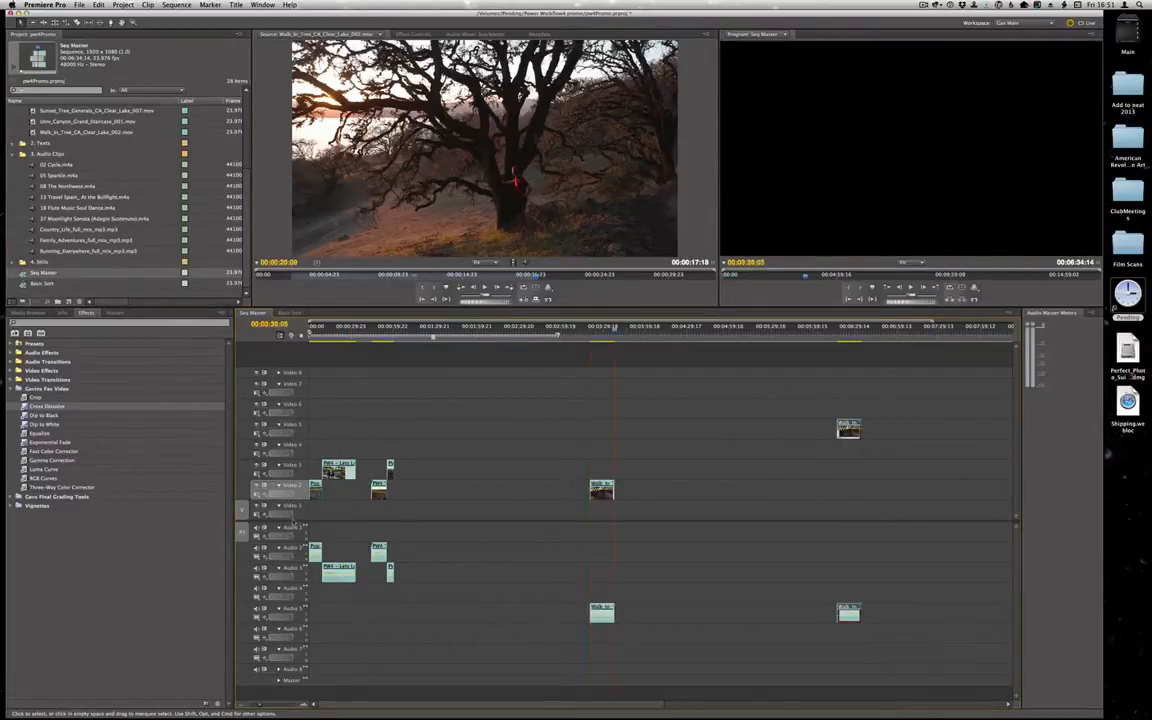
pyautogui.press('super+z')
pyautogui.press('.')
pyautogui.press('super+z')
# Target Video 5 instead of Video 2, try overwriting the source take there at 00:03:55:23, and undo the overwrite
pyautogui.click(300, 489)
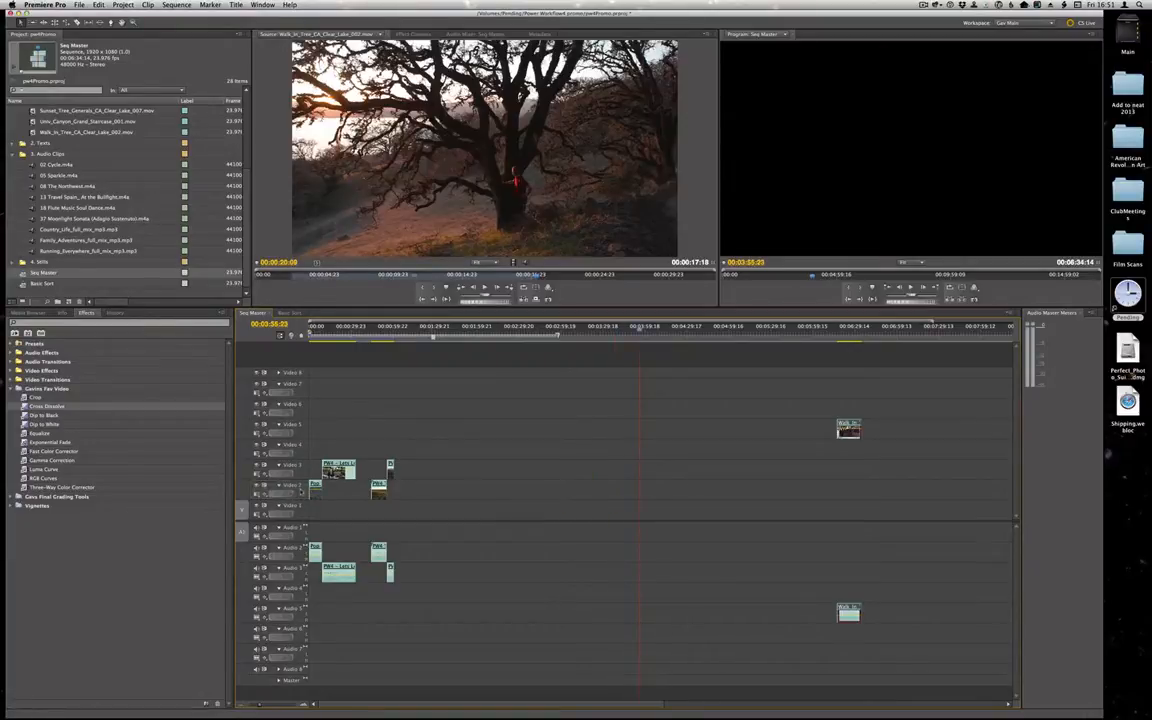
pyautogui.click(285, 428)
pyautogui.press('.')
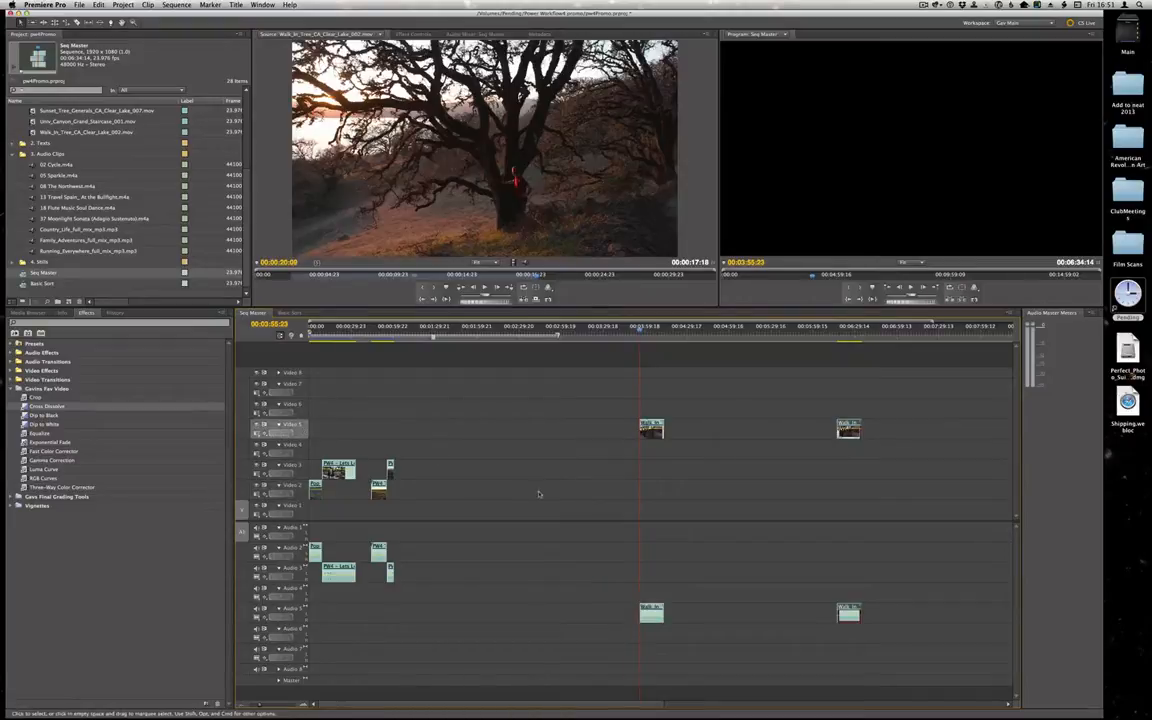
pyautogui.press('super+z')
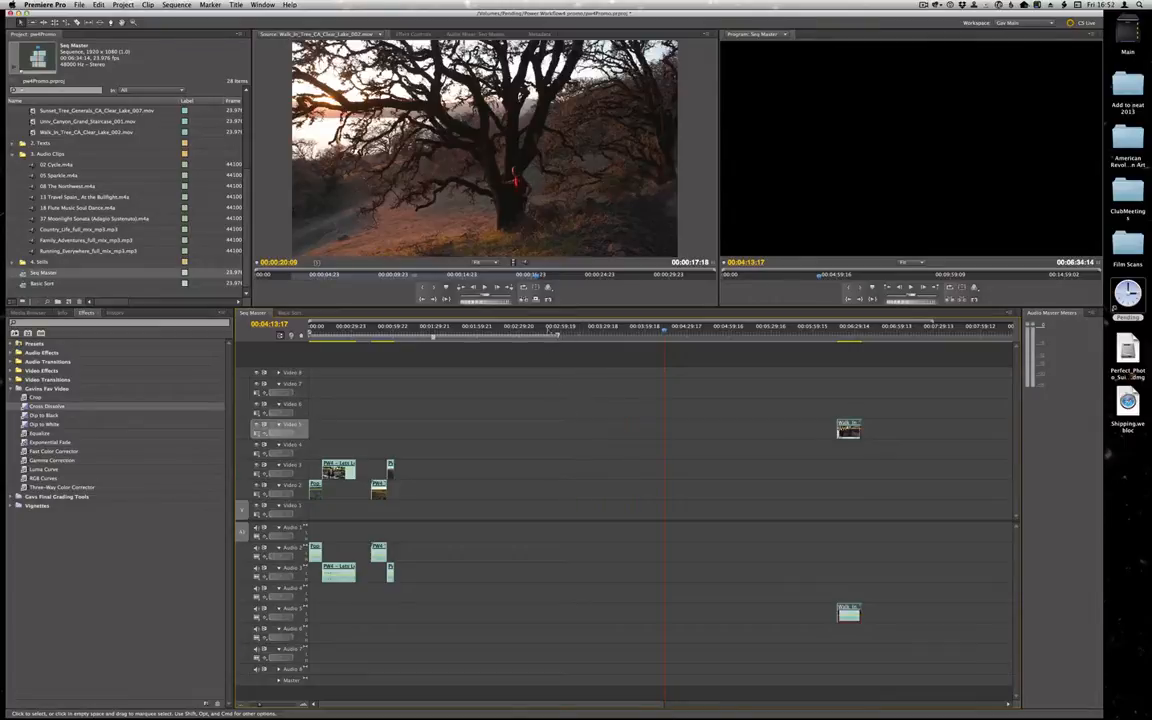
# Play the Seq Master sequence from its start to about 00:00:11:01
pyautogui.click(791, 329)
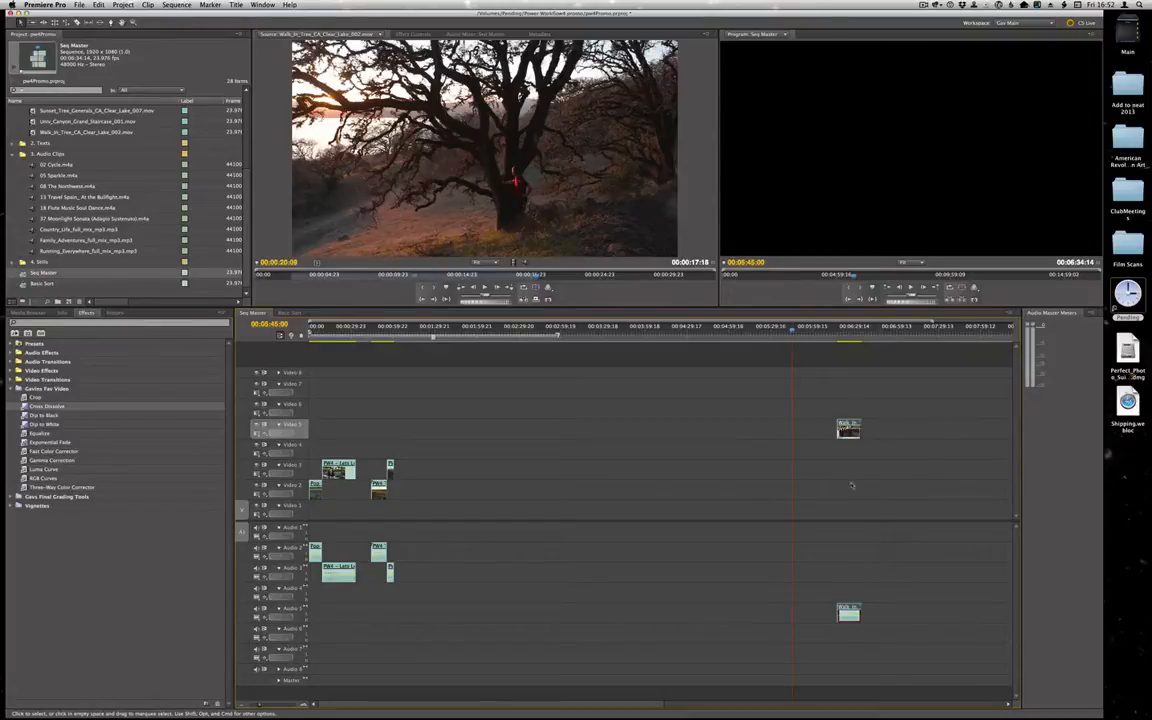
pyautogui.moveTo(336, 336); pyautogui.dragTo(352, 337)
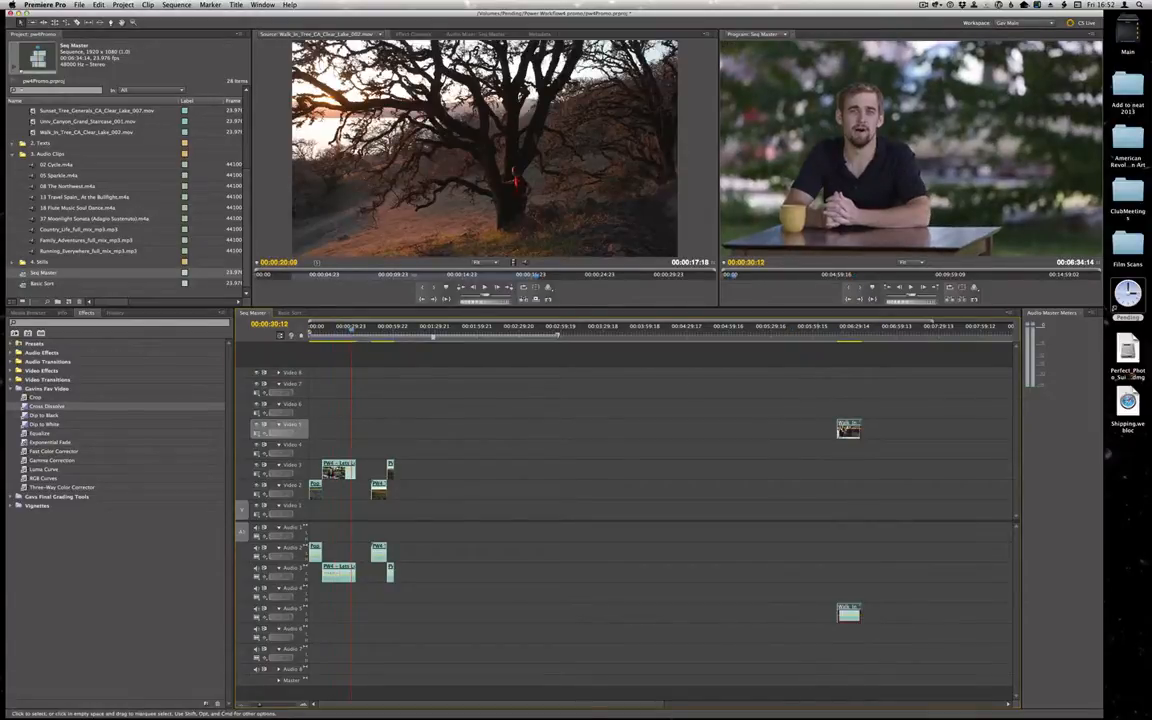
pyautogui.press('Home')
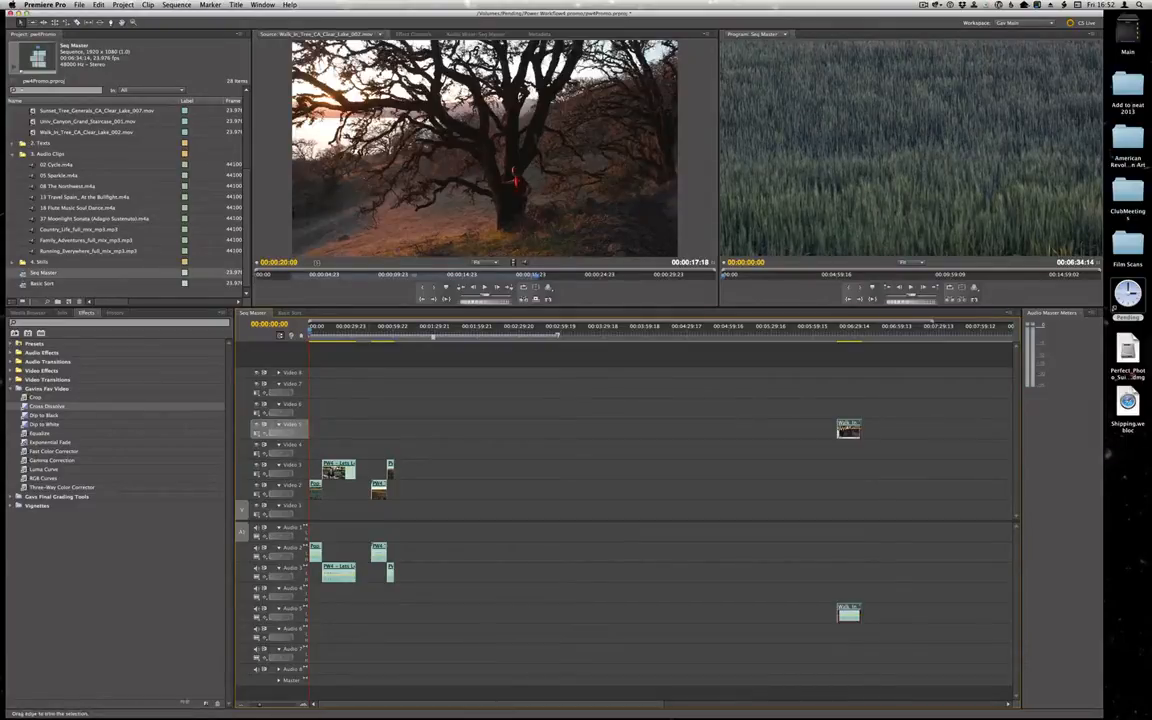
pyautogui.press('space')
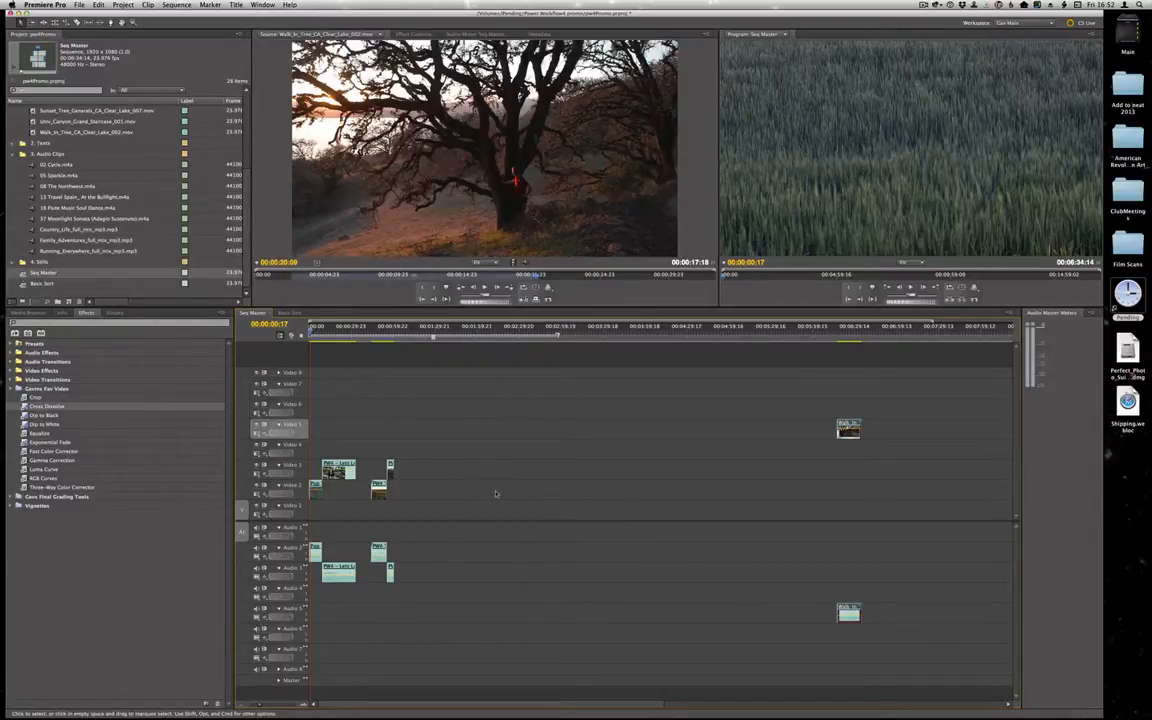
pyautogui.press('space')
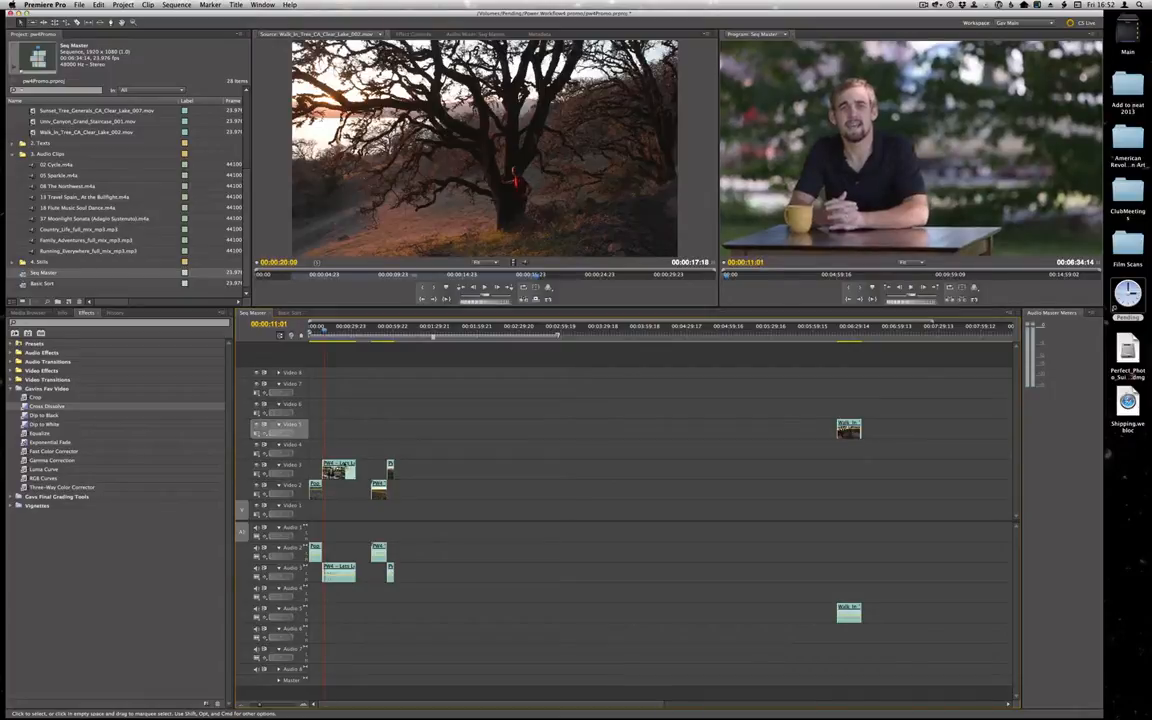
# Move the PW4 – Lets Look clip to about 00:01:36 and place PW4 This is Power Workflow.mts on Video 3 directly after Pop Up Wheat
pyautogui.moveTo(338, 467); pyautogui.dragTo(460, 467)
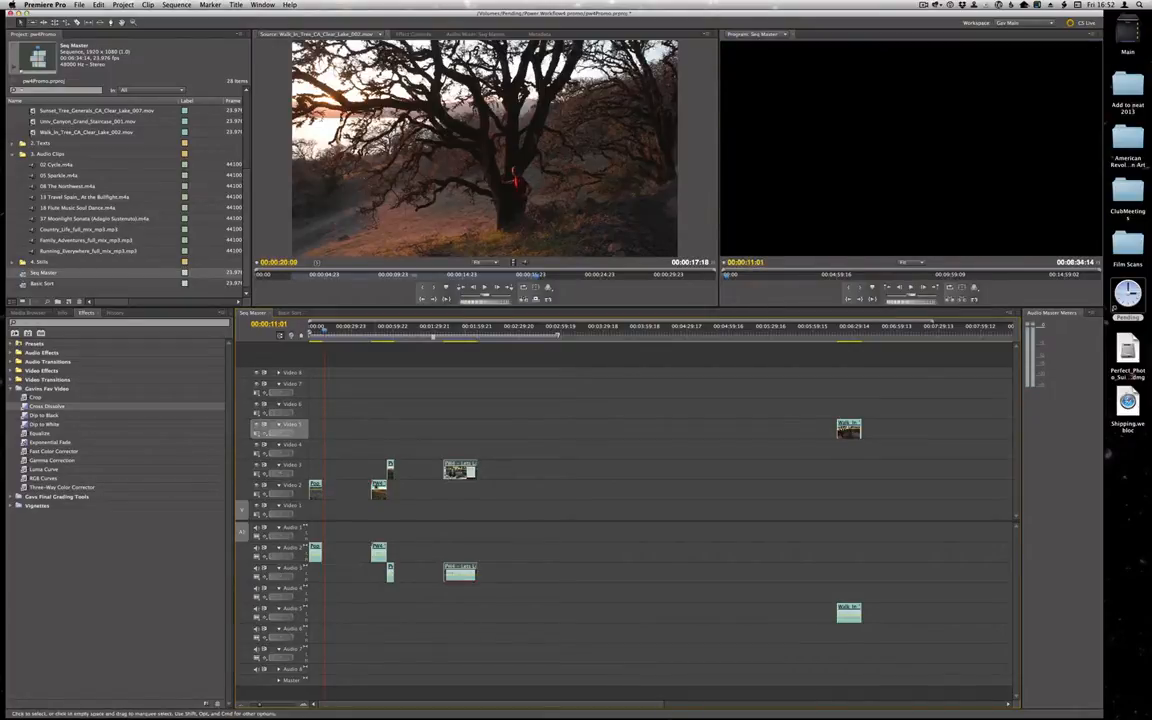
pyautogui.moveTo(379, 491); pyautogui.dragTo(330, 470)
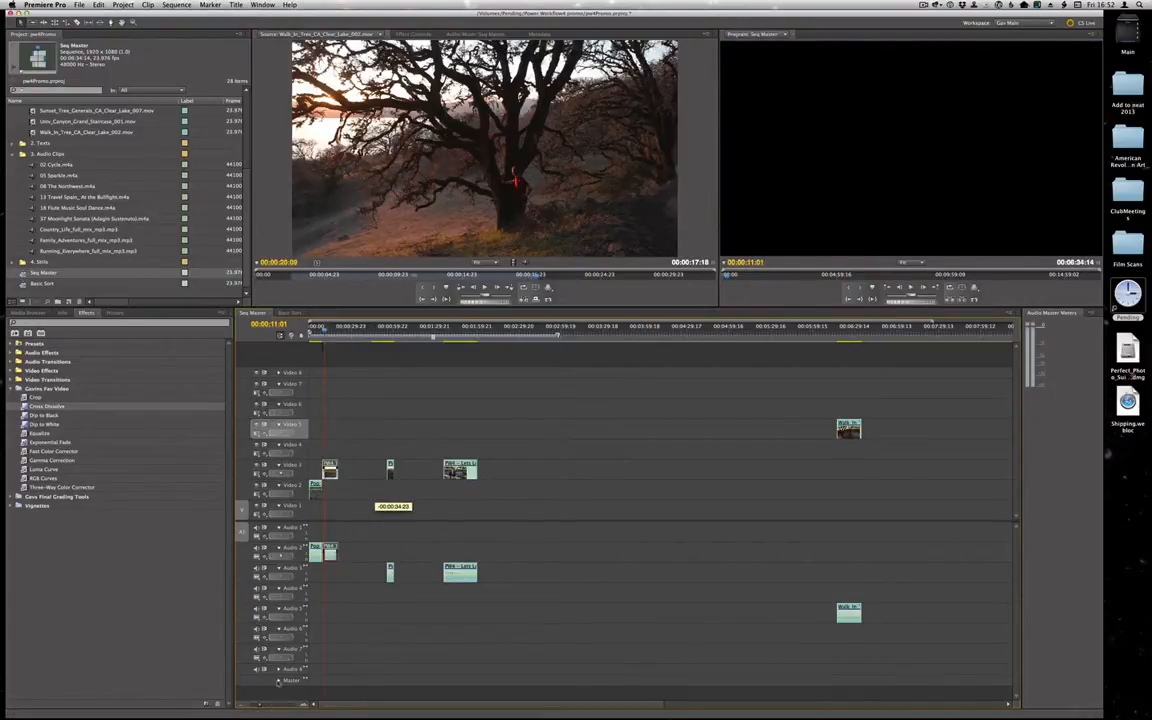
pyautogui.moveTo(261, 705); pyautogui.dragTo(270, 705)
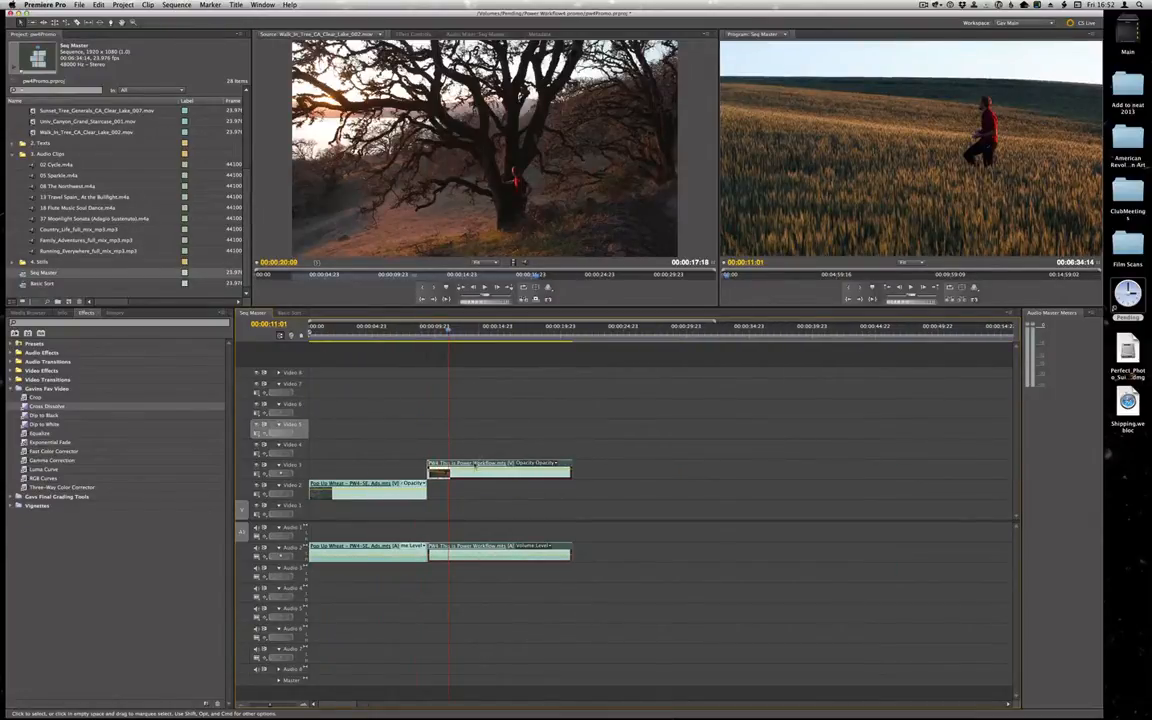
# Try shifting PW4 This is Power Workflow.mts over the end of Pop Up Wheat and away again, check around 00:00:08:19, and undo the moves
pyautogui.moveTo(483, 466); pyautogui.dragTo(529, 470)
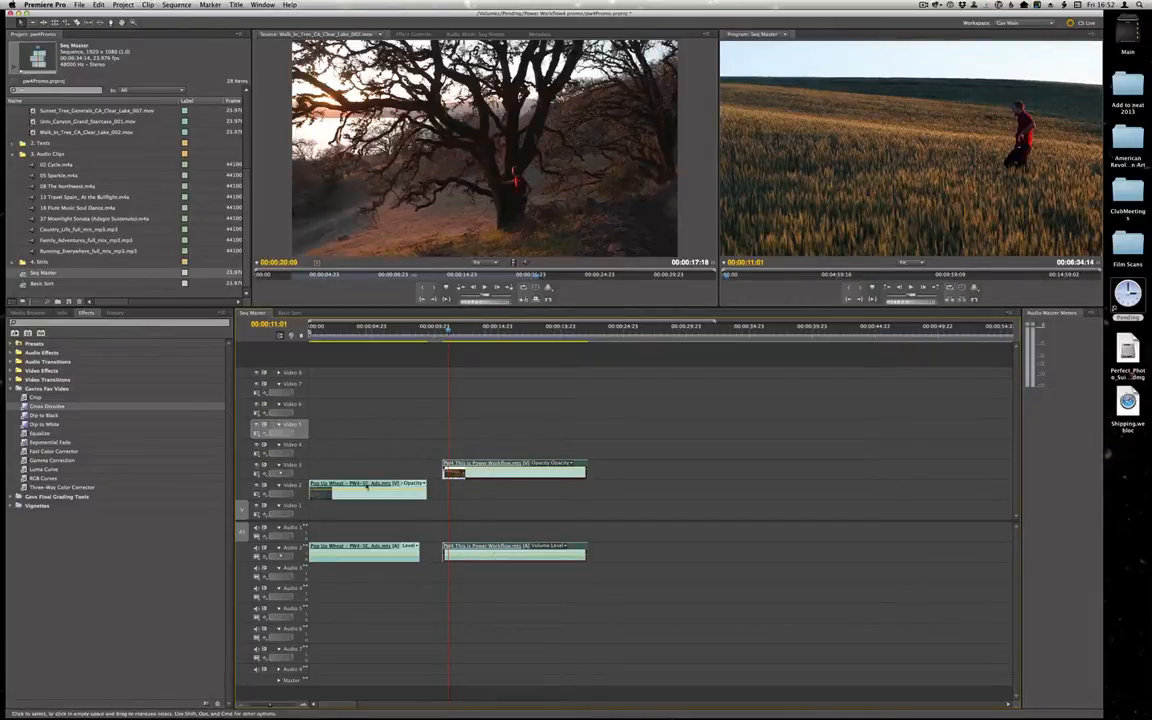
pyautogui.click(415, 331)
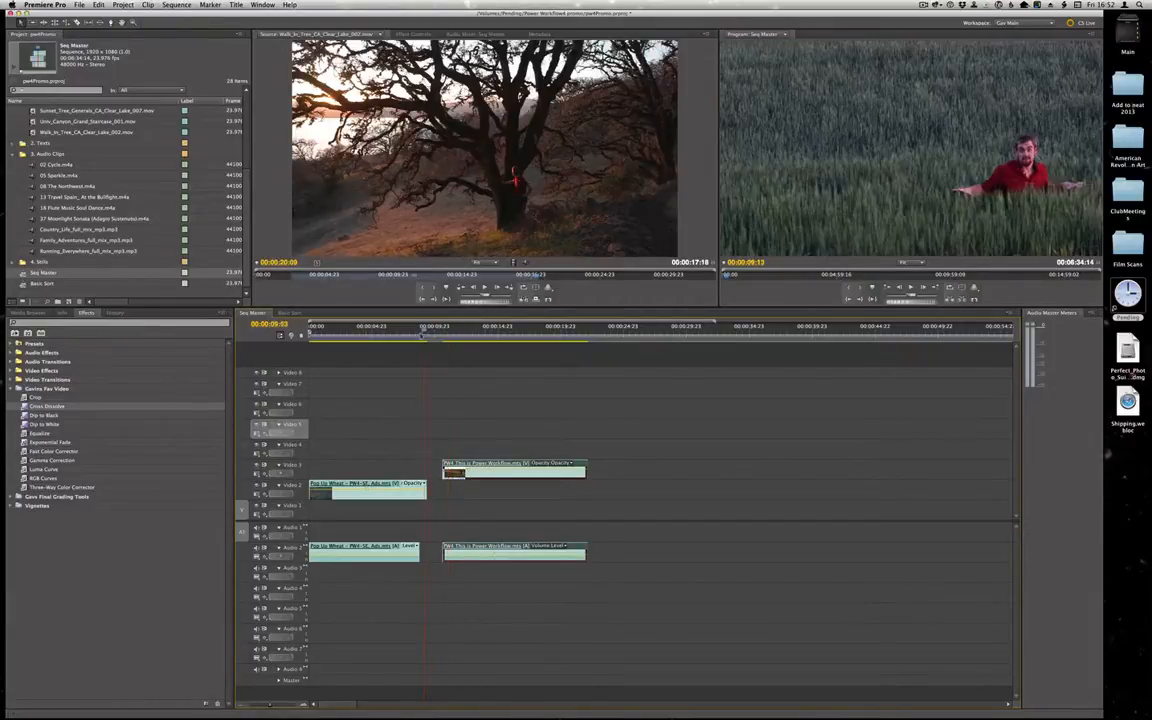
pyautogui.press('space')
pyautogui.moveTo(421, 338); pyautogui.dragTo(420, 338)
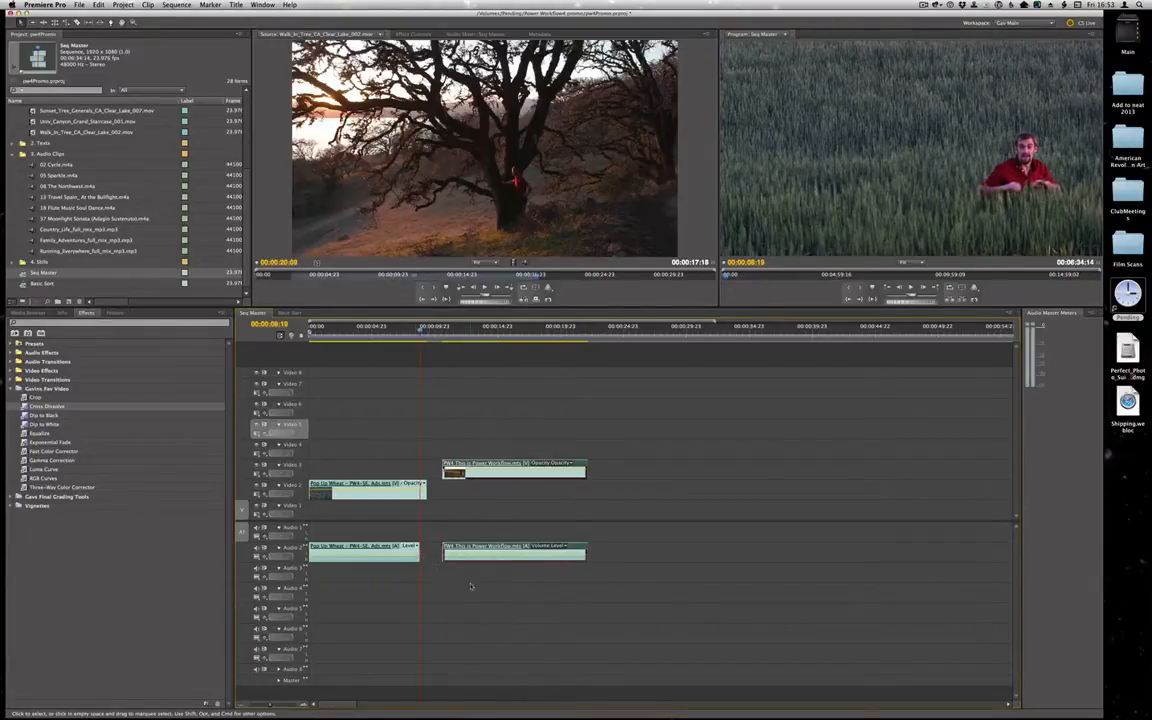
pyautogui.press('super+z')
pyautogui.press('super+z')
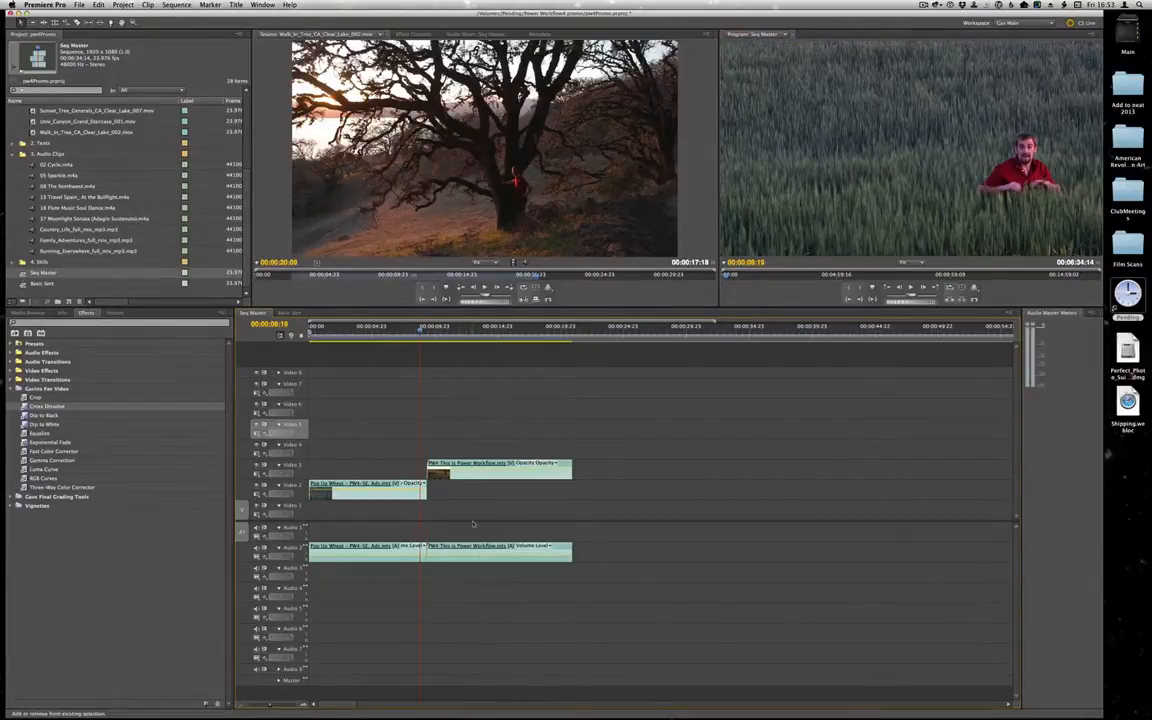
# Redo the clip moves and shift PW4 This is Power Workflow.mts to start at 00:00:07:14, overlapping the end of Pop Up Wheat
pyautogui.press('super+shift+z')
pyautogui.press('super+shift+z')
pyautogui.moveTo(413, 343)
pyautogui.mouseDown()
pyautogui.moveTo(428, 340)
pyautogui.moveTo(404, 341)
pyautogui.mouseUp()
pyautogui.moveTo(466, 468); pyautogui.dragTo(428, 466)
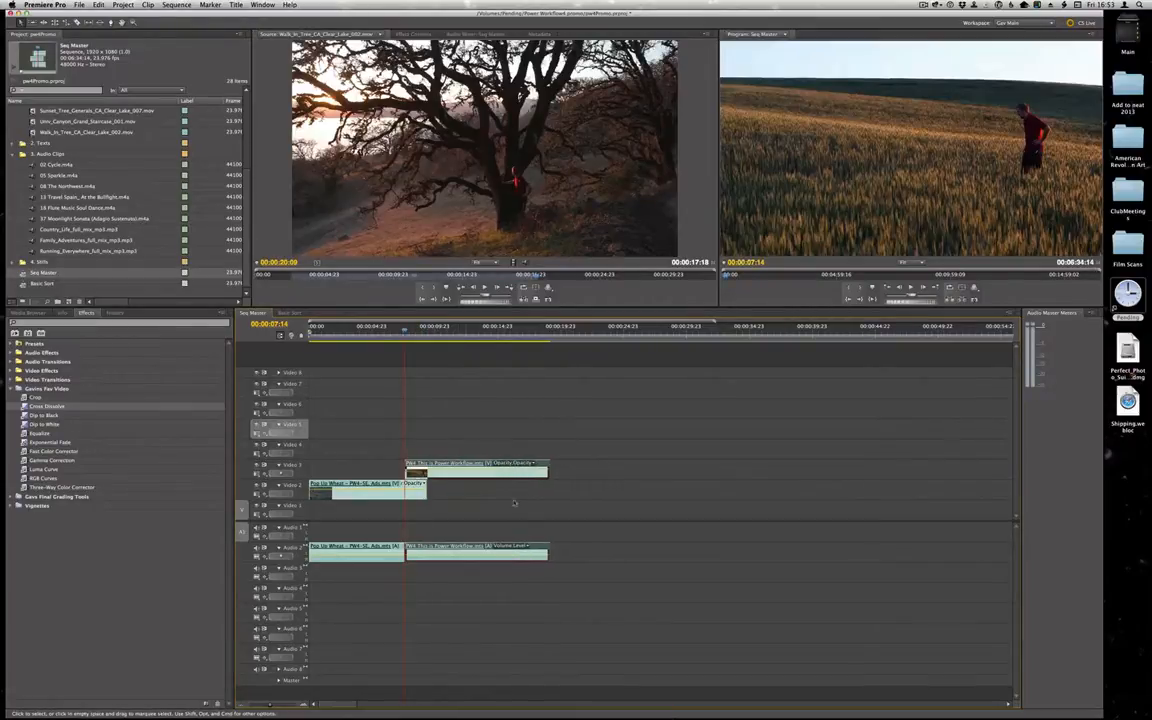
# Undo the recent clip moves and bring PW4 This is Power Workflow.mts on Video 2 back to start at about 00:00:11
pyautogui.press('super+z')
pyautogui.press('super+z')
pyautogui.press('super+z')
pyautogui.press('super+z')
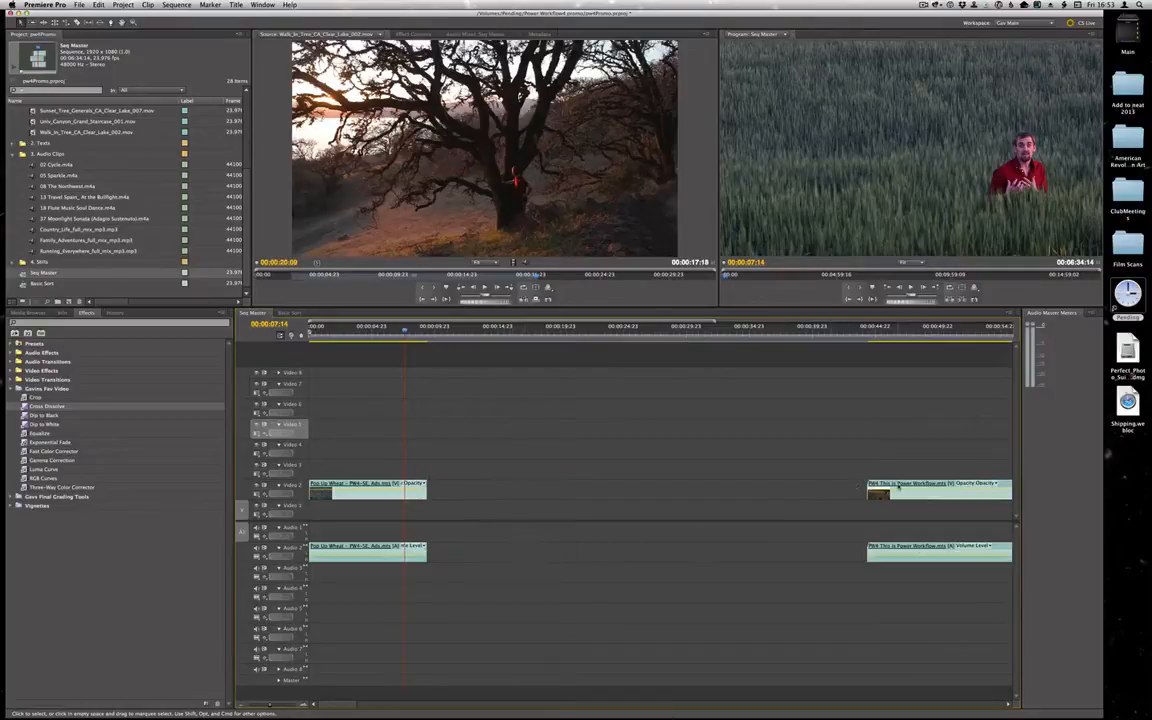
pyautogui.moveTo(902, 494); pyautogui.dragTo(481, 502)
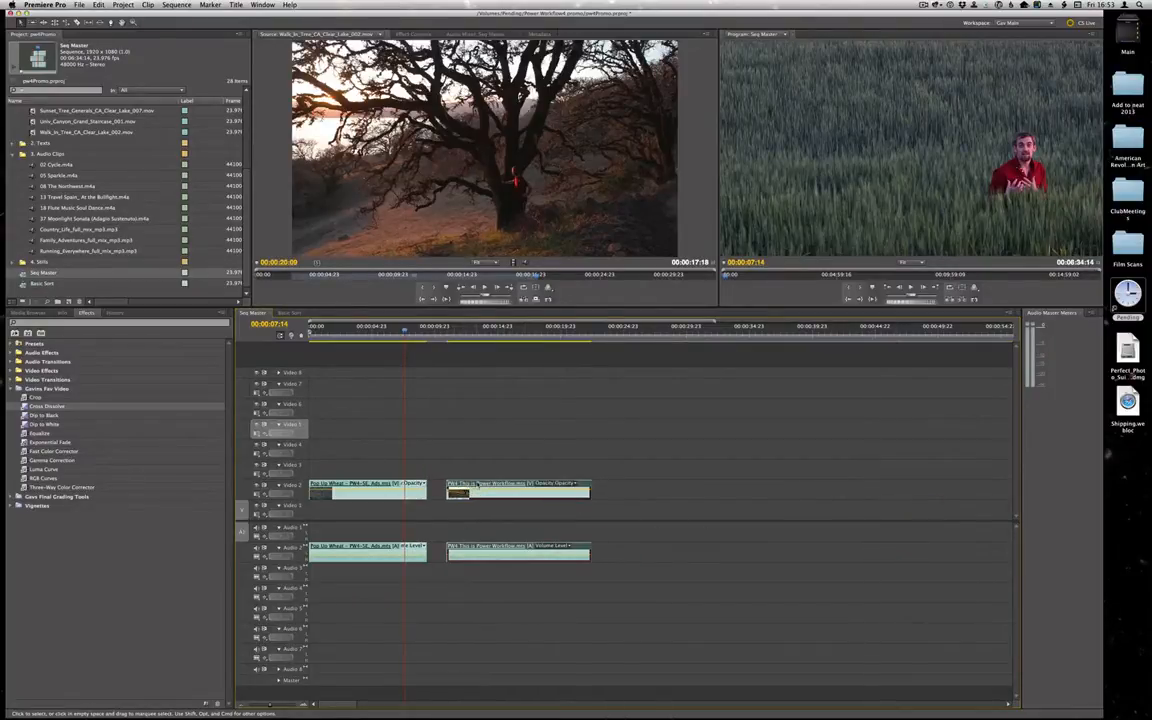
# Move the PW4 This is Power Workflow.mts picture to Video 3 and its sound to Audio 3, leaving a gap after Pop Up Wheat
pyautogui.moveTo(455, 492); pyautogui.dragTo(452, 472)
pyautogui.moveTo(481, 549); pyautogui.dragTo(484, 576)
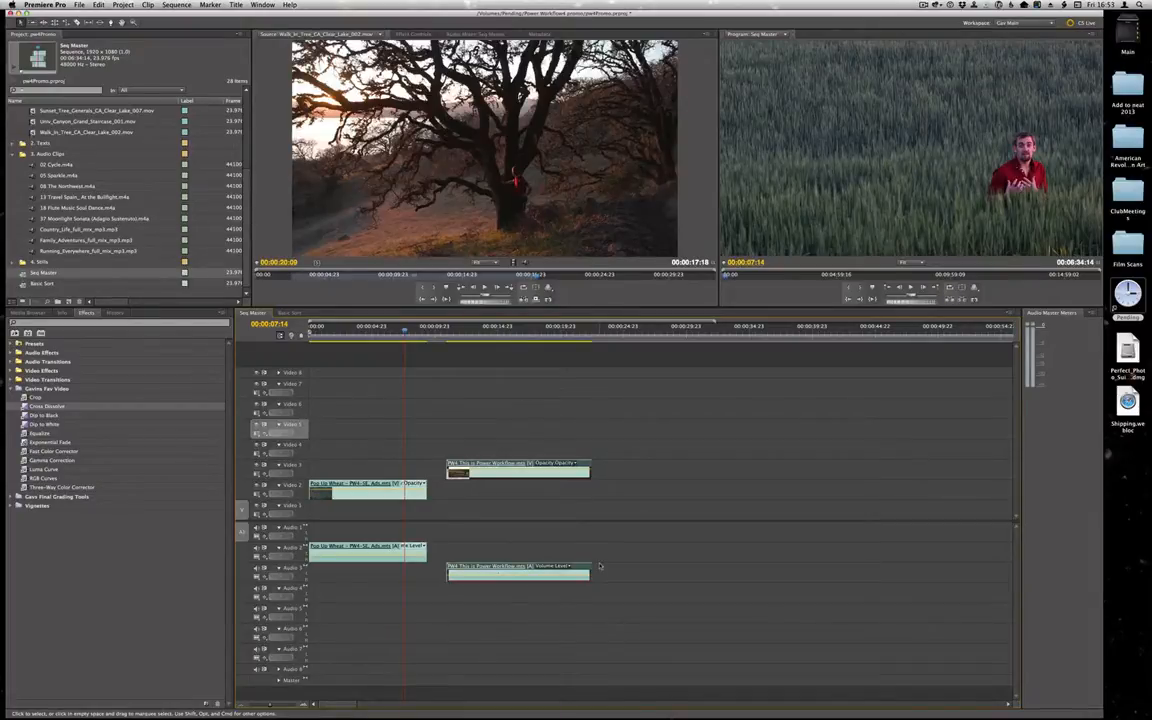
pyautogui.moveTo(478, 465)
pyautogui.mouseDown()
pyautogui.moveTo(460, 468)
pyautogui.moveTo(485, 467)
pyautogui.mouseUp()
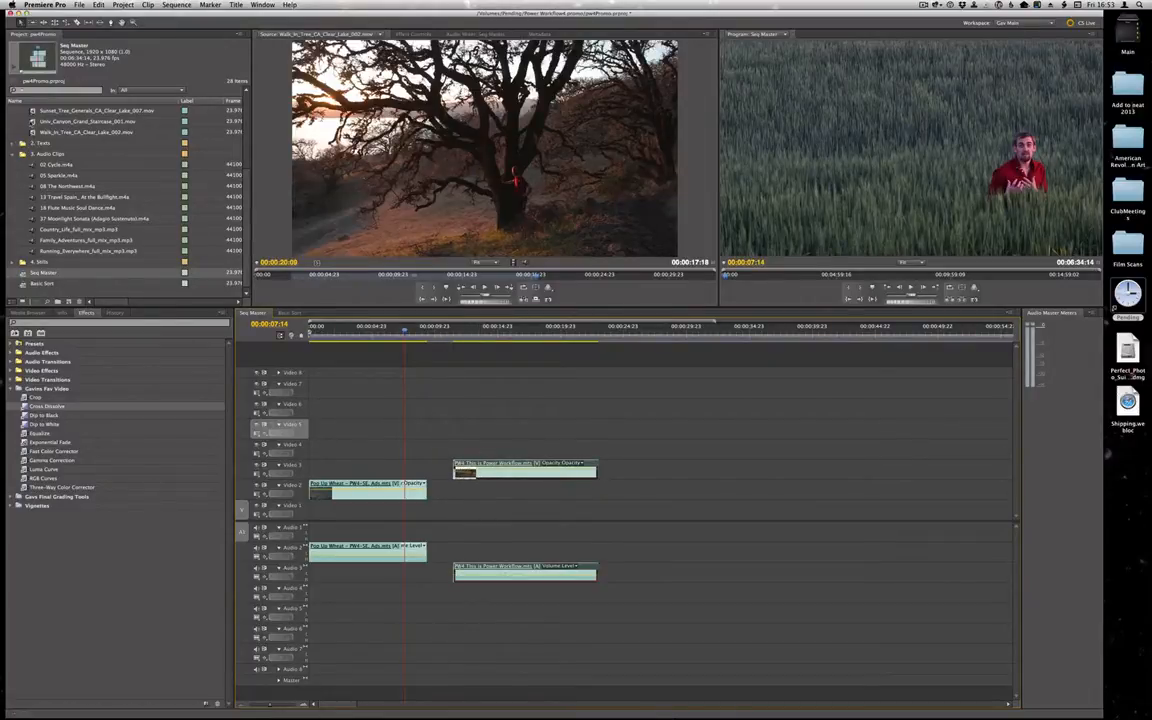
# Try placing Univ_Canyon_Grand_Staircase_001.mov on Video 4 after PW4 This is Power Workflow.mts, and delete it again
pyautogui.moveTo(87, 121); pyautogui.dragTo(631, 452)
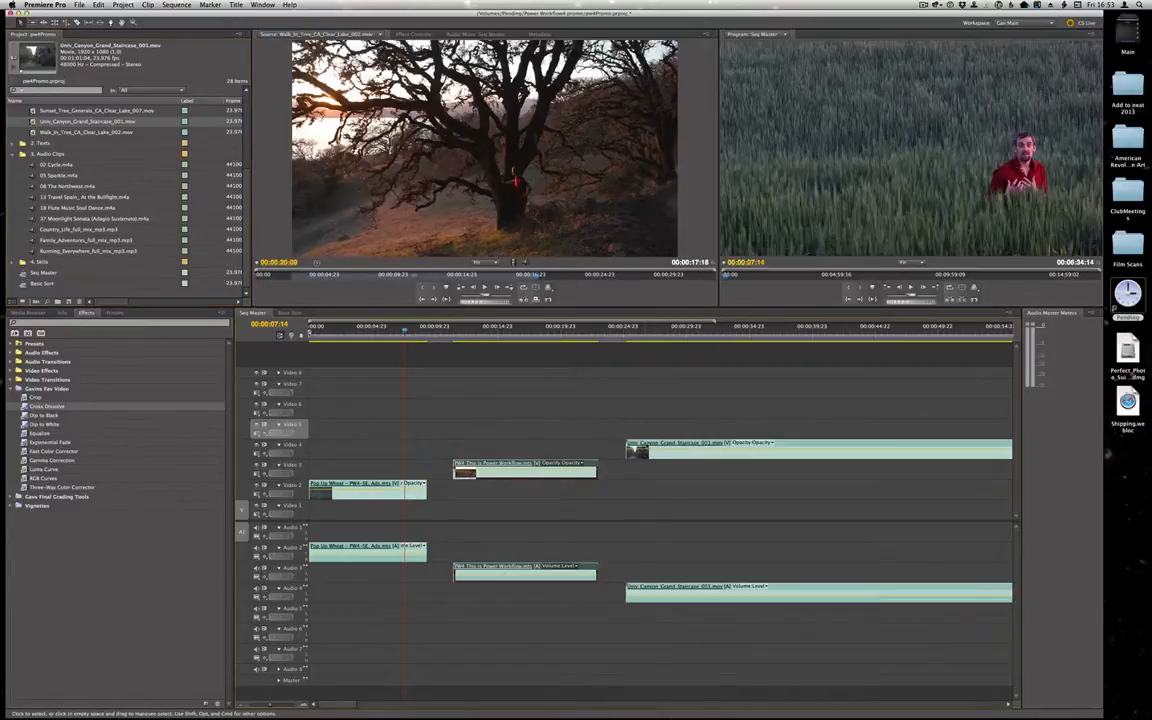
pyautogui.click(646, 446)
pyautogui.press('Delete')
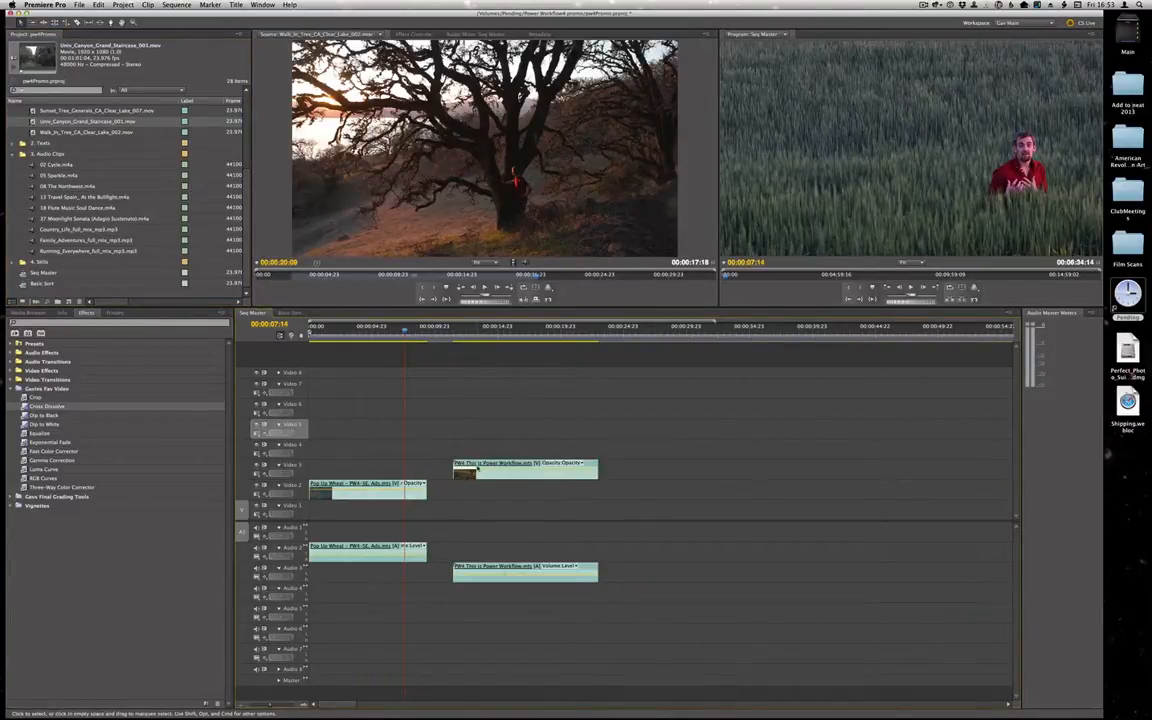
# Shift PW4 This is Power Workflow.mts across the video tracks and place it on Video 1 and Audio 1, starting at about 00:00:10
pyautogui.moveTo(487, 471)
pyautogui.mouseDown()
pyautogui.moveTo(461, 471)
pyautogui.moveTo(477, 471)
pyautogui.mouseUp()
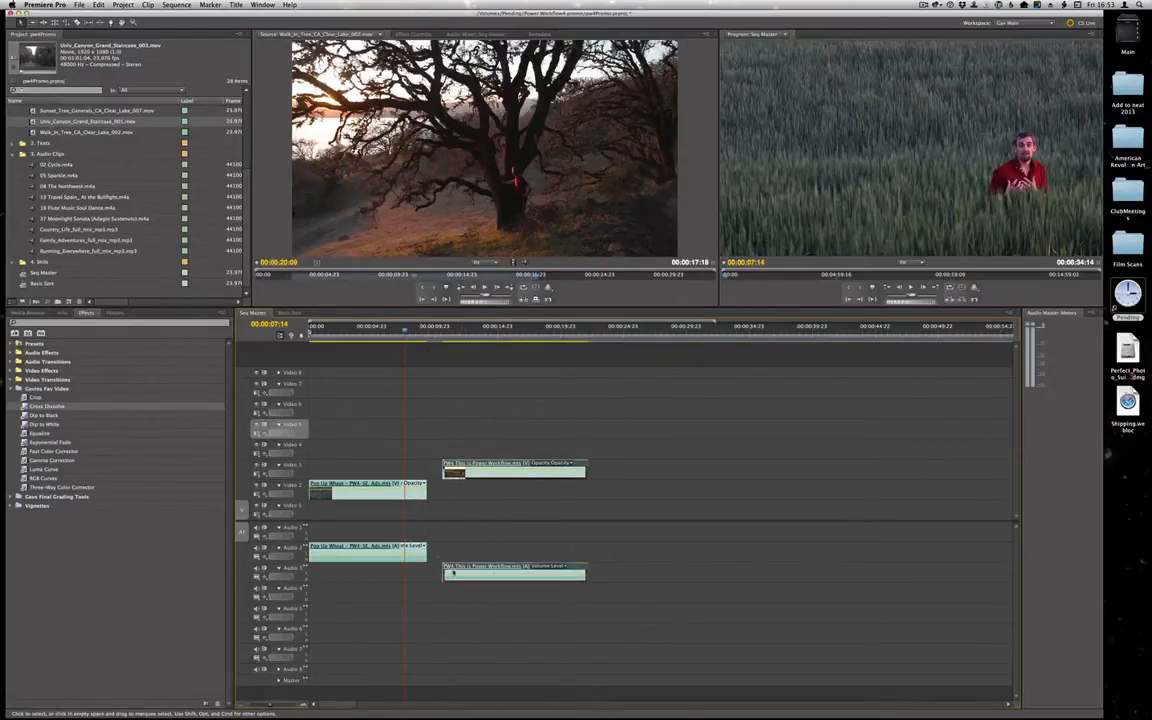
pyautogui.moveTo(450, 468); pyautogui.dragTo(462, 489)
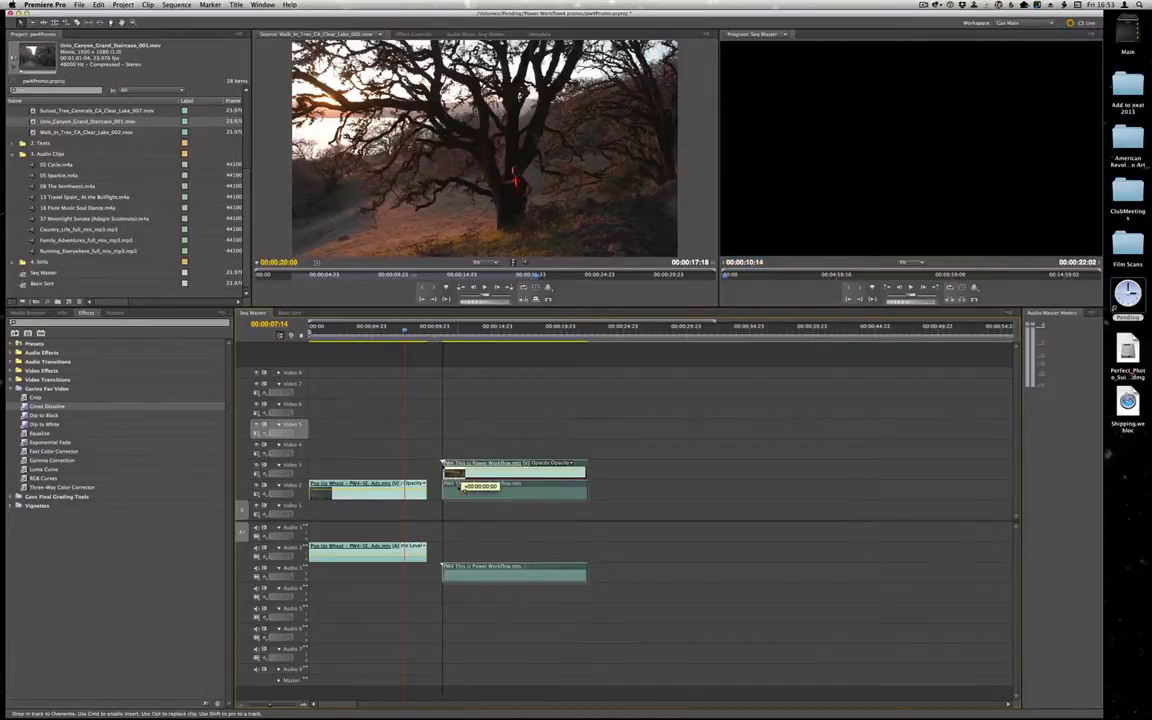
pyautogui.moveTo(462, 487); pyautogui.dragTo(458, 452)
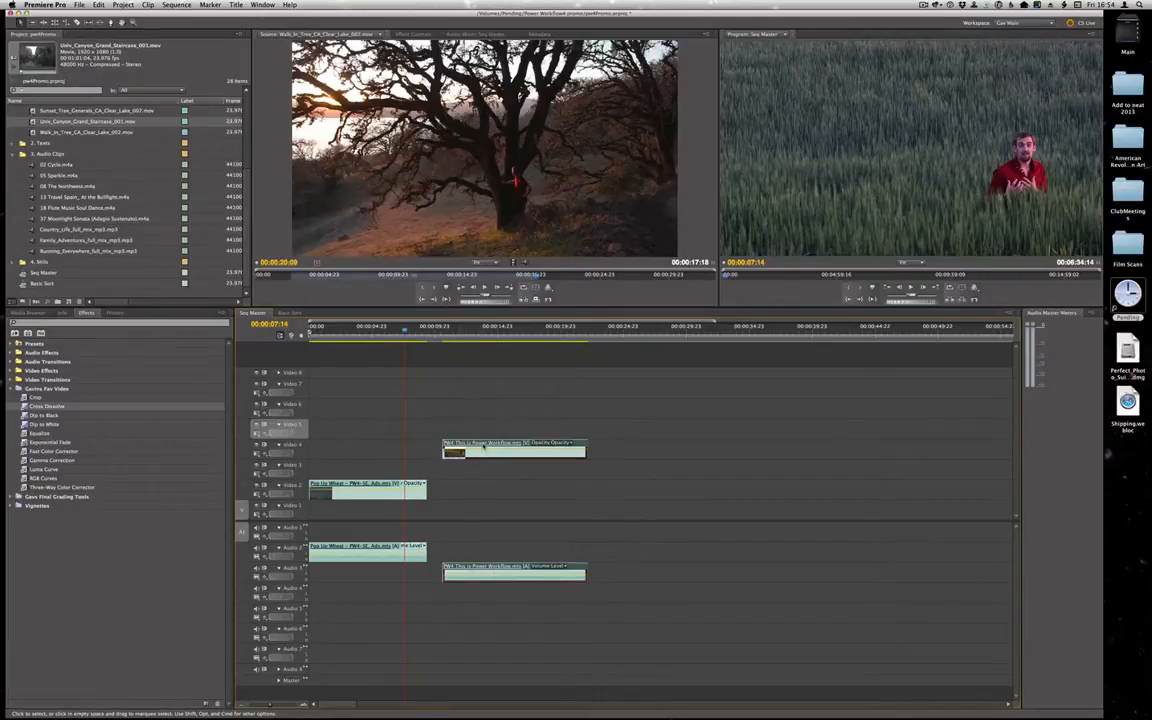
pyautogui.moveTo(452, 453); pyautogui.dragTo(472, 514)
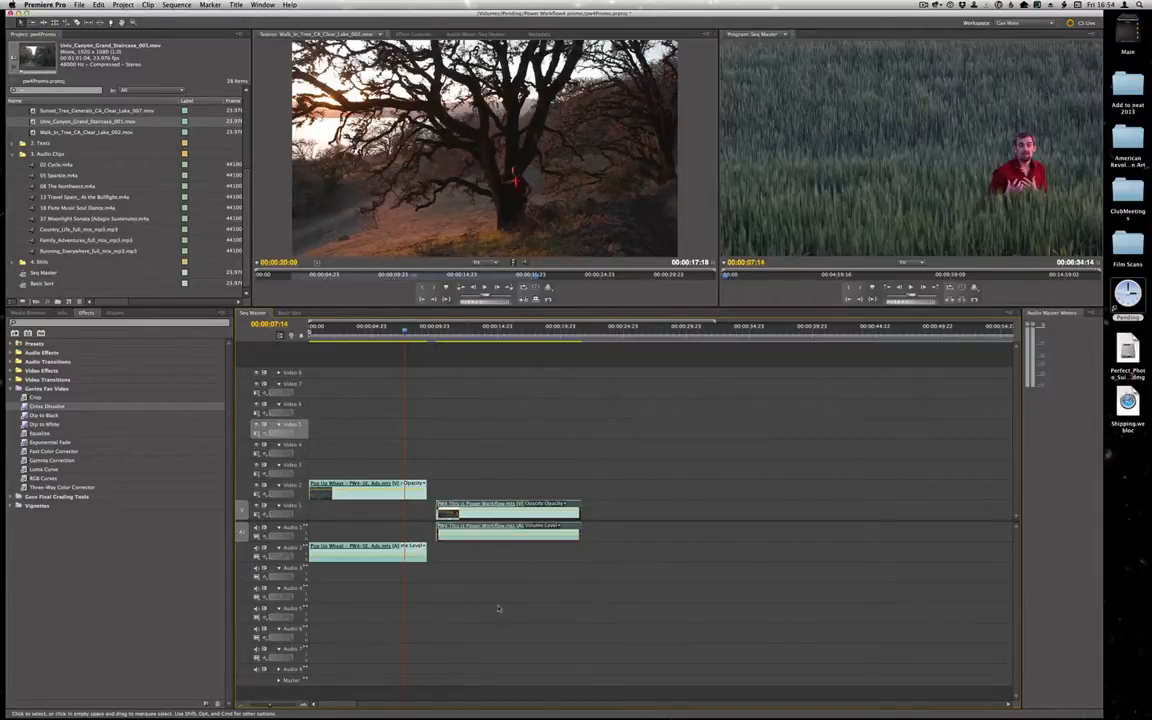
pyautogui.rightClick(472, 514)
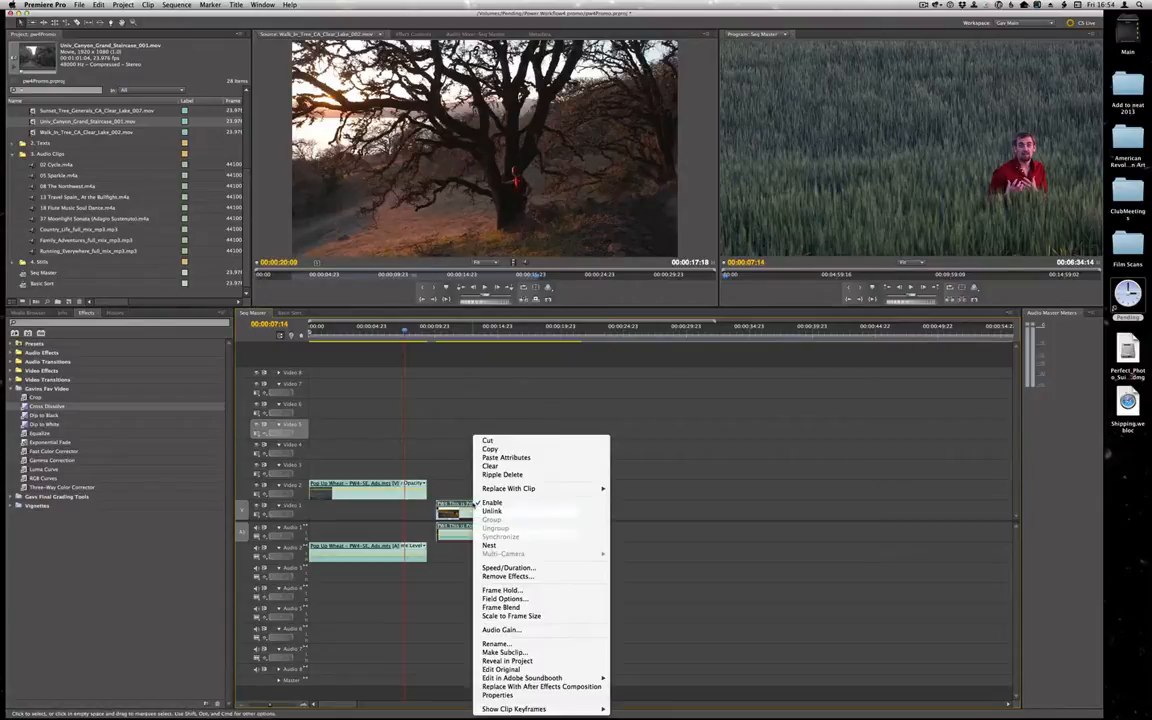
pyautogui.click(522, 512)
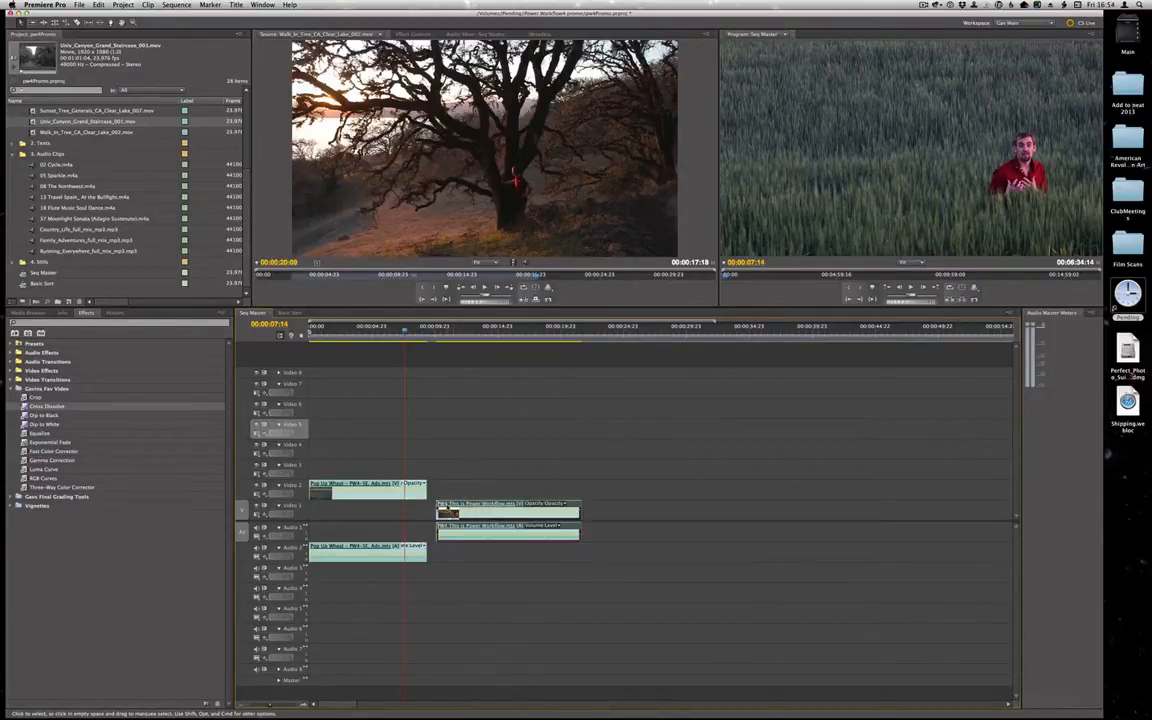
# Play to about 00:00:08:21, shift PW4 This is Power Workflow.mts to start there, and set the playhead to 00:00:05:22
pyautogui.moveTo(447, 513); pyautogui.dragTo(447, 514)
pyautogui.press('space')
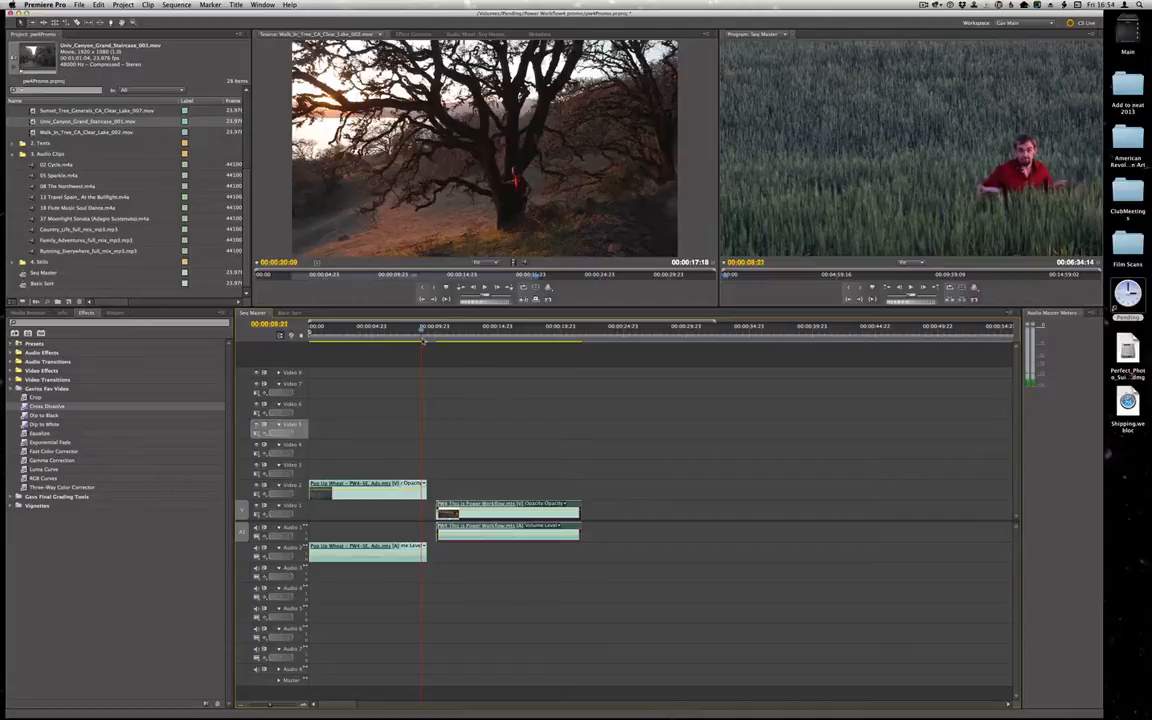
pyautogui.press('space')
pyautogui.moveTo(456, 506); pyautogui.dragTo(443, 505)
pyautogui.click(383, 327)
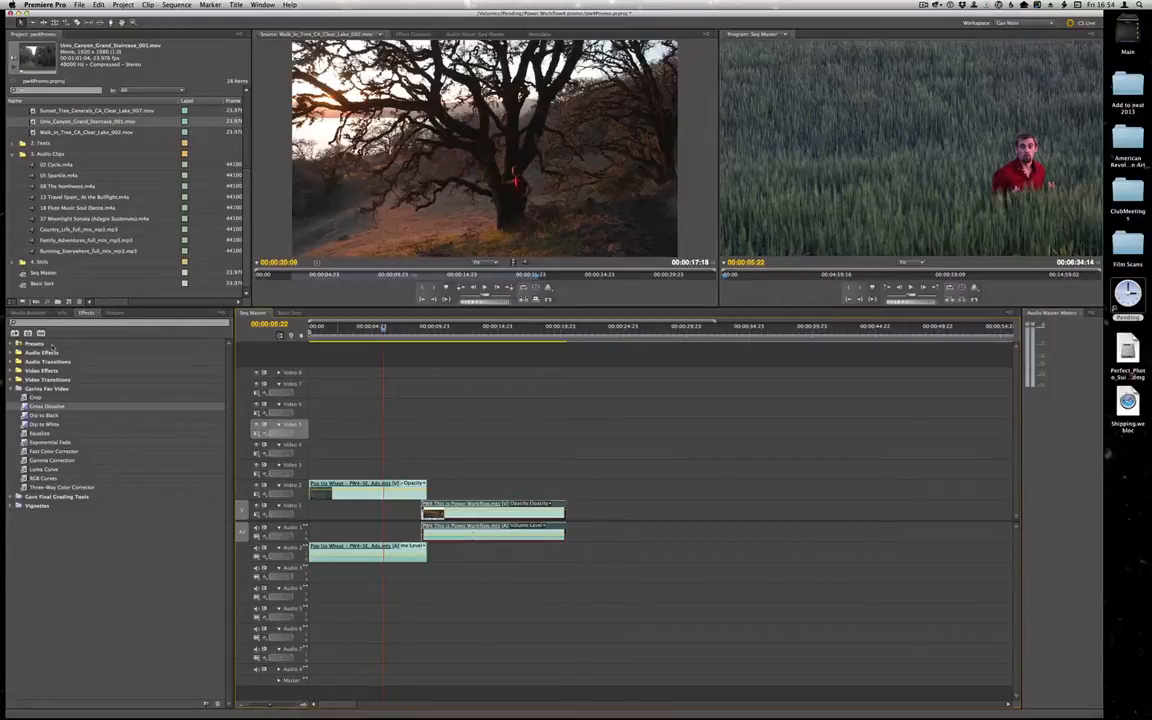
# Try moving PW4 This is Power Workflow.mts onto Video 2 over the end of Pop Up Wheat and away again, and undo the moves
pyautogui.moveTo(459, 515); pyautogui.dragTo(432, 491)
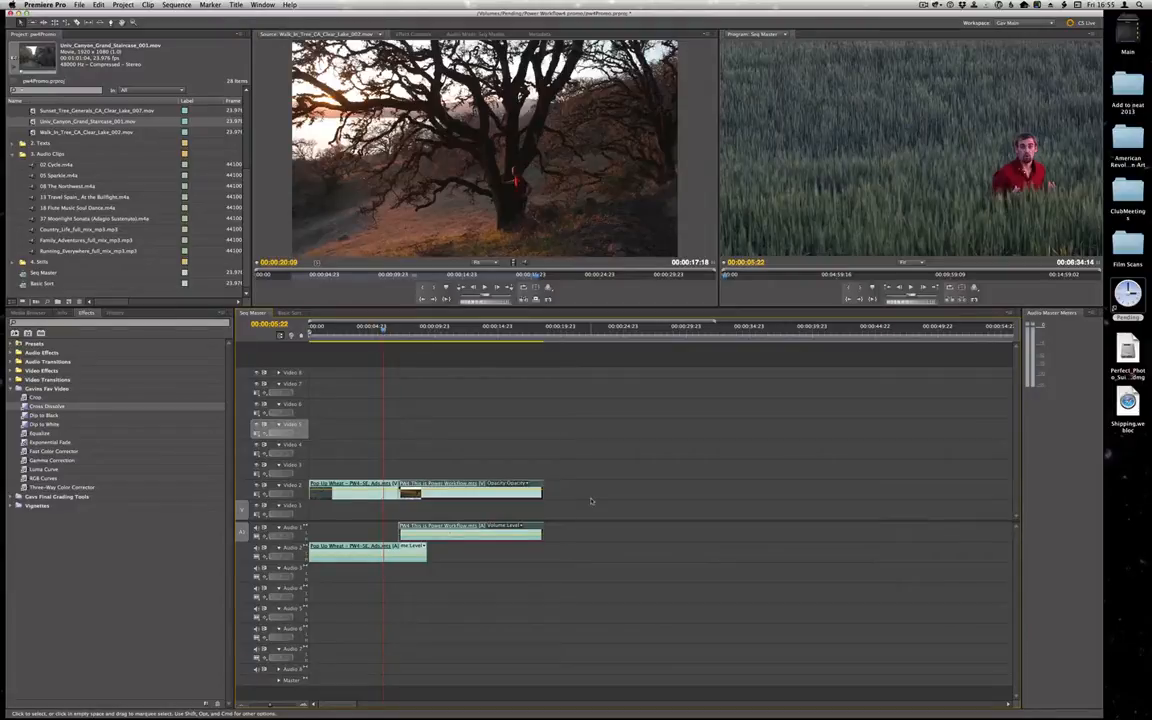
pyautogui.press('super+z')
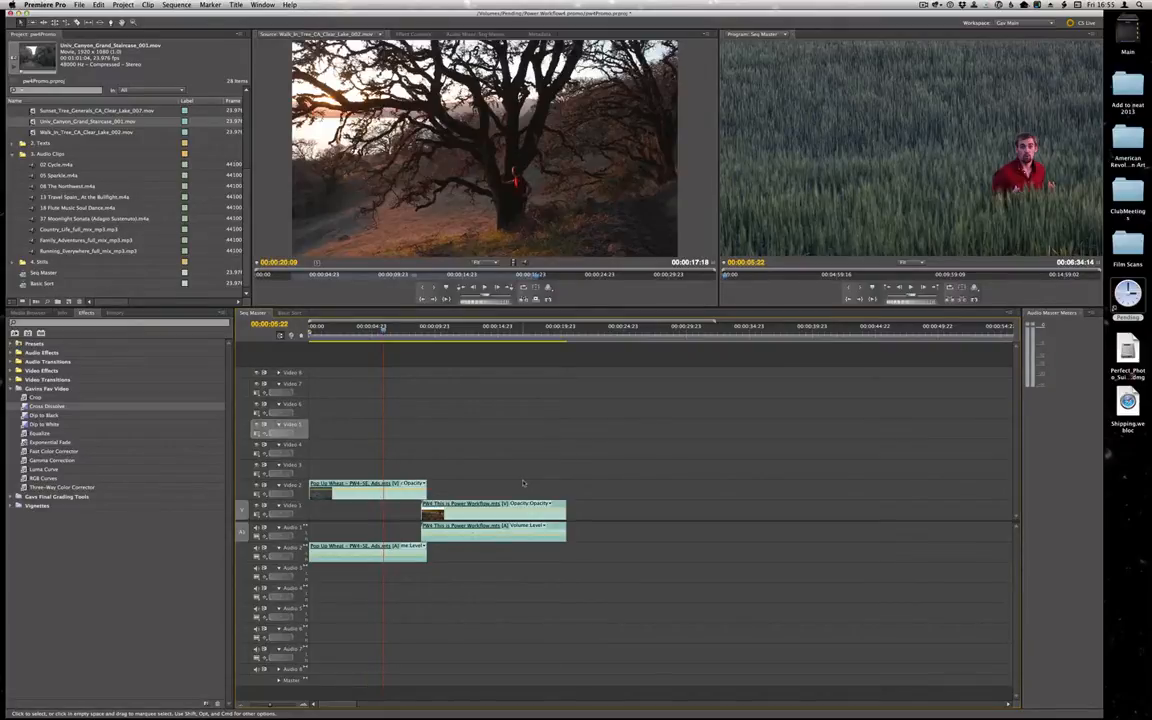
pyautogui.moveTo(440, 512); pyautogui.dragTo(628, 512)
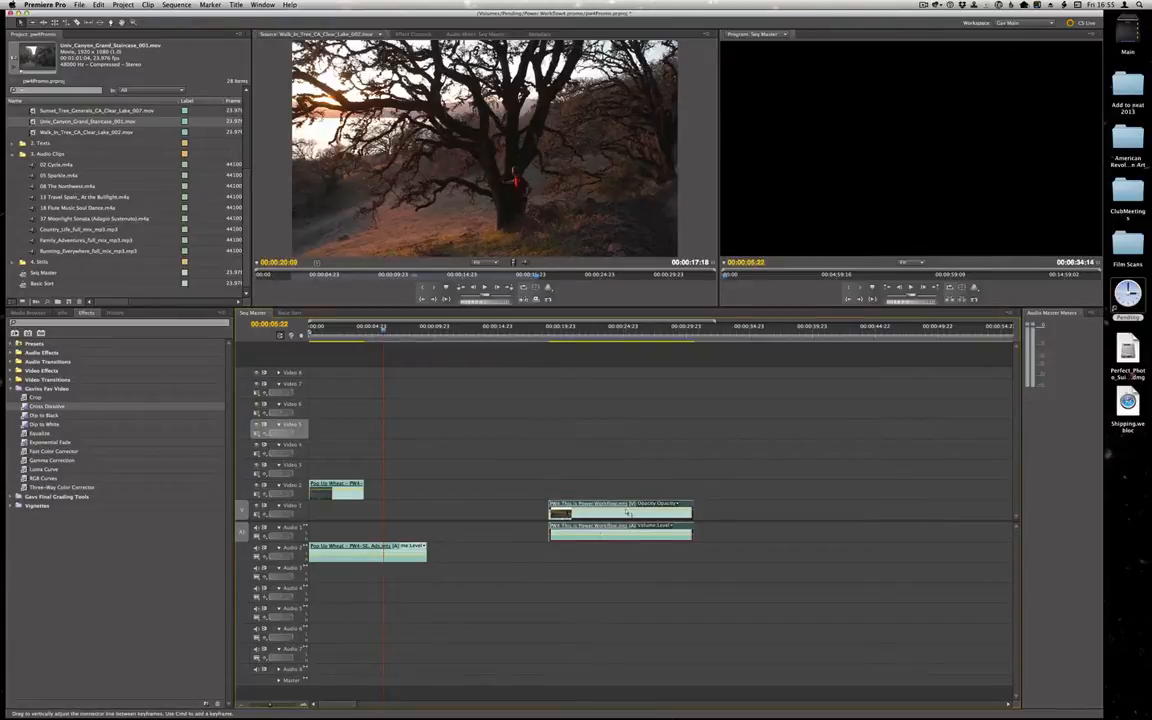
pyautogui.press('super+z')
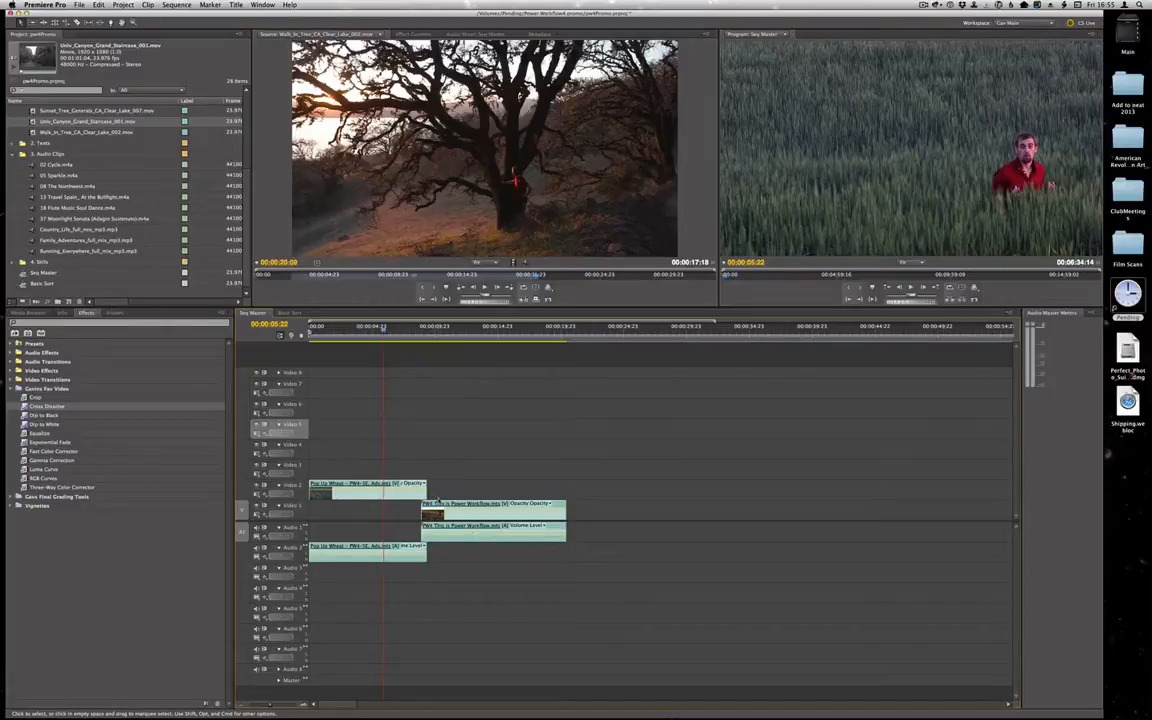
# Move PW4 This is Power Workflow.mts on Video 2 across the end of Pop Up Wheat and away to start at about 00:00:19
pyautogui.moveTo(442, 510); pyautogui.dragTo(573, 485)
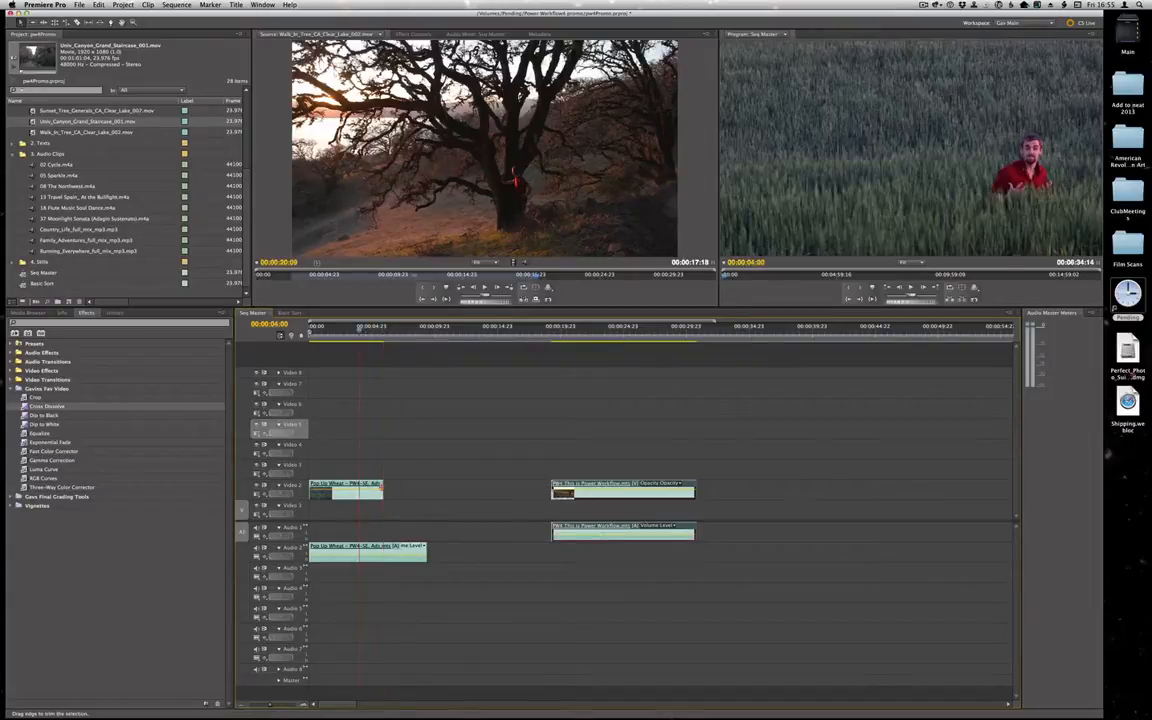
# Try extending the end of the Pop Up Wheat clip on Video 2, and trim it back to its short length
pyautogui.moveTo(381, 490); pyautogui.dragTo(495, 492)
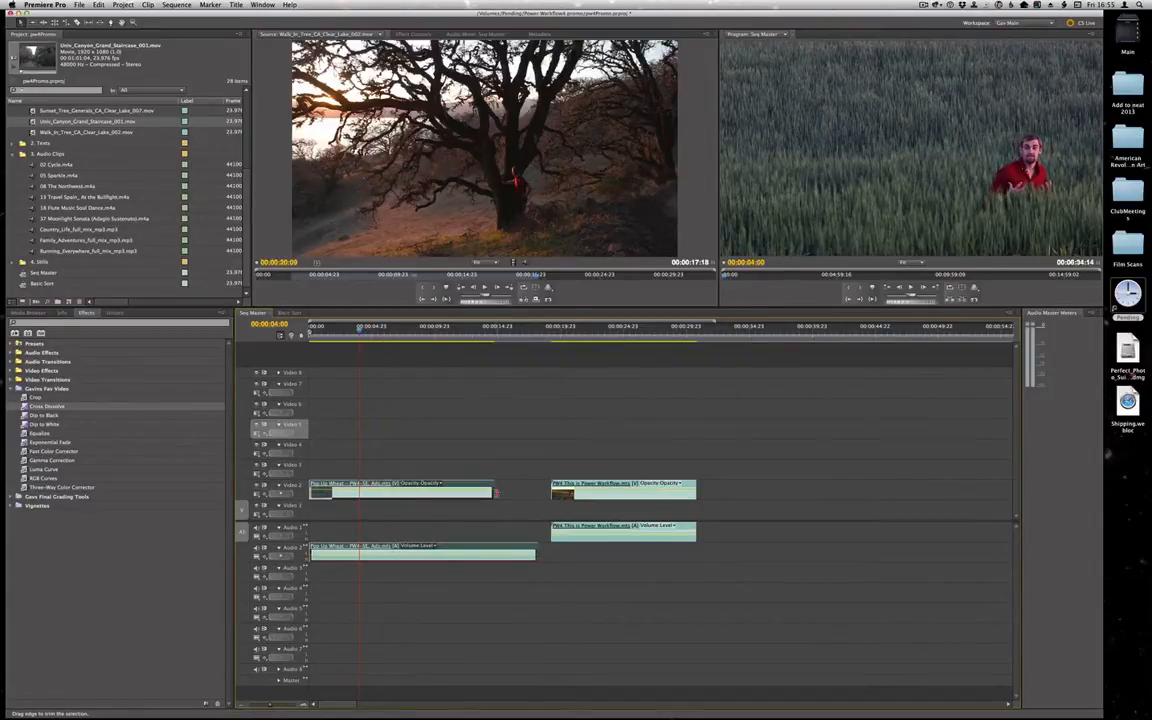
pyautogui.moveTo(495, 492); pyautogui.dragTo(381, 491)
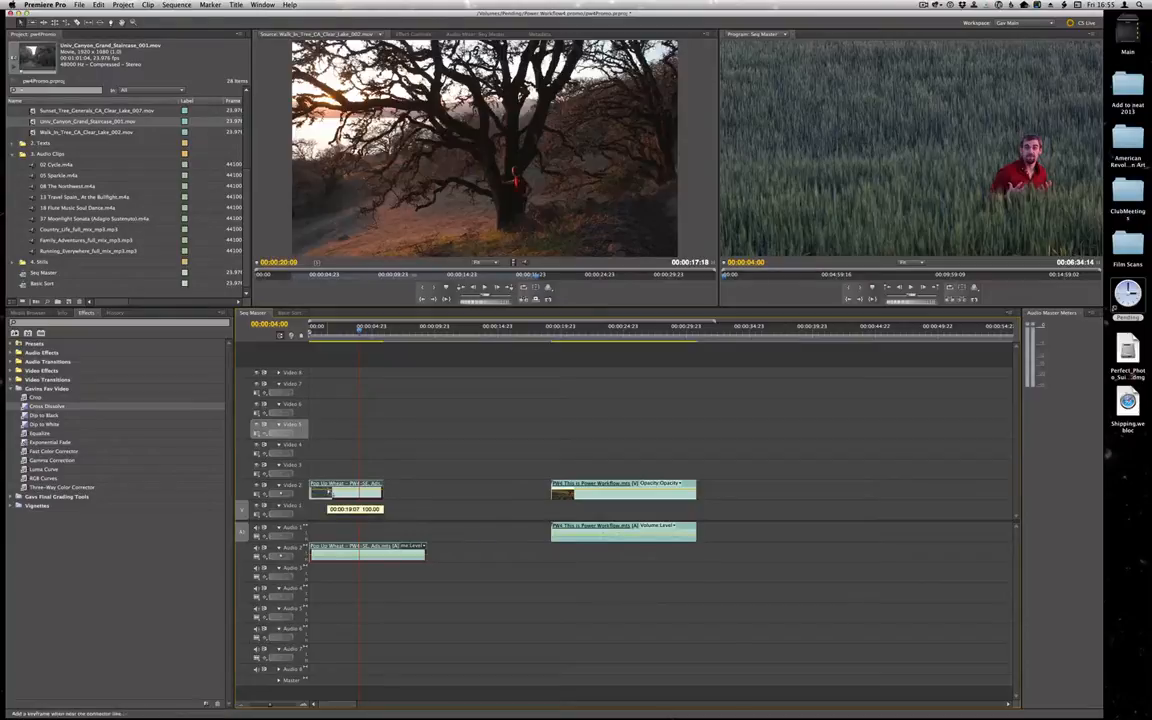
# Undo the trims of the Pop Up Wheat clip and the earlier move of the PW4 This is Power Workflow clip
pyautogui.press('super+z')
pyautogui.press('super+z')
pyautogui.press('super+z')
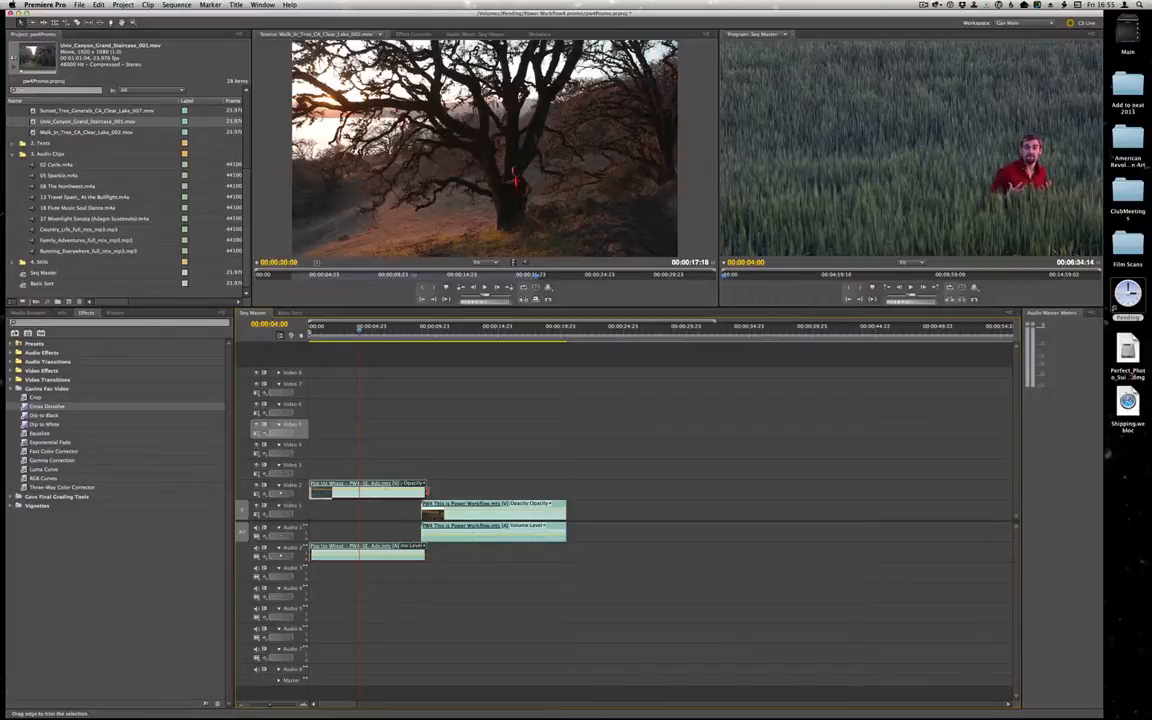
# Try extending the end of the Pop Up Wheat clip far past the PW4 This is Power Workflow clip twice, undoing each extension
pyautogui.moveTo(425, 489); pyautogui.dragTo(848, 490)
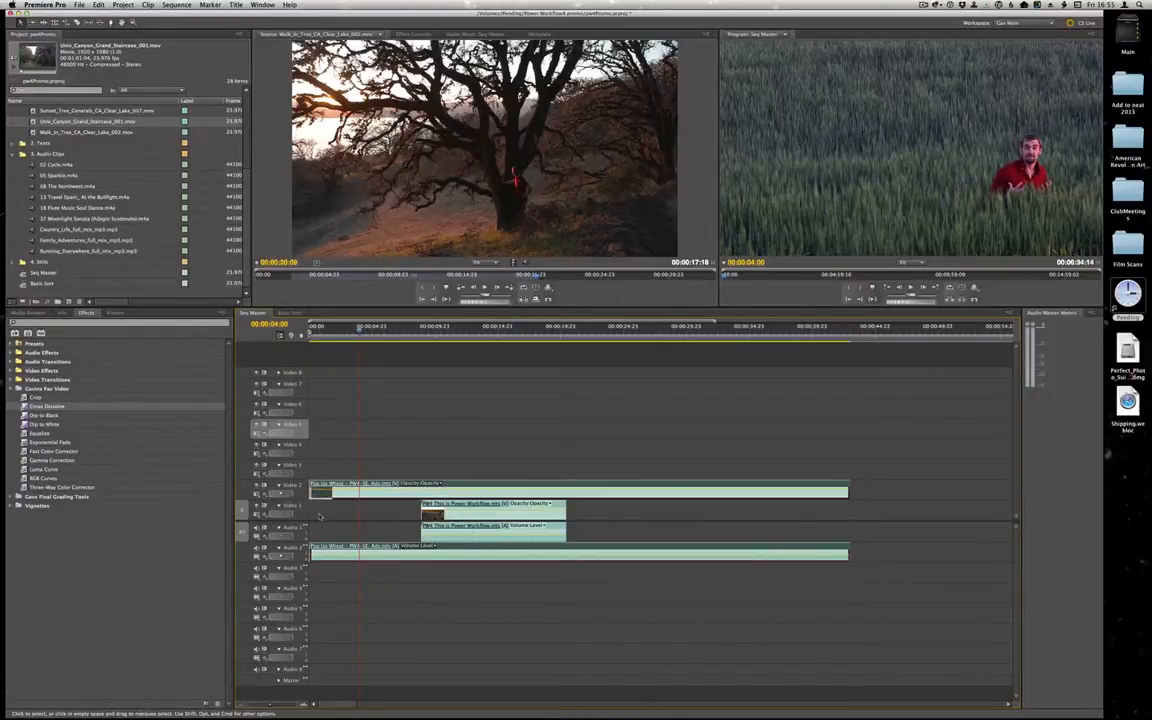
pyautogui.press('super+z')
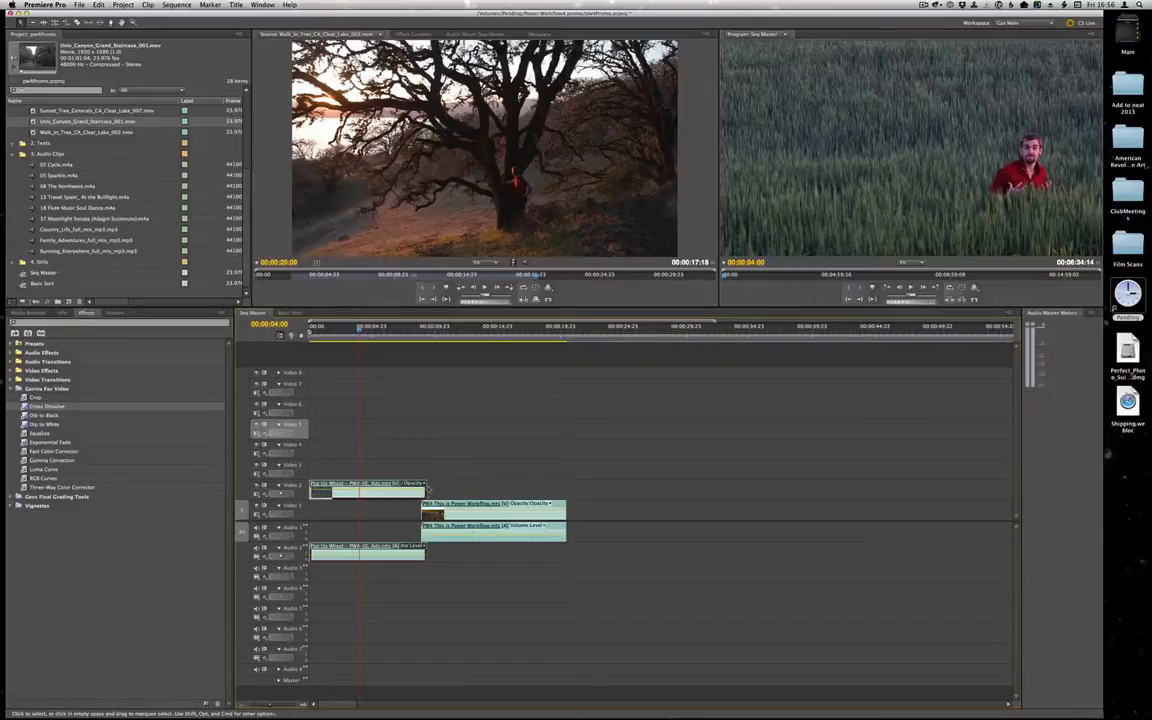
pyautogui.moveTo(425, 489); pyautogui.dragTo(813, 490)
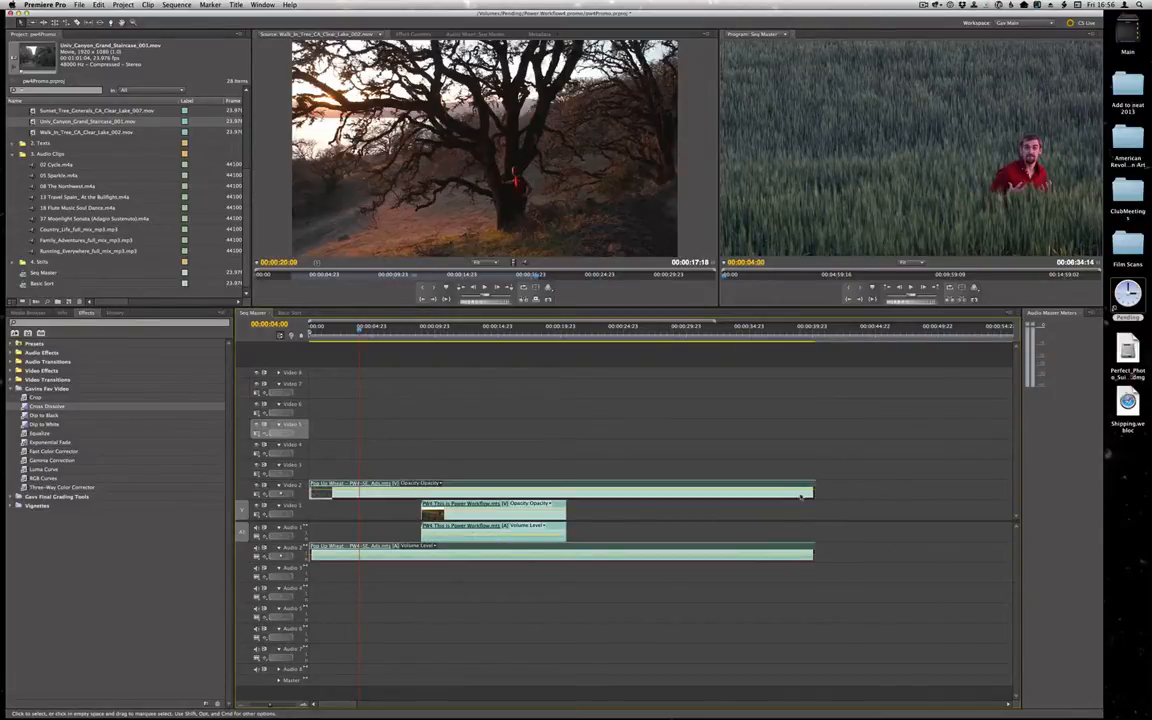
pyautogui.press('super+z')
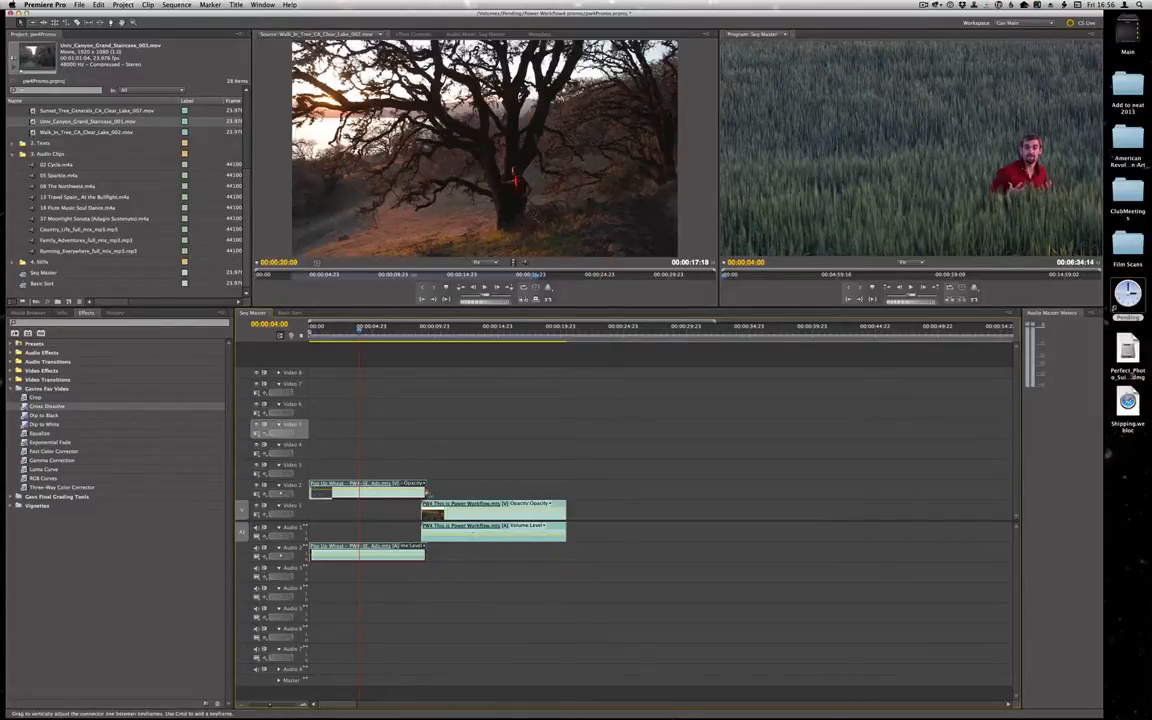
# Try trimming the end of the Pop Up Wheat clip closer to the start of the PW4 This is Power Workflow clip, and undo the trim
pyautogui.press('space')
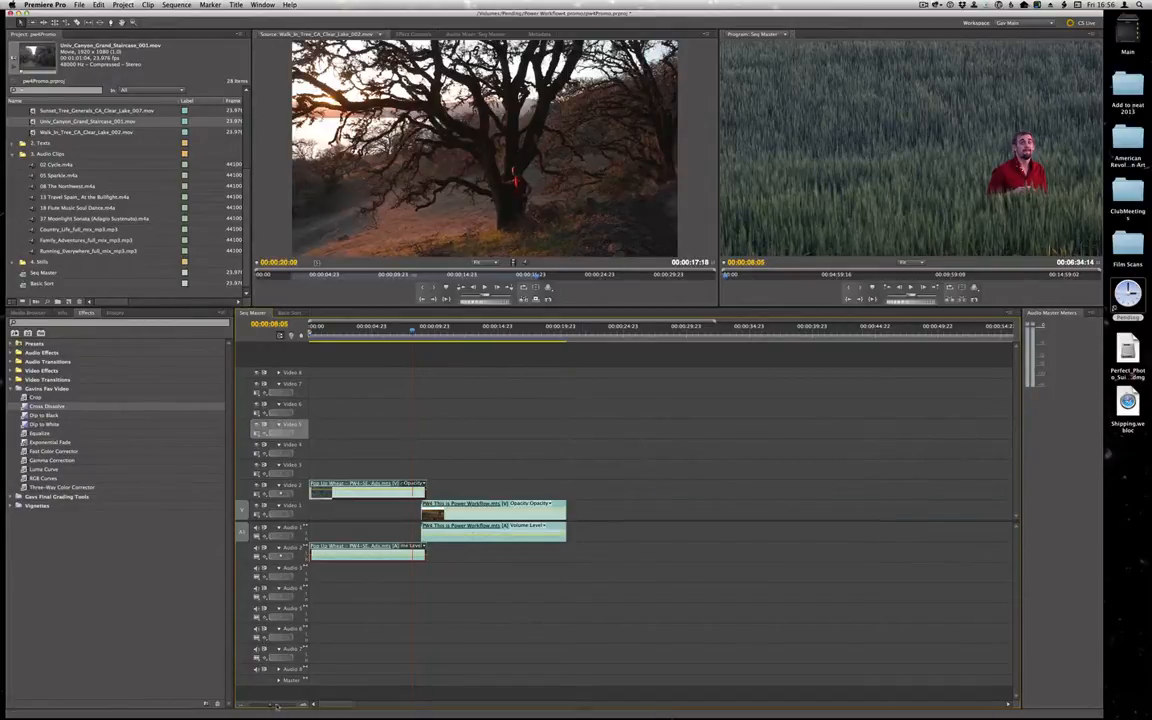
pyautogui.moveTo(270, 706); pyautogui.dragTo(289, 709)
pyautogui.moveTo(795, 331); pyautogui.dragTo(747, 348)
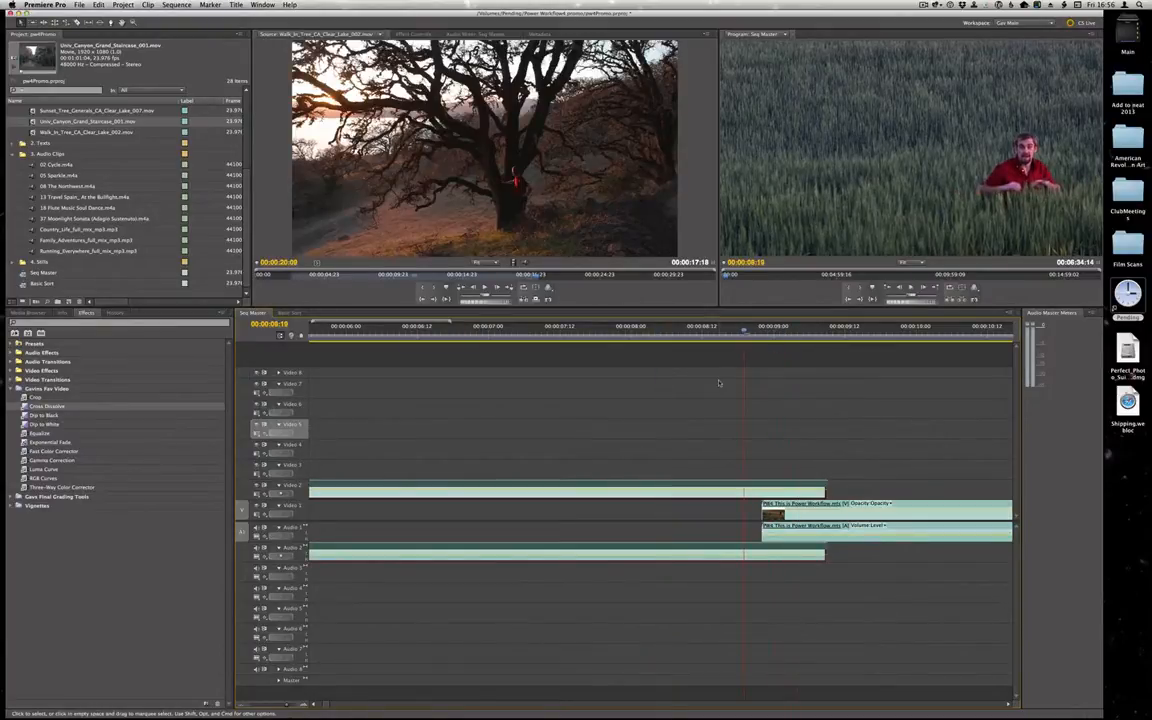
pyautogui.click(766, 334)
pyautogui.moveTo(825, 491); pyautogui.dragTo(796, 491)
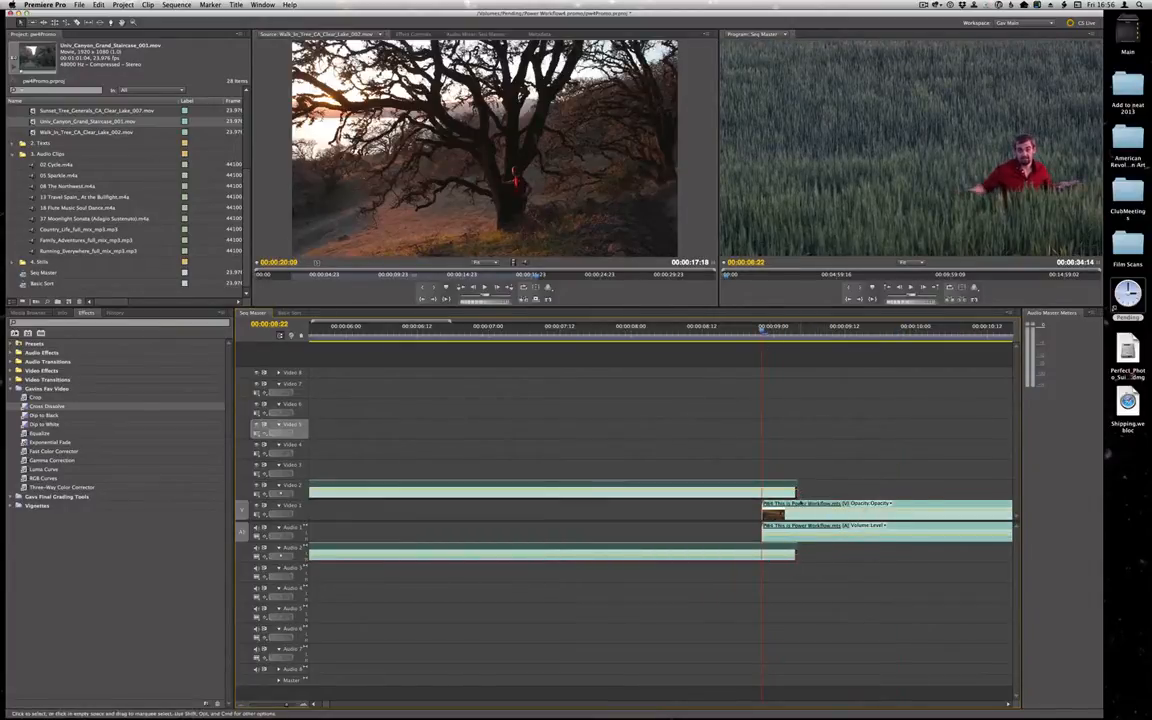
pyautogui.press('super+z')
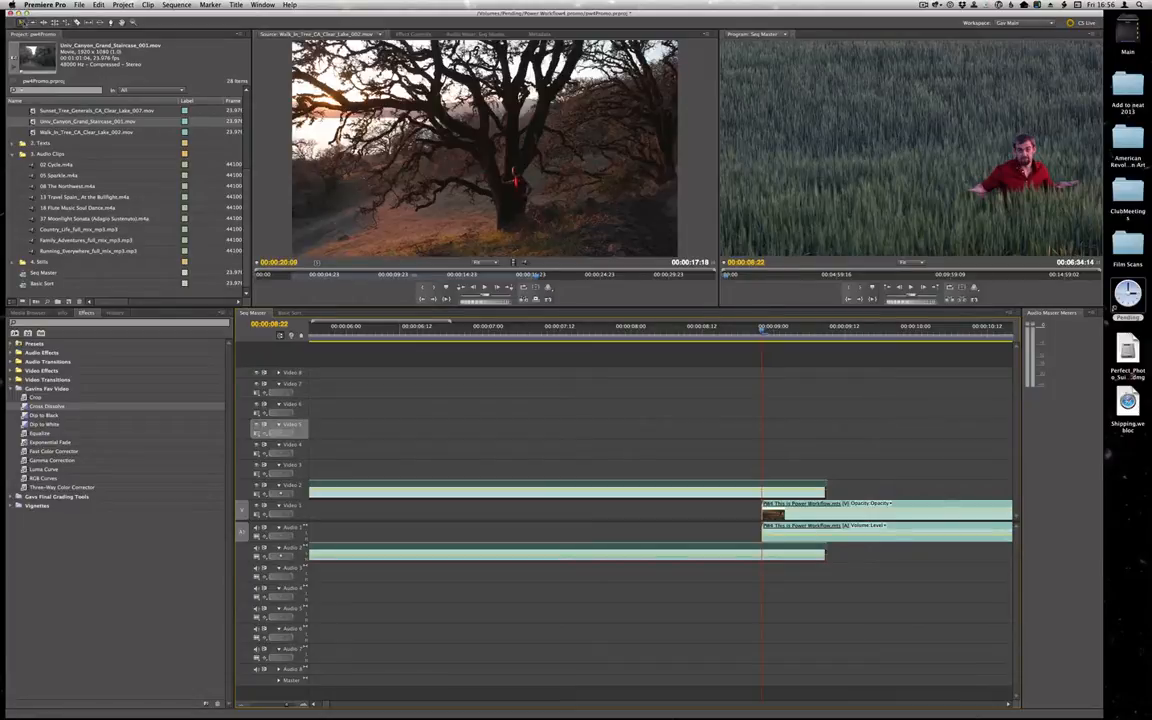
# Split the Pop Up Wheat clip with the Razor tool at about 00:00:07:03 and 00:00:07:09
pyautogui.click(72, 22)
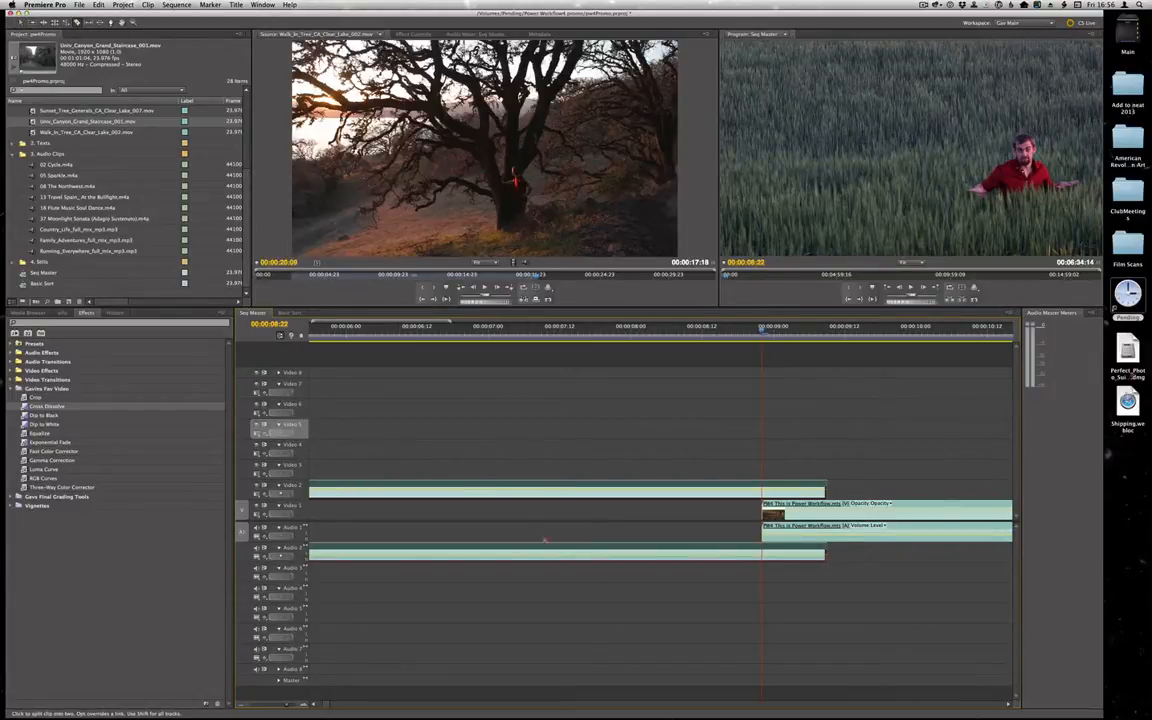
pyautogui.click(506, 489)
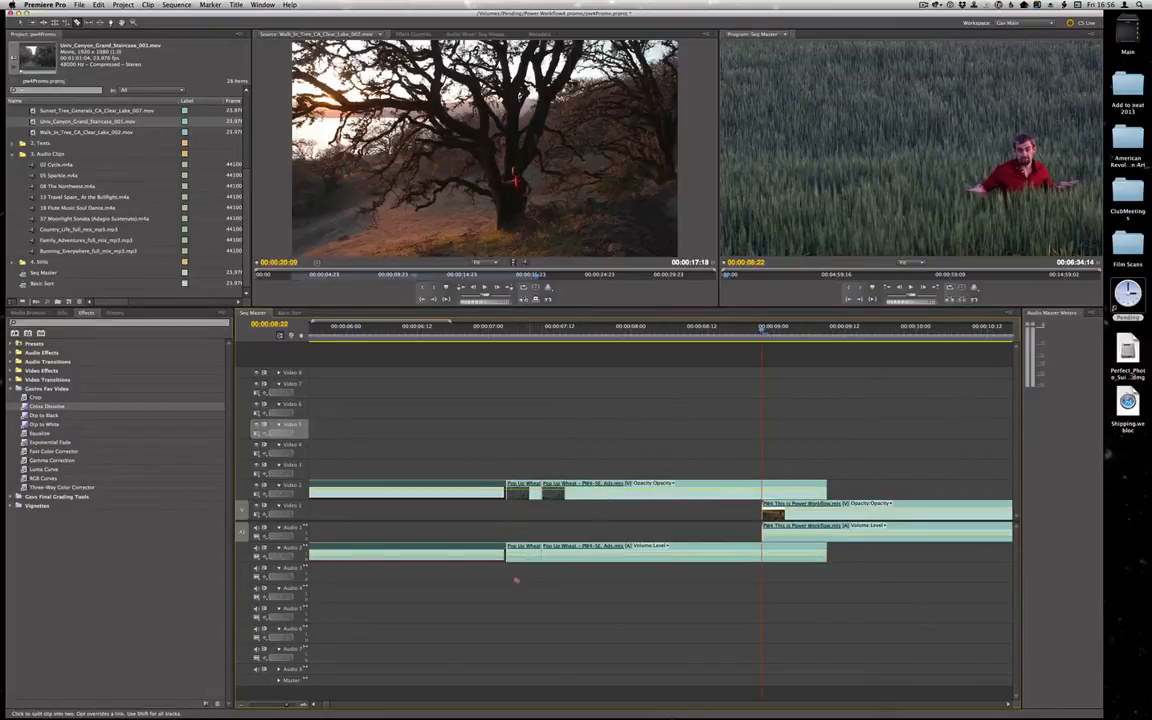
# Delete the short Pop Up Wheat piece between the two cuts and move the remaining piece back to close the gap
pyautogui.moveTo(287, 706); pyautogui.dragTo(285, 707)
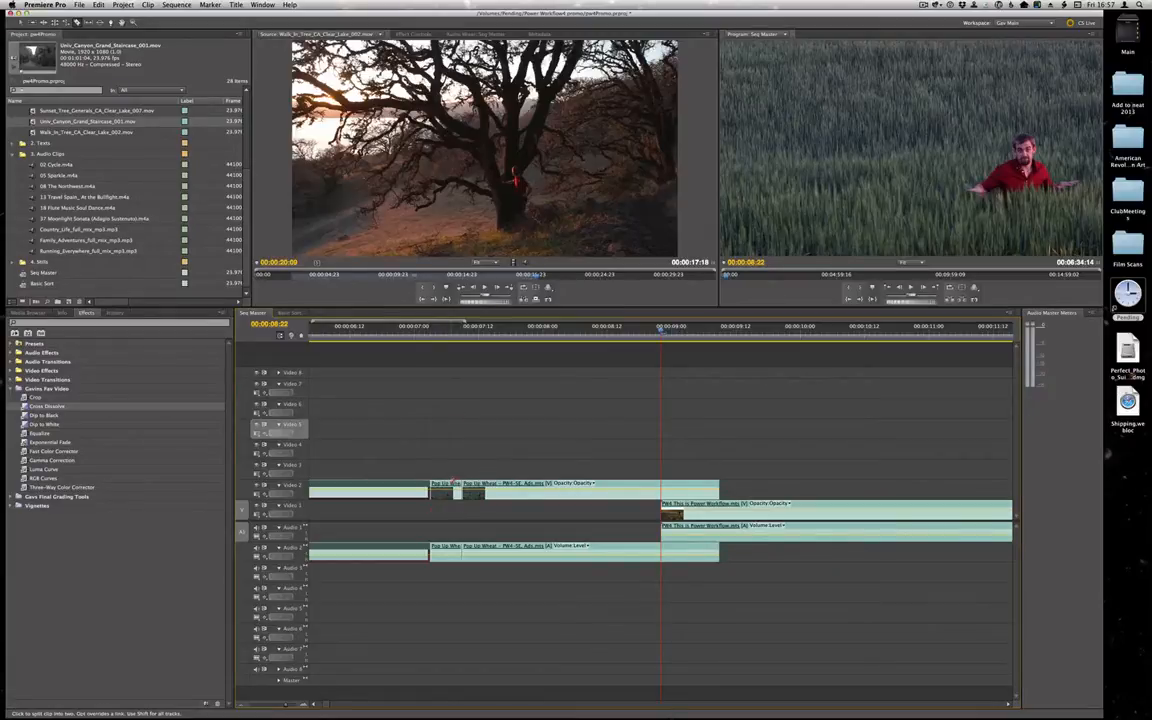
pyautogui.press('v')
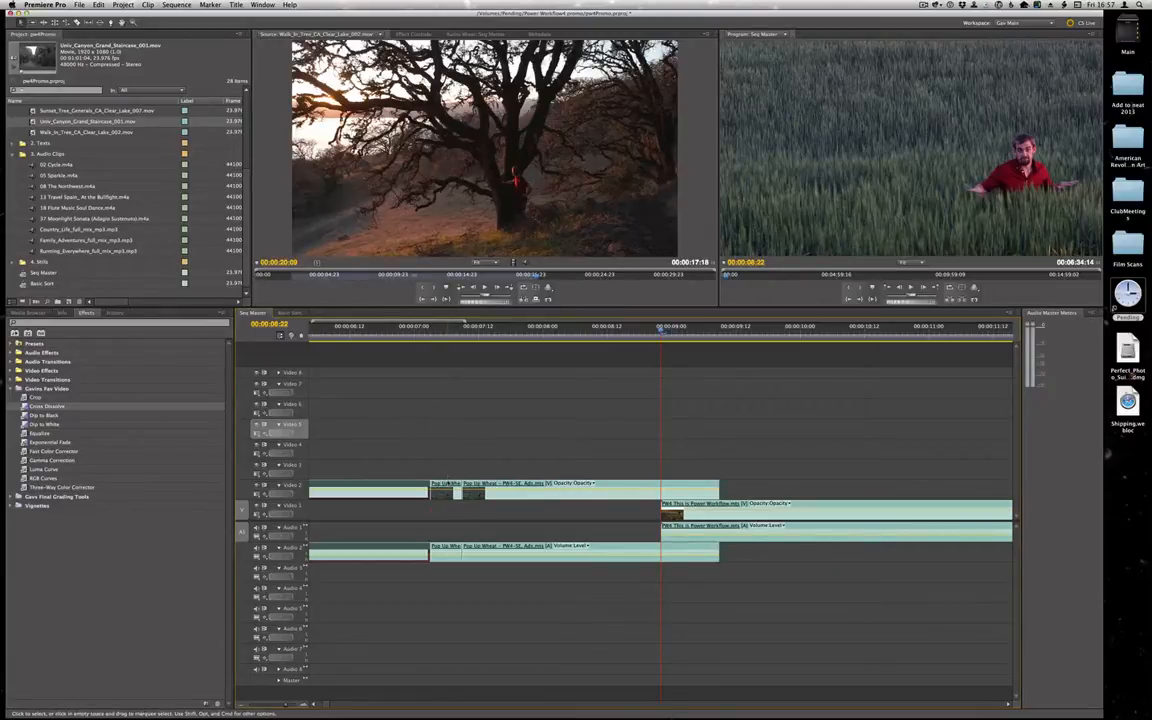
pyautogui.click(448, 484)
pyautogui.press('Delete')
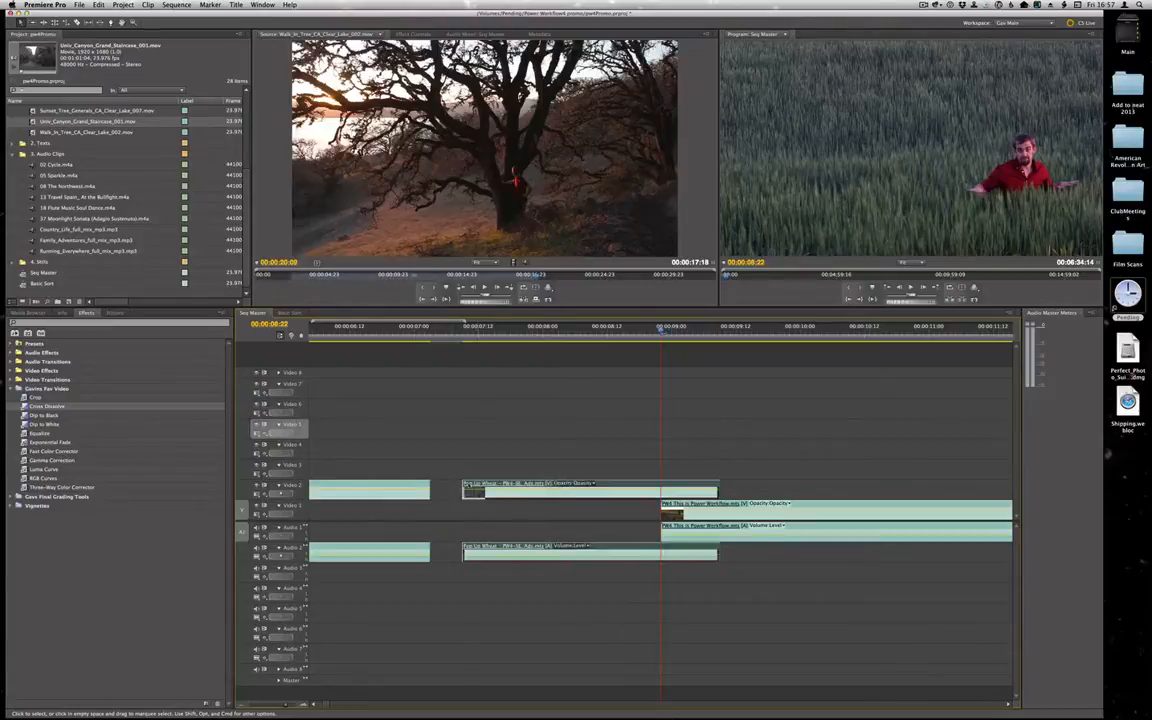
pyautogui.moveTo(470, 490); pyautogui.dragTo(455, 490)
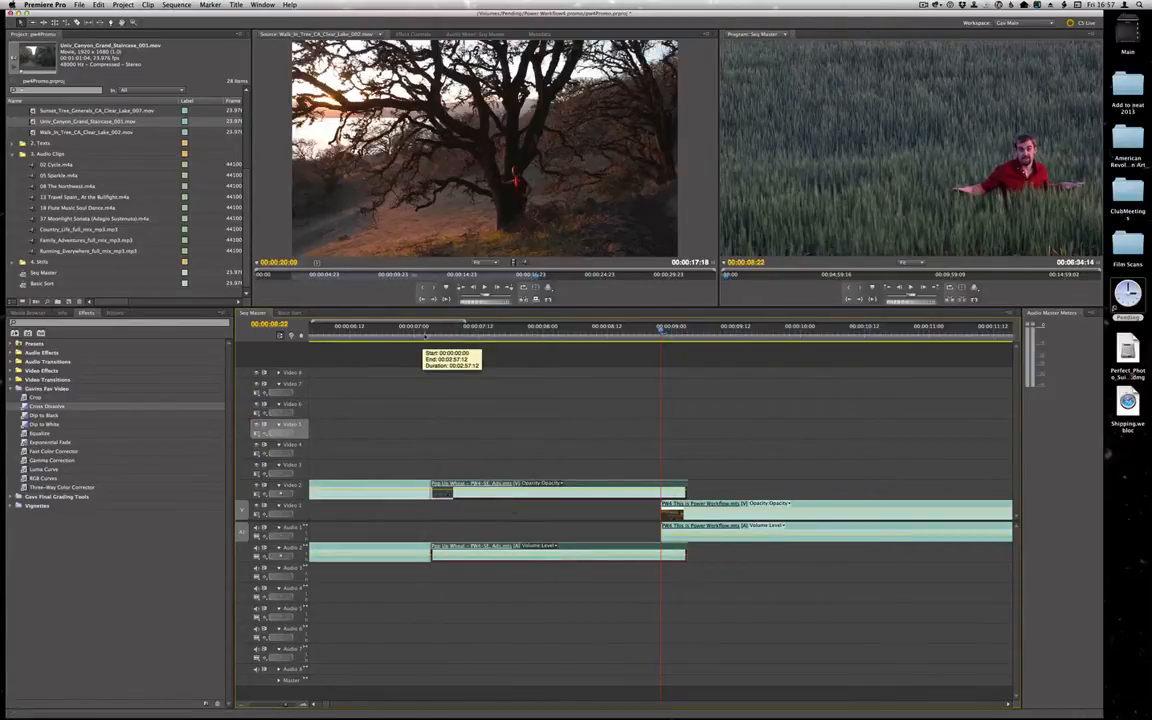
# Play the sequence repeatedly across the join between the two Pop Up Wheat pieces to review the cut
pyautogui.click(434, 329)
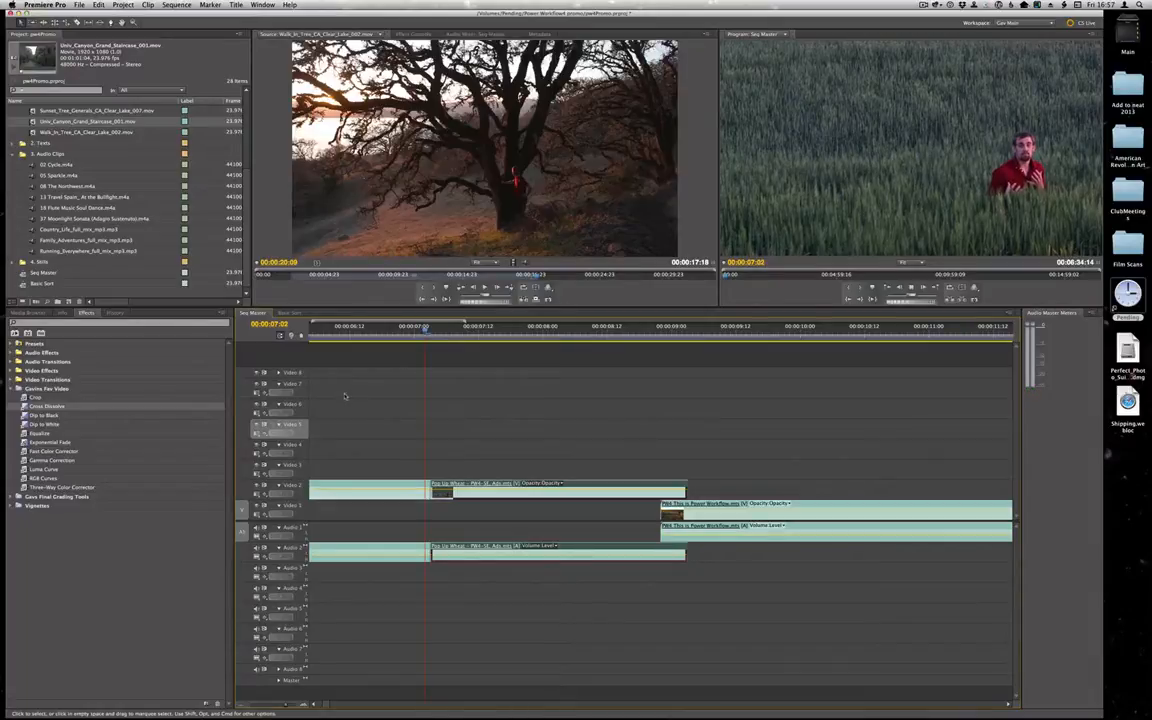
pyautogui.press('space')
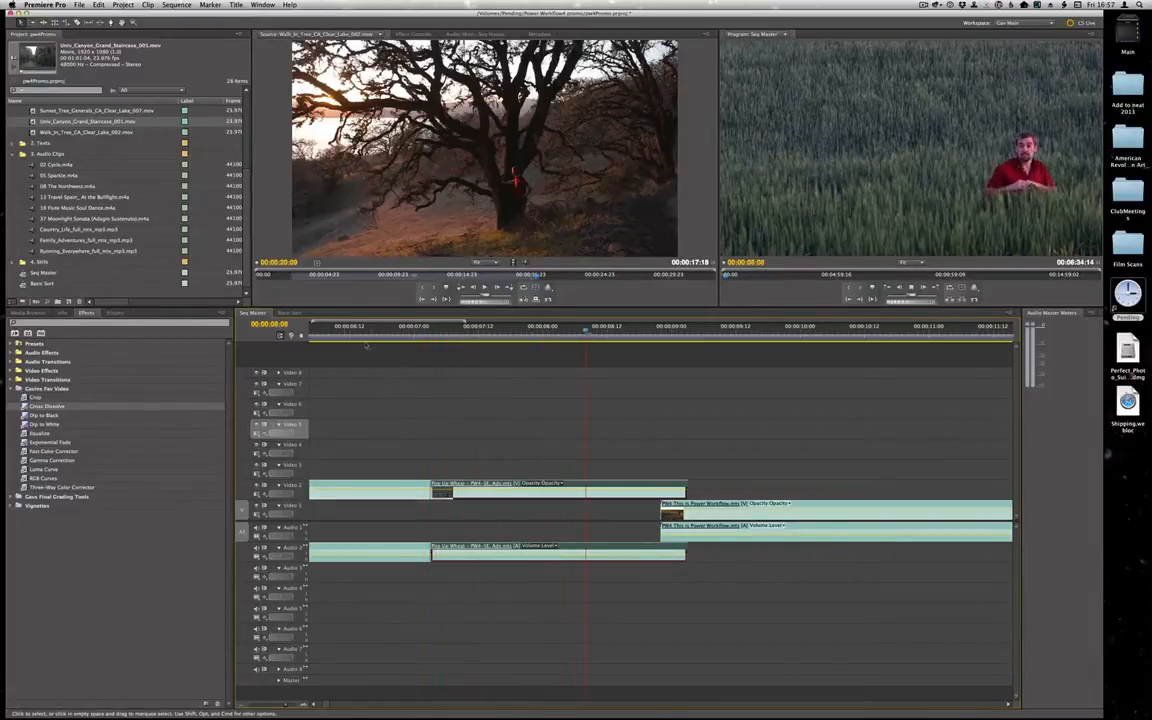
pyautogui.click(361, 331)
pyautogui.click(346, 331)
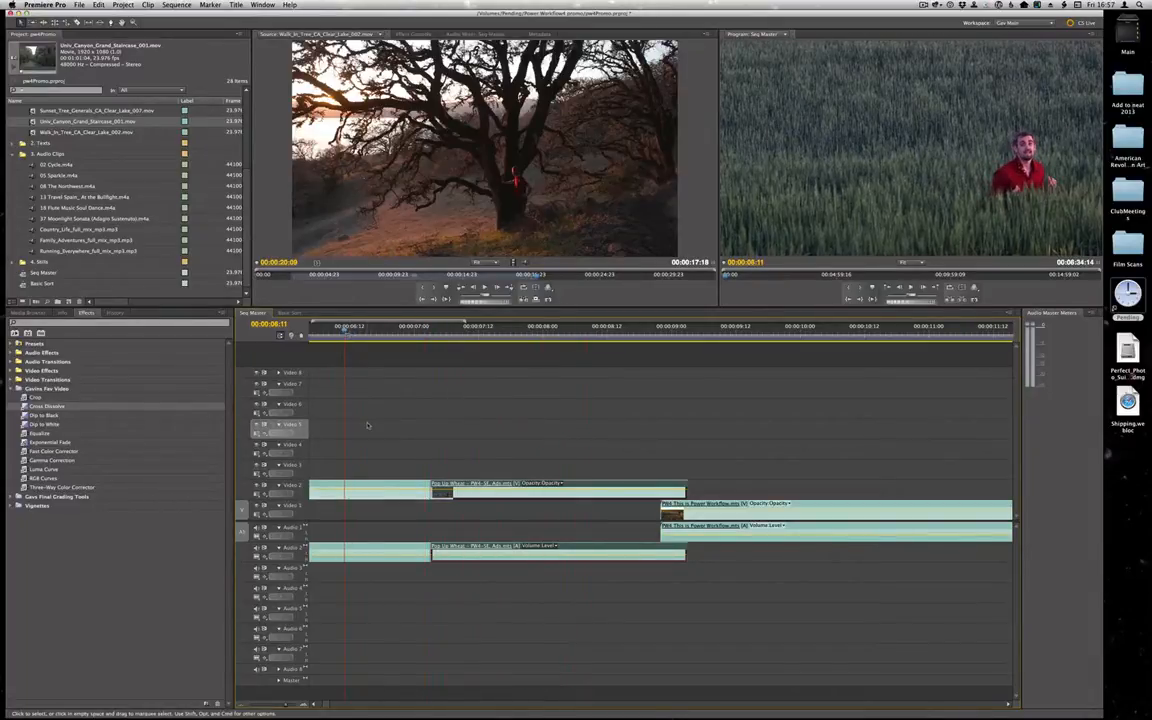
pyautogui.press('space')
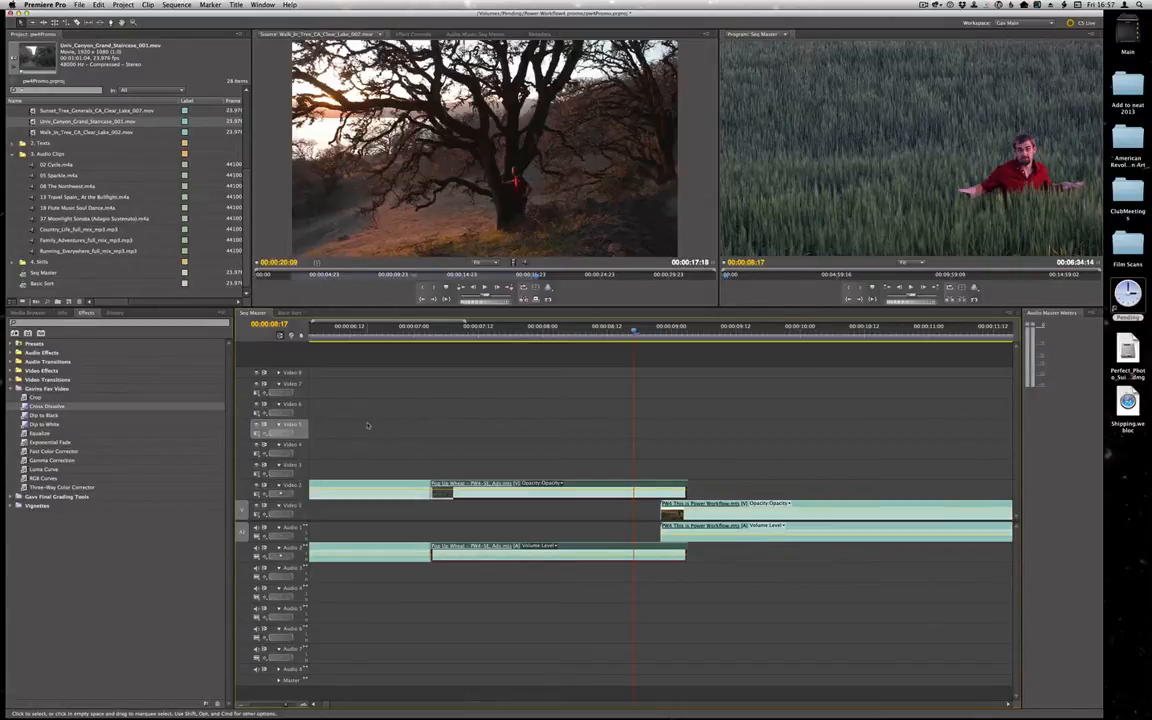
# Undo the gap closing, the deletion of the short piece and the second razor cut in the Pop Up Wheat clip
pyautogui.press('super+z')
pyautogui.press('super+z')
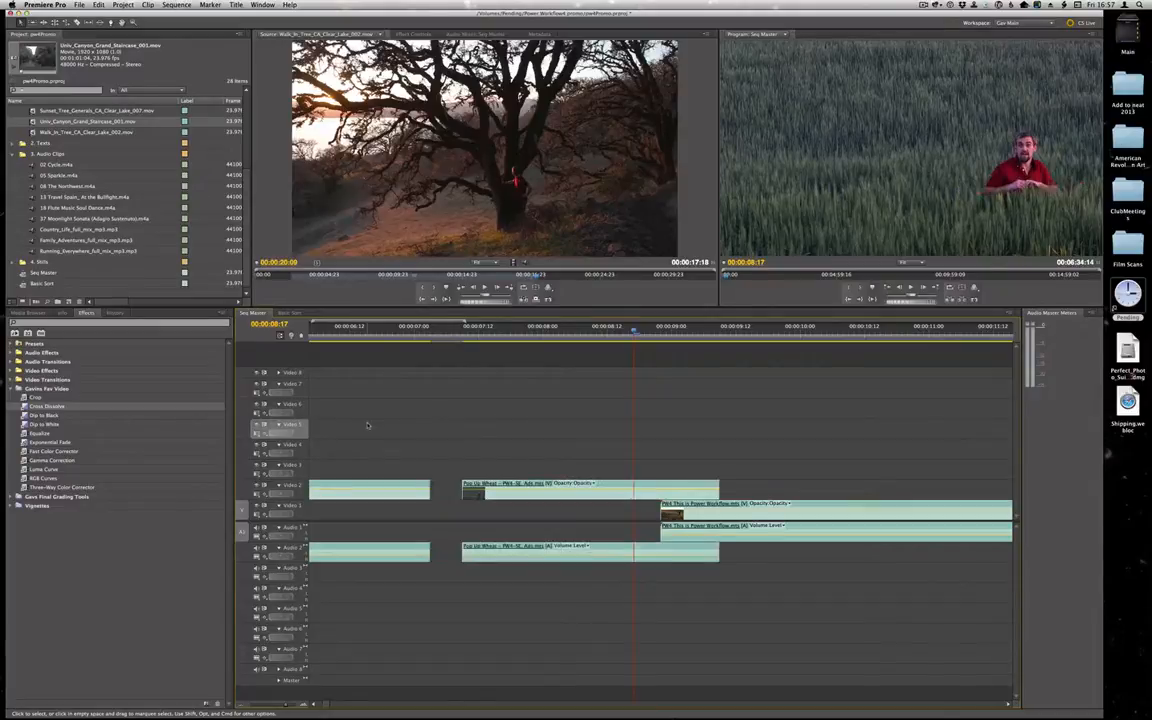
pyautogui.press('super+z')
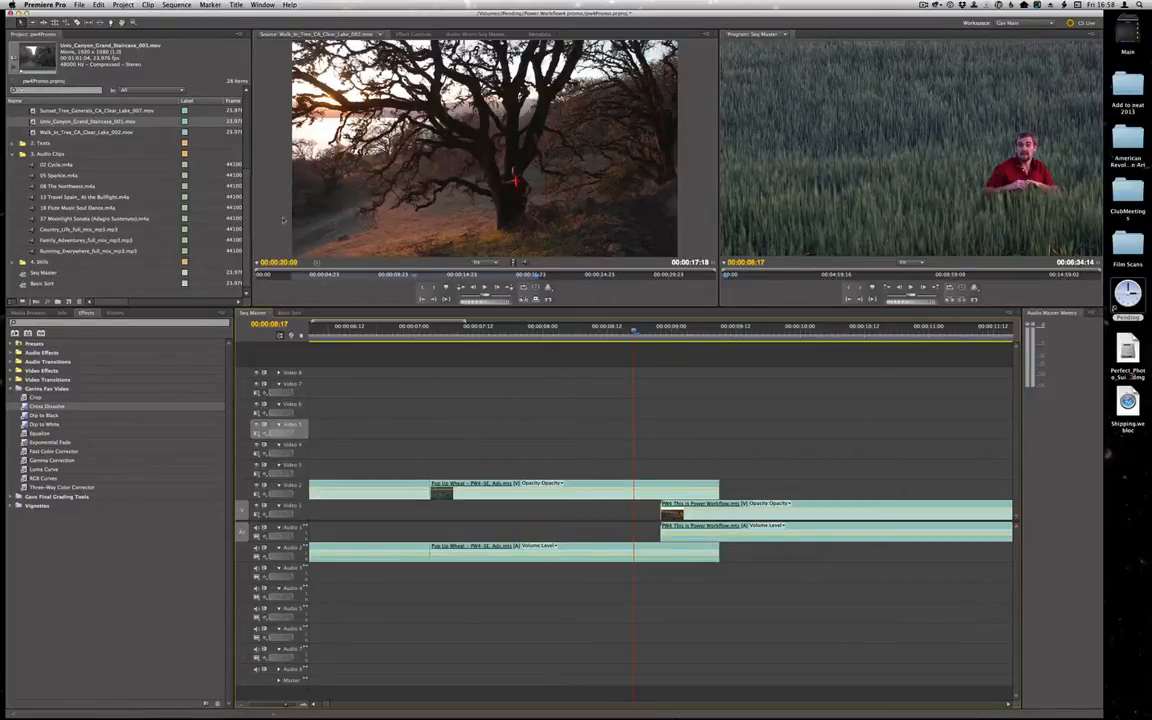
# Try moving the PW4 This is Power Workflow clip up to Video 3 so it overlaps the Pop Up Wheat clip, and undo the move
pyautogui.moveTo(286, 705); pyautogui.dragTo(267, 706)
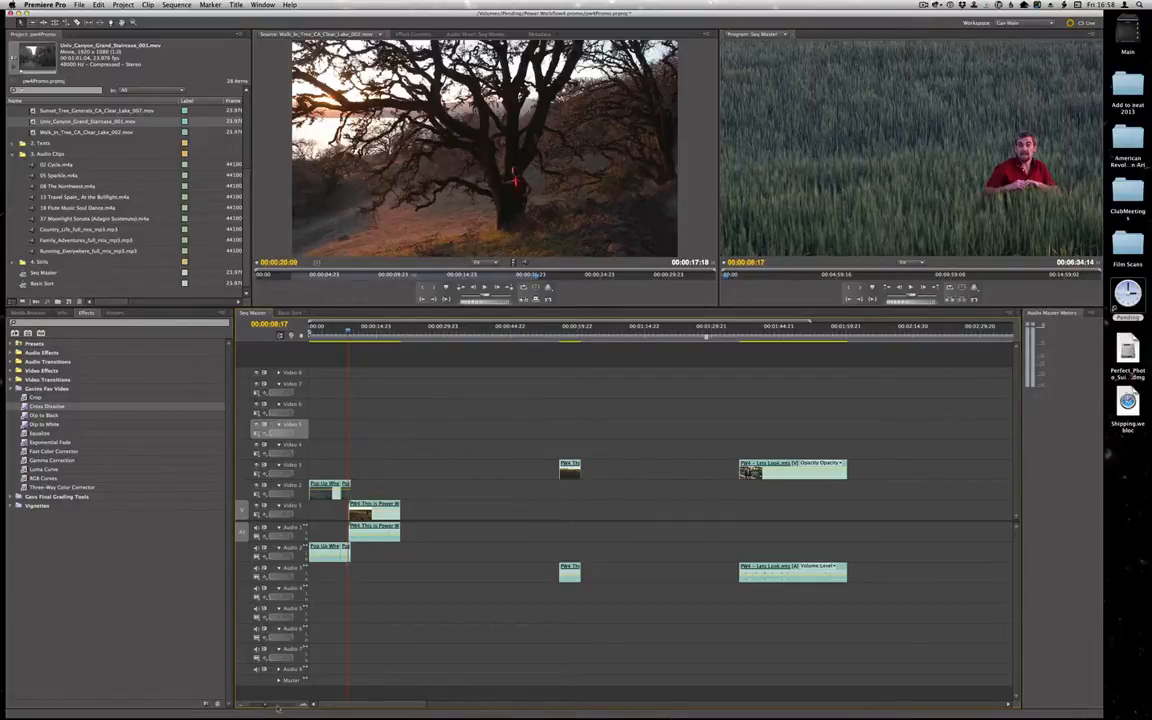
pyautogui.moveTo(268, 706); pyautogui.dragTo(271, 706)
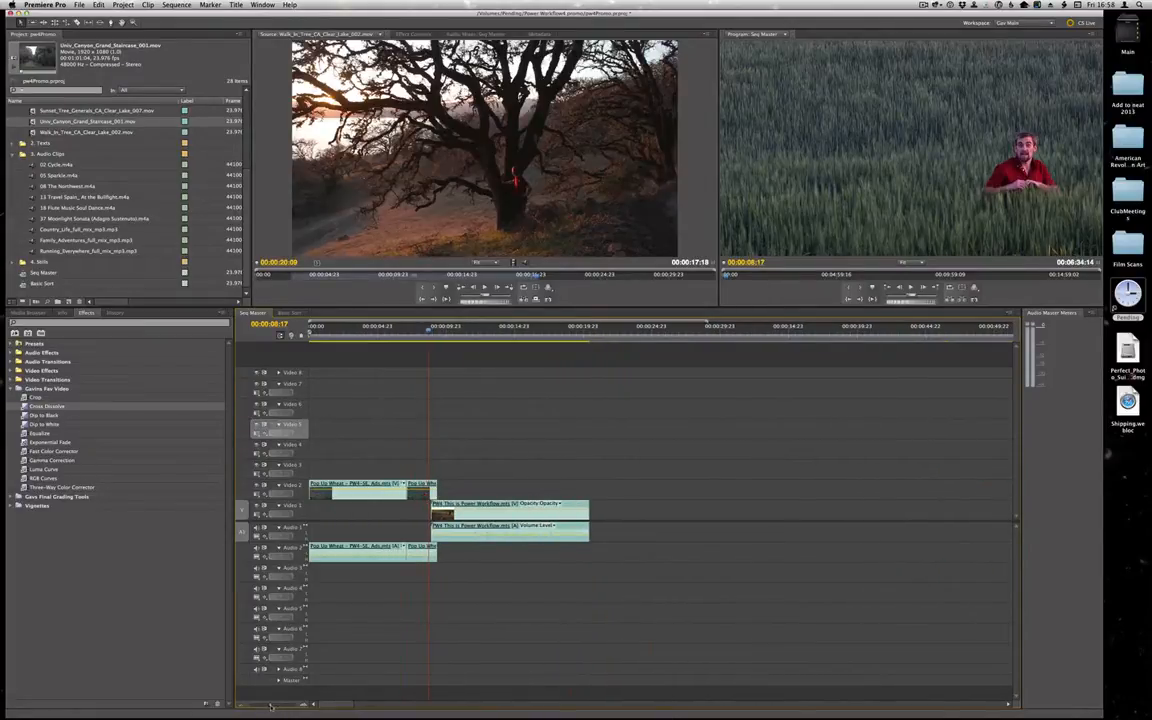
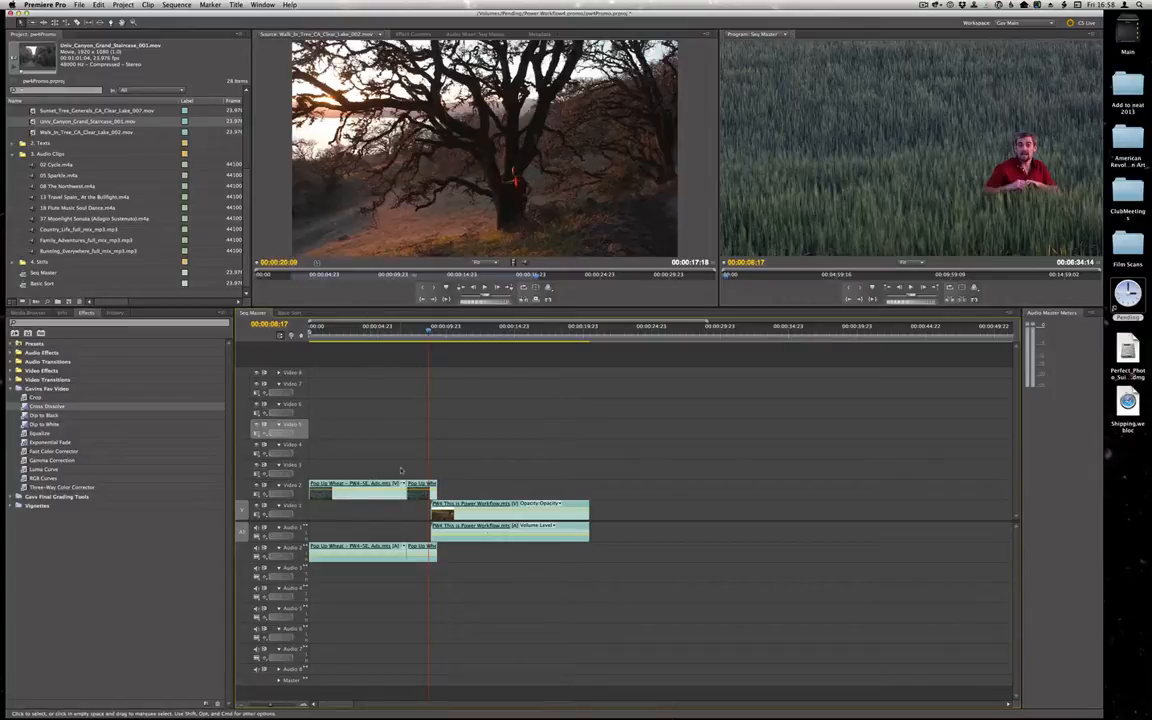
pyautogui.moveTo(463, 506); pyautogui.dragTo(453, 468)
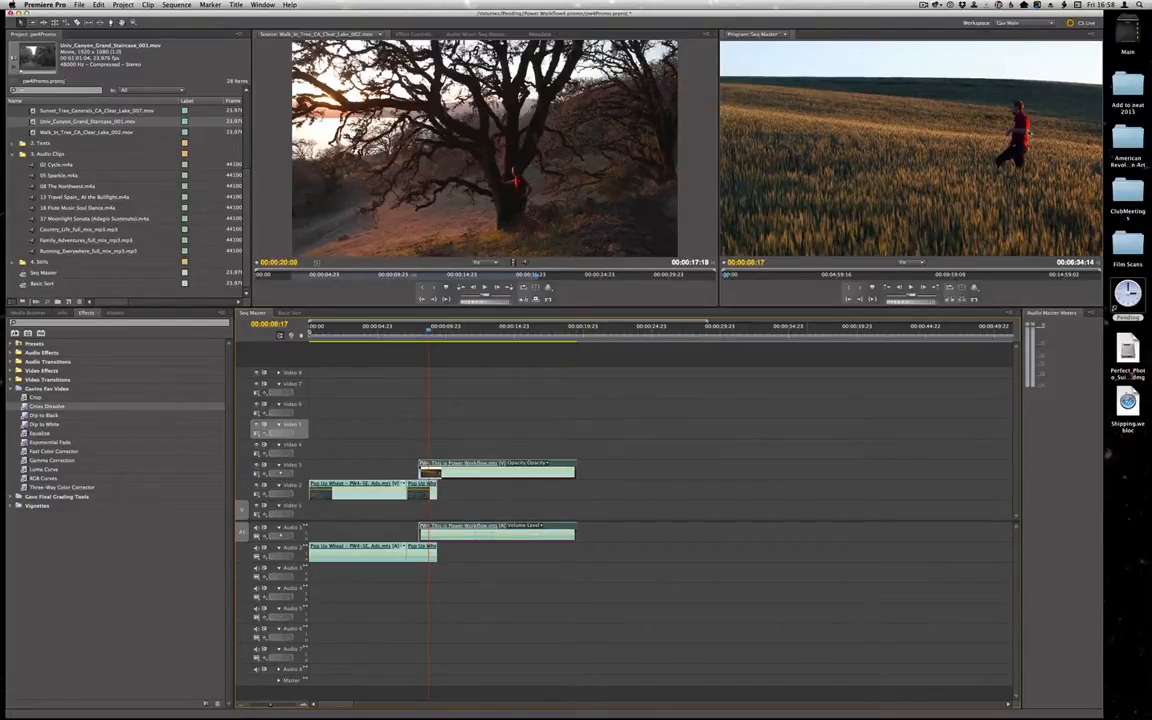
pyautogui.press('super+z')
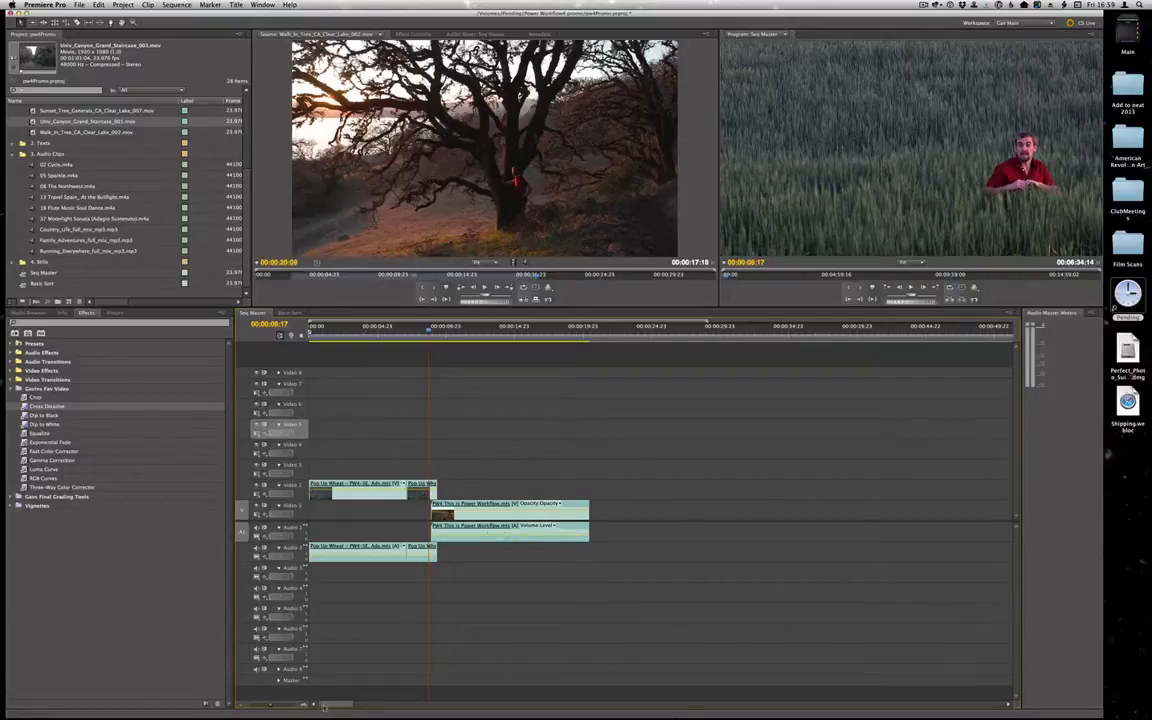
# Move the Walk_In clip on Video 5 back over the opening clips at the sequence start and play it there
pyautogui.moveTo(322, 708); pyautogui.dragTo(259, 712)
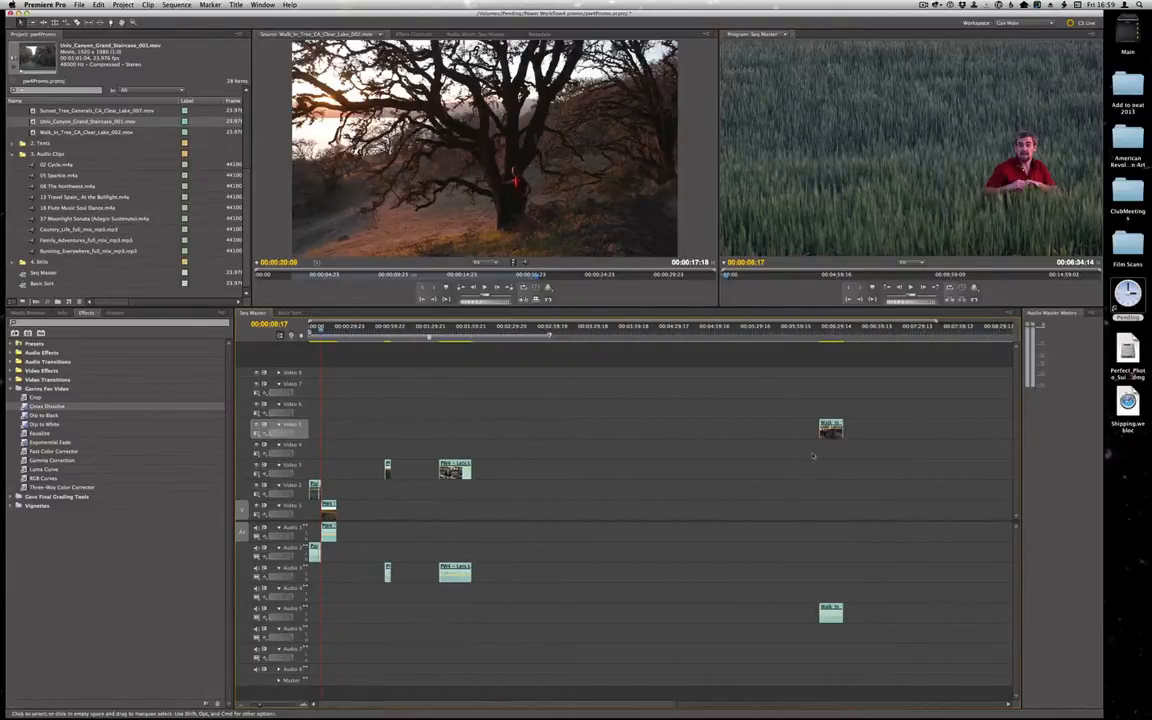
pyautogui.moveTo(830, 428); pyautogui.dragTo(490, 430)
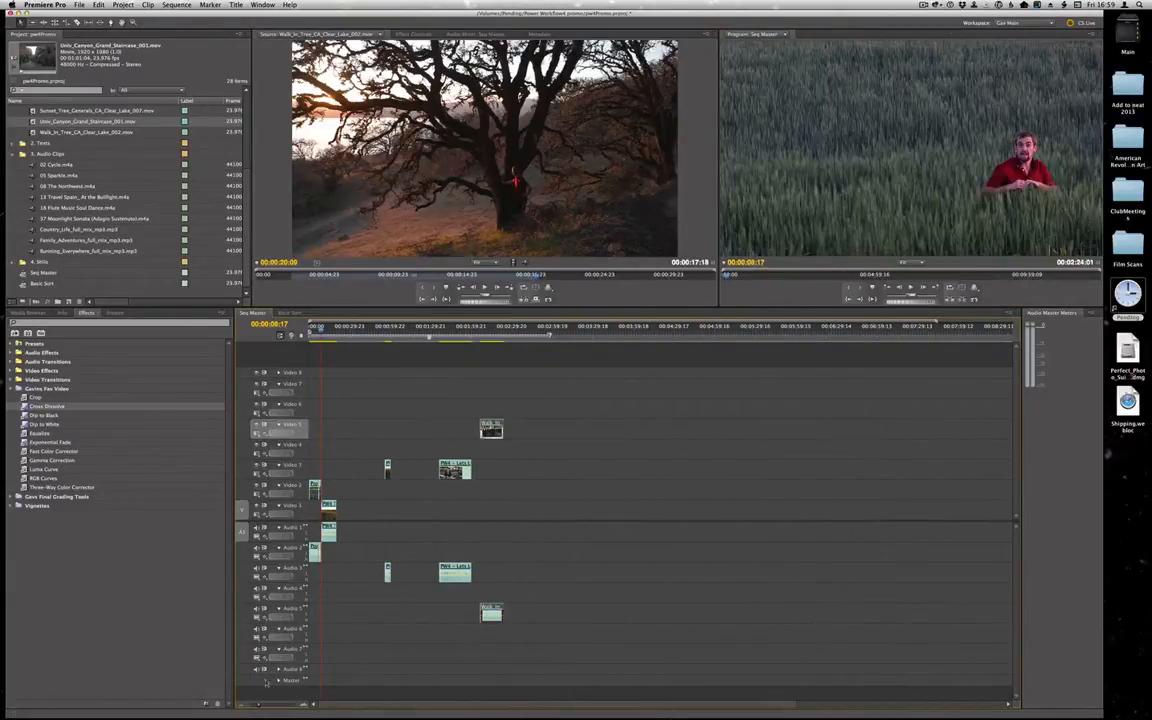
pyautogui.moveTo(260, 705); pyautogui.dragTo(270, 700)
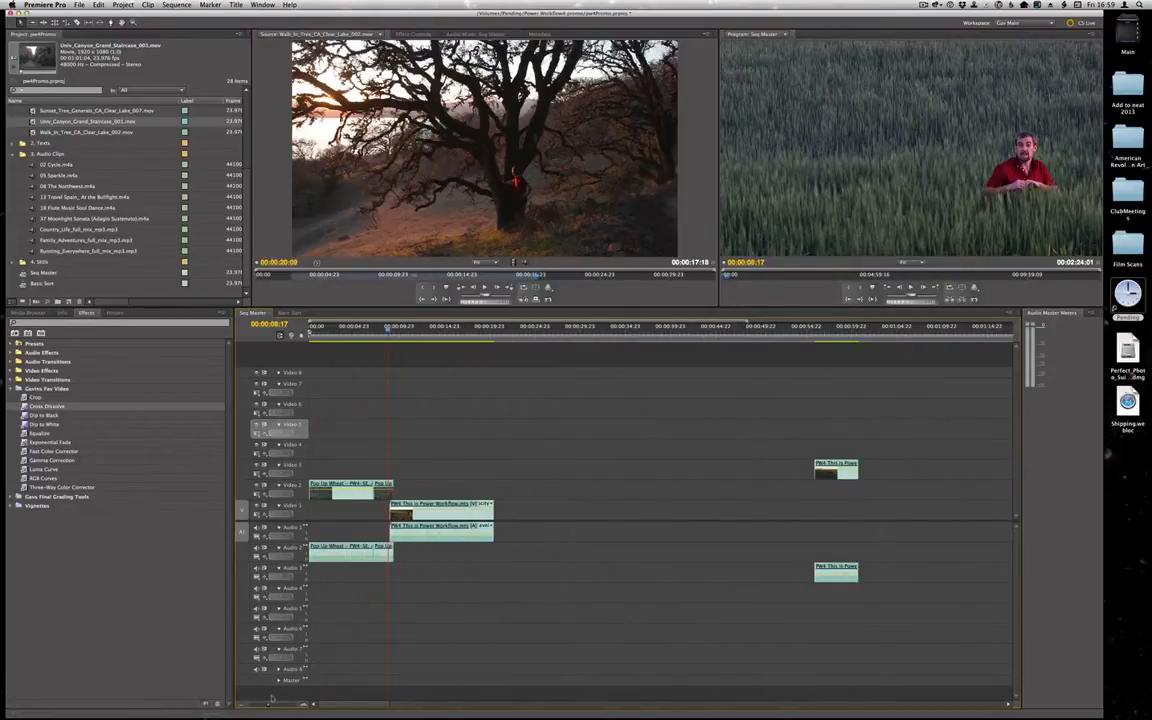
pyautogui.click(257, 704)
pyautogui.moveTo(484, 429); pyautogui.dragTo(323, 429)
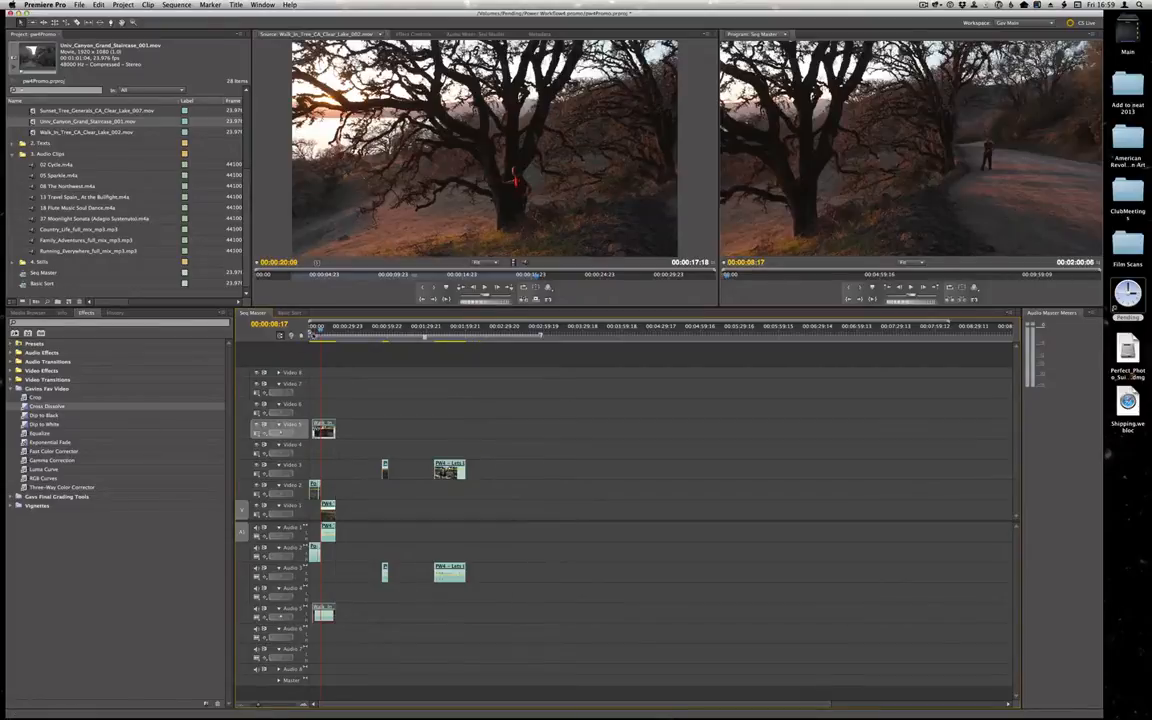
pyautogui.press('space')
# Move the Walk_In clip on Video 5 away from the opening clips so that it ends at about 00:05:40
pyautogui.moveTo(323, 429); pyautogui.dragTo(741, 430)
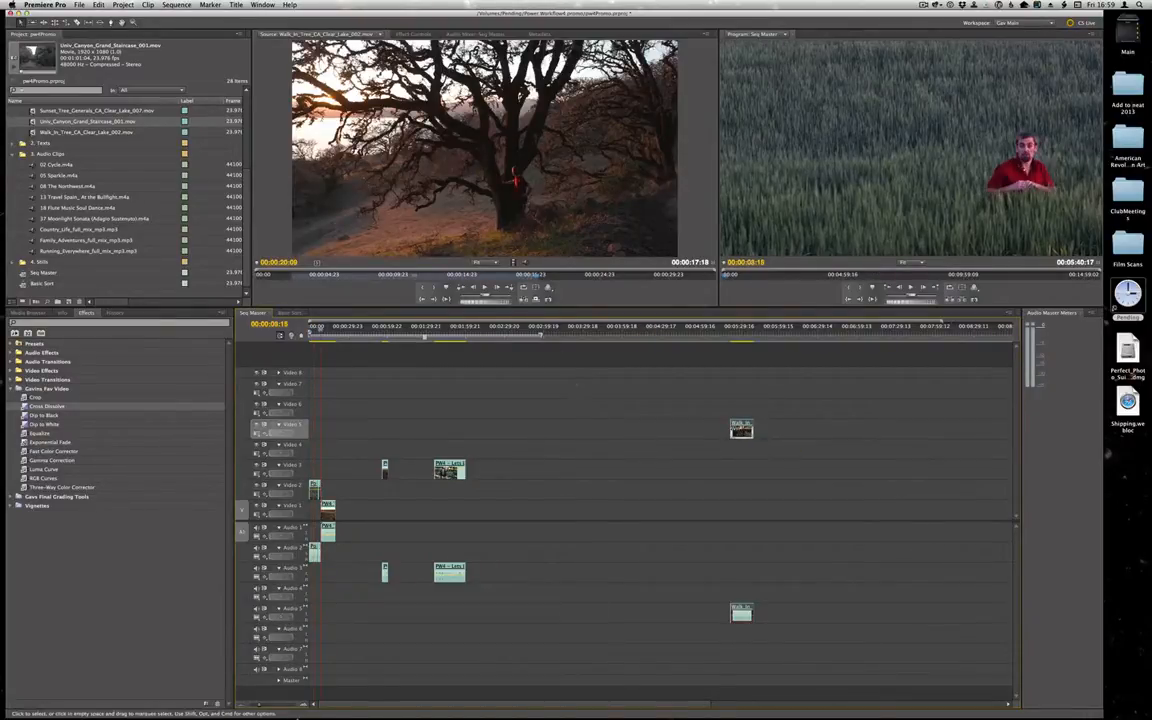
pyautogui.moveTo(260, 705); pyautogui.dragTo(267, 705)
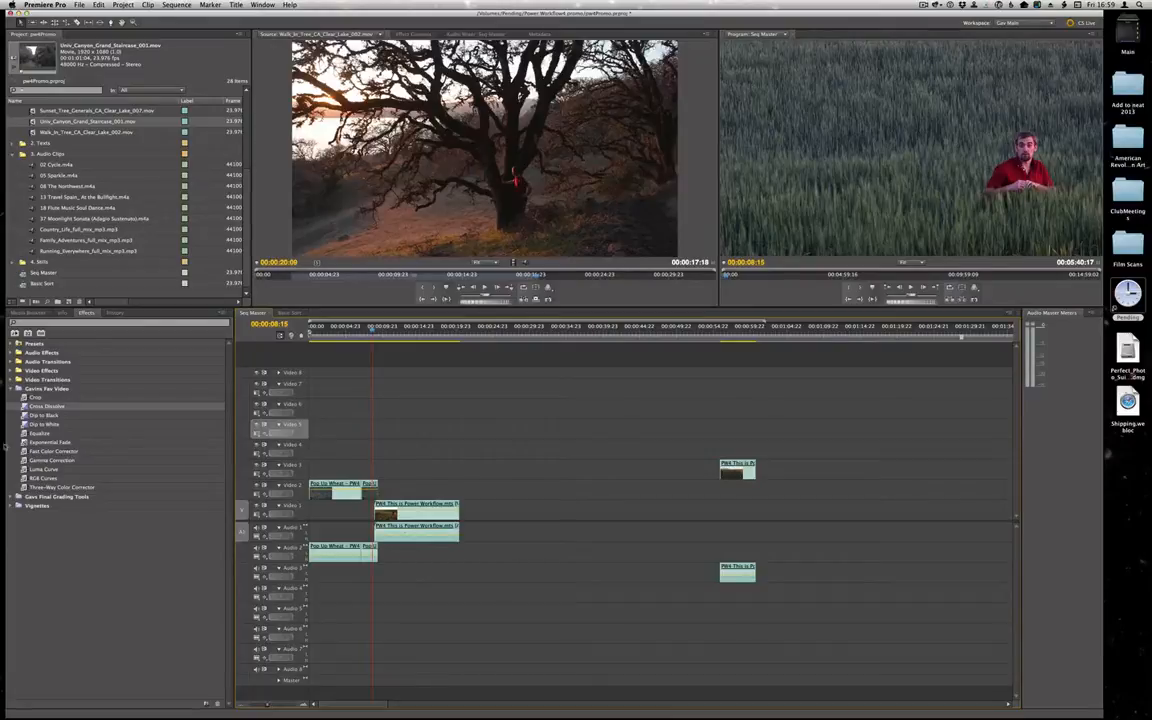
# Try deleting the Basic Sort sequence from the project, and undo the deletion
pyautogui.click(45, 283)
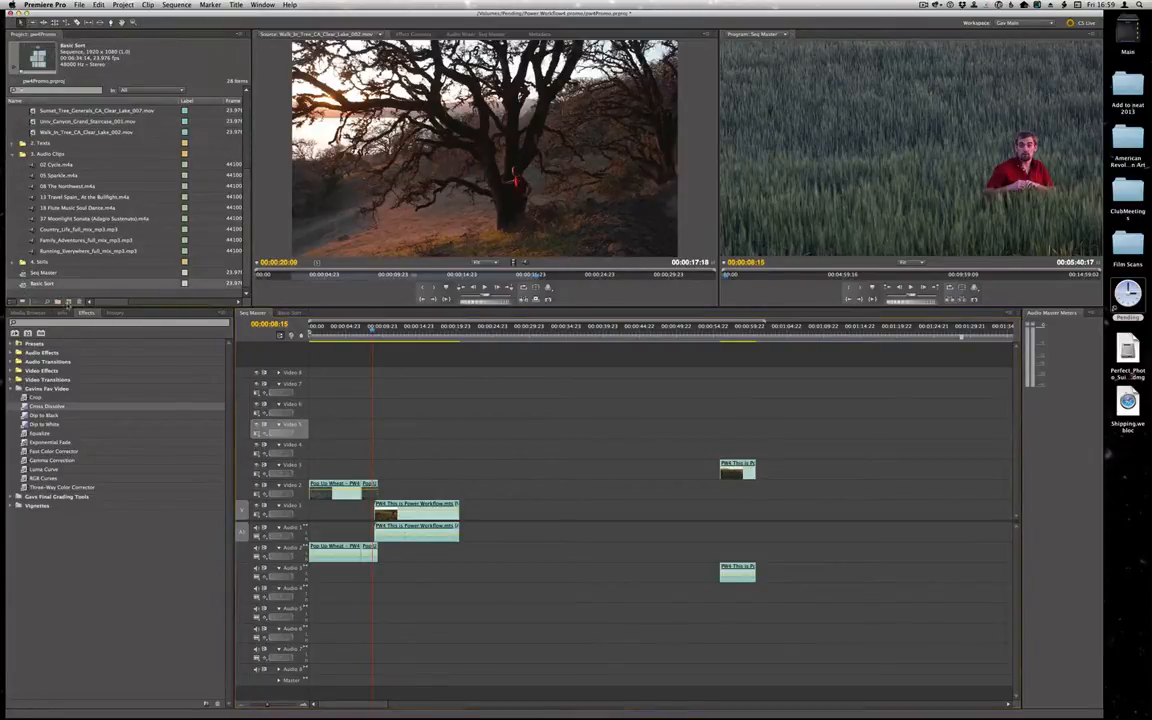
pyautogui.press('Delete')
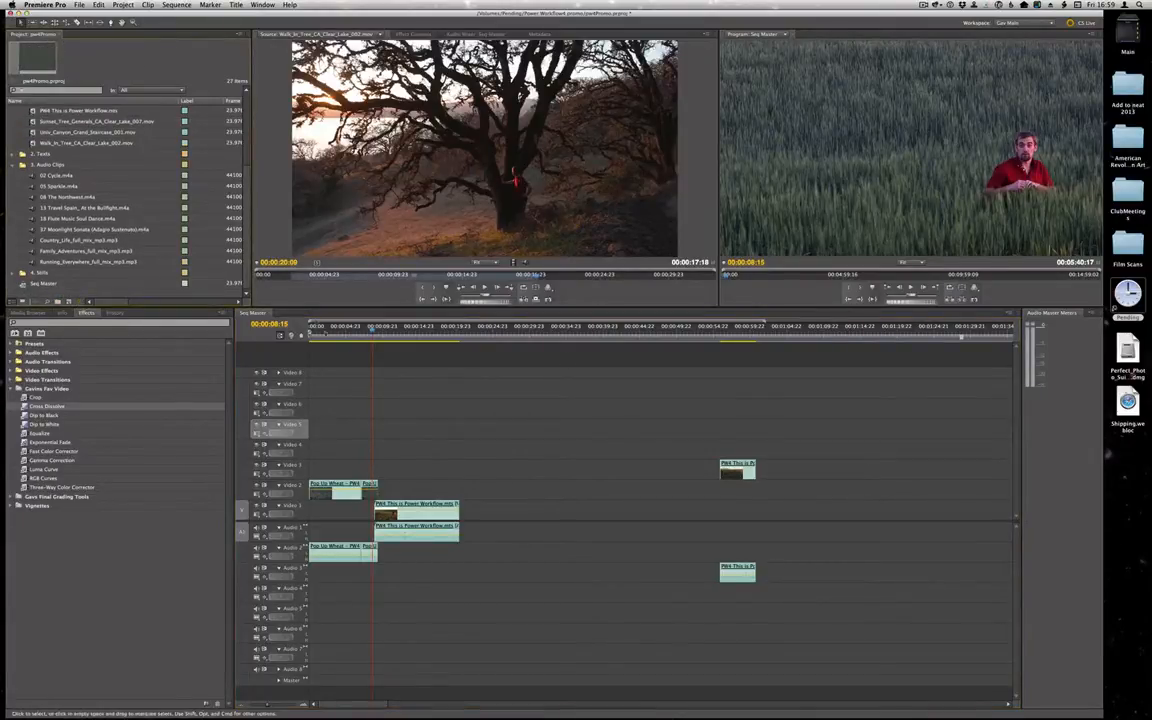
pyautogui.press('super+z')
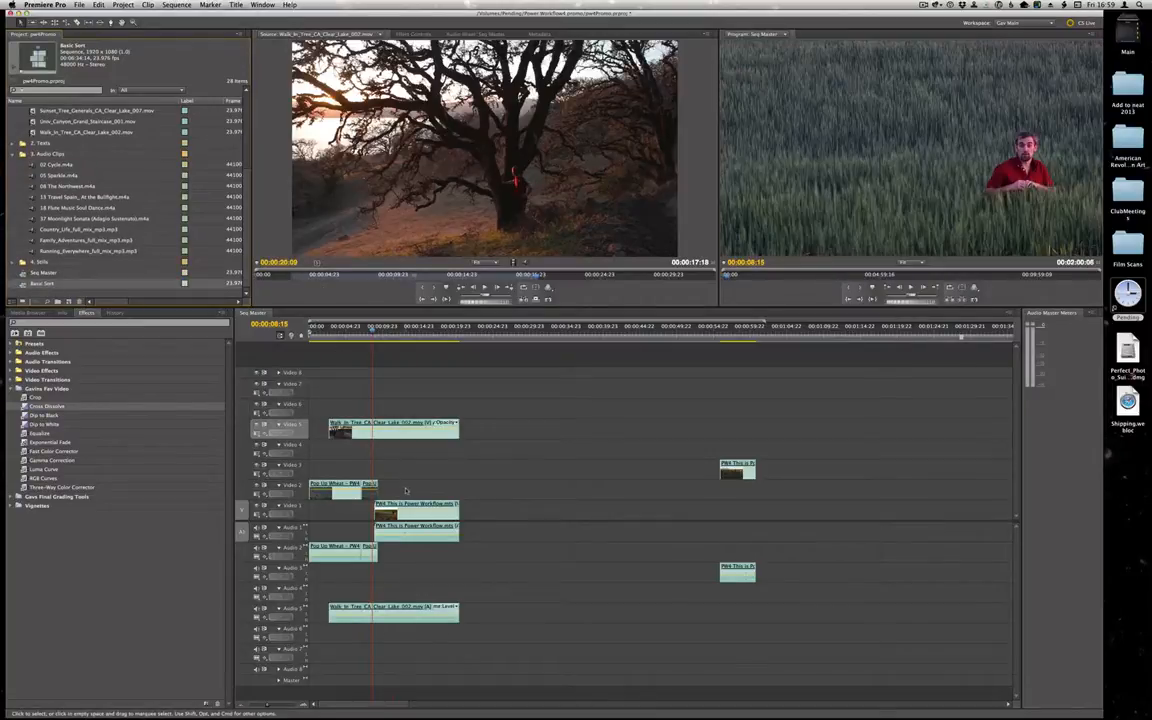
# Undo the Walk_In clip move and the razor cut in the Pop Up Wheat clip, and shift the PW4 clip on Video 1 to start at about 00:00:11
pyautogui.press('super+z')
pyautogui.press('super+z')
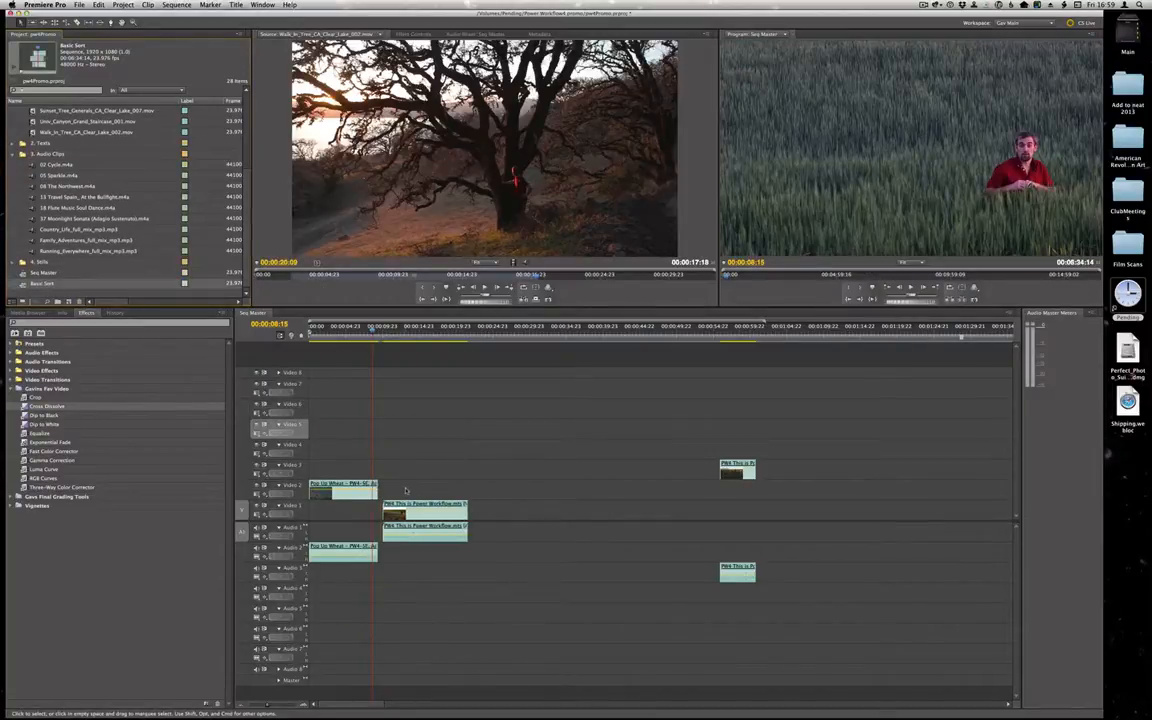
pyautogui.moveTo(395, 511); pyautogui.dragTo(402, 511)
pyautogui.click(365, 328)
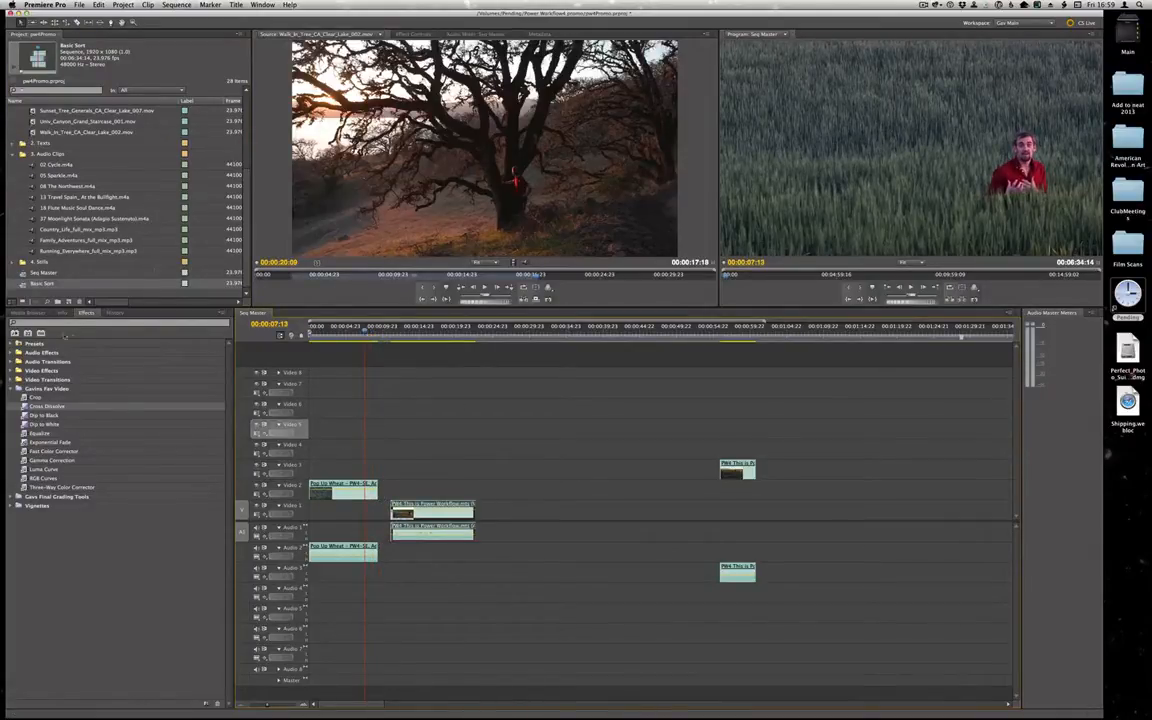
# Apply the Basic Boost preset to the Pop Up Wheat clip on Video 2
pyautogui.click(30, 313)
pyautogui.click(87, 313)
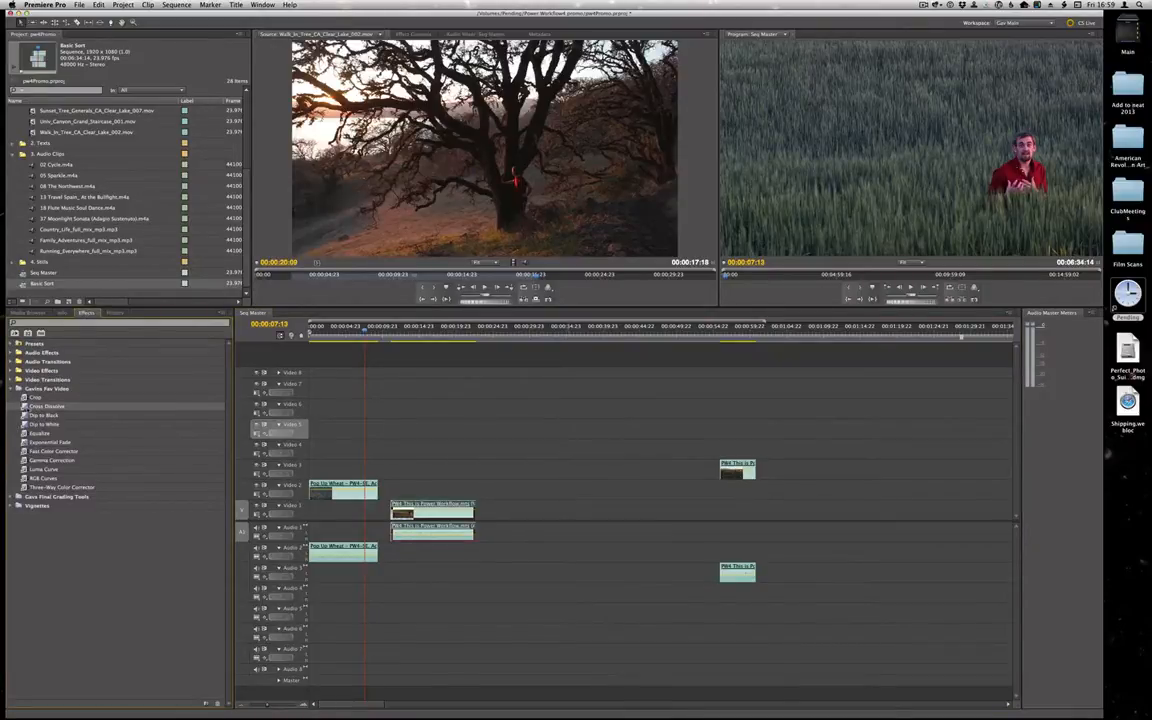
pyautogui.click(13, 343)
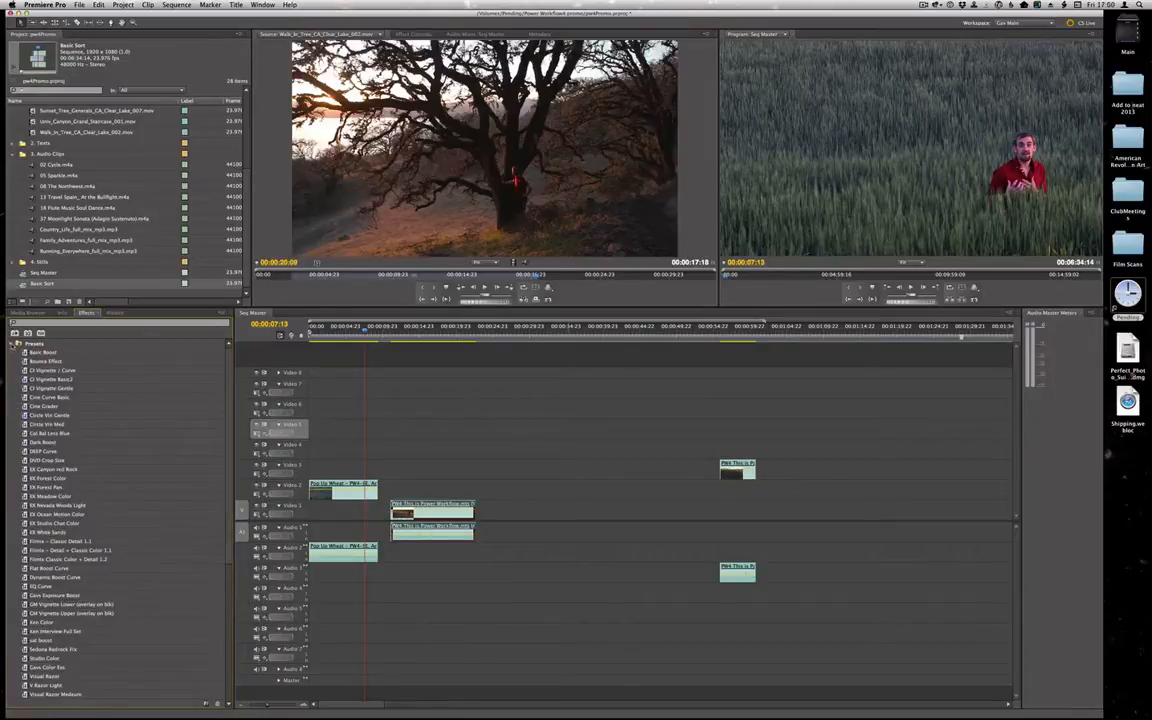
pyautogui.moveTo(40, 352); pyautogui.dragTo(425, 505)
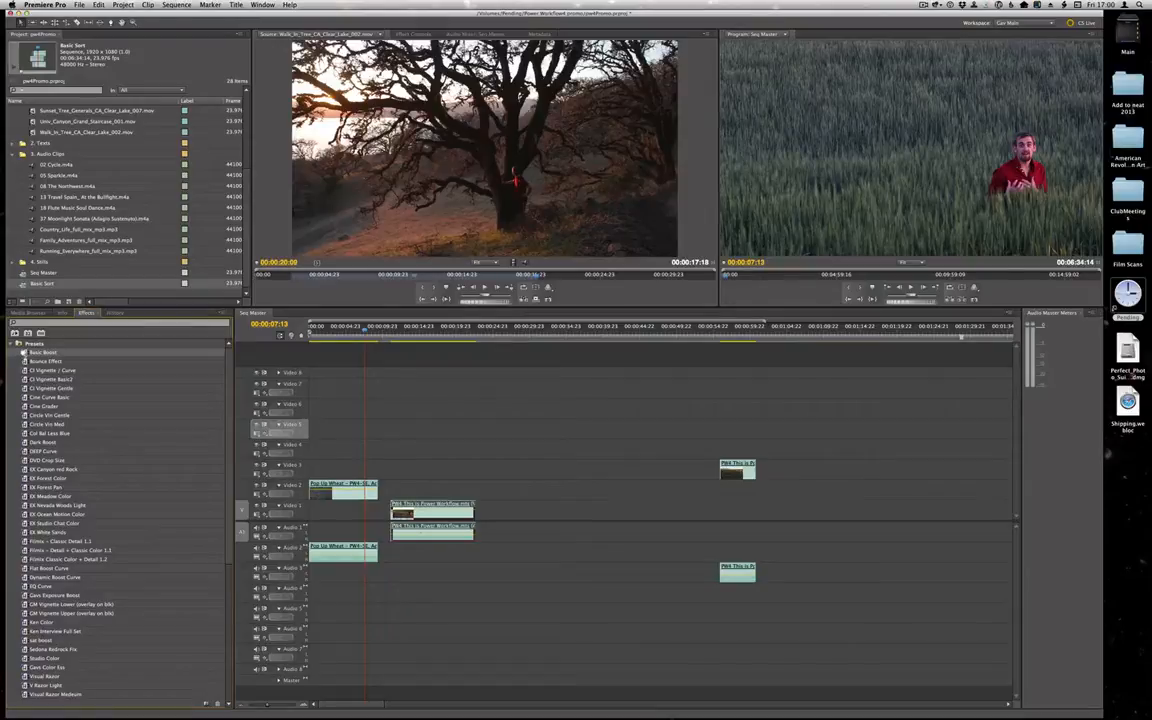
pyautogui.click(338, 328)
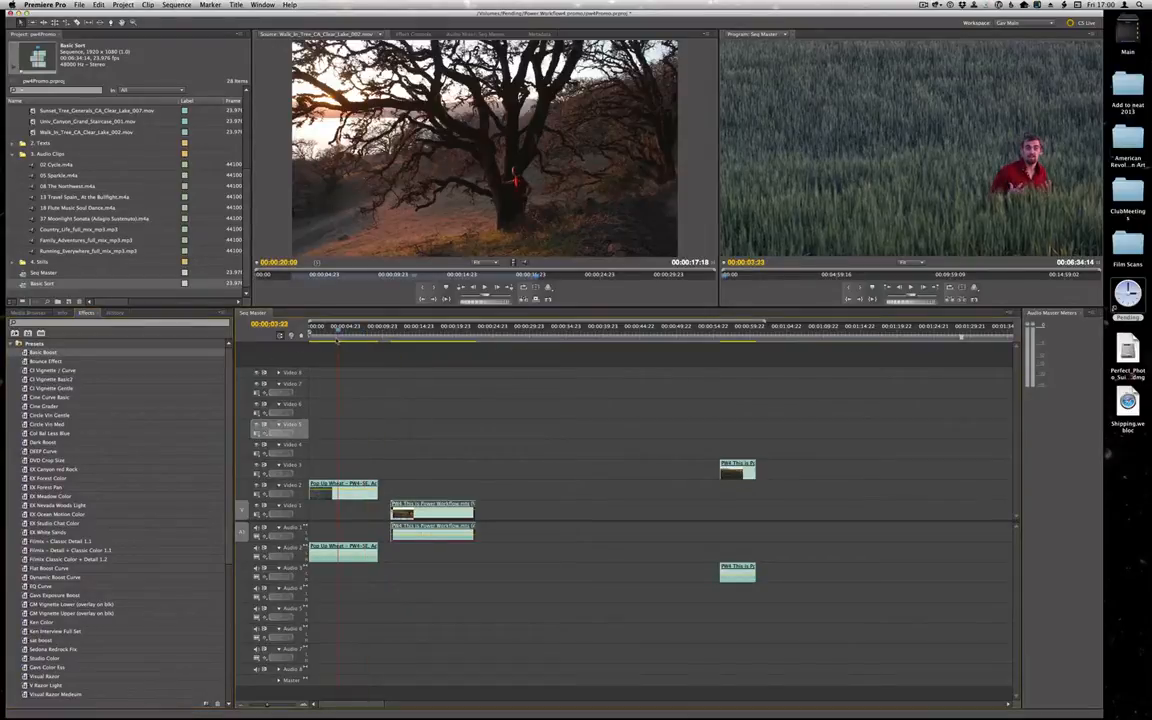
pyautogui.moveTo(28, 352); pyautogui.dragTo(360, 486)
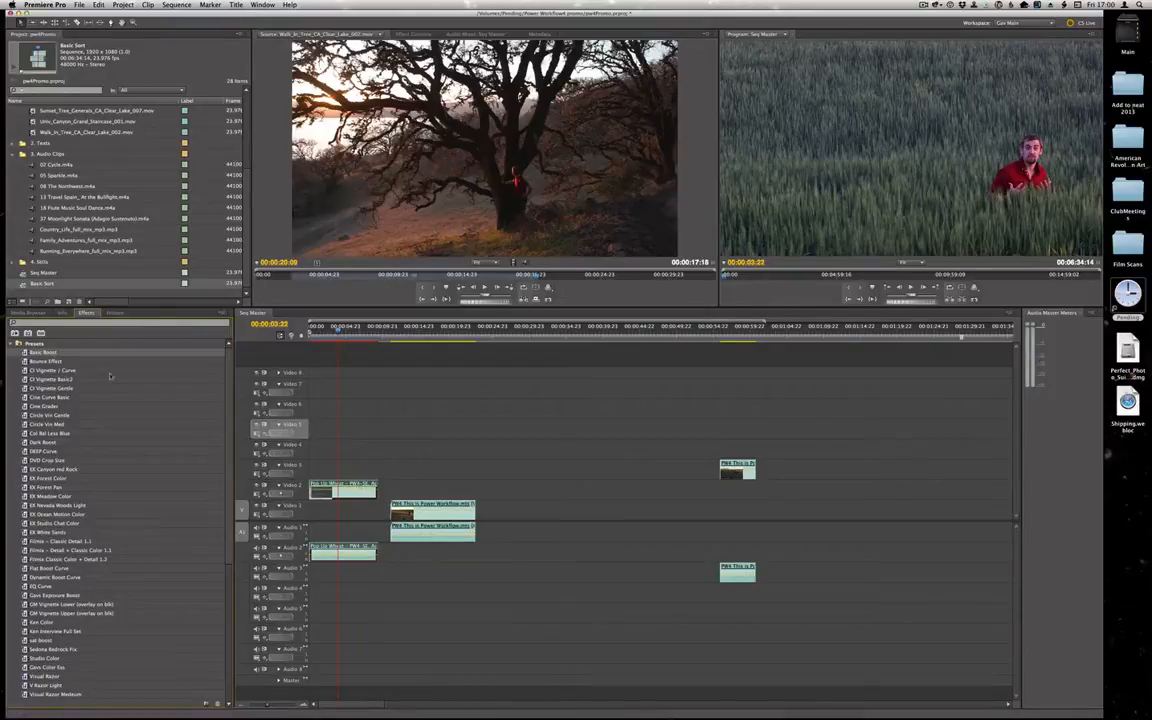
pyautogui.click(13, 343)
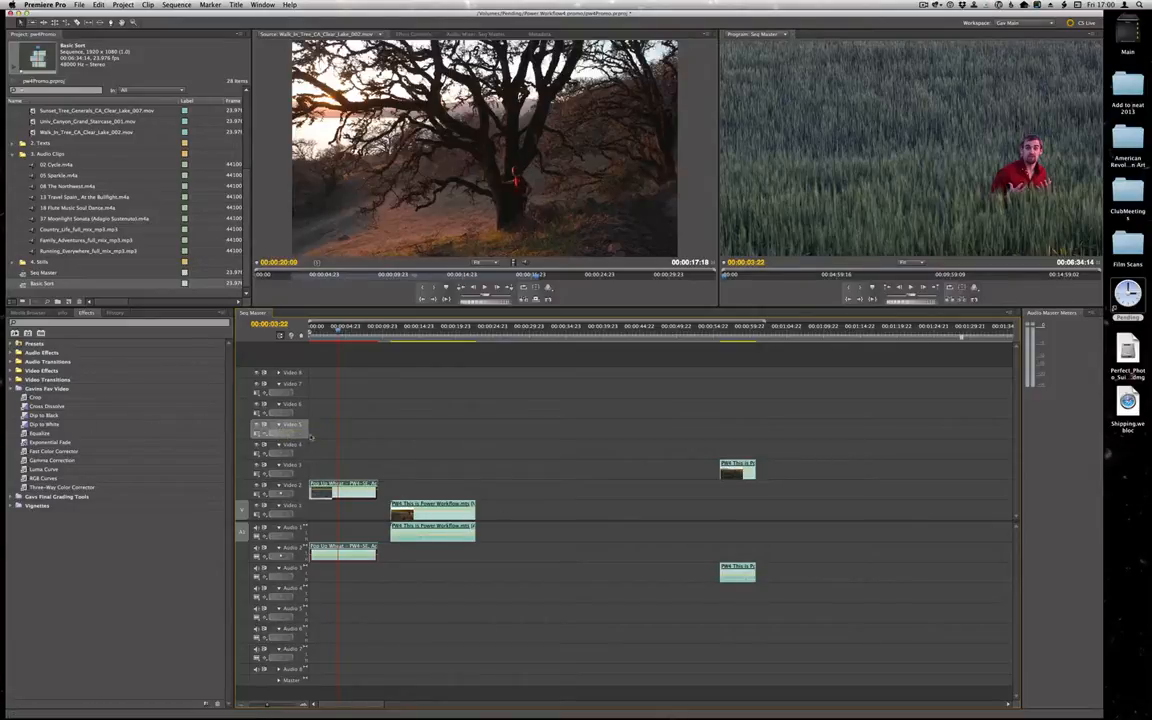
# Add a Cross Dissolve at the end of the Pop Up Wheat clip on Video 2
pyautogui.moveTo(28, 409); pyautogui.dragTo(374, 488)
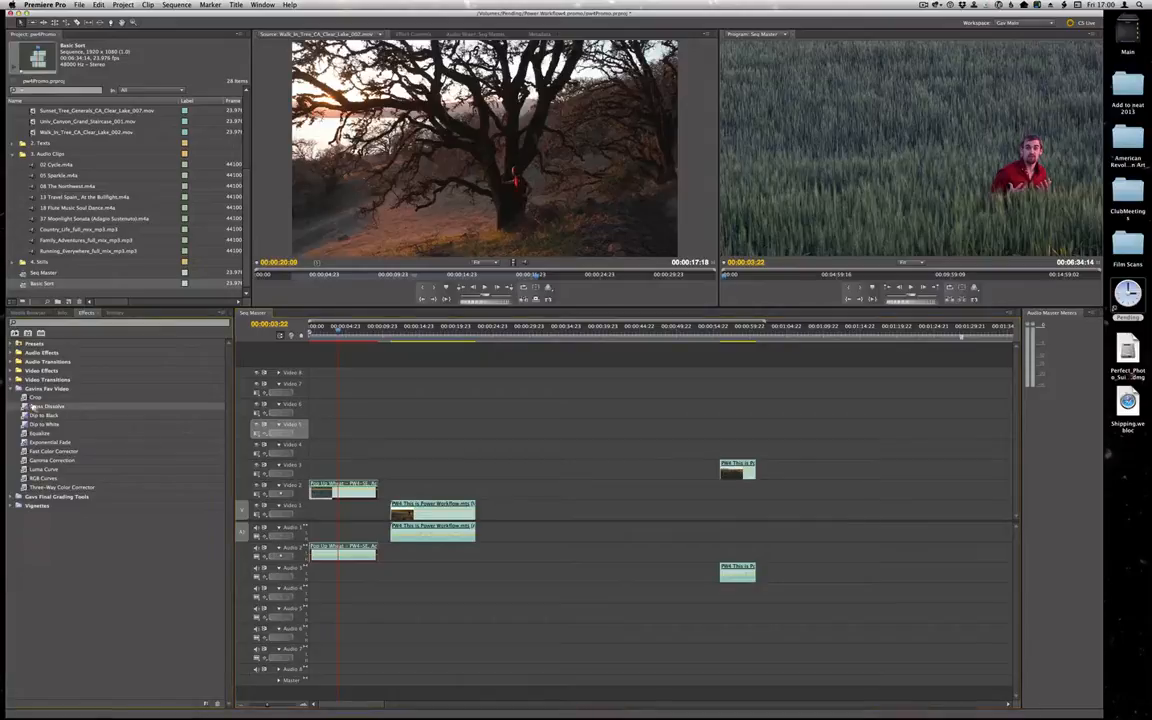
pyautogui.moveTo(378, 491); pyautogui.dragTo(377, 491)
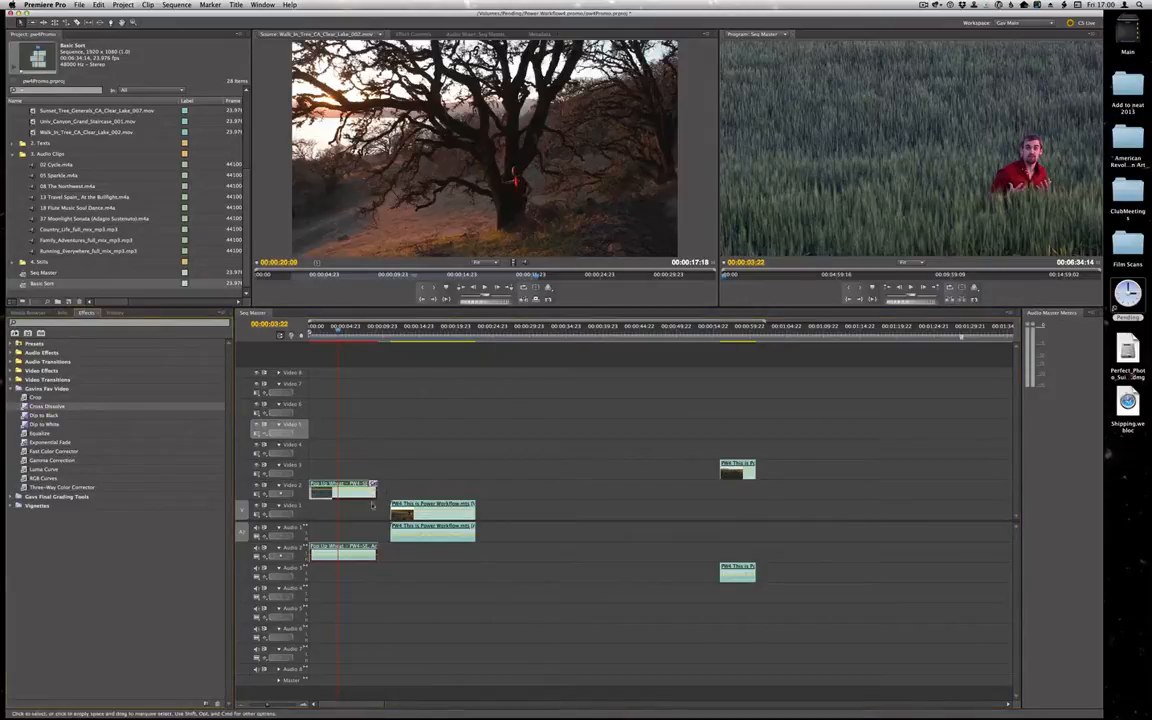
pyautogui.moveTo(368, 336); pyautogui.dragTo(368, 338)
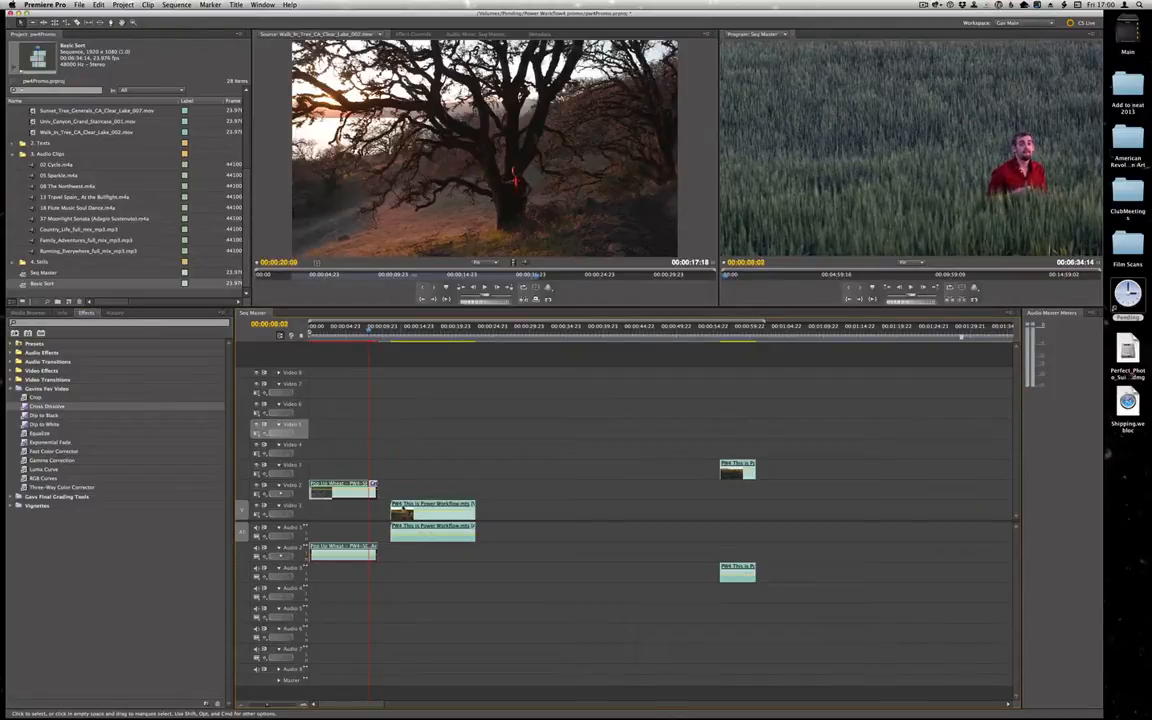
# Move the PW4 clip on Video 1 under the dissolve, starting at about 00:00:08, and play the transition
pyautogui.moveTo(396, 507); pyautogui.dragTo(375, 507)
pyautogui.click(363, 330)
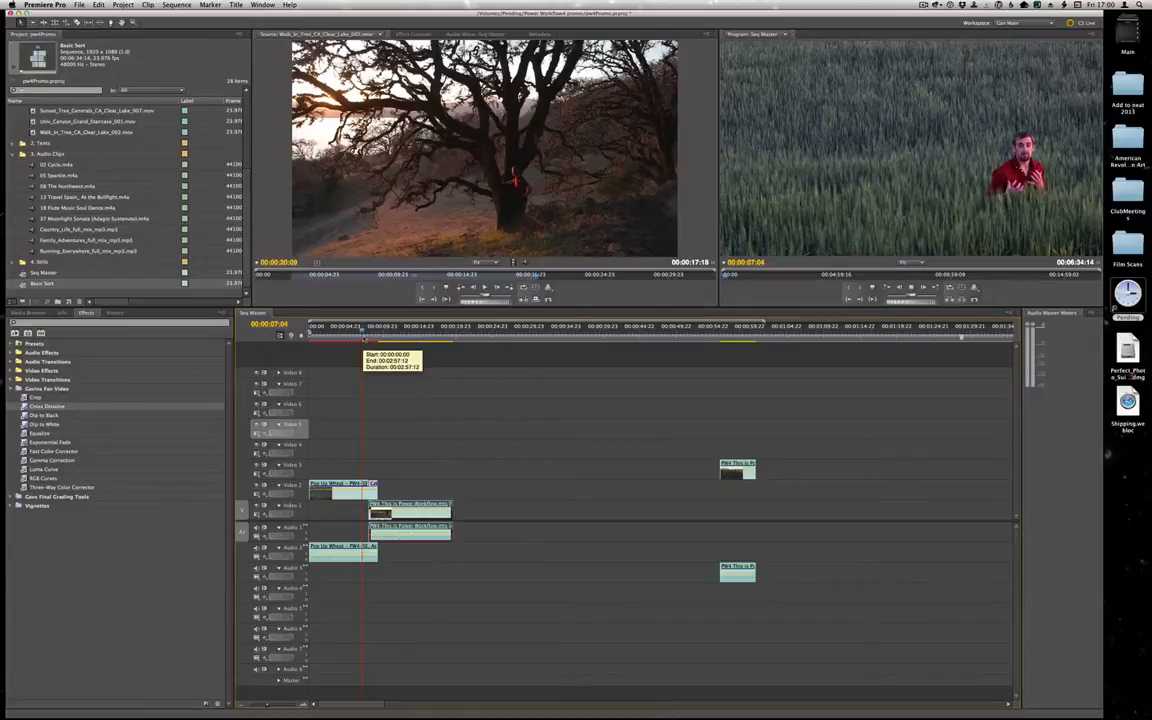
pyautogui.press('space')
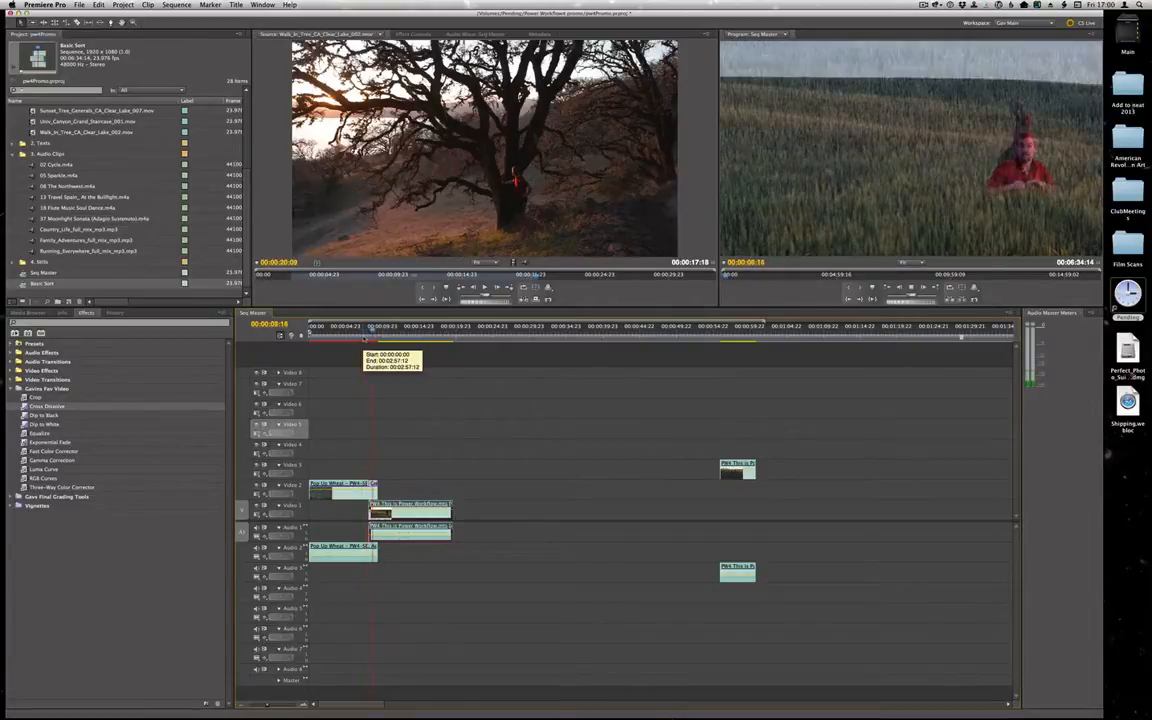
pyautogui.press('space')
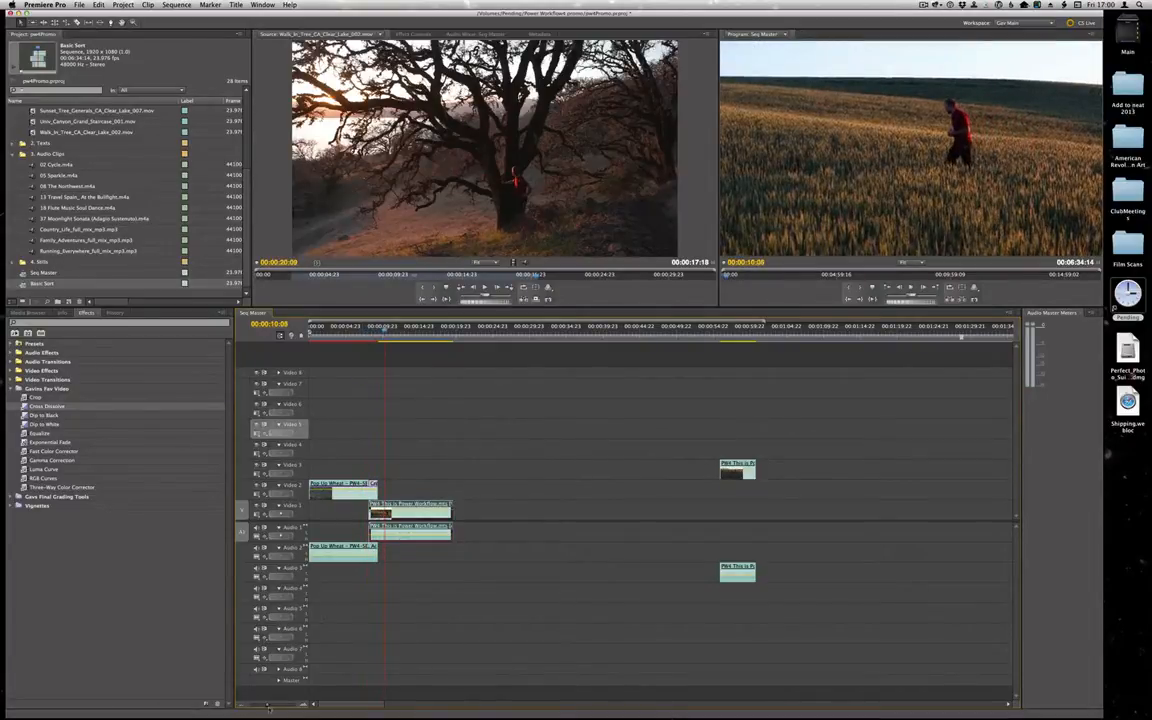
# Shorten the Cross Dissolve on the Pop Up Wheat clip to about half its length by trimming its start
pyautogui.moveTo(267, 705); pyautogui.dragTo(276, 706)
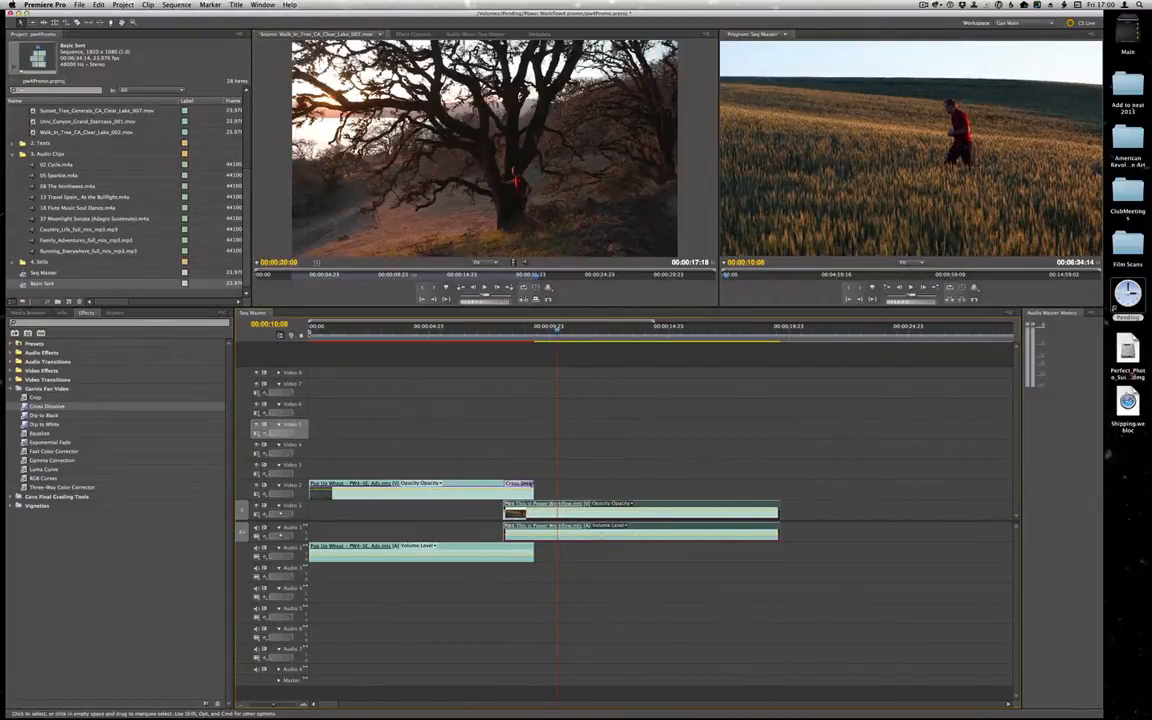
pyautogui.click(504, 435)
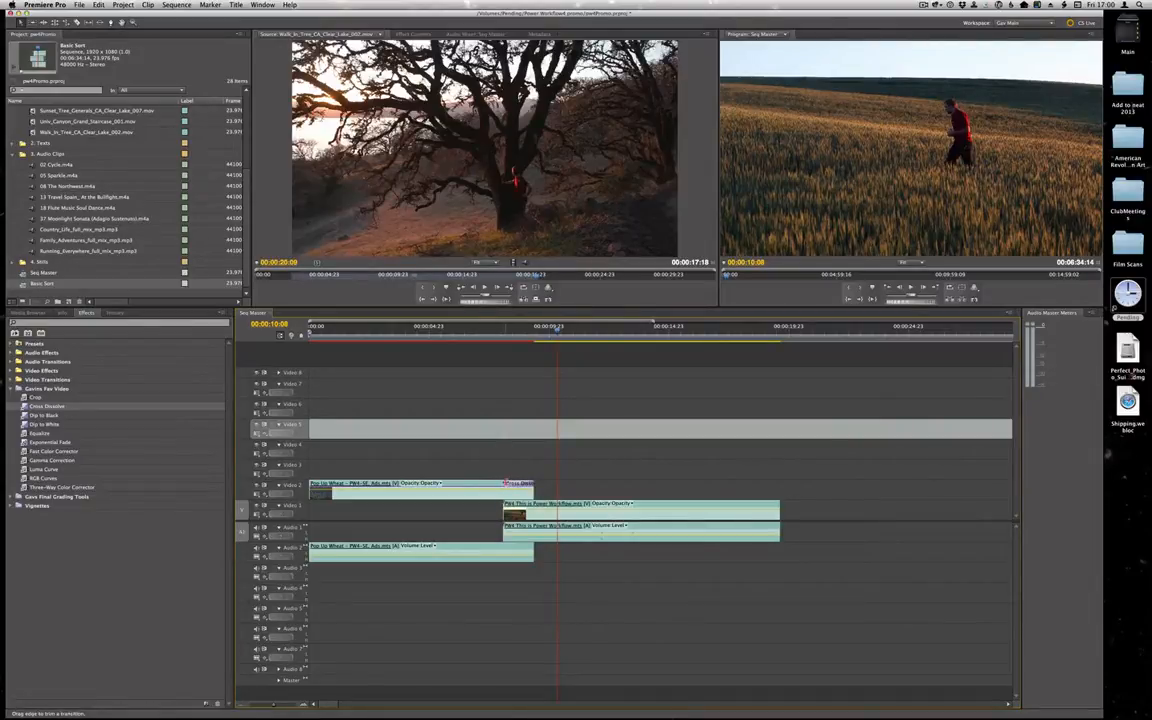
pyautogui.moveTo(505, 483); pyautogui.dragTo(520, 483)
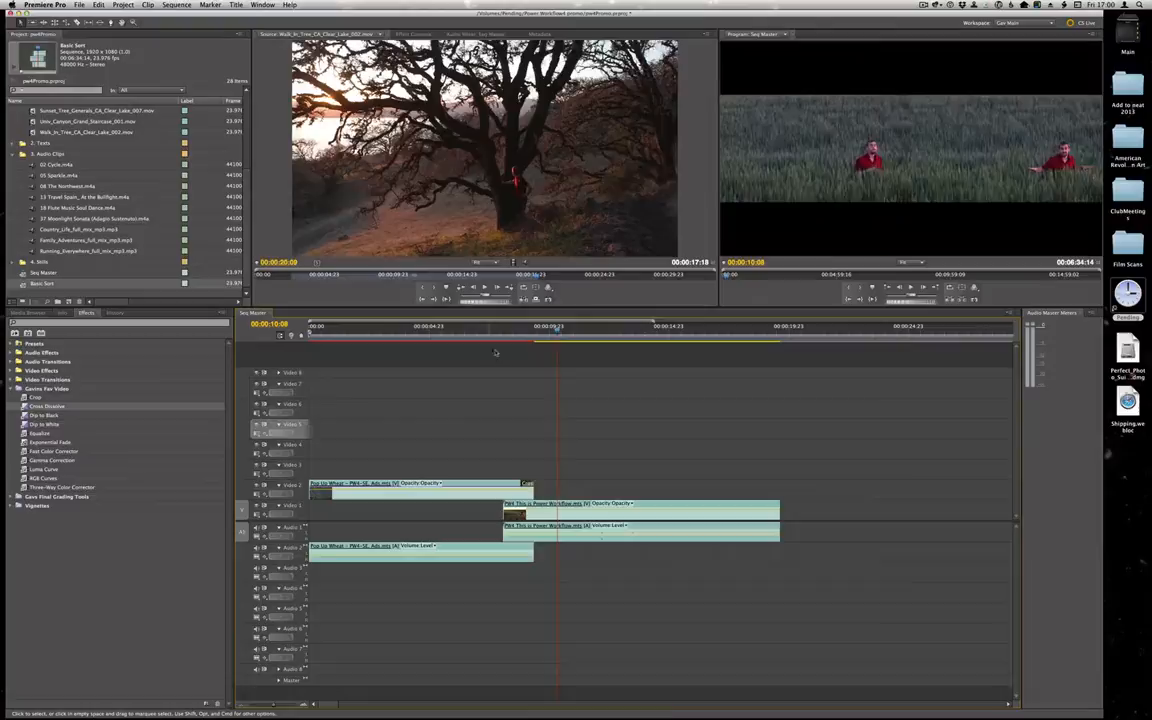
# Move the PW4 clip on Video 1 to start where the shortened dissolve begins, at about 00:00:08:19, and play the transition
pyautogui.moveTo(530, 329); pyautogui.dragTo(520, 329)
pyautogui.click(570, 505)
pyautogui.moveTo(570, 505); pyautogui.dragTo(587, 505)
pyautogui.press('c')
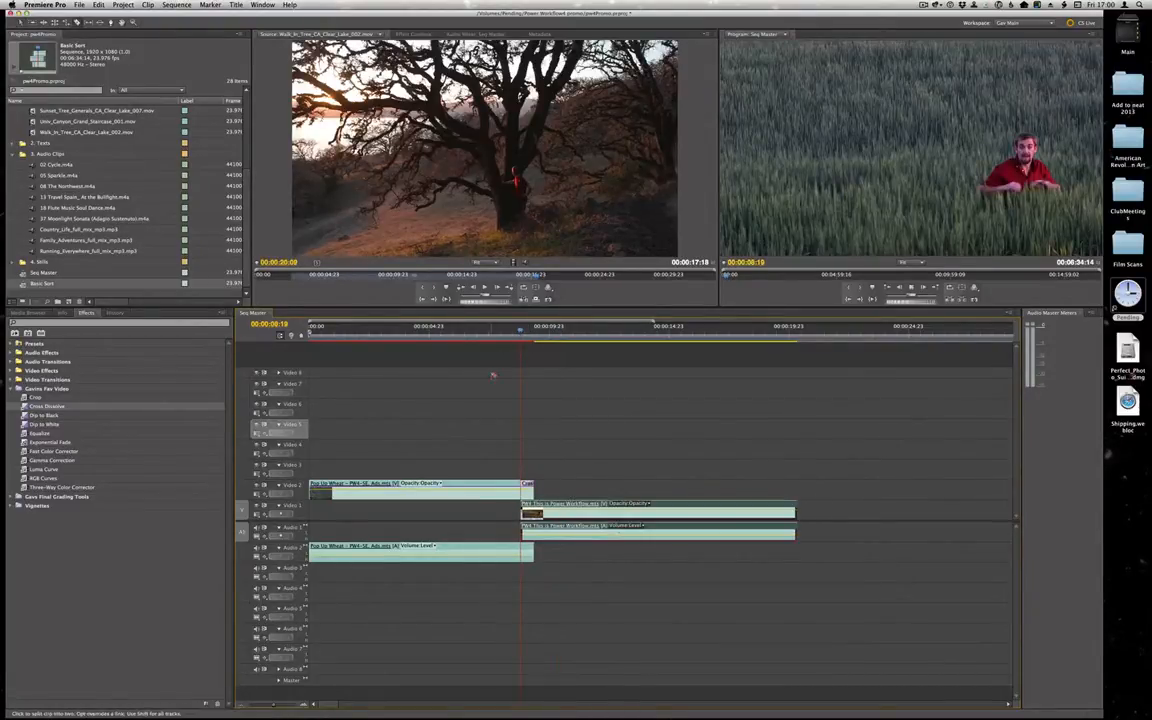
pyautogui.press('space')
pyautogui.press('space')
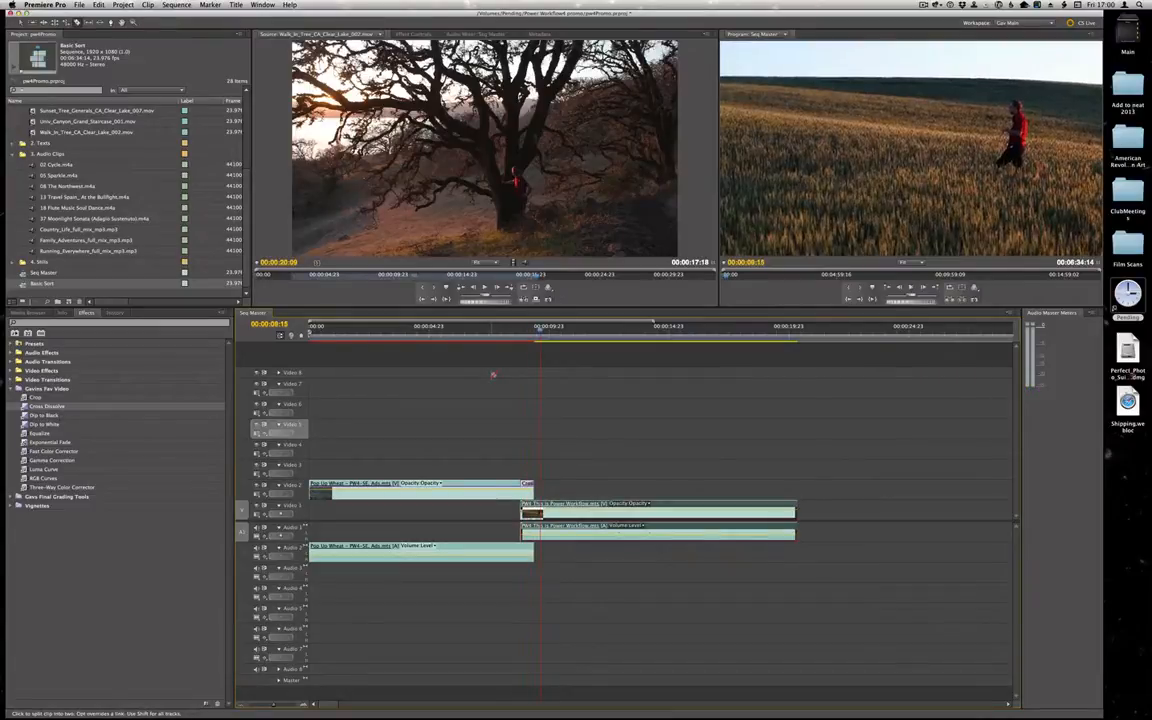
pyautogui.press('v')
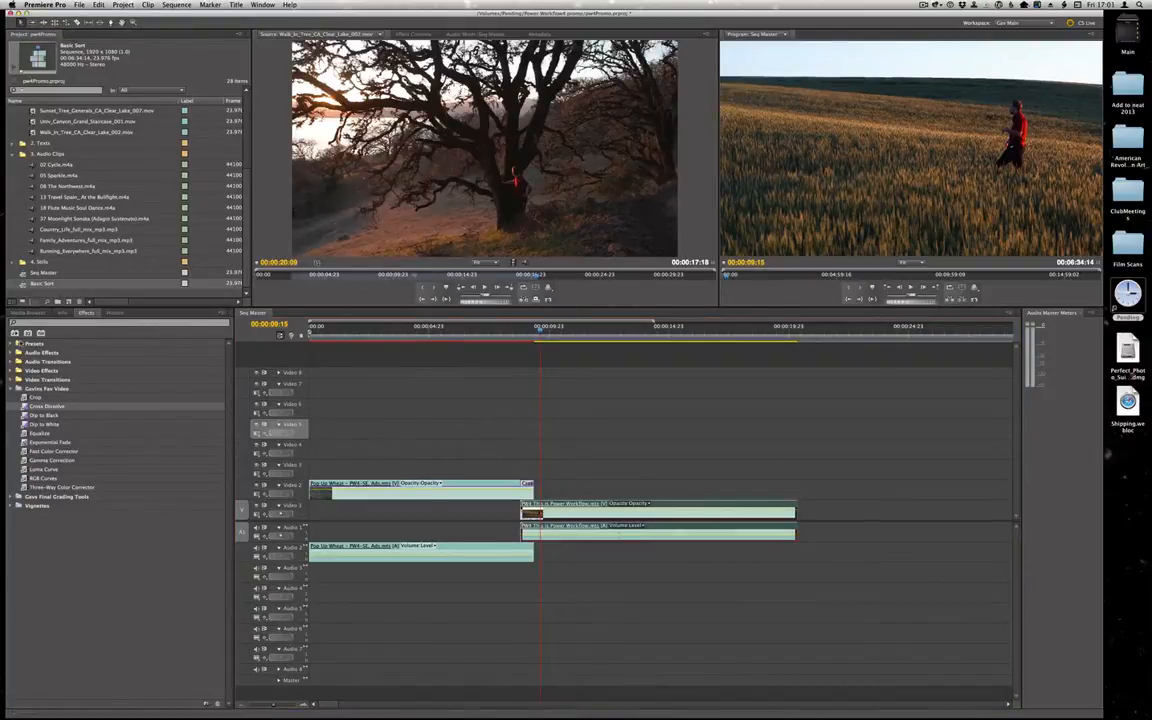
# Apply the Basic Boost preset to the PW4 clip on Video 1 and move the short PW4 clip on Video 3 to start where it ends
pyautogui.click(593, 330)
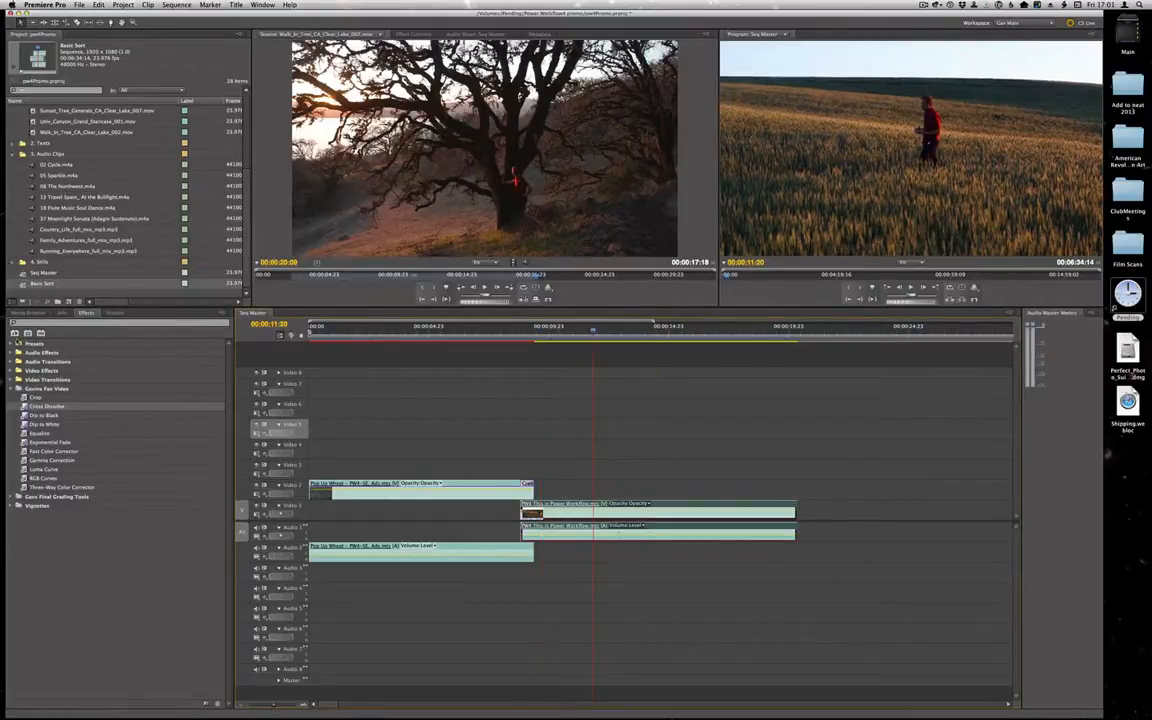
pyautogui.click(13, 343)
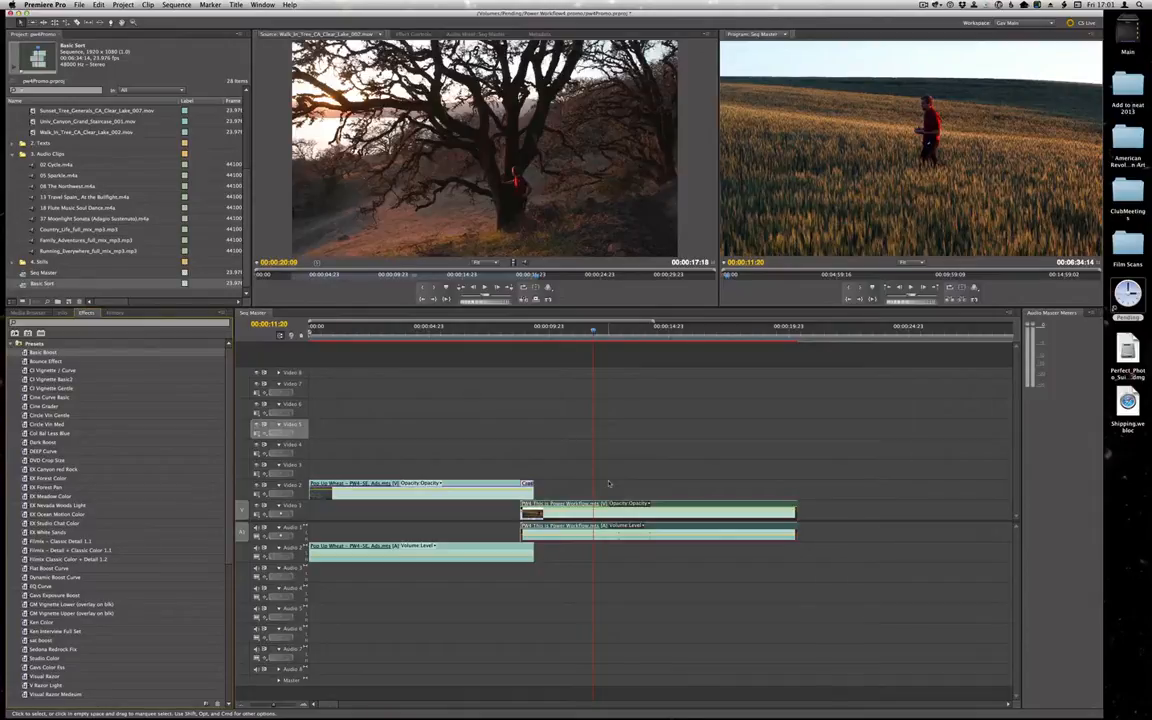
pyautogui.press('\\')
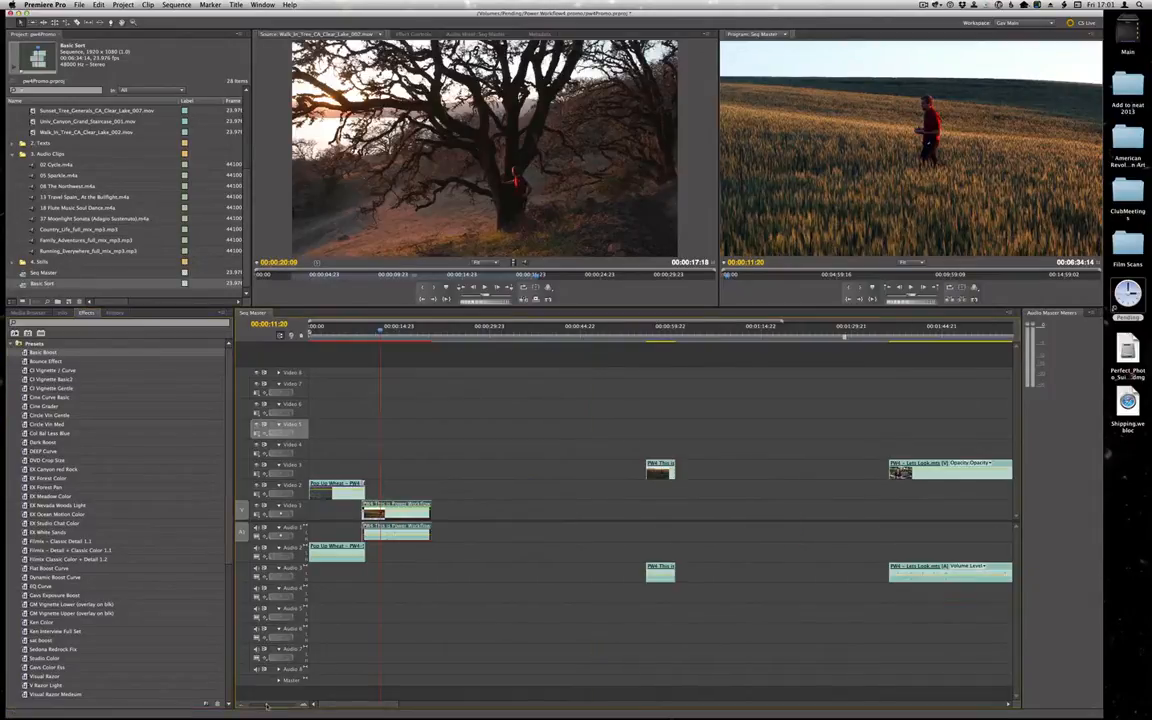
pyautogui.moveTo(660, 468); pyautogui.dragTo(445, 470)
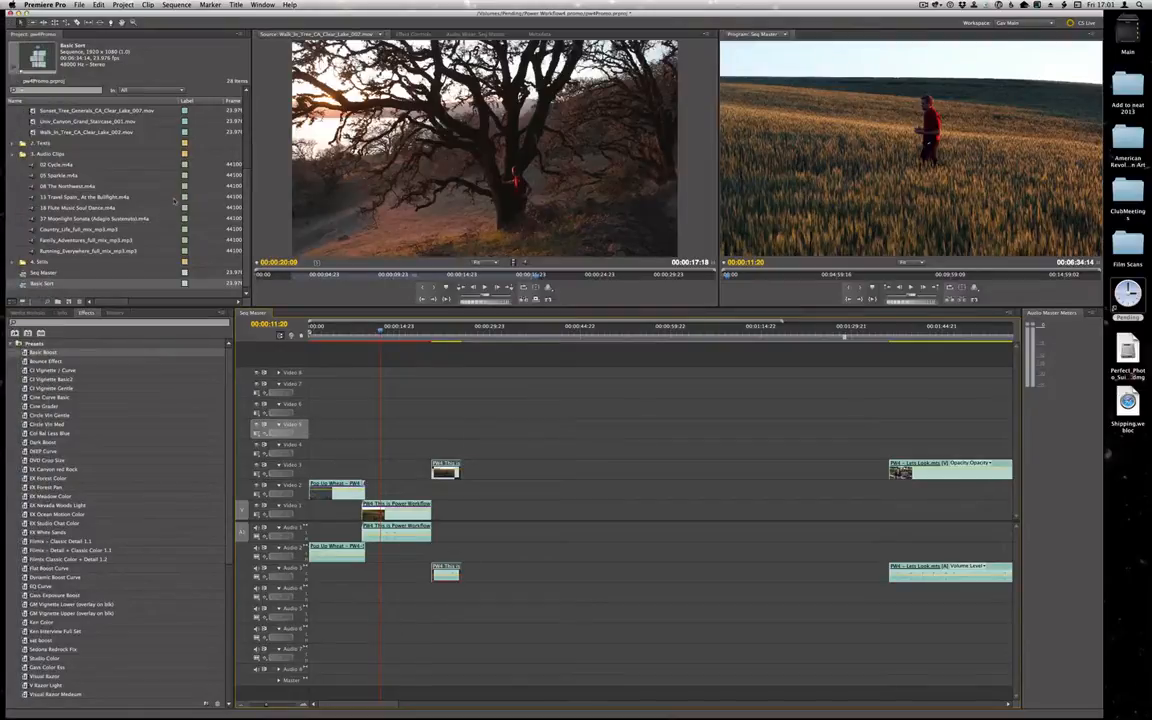
# Place 02 Cycle.m4a on Audio 5 at the sequence start and trim its end to about 00:00:37
pyautogui.moveTo(50, 164); pyautogui.dragTo(310, 611)
pyautogui.moveTo(256, 705)
pyautogui.mouseDown()
pyautogui.moveTo(274, 705)
pyautogui.moveTo(260, 705)
pyautogui.mouseUp()
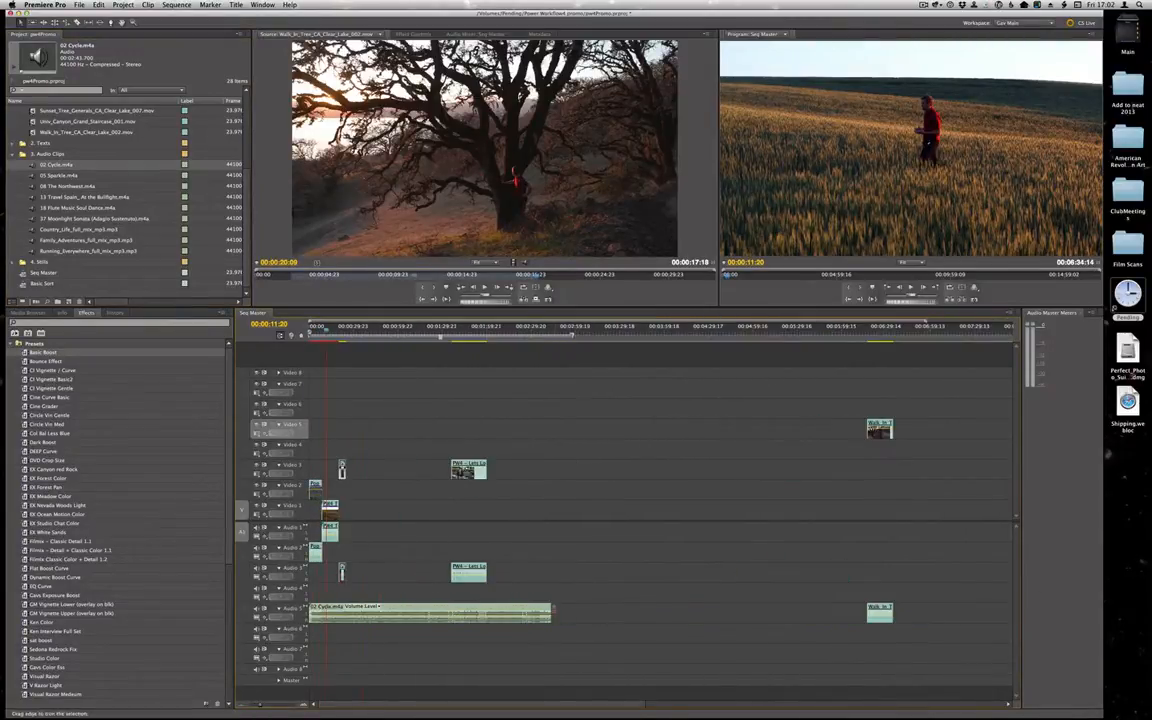
pyautogui.moveTo(549, 613); pyautogui.dragTo(363, 613)
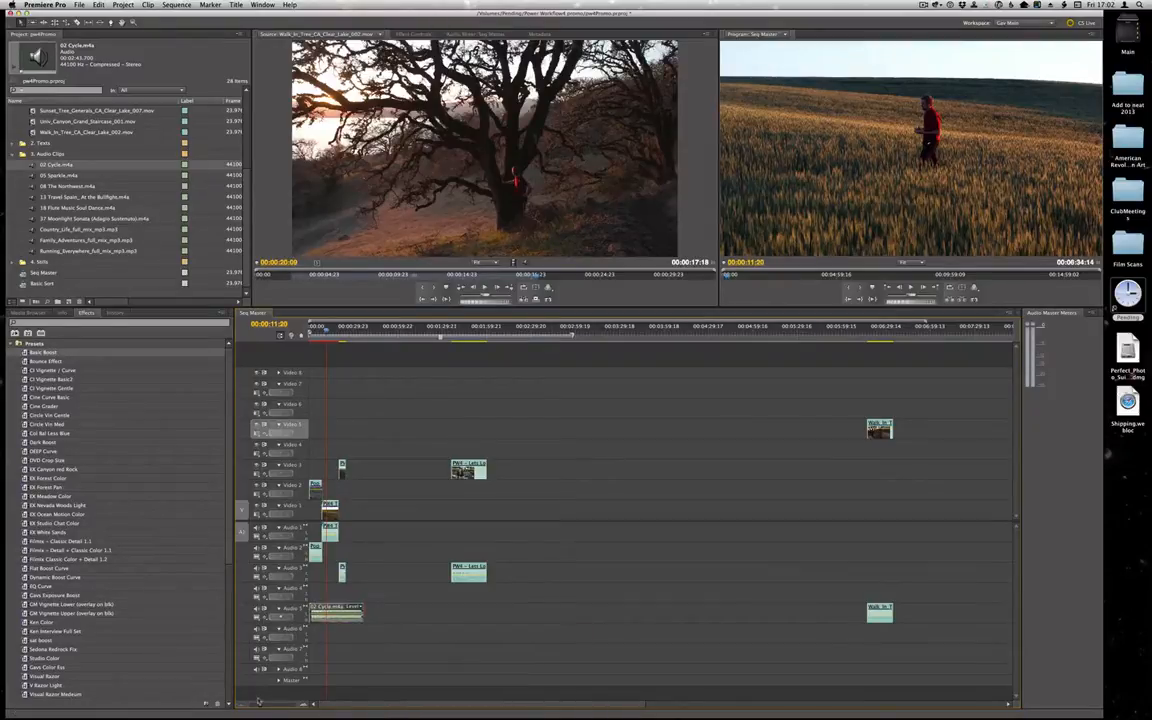
# Play the sequence from its start with the system volume turned down to hear the 02 Cycle music under the dialogue
pyautogui.moveTo(260, 705); pyautogui.dragTo(270, 705)
pyautogui.click(310, 331)
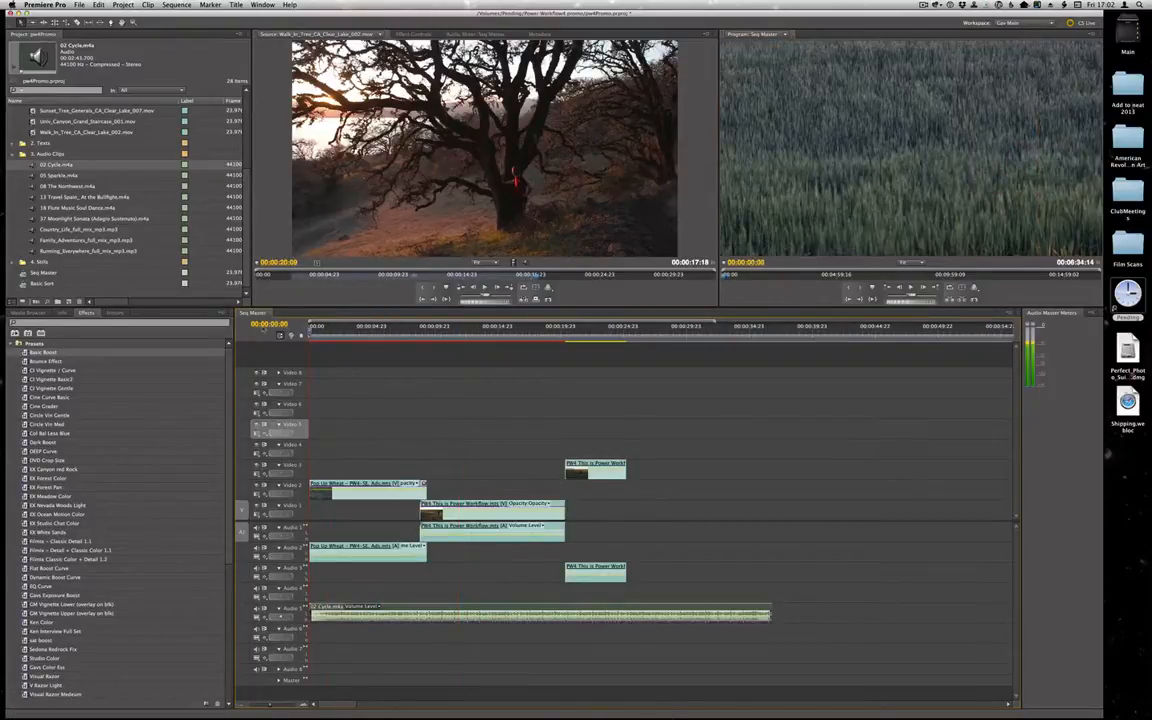
pyautogui.press('XF86AudioLowerVolume')
pyautogui.press('XF86AudioLowerVolume')
pyautogui.press('XF86AudioLowerVolume')
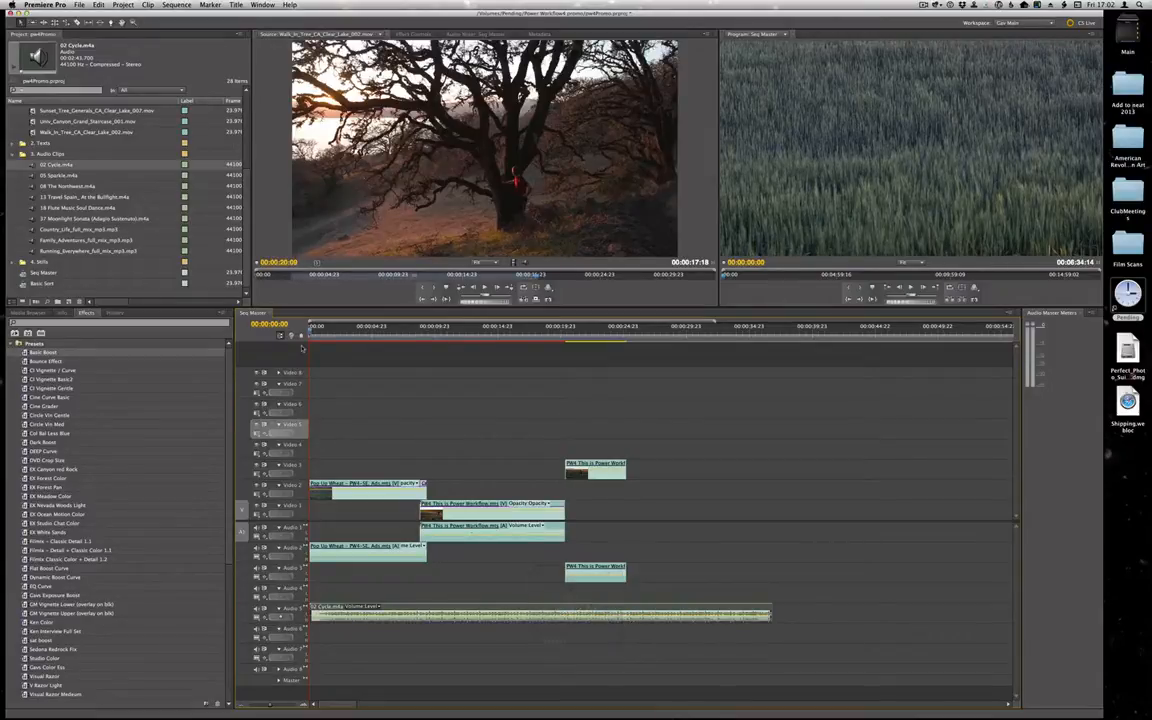
pyautogui.press('space')
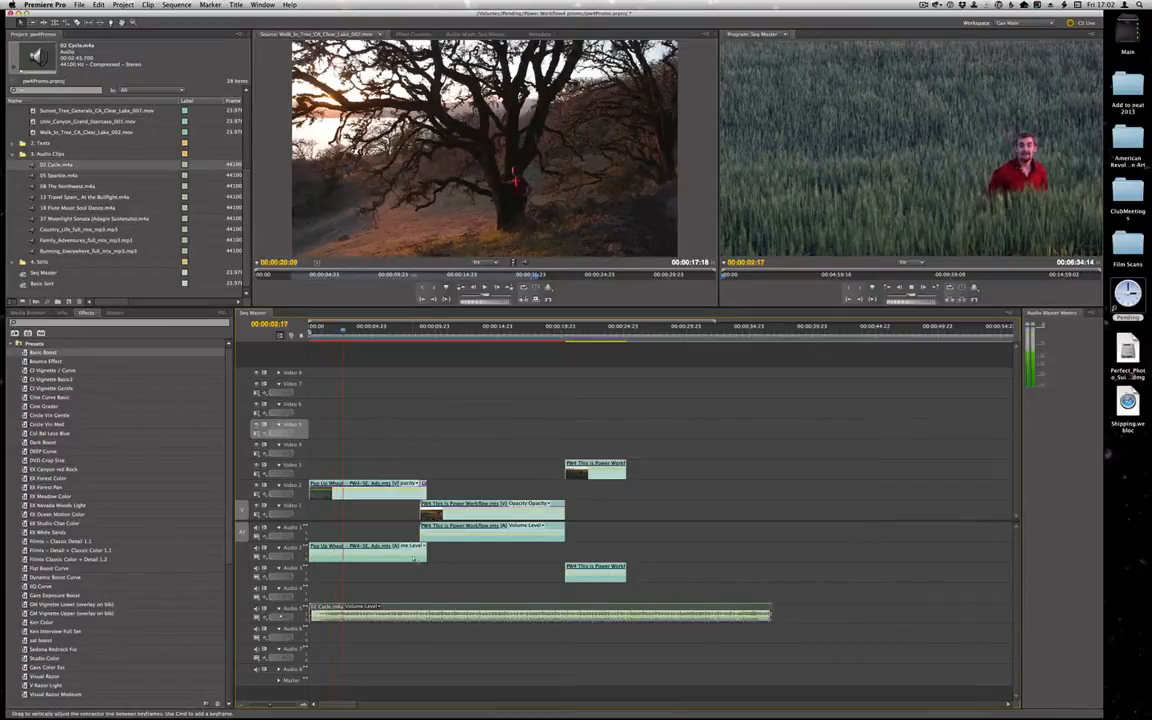
pyautogui.press('space')
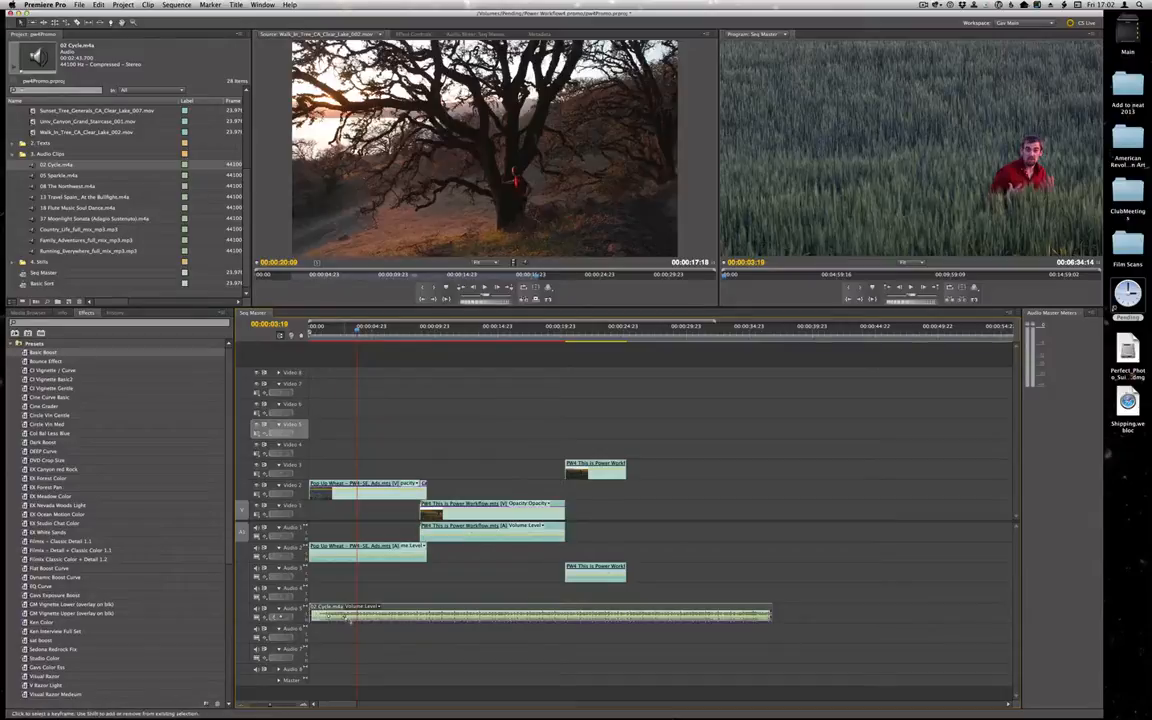
# Lower the 02 Cycle volume keyframe at 00:00:02:13 to about -12.7 dB and add another volume keyframe at about 00:00:03:11
pyautogui.moveTo(350, 614); pyautogui.dragTo(350, 618)
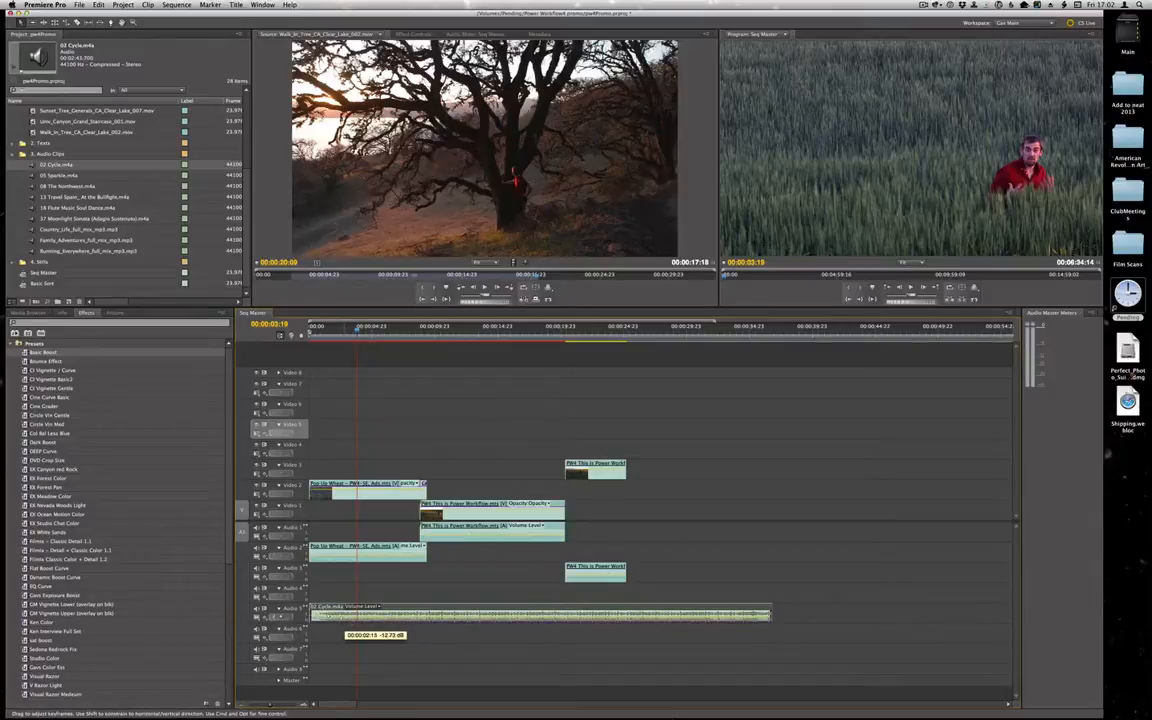
pyautogui.moveTo(269, 705)
pyautogui.mouseDown()
pyautogui.moveTo(280, 706)
pyautogui.moveTo(264, 705)
pyautogui.mouseUp()
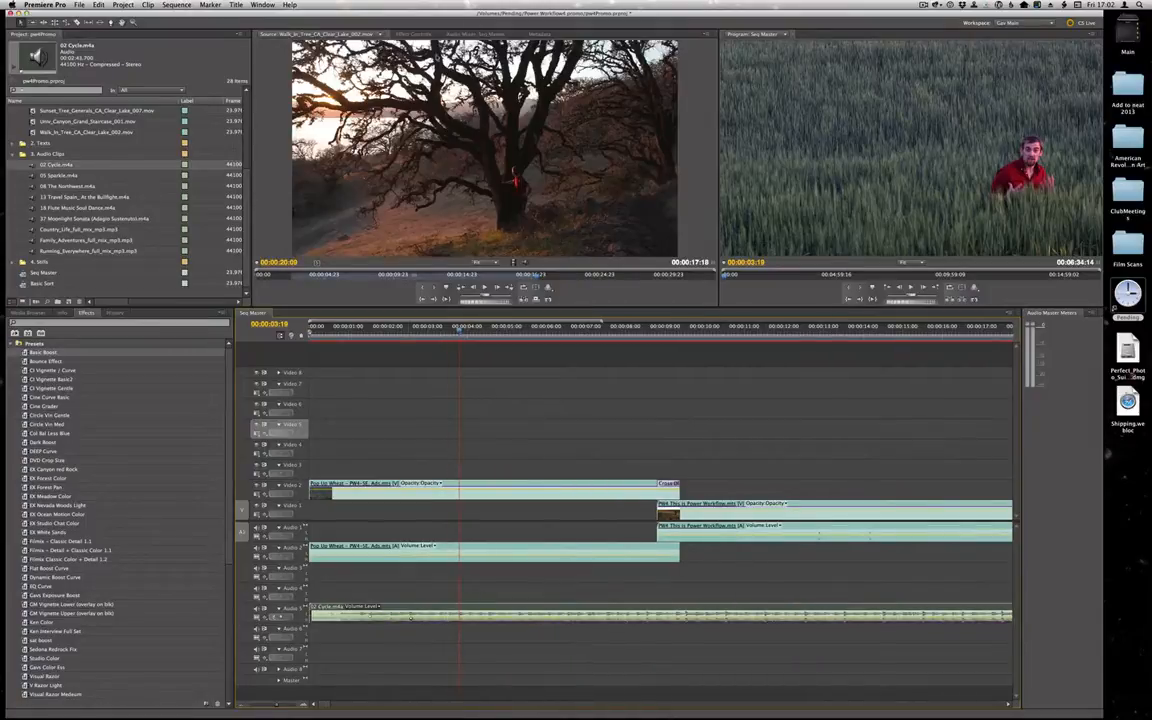
pyautogui.click(413, 34)
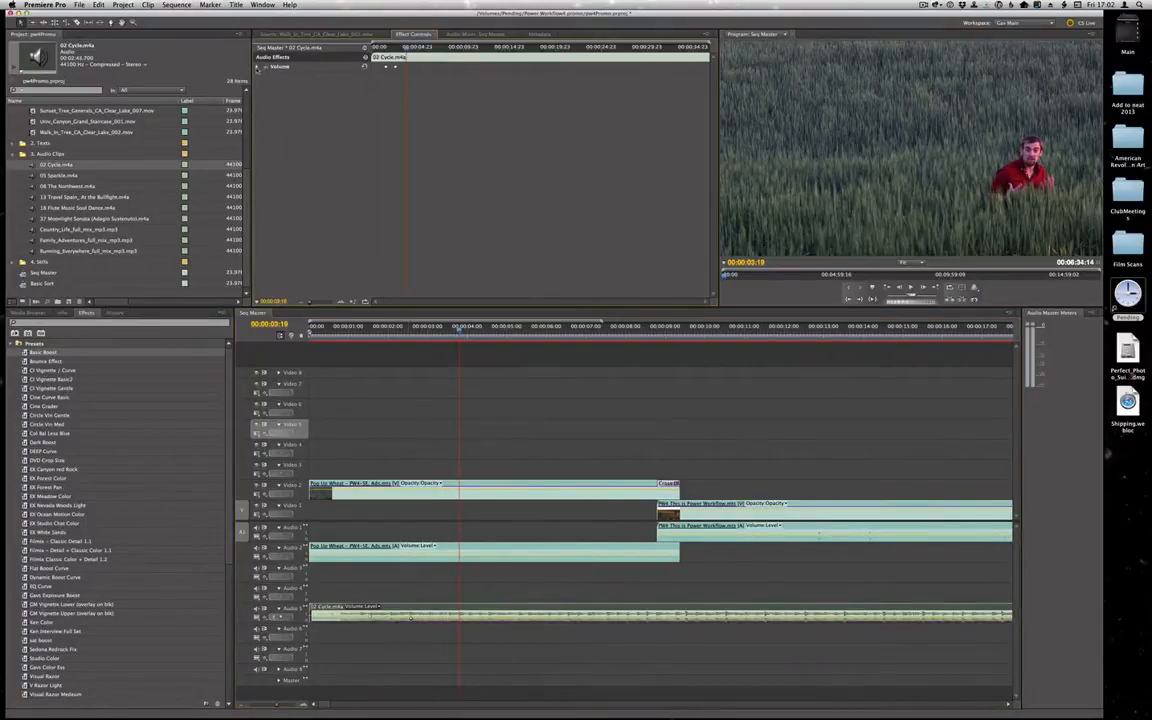
pyautogui.click(264, 66)
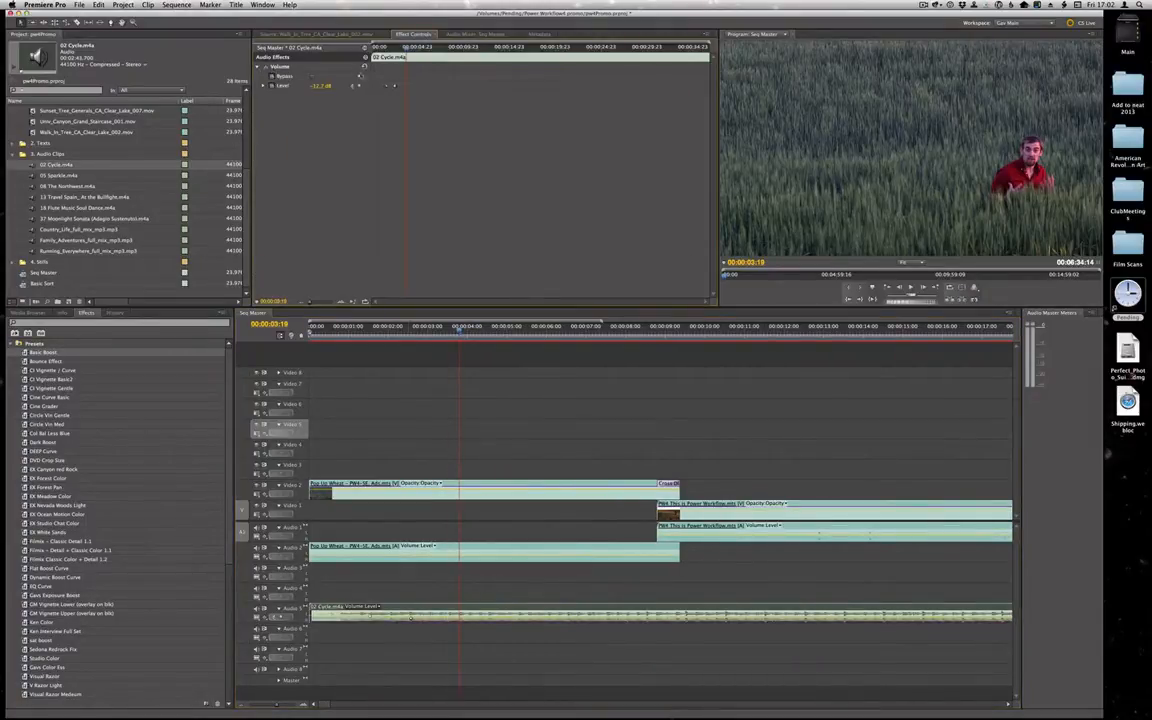
pyautogui.keyDown('super'); pyautogui.click(447, 617); pyautogui.keyUp('super')
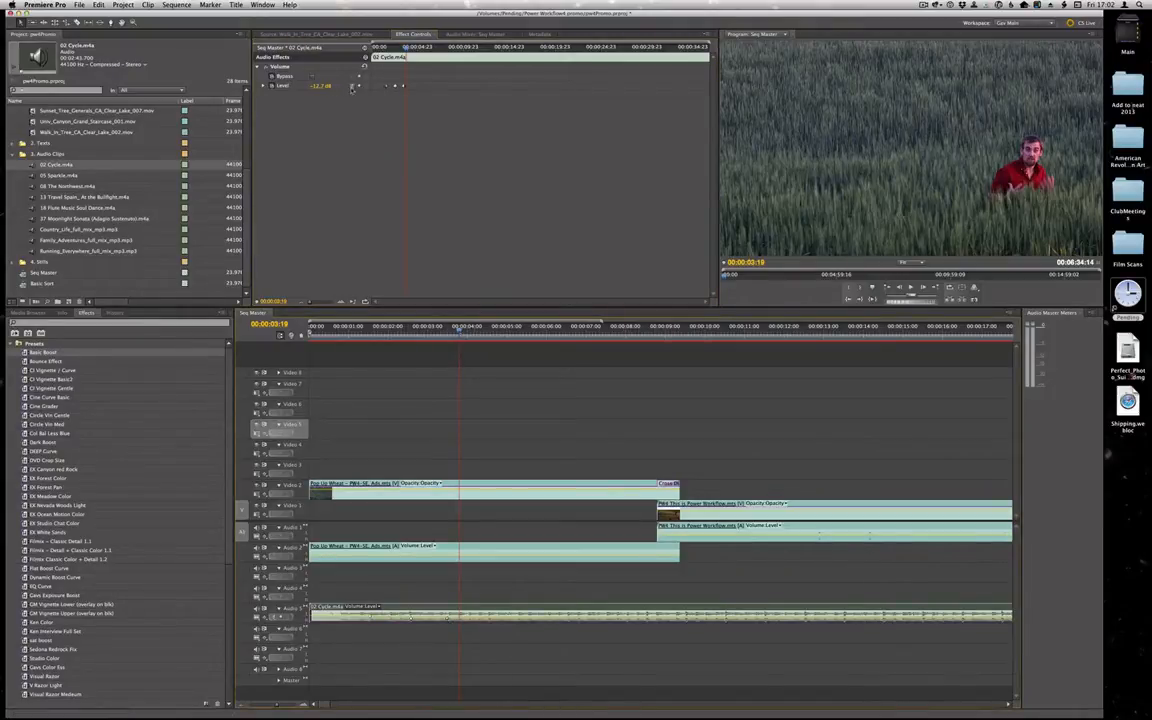
# Go to the 02 Cycle volume keyframe at 00:00:02:13 and set its Level to -15 dB
pyautogui.click(352, 87)
pyautogui.click(352, 87)
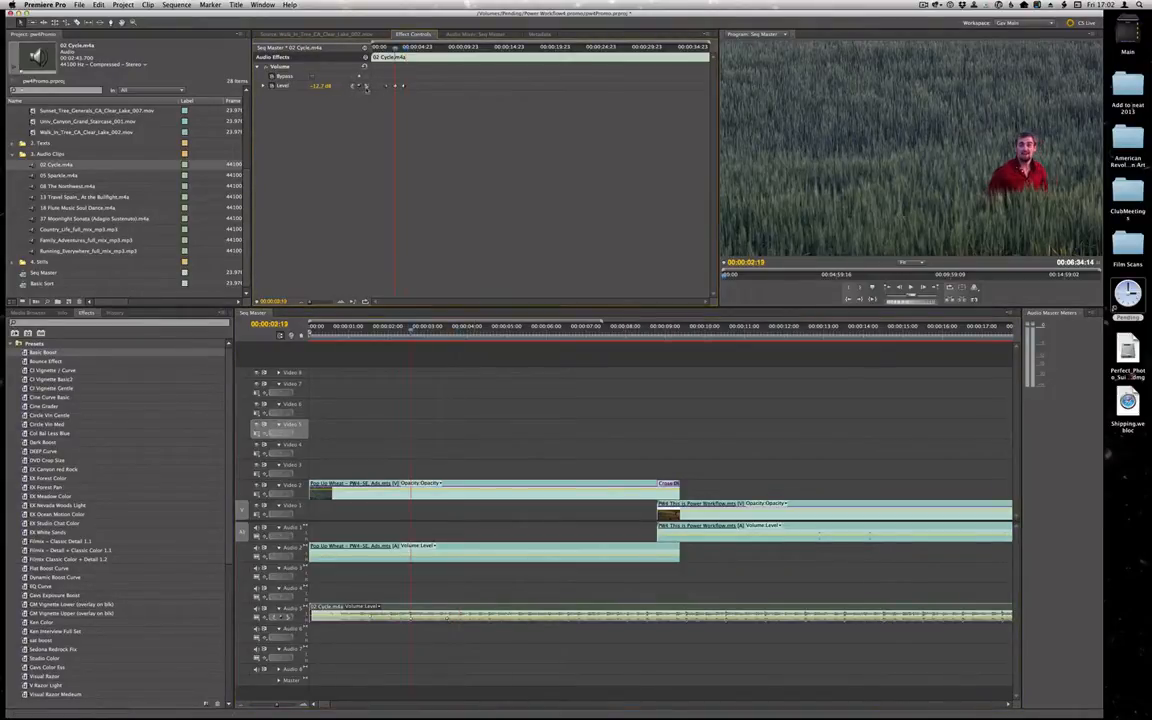
pyautogui.click(366, 86)
pyautogui.click(352, 87)
pyautogui.write('-15')
pyautogui.press('Return')
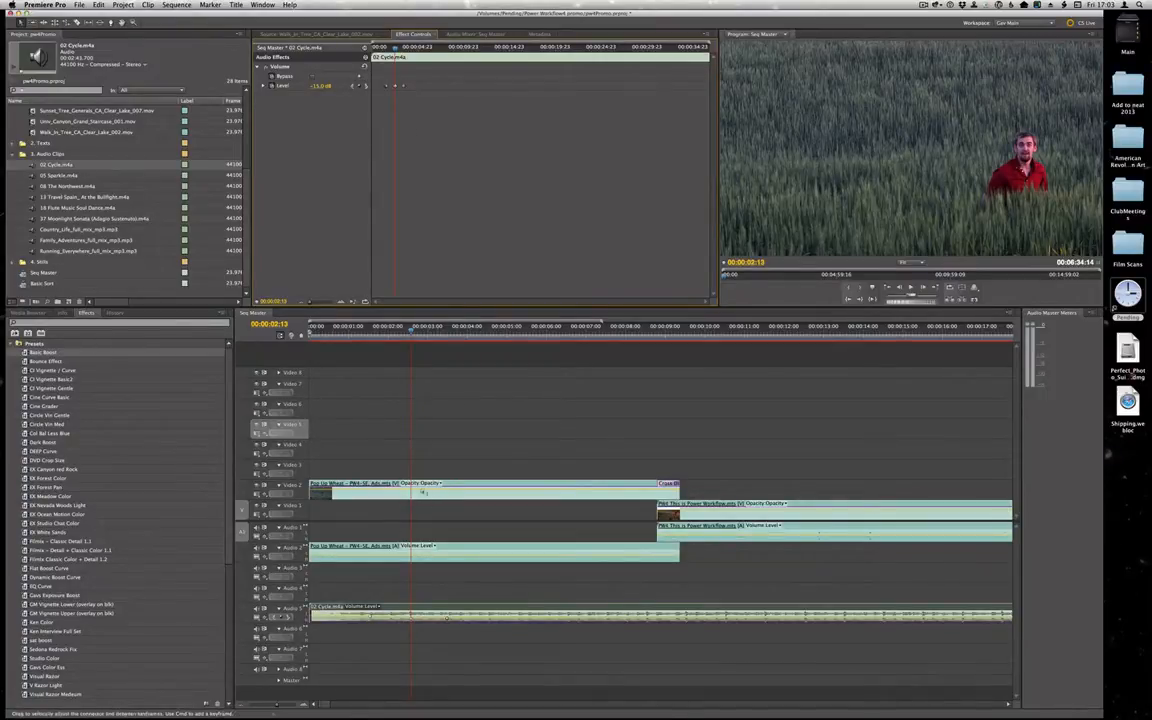
# Add three opacity keyframes to the Pop Up Wheat clip between about 00:00:01:00 and 00:00:01:16 and lower the middle one
pyautogui.click(482, 484)
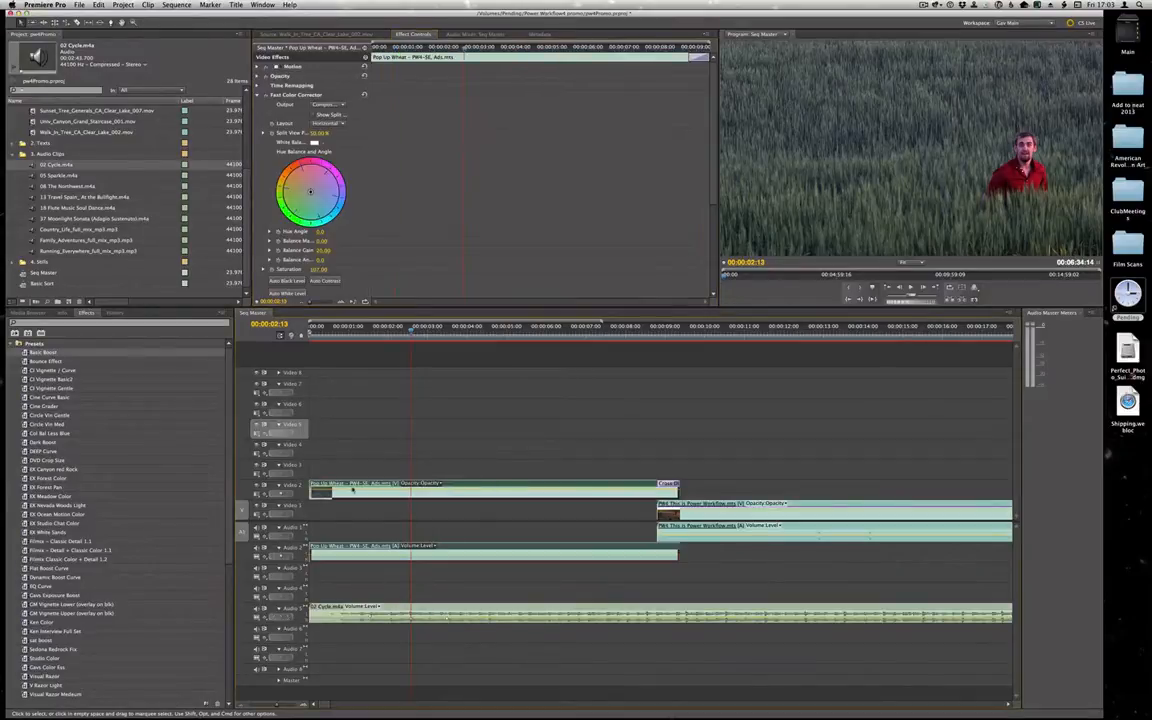
pyautogui.keyDown('super'); pyautogui.click(349, 490); pyautogui.keyUp('super')
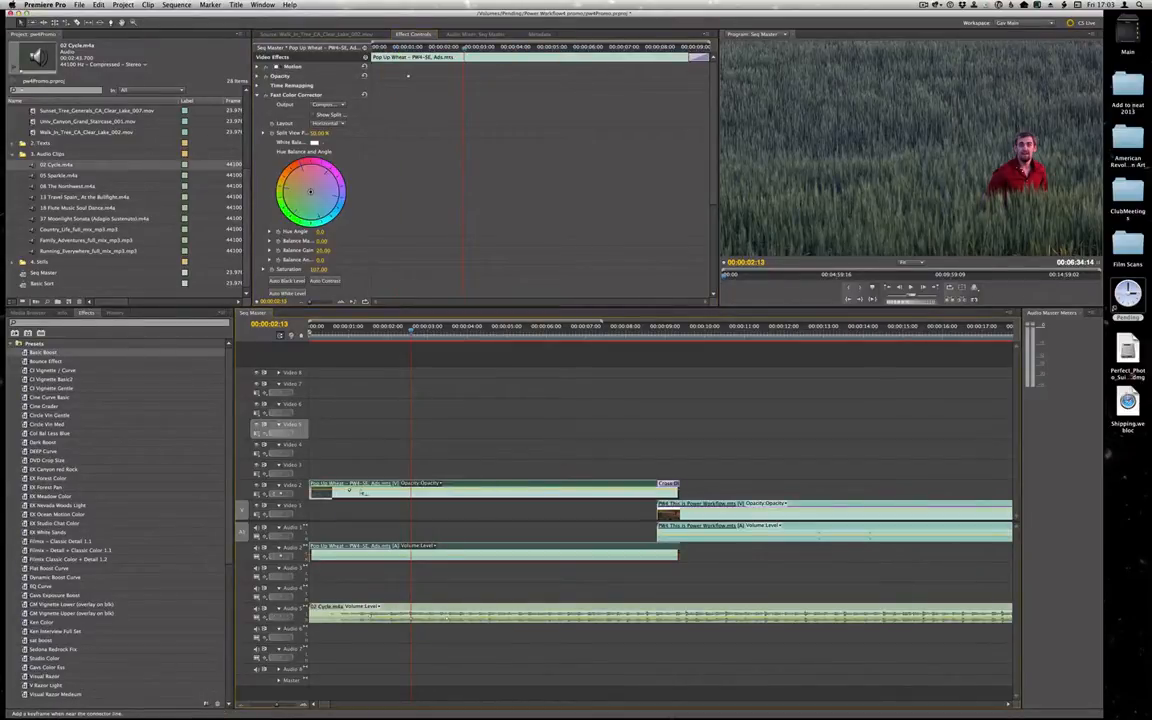
pyautogui.keyDown('super'); pyautogui.click(373, 490); pyautogui.keyUp('super')
pyautogui.keyDown('super'); pyautogui.click(363, 490); pyautogui.keyUp('super')
pyautogui.moveTo(363, 490); pyautogui.dragTo(363, 495)
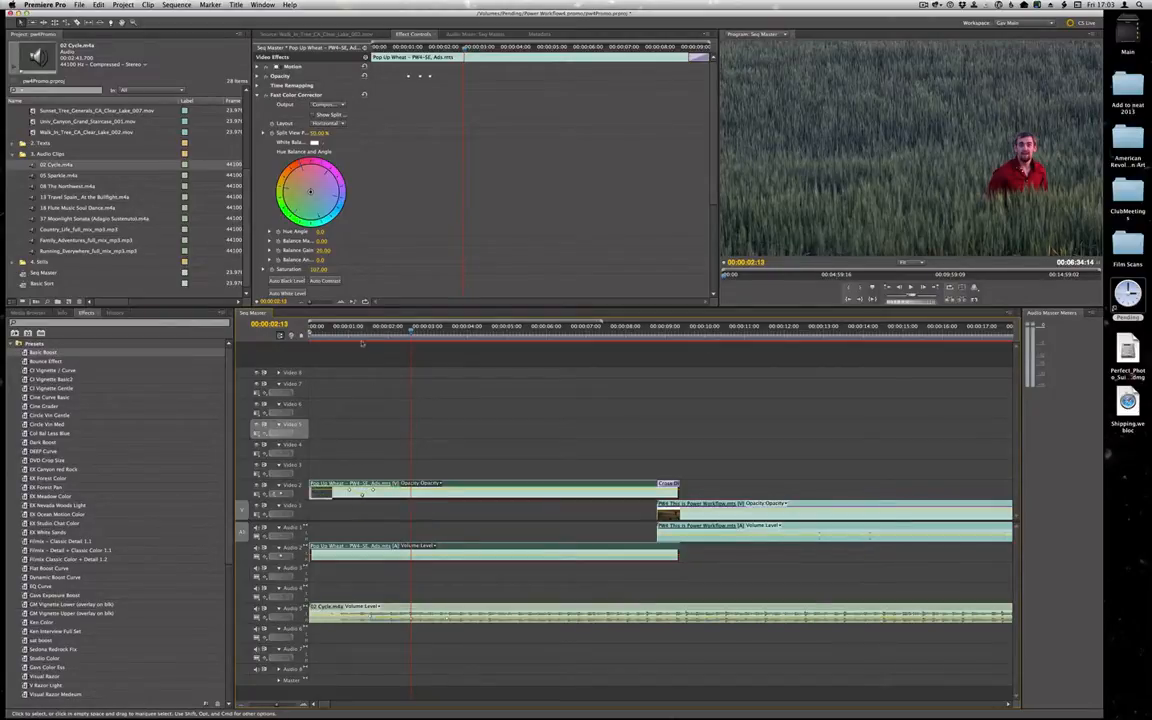
# Move the playhead to 00:00:01:16, build a three-keyframe opacity dip to black there on the Pop Up Wheat clip, and undo the dip
pyautogui.moveTo(361, 337); pyautogui.dragTo(373, 332)
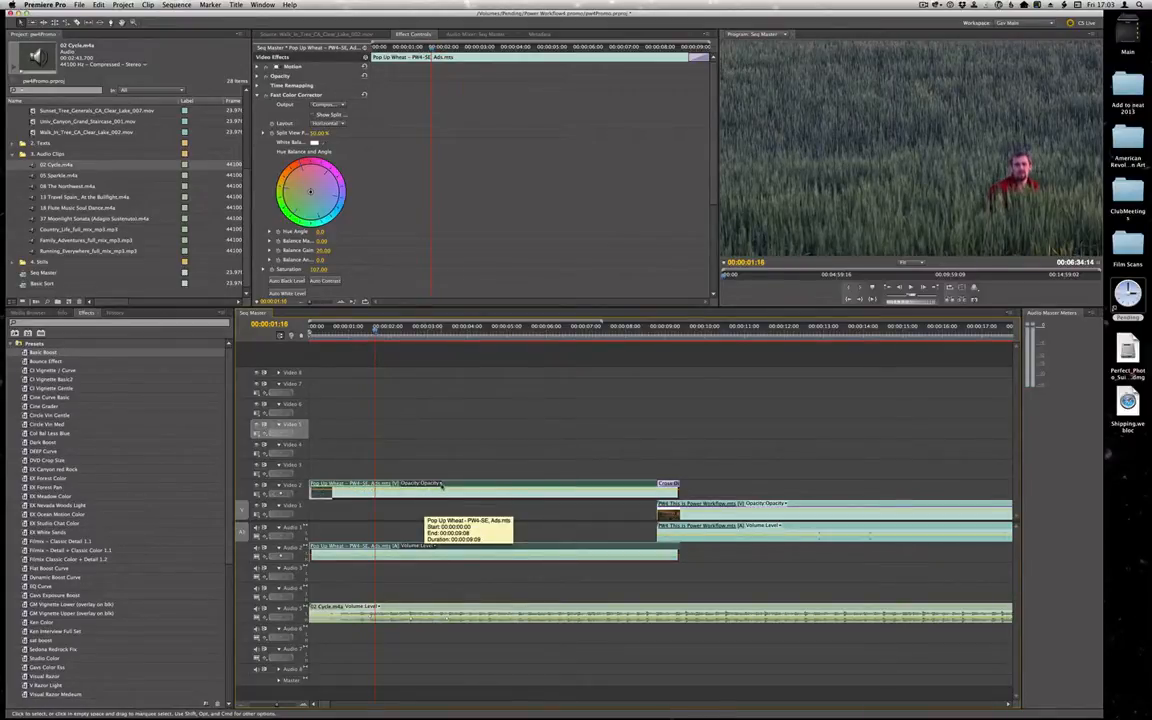
pyautogui.click(441, 484)
pyautogui.moveTo(441, 497)
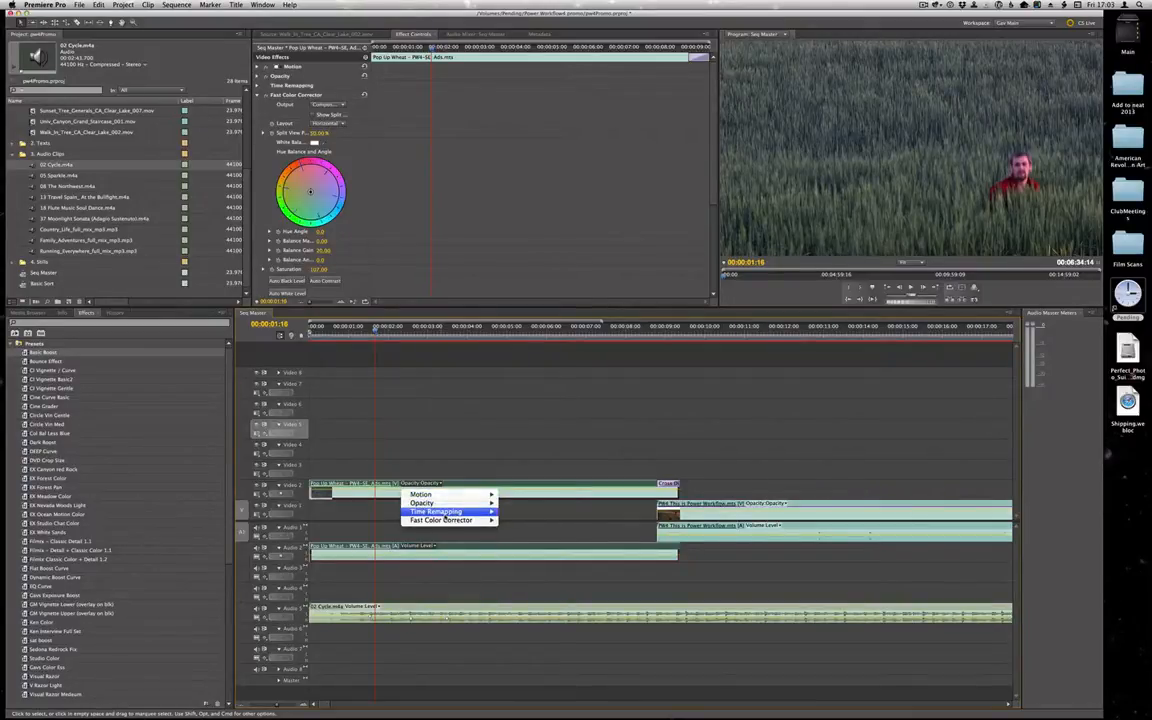
pyautogui.click(385, 491)
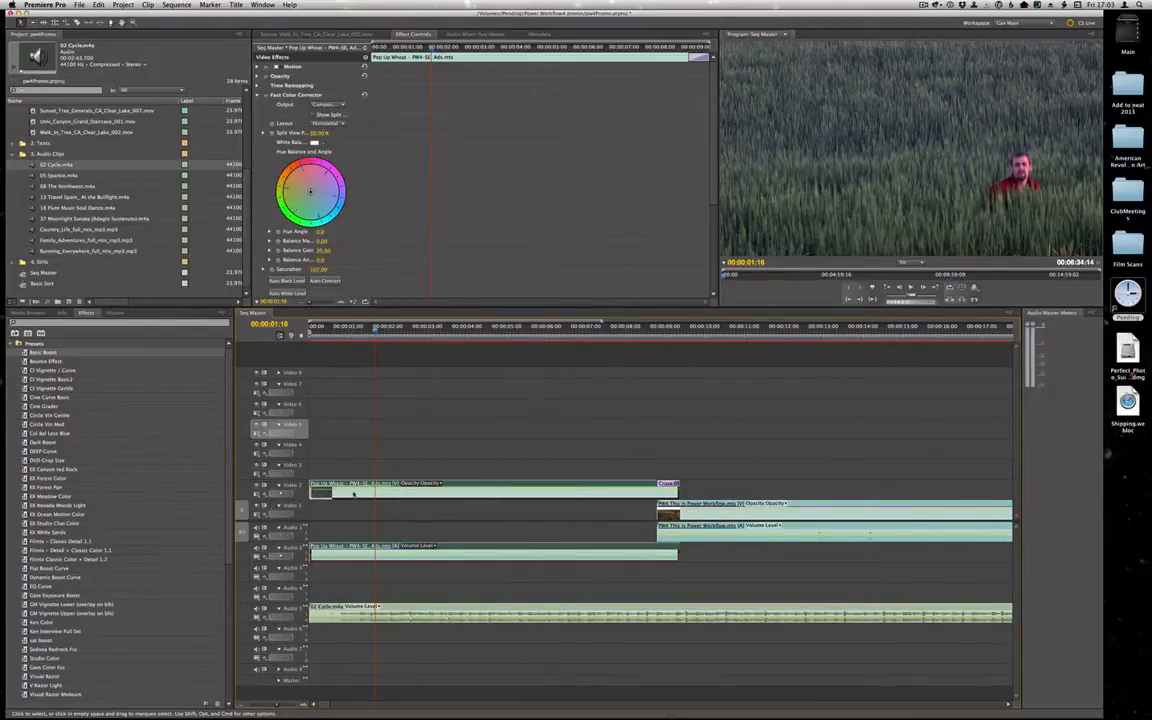
pyautogui.keyDown('super'); pyautogui.click(361, 491); pyautogui.keyUp('super')
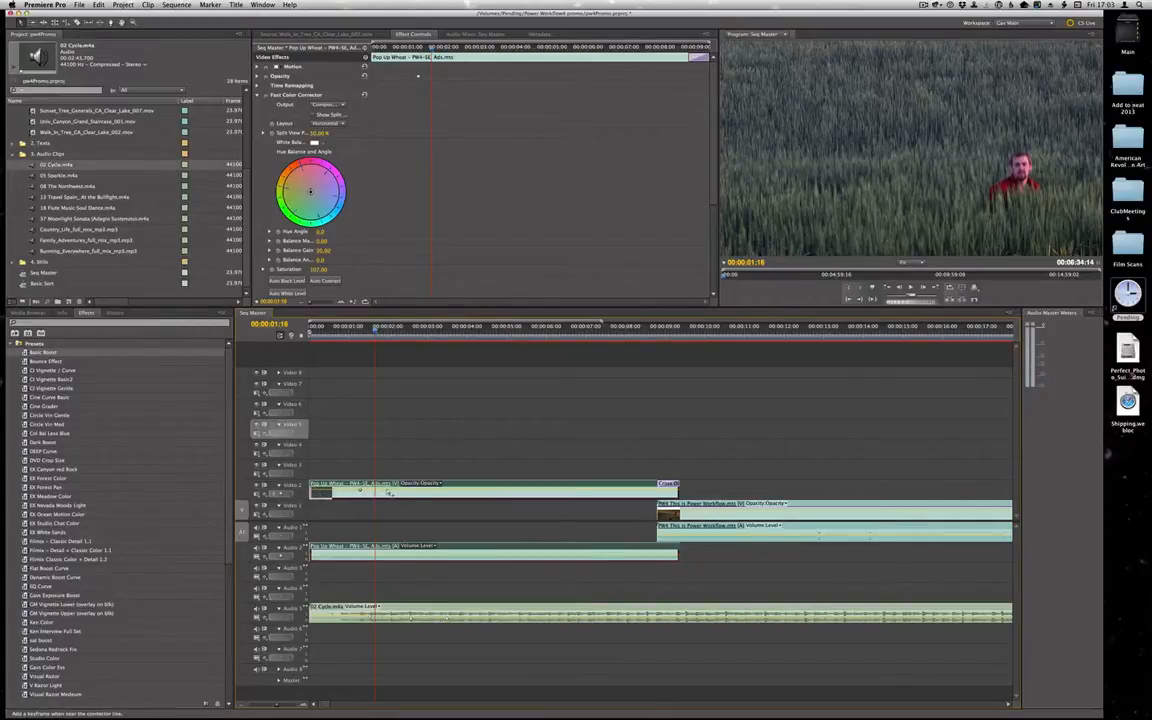
pyautogui.keyDown('super'); pyautogui.click(386, 491); pyautogui.keyUp('super')
pyautogui.keyDown('super'); pyautogui.click(373, 491); pyautogui.keyUp('super')
pyautogui.moveTo(373, 491); pyautogui.dragTo(374, 499)
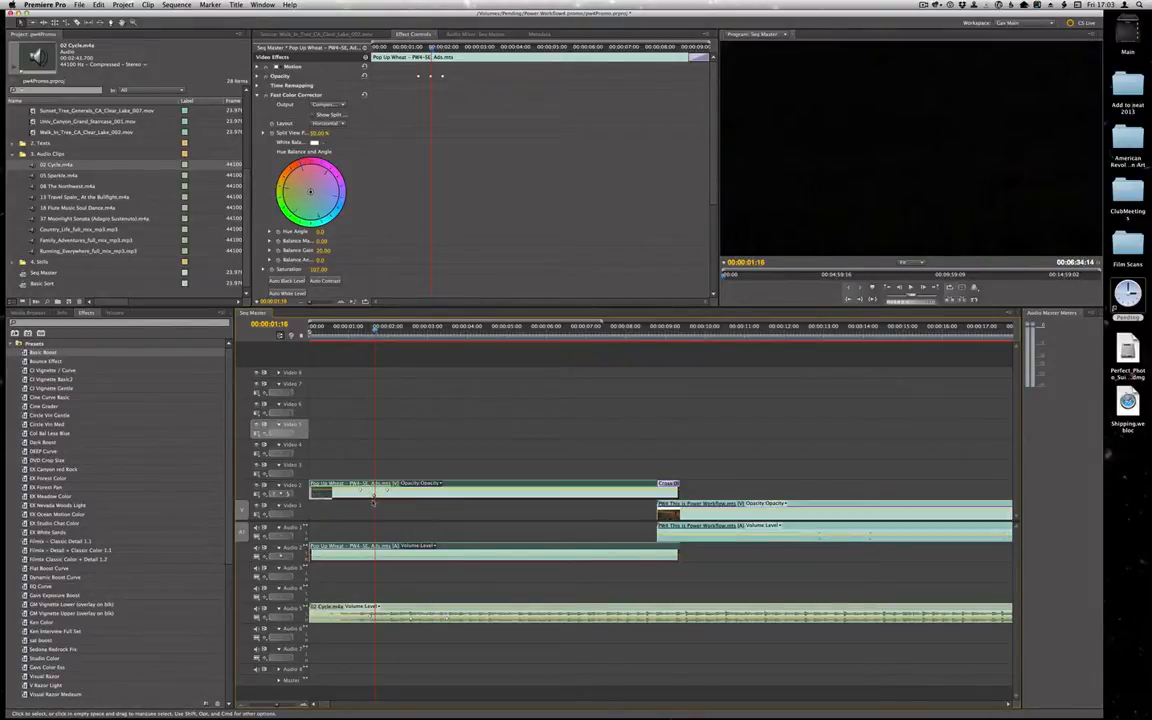
pyautogui.press('super+z')
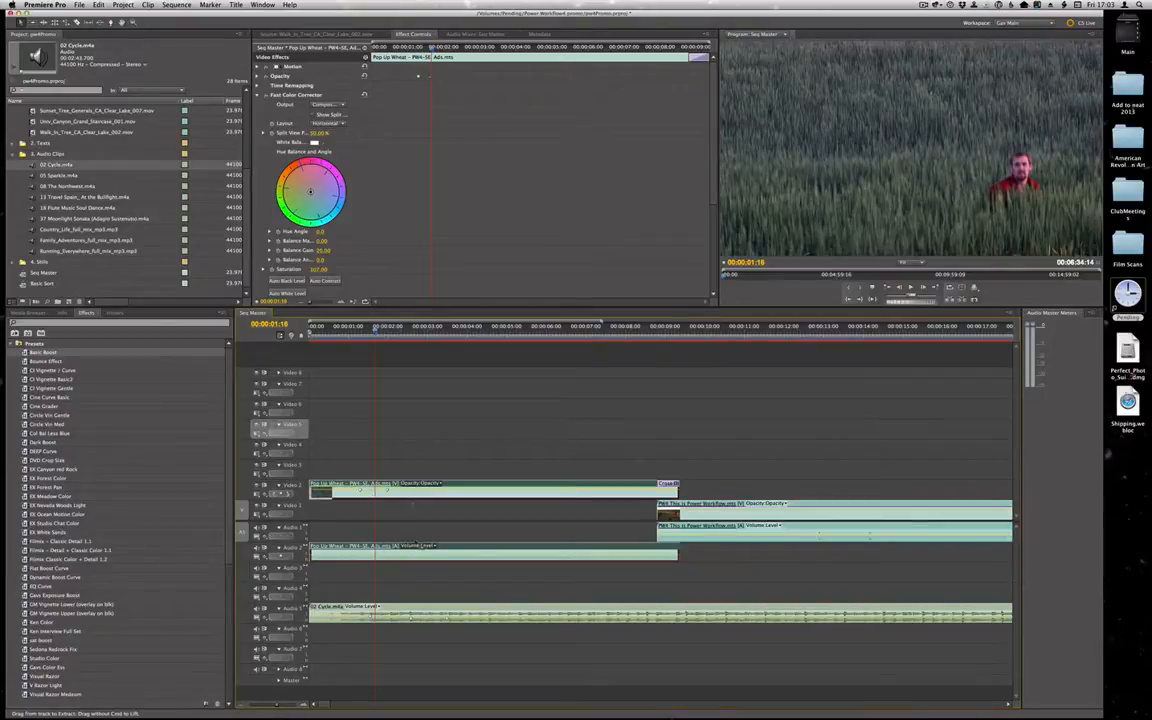
# Show the Time Remapping Speed line on the Pop Up Wheat clip and try a speed keyframe at about 00:00:01:05
pyautogui.click(441, 484)
pyautogui.moveTo(472, 512)
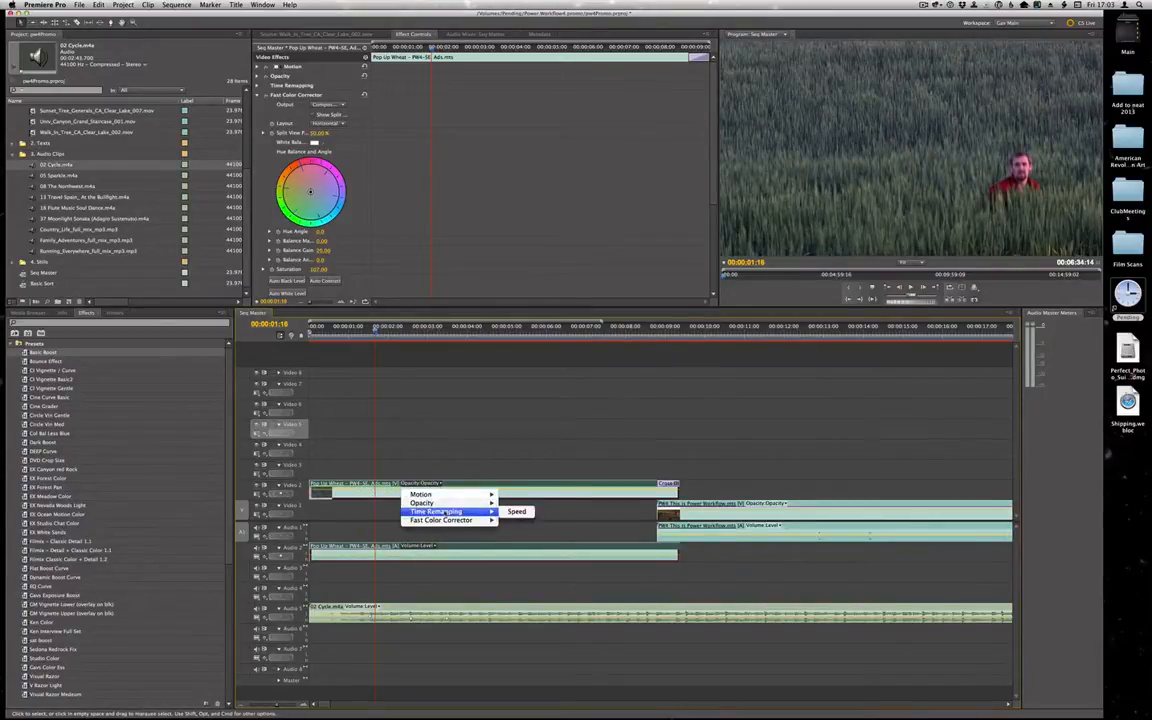
pyautogui.click(511, 514)
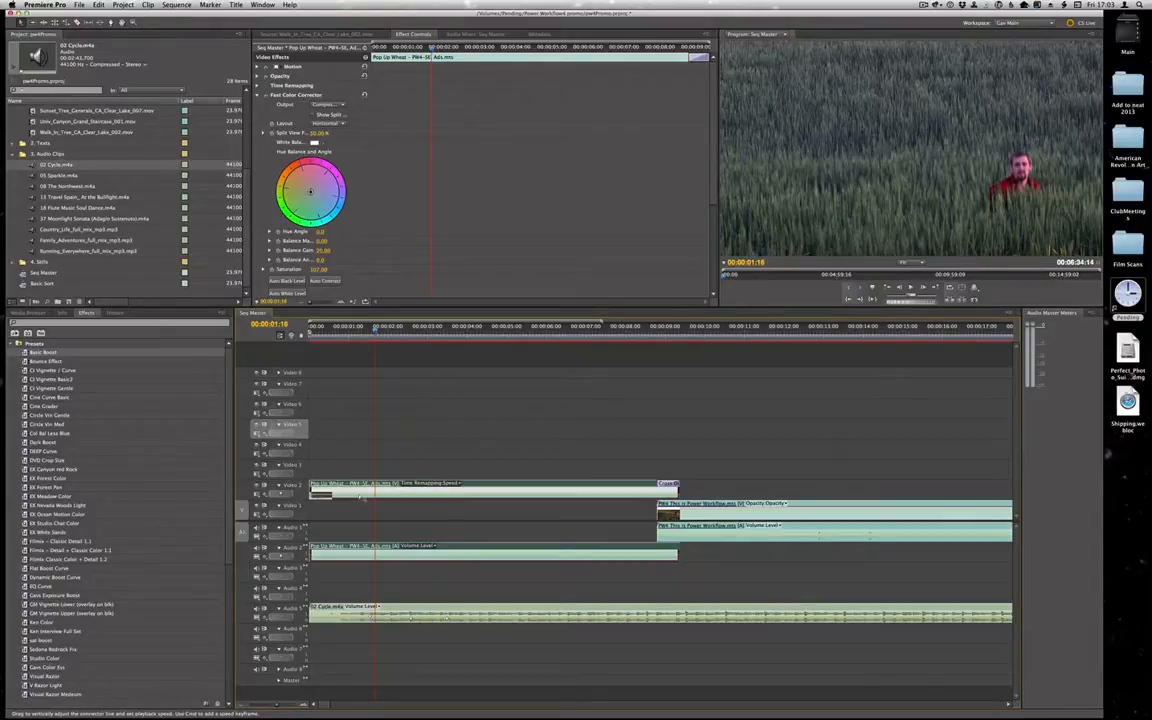
pyautogui.keyDown('super'); pyautogui.click(359, 495); pyautogui.keyUp('super')
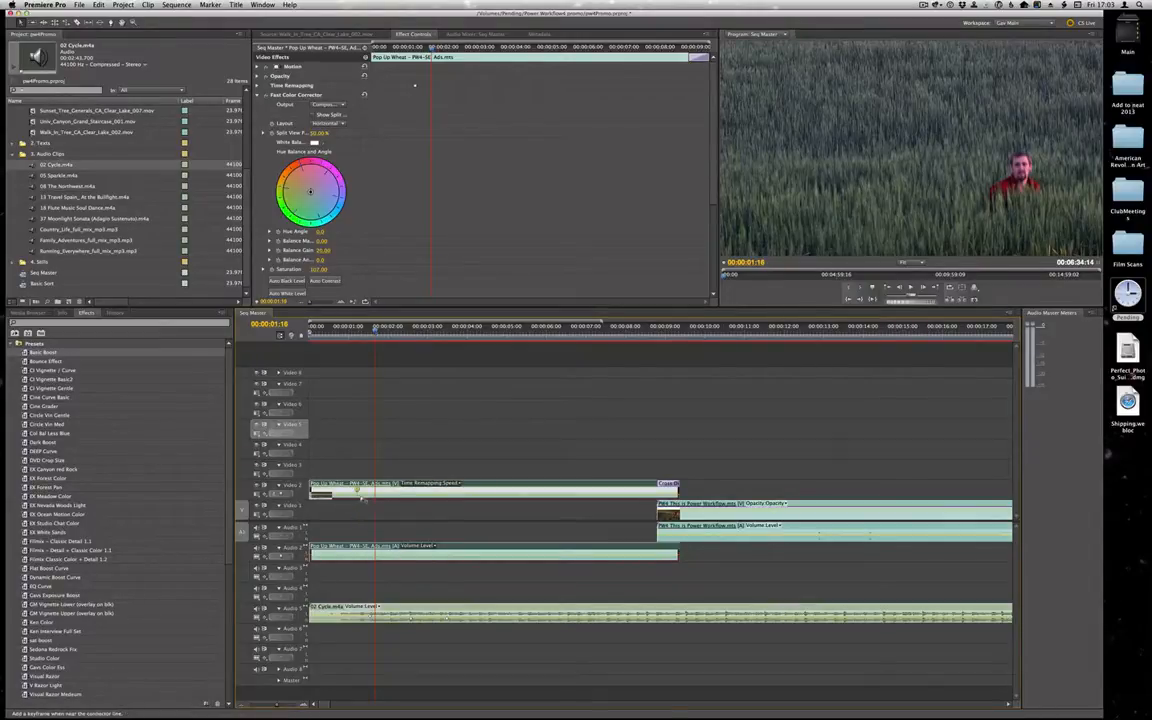
pyautogui.click(360, 497)
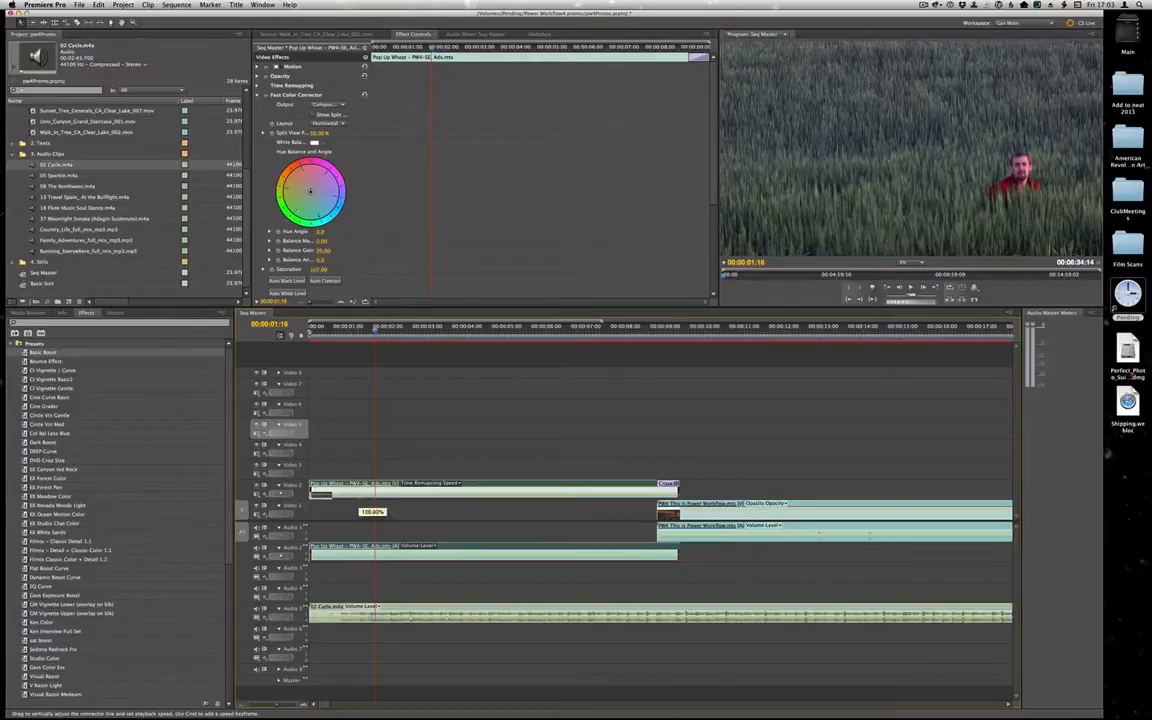
# Try speeding up the whole Pop Up Wheat clip with its speed line, play the sequence from the start, and undo the speed change
pyautogui.moveTo(360, 493); pyautogui.dragTo(361, 484)
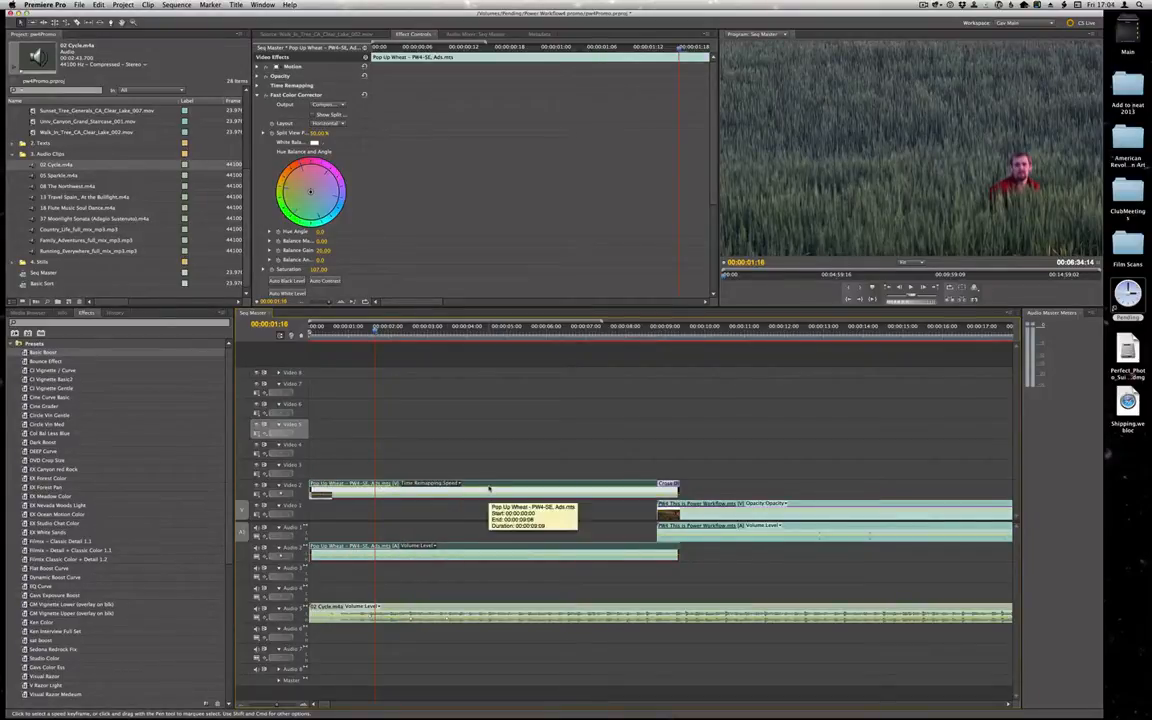
pyautogui.rightClick(489, 488)
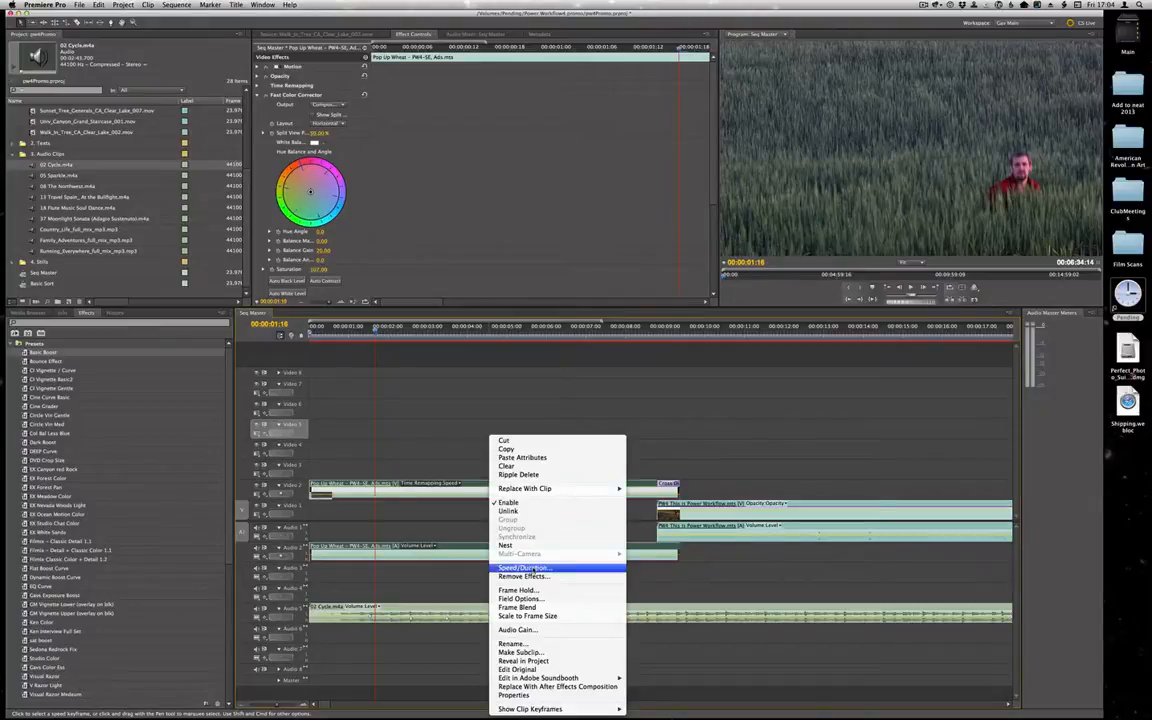
pyautogui.click(477, 464)
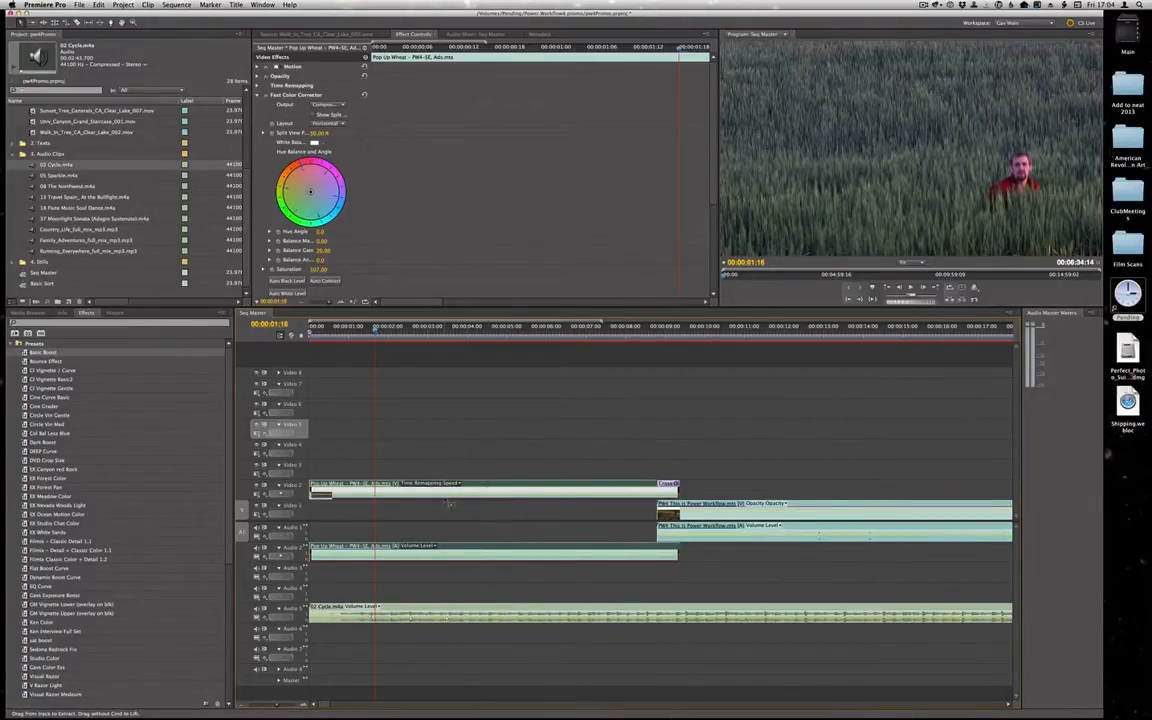
pyautogui.press('super+z')
pyautogui.press('Home')
pyautogui.press('space')
pyautogui.press('space')
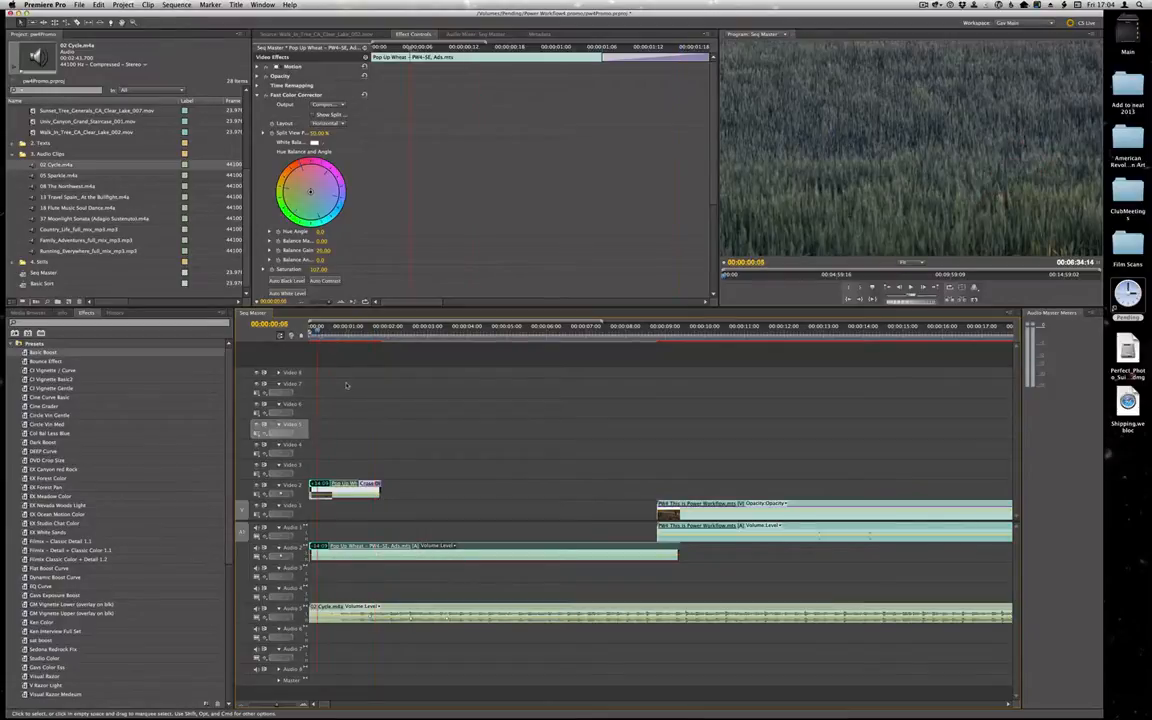
pyautogui.press('space')
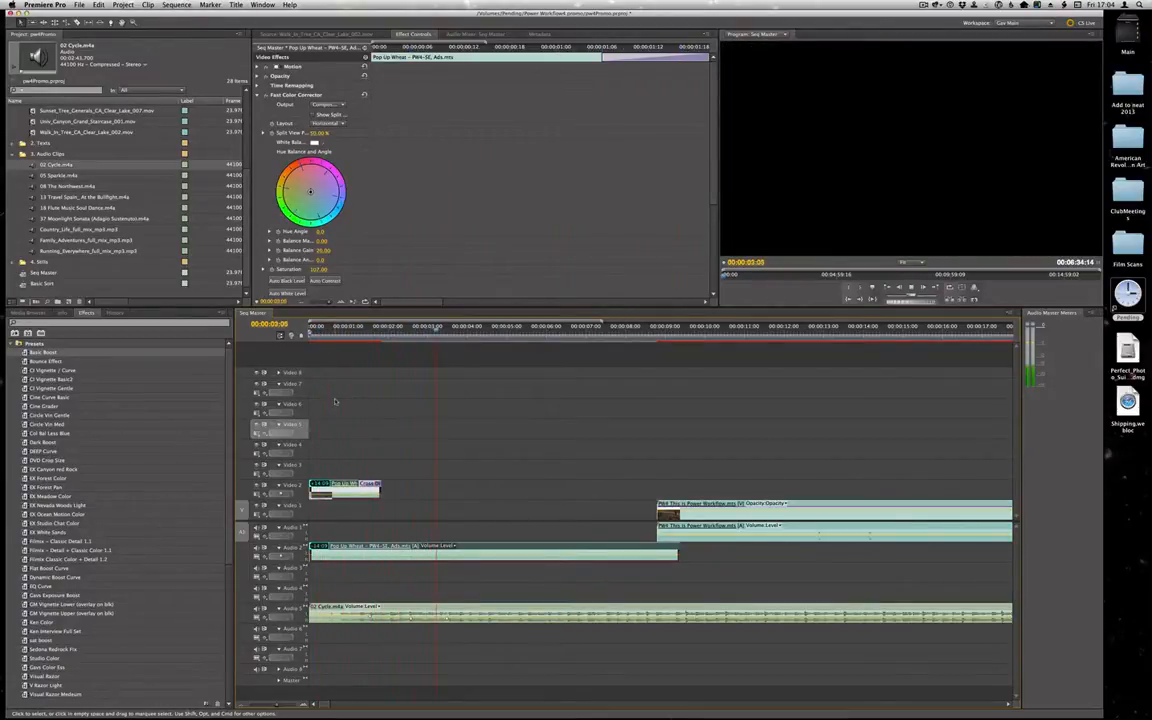
pyautogui.press('space')
pyautogui.press('super+z')
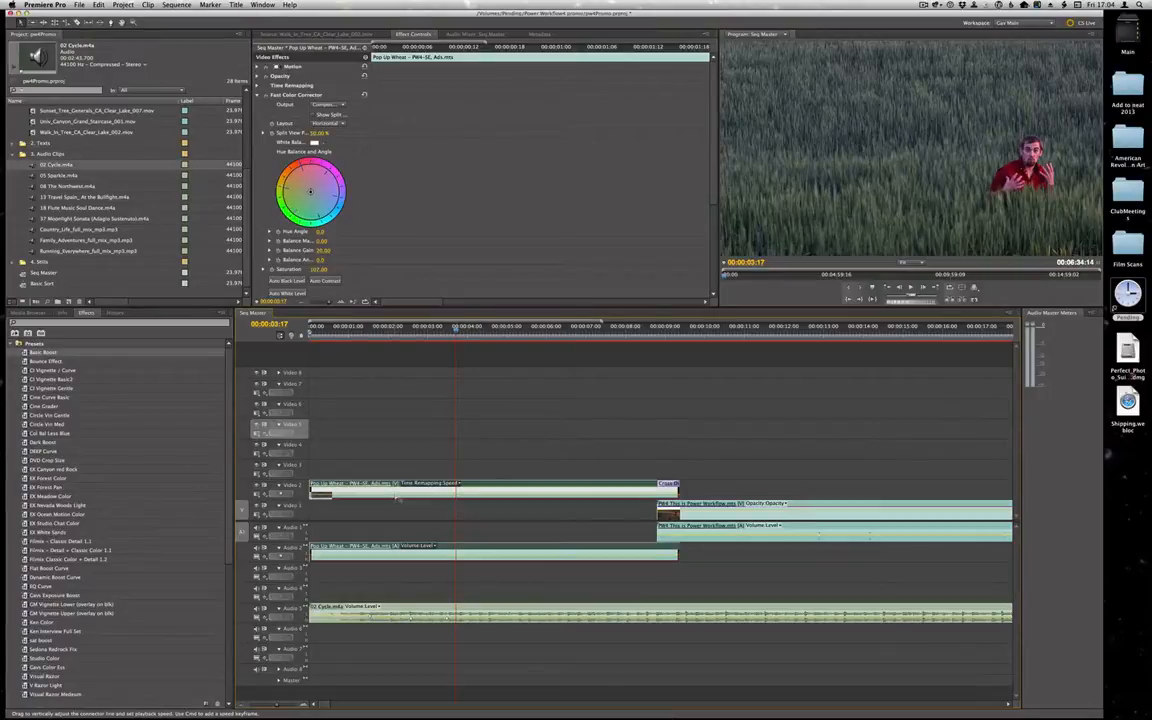
# Try a speed keyframe on the Pop Up Wheat clip at about 00:00:02:03, split a second one into a one-second ramp, and undo it
pyautogui.moveTo(398, 500); pyautogui.dragTo(397, 499)
pyautogui.moveTo(419, 328); pyautogui.dragTo(426, 328)
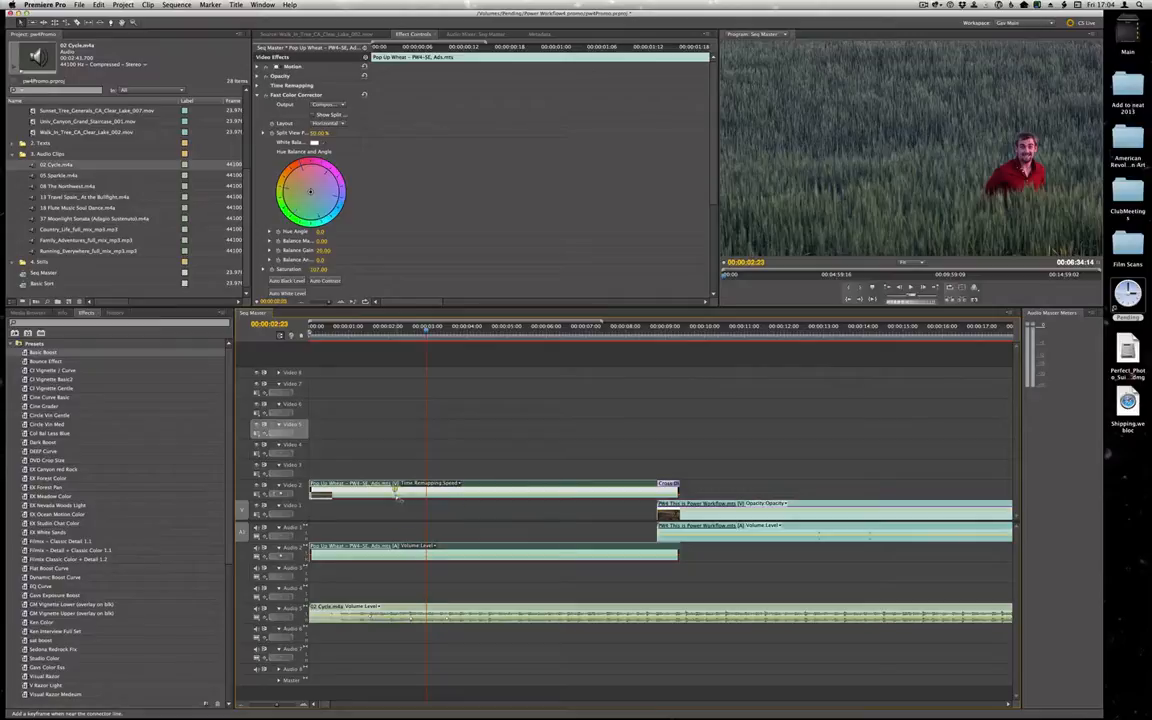
pyautogui.click(395, 489)
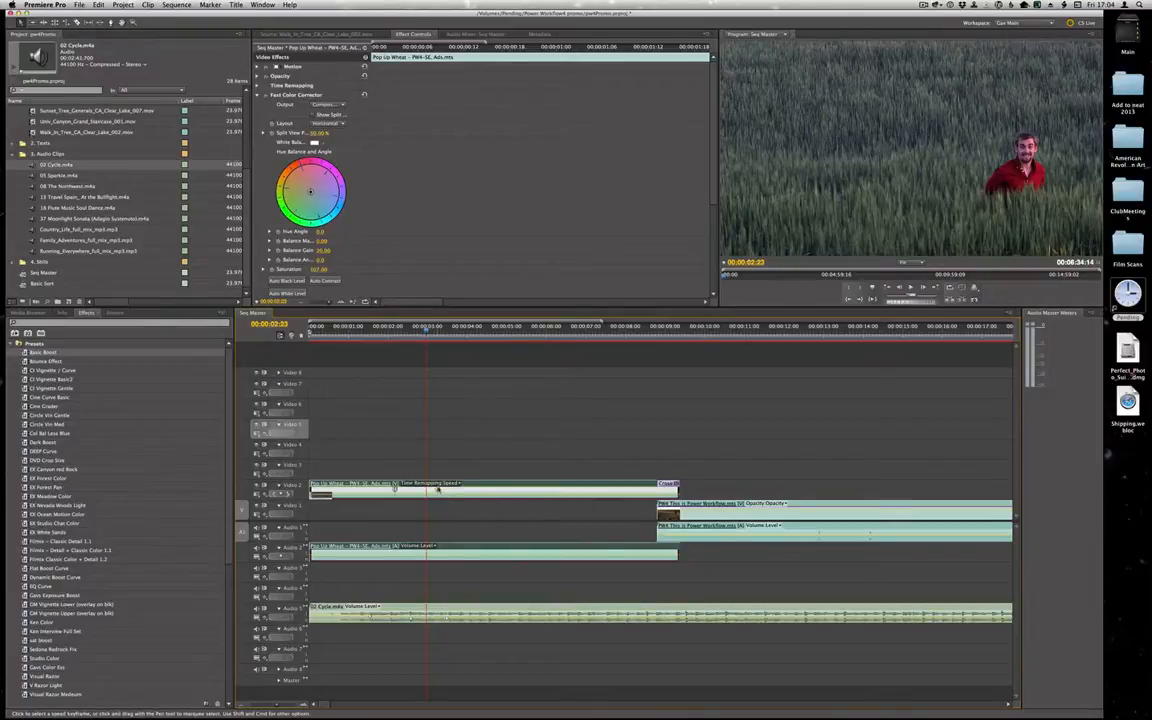
pyautogui.moveTo(437, 489); pyautogui.dragTo(473, 491)
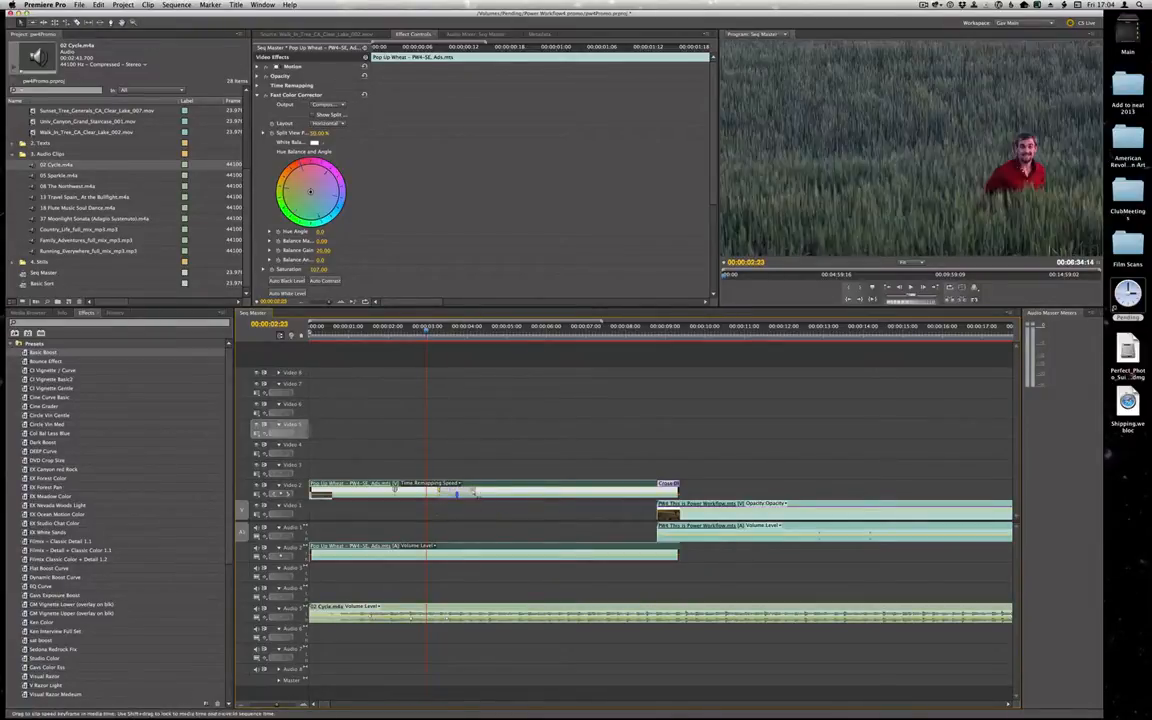
pyautogui.press('super+z')
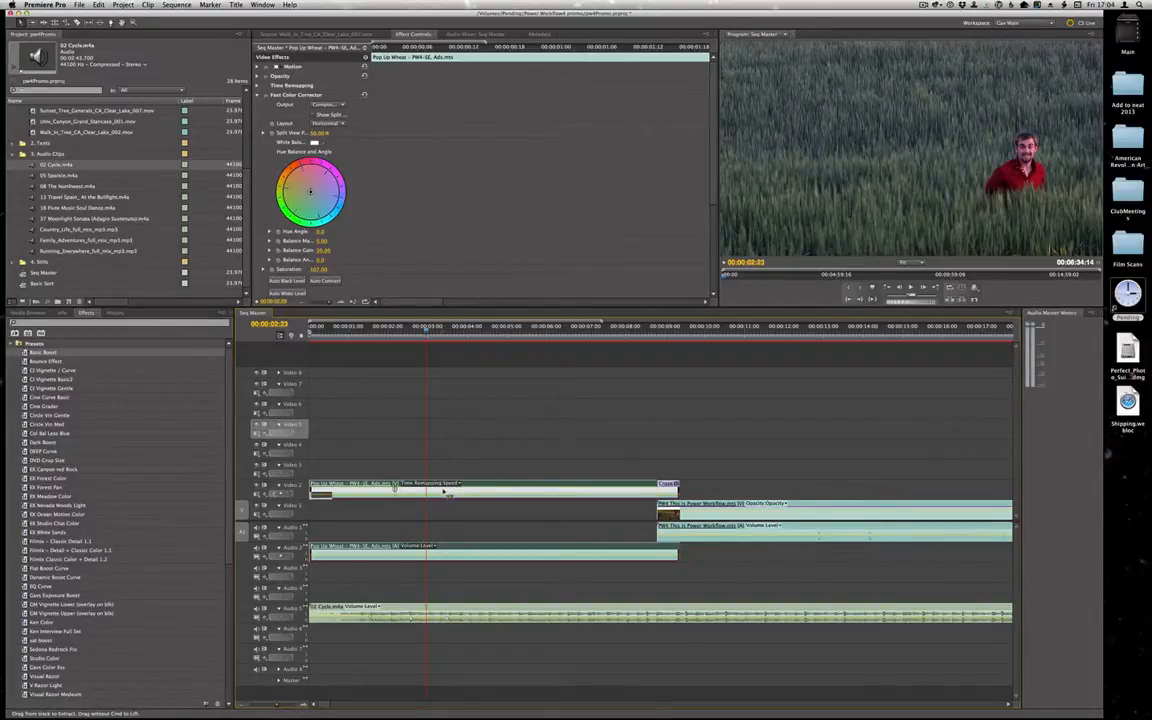
# Switch the Pop Up Wheat clip's displayed keyframe line back to Opacity
pyautogui.click(460, 484)
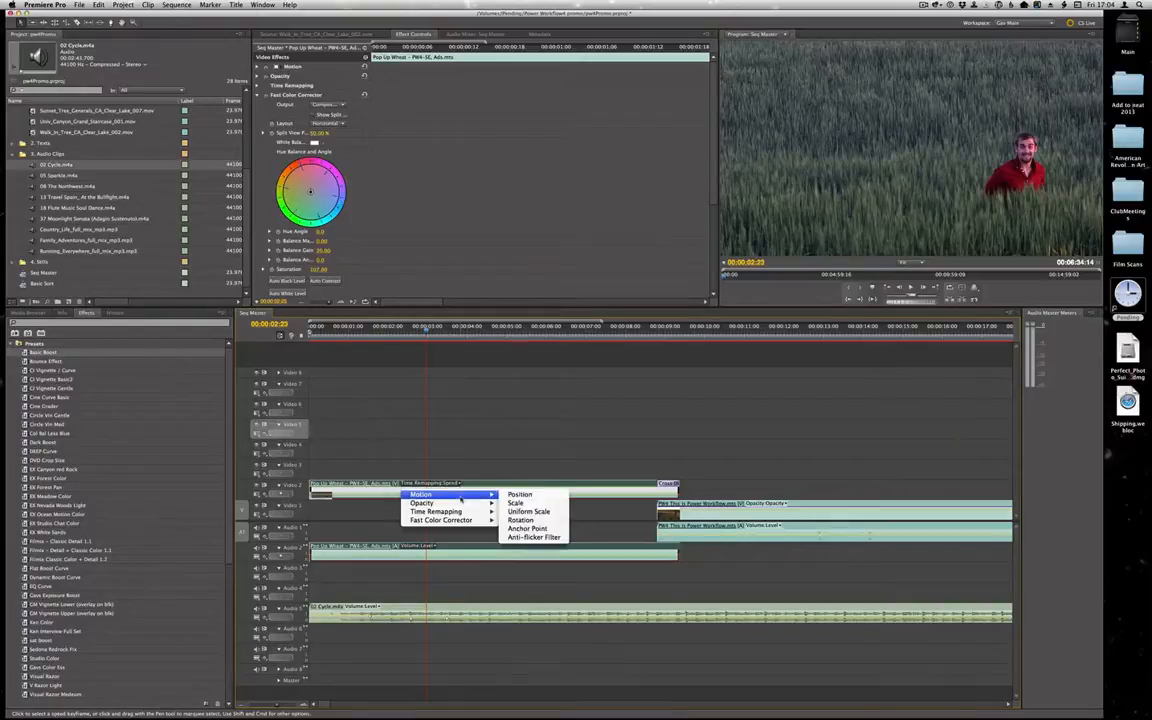
pyautogui.moveTo(480, 503)
pyautogui.click(519, 503)
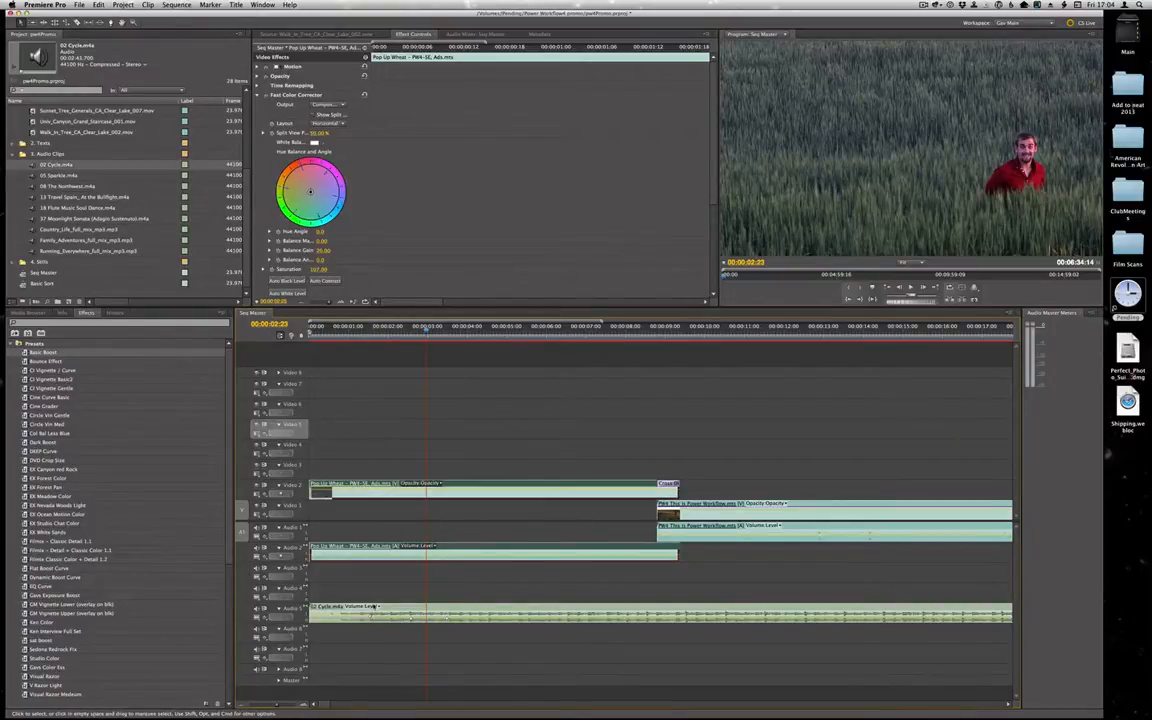
# Switch the 02 Cycle.m4a clip's displayed keyframe line to Volume Bypass and back to Volume Level
pyautogui.click(373, 607)
pyautogui.moveTo(390, 617)
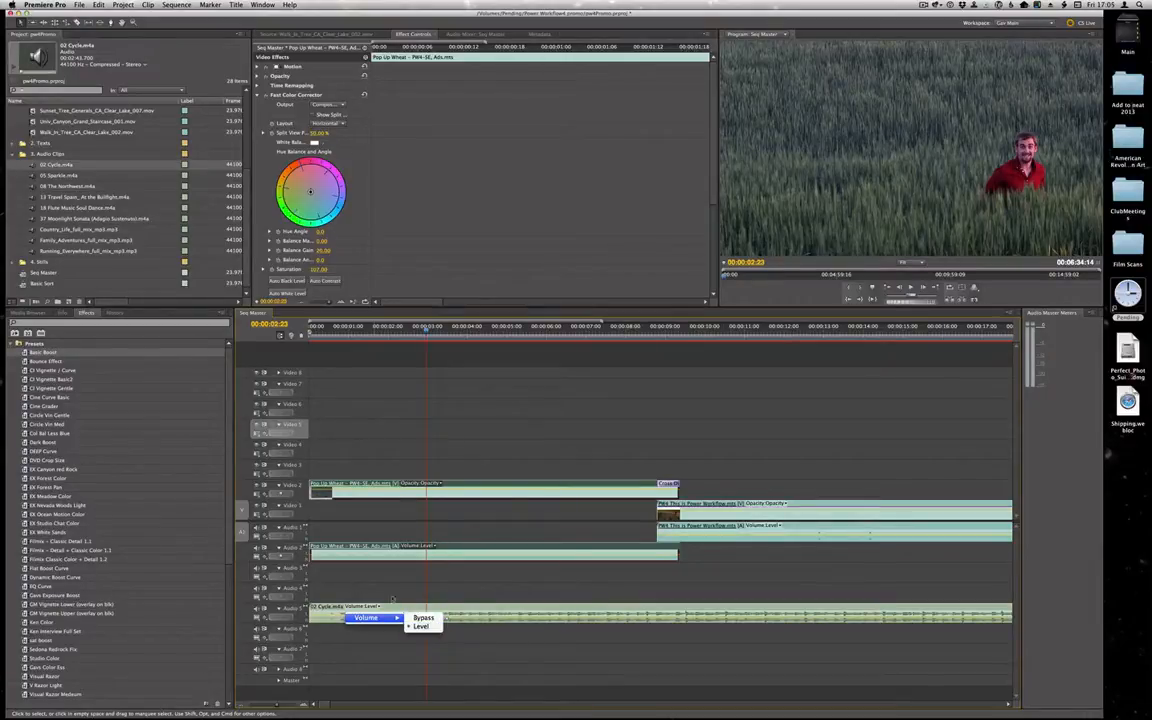
pyautogui.click(420, 625)
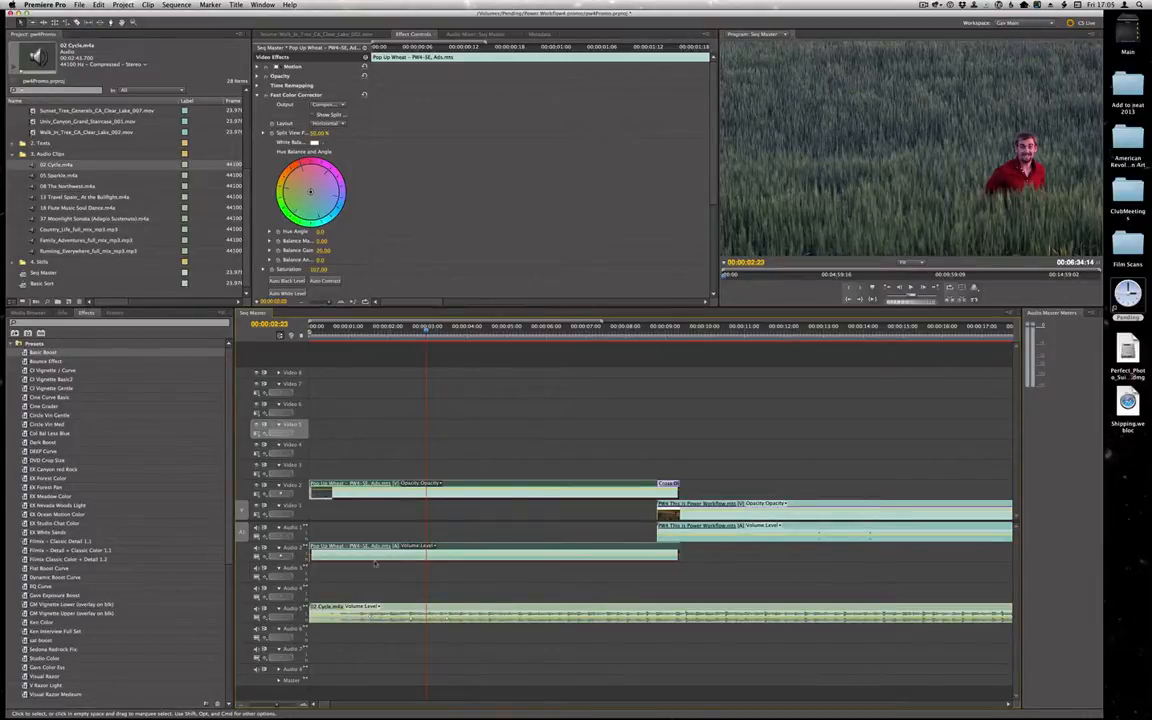
pyautogui.click(377, 613)
pyautogui.click(378, 607)
pyautogui.moveTo(385, 617)
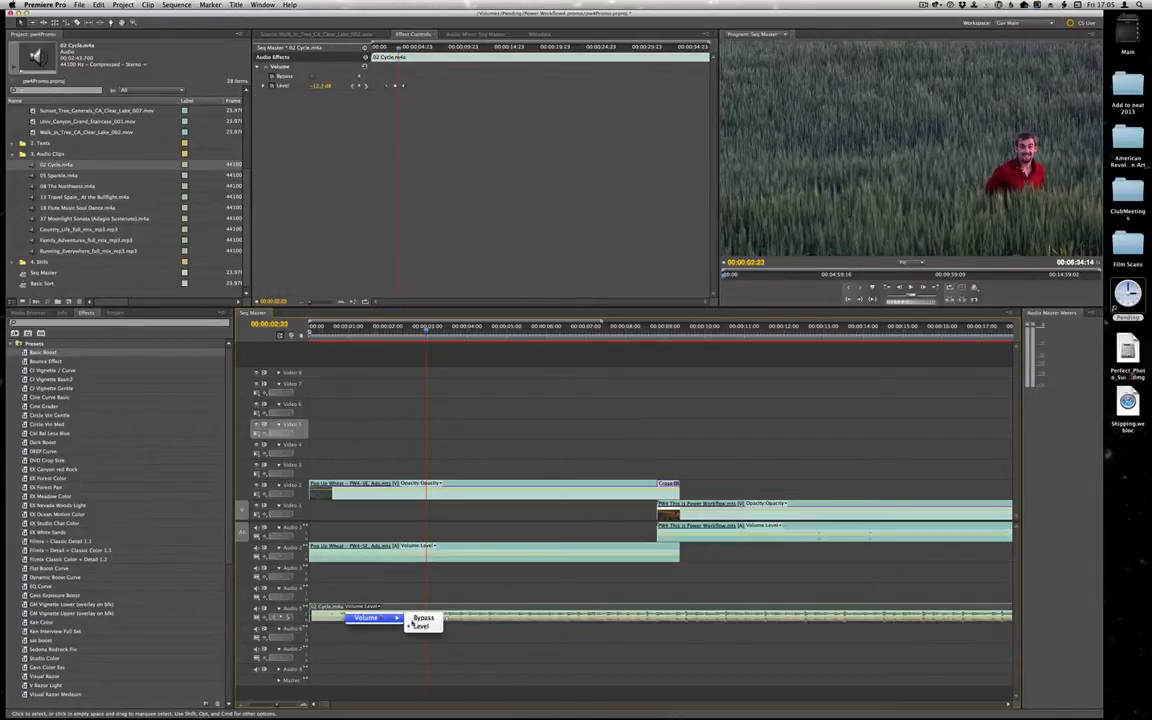
pyautogui.click(428, 618)
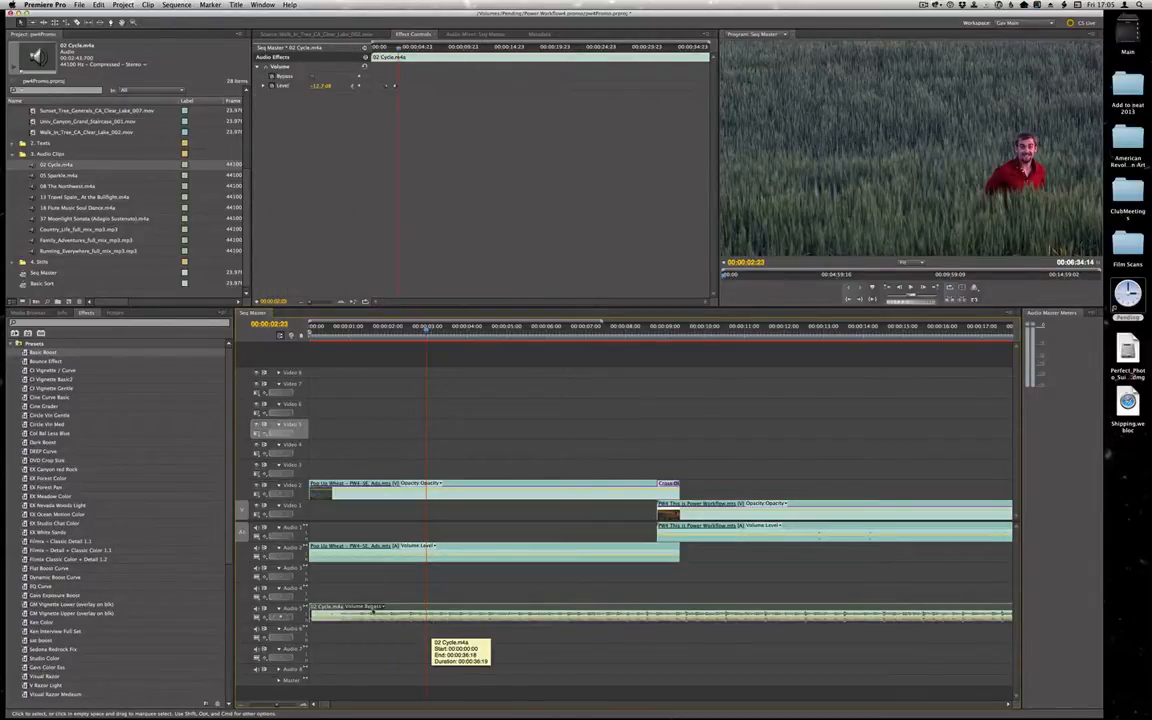
pyautogui.click(382, 607)
pyautogui.moveTo(385, 617)
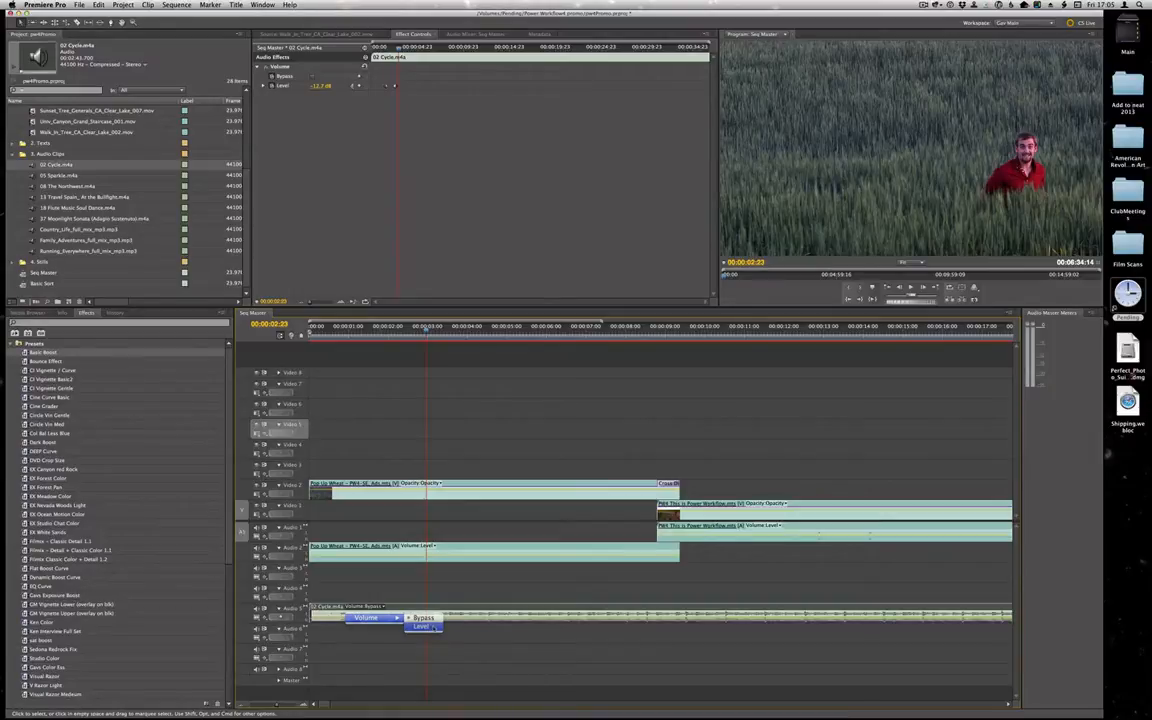
pyautogui.click(424, 627)
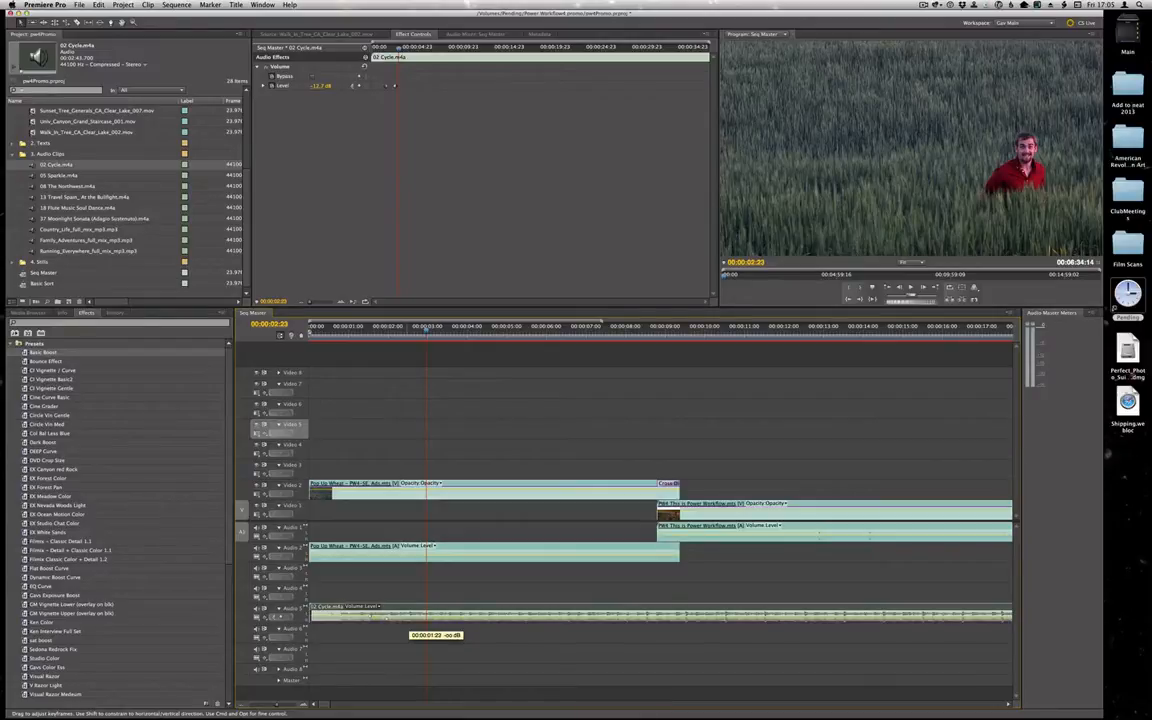
# Move the fade's end volume keyframe on 02 Cycle.m4a to about 00:00:01:18 and set its level to -30 dB
pyautogui.moveTo(386, 619)
pyautogui.mouseDown()
pyautogui.moveTo(350, 614)
pyautogui.moveTo(380, 618)
pyautogui.mouseUp()
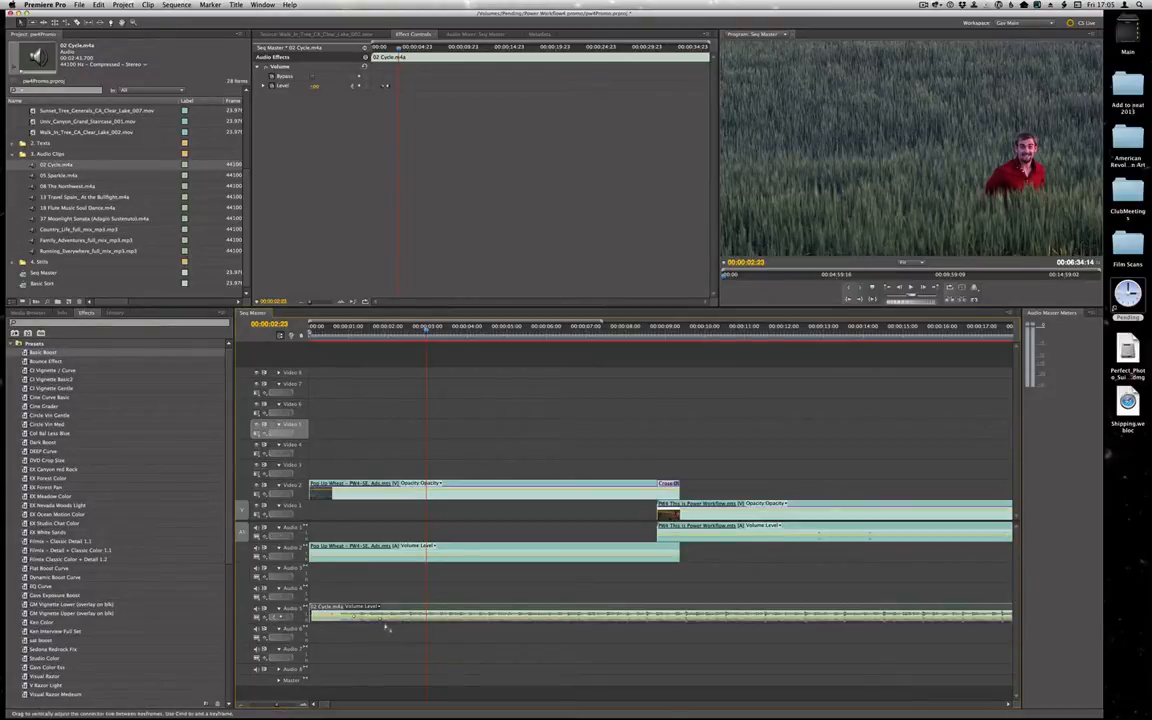
pyautogui.click(509, 188)
pyautogui.click(333, 35)
pyautogui.click(412, 35)
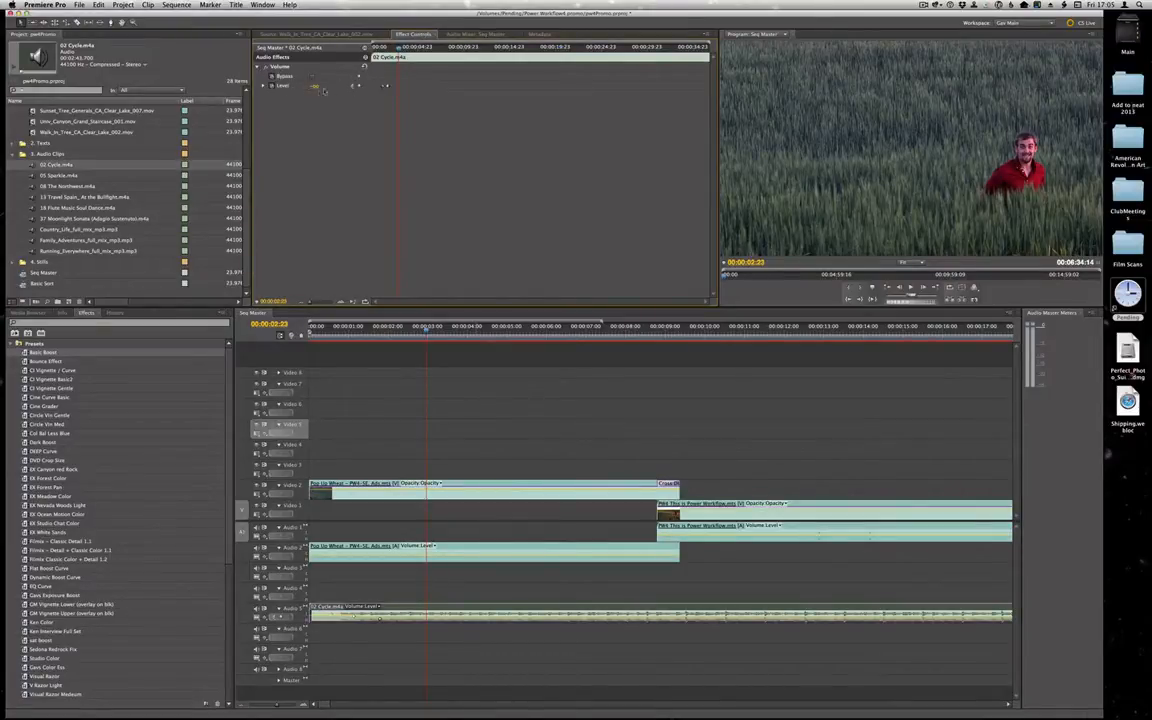
pyautogui.click(353, 87)
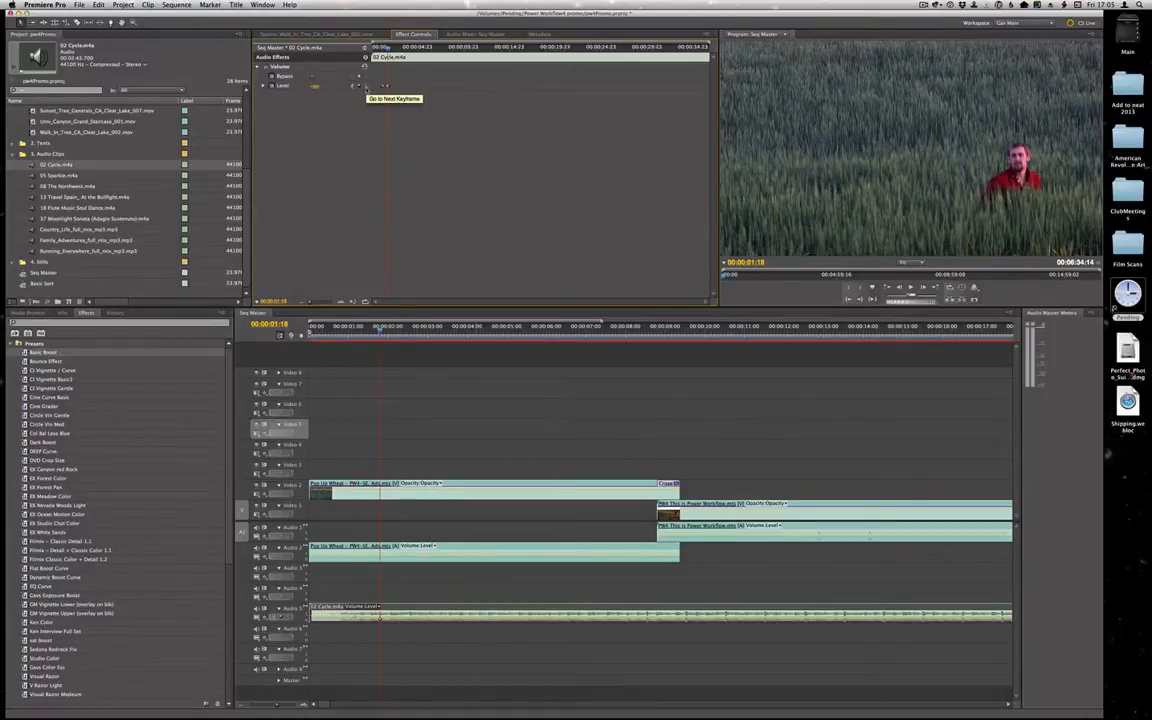
pyautogui.click(321, 86)
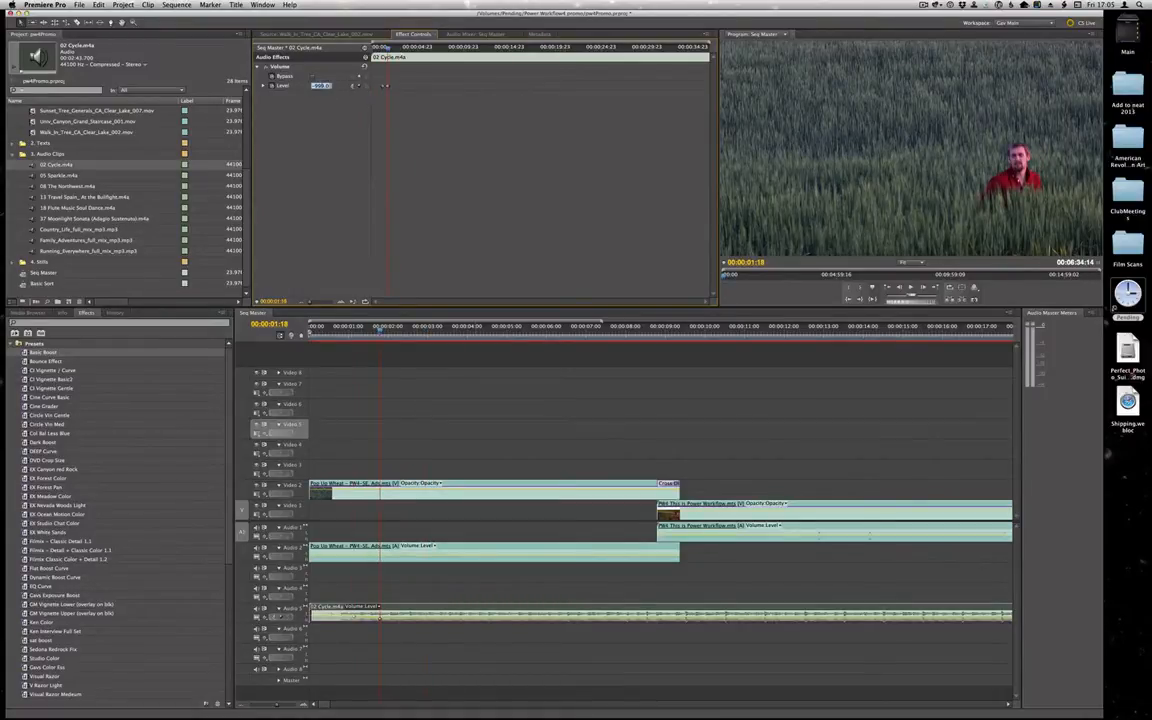
pyautogui.press('BackSpace')
pyautogui.press('Return')
# Play the sequence from 00:00:00:18 to hear the music's volume drop
pyautogui.click(335, 328)
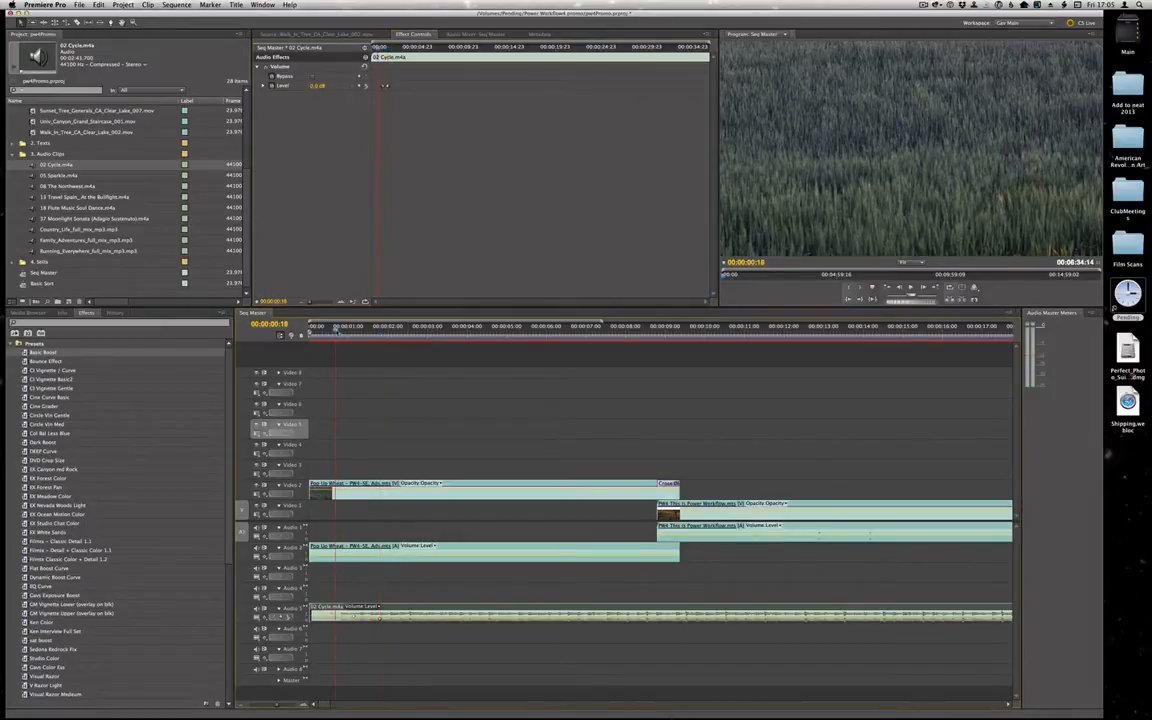
pyautogui.press('space')
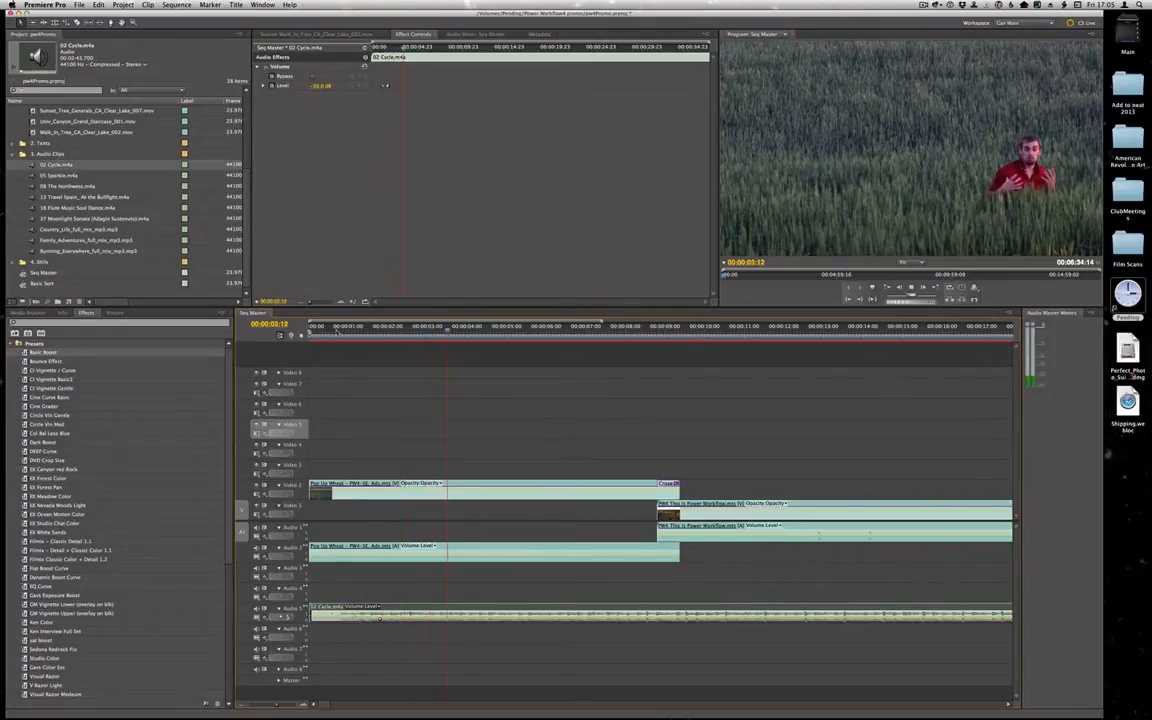
pyautogui.press('space')
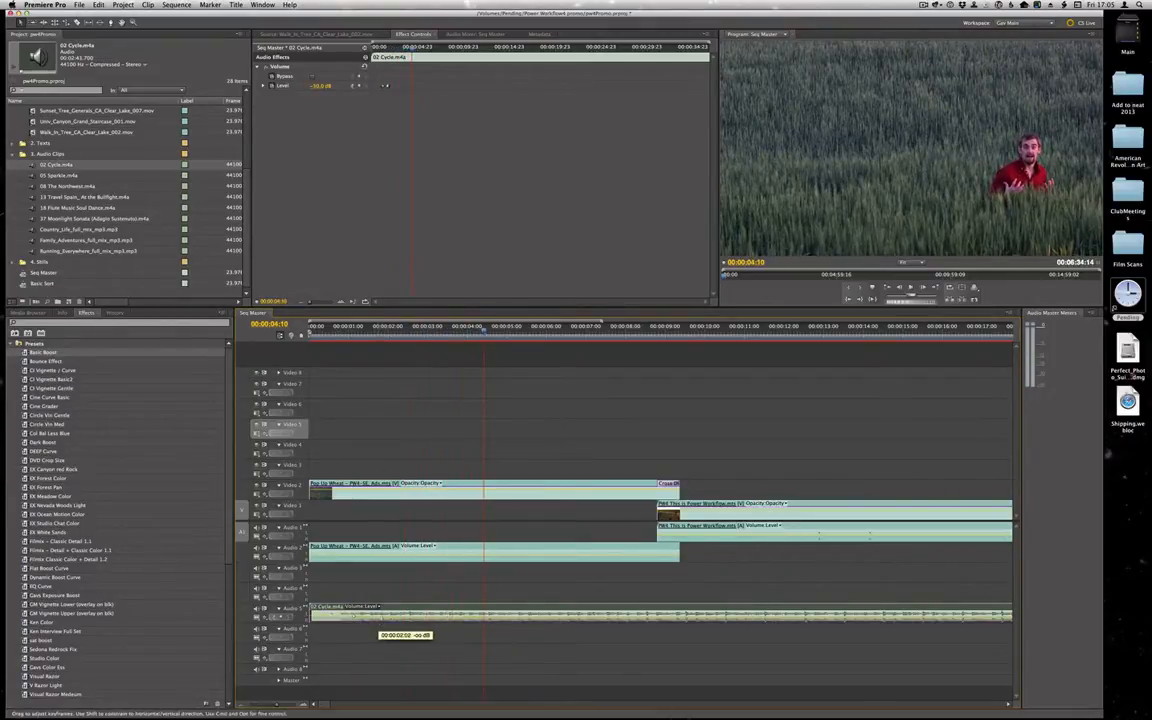
# Lengthen the music fade by moving its end keyframe to about 00:00:04:15, and play the sequence from the start
pyautogui.moveTo(491, 618); pyautogui.dragTo(494, 619)
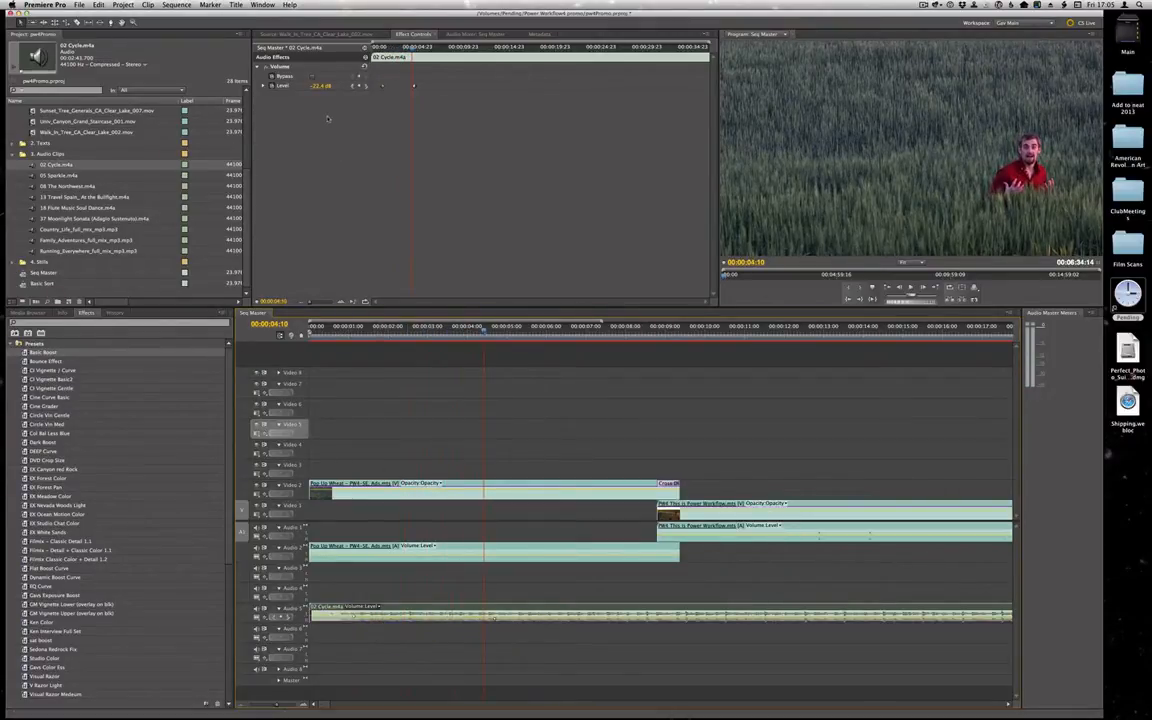
pyautogui.press('Home')
pyautogui.press('space')
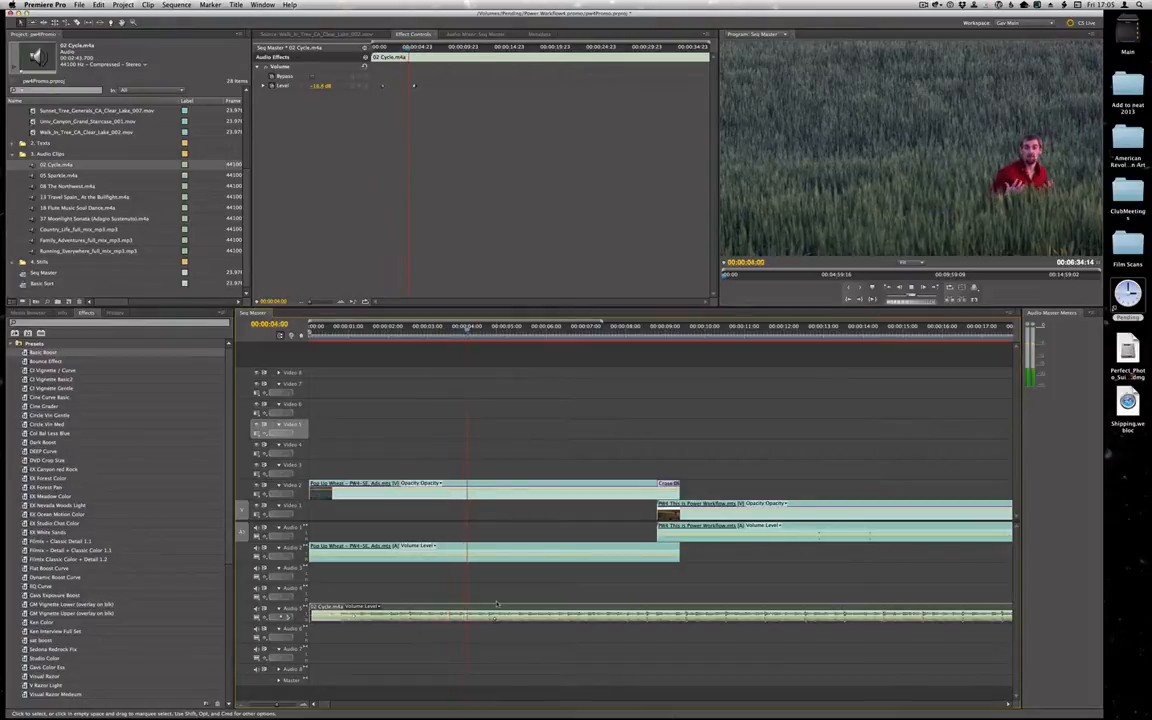
pyautogui.press('space')
pyautogui.press('Right')
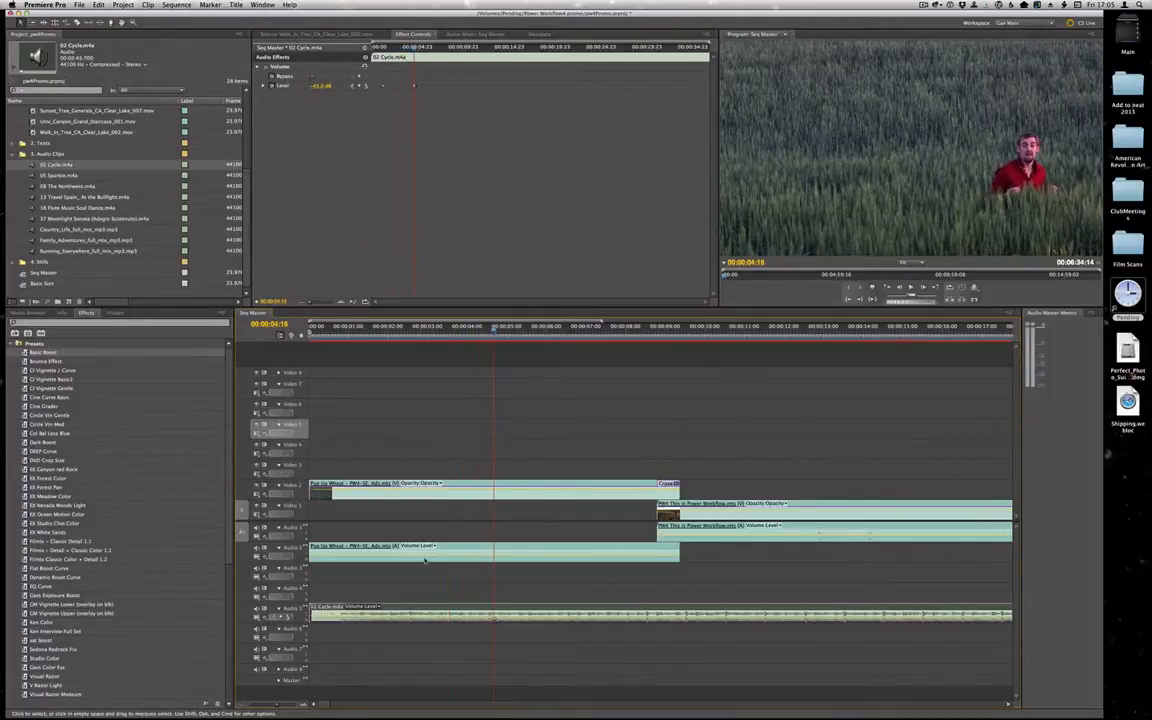
# Select the Pop Up Wheat clip and play it from about 00:00:04:15 and again from 00:00:02:01 to check the sound
pyautogui.click(530, 483)
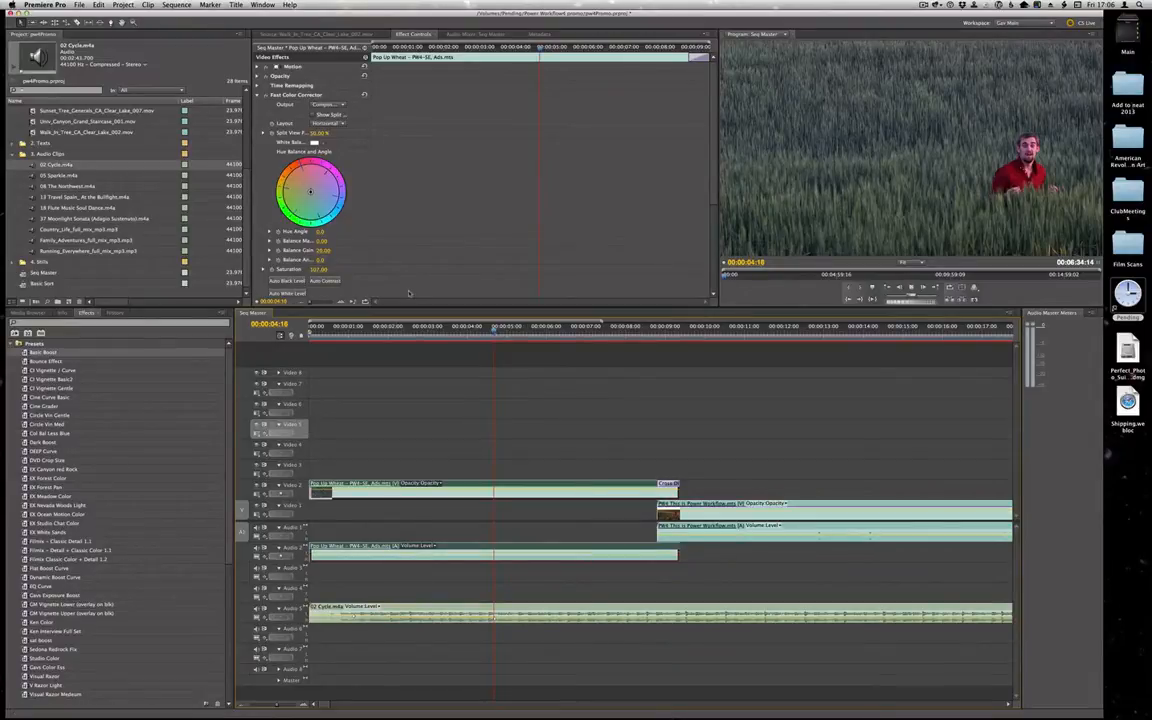
pyautogui.press('space')
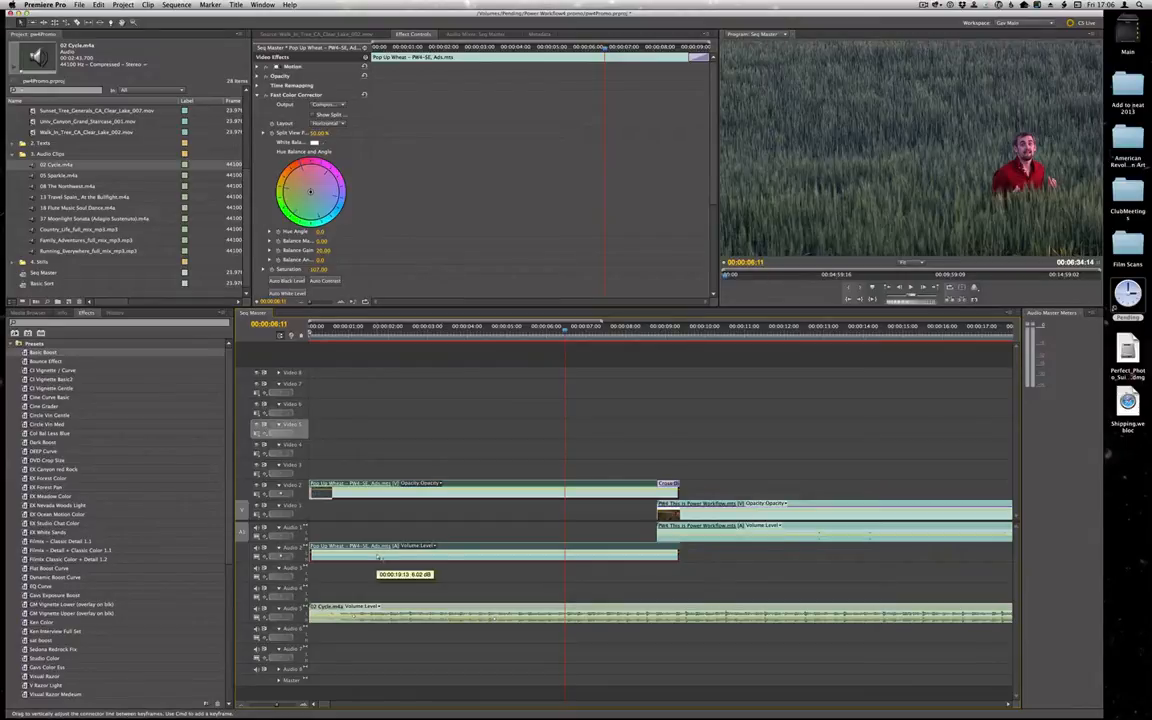
pyautogui.click(390, 327)
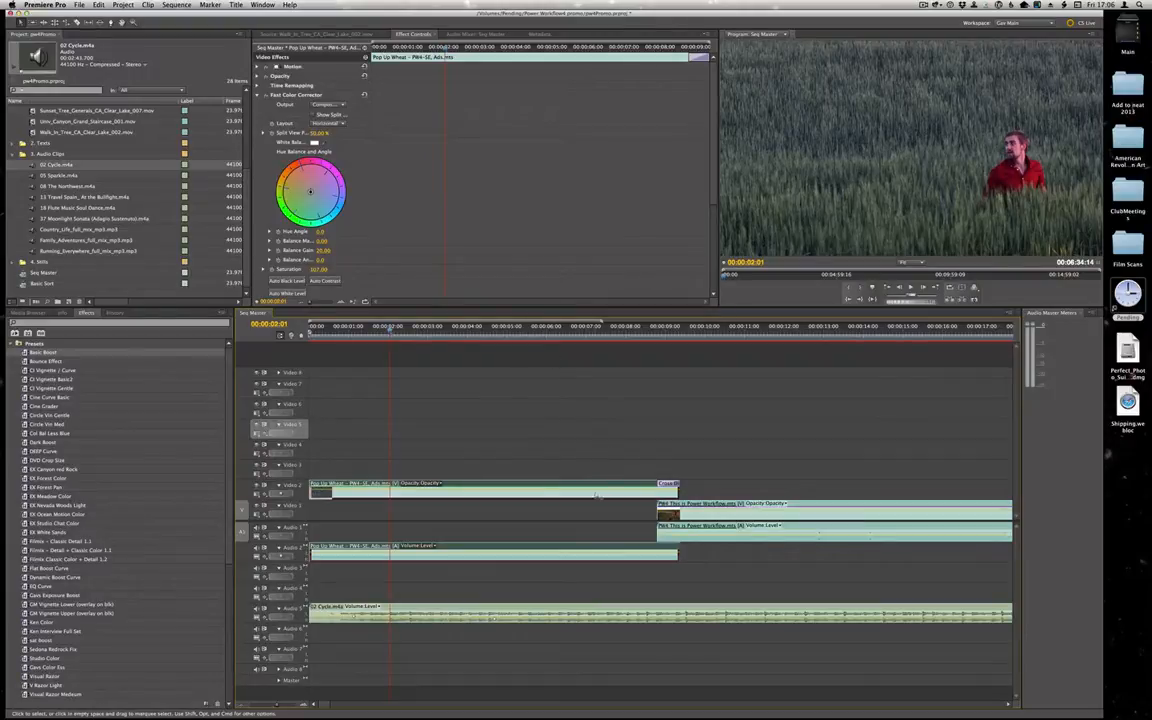
pyautogui.press('space')
# Trim the end of 02 Cycle.m4a back to about 00:00:10:00, just past the end of the Pop Up Wheat clip
pyautogui.click(262, 705)
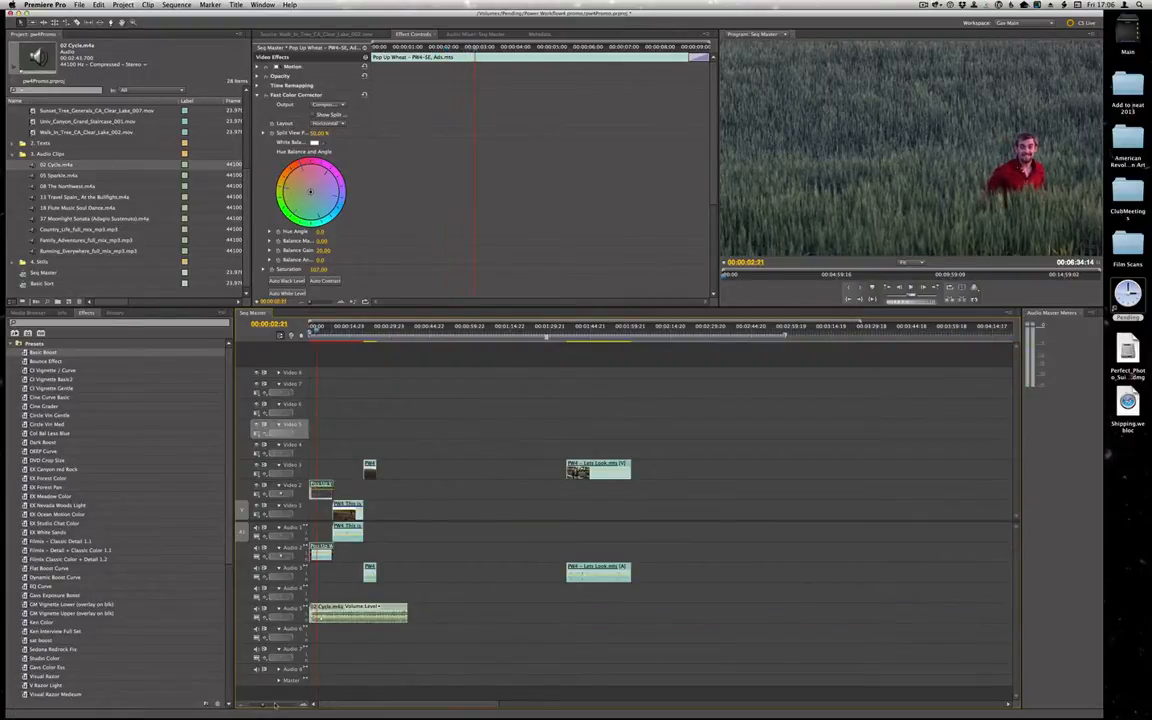
pyautogui.moveTo(262, 705); pyautogui.dragTo(271, 705)
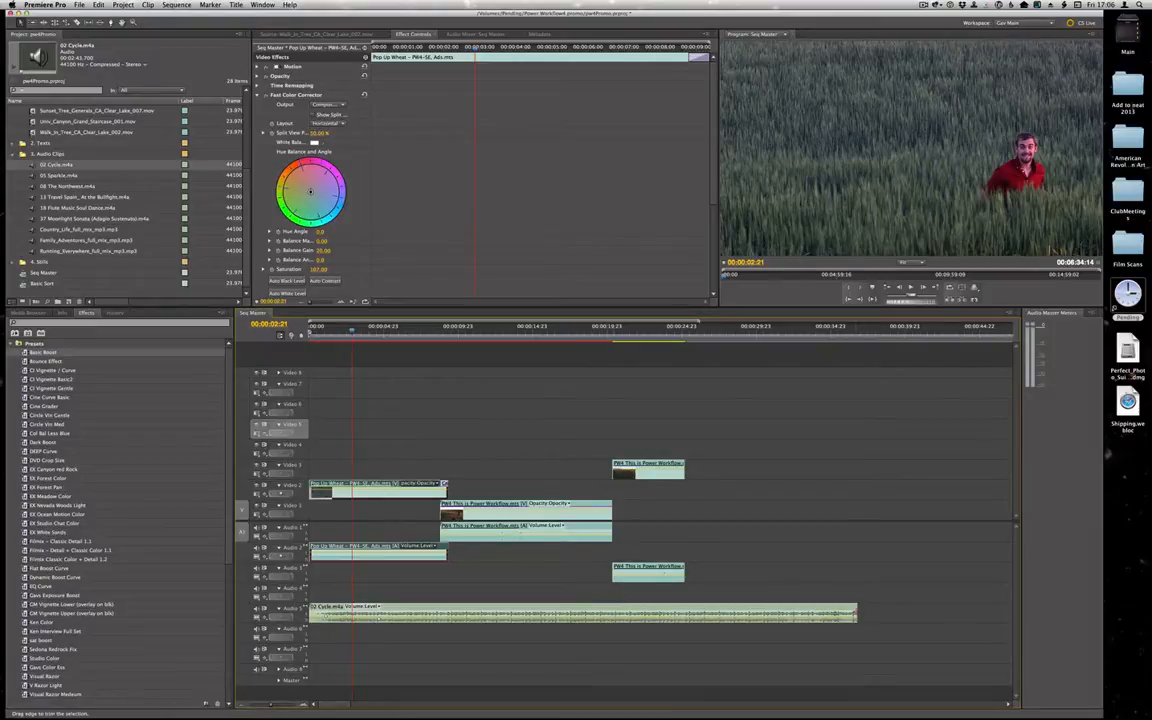
pyautogui.moveTo(856, 615); pyautogui.dragTo(459, 615)
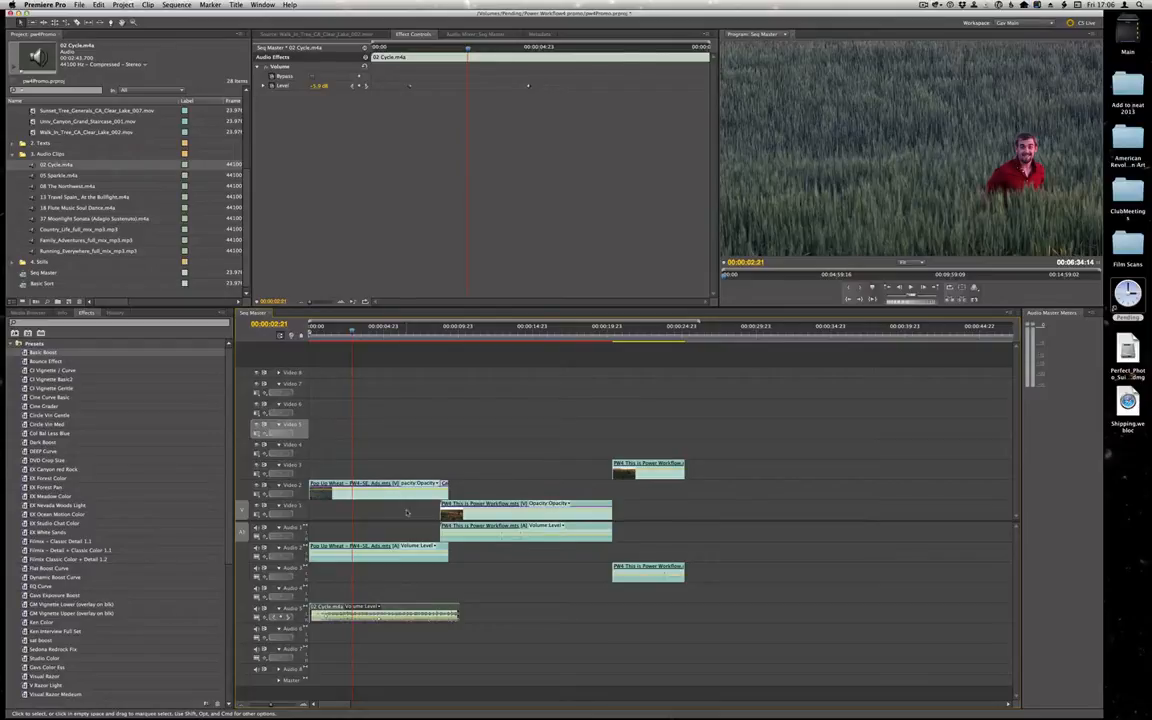
pyautogui.click(486, 607)
pyautogui.click(486, 574)
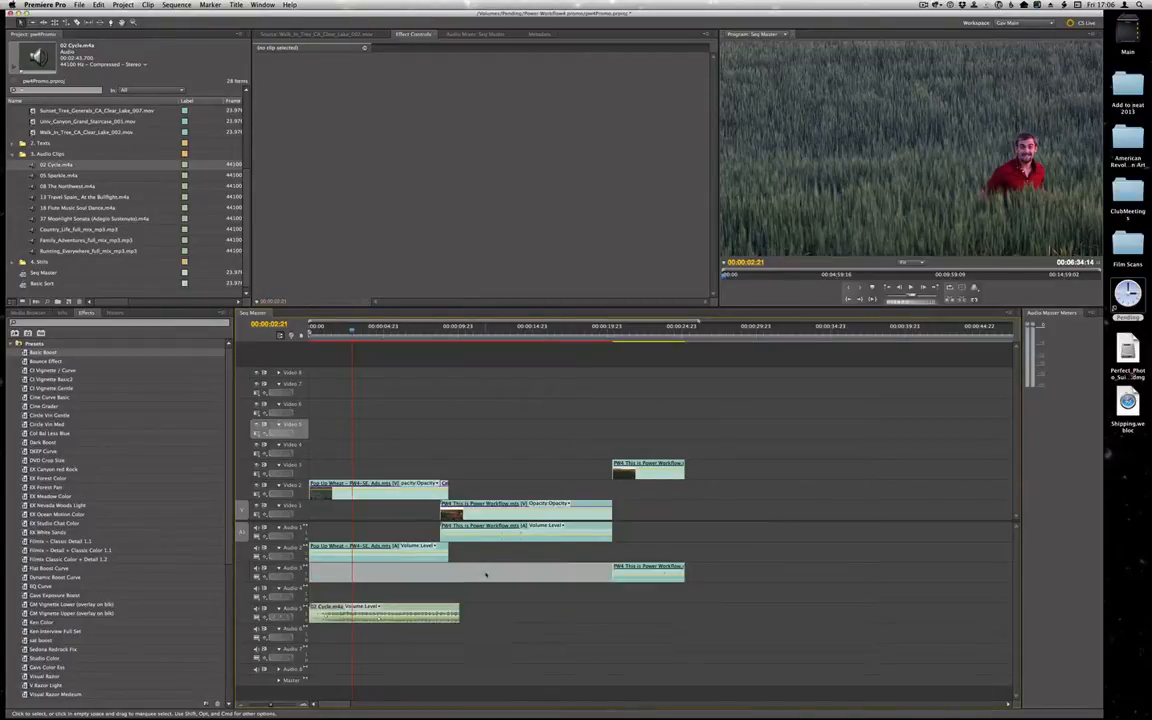
# Show the Edit in Adobe Soundbooth Render and Replace option for the Pop Up Wheat clip in the sequence
pyautogui.click(388, 487)
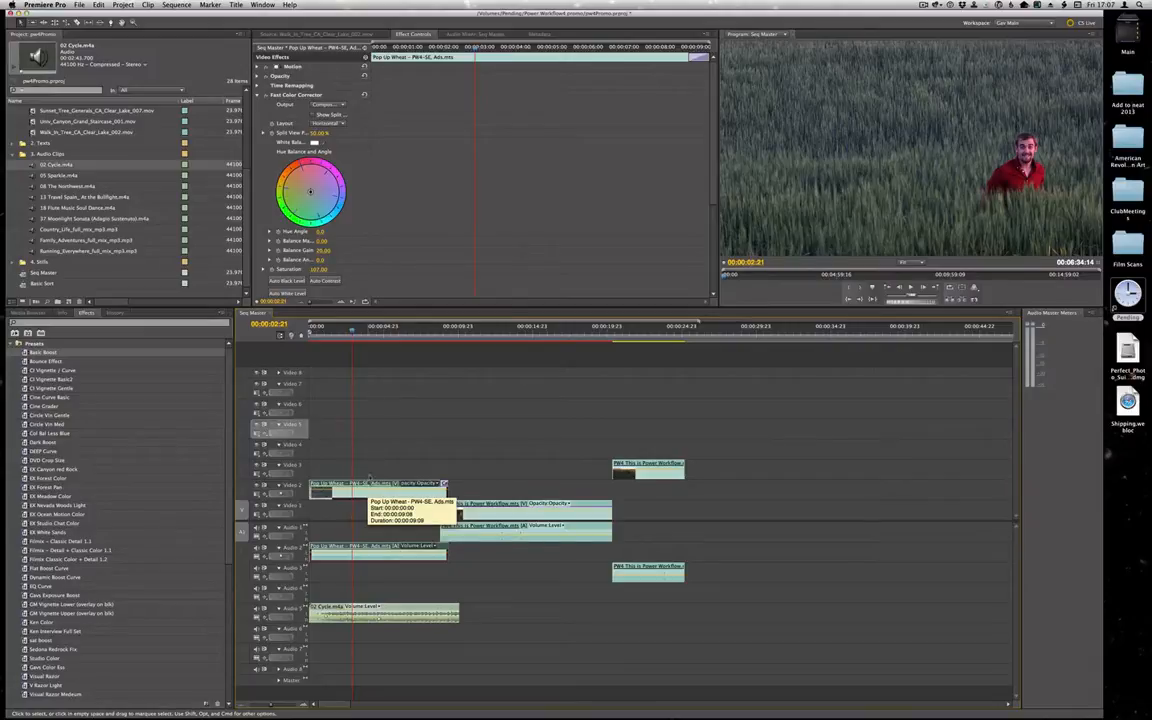
pyautogui.click(370, 477)
pyautogui.click(327, 489)
pyautogui.rightClick(327, 489)
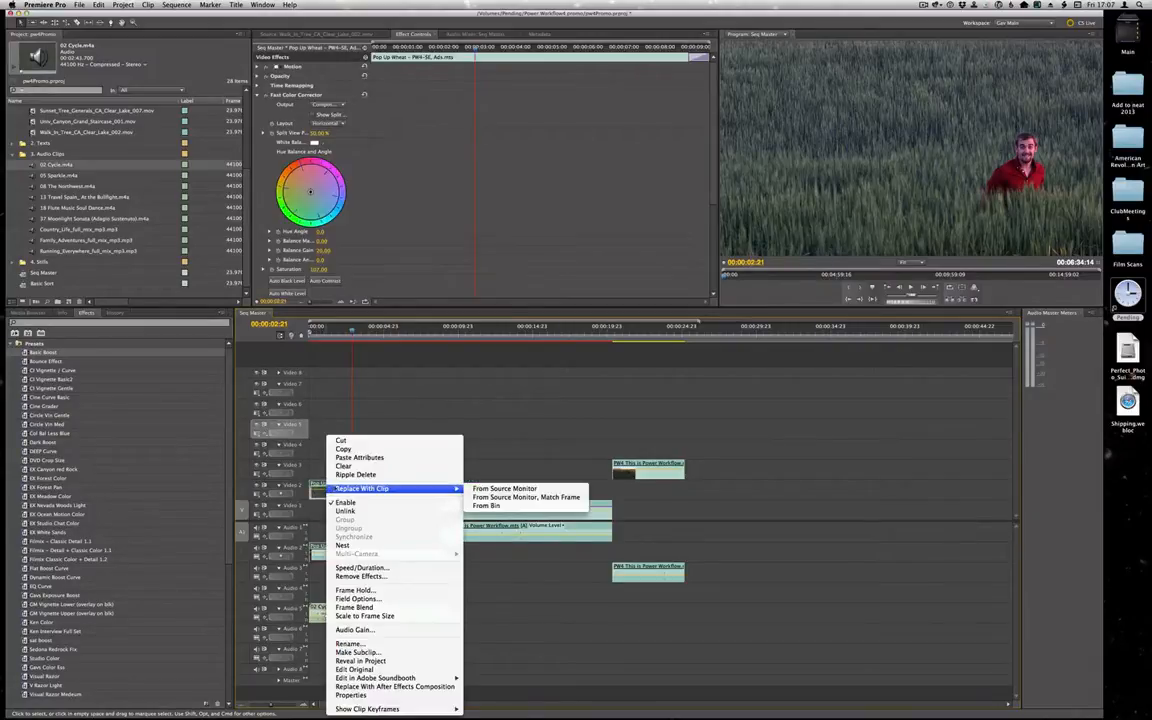
pyautogui.click(572, 656)
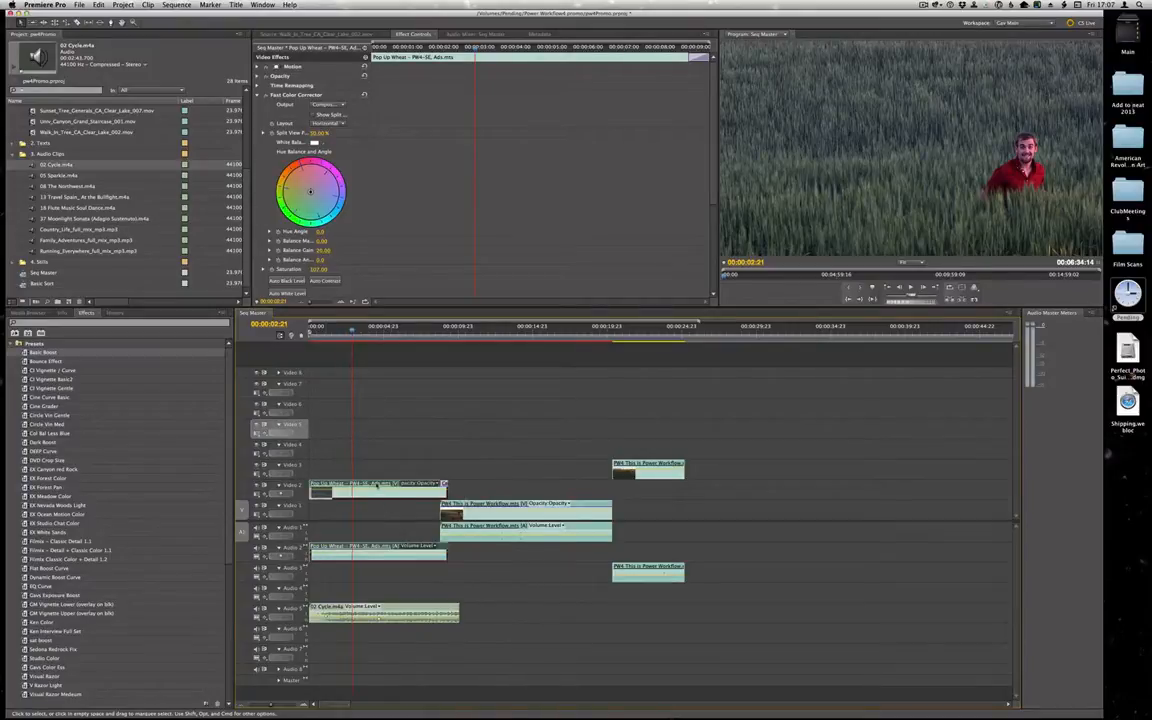
pyautogui.rightClick(378, 490)
pyautogui.moveTo(450, 678)
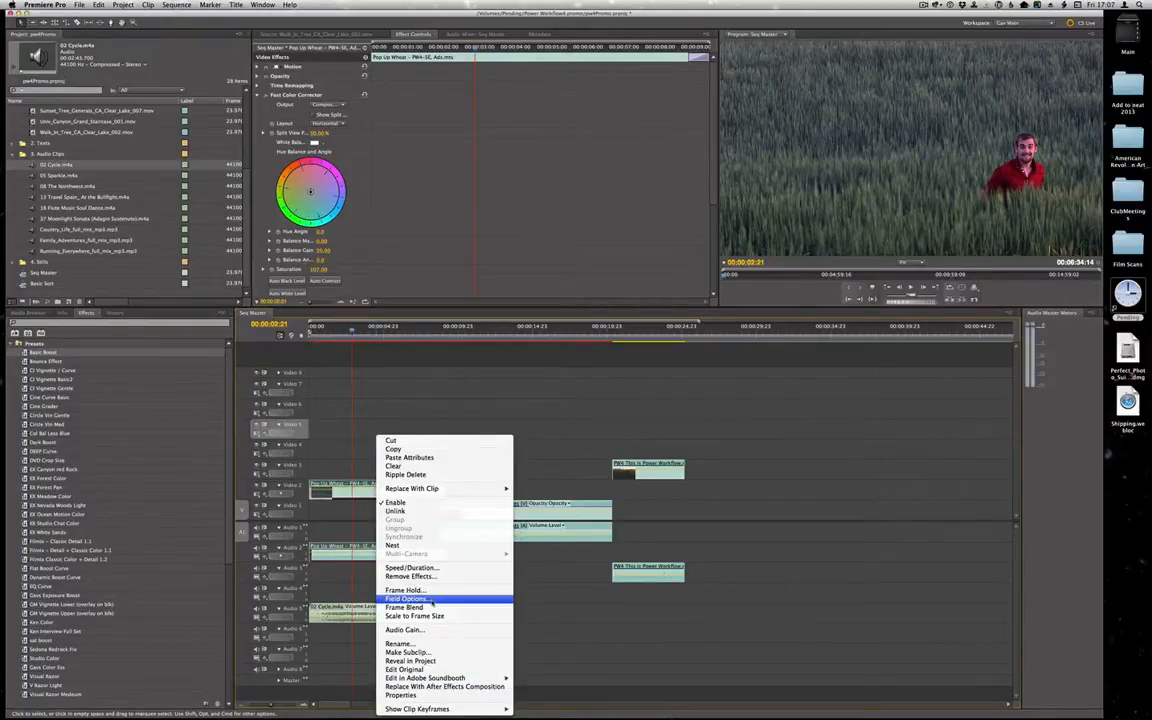
pyautogui.moveTo(449, 679)
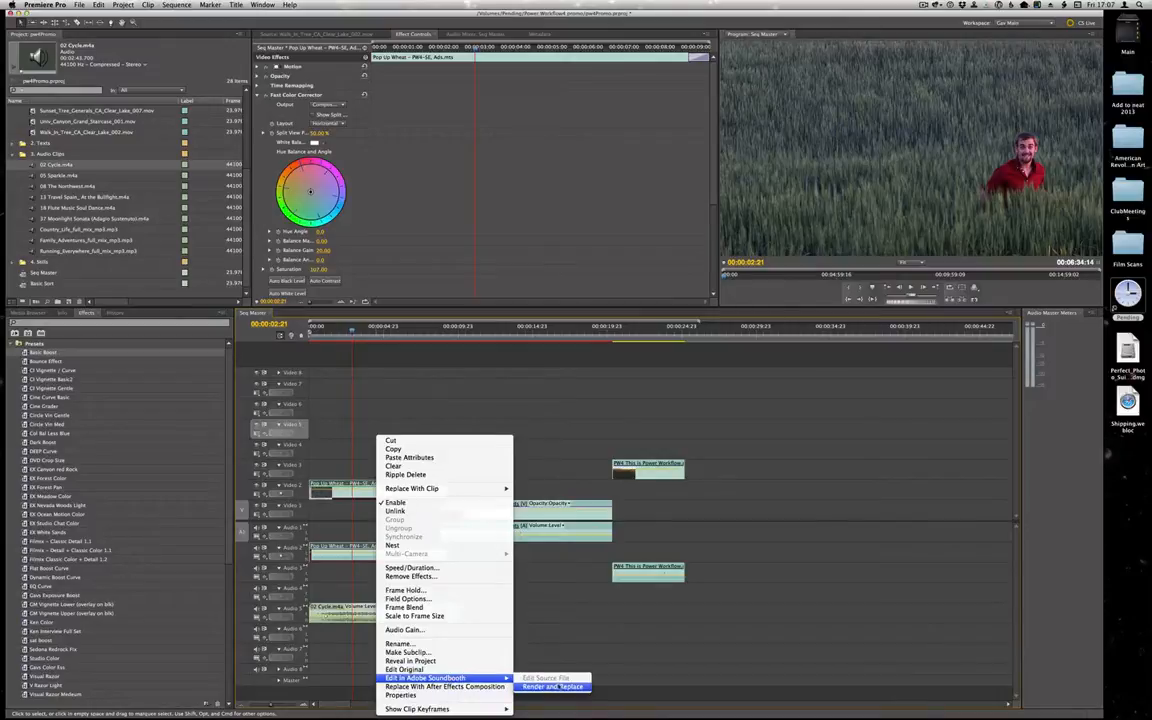
pyautogui.click(552, 686)
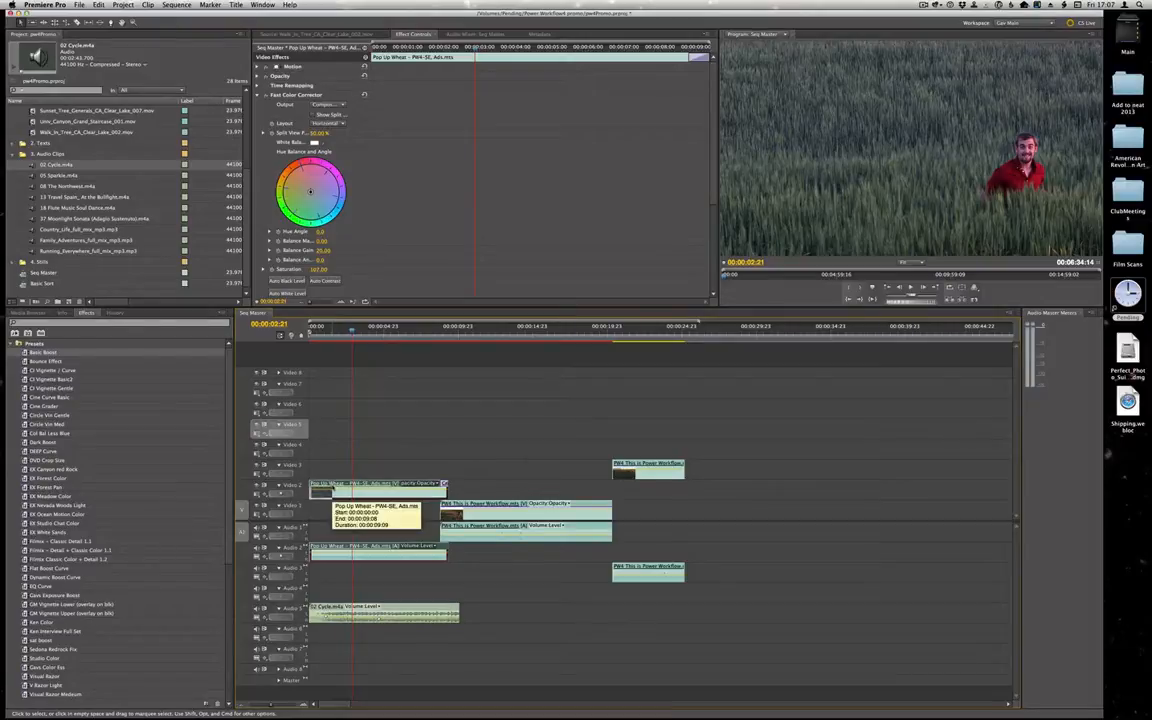
# Reveal the Pop Up Wheat clip in the project and open its source clip in the source monitor
pyautogui.rightClick(335, 486)
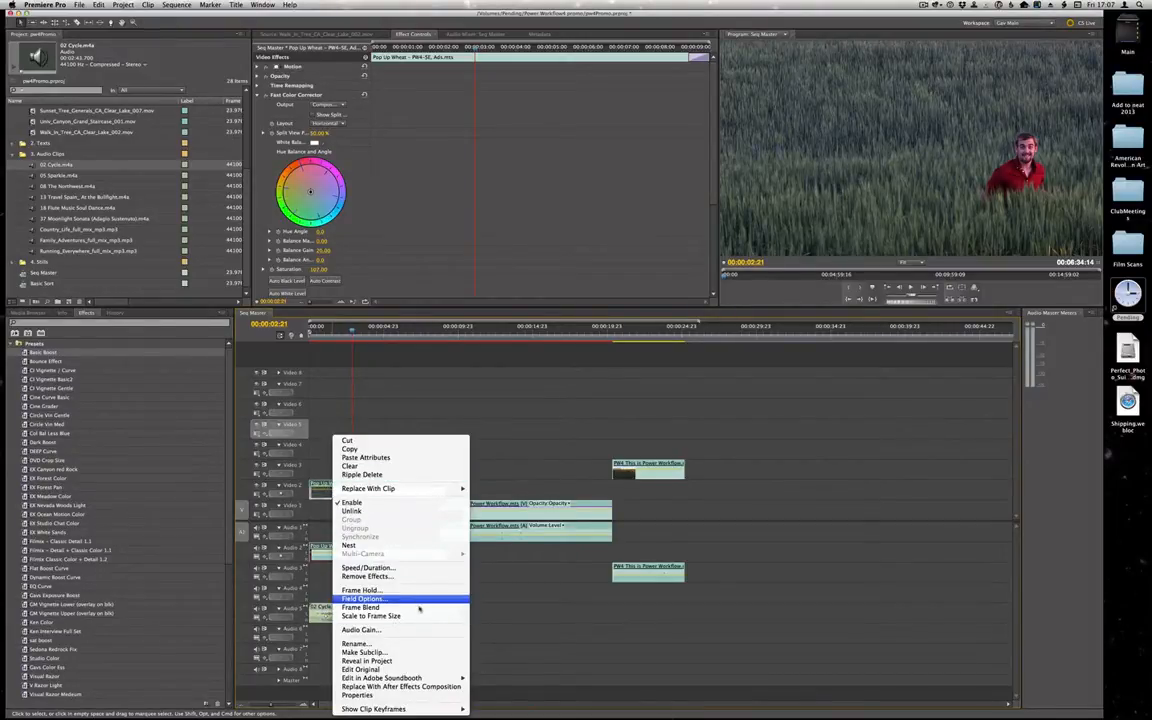
pyautogui.click(396, 662)
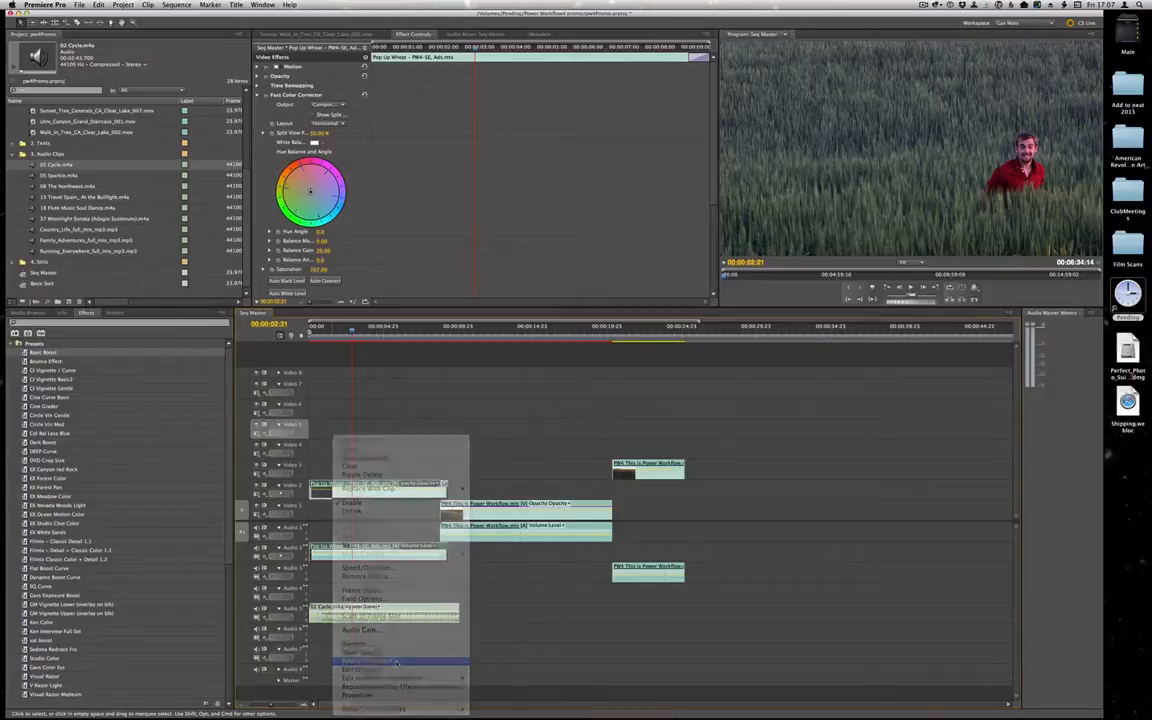
pyautogui.doubleClick(33, 112)
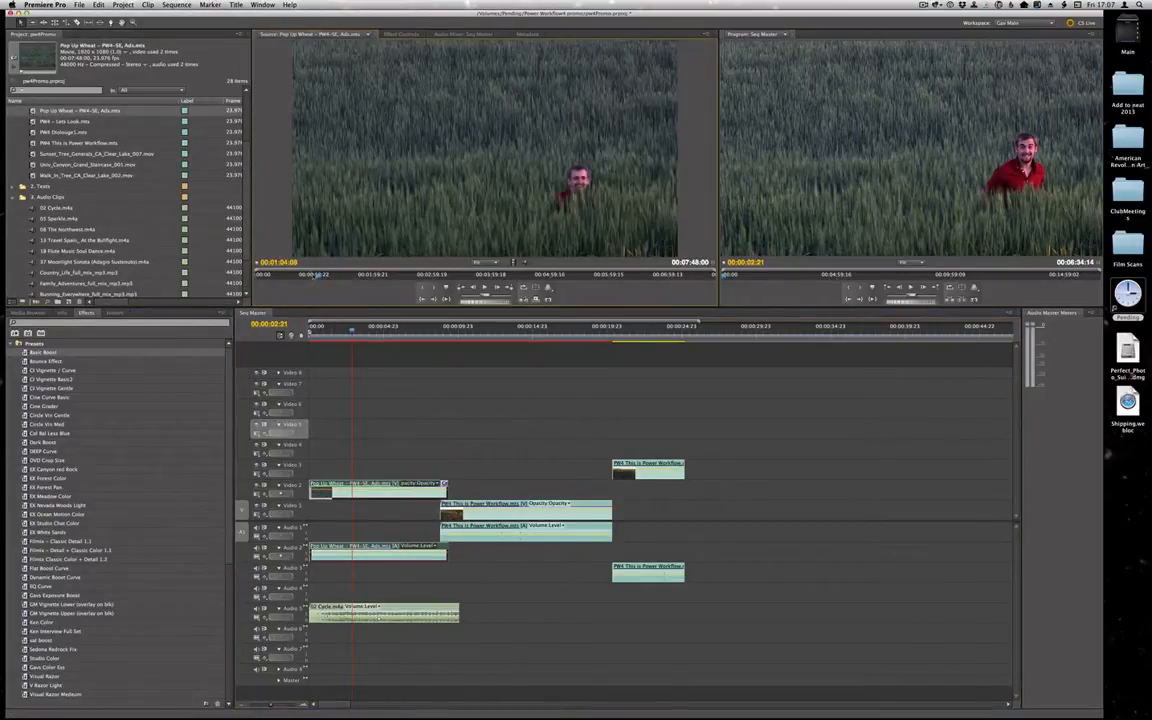
pyautogui.rightClick(320, 270)
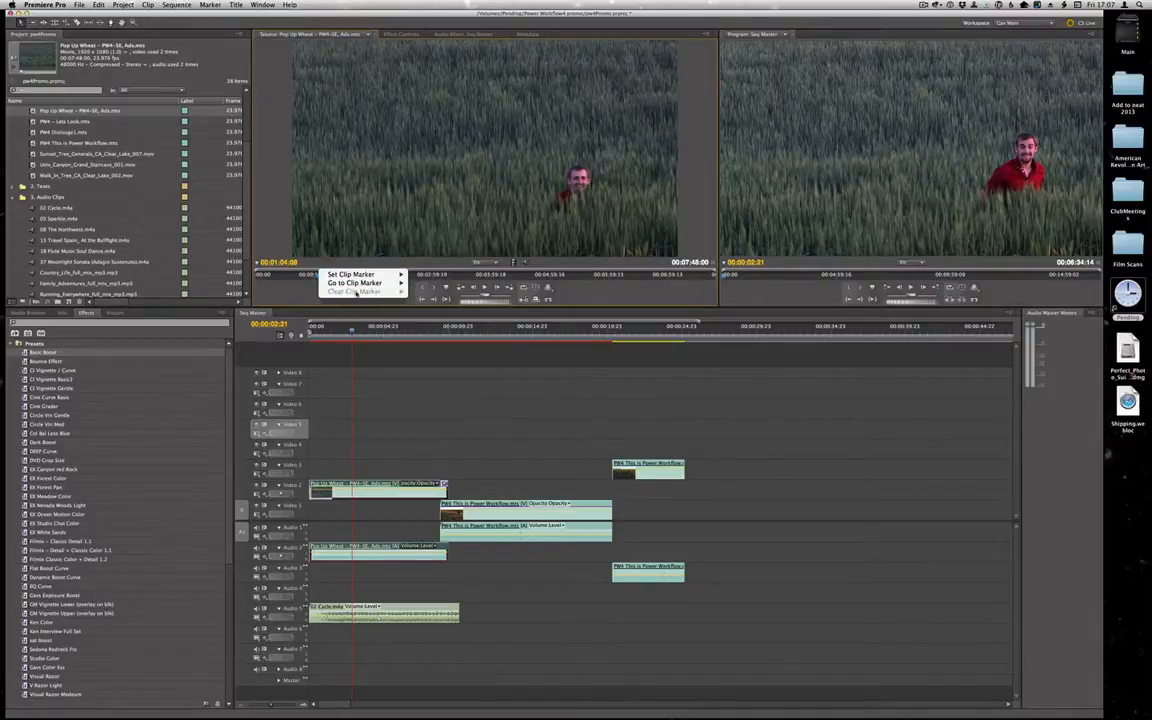
pyautogui.click(257, 262)
# Show the Edit in Adobe Soundbooth Extract Audio option for the Pop Up Wheat source clip in the project
pyautogui.rightClick(35, 113)
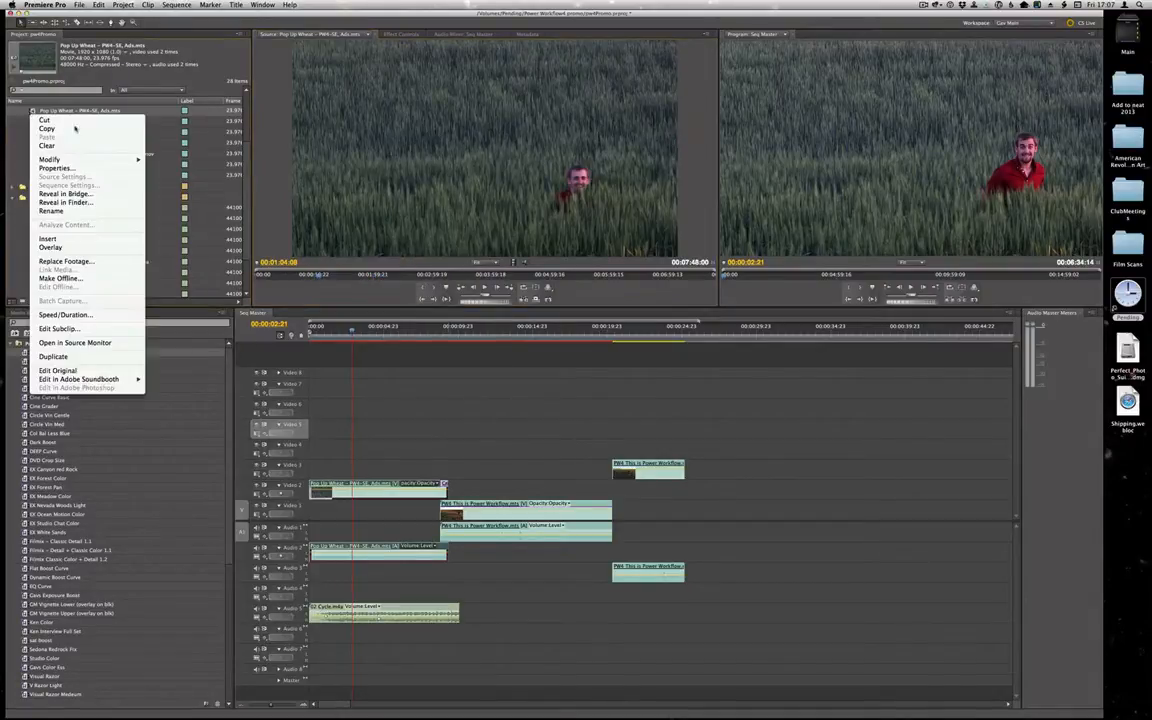
pyautogui.moveTo(120, 379)
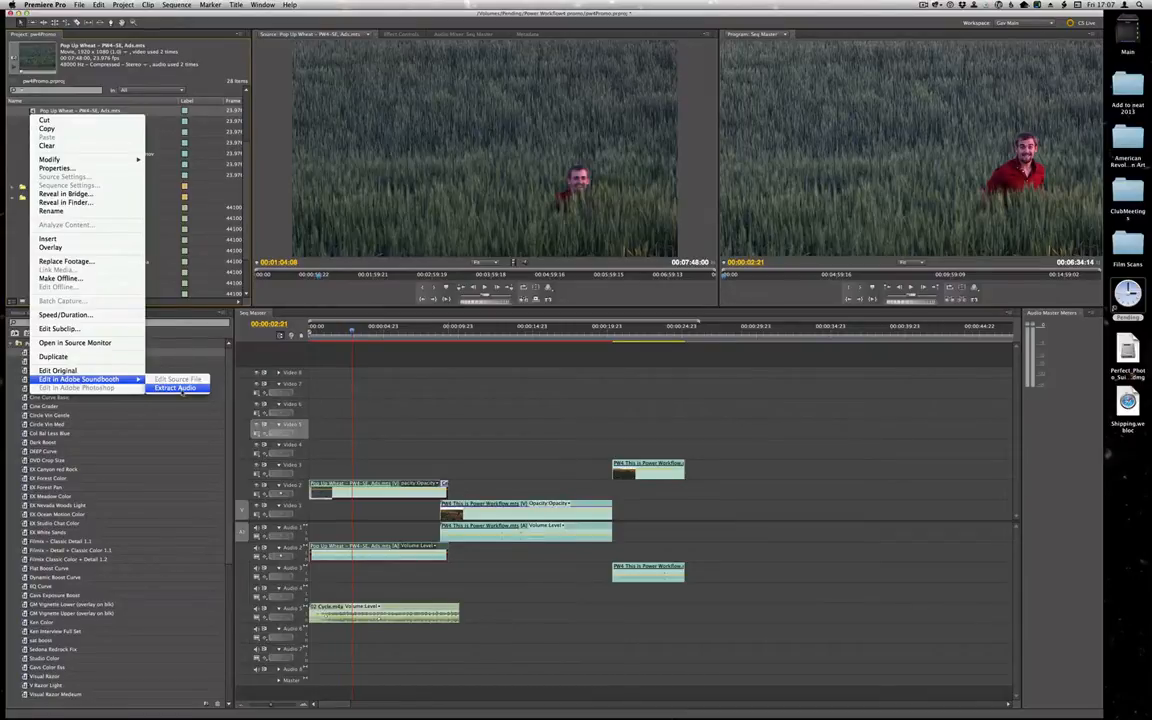
pyautogui.click(181, 389)
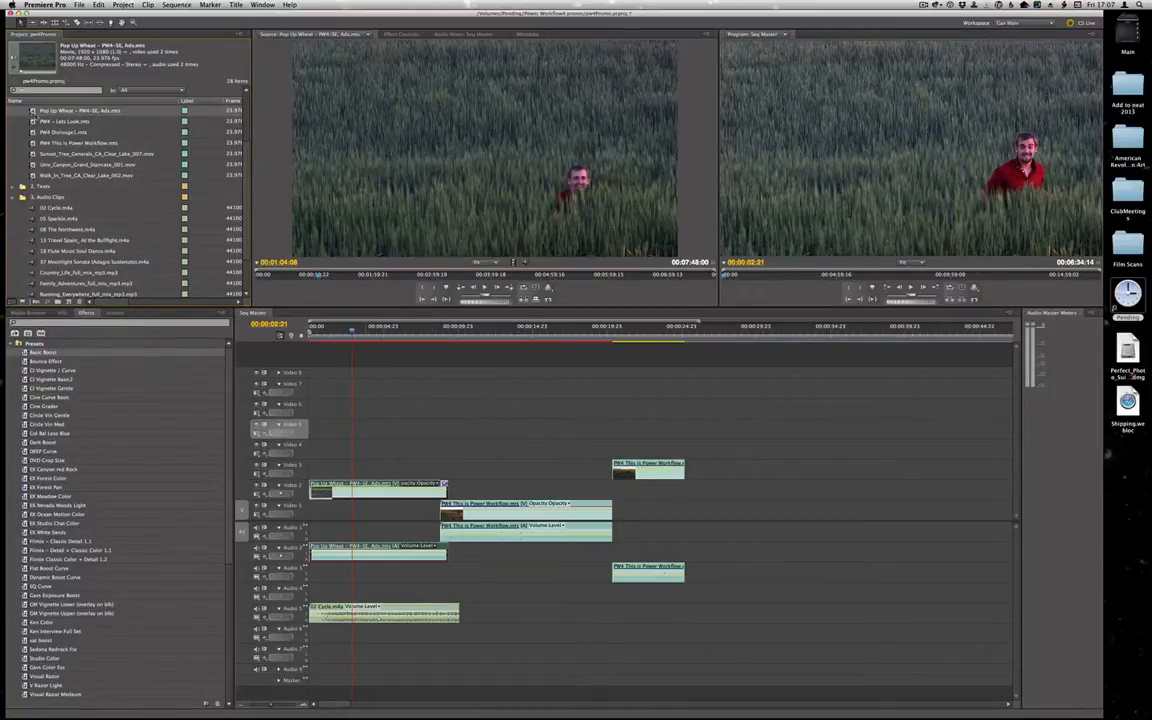
# Try replacing the Pop Up Wheat clip's audio on Audio 2 with 08 The Northwest.m4a, and undo the replacement
pyautogui.scroll(-1, 73, 251)
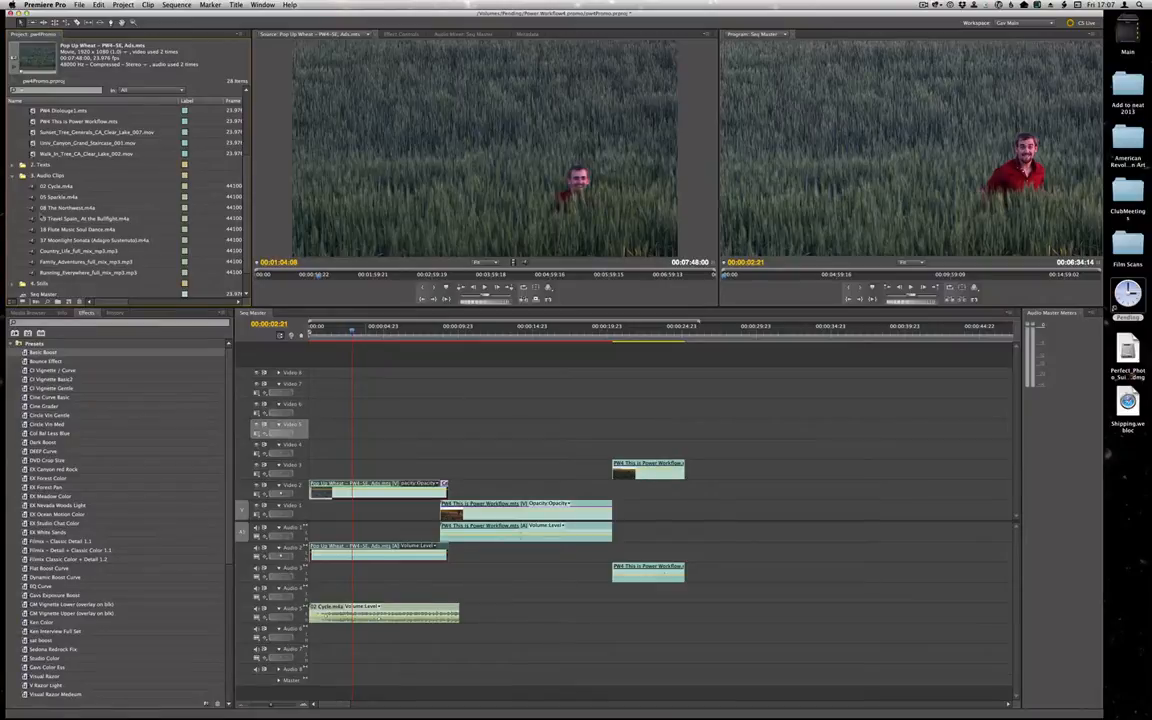
pyautogui.click(32, 208)
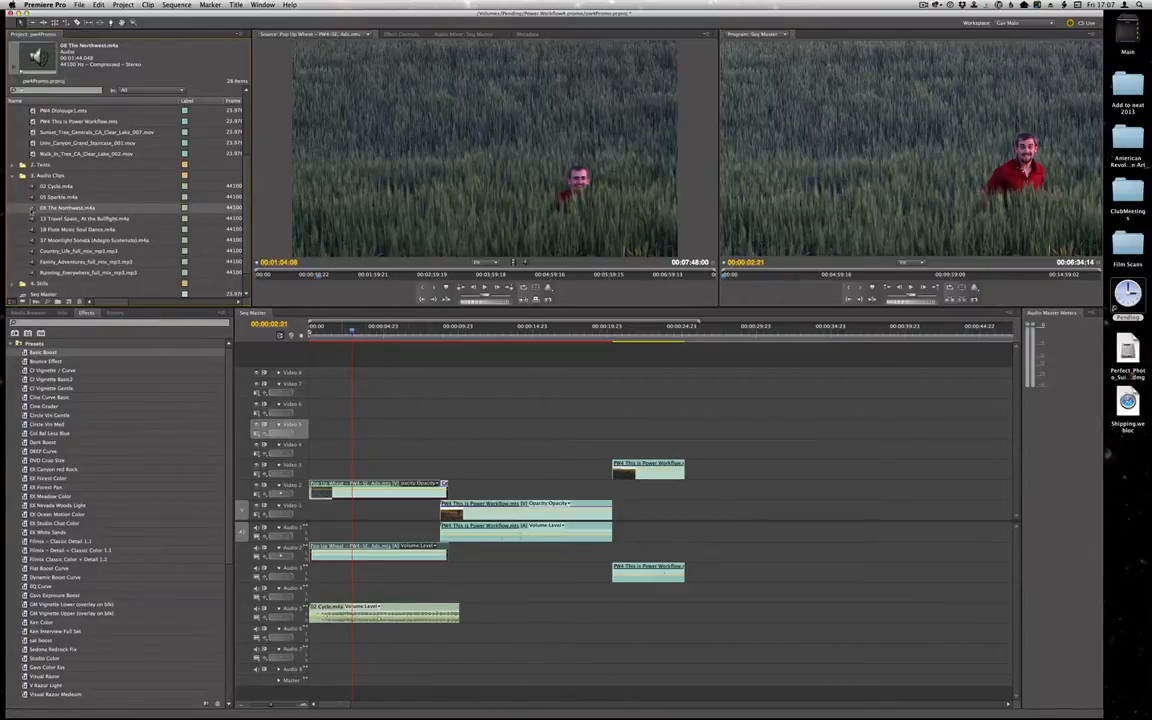
pyautogui.moveTo(32, 208); pyautogui.dragTo(384, 547)
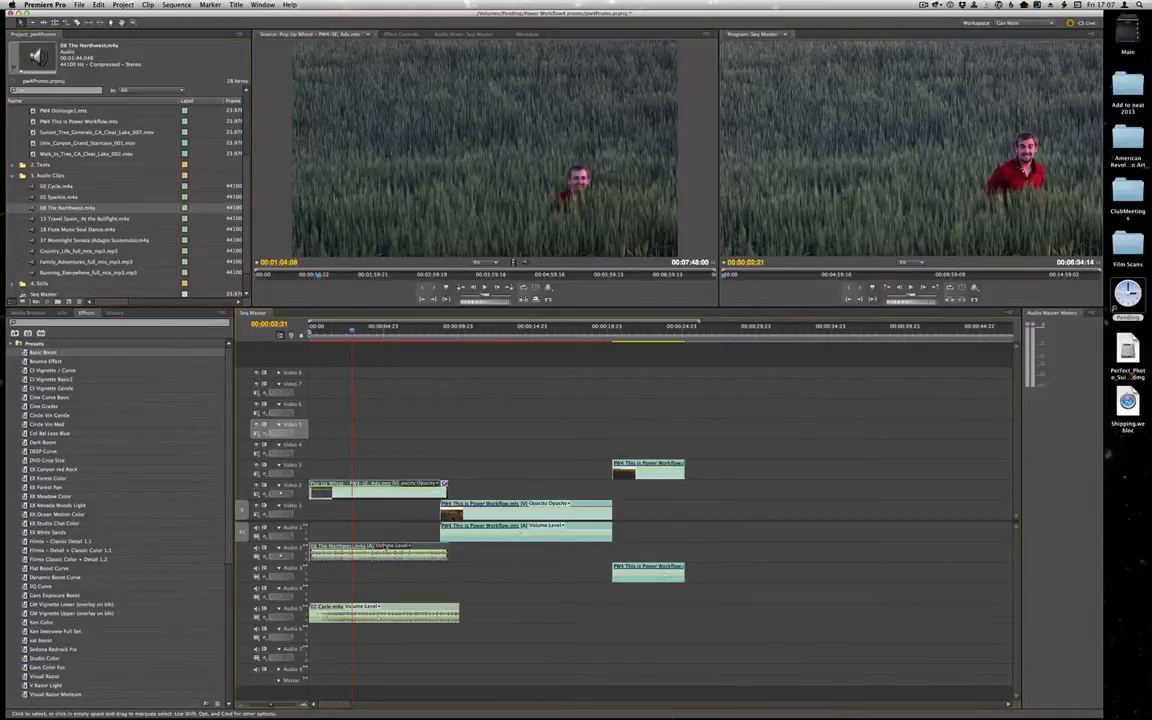
pyautogui.press('super+z')
pyautogui.click(549, 586)
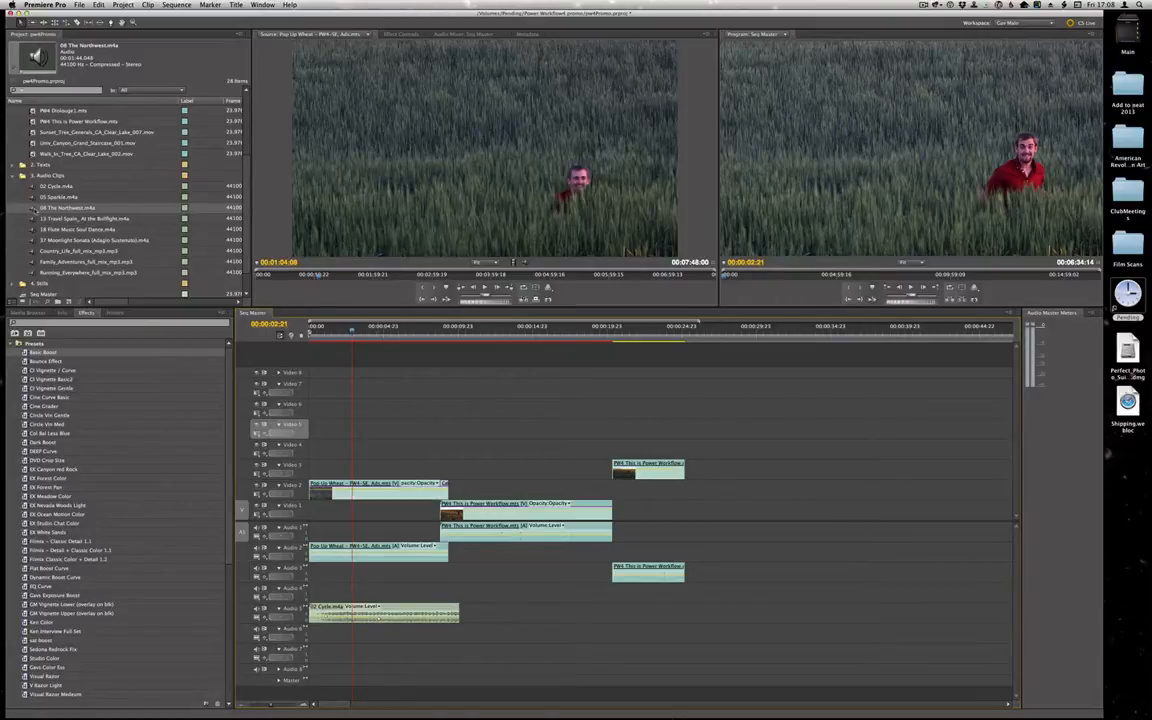
# Demonstrate swapping the Pop Up Wheat audio for 08 The Northwest.m4a twice more, cueing the sequence to 00:00:02:00, and undo each swap
pyautogui.scroll(5, 35, 210)
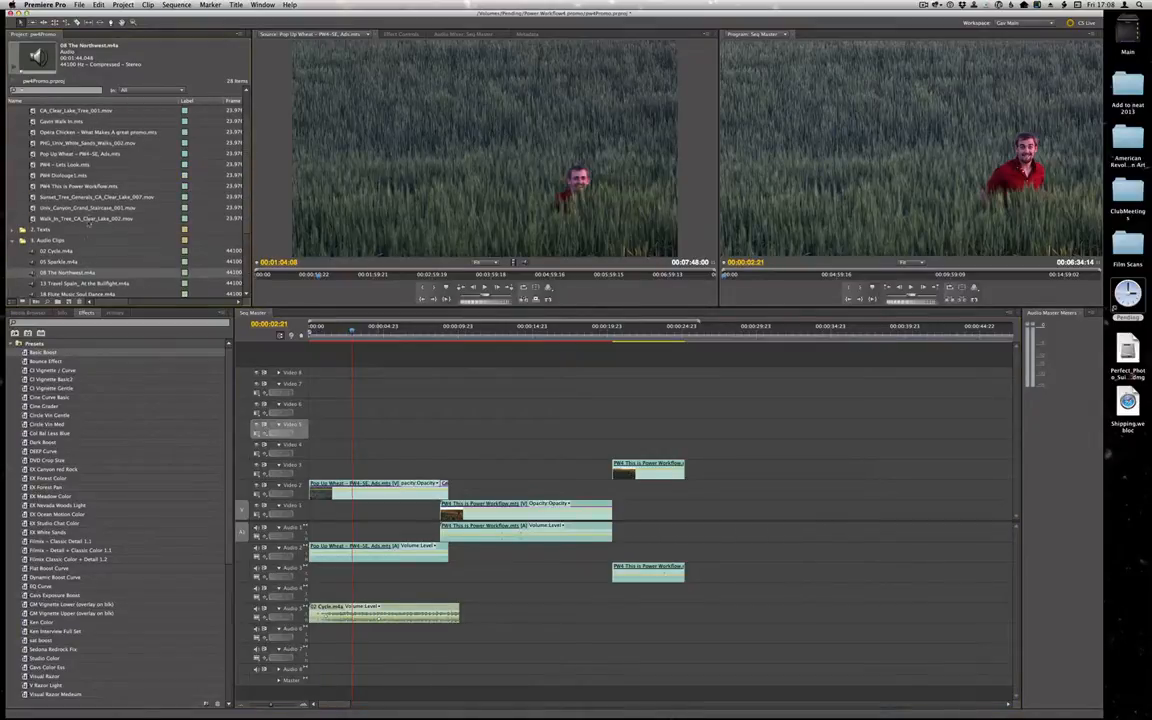
pyautogui.scroll(-5, 72, 215)
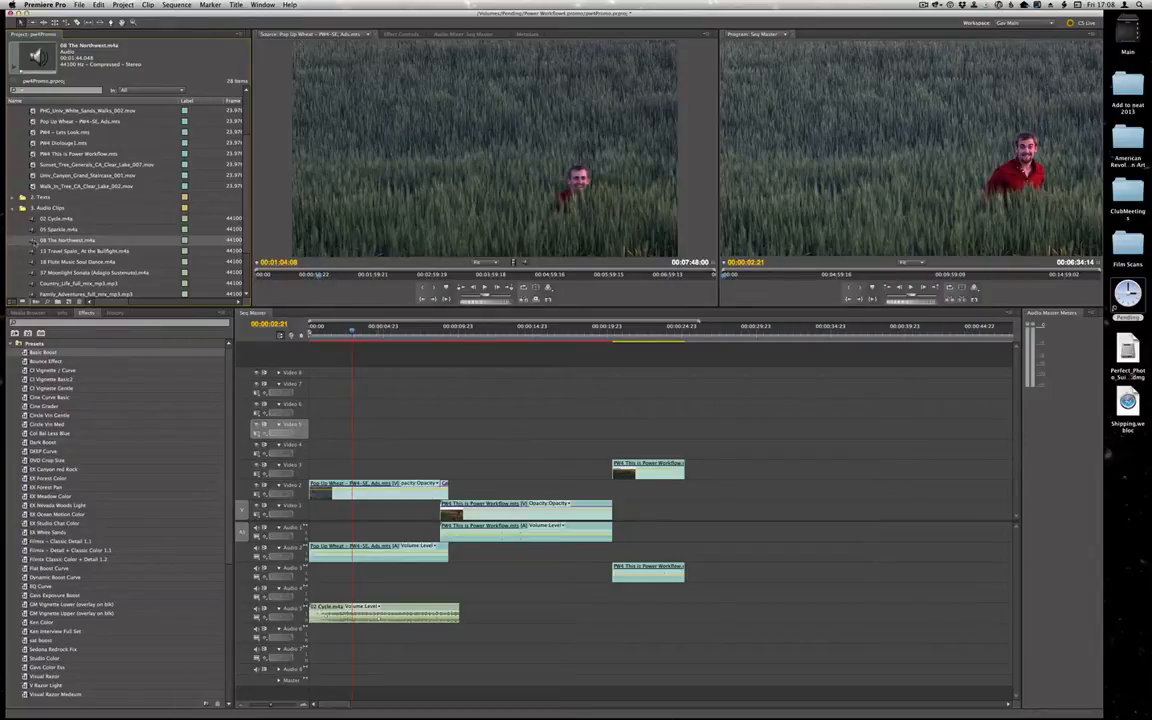
pyautogui.moveTo(34, 242); pyautogui.dragTo(335, 553)
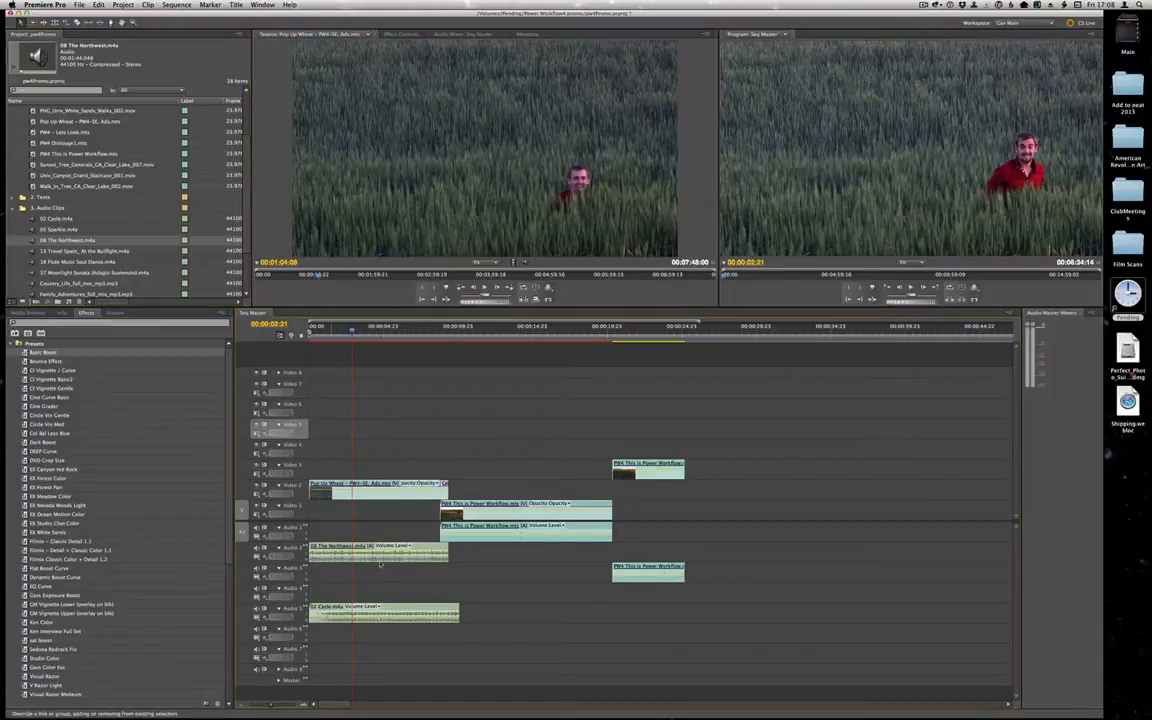
pyautogui.click(335, 334)
pyautogui.moveTo(335, 337); pyautogui.dragTo(339, 339)
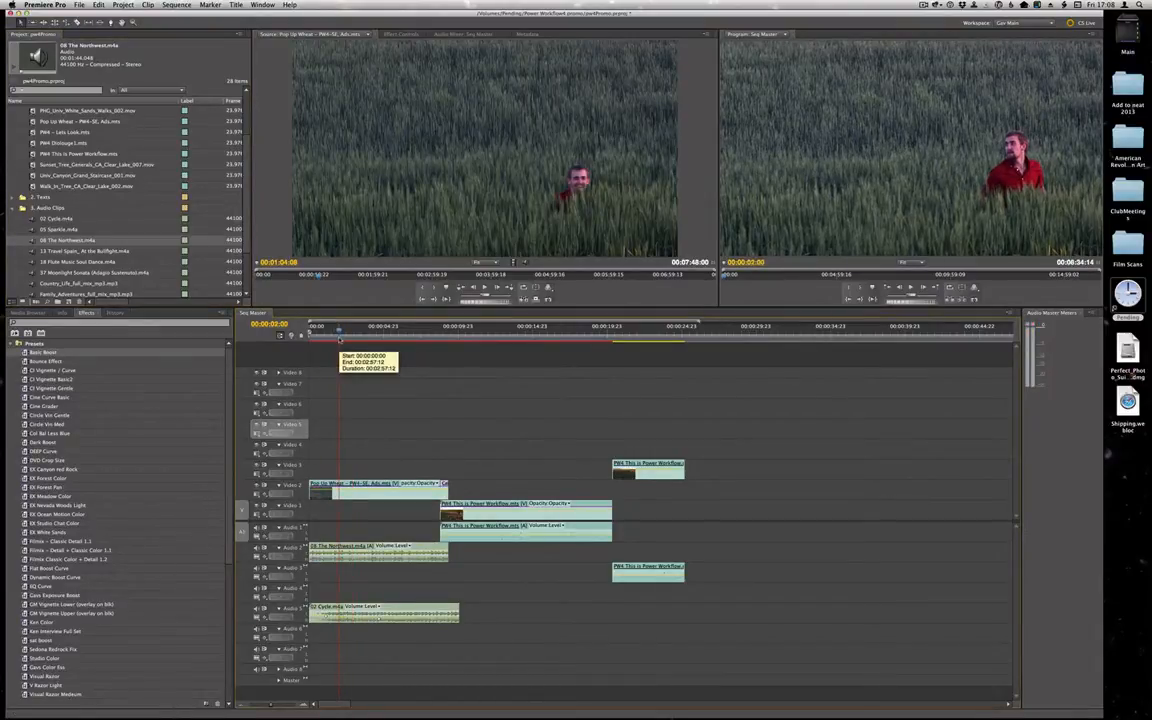
pyautogui.press('super+z')
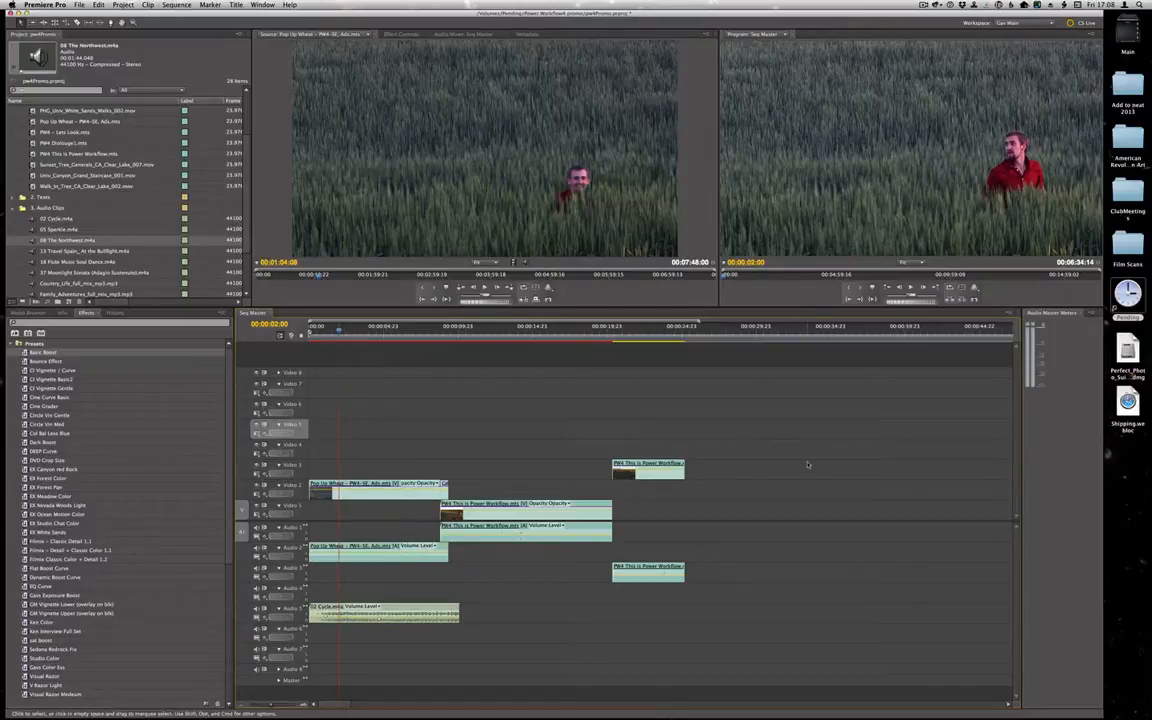
pyautogui.moveTo(33, 240); pyautogui.dragTo(350, 554)
pyautogui.press('super+z')
pyautogui.click(431, 424)
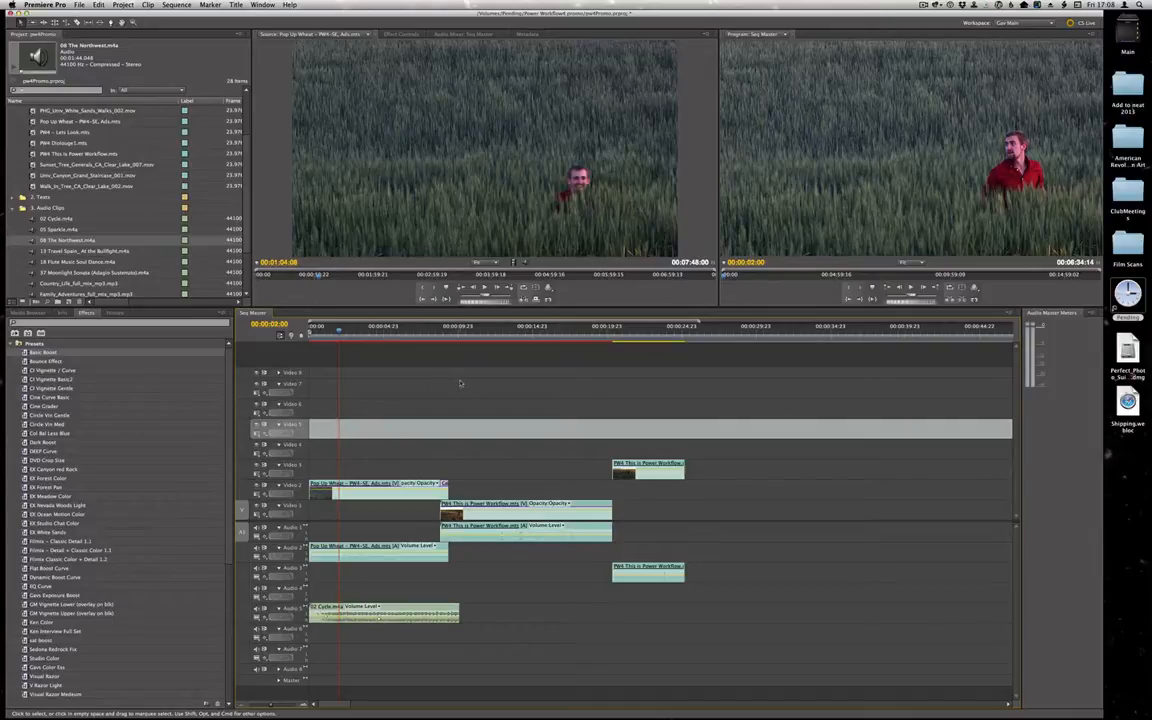
# Cue the sequence to 00:00:10:23, add the Basic Boost preset to the PW4 This is Power Workflow clip and show its effect controls
pyautogui.press('space')
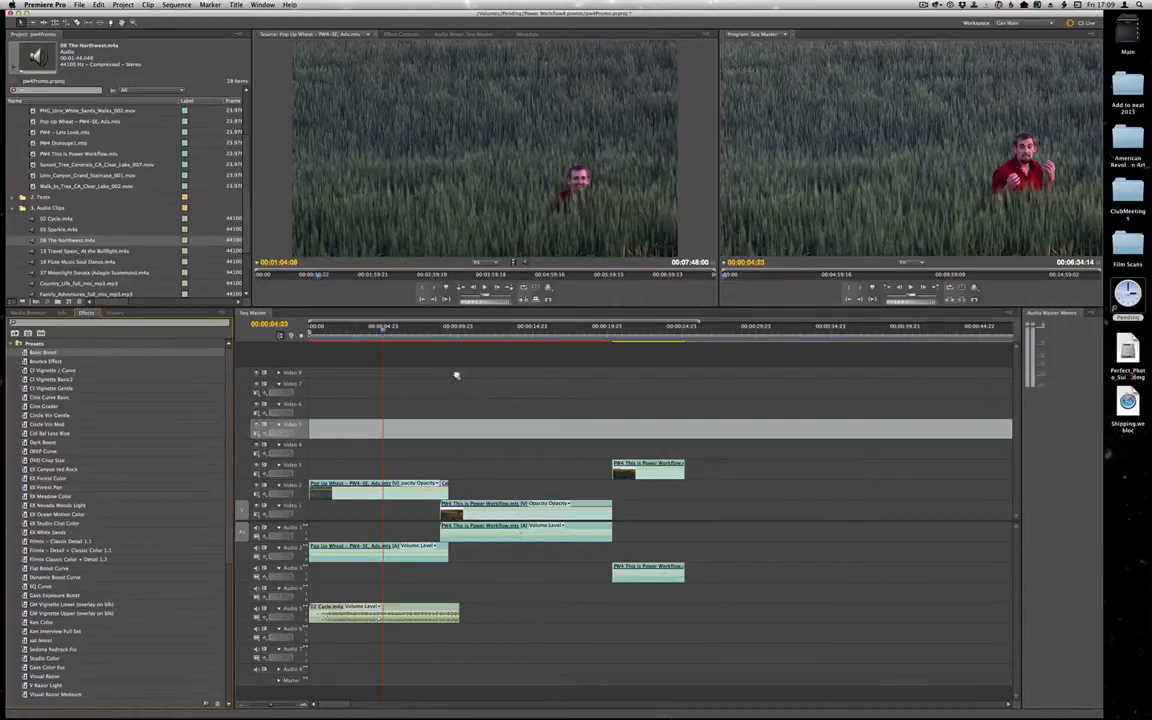
pyautogui.click(473, 327)
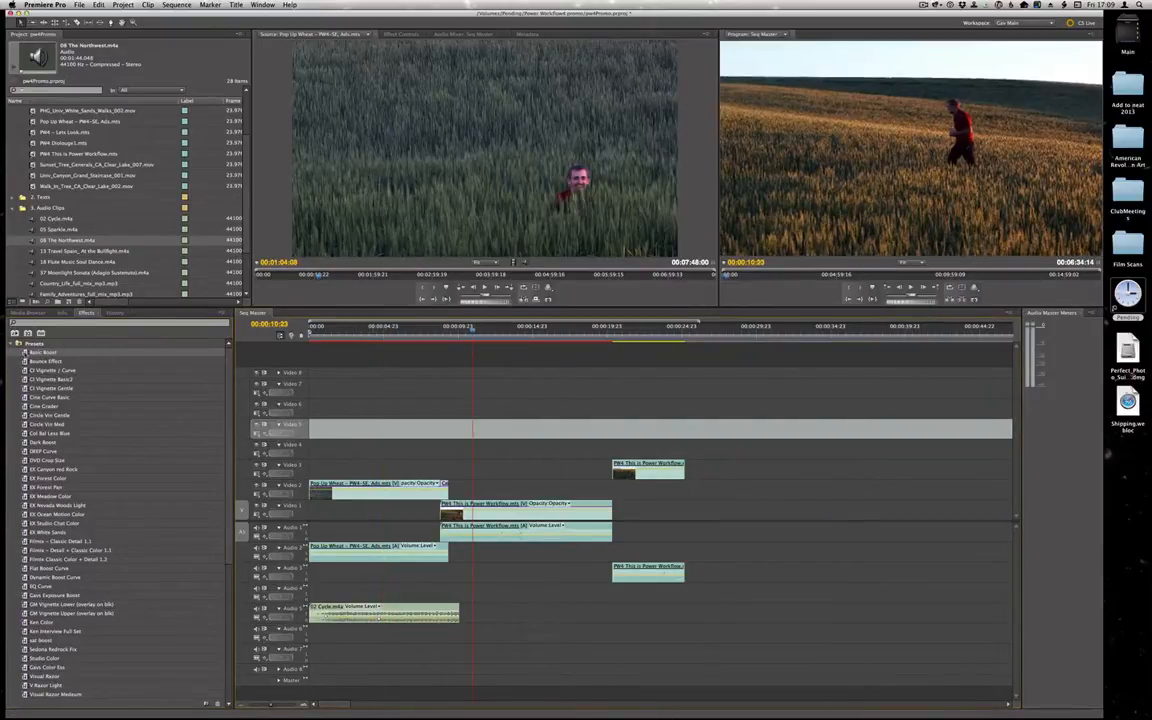
pyautogui.moveTo(26, 353); pyautogui.dragTo(514, 512)
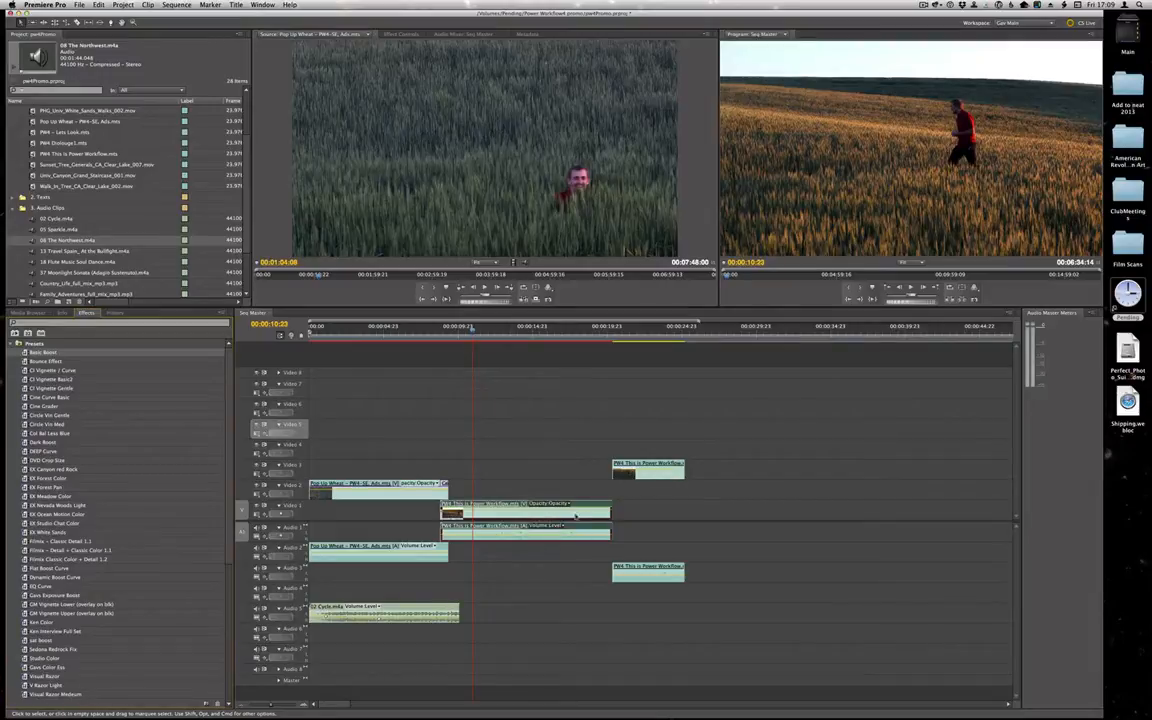
pyautogui.click(404, 35)
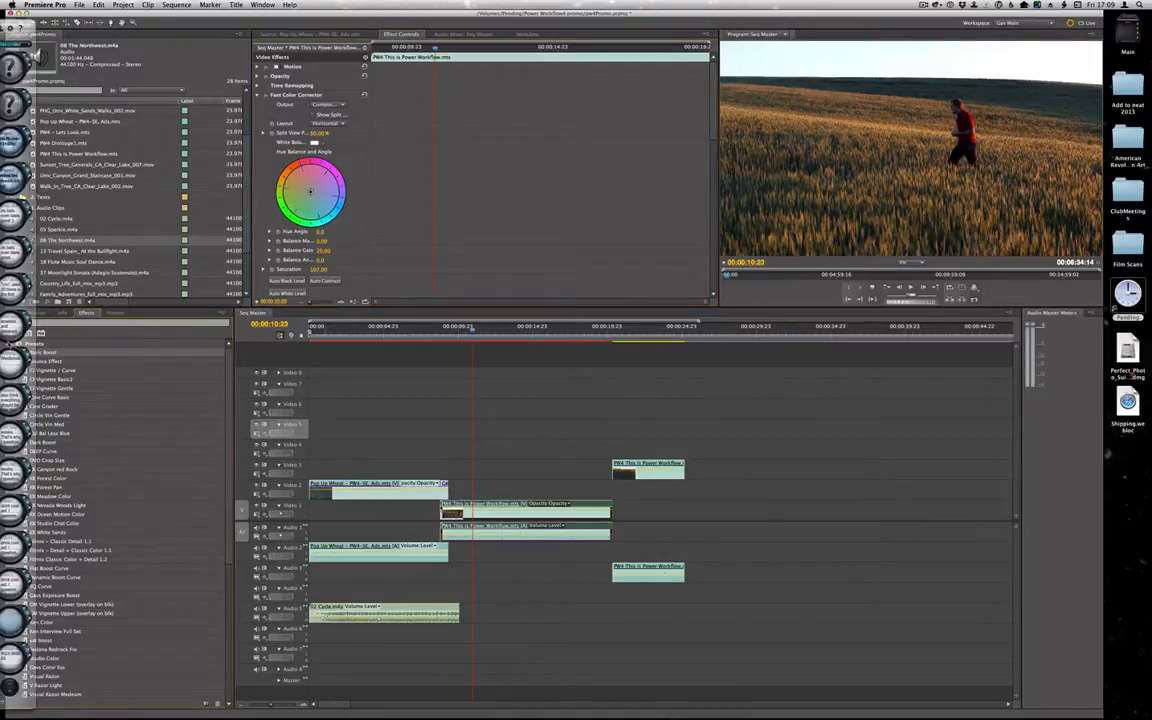
# Collapse the effect presets, look through the effects folders and select Cross Dissolve in the favourite video effects bin
pyautogui.click(13, 343)
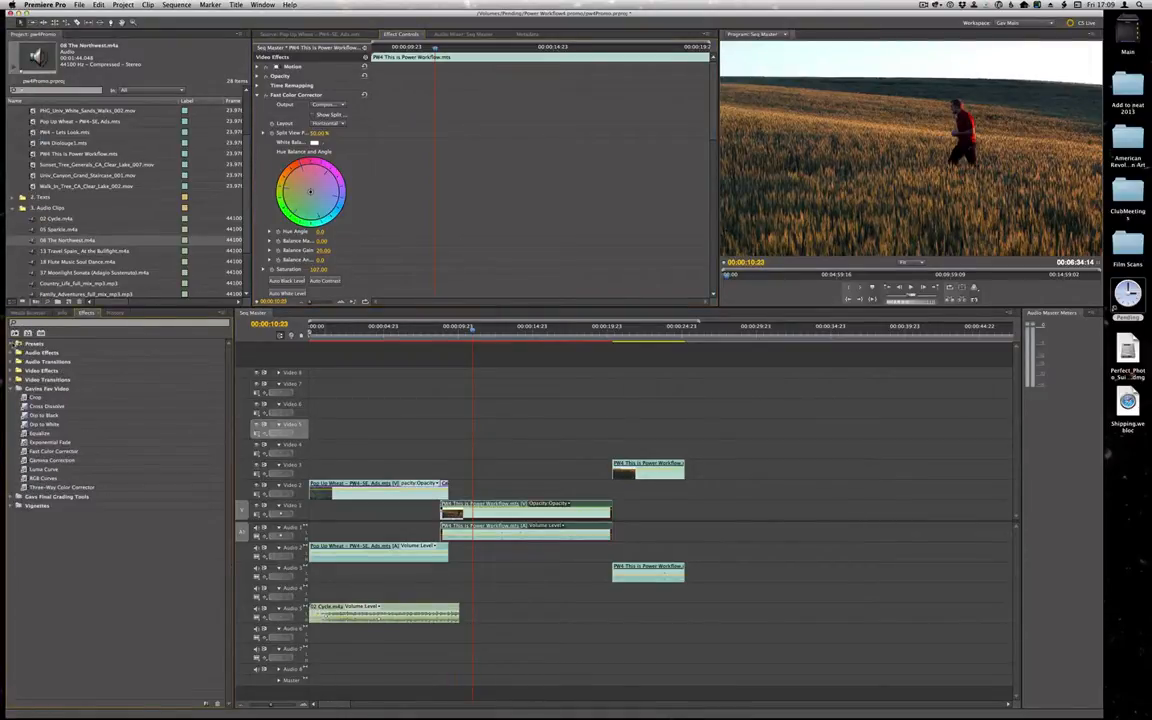
pyautogui.click(10, 352)
pyautogui.click(12, 352)
pyautogui.click(23, 404)
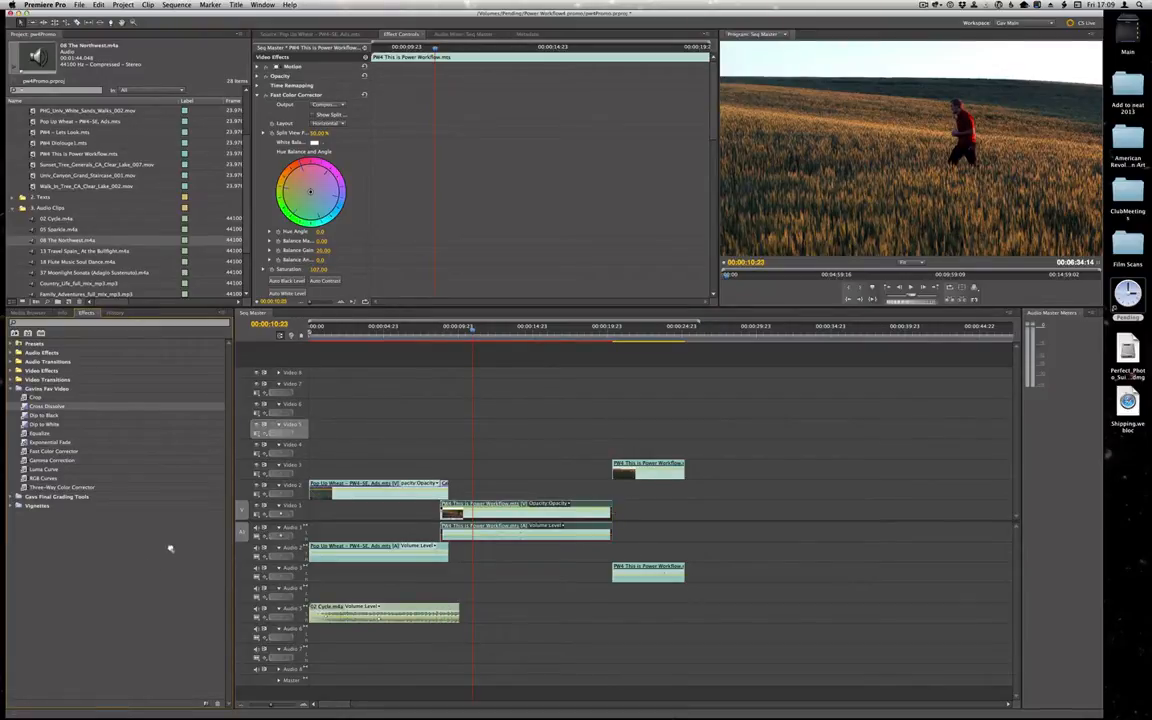
# Show the Volume level keyframes of the 02 Cycle.m4a clip and cue the sequence to 00:00:12:01
pyautogui.moveTo(470, 332); pyautogui.dragTo(417, 332)
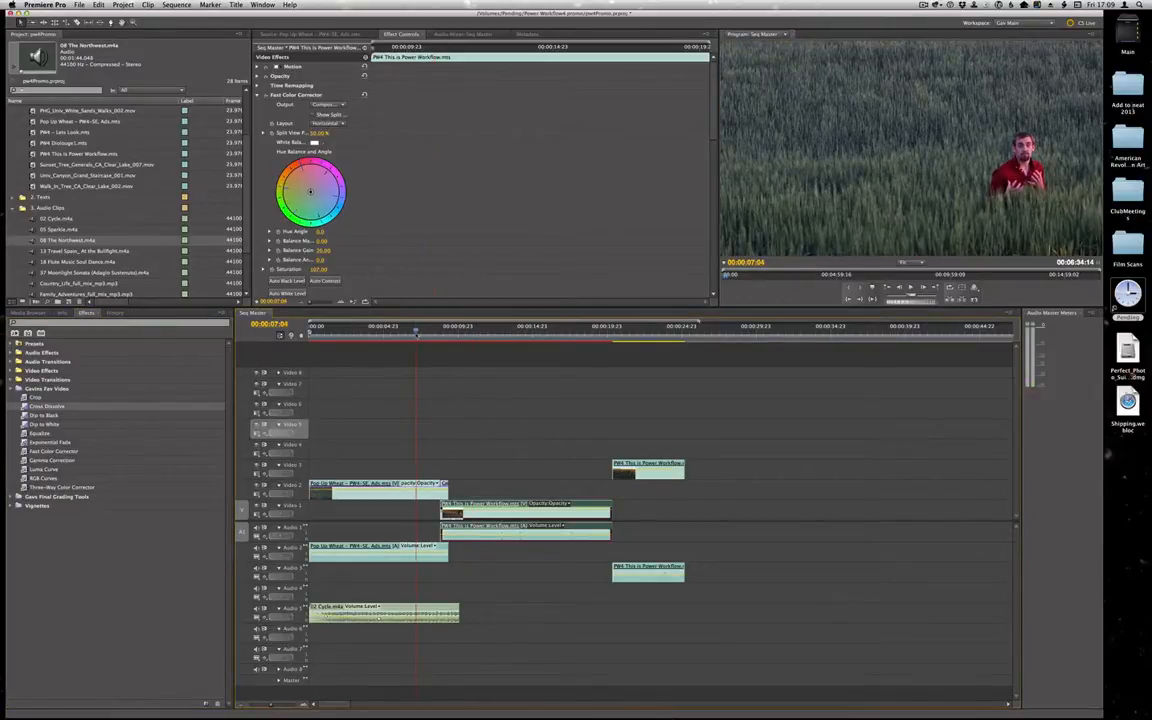
pyautogui.click(381, 621)
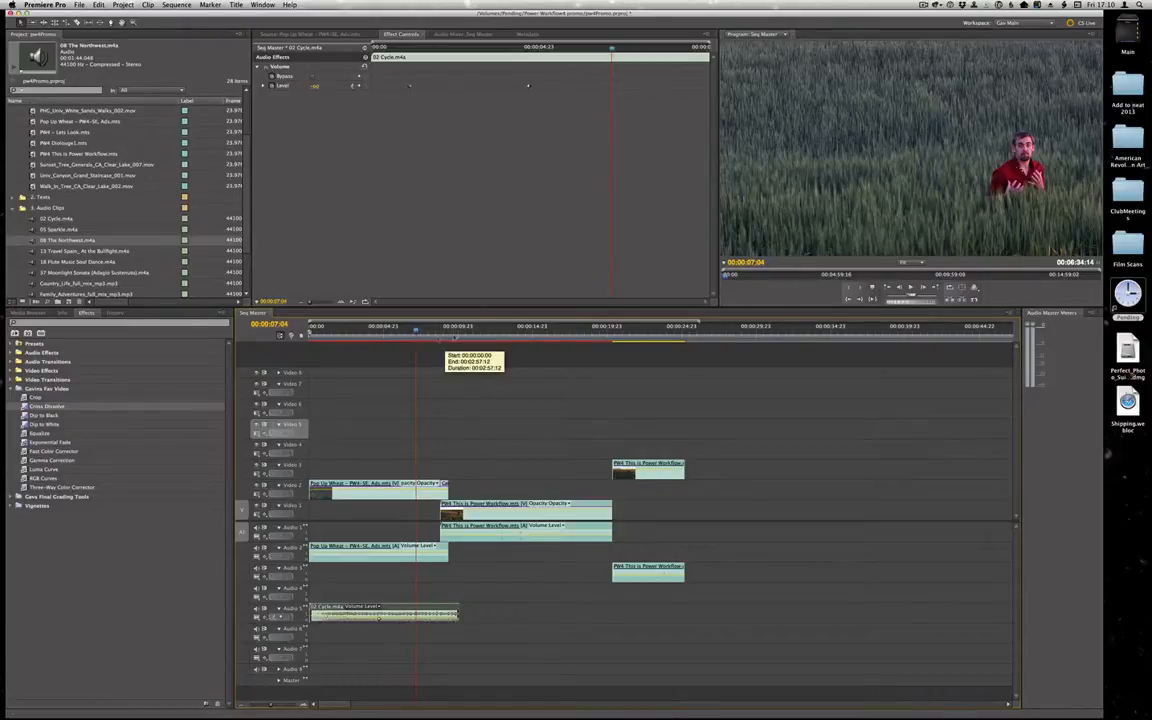
pyautogui.click(465, 333)
pyautogui.press('Left')
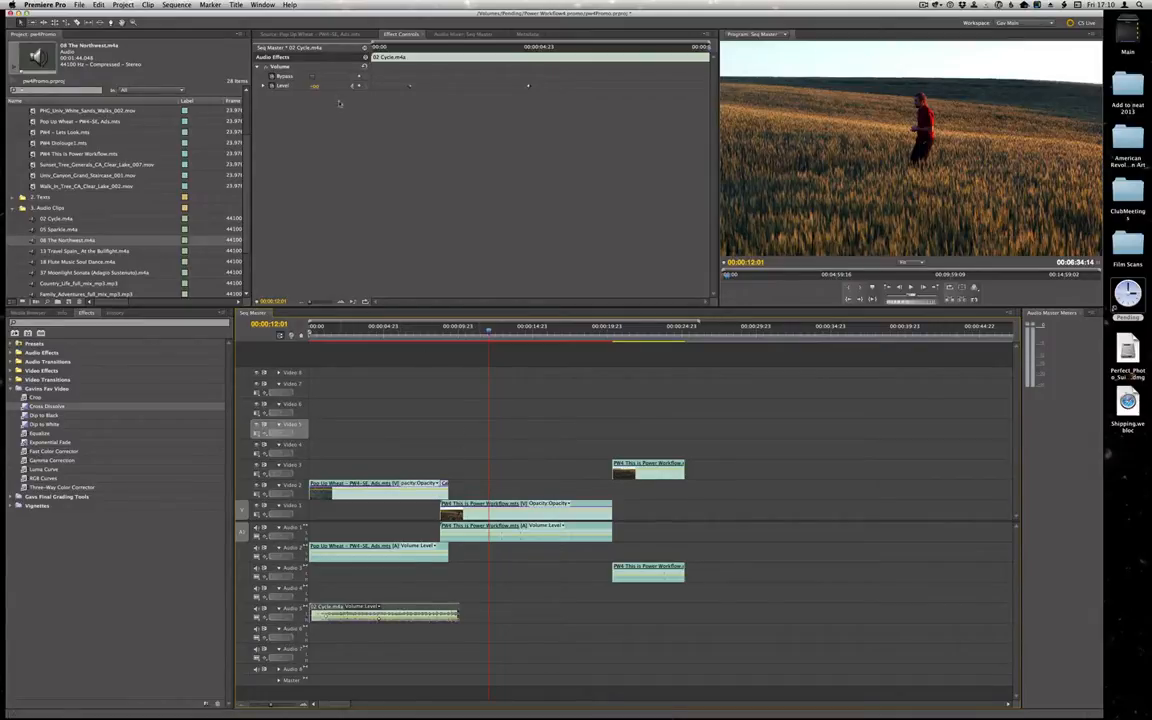
# Try shifting the Pop Up Wheat clip's Fast Color Corrector balance toward magenta, and undo the shift
pyautogui.click(474, 508)
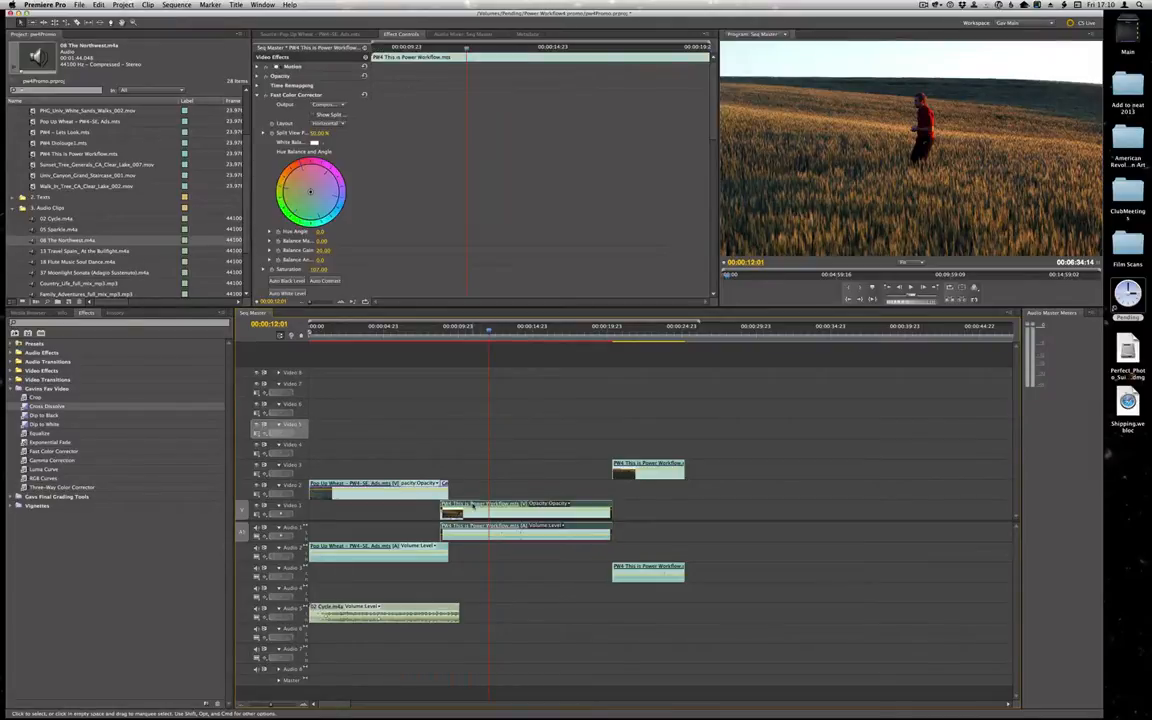
pyautogui.click(345, 490)
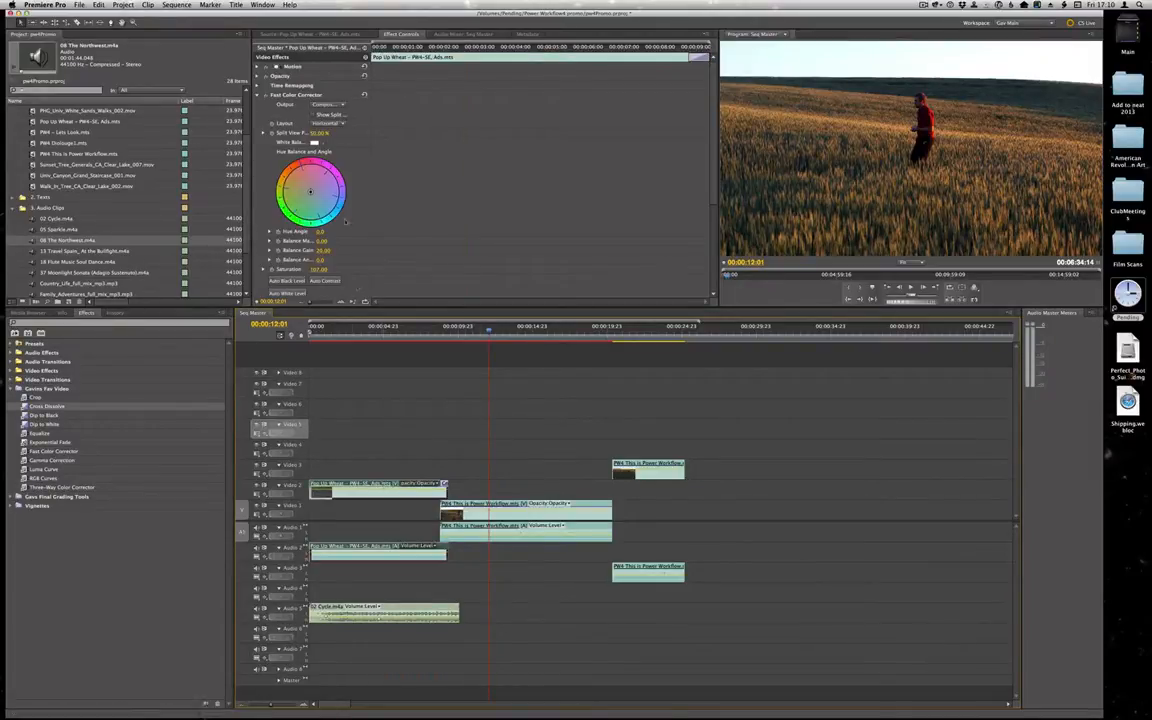
pyautogui.moveTo(309, 191); pyautogui.dragTo(321, 177)
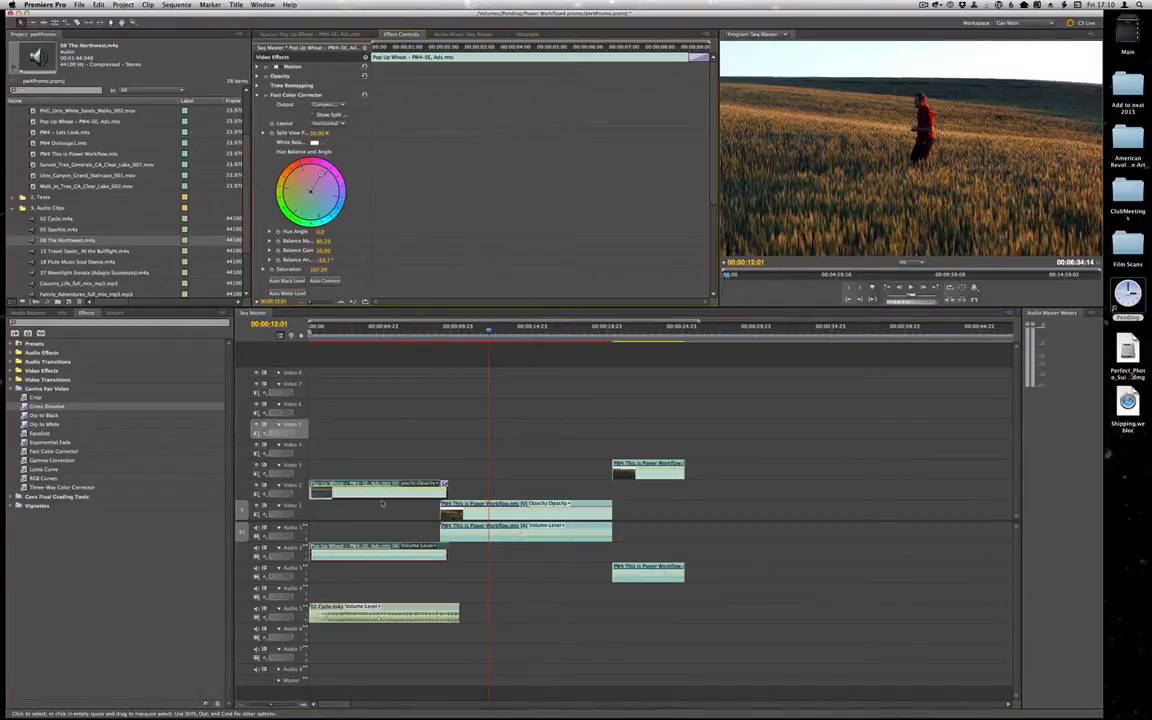
pyautogui.press('super+z')
# Collapse both Fast Color Corrector effects on the PW4 This is Power Workflow clip and delete the second one
pyautogui.click(506, 513)
pyautogui.click(257, 95)
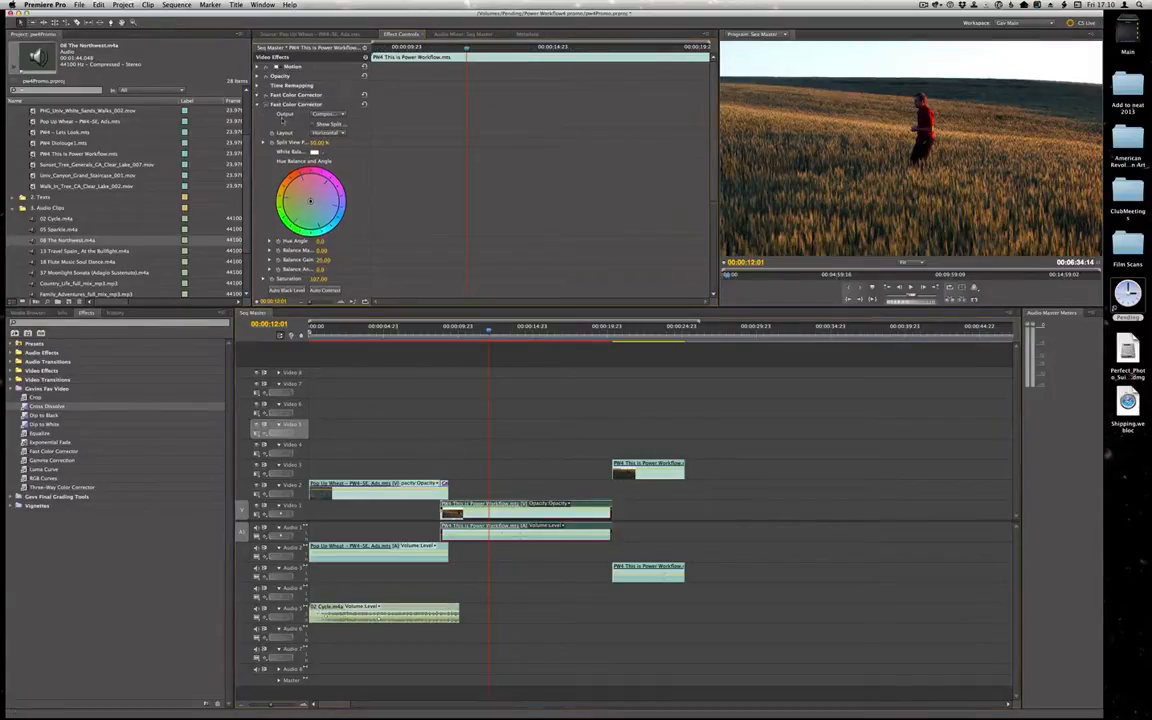
pyautogui.click(257, 104)
pyautogui.click(285, 105)
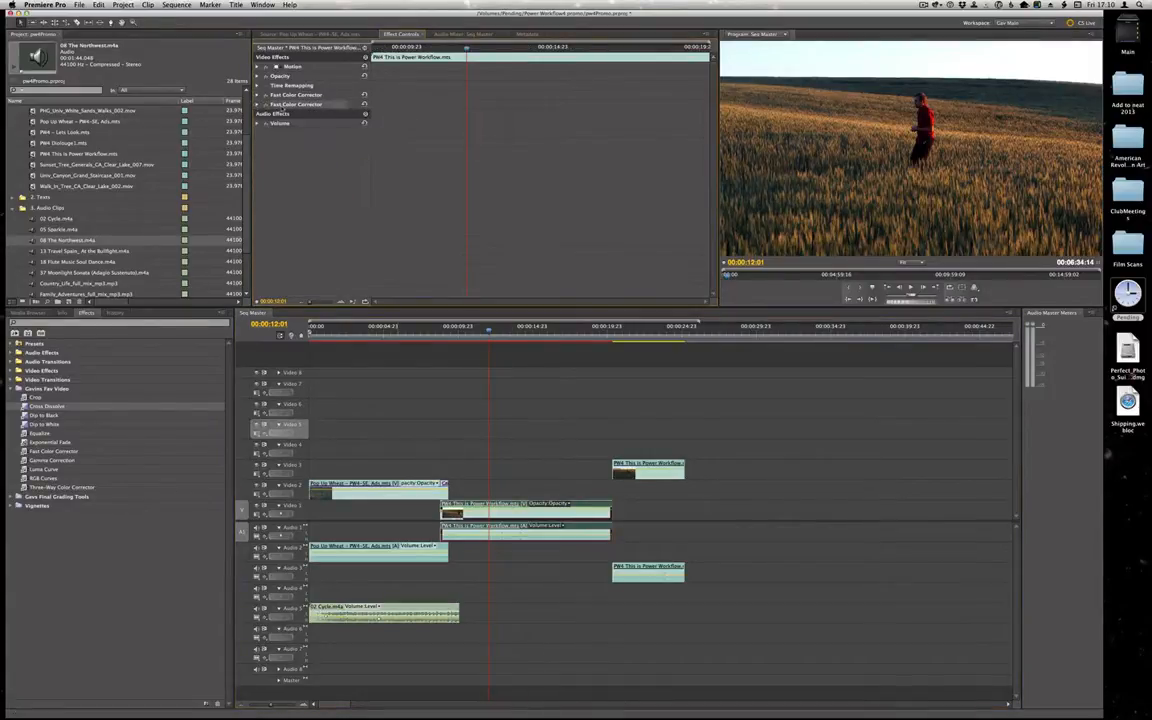
pyautogui.press('Delete')
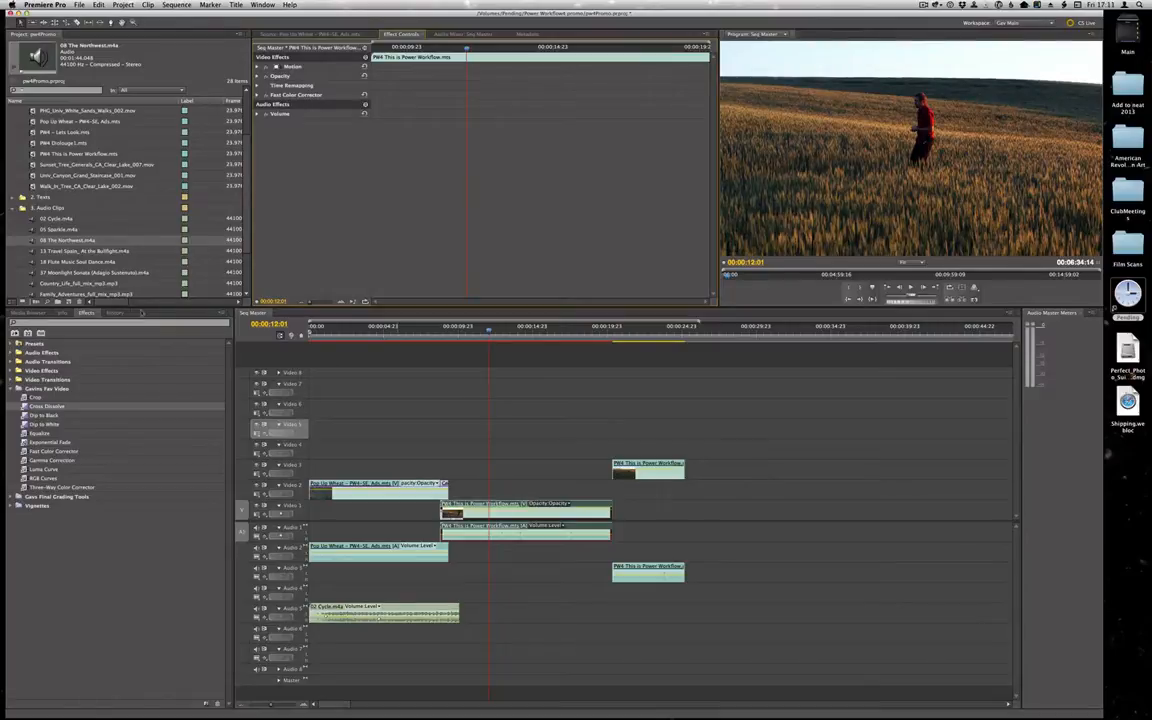
# Delete the remaining Fast Color Corrector from the PW4 This is Power Workflow clip and apply the Basic Boost preset to it
pyautogui.click(11, 344)
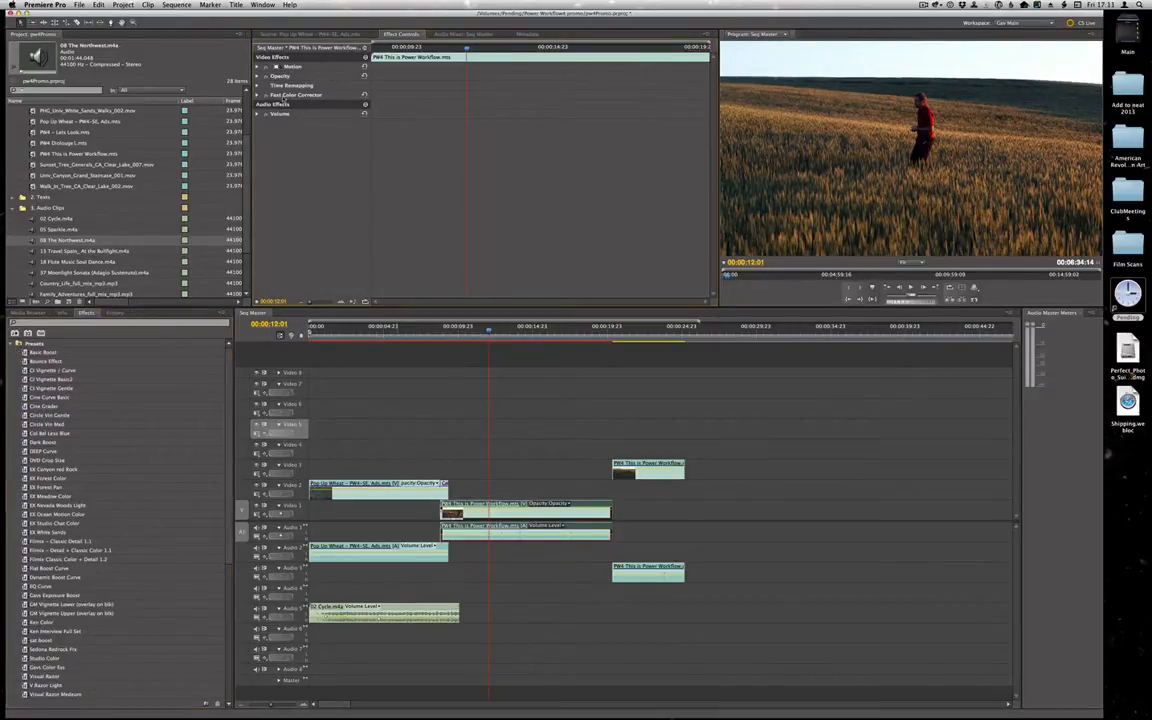
pyautogui.click(287, 95)
pyautogui.press('Delete')
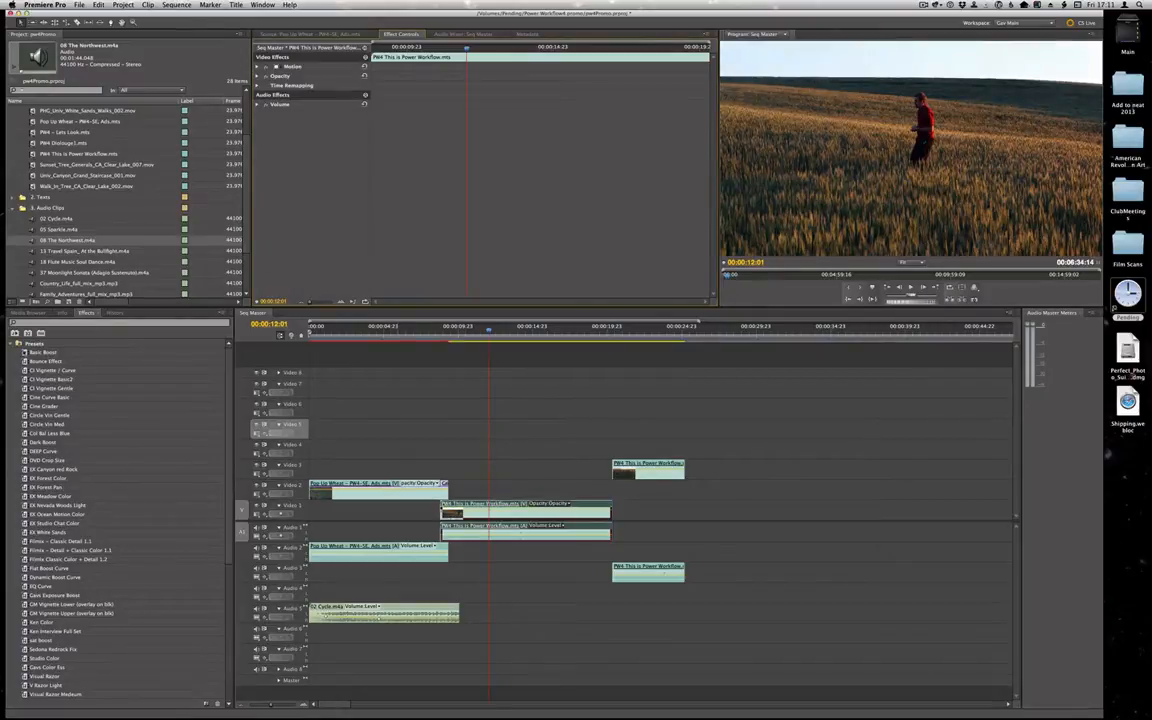
pyautogui.moveTo(43, 352); pyautogui.dragTo(472, 507)
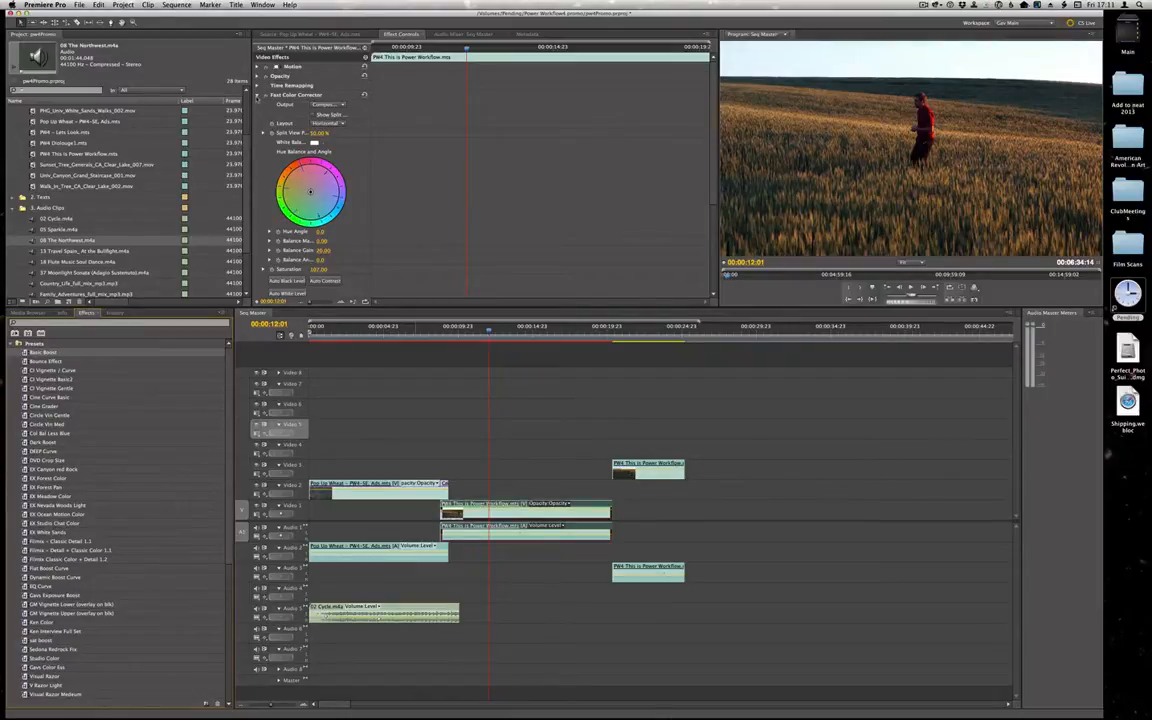
# Search the effects for "fast", clear the search and look over the Fast Color Corrector settings of the selected clip
pyautogui.click(35, 322)
pyautogui.write('fast')
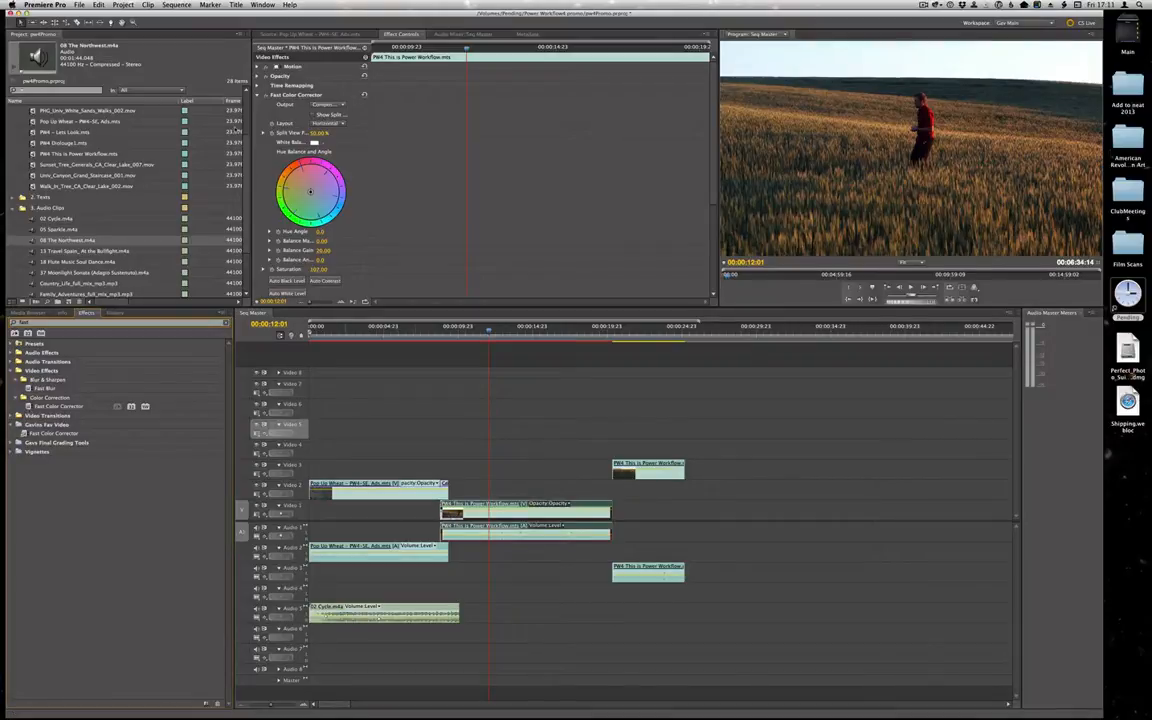
pyautogui.click(227, 323)
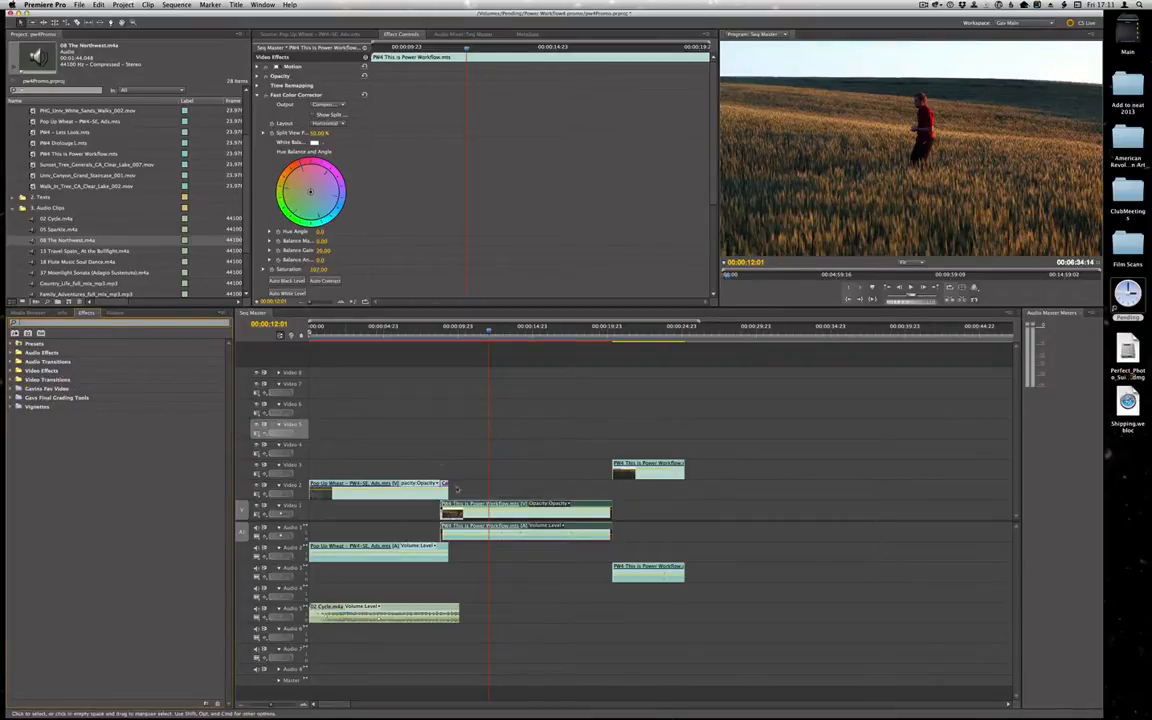
pyautogui.scroll(-5, 310, 200)
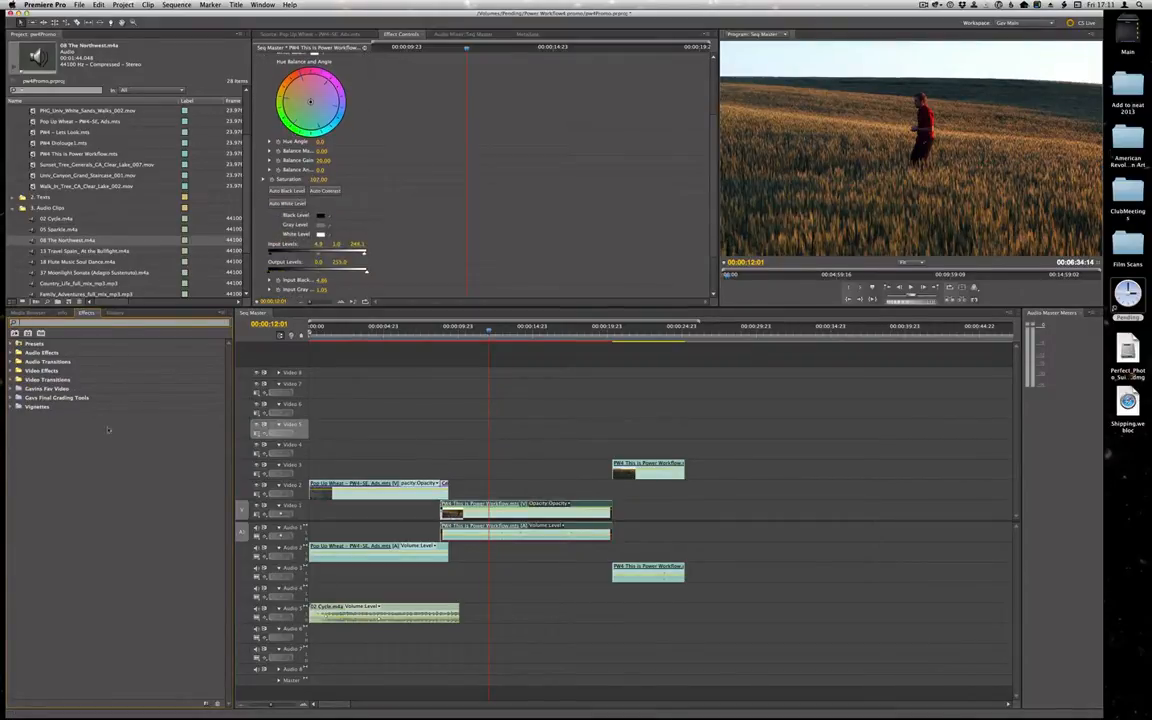
pyautogui.scroll(5, 300, 152)
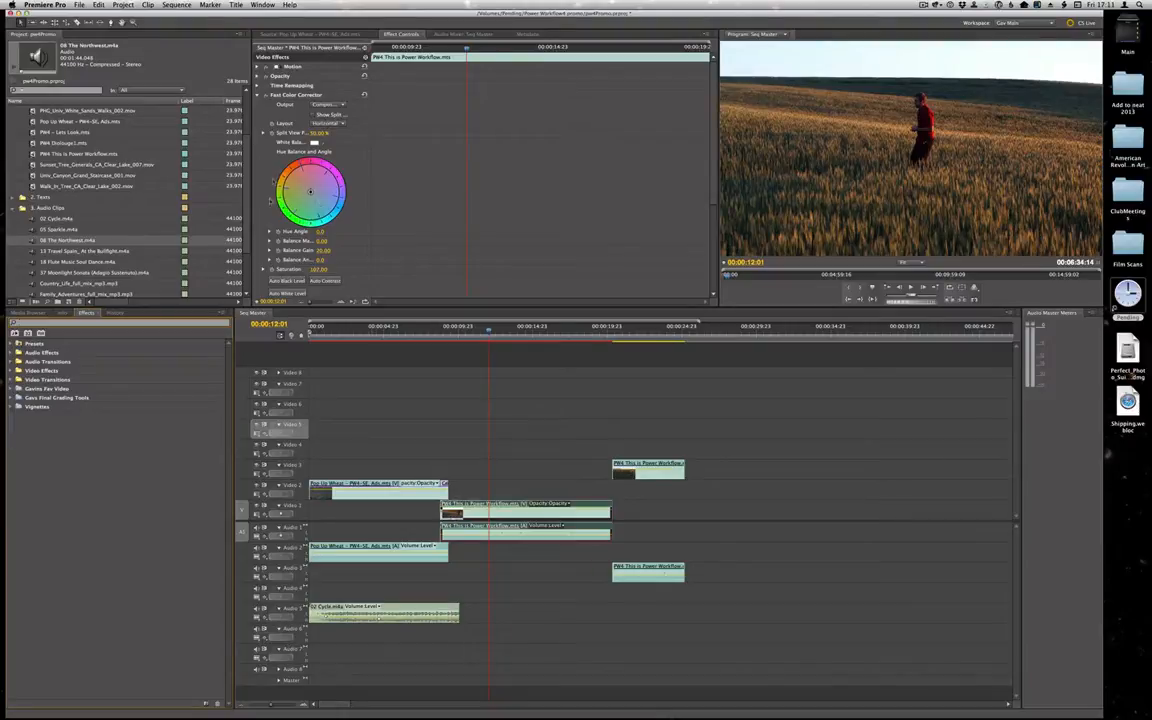
# Warm the Fast Color Corrector balance slightly on the PW4 This is Power Workflow clip and on the Pop Up Wheat clip
pyautogui.moveTo(311, 192); pyautogui.dragTo(309, 192)
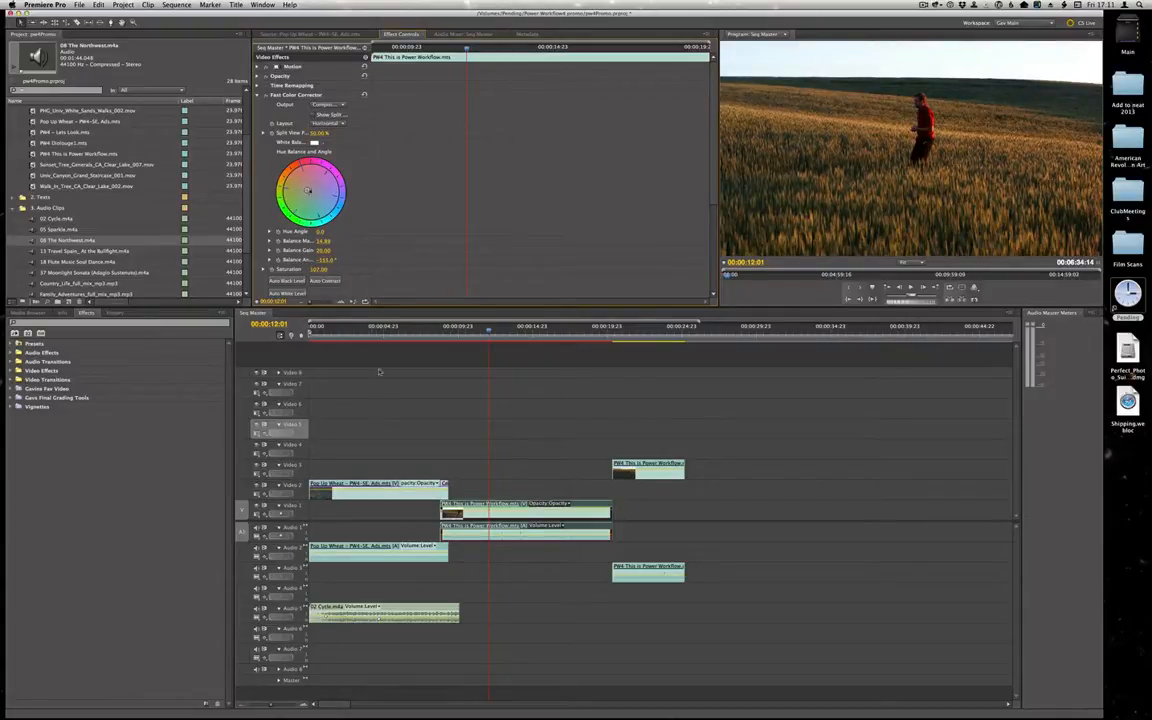
pyautogui.click(370, 329)
pyautogui.click(322, 488)
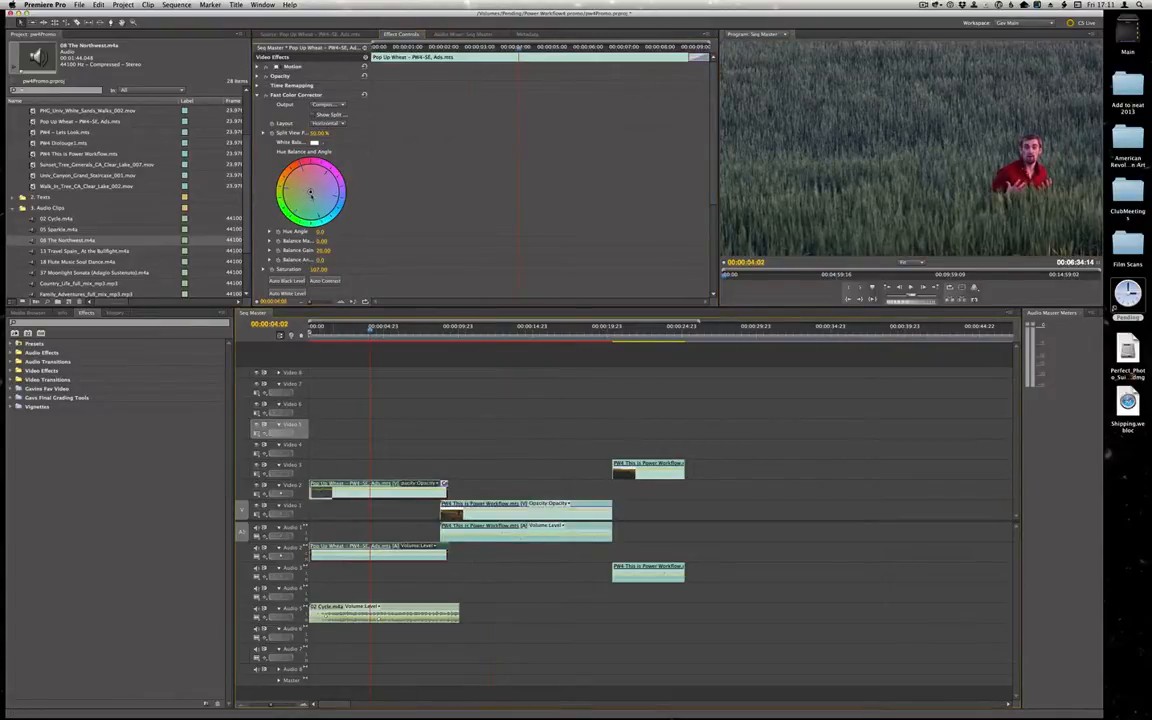
pyautogui.moveTo(312, 187); pyautogui.dragTo(309, 189)
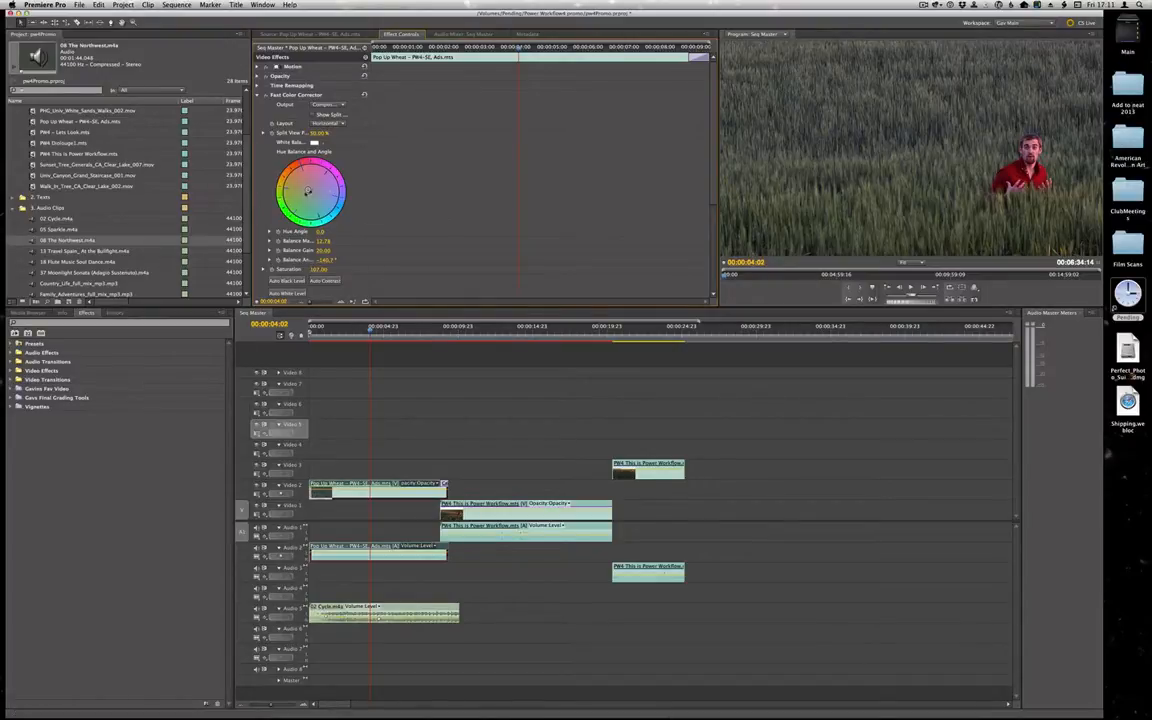
pyautogui.moveTo(307, 189); pyautogui.dragTo(254, 154)
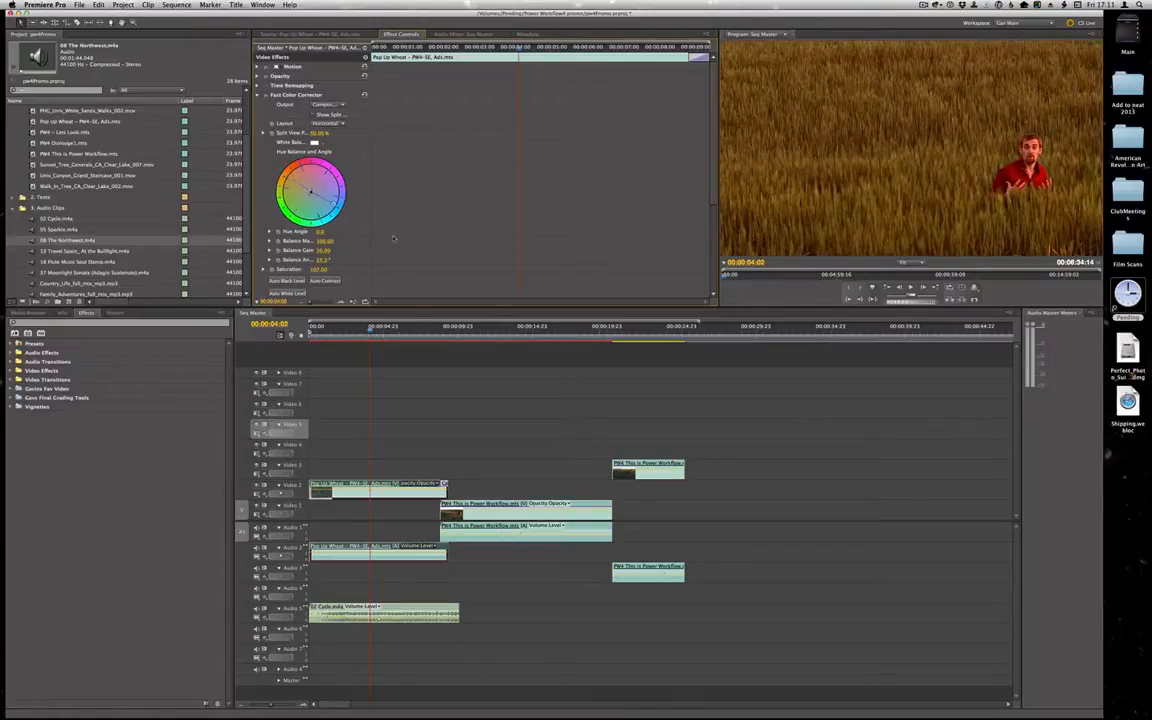
pyautogui.moveTo(393, 238); pyautogui.dragTo(306, 190)
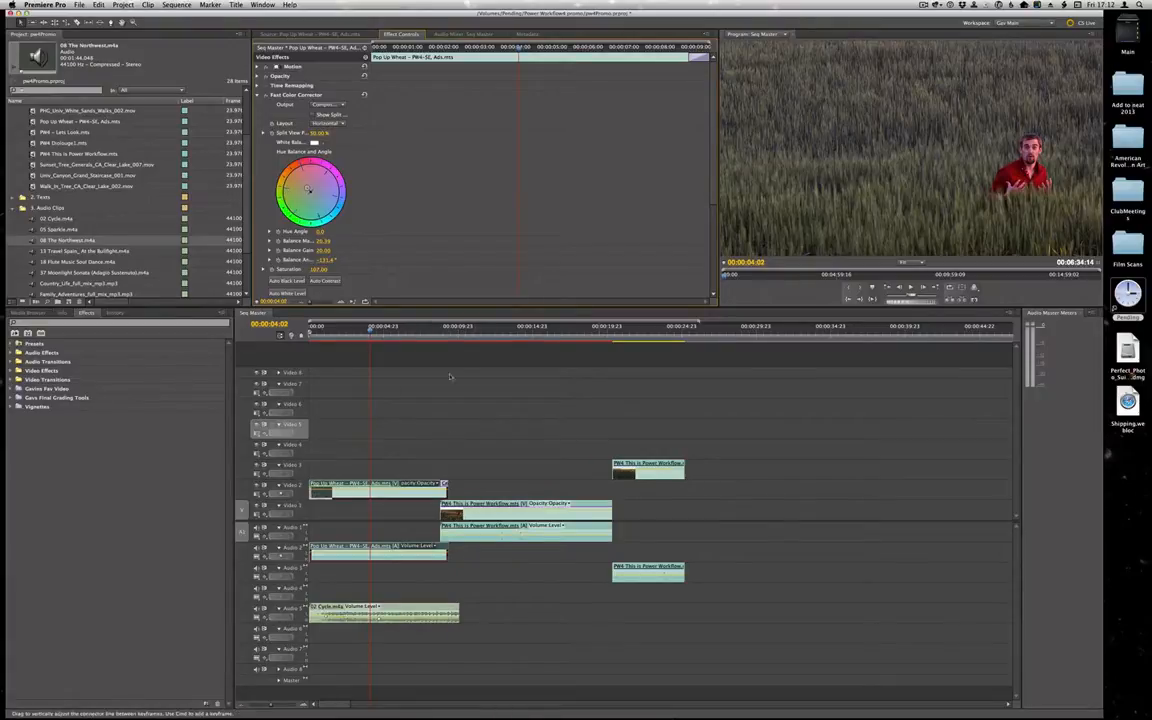
# Shift the Fast Color Corrector balance of the PW4 This is Power Workflow clip further toward orange while previewing 00:00:17:09
pyautogui.moveTo(635, 329); pyautogui.dragTo(568, 351)
pyautogui.click(500, 533)
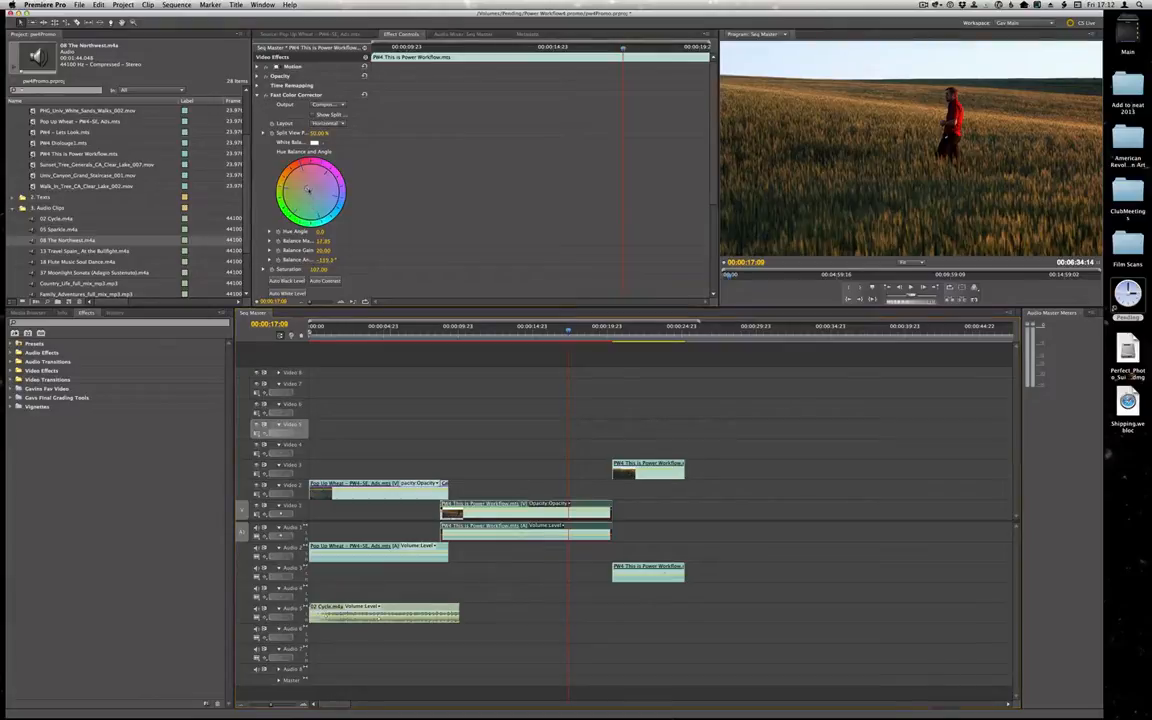
pyautogui.moveTo(309, 190); pyautogui.dragTo(308, 190)
# Set the clip's Fast Color Corrector input levels to black 0, gray about 1.2 and white about 225
pyautogui.scroll(-5, 308, 190)
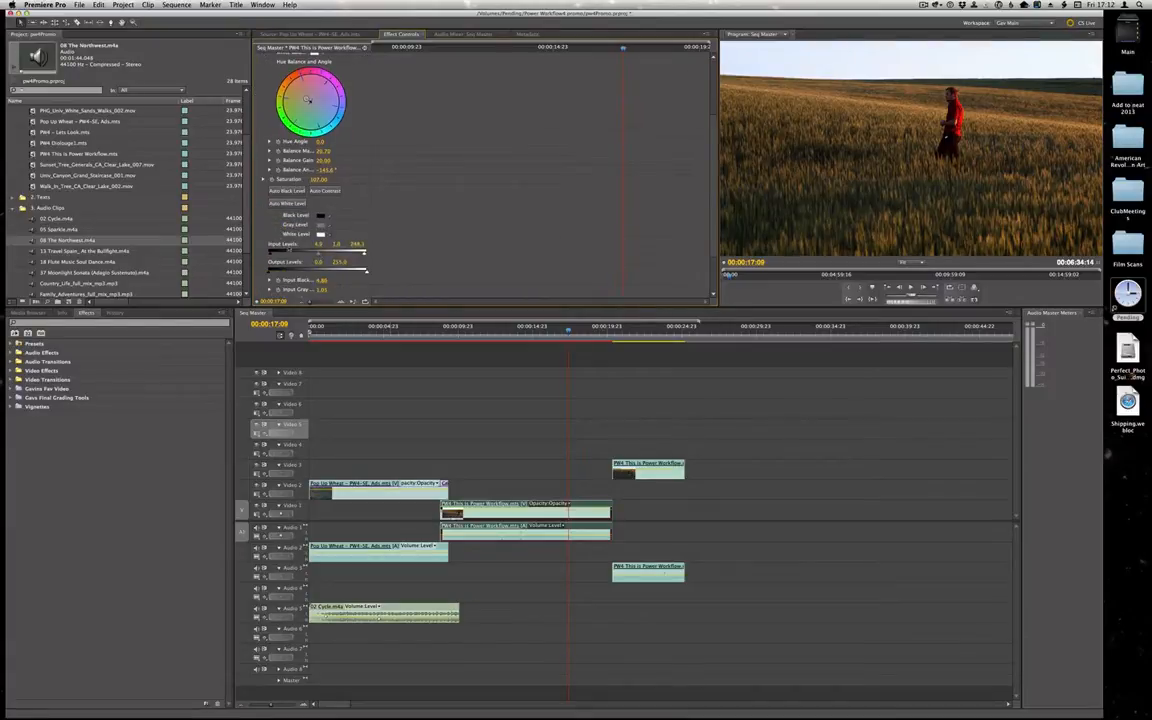
pyautogui.moveTo(270, 254); pyautogui.dragTo(279, 254)
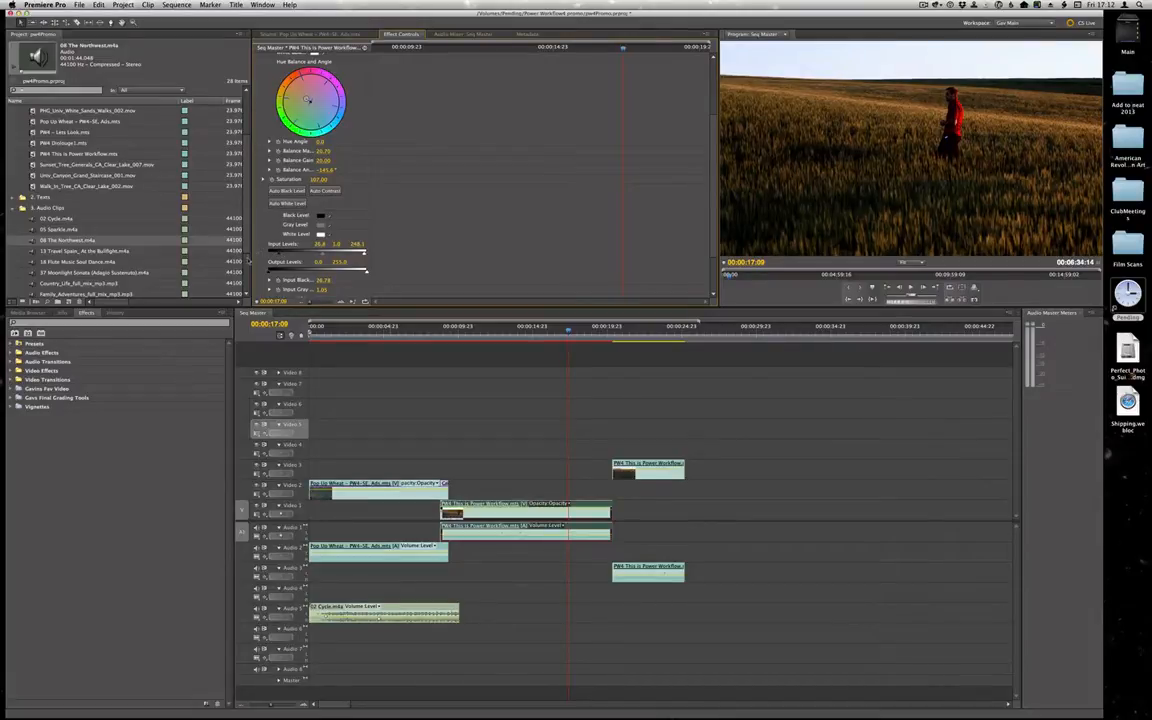
pyautogui.moveTo(278, 254); pyautogui.dragTo(266, 254)
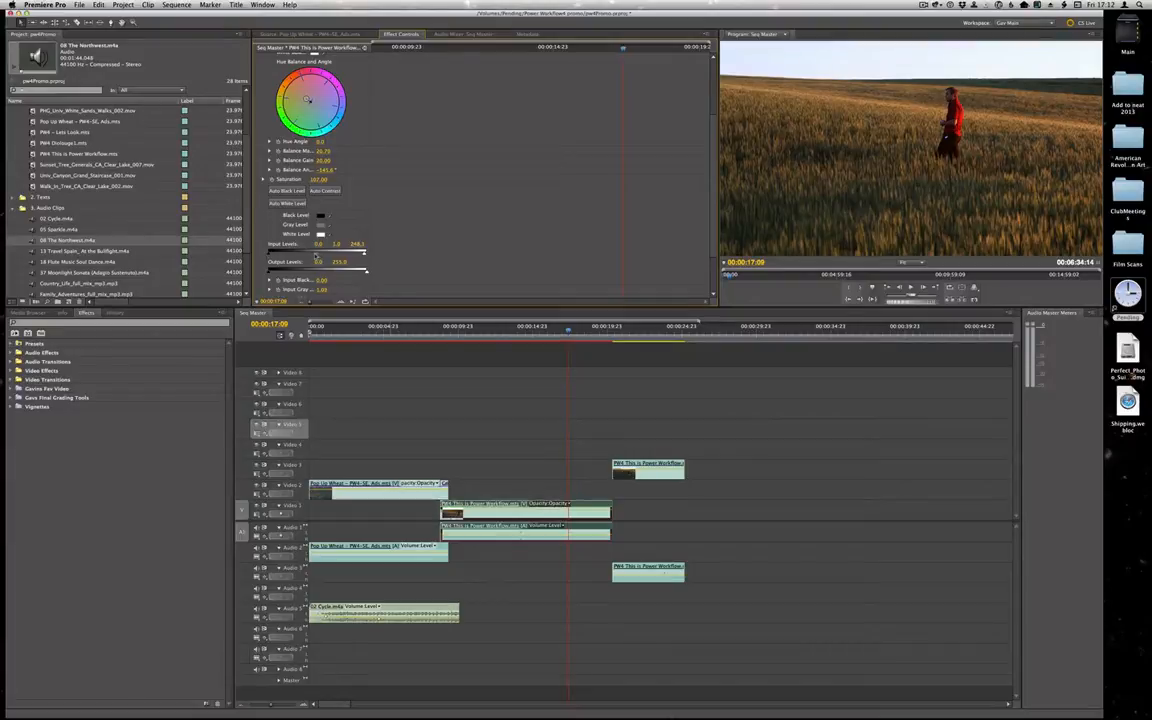
pyautogui.moveTo(316, 255); pyautogui.dragTo(356, 256)
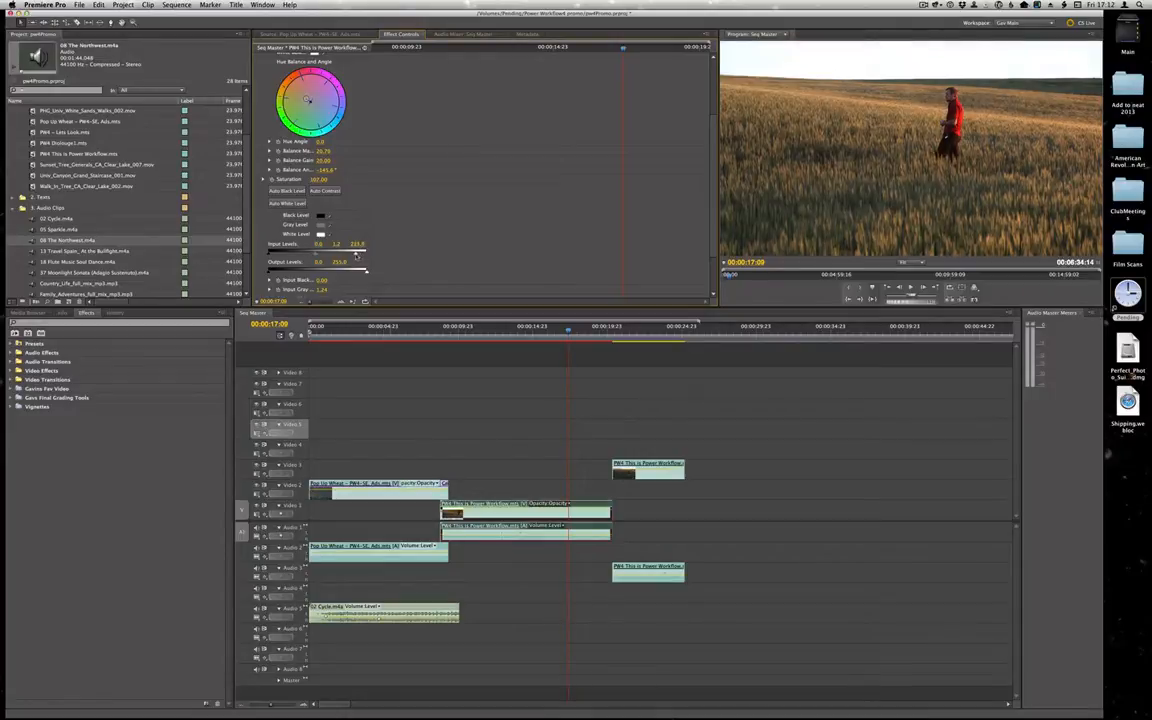
pyautogui.scroll(5, 300, 190)
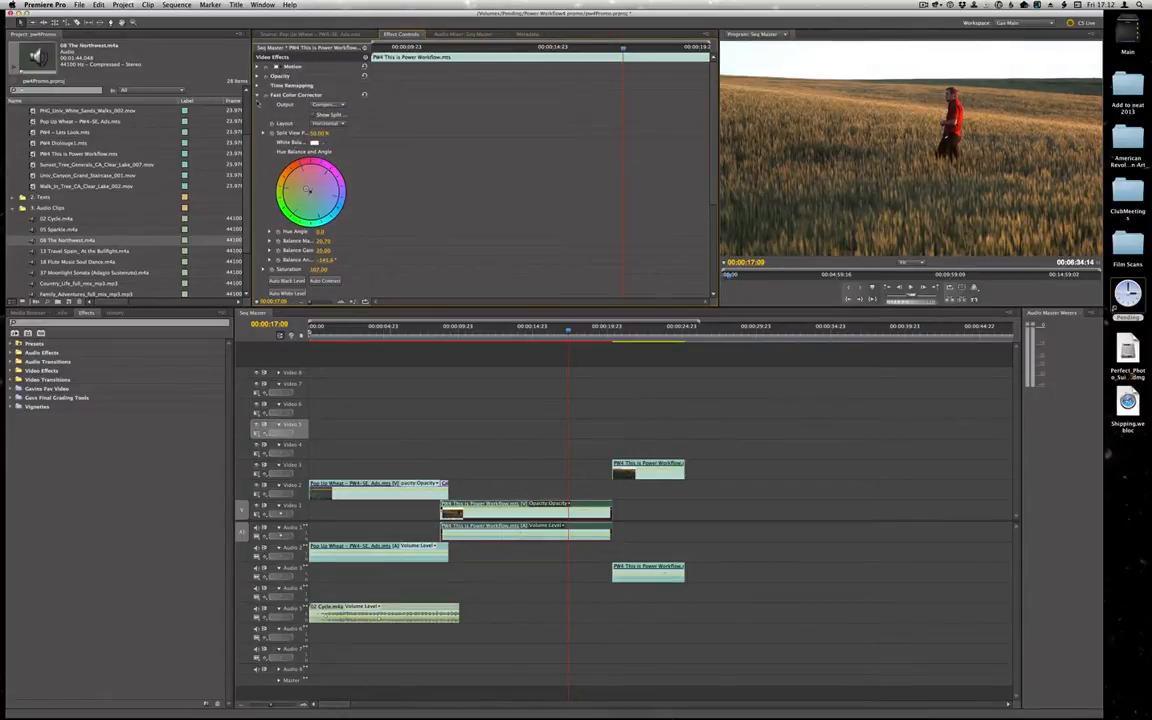
# Toggle the Fast Color Corrector off and on repeatedly to compare the clip before and after correction
pyautogui.click(263, 95)
pyautogui.click(265, 95)
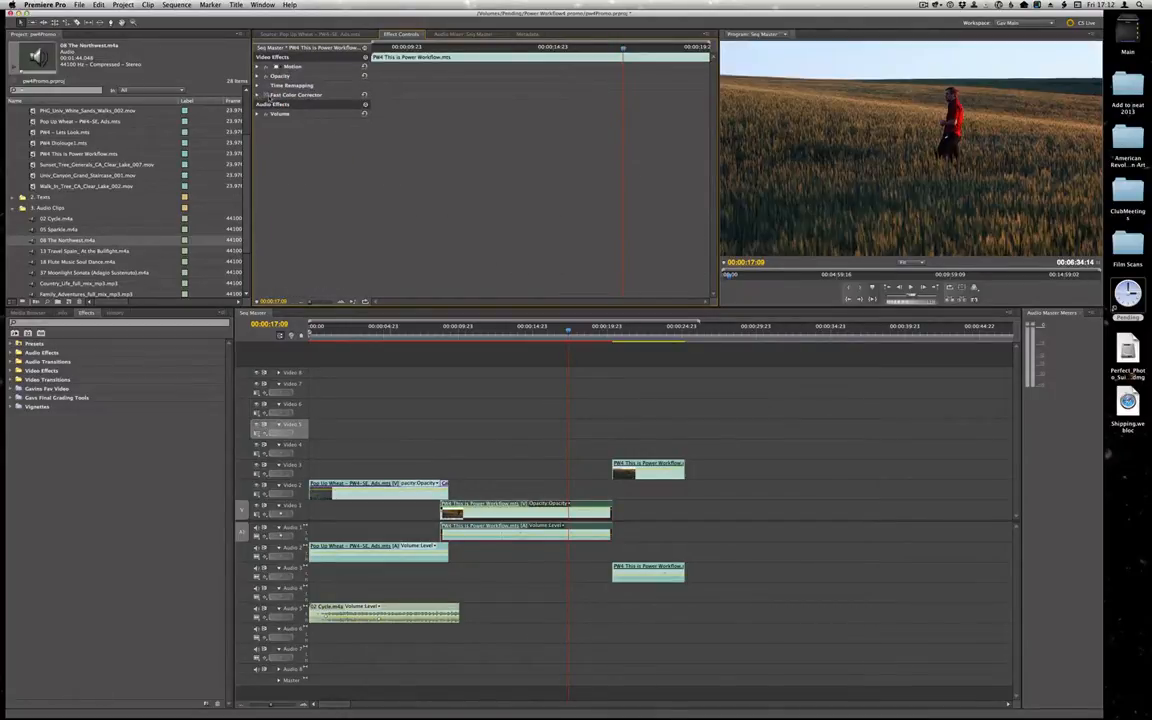
pyautogui.click(265, 95)
pyautogui.click(265, 95)
pyautogui.click(265, 95)
pyautogui.click(297, 97)
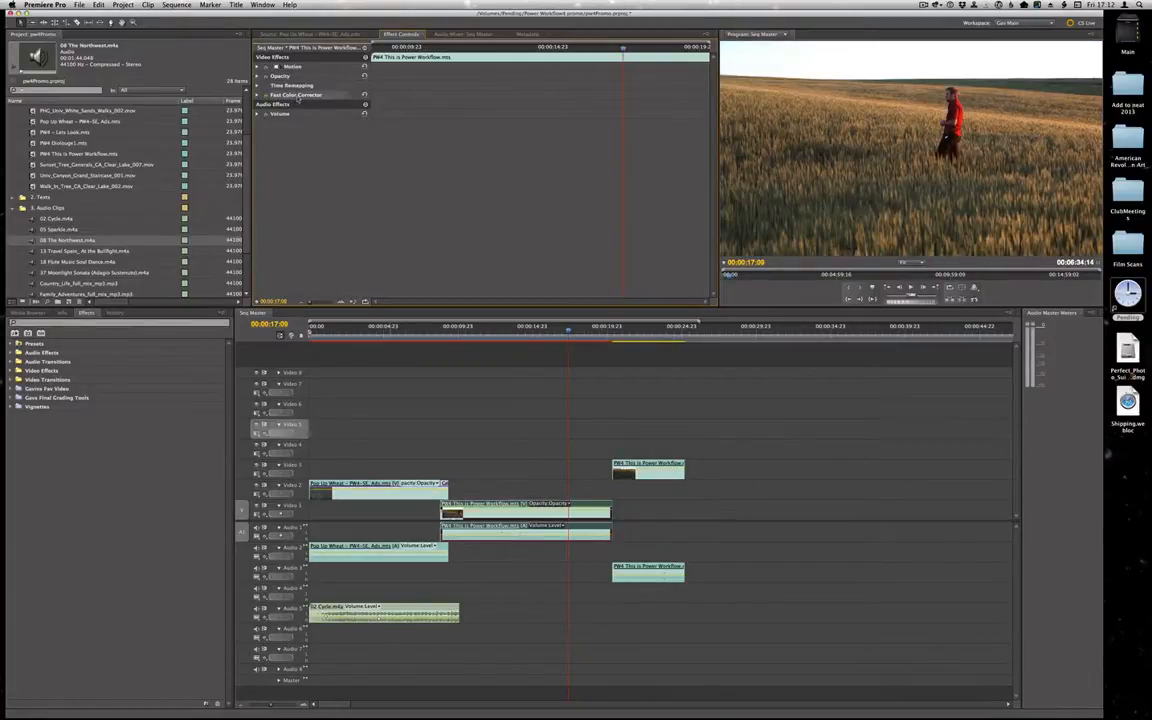
pyautogui.click(265, 95)
pyautogui.click(265, 95)
pyautogui.click(266, 95)
# Try animating the Fast Color Corrector Saturation with a keyframe at 00:00:10:01 and a lowered value at 00:00:12:20
pyautogui.scroll(-3, 395, 86)
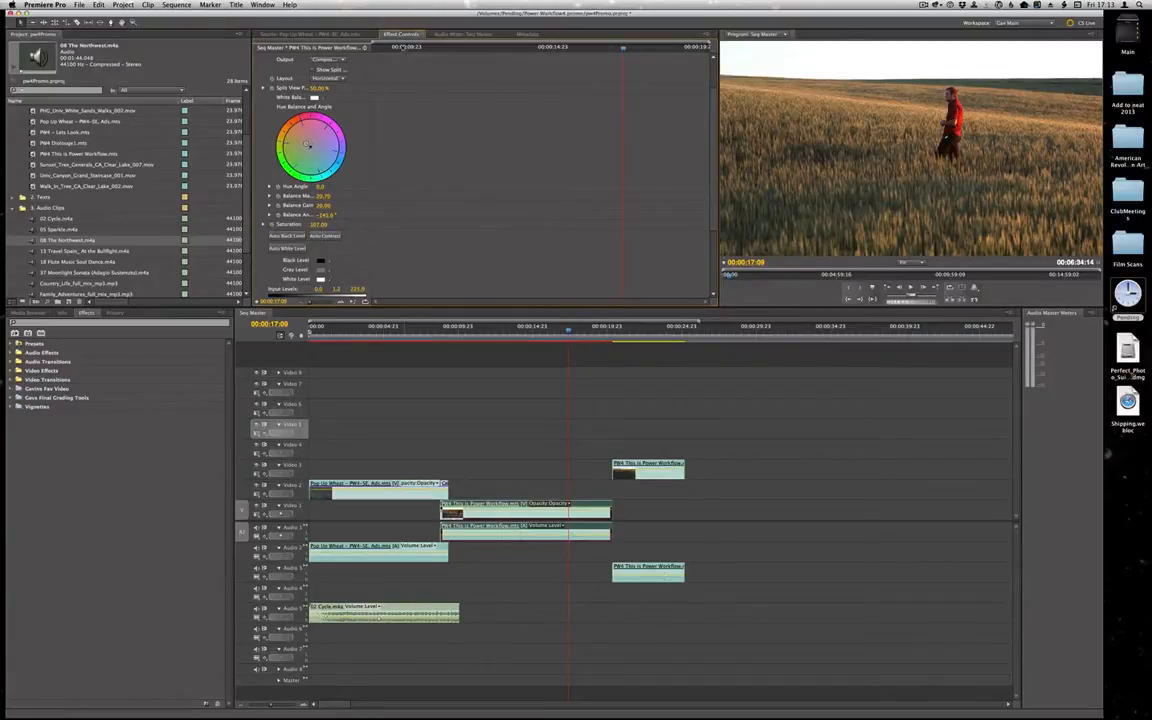
pyautogui.click(396, 48)
pyautogui.press('space')
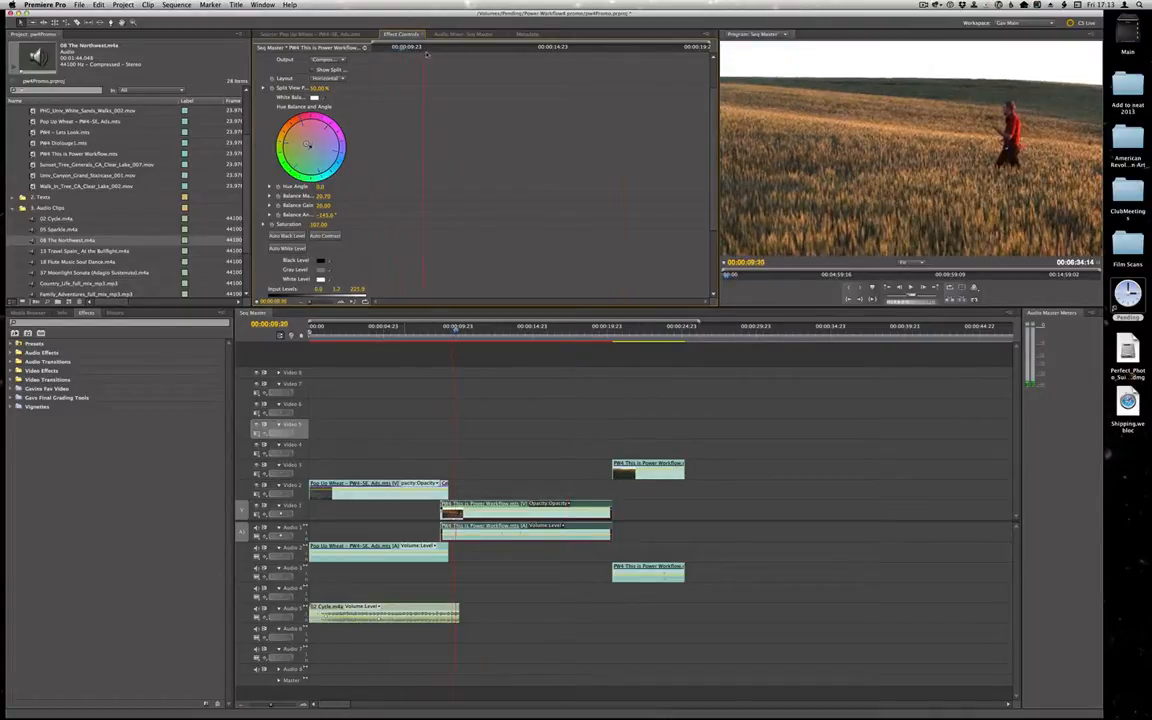
pyautogui.click(437, 49)
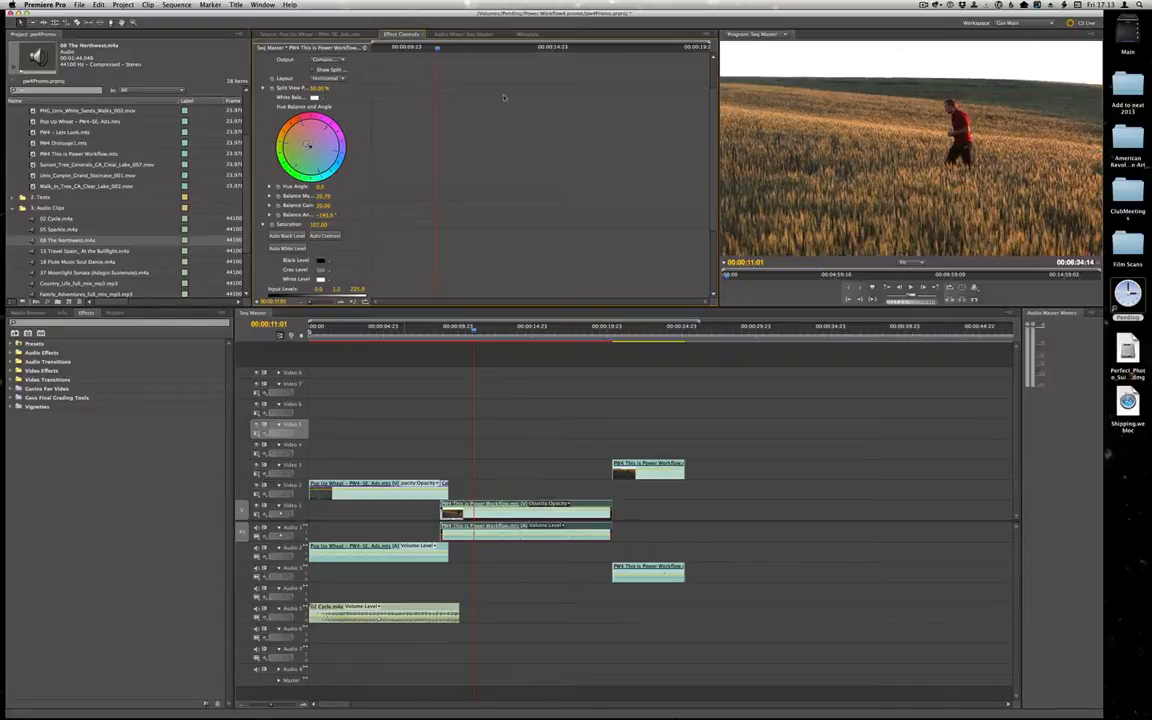
pyautogui.click(407, 48)
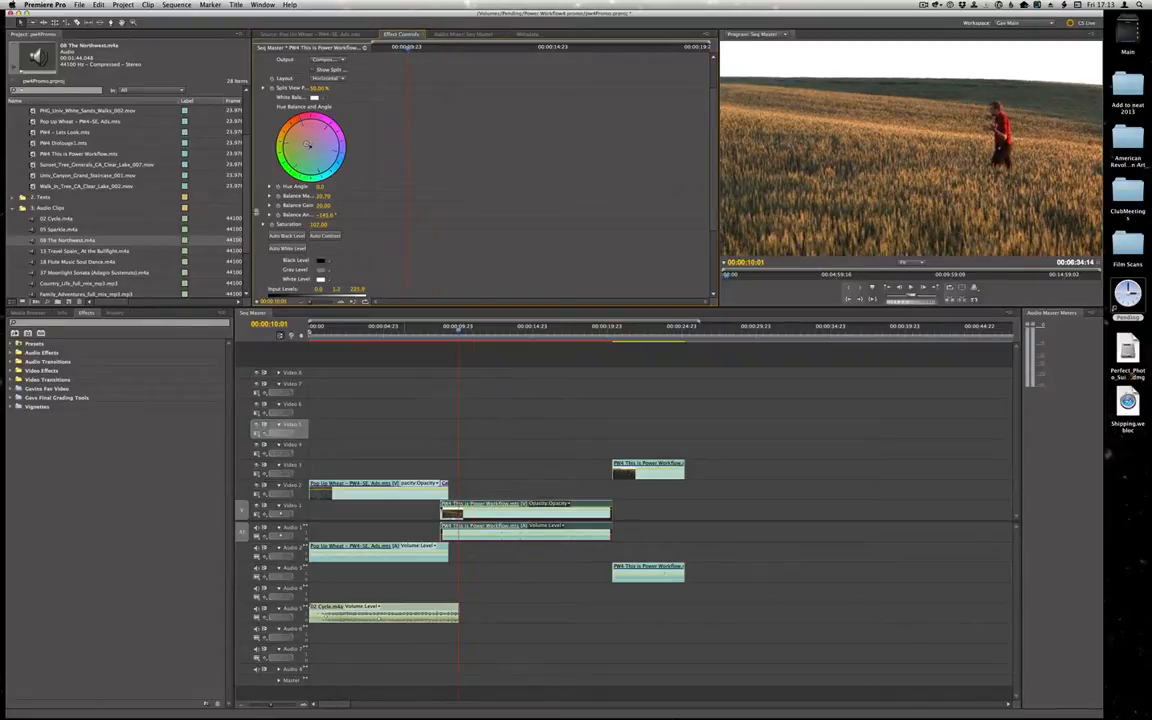
pyautogui.click(273, 225)
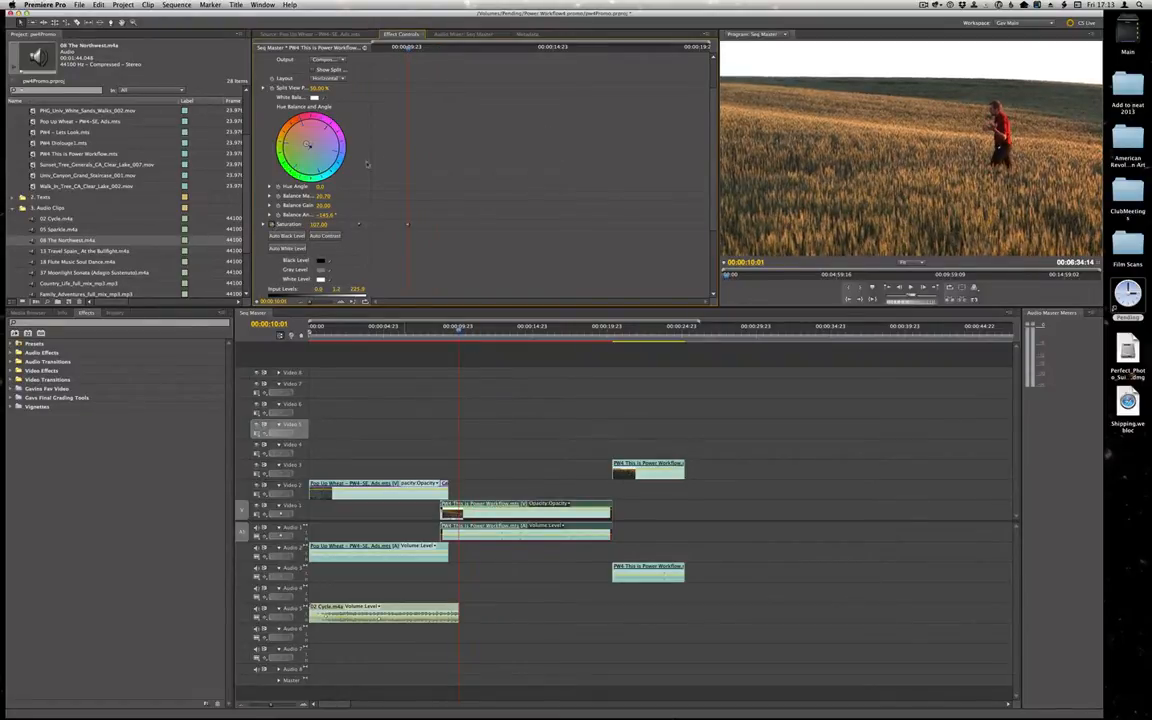
pyautogui.click(489, 48)
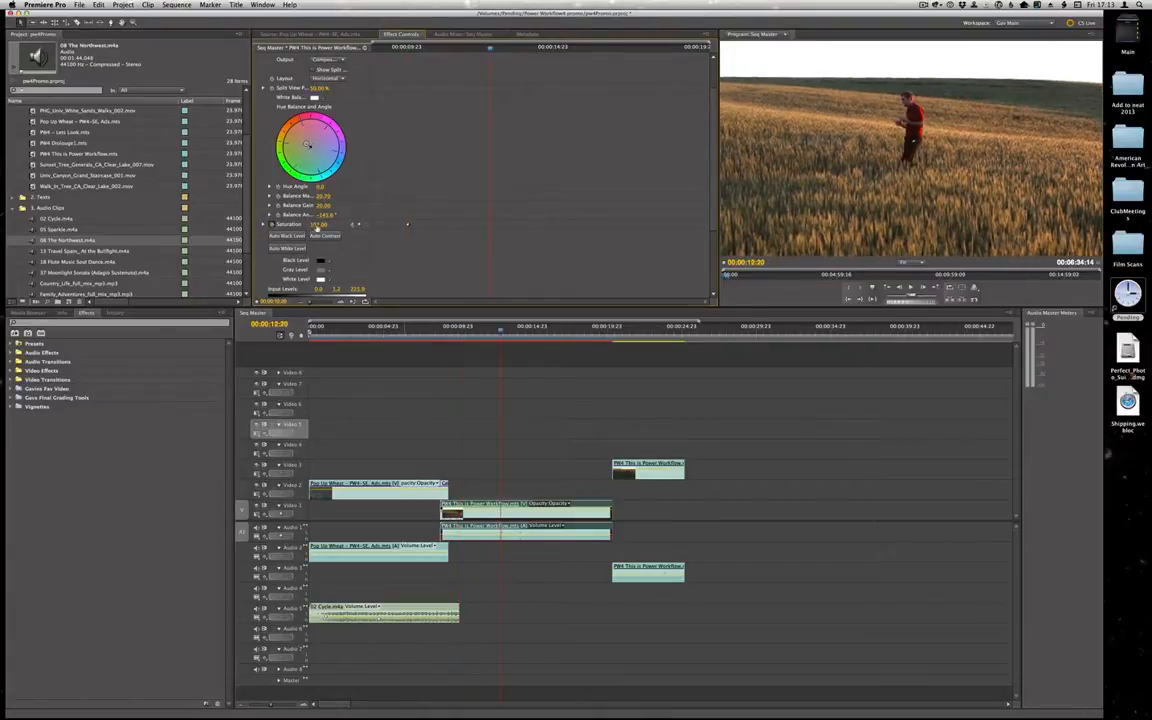
pyautogui.moveTo(317, 225); pyautogui.dragTo(308, 225)
# Adjust the clip's Fast Color Corrector balance at 00:00:10:12 to a stronger orange, at an angle of about -131°
pyautogui.moveTo(406, 48); pyautogui.dragTo(422, 67)
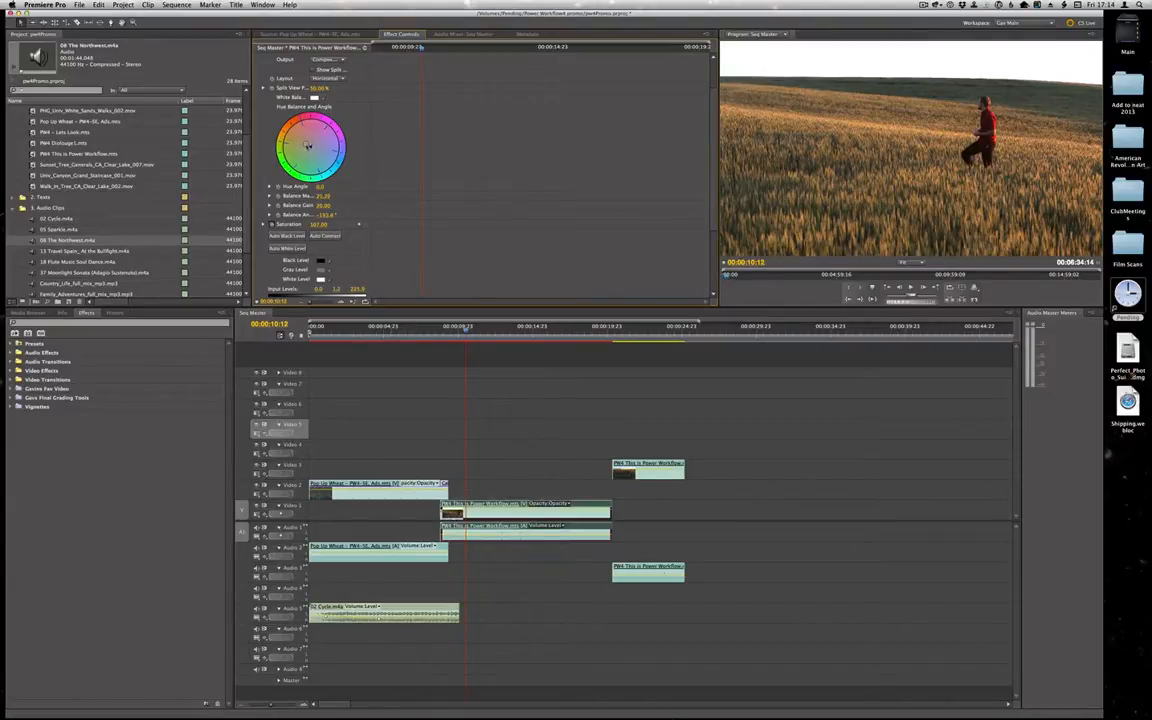
pyautogui.moveTo(307, 144); pyautogui.dragTo(308, 143)
pyautogui.scroll(5, 300, 150)
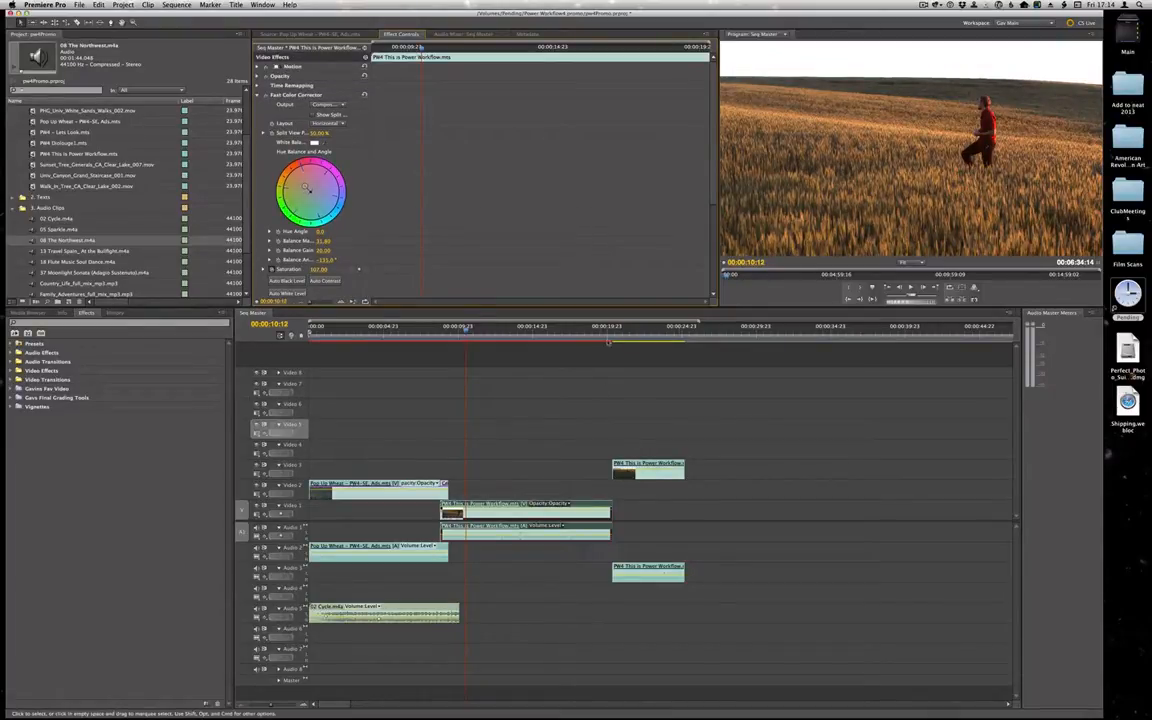
# Compare the effects on the Video 3 clip with those on the Video 1 clip, previewing 00:00:19:09
pyautogui.click(600, 336)
pyautogui.moveTo(613, 466); pyautogui.dragTo(613, 466)
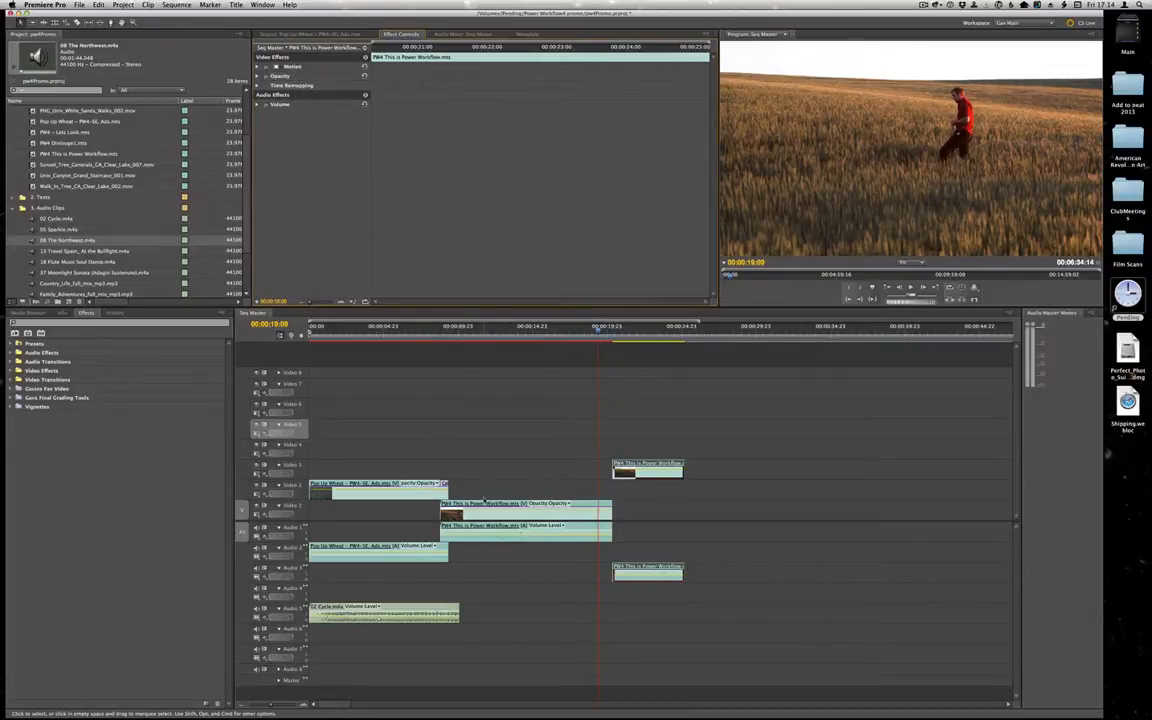
pyautogui.click(479, 510)
pyautogui.click(266, 94)
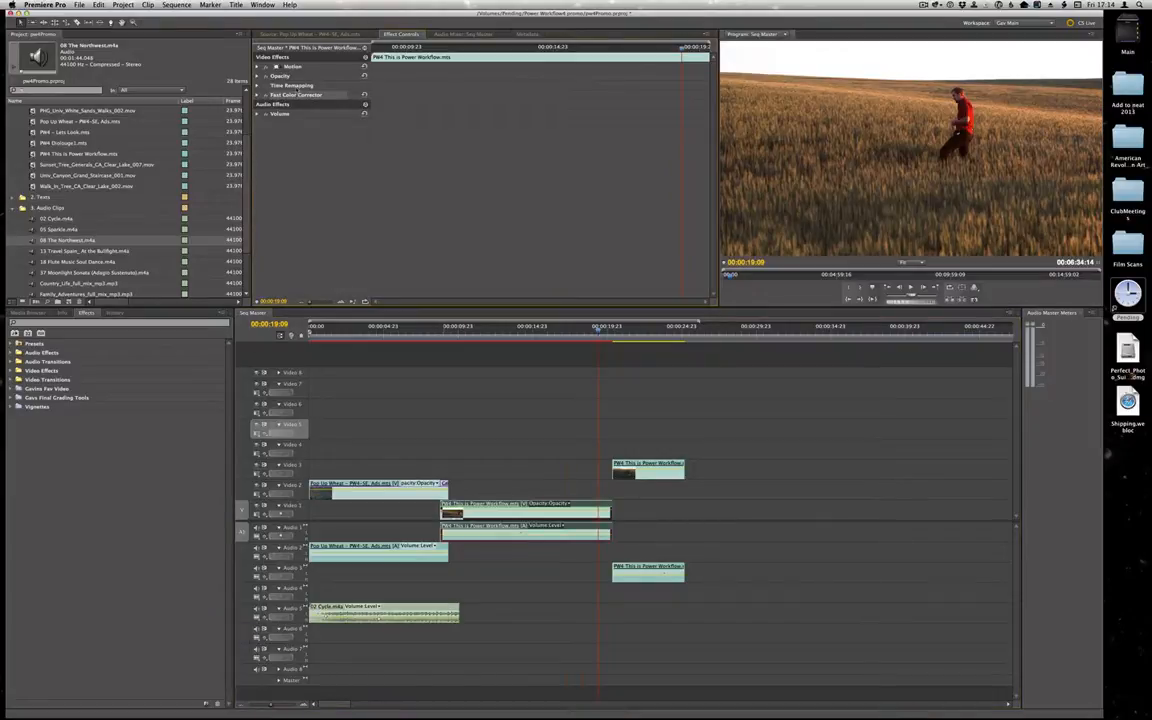
# Try selecting several effects of the Video 1 clip together, and check the Effect Controls options
pyautogui.click(296, 86)
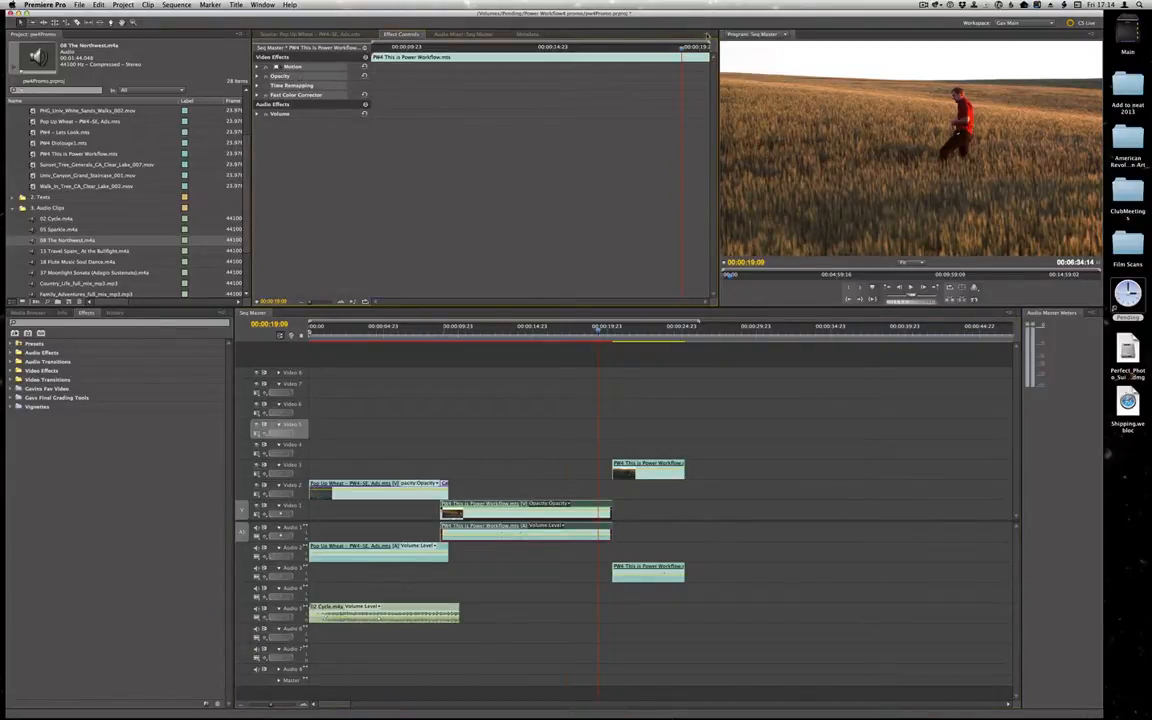
pyautogui.click(709, 34)
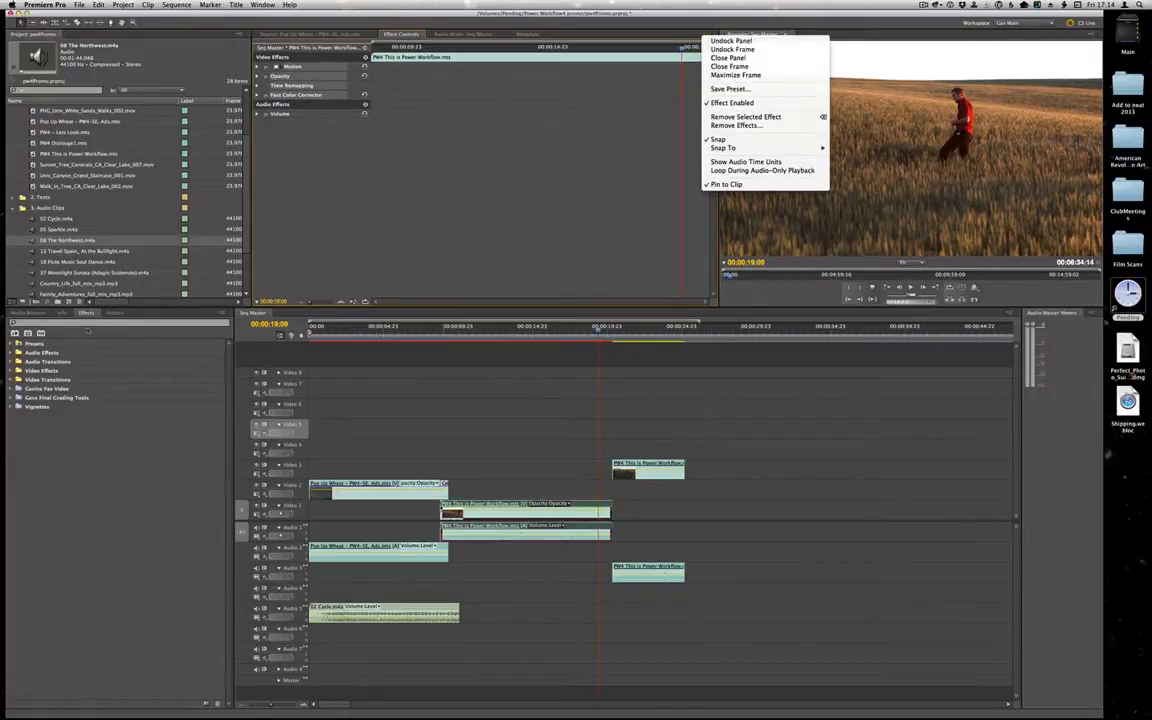
pyautogui.click(335, 189)
pyautogui.click(304, 176)
pyautogui.click(294, 95)
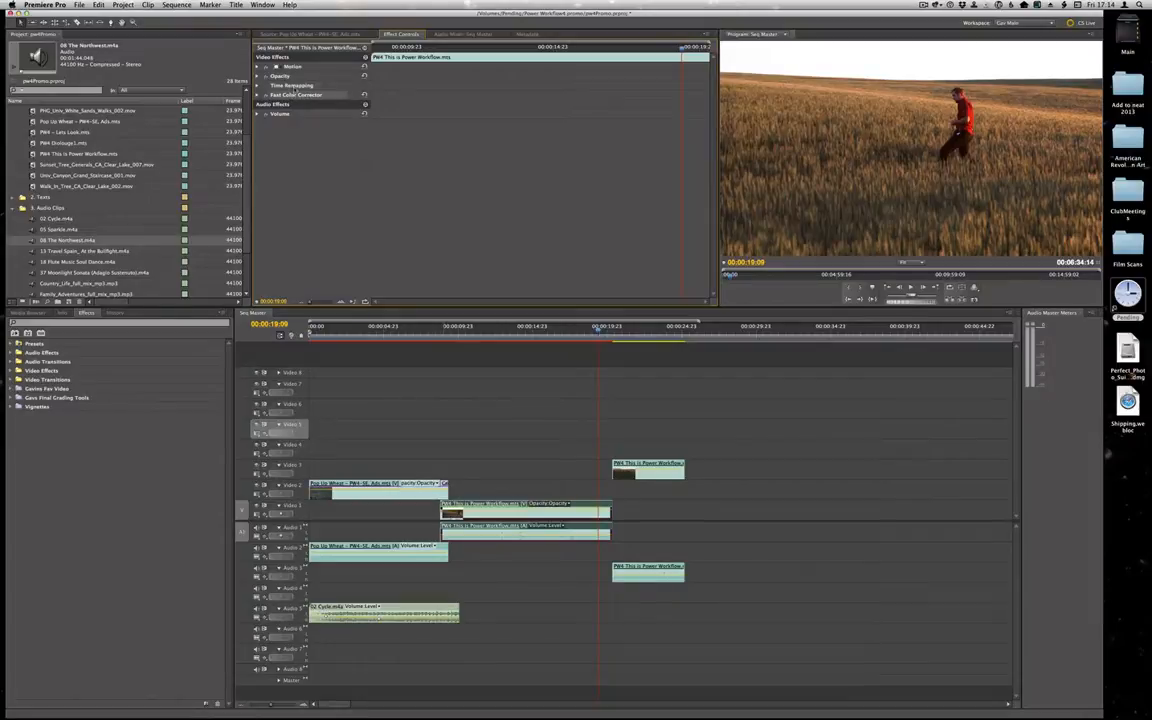
pyautogui.keyDown('super'); pyautogui.click(295, 86); pyautogui.keyUp('super')
pyautogui.keyDown('super'); pyautogui.click(293, 78); pyautogui.keyUp('super')
pyautogui.click(297, 155)
# Copy the Fast Color Corrector from the Video 1 clip and paste it onto the PW4 This is Power Workflow clip on Video 3
pyautogui.click(296, 96)
pyautogui.click(554, 331)
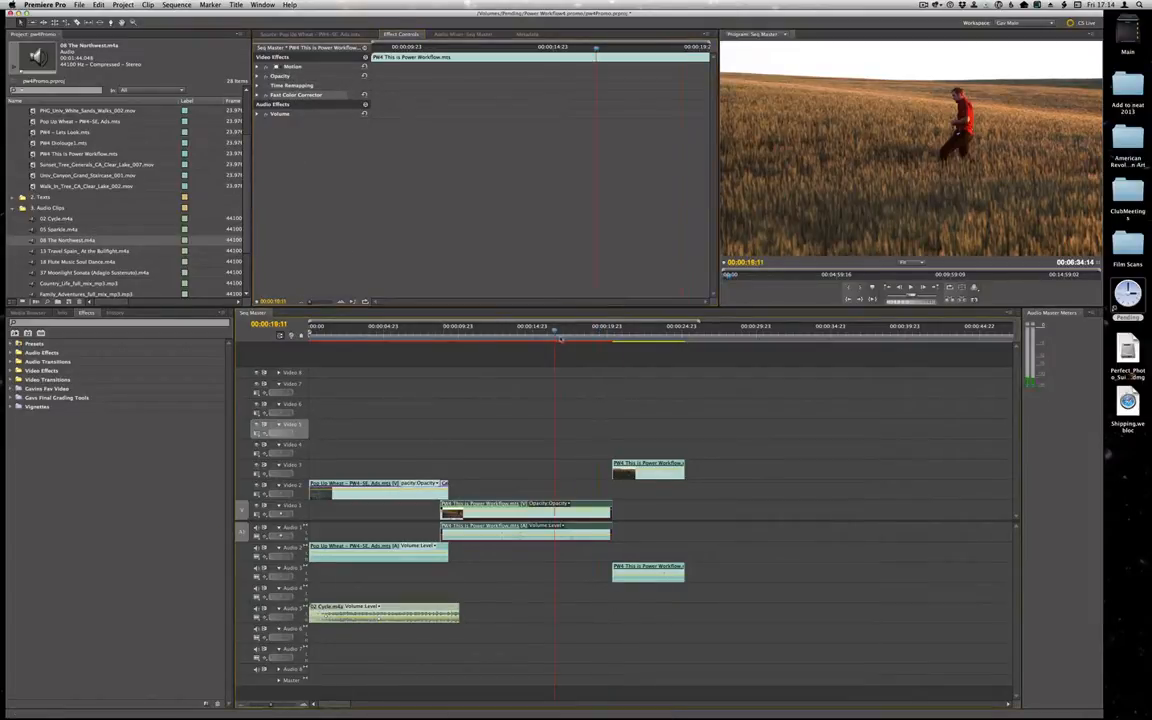
pyautogui.click(605, 333)
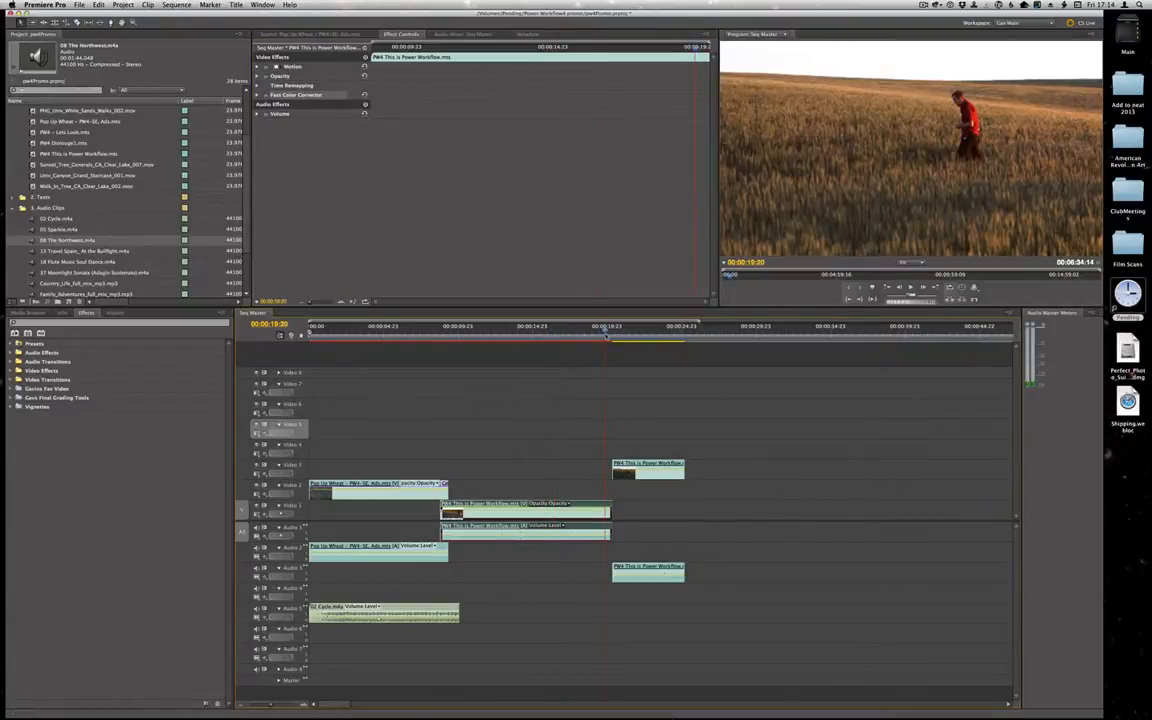
pyautogui.press('space')
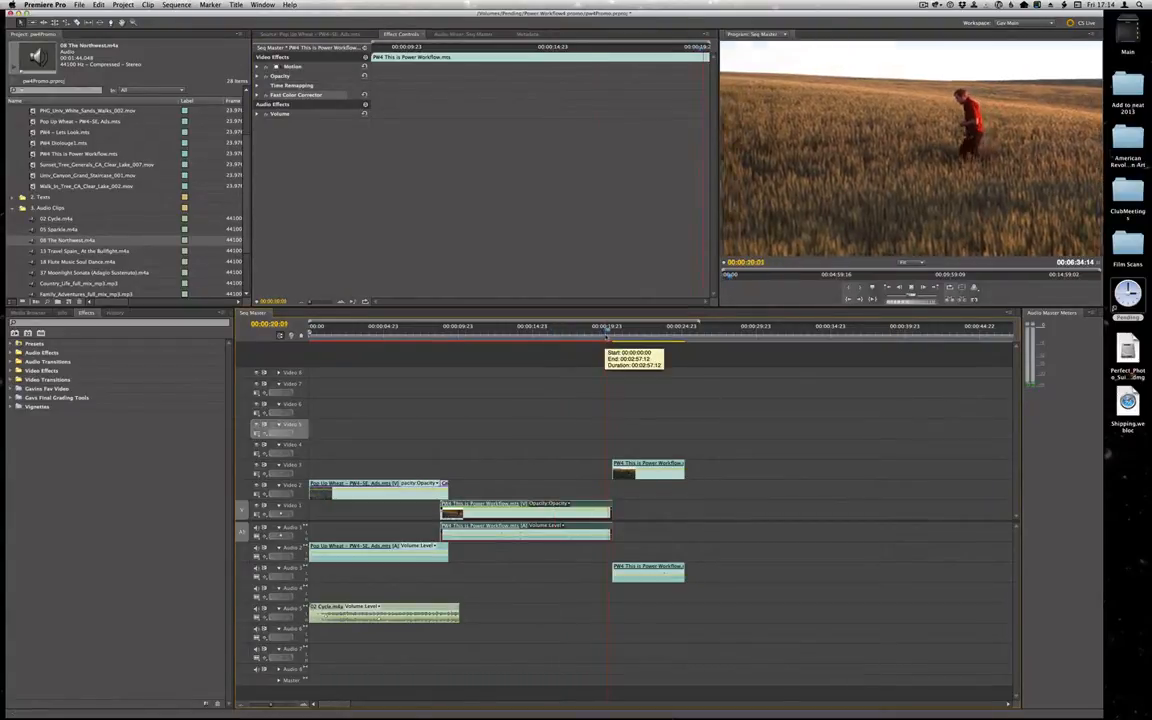
pyautogui.moveTo(606, 336); pyautogui.dragTo(610, 340)
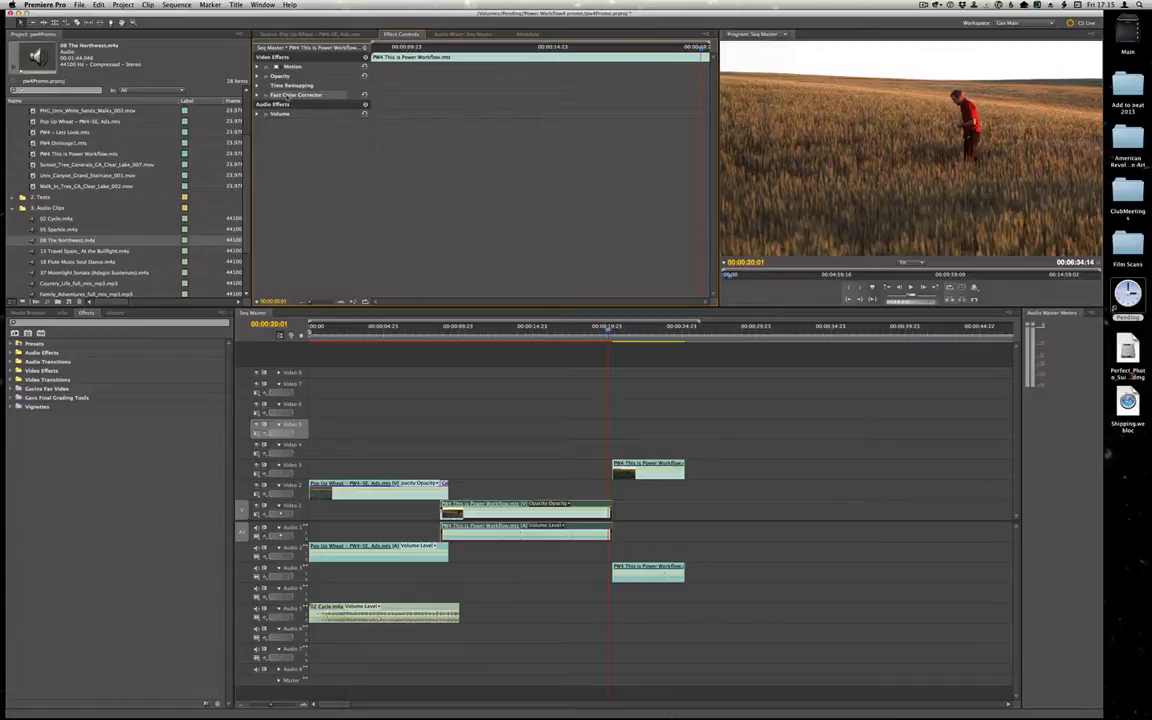
pyautogui.press('space')
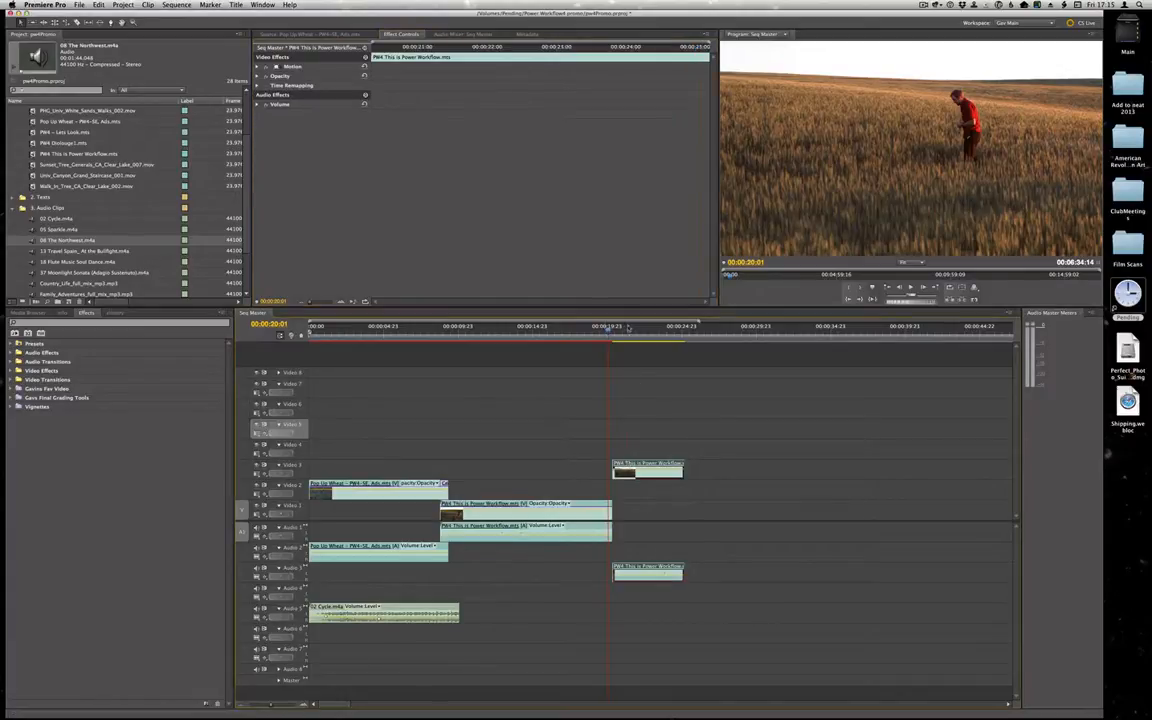
pyautogui.press('super+v')
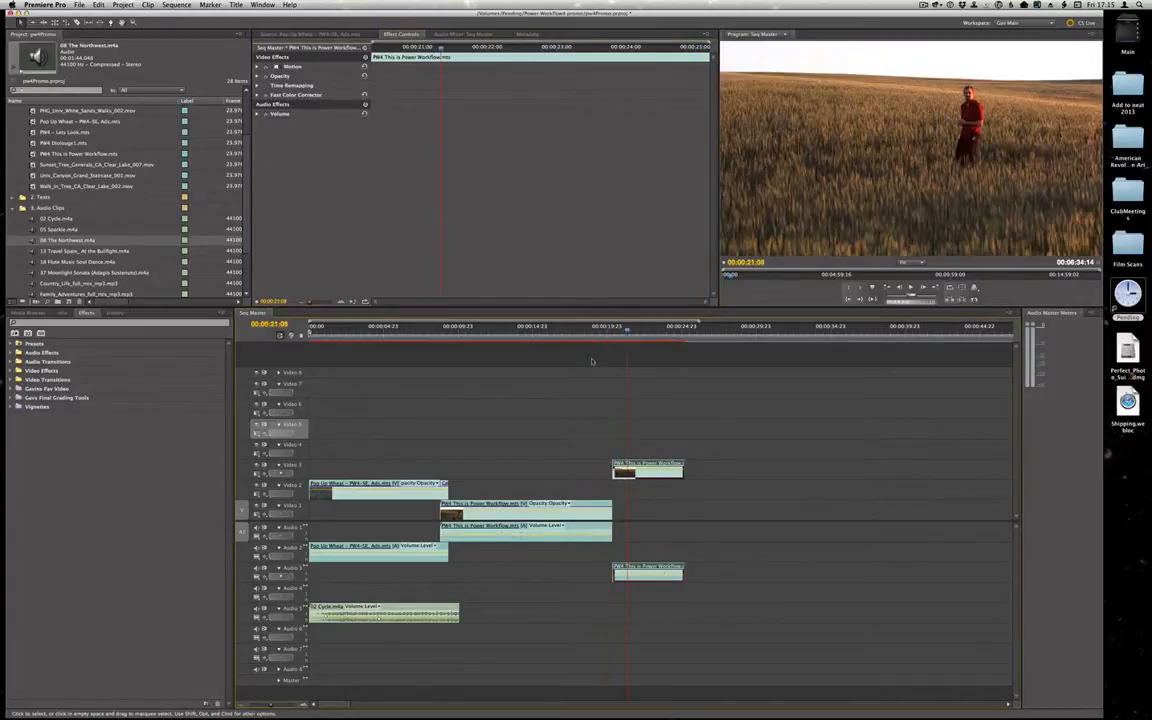
# Preview the corrected clips near the cut to Video 3 and play the opening from 00:00:02:06 with nothing selected
pyautogui.click(601, 340)
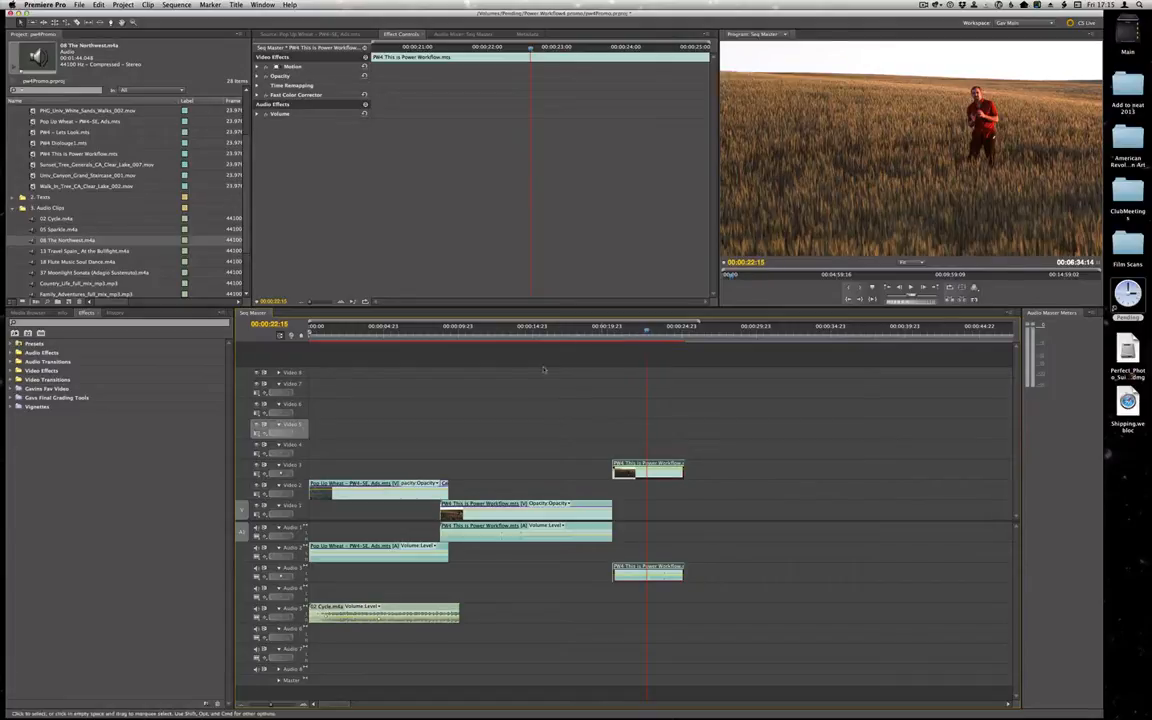
pyautogui.click(343, 331)
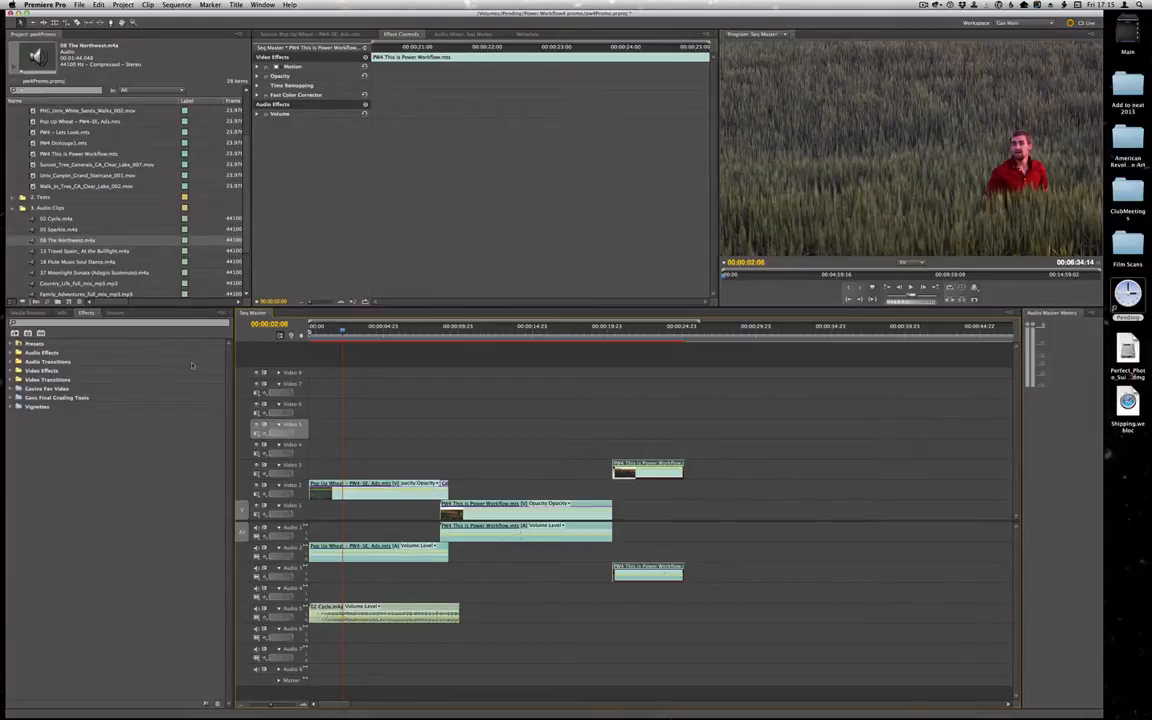
pyautogui.click(475, 398)
pyautogui.press('space')
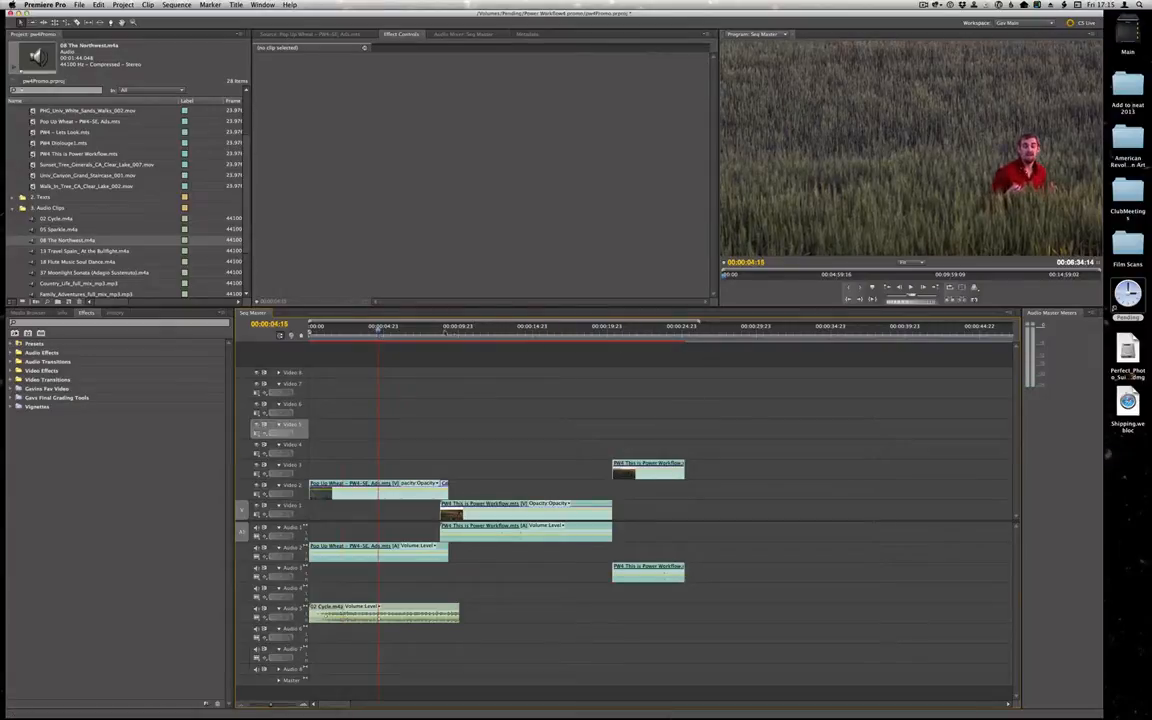
# Stop playback and preview the opening at 00:00:04:00 and the Video 3 clip at 00:00:22:19
pyautogui.press('space')
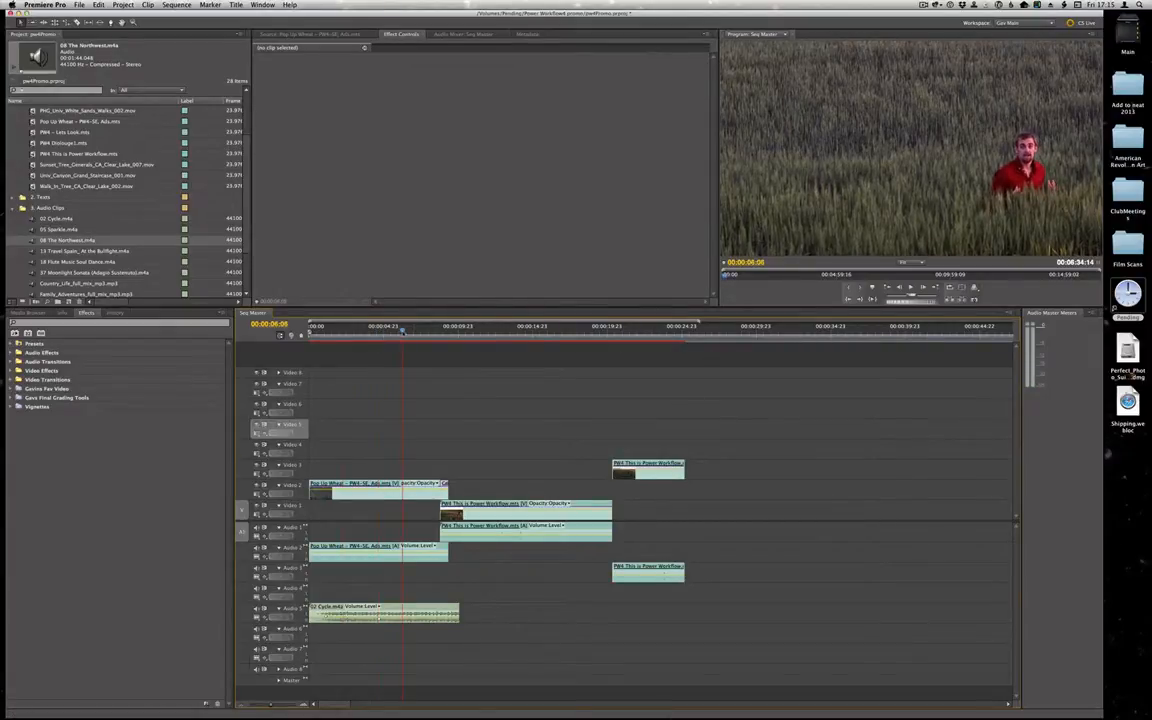
pyautogui.moveTo(402, 331); pyautogui.dragTo(369, 331)
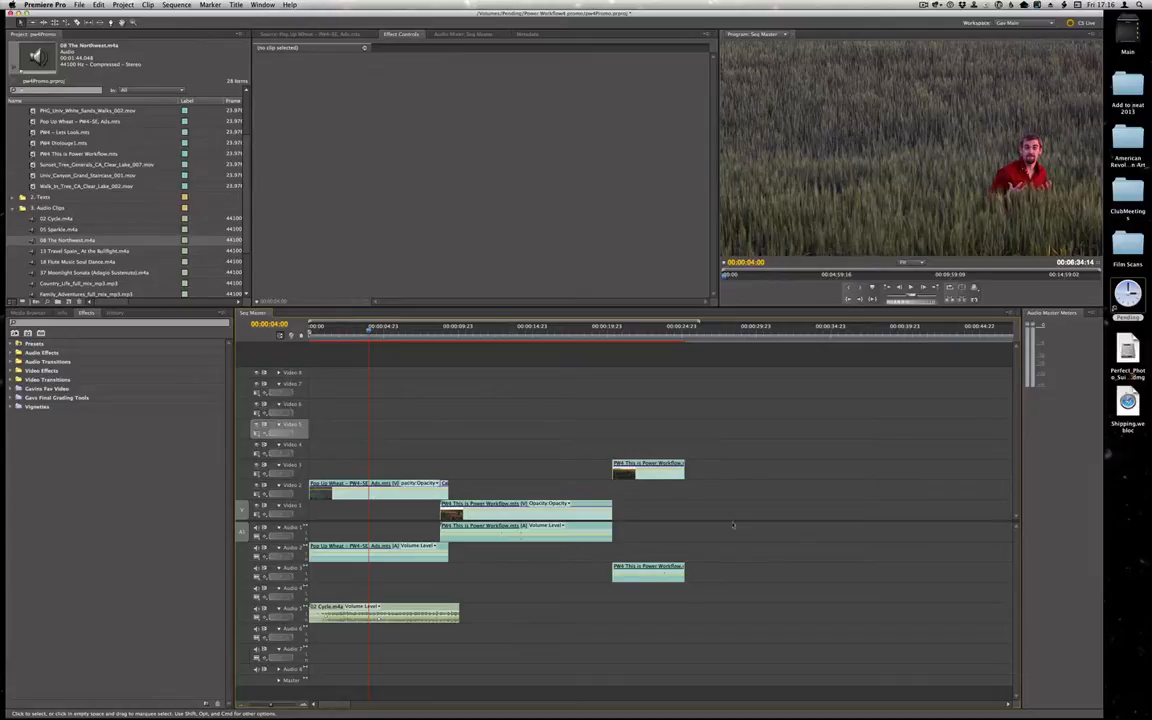
pyautogui.click(646, 331)
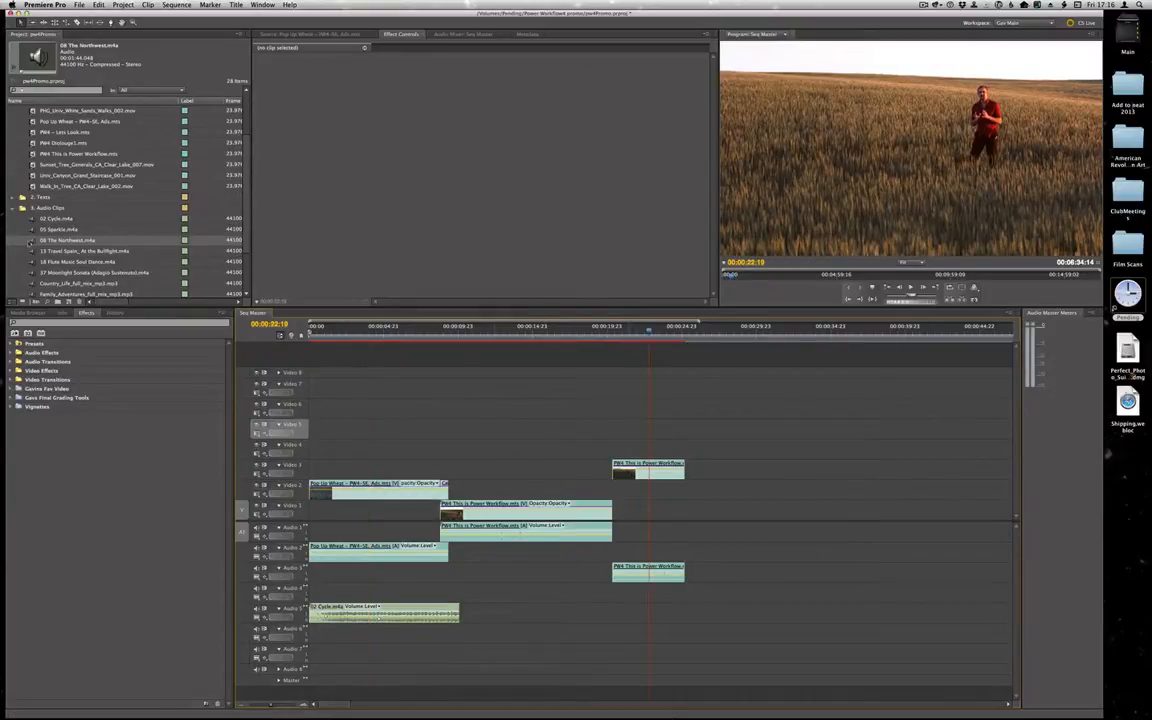
# Open the export settings for the Seq Master sequence, review them, and close without exporting
pyautogui.scroll(-3, 62, 229)
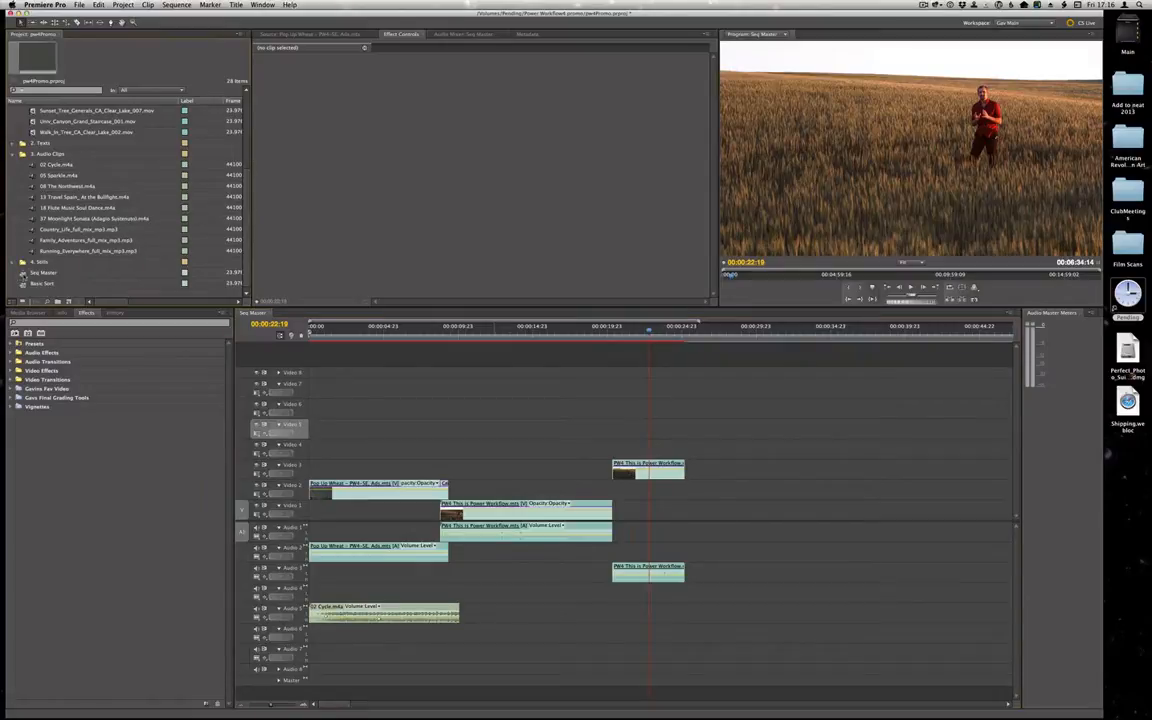
pyautogui.click(20, 272)
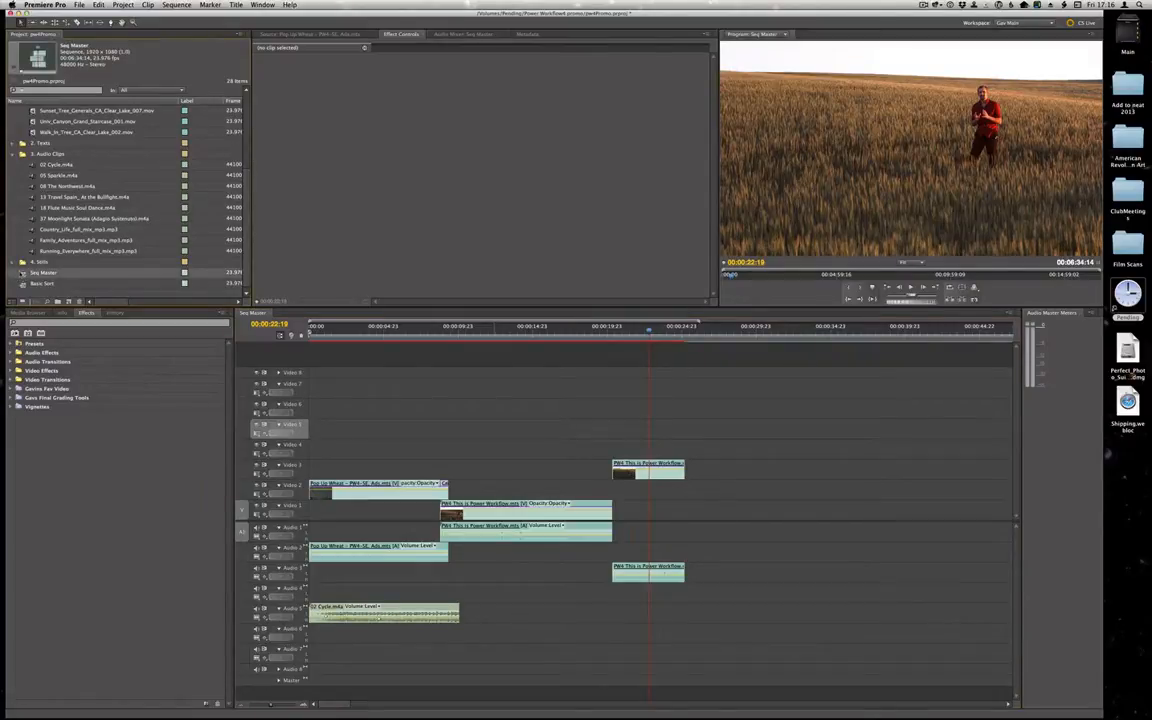
pyautogui.press('super+m')
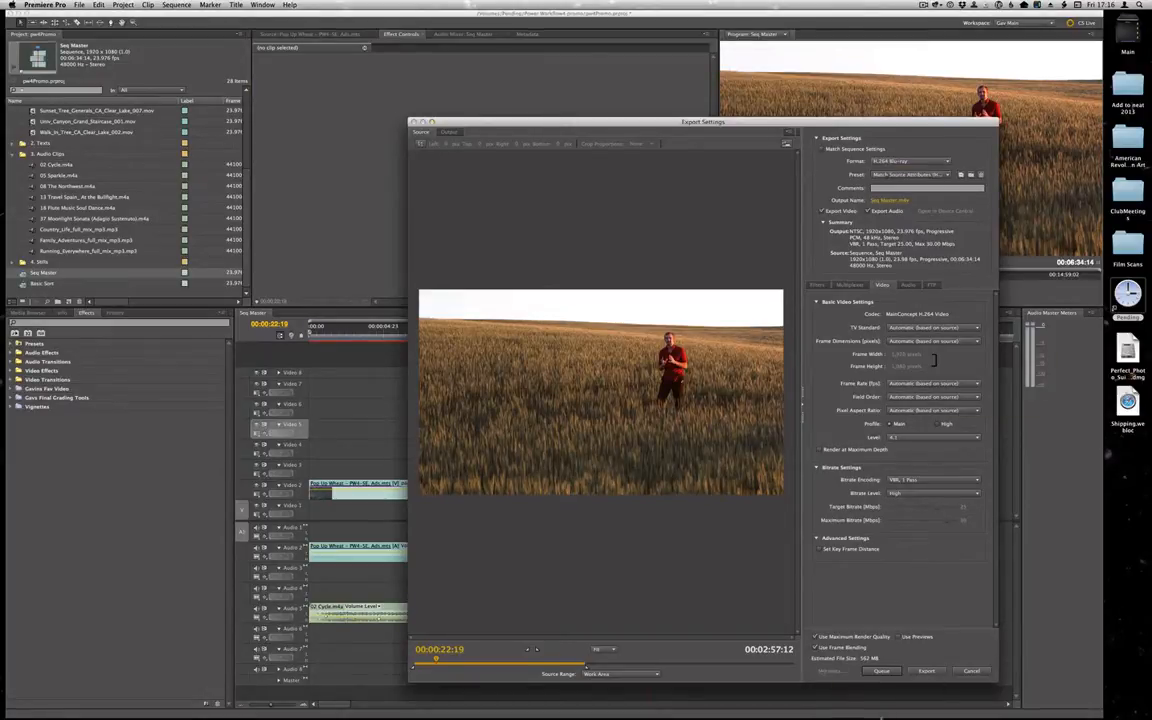
pyautogui.click(975, 672)
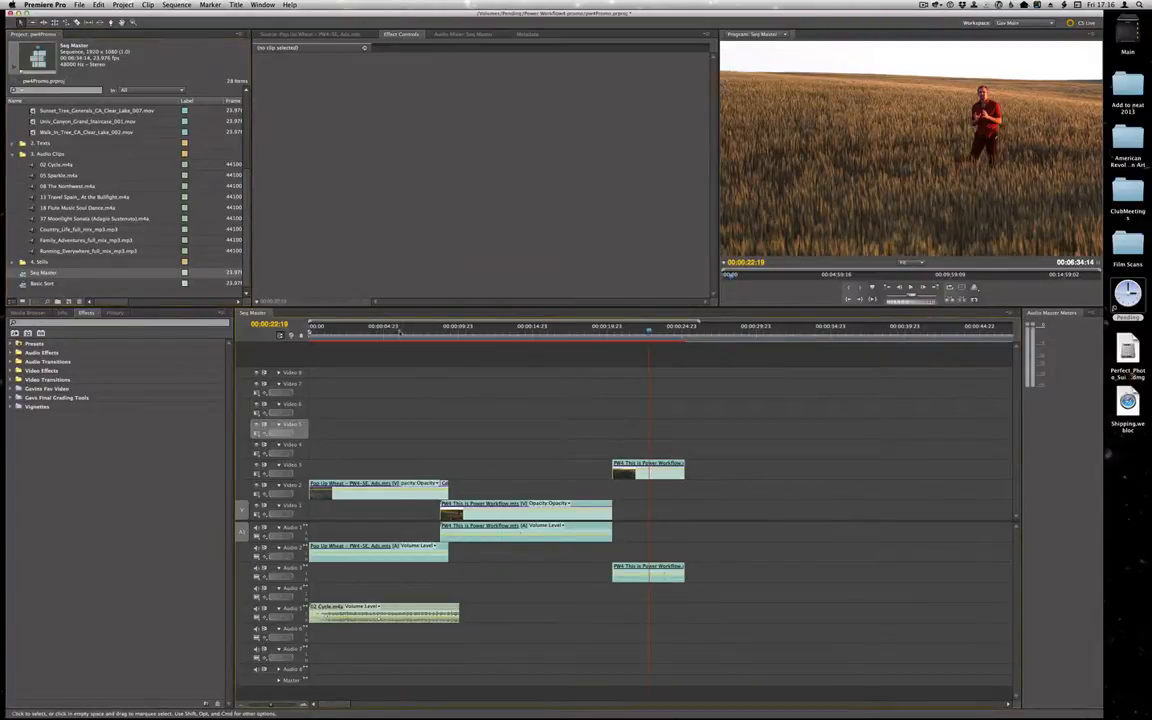
# Preview the opening clip at 00:00:04:18 and save the project
pyautogui.moveTo(400, 332); pyautogui.dragTo(380, 366)
pyautogui.press('super+s')
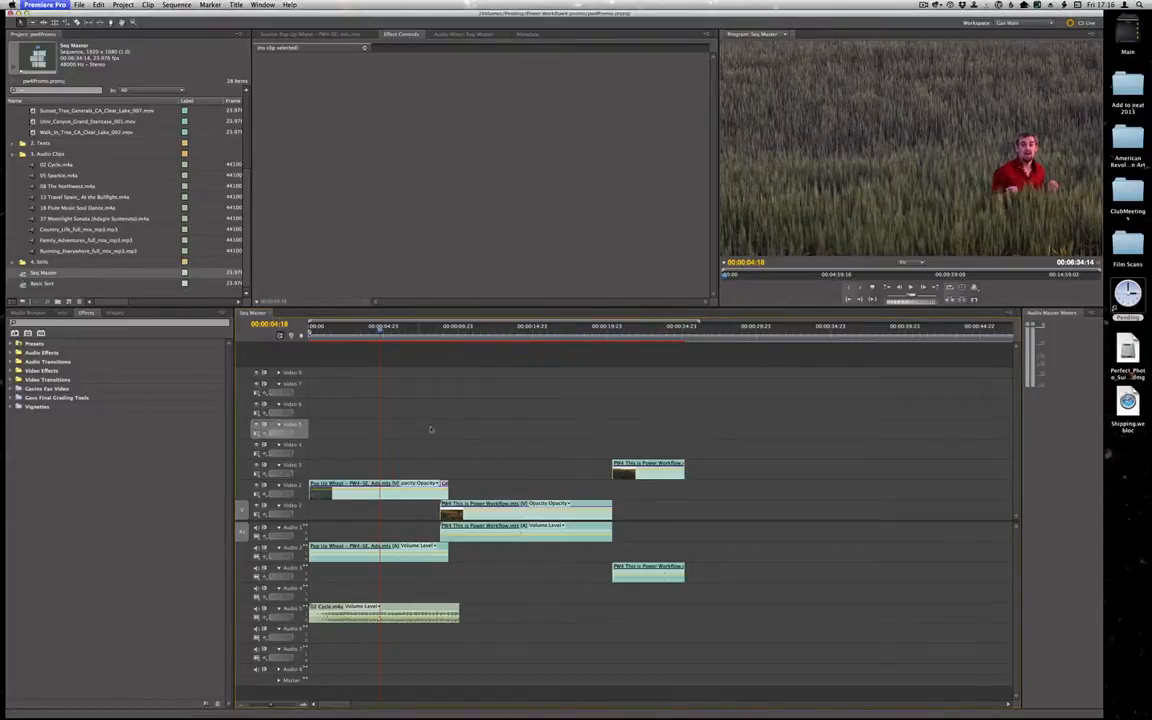
# Switch to Finder and locate the pw4Promo.prproj project file in the Power Workflow4 promo folder
pyautogui.press('super+h')
pyautogui.moveTo(865, 714)
pyautogui.click(974, 696)
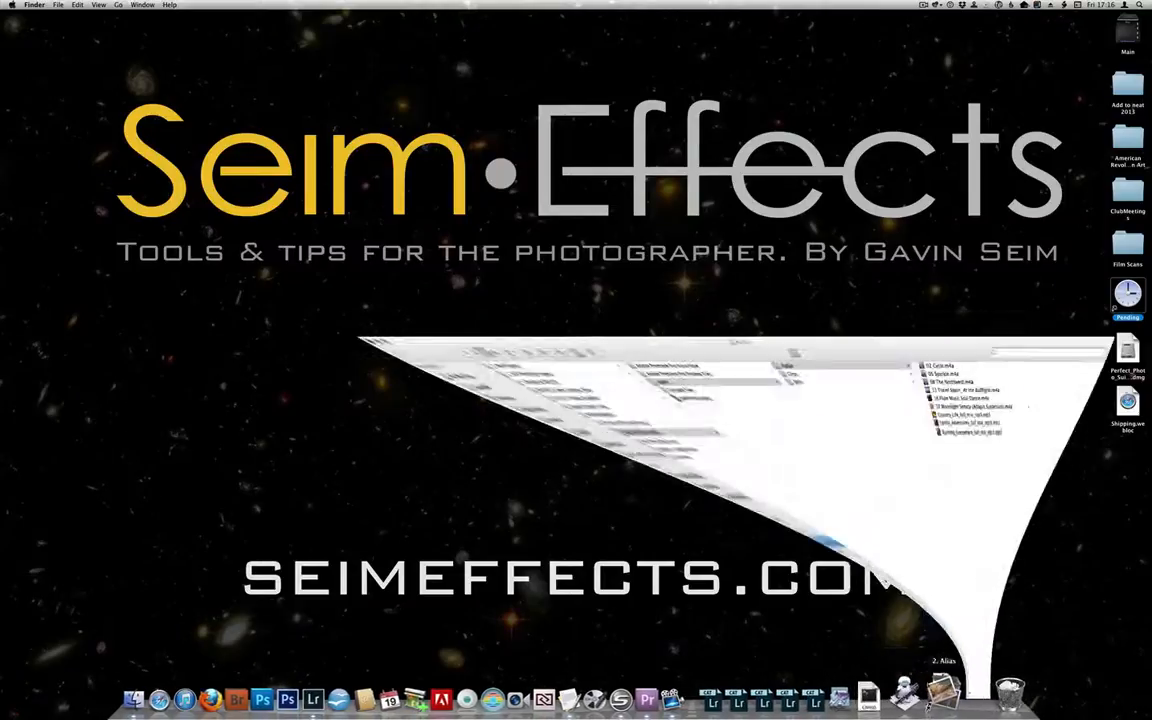
pyautogui.click(545, 322)
pyautogui.click(544, 331)
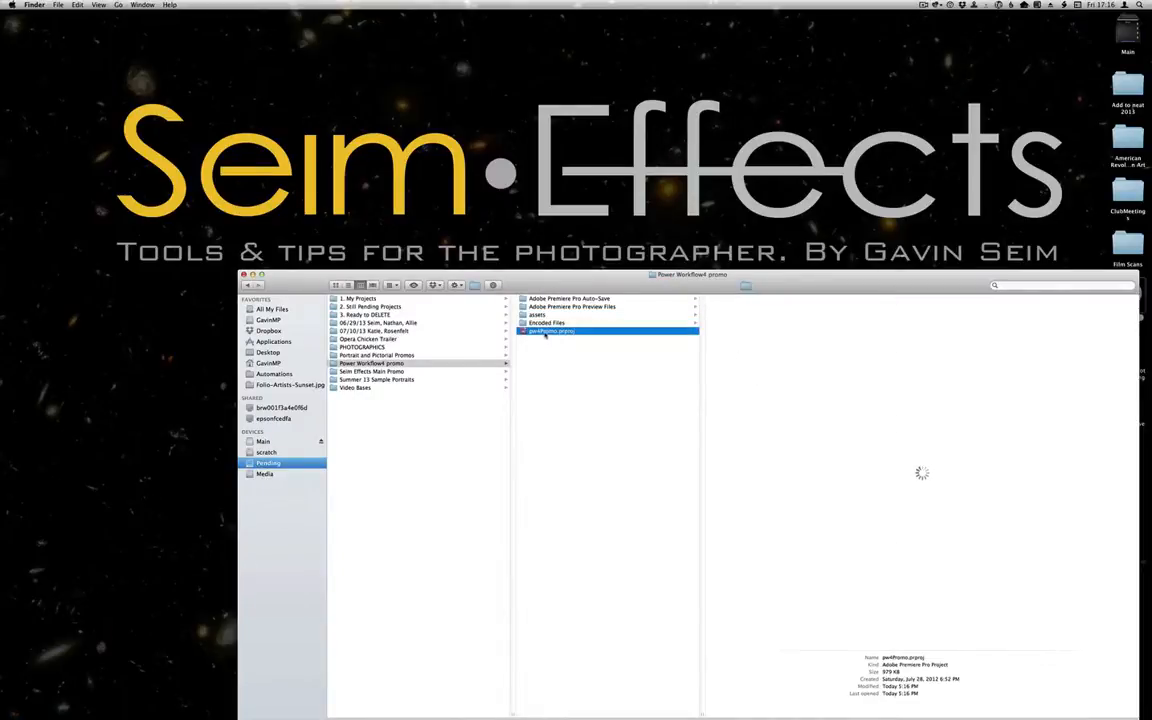
pyautogui.press('Left')
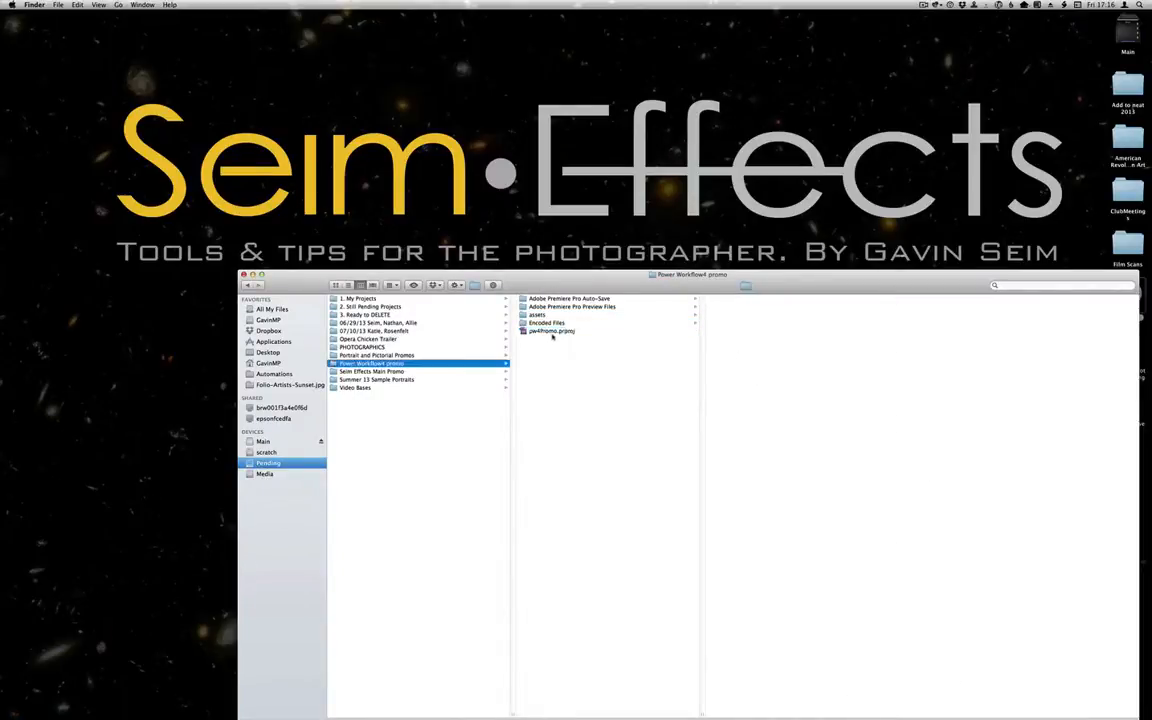
pyautogui.click(551, 332)
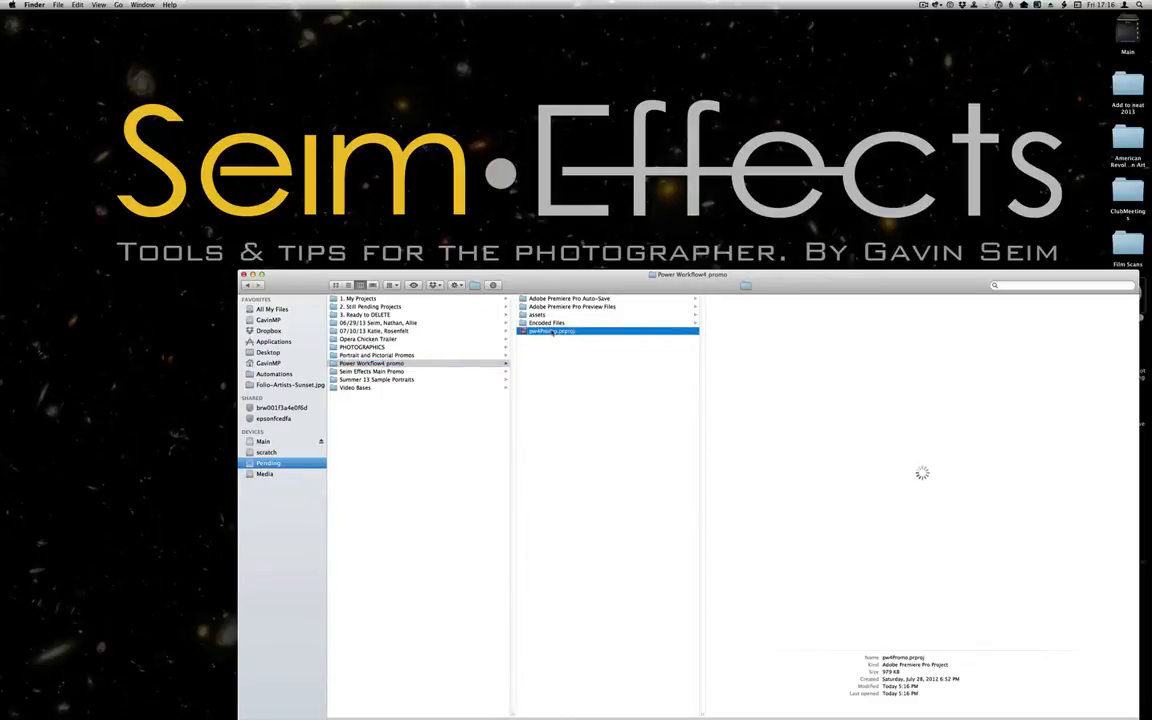
# Deselect the project file, close the Finder window, and switch back to Premiere Pro
pyautogui.click(553, 391)
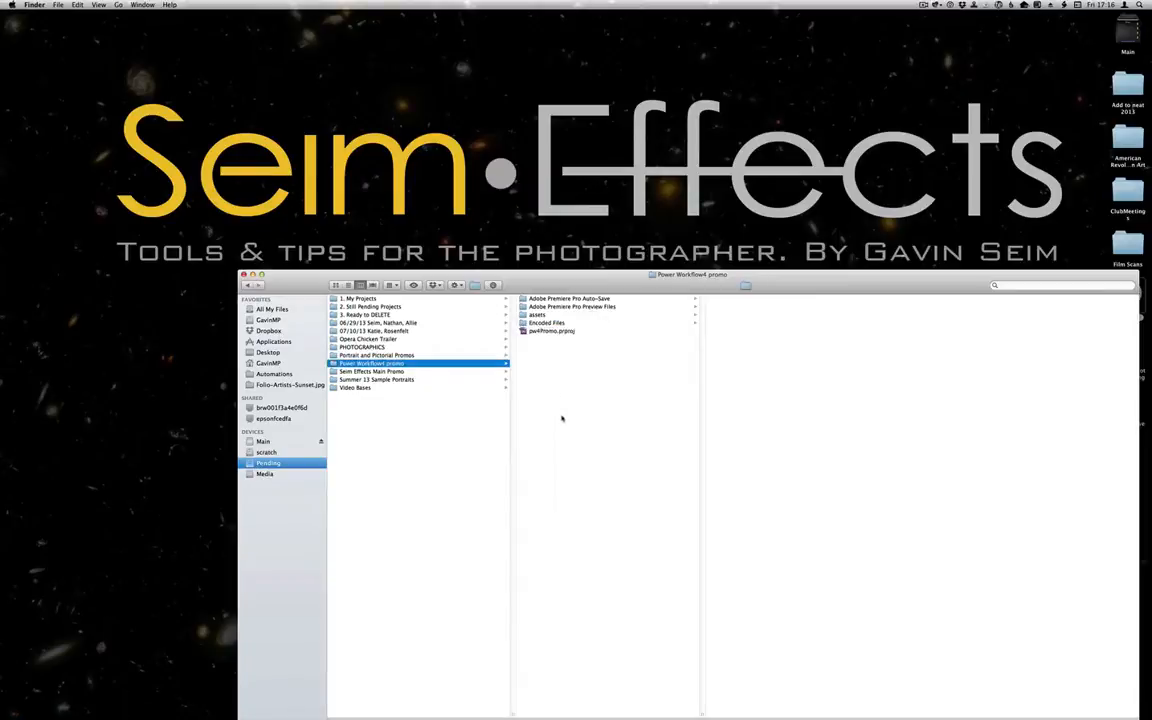
pyautogui.press('super+w')
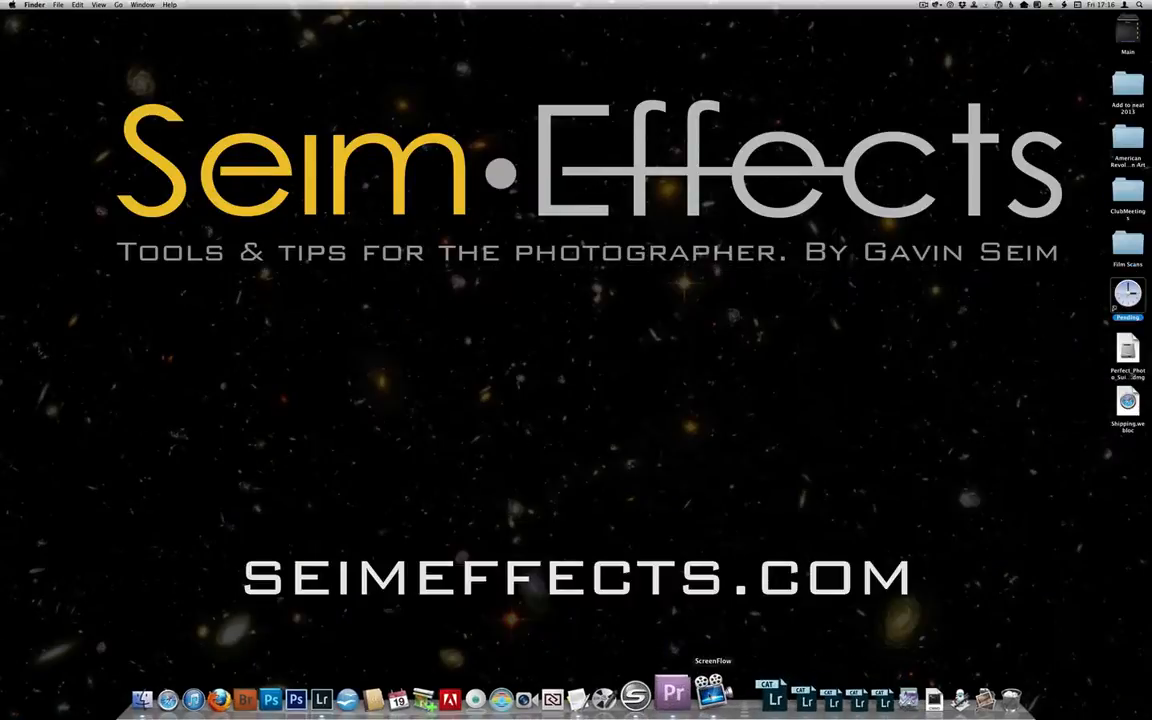
pyautogui.click(687, 690)
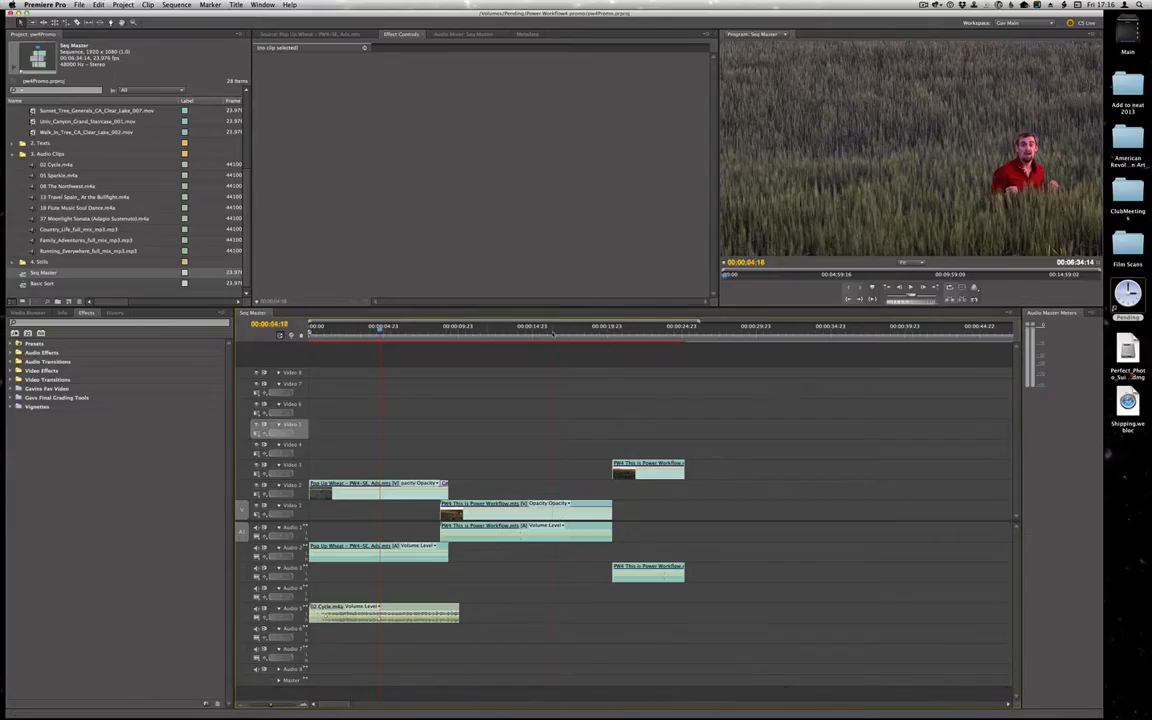
# Look over the saved effect presets and preview the sequence at 00:00:03:00 and 00:00:23:16
pyautogui.moveTo(316, 332); pyautogui.dragTo(354, 355)
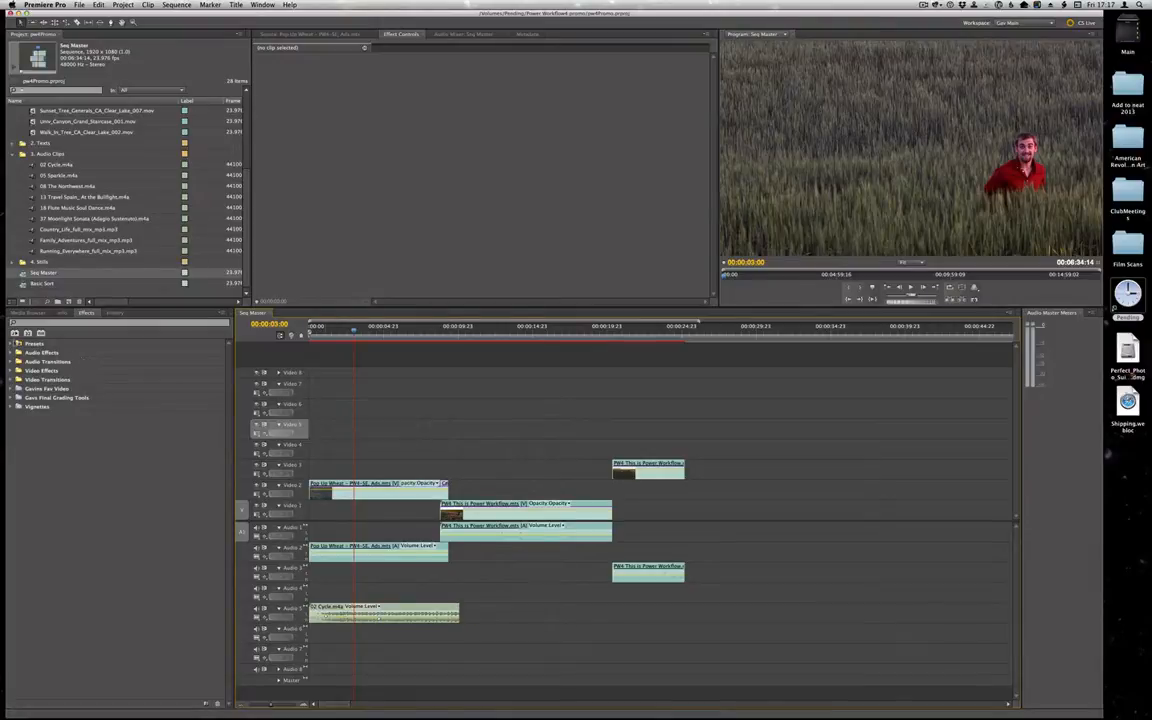
pyautogui.click(17, 343)
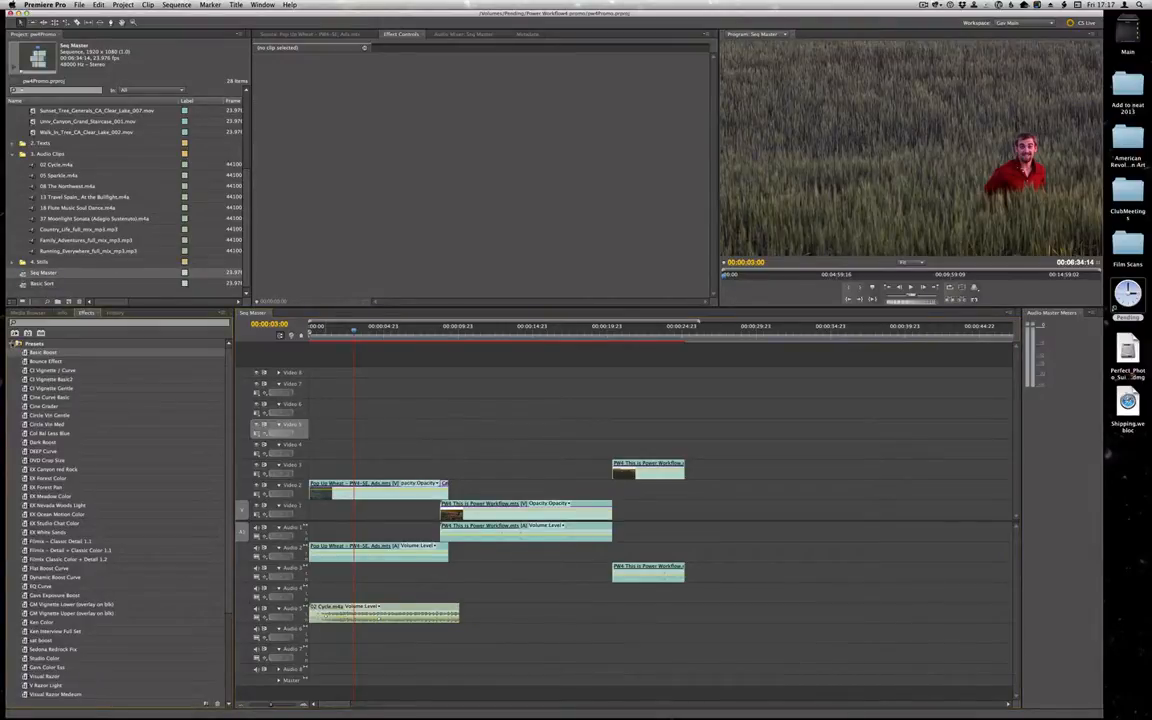
pyautogui.click(11, 344)
pyautogui.moveTo(355, 329); pyautogui.dragTo(662, 346)
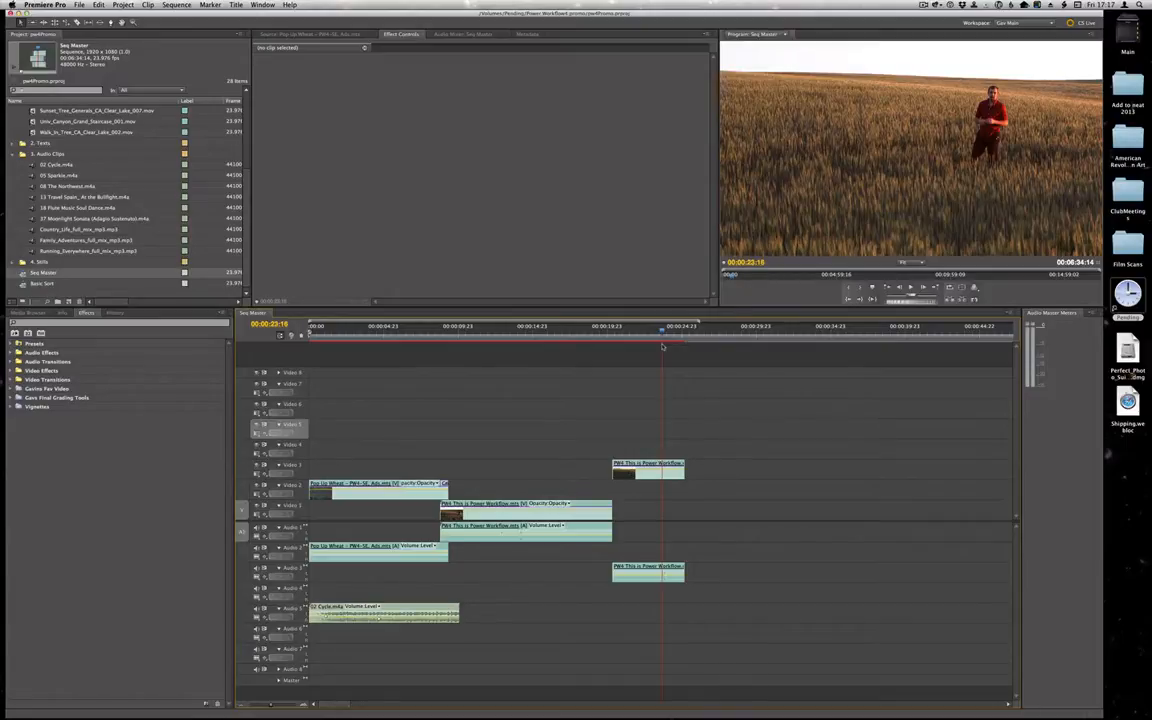
# Check the Program monitor's playback and display options and the available sequence commands, leaving them all as they are
pyautogui.rightClick(910, 174)
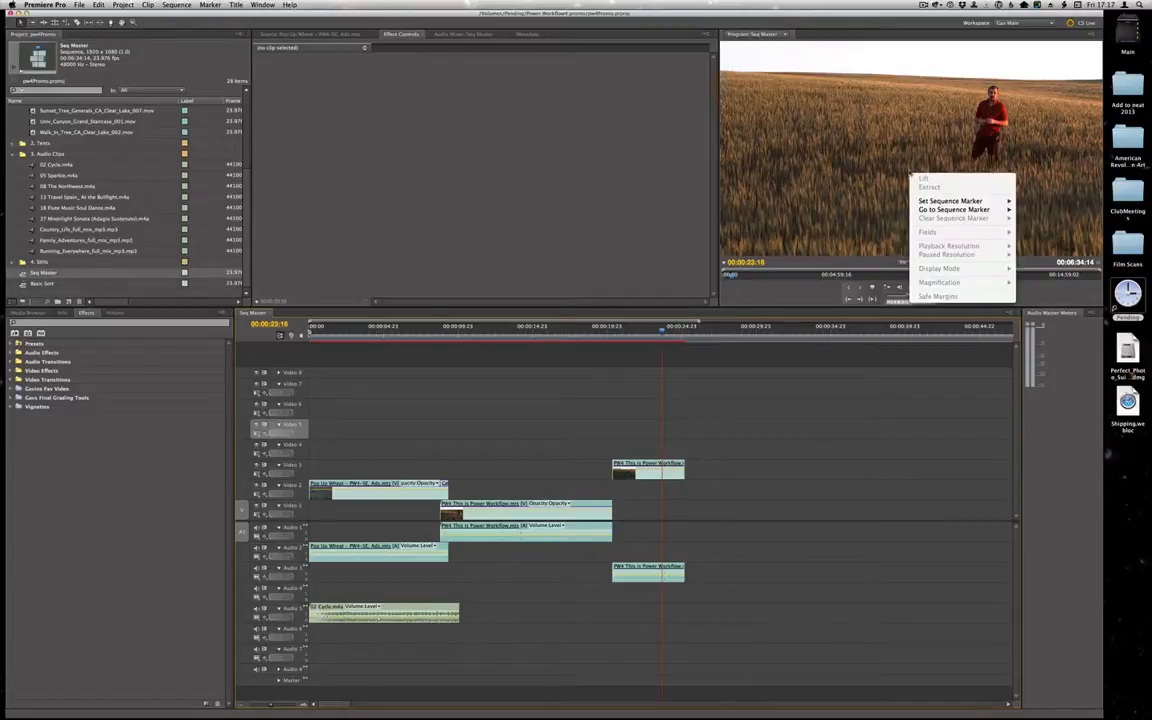
pyautogui.click(815, 278)
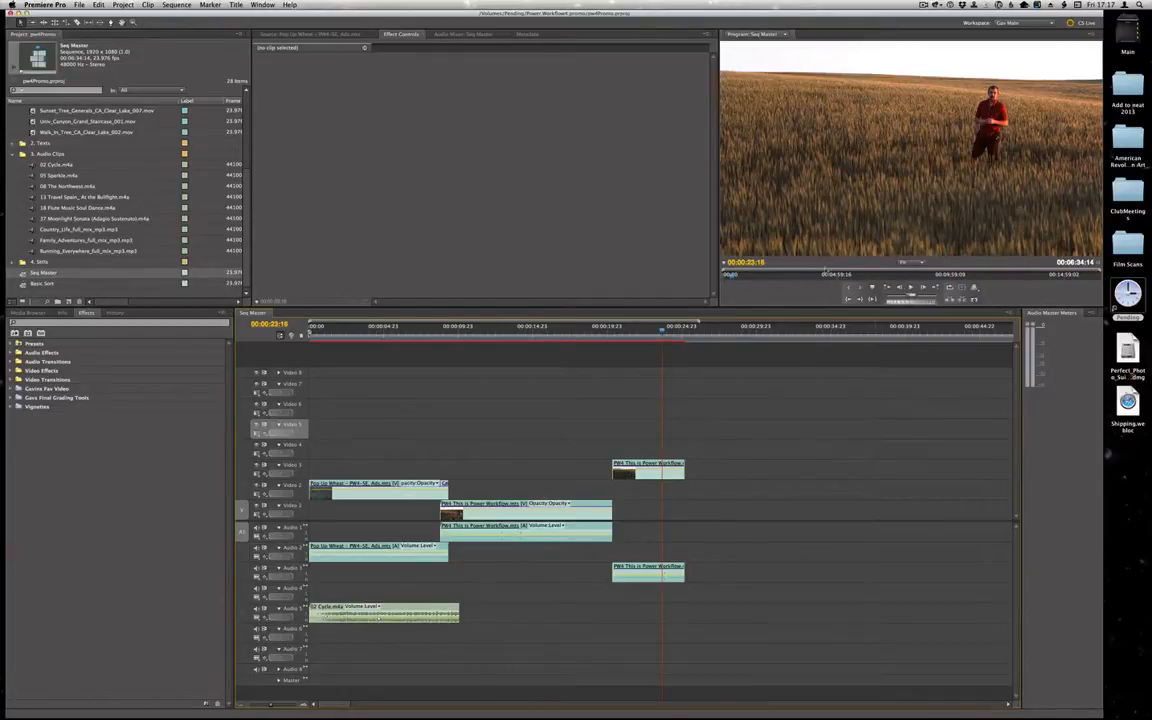
pyautogui.rightClick(858, 153)
pyautogui.moveTo(905, 225)
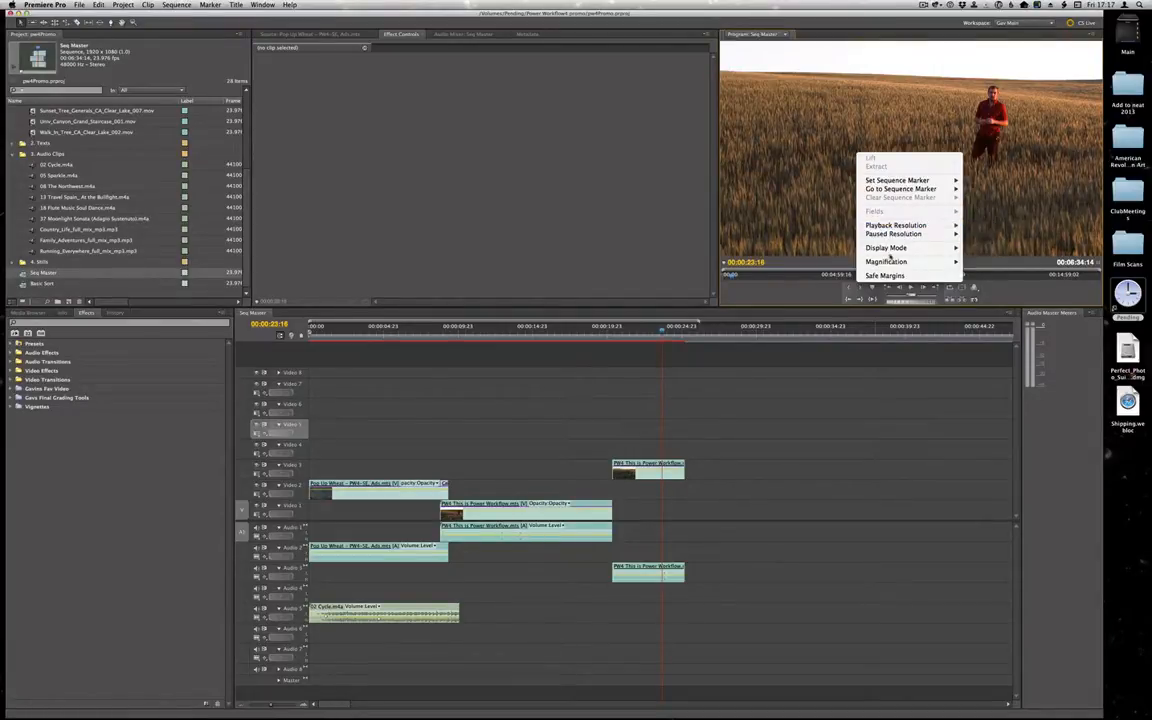
pyautogui.click(786, 293)
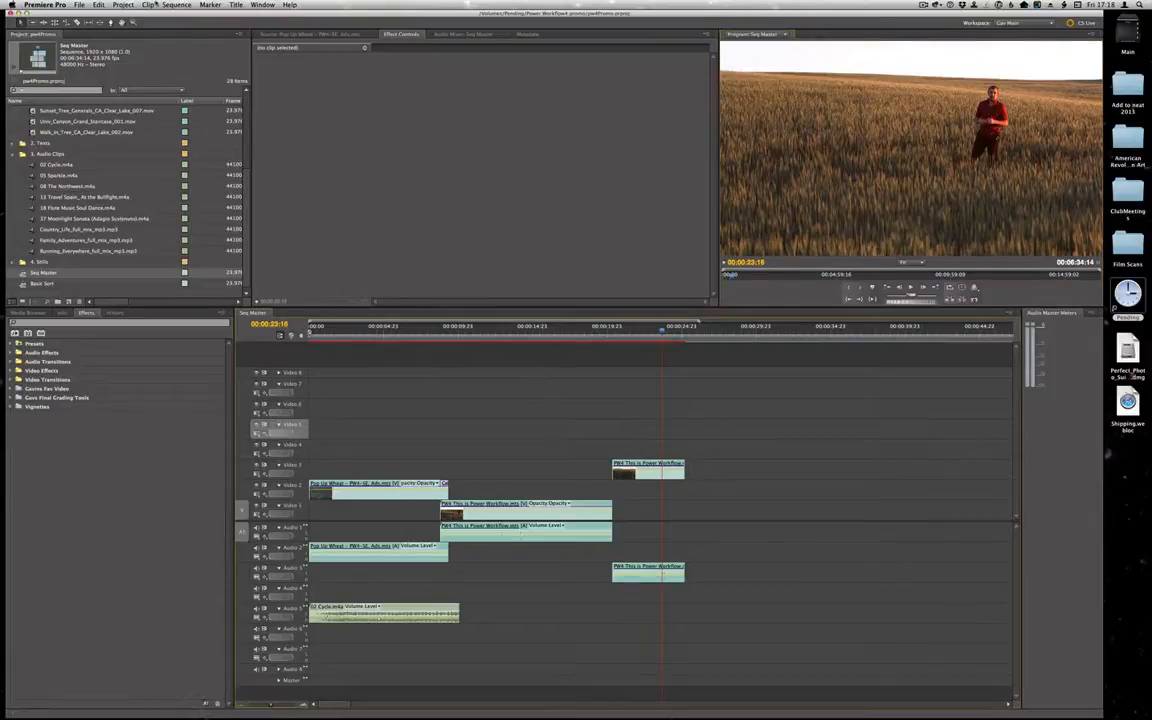
pyautogui.click(176, 5)
pyautogui.click(435, 183)
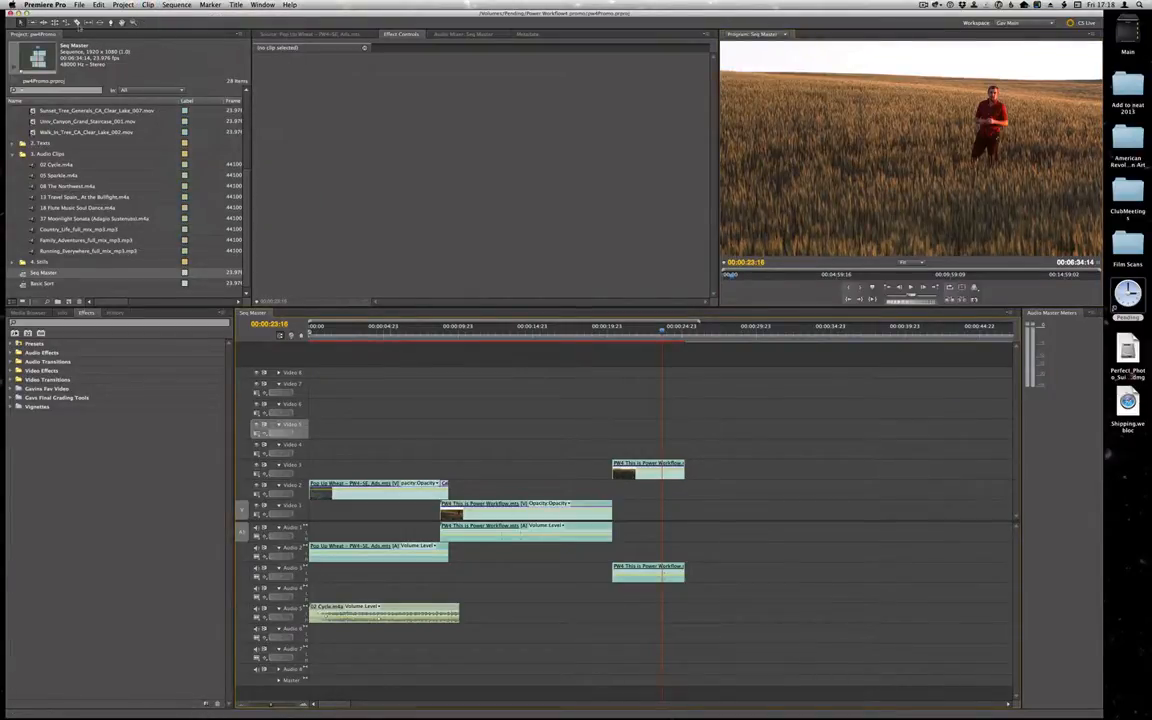